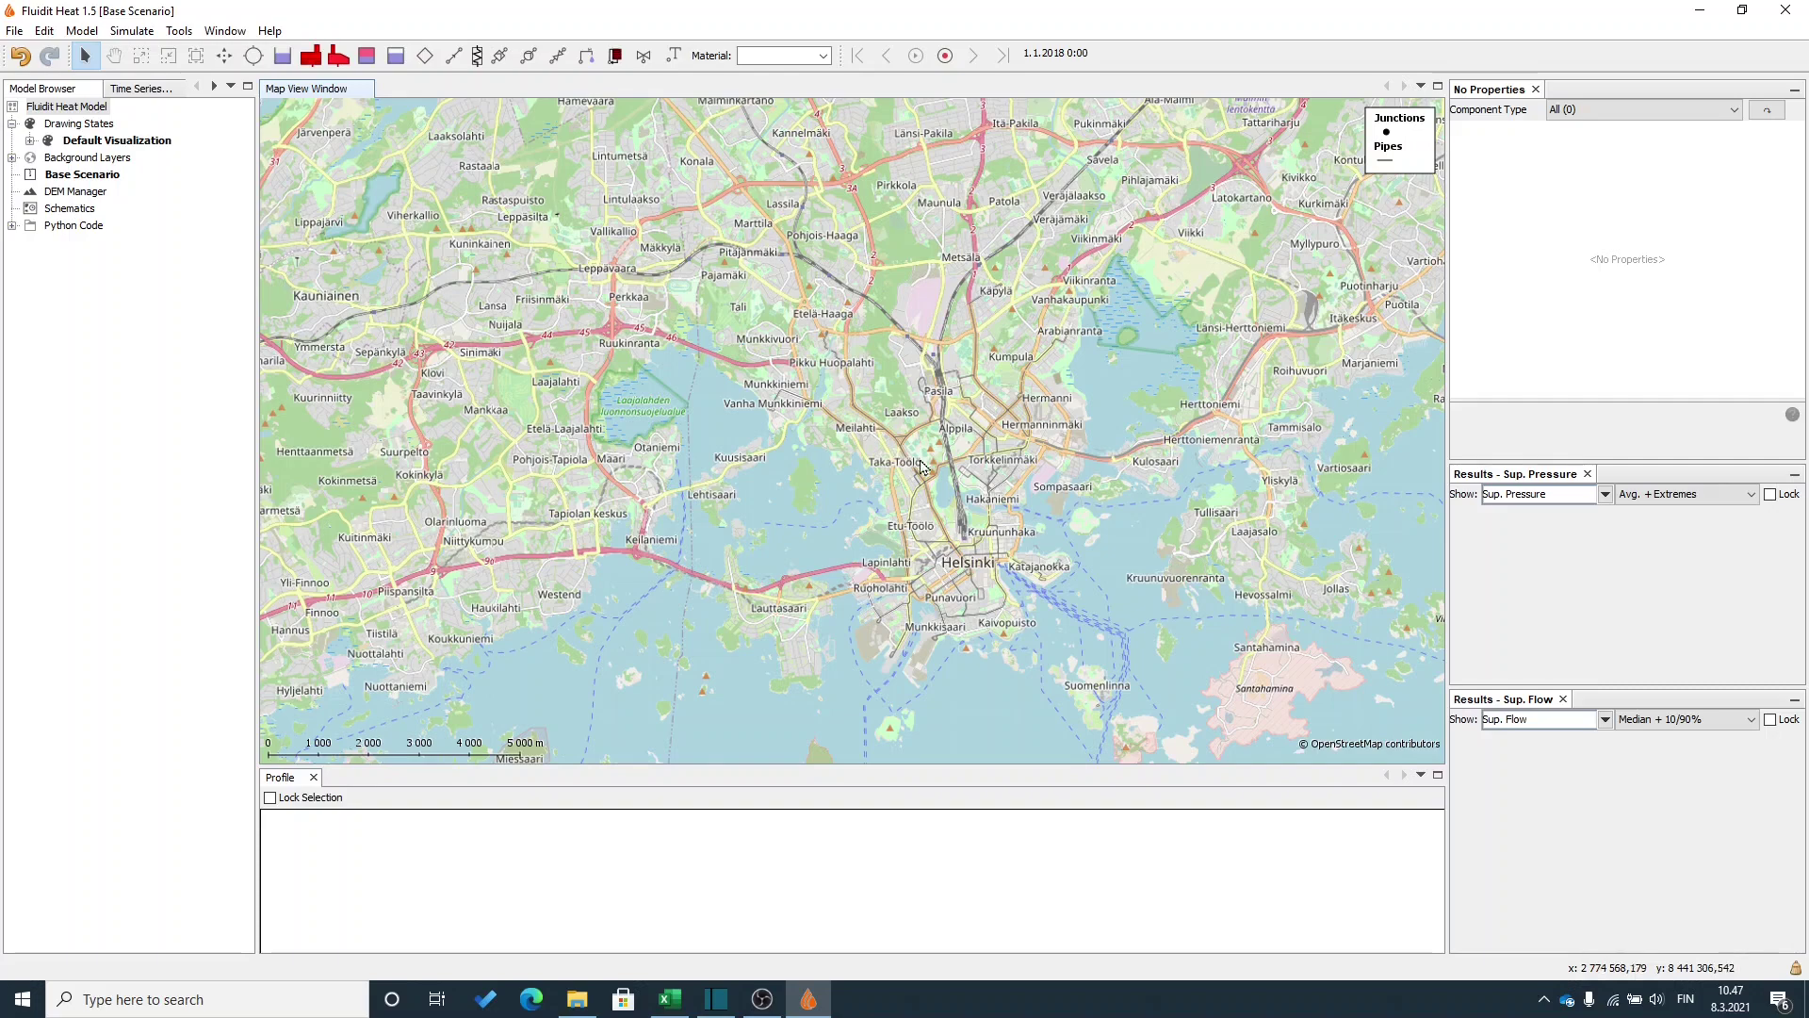
Zoom the map into central Helsinki, from Munkkiniemi to Katajanokka.
scroll(1011, 556, up, 2)
scroll(965, 519, up, 2)
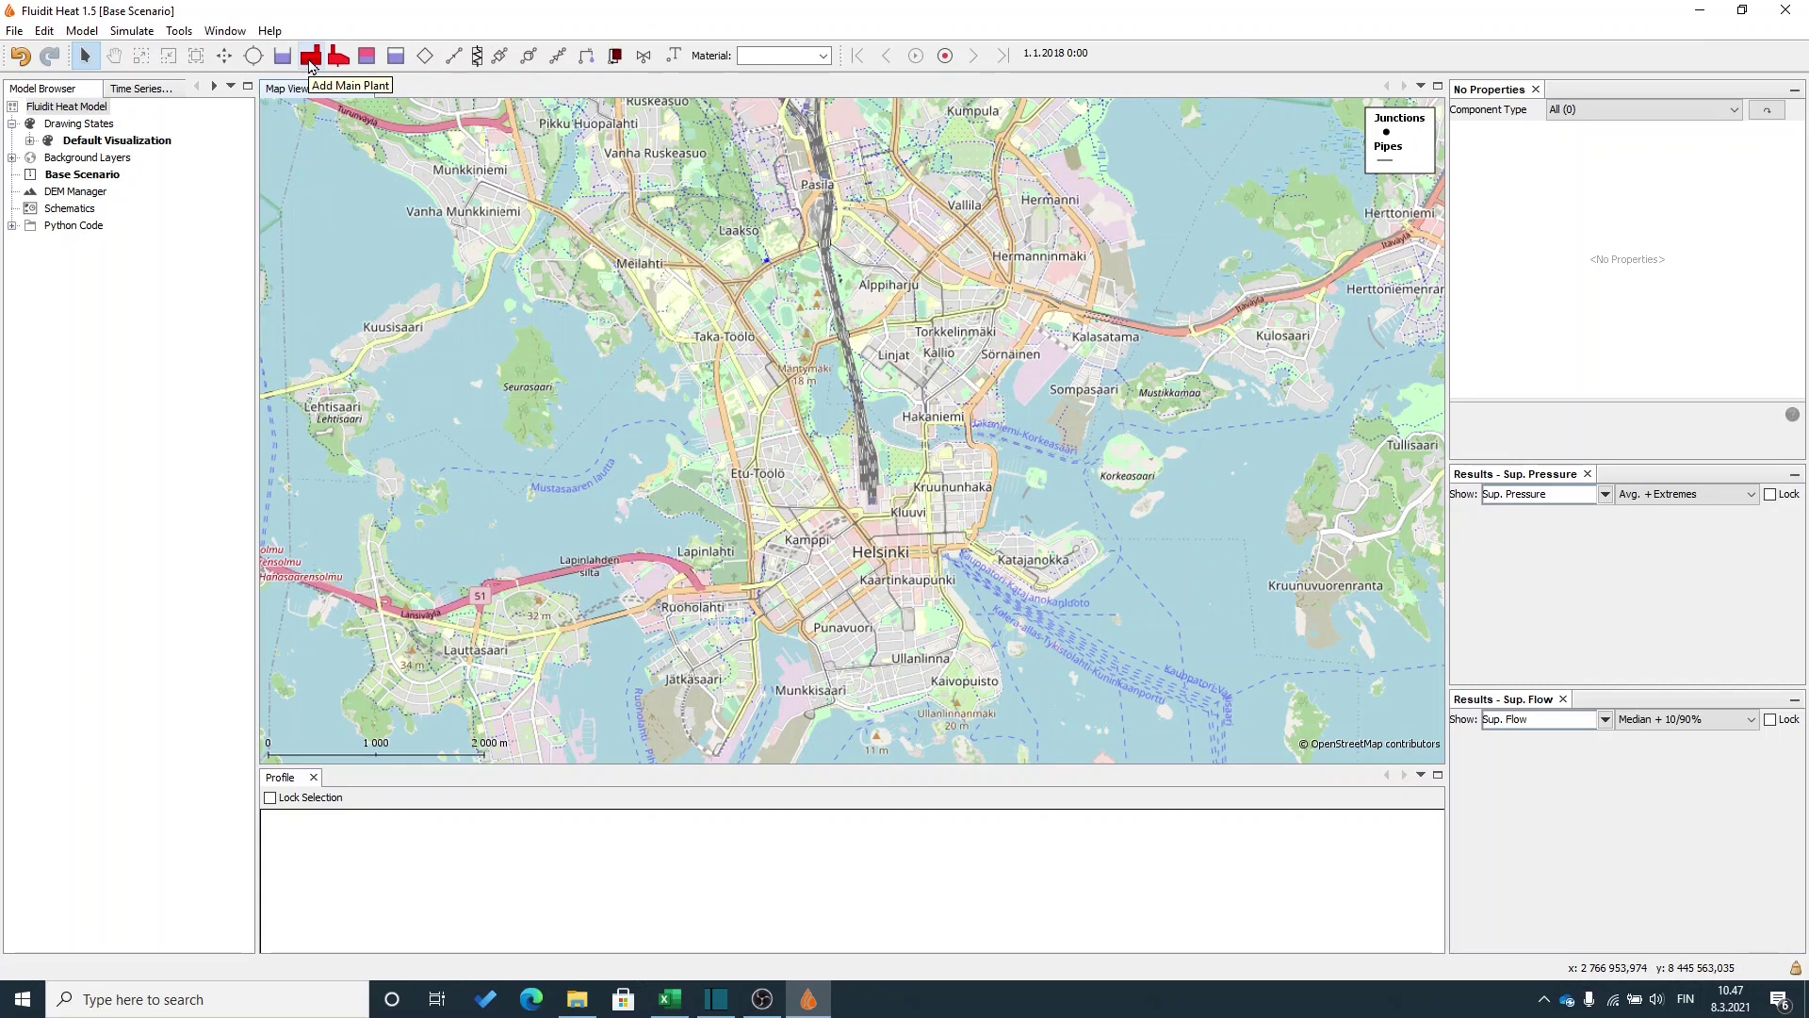
Place the main plant MainPlant-1 on the map near Kluuvi.
click(310, 56)
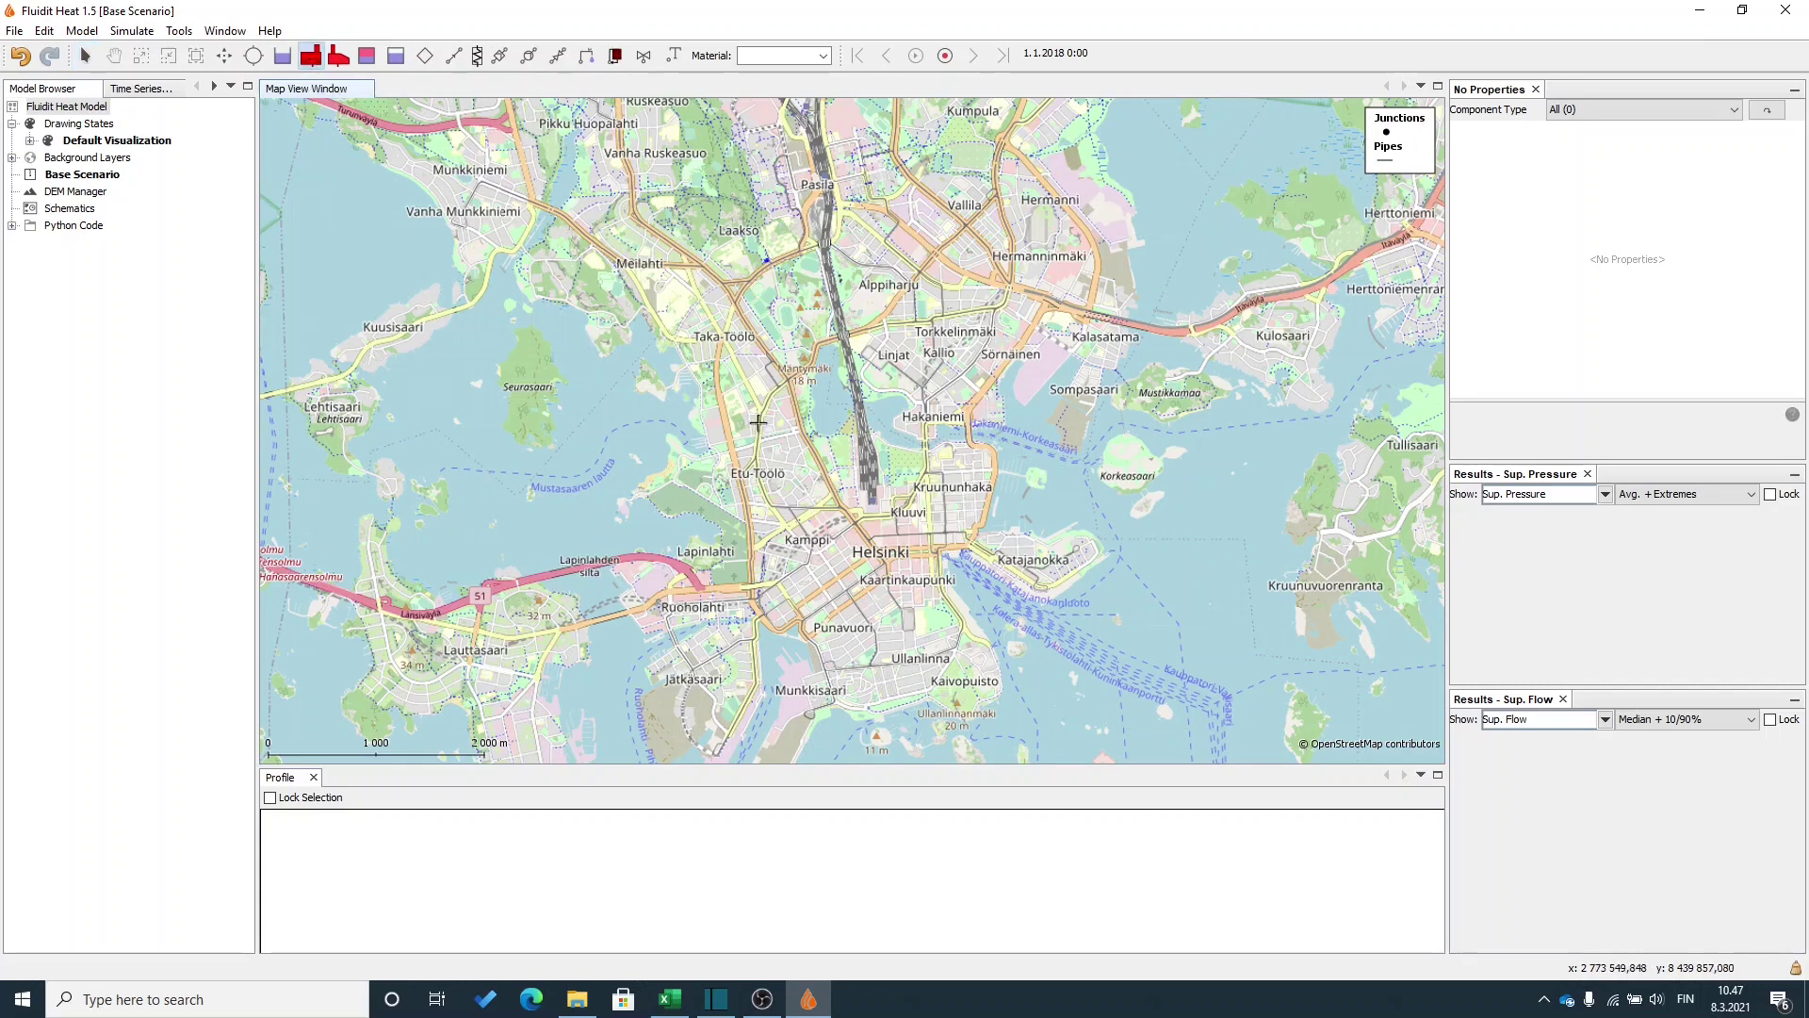
click(866, 517)
key(Escape)
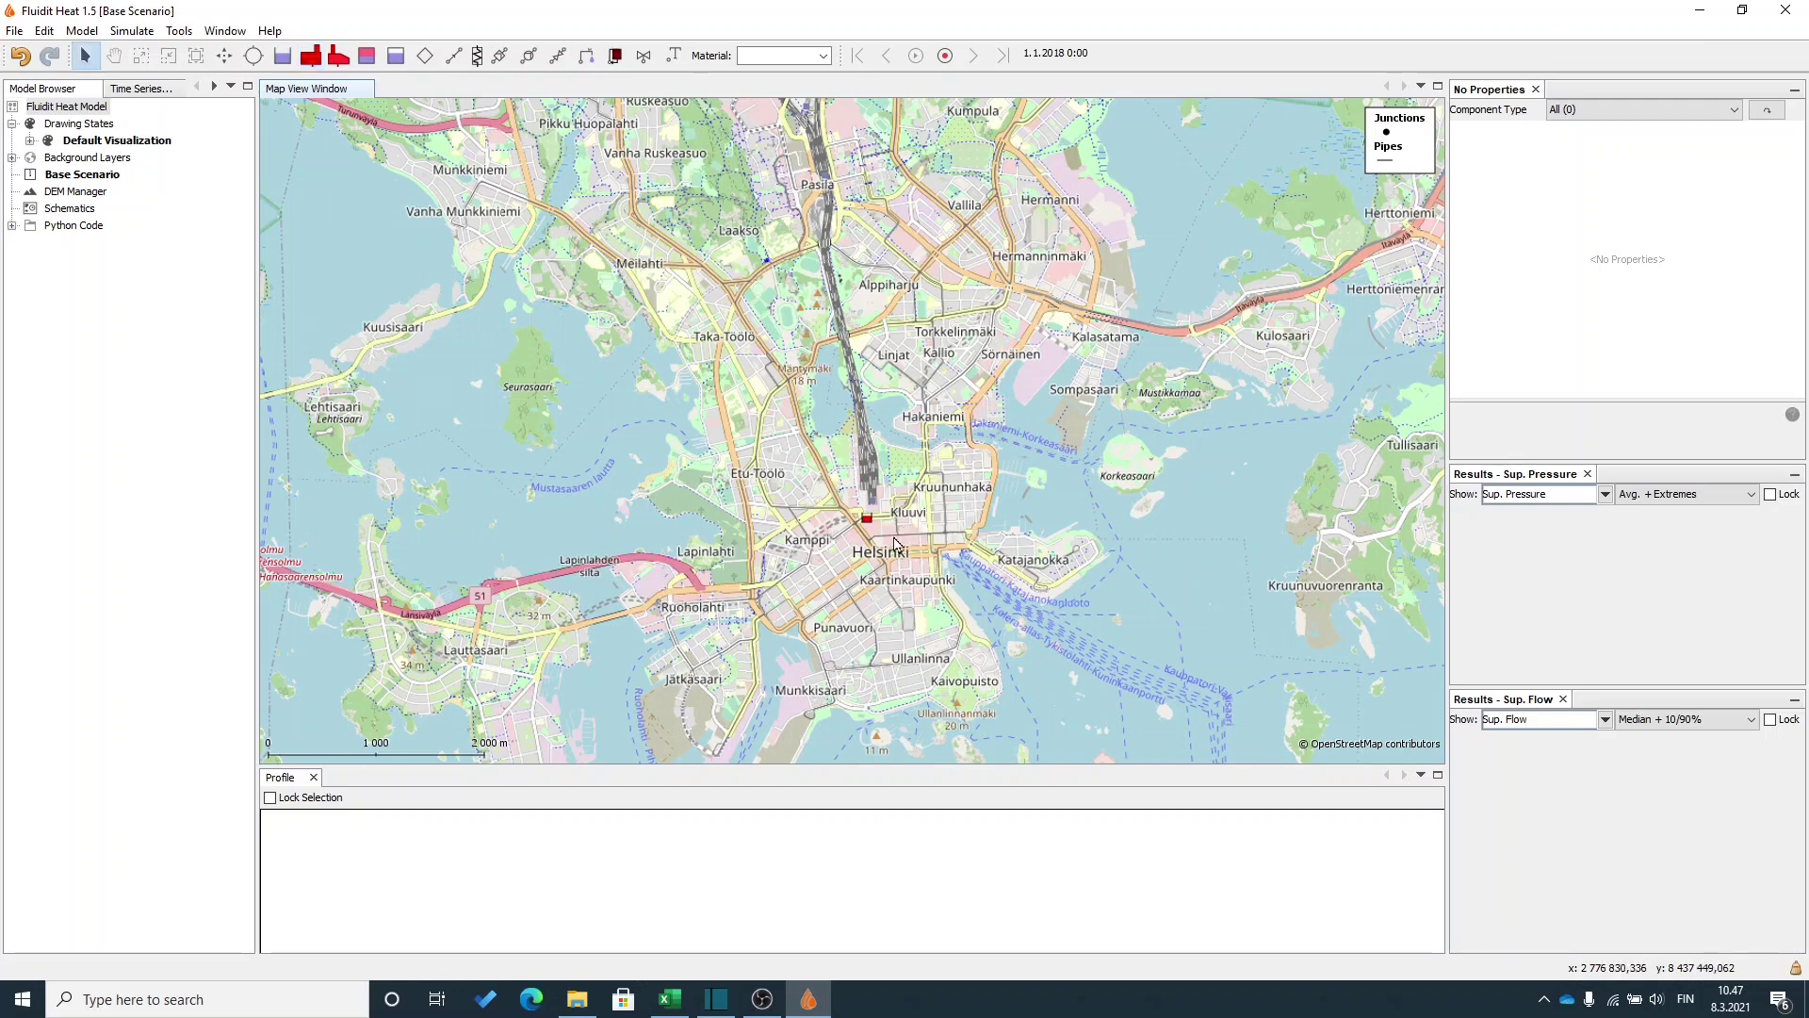
scroll(897, 538, up, 1)
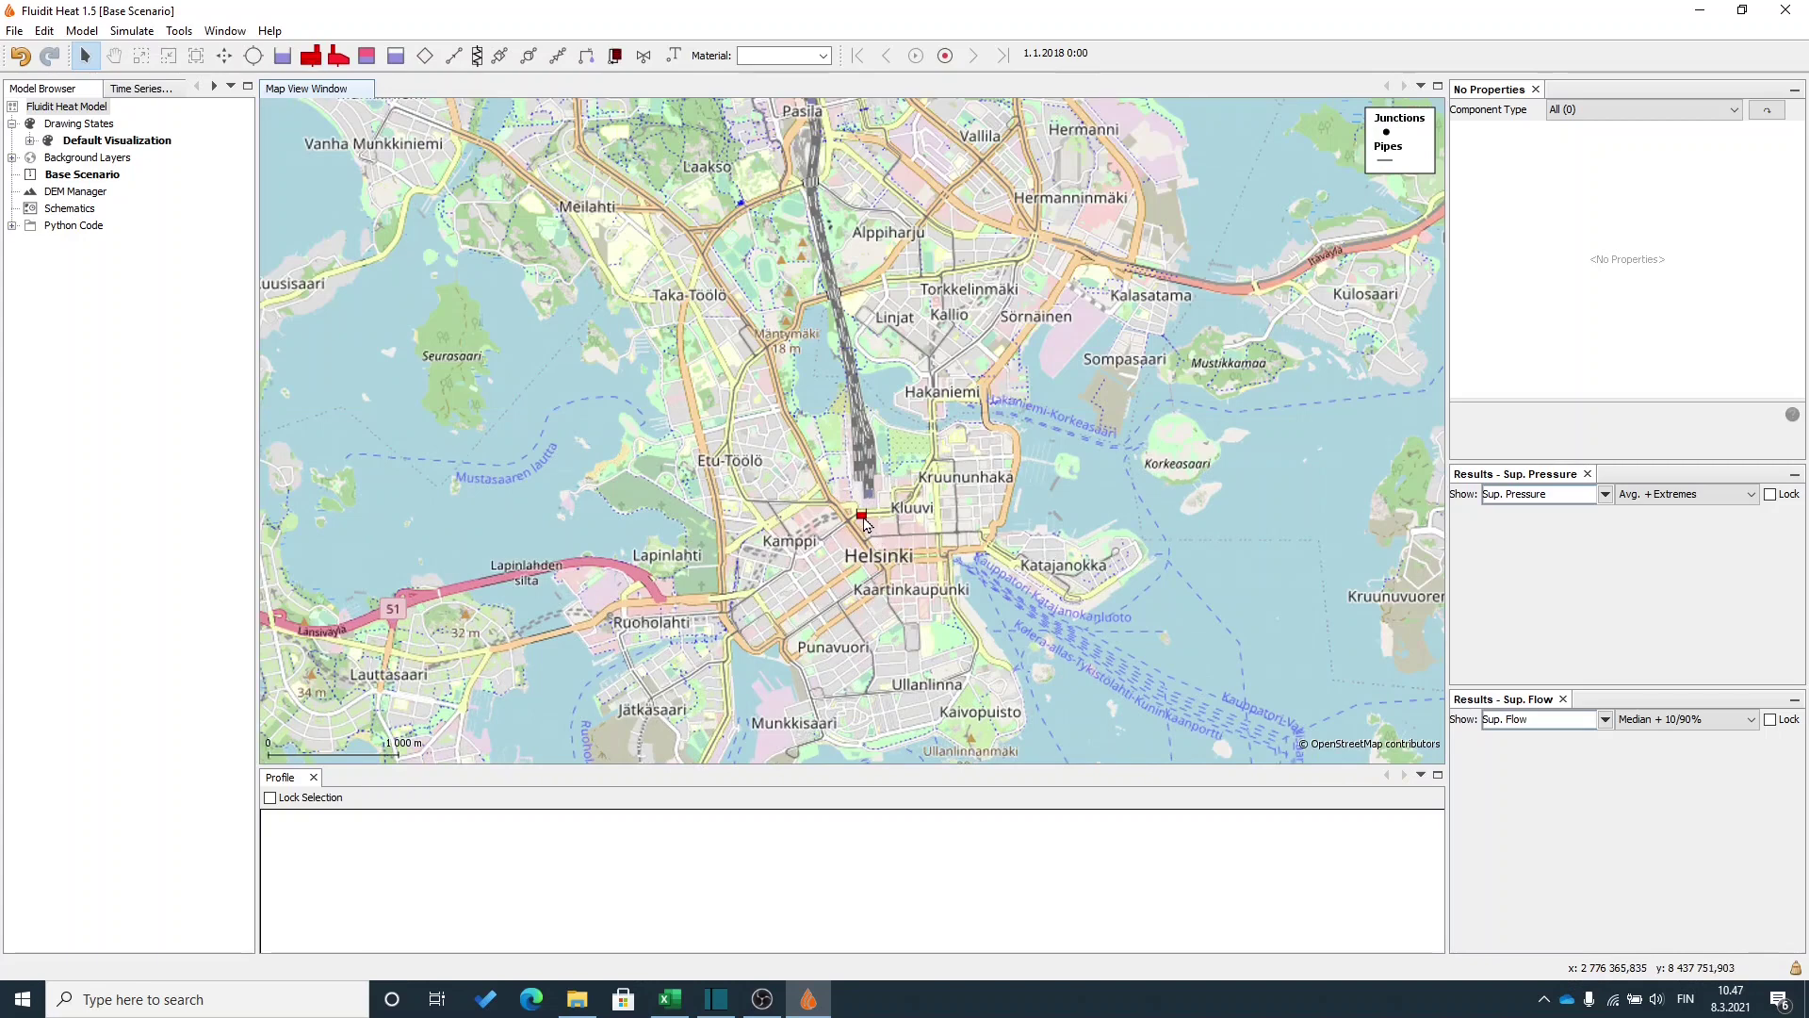
mouse_move(866, 524)
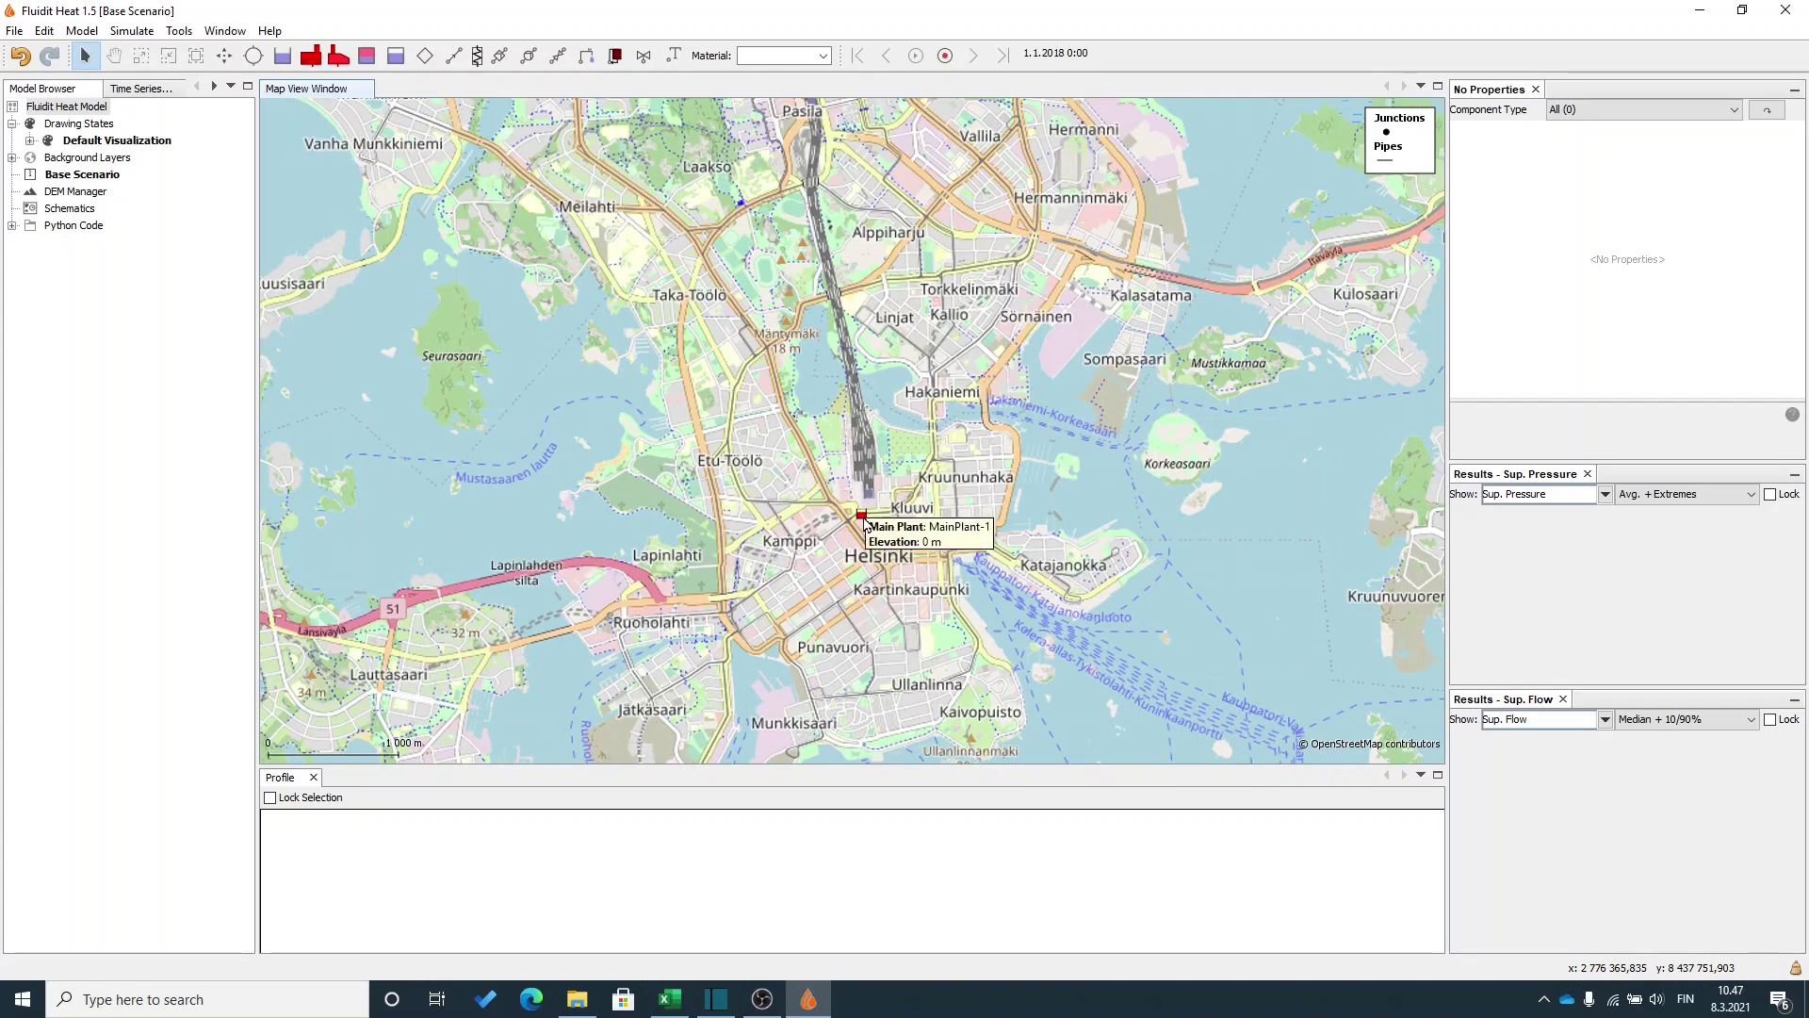
Draw a pipe run with junctions from the main plant north-west past Etu-Töölö.
click(455, 57)
scroll(815, 583, up, 1)
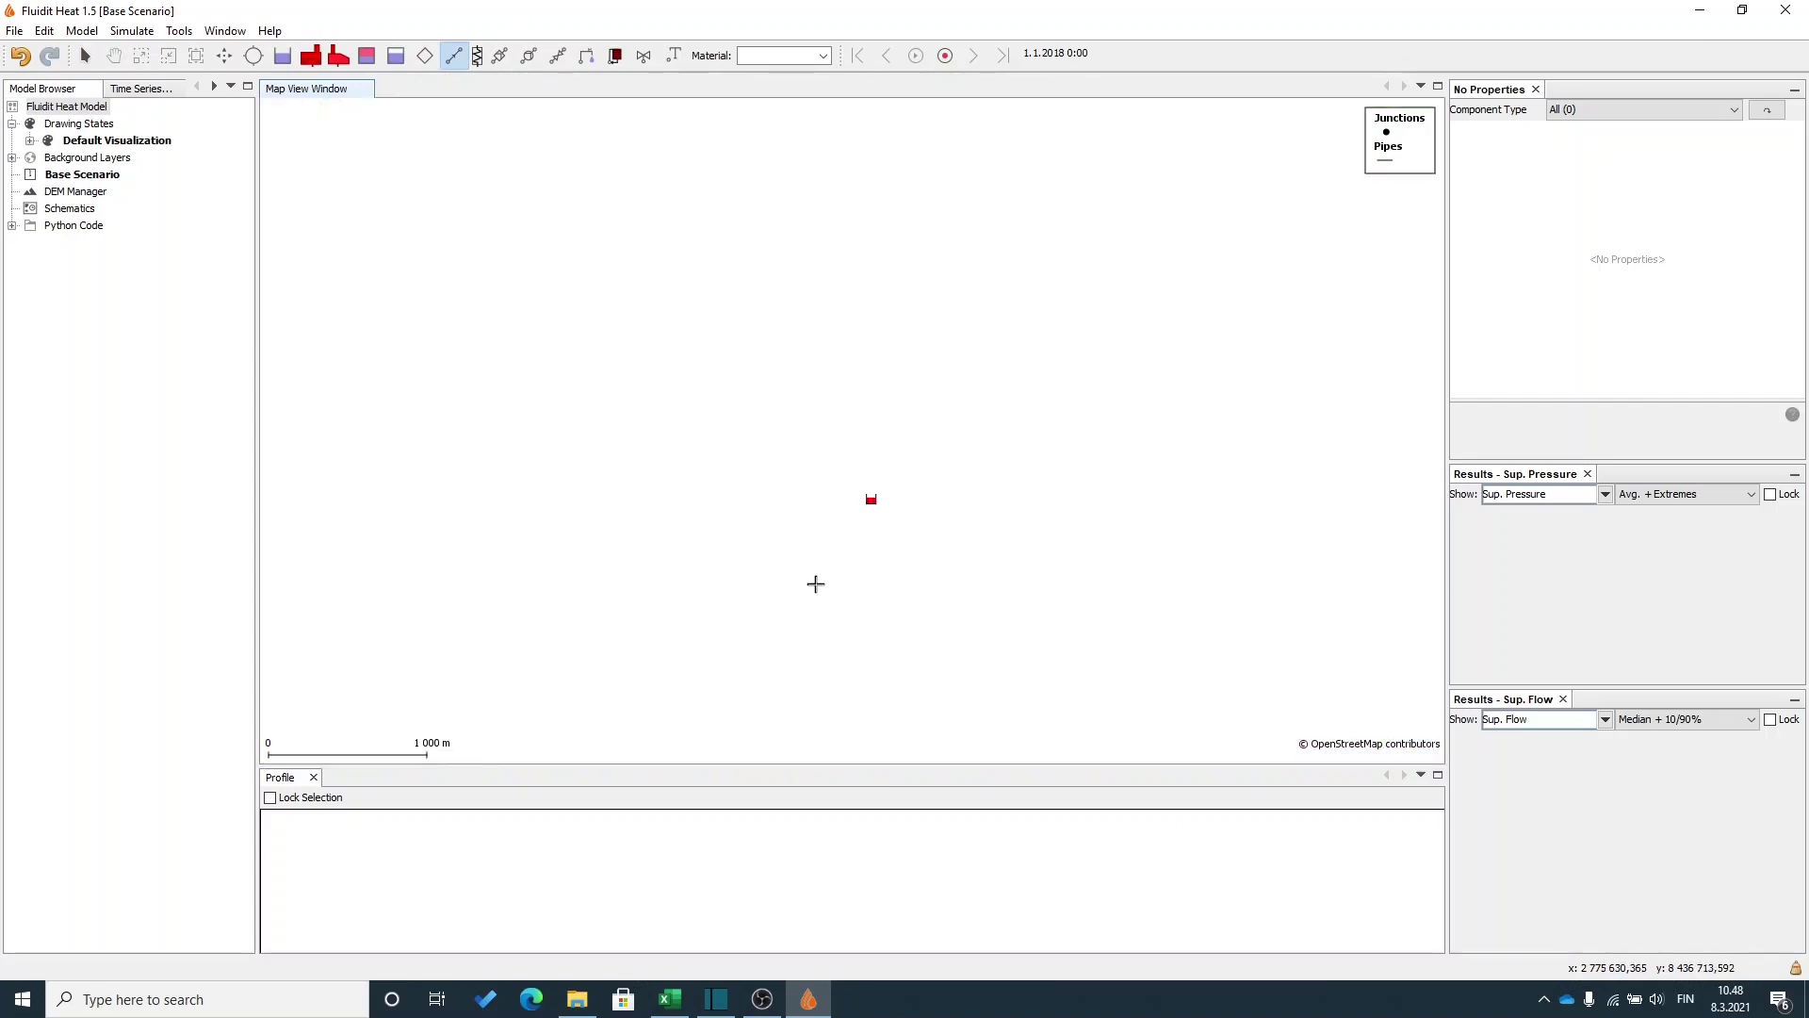
scroll(815, 583, up, 1)
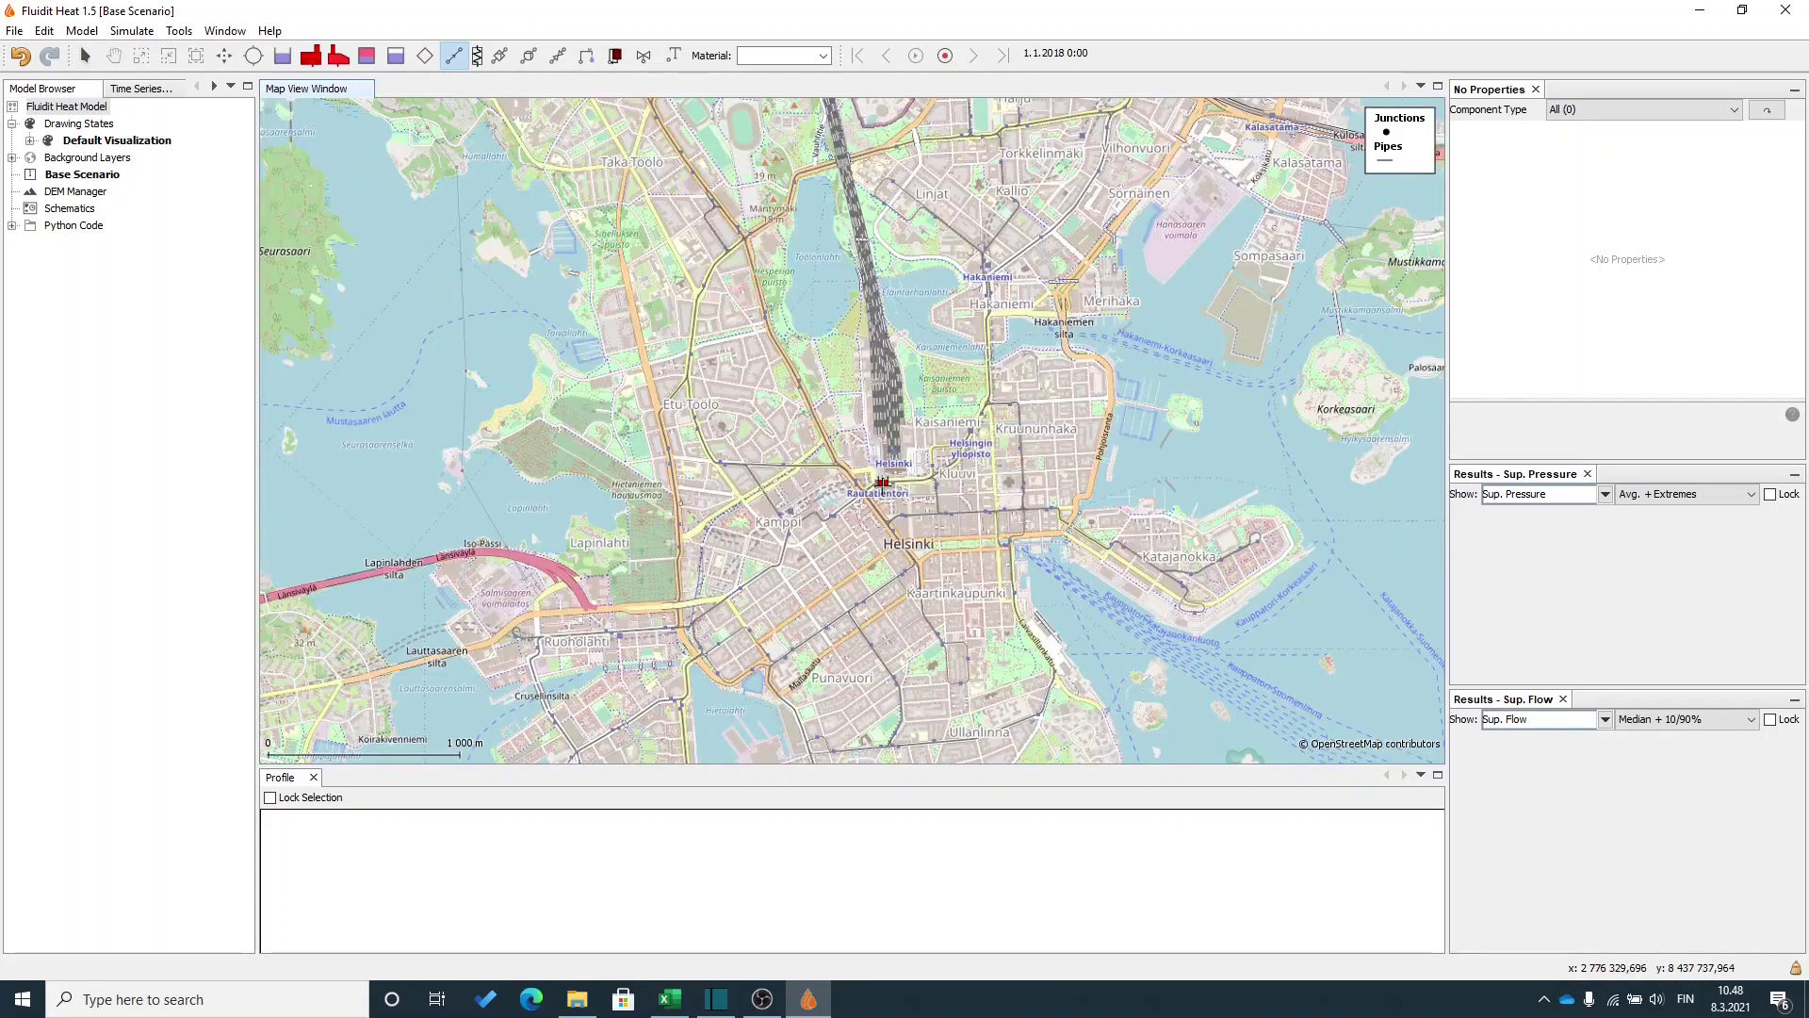
click(882, 482)
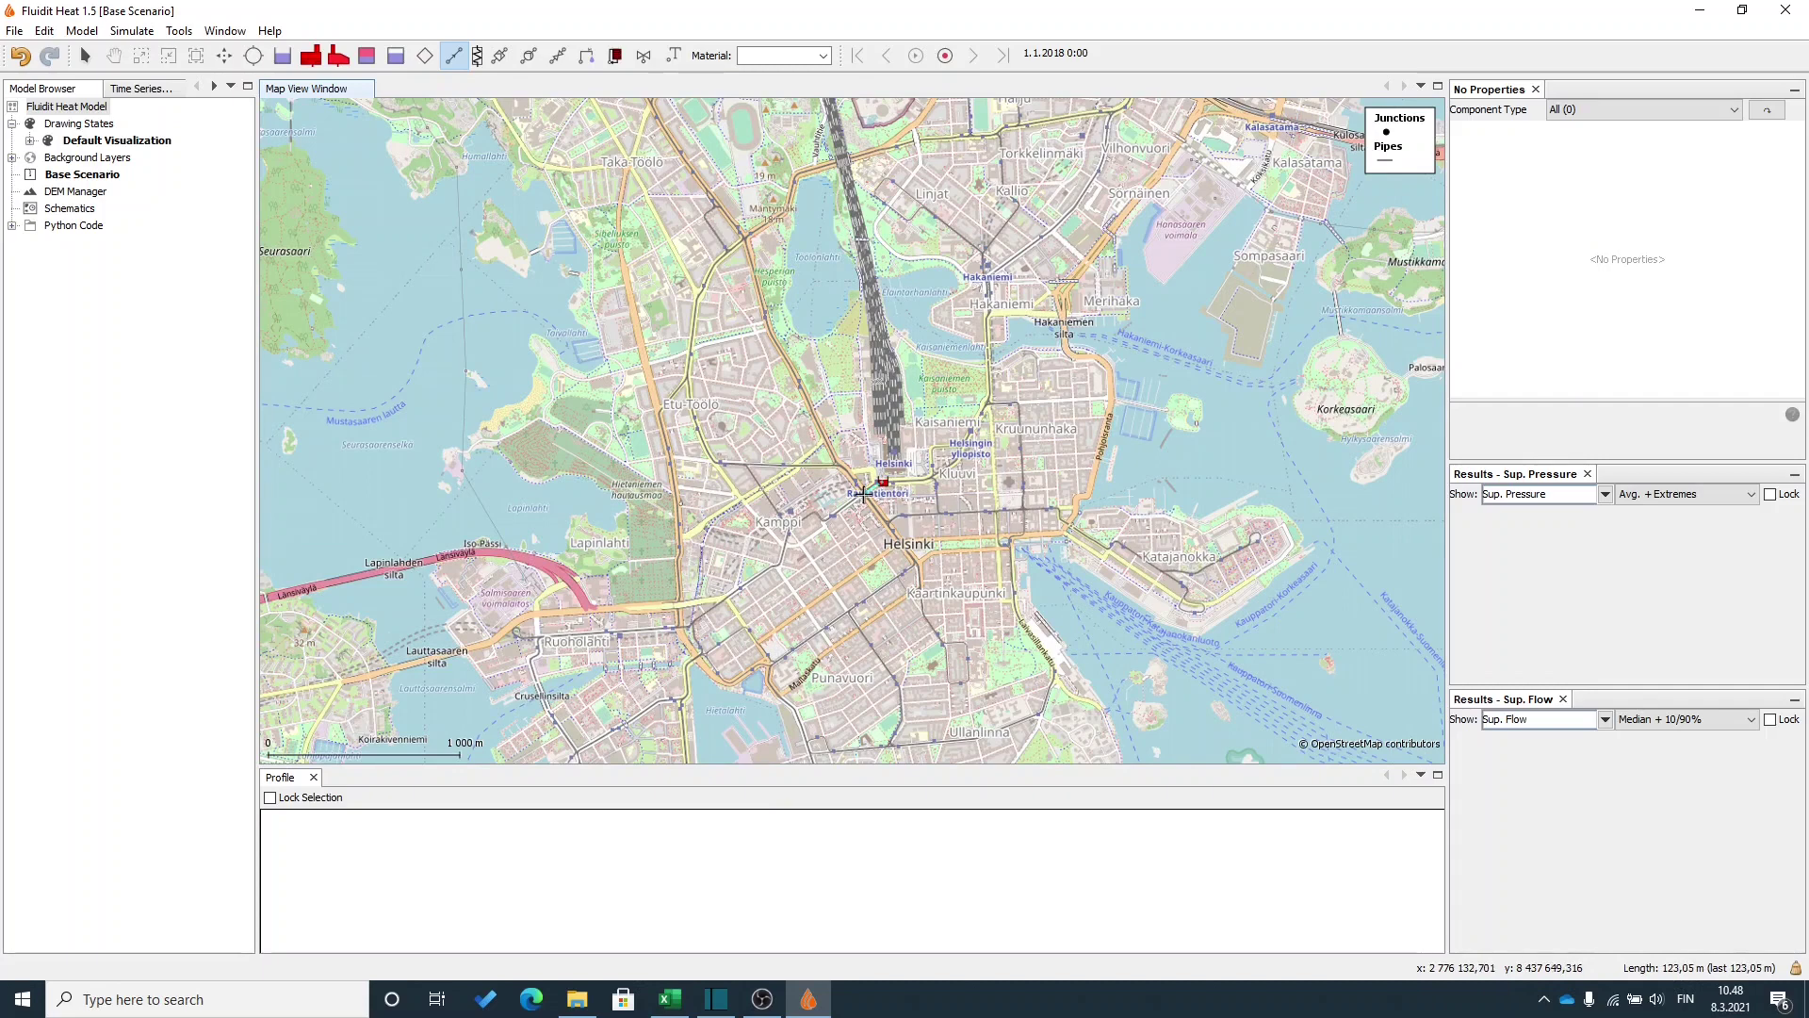
click(863, 493)
click(838, 464)
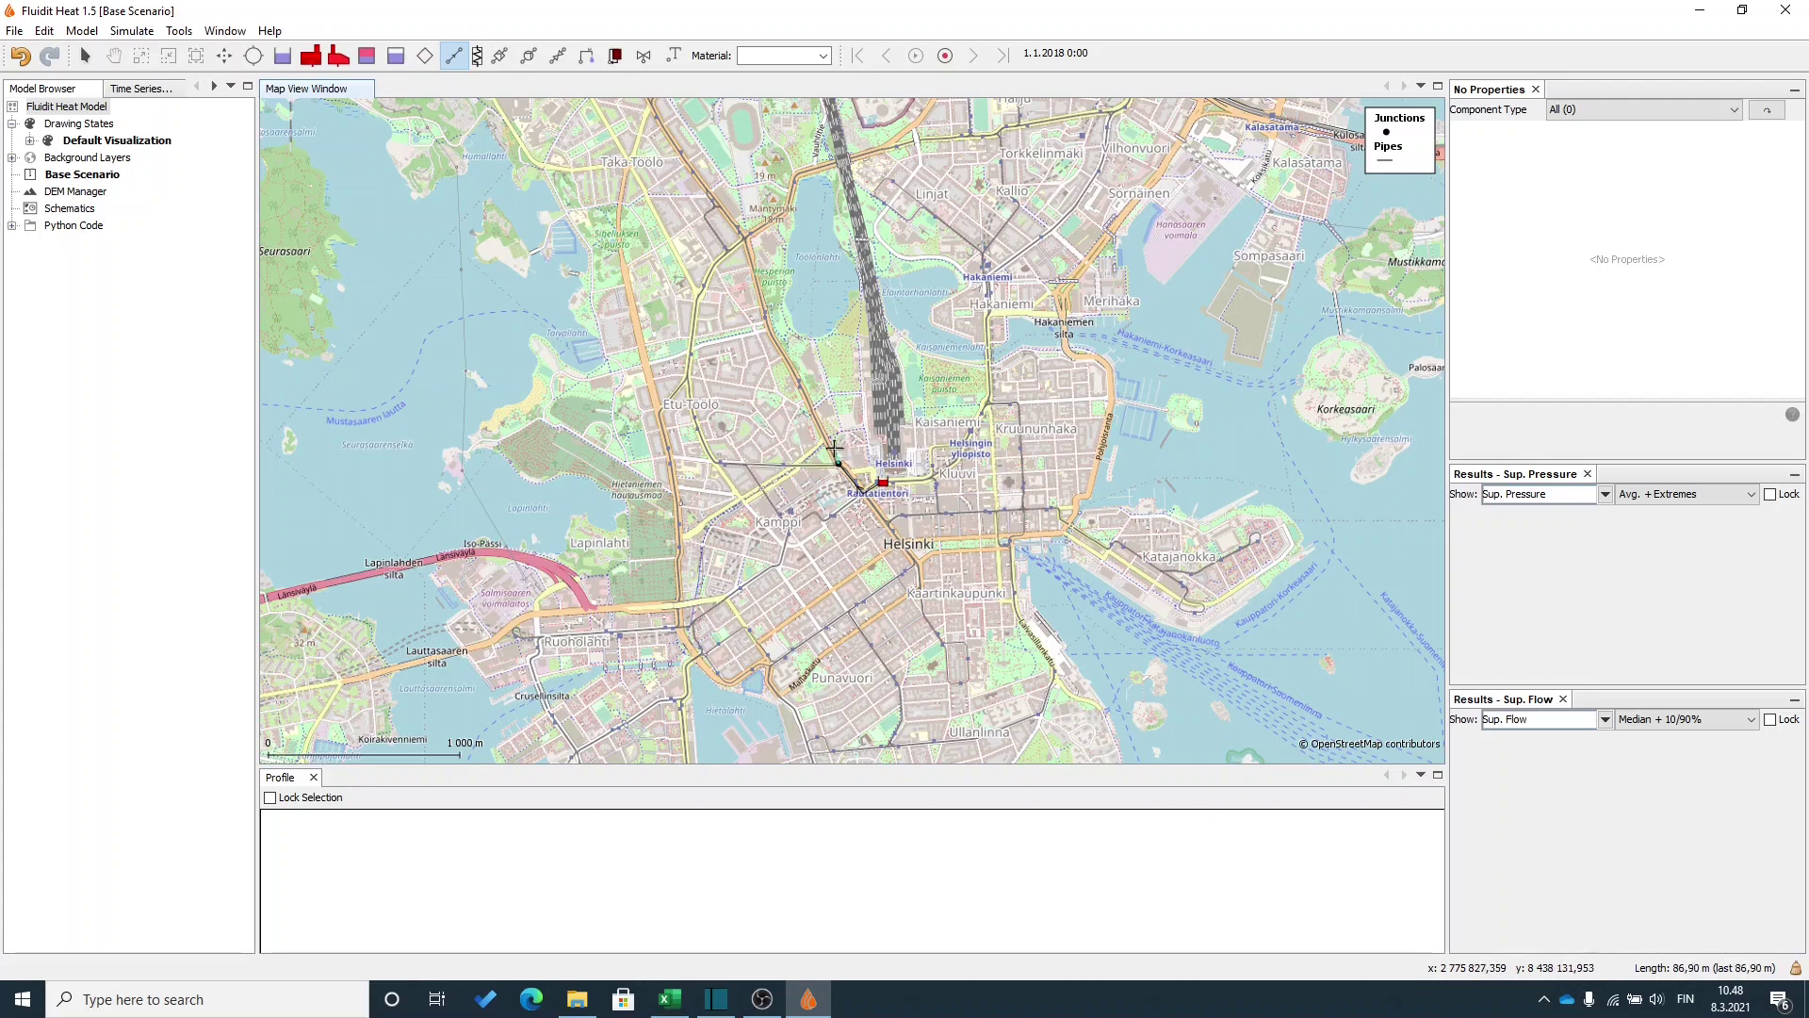
scroll(834, 446, up, 1)
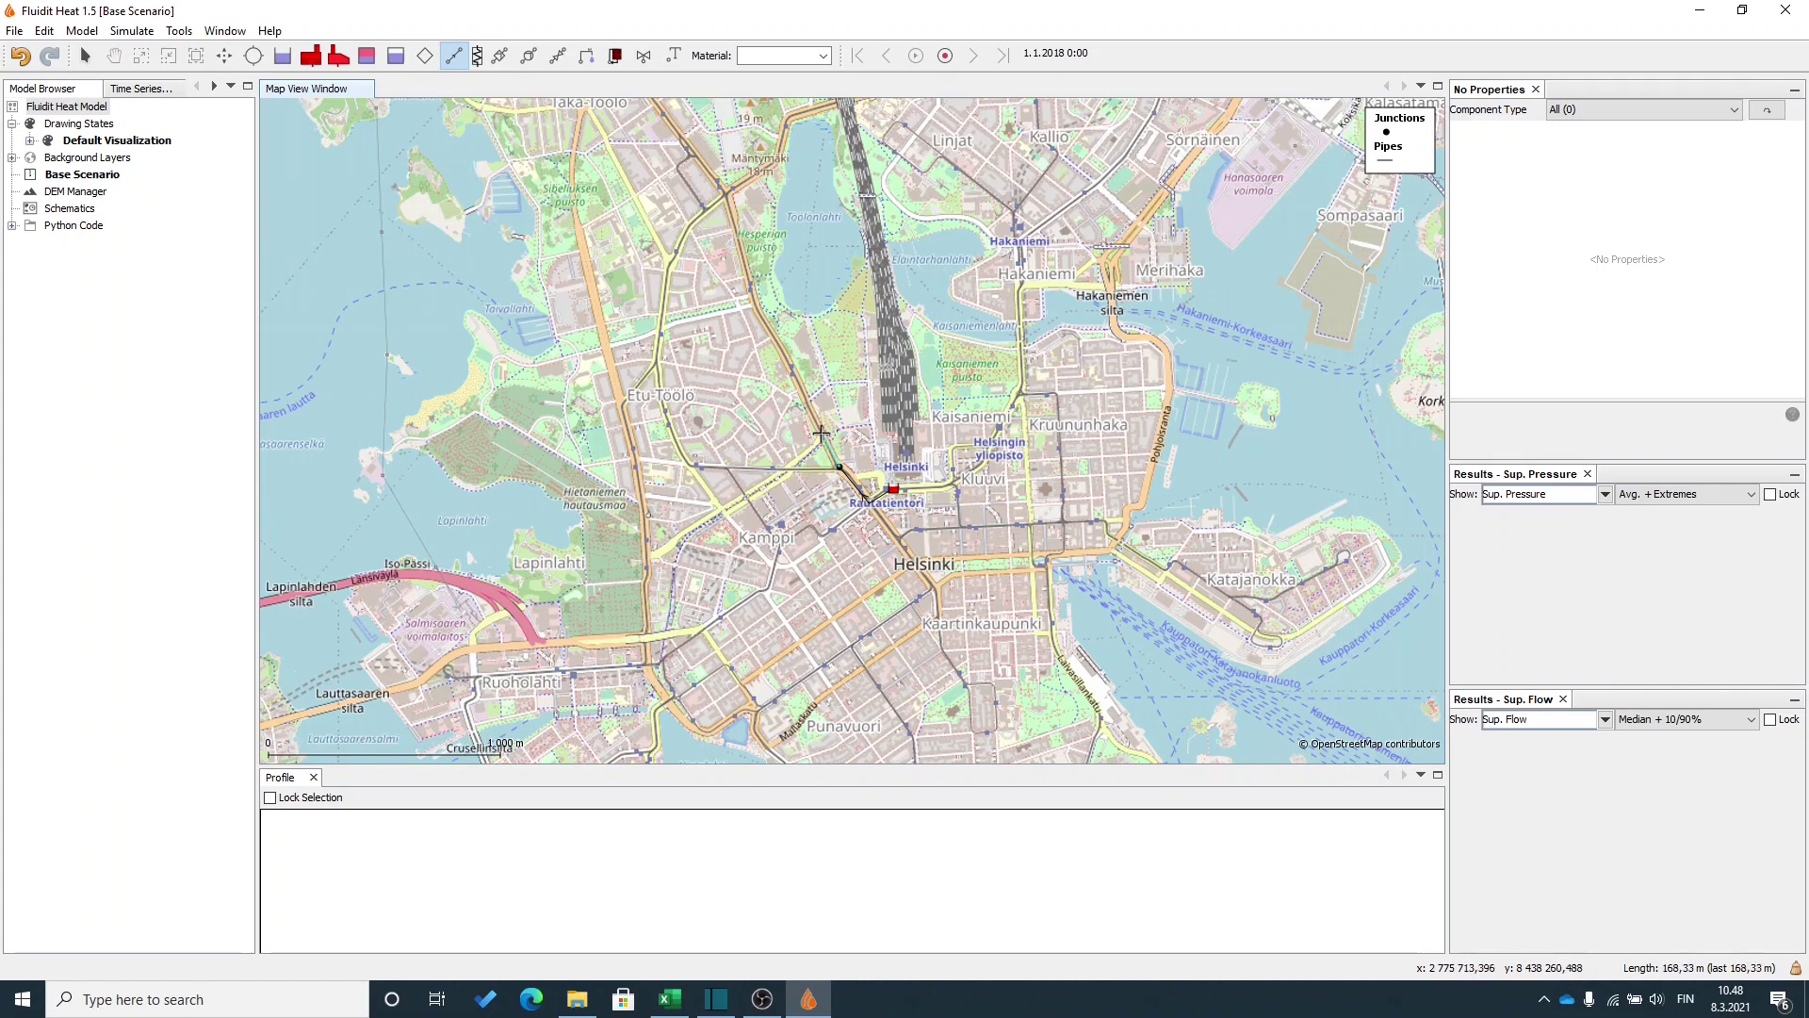
click(820, 432)
click(798, 381)
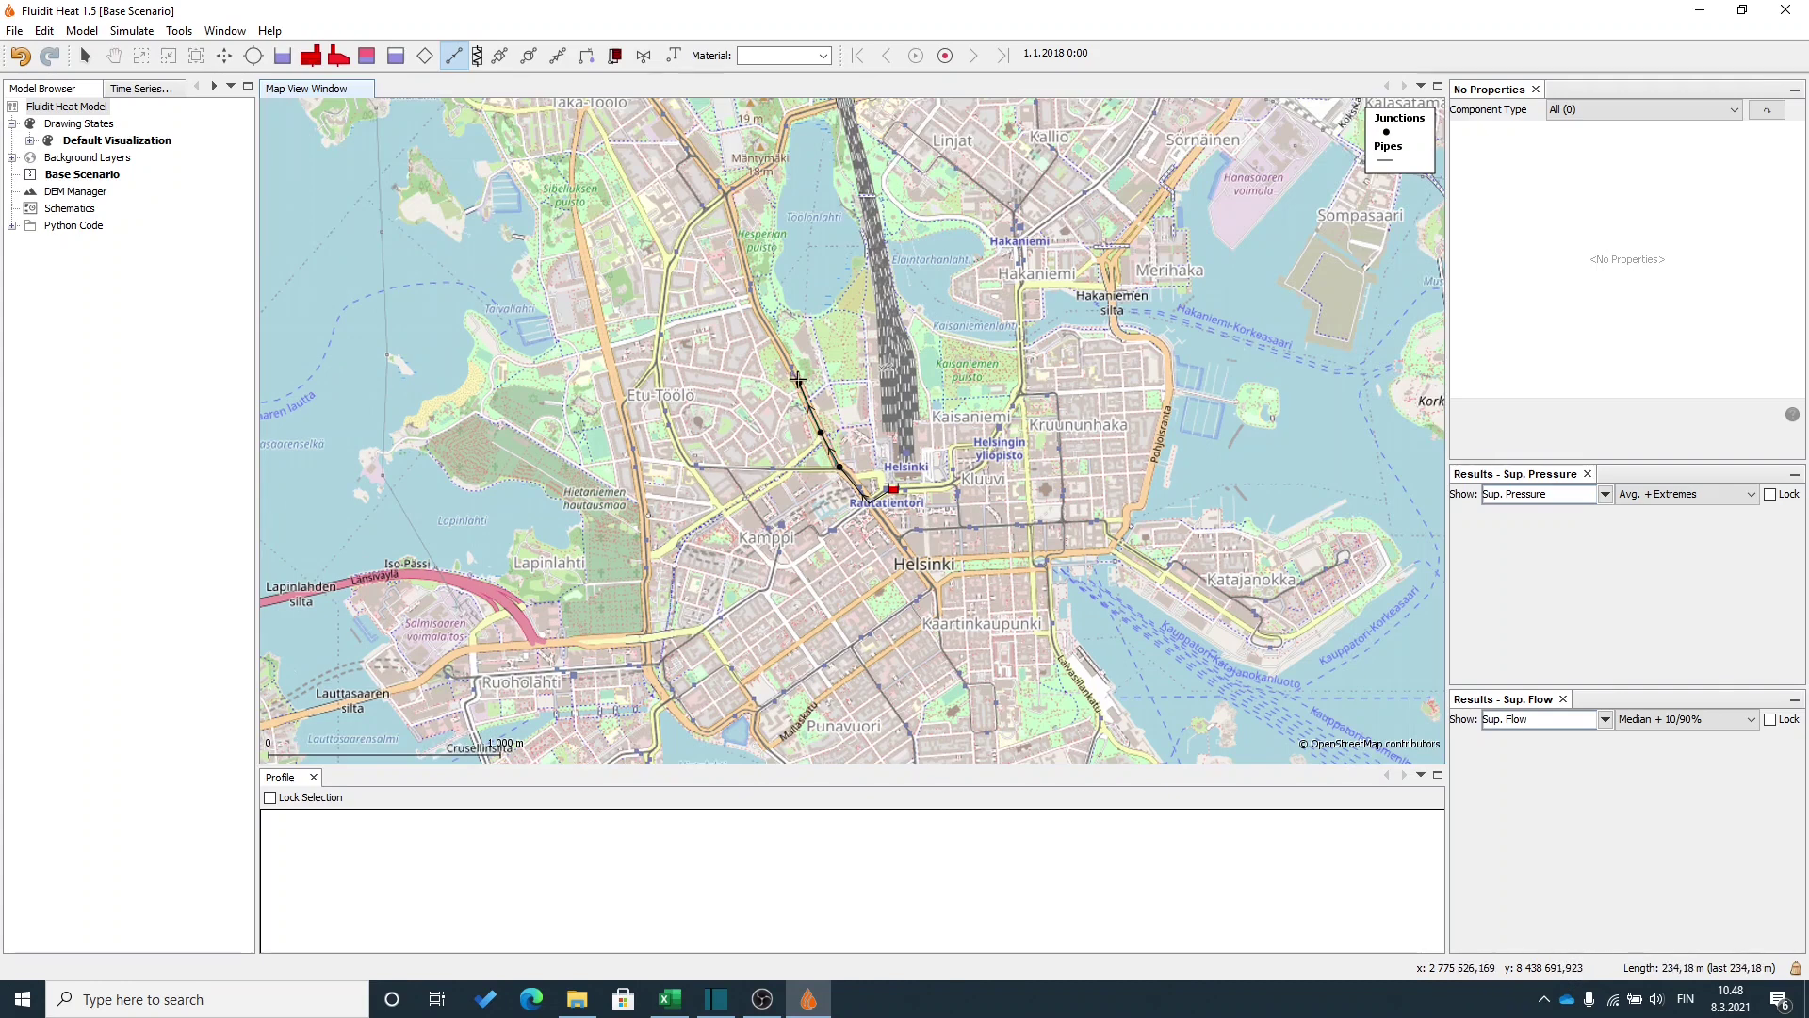
click(758, 307)
click(725, 192)
key(Escape)
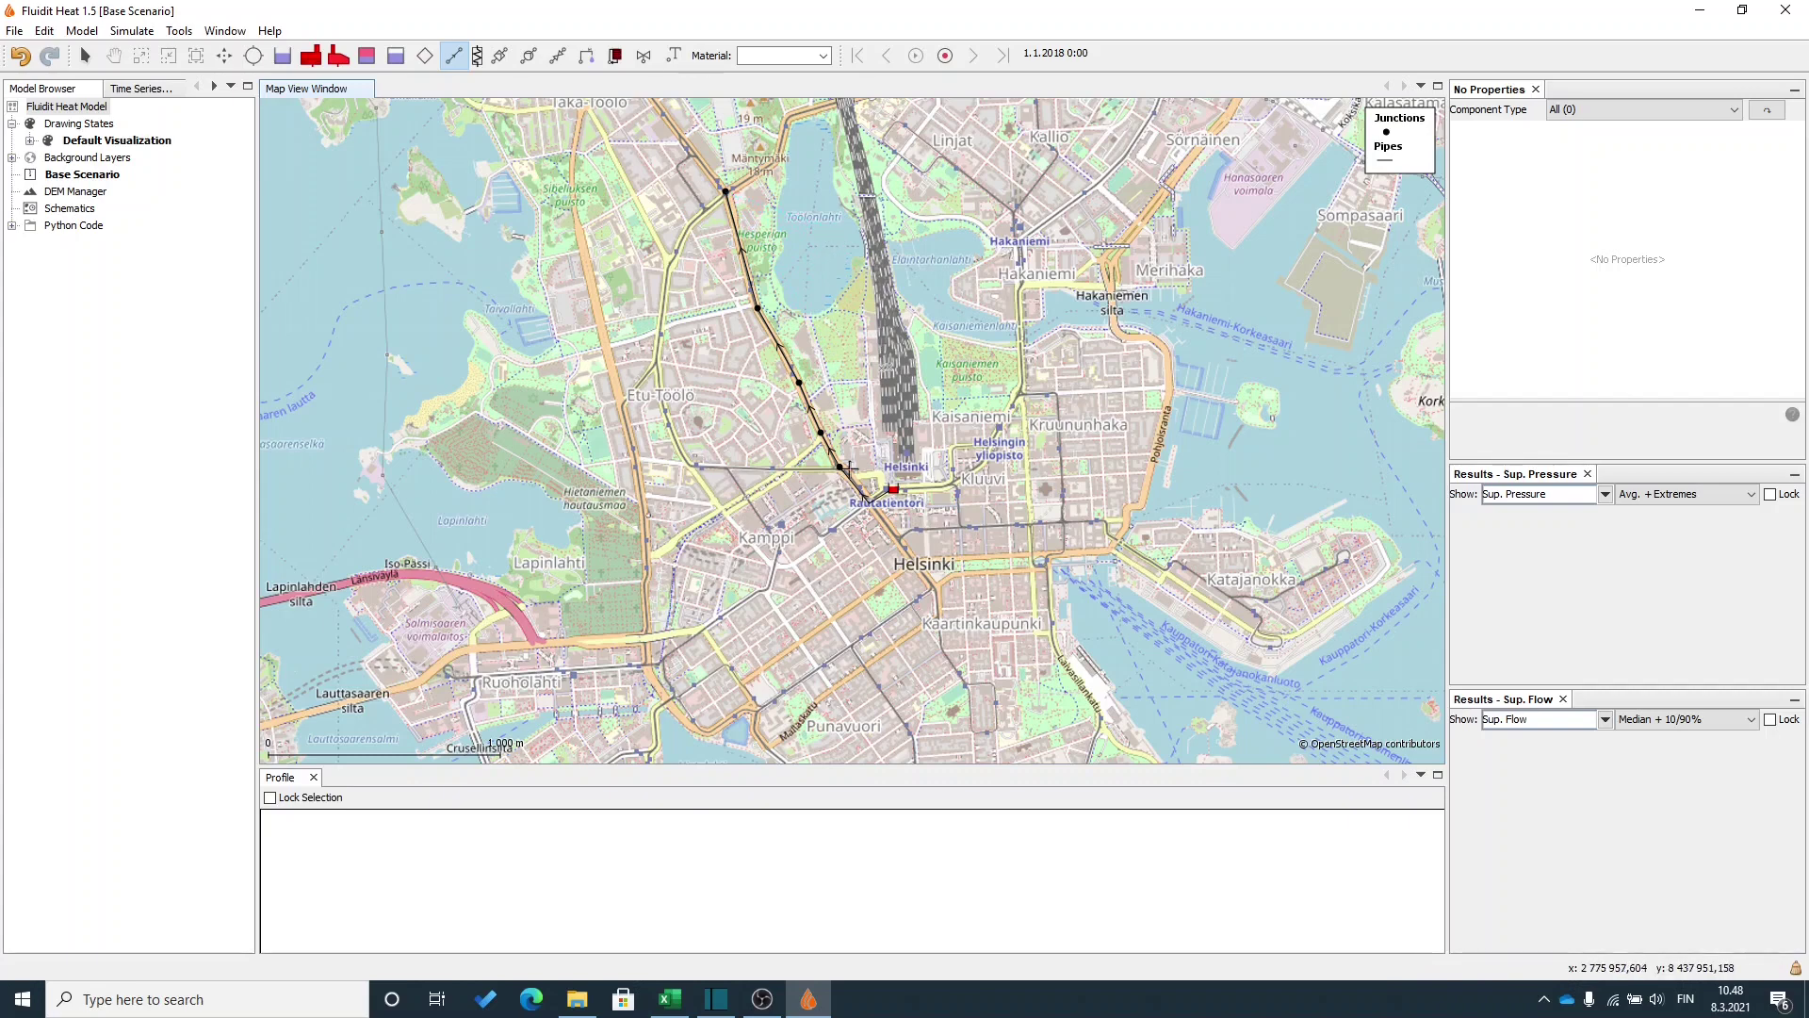
Draw a second pipe run from the Rautatientori junction south-east, then north to Hakaniemi.
scroll(863, 519, up, 1)
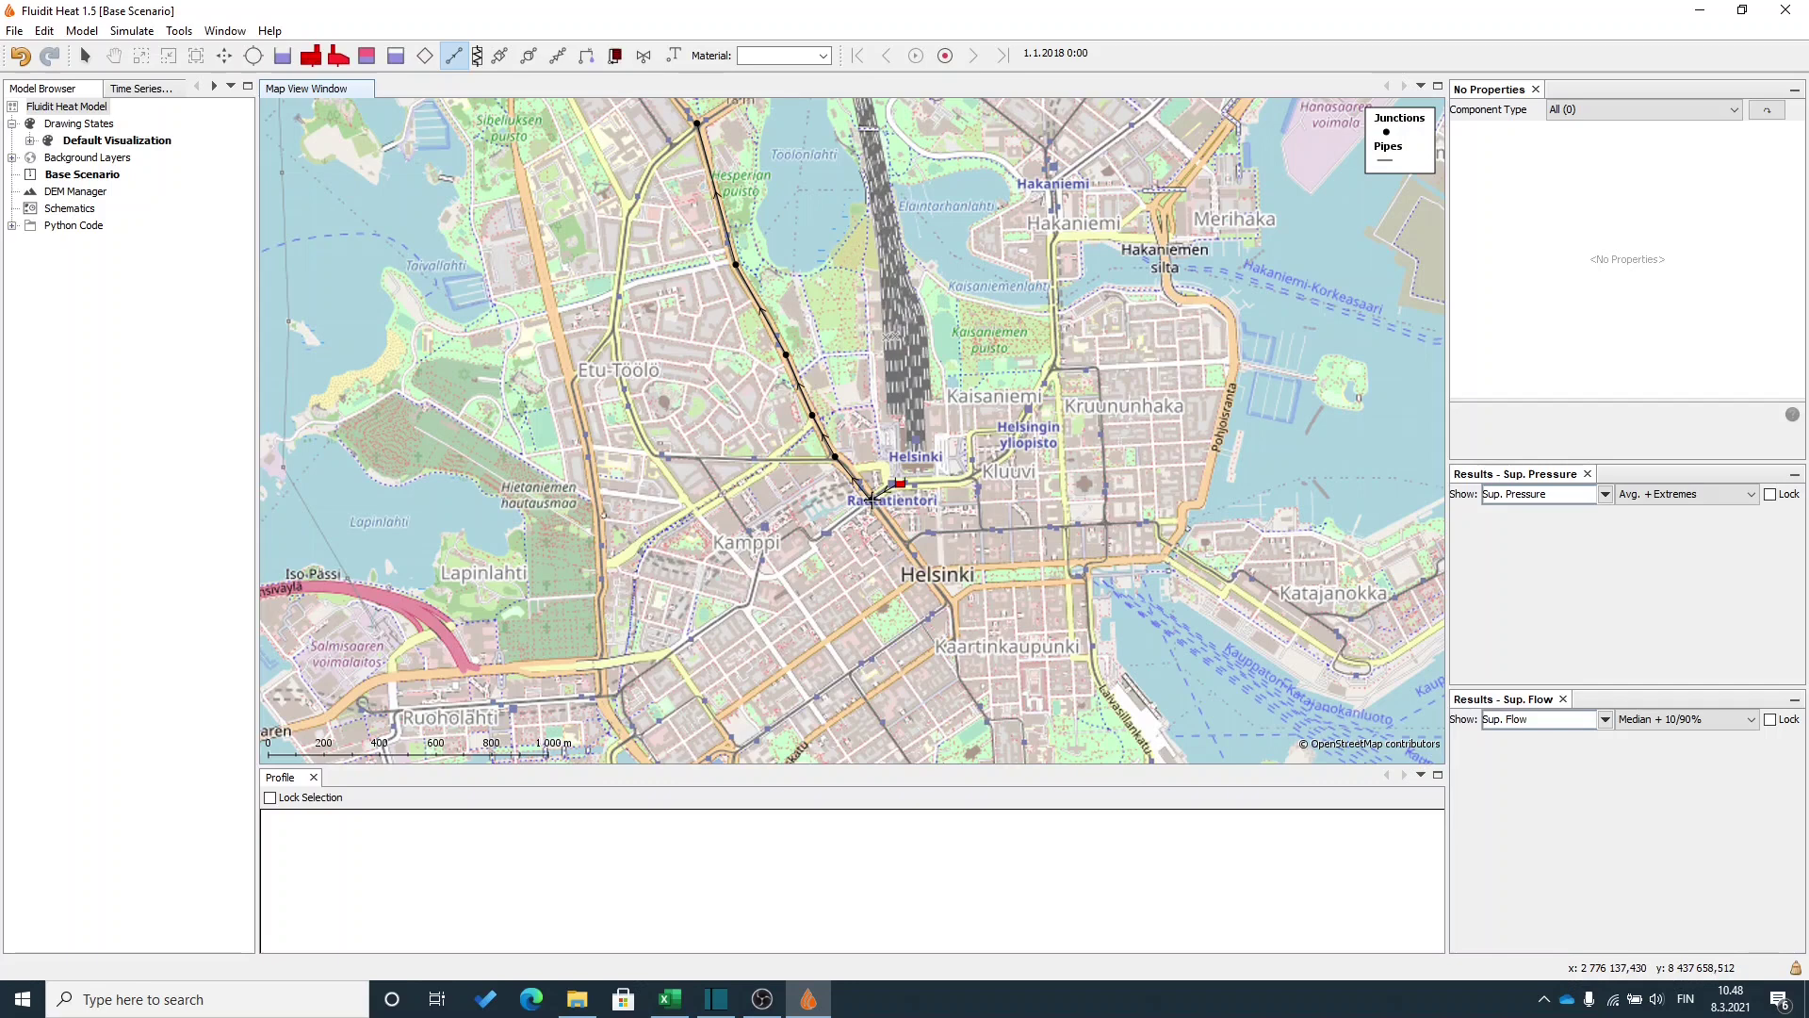
click(871, 500)
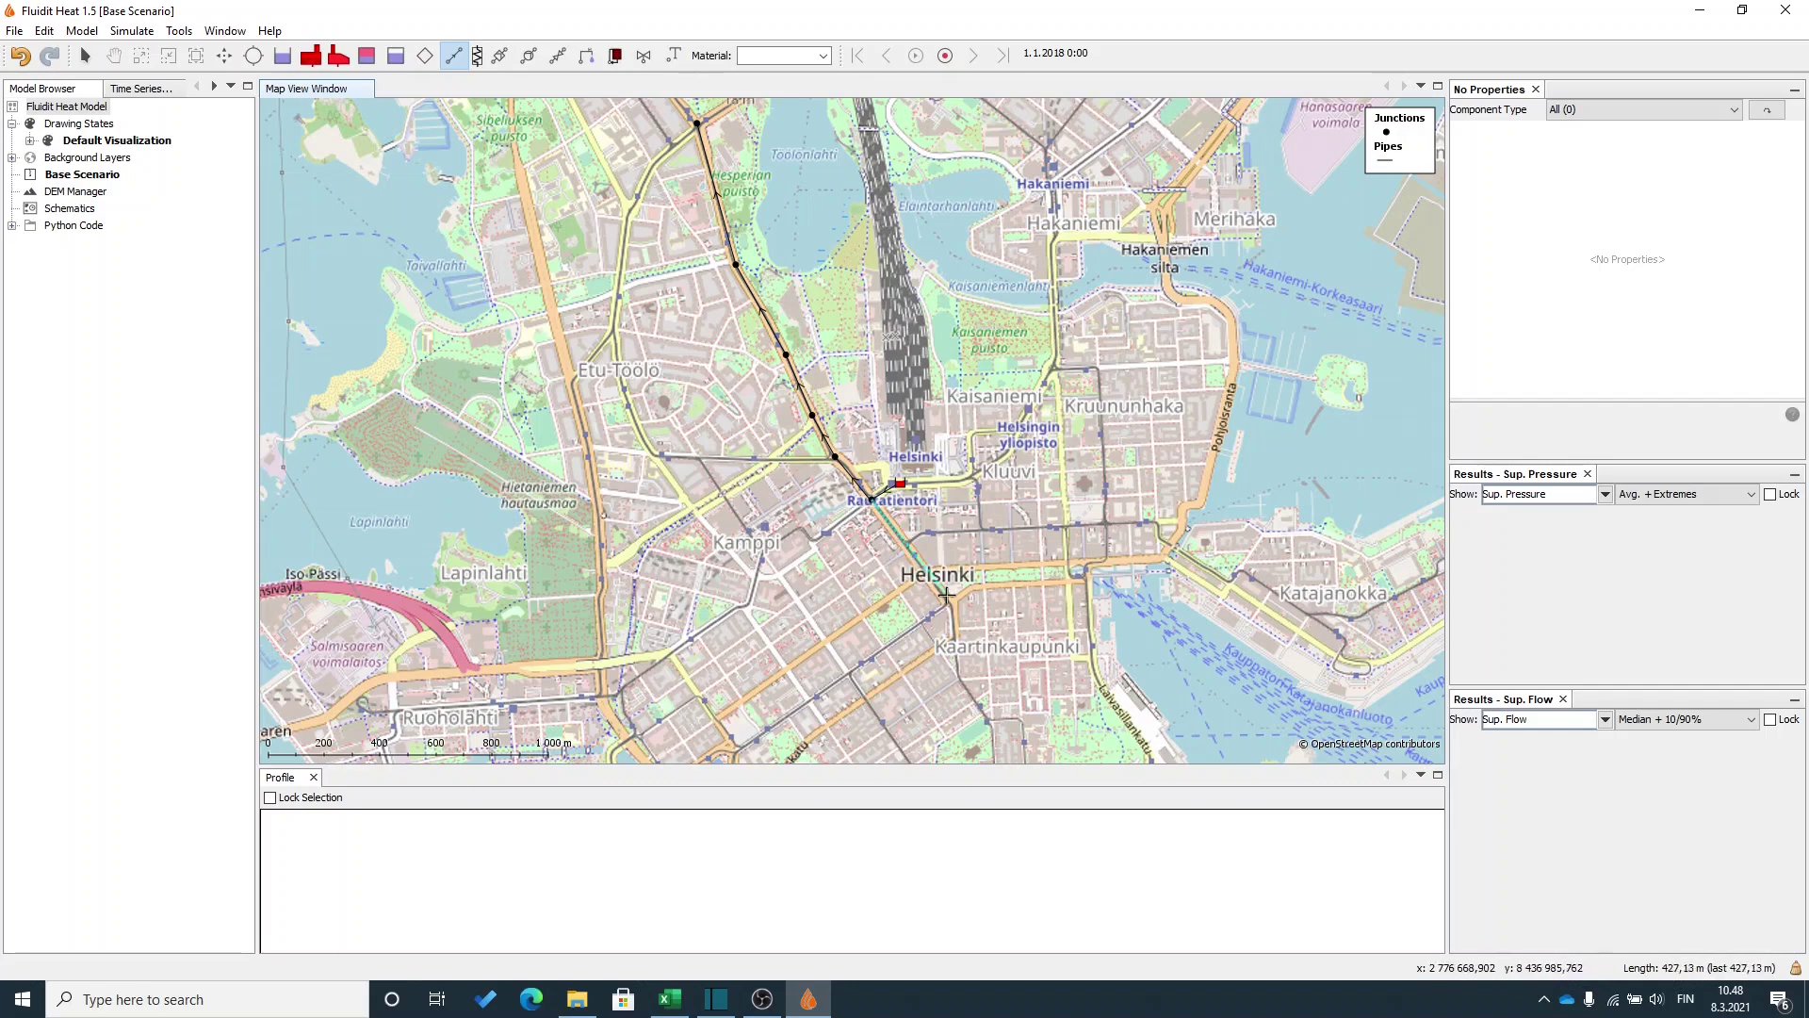
click(977, 585)
click(1069, 583)
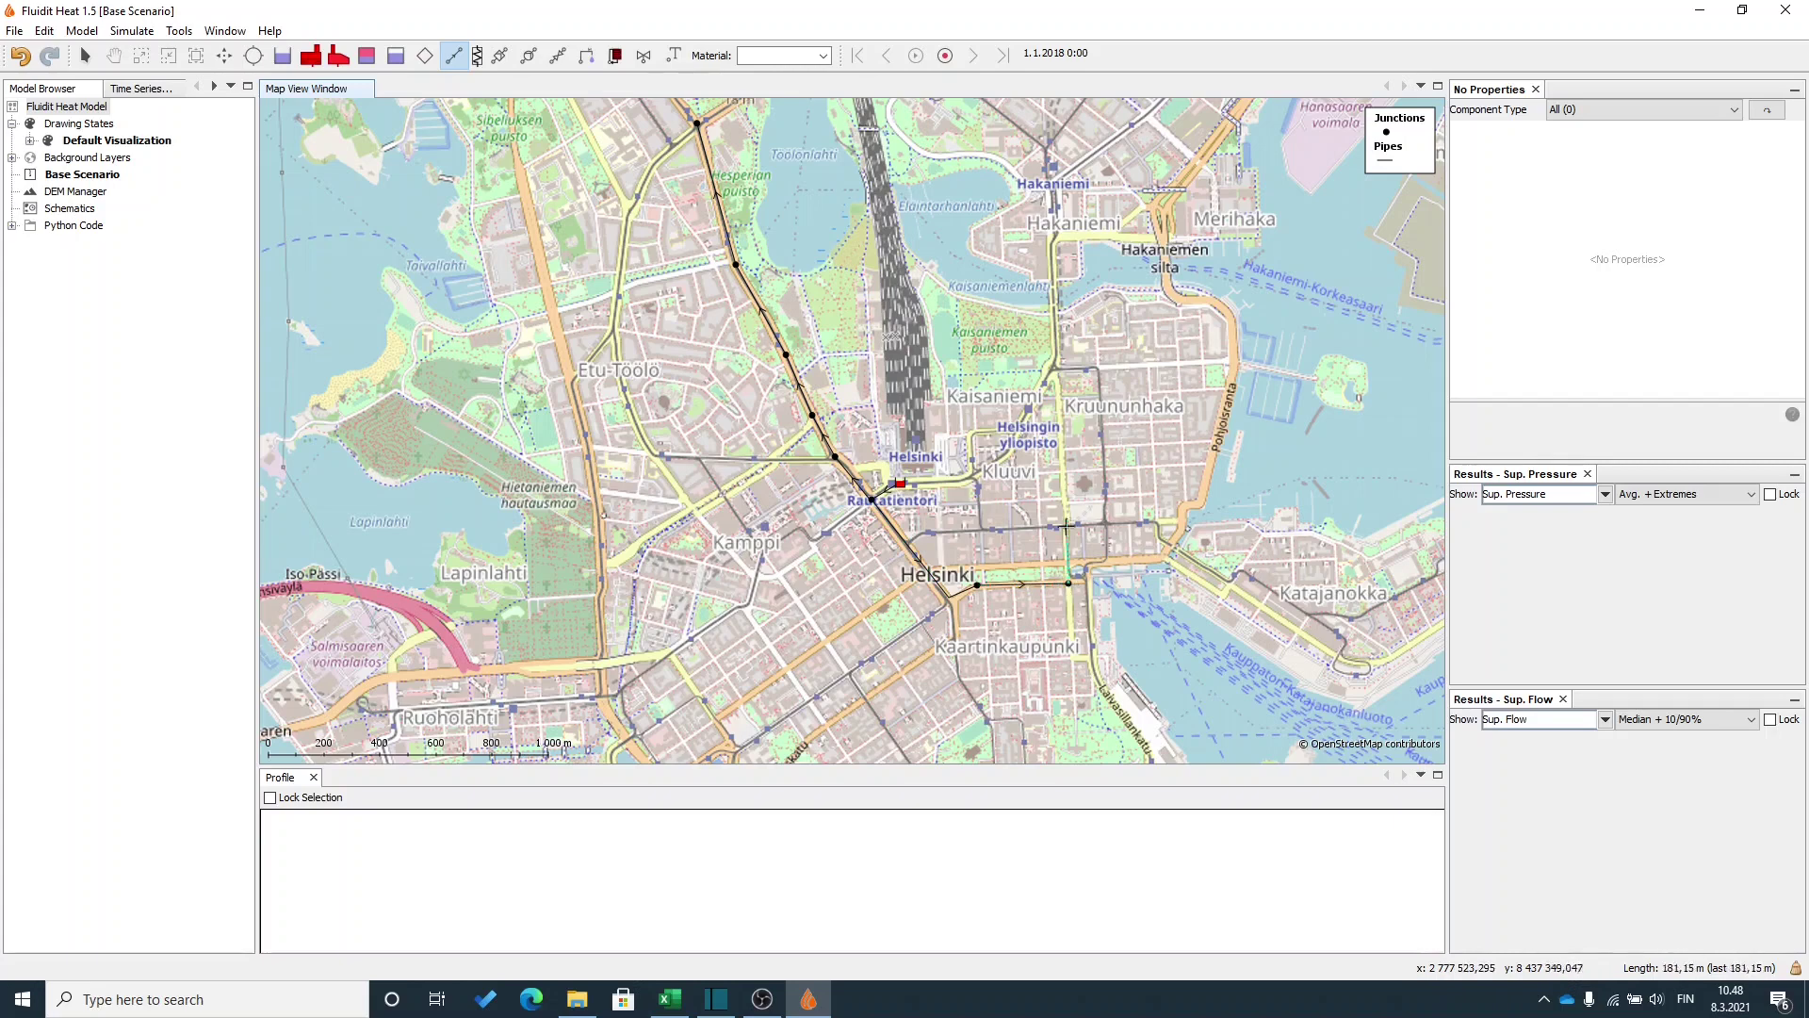
click(1059, 386)
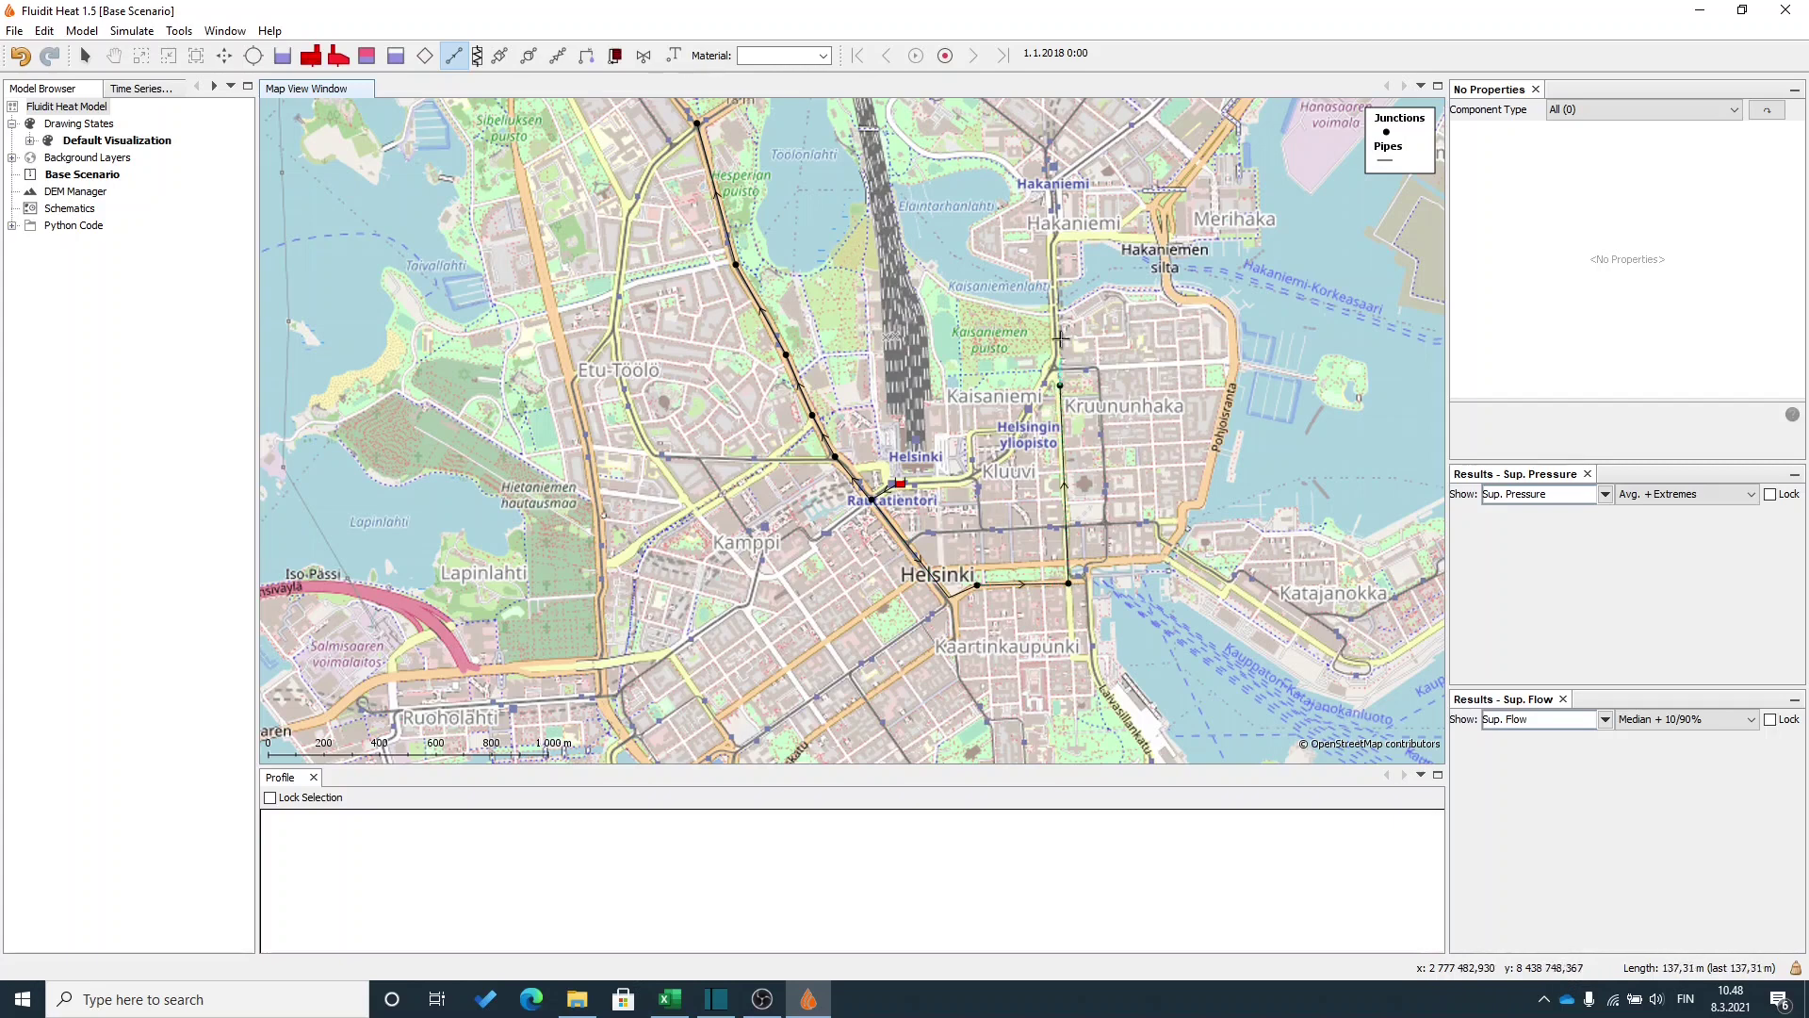
click(1048, 154)
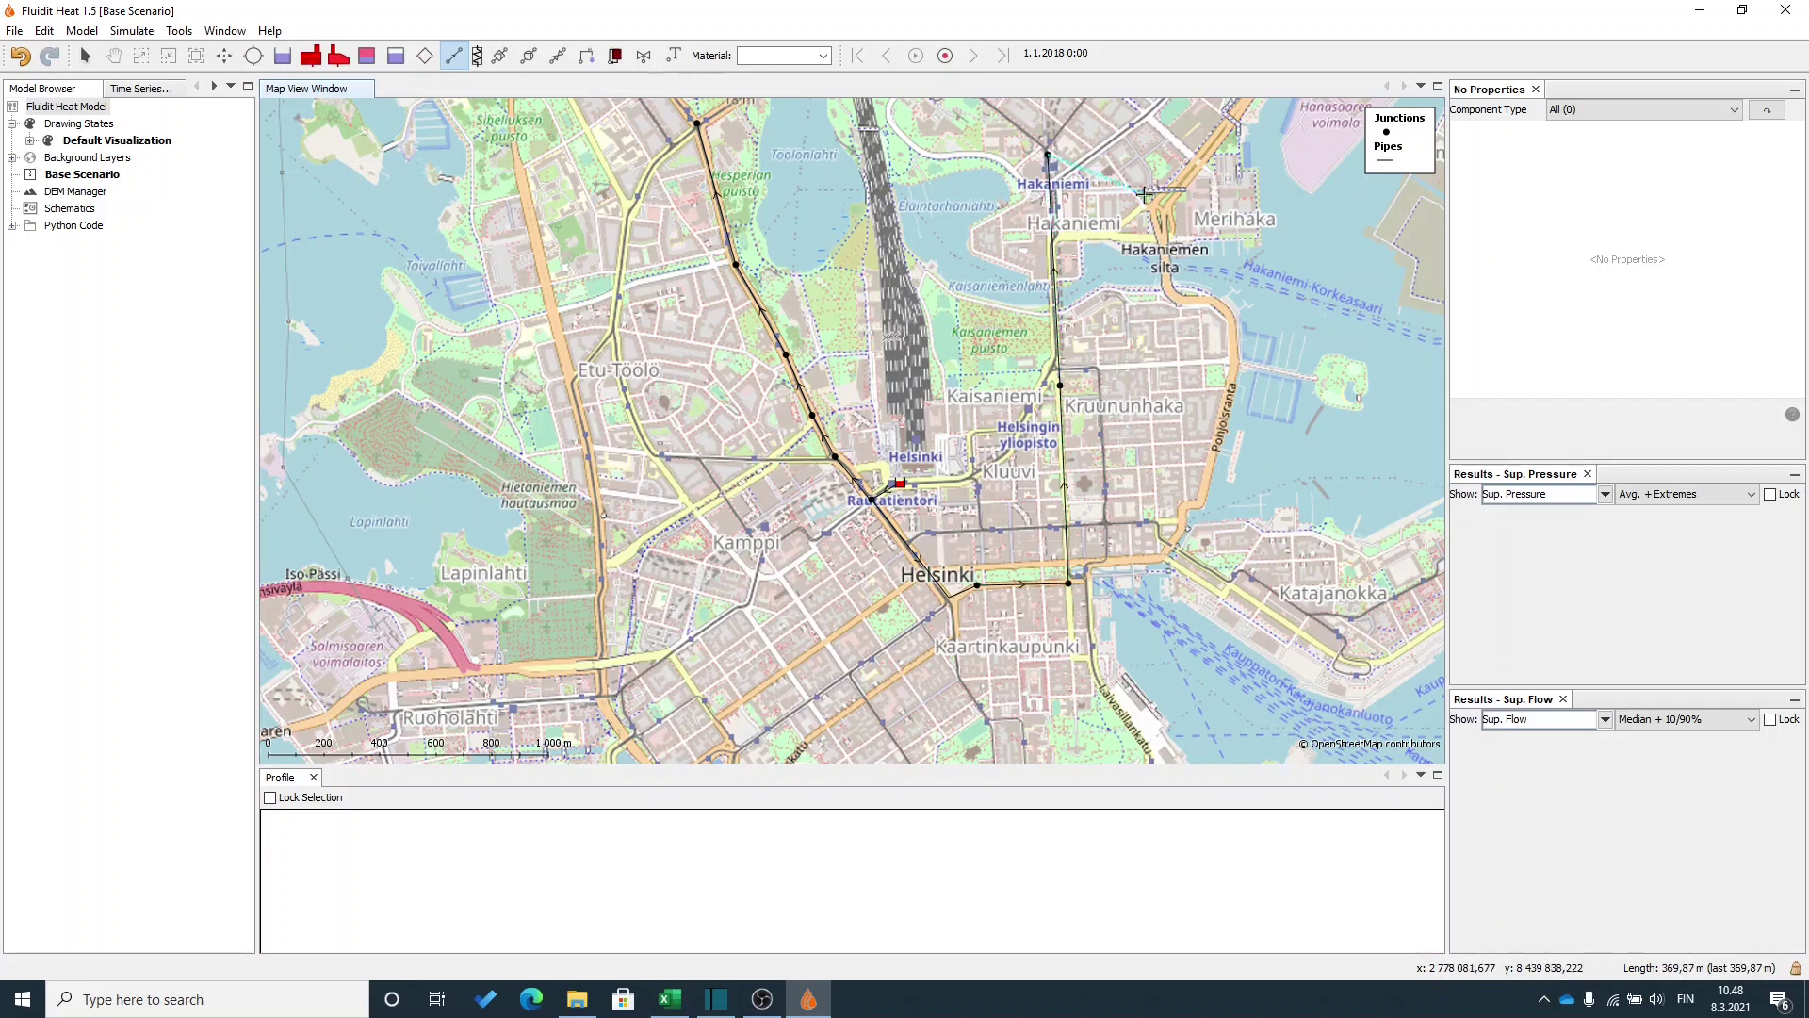
key(Escape)
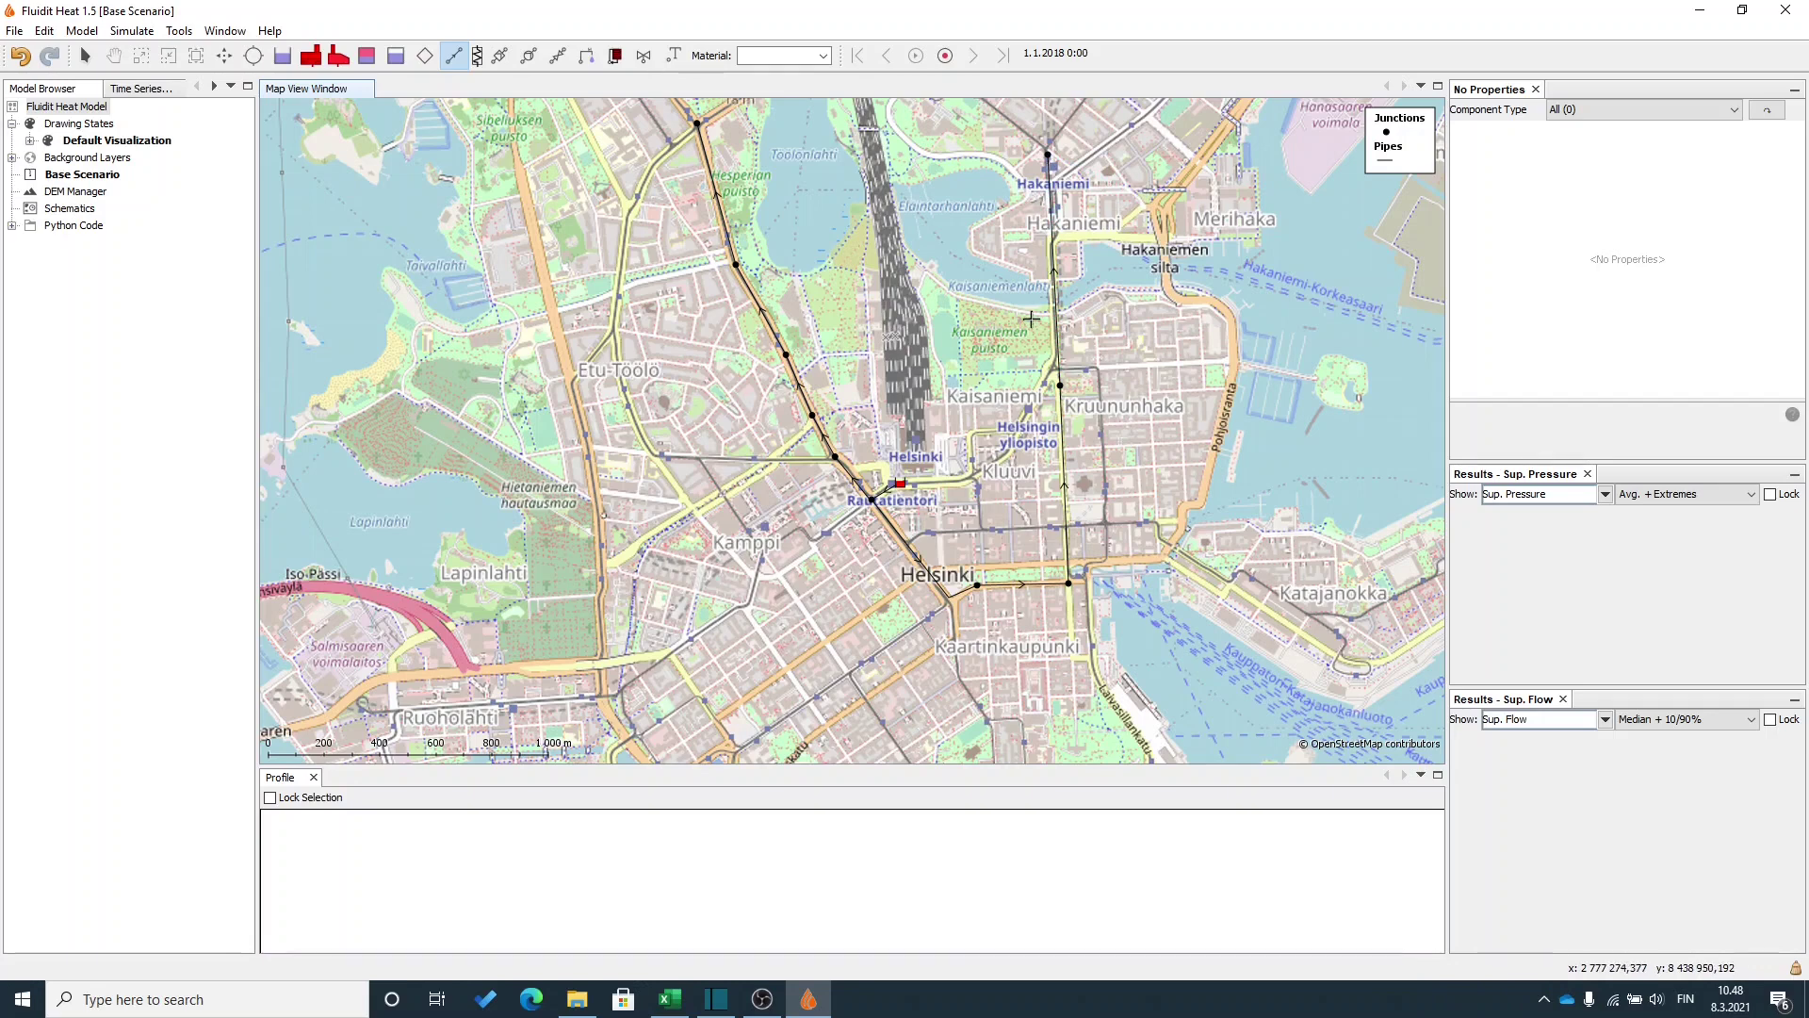
key(Escape)
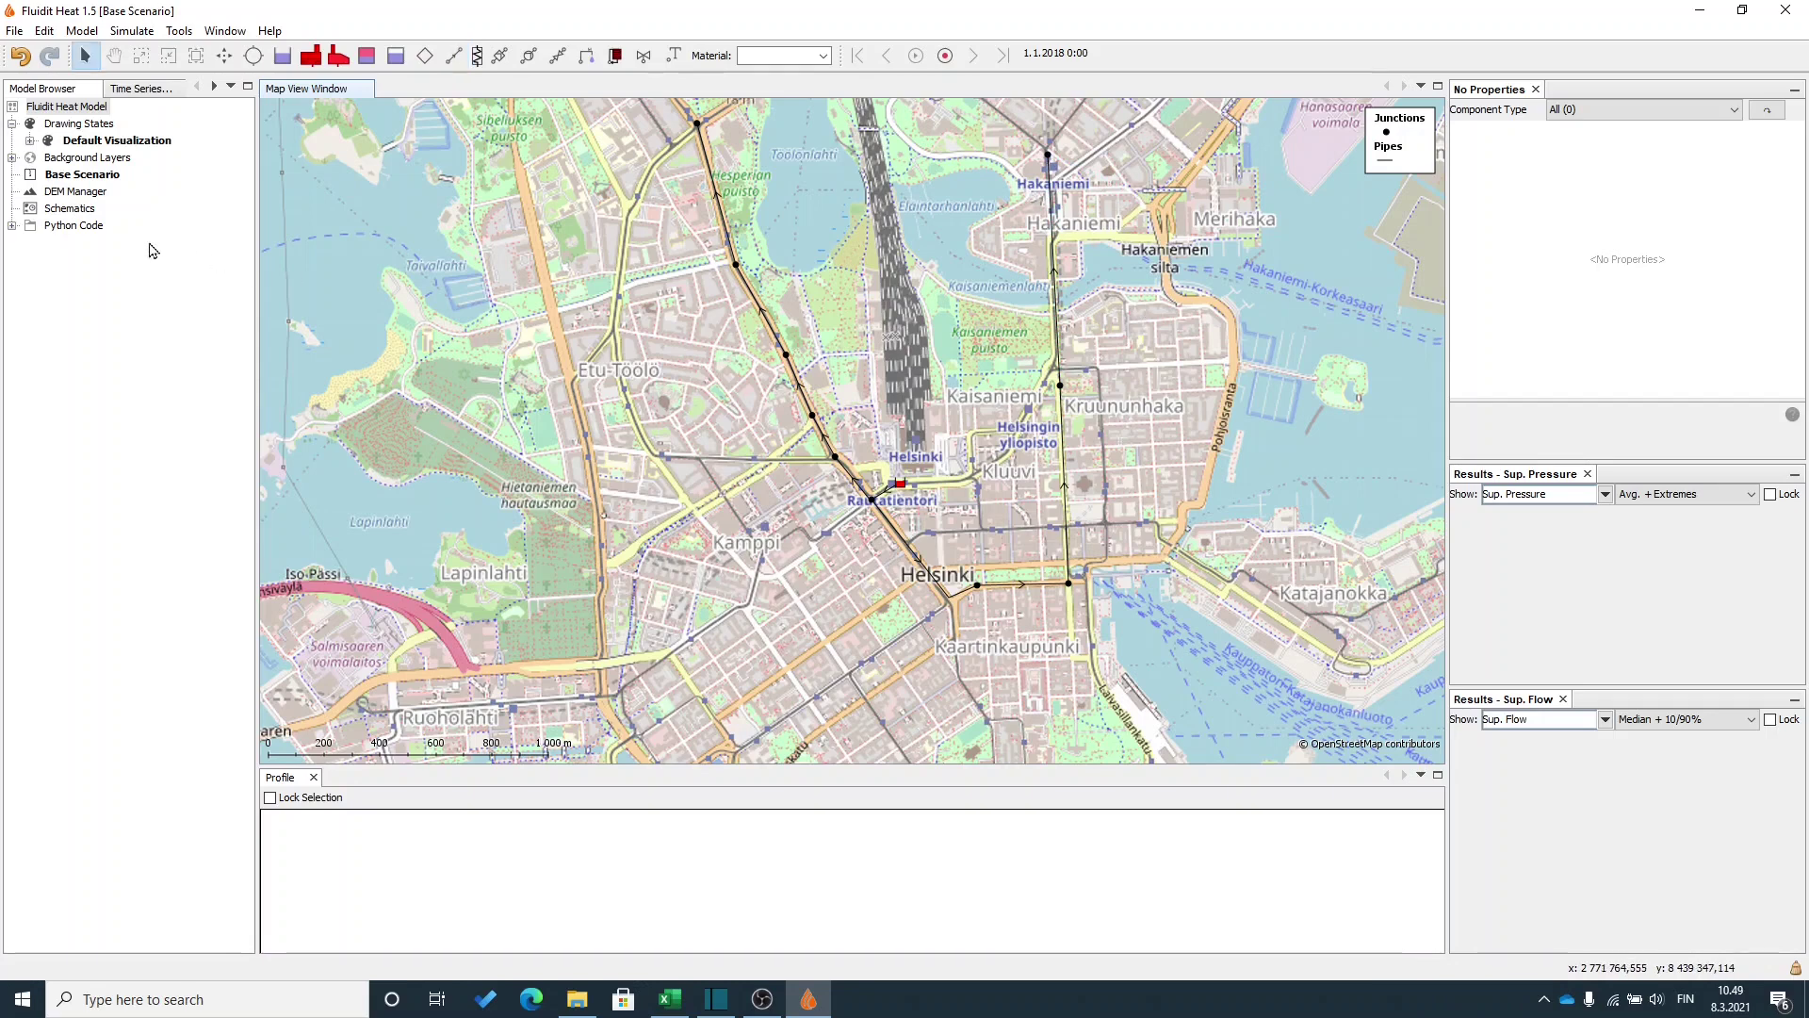
Add a white colour layer at 70% opacity above the OpenStreetMap background.
click(12, 157)
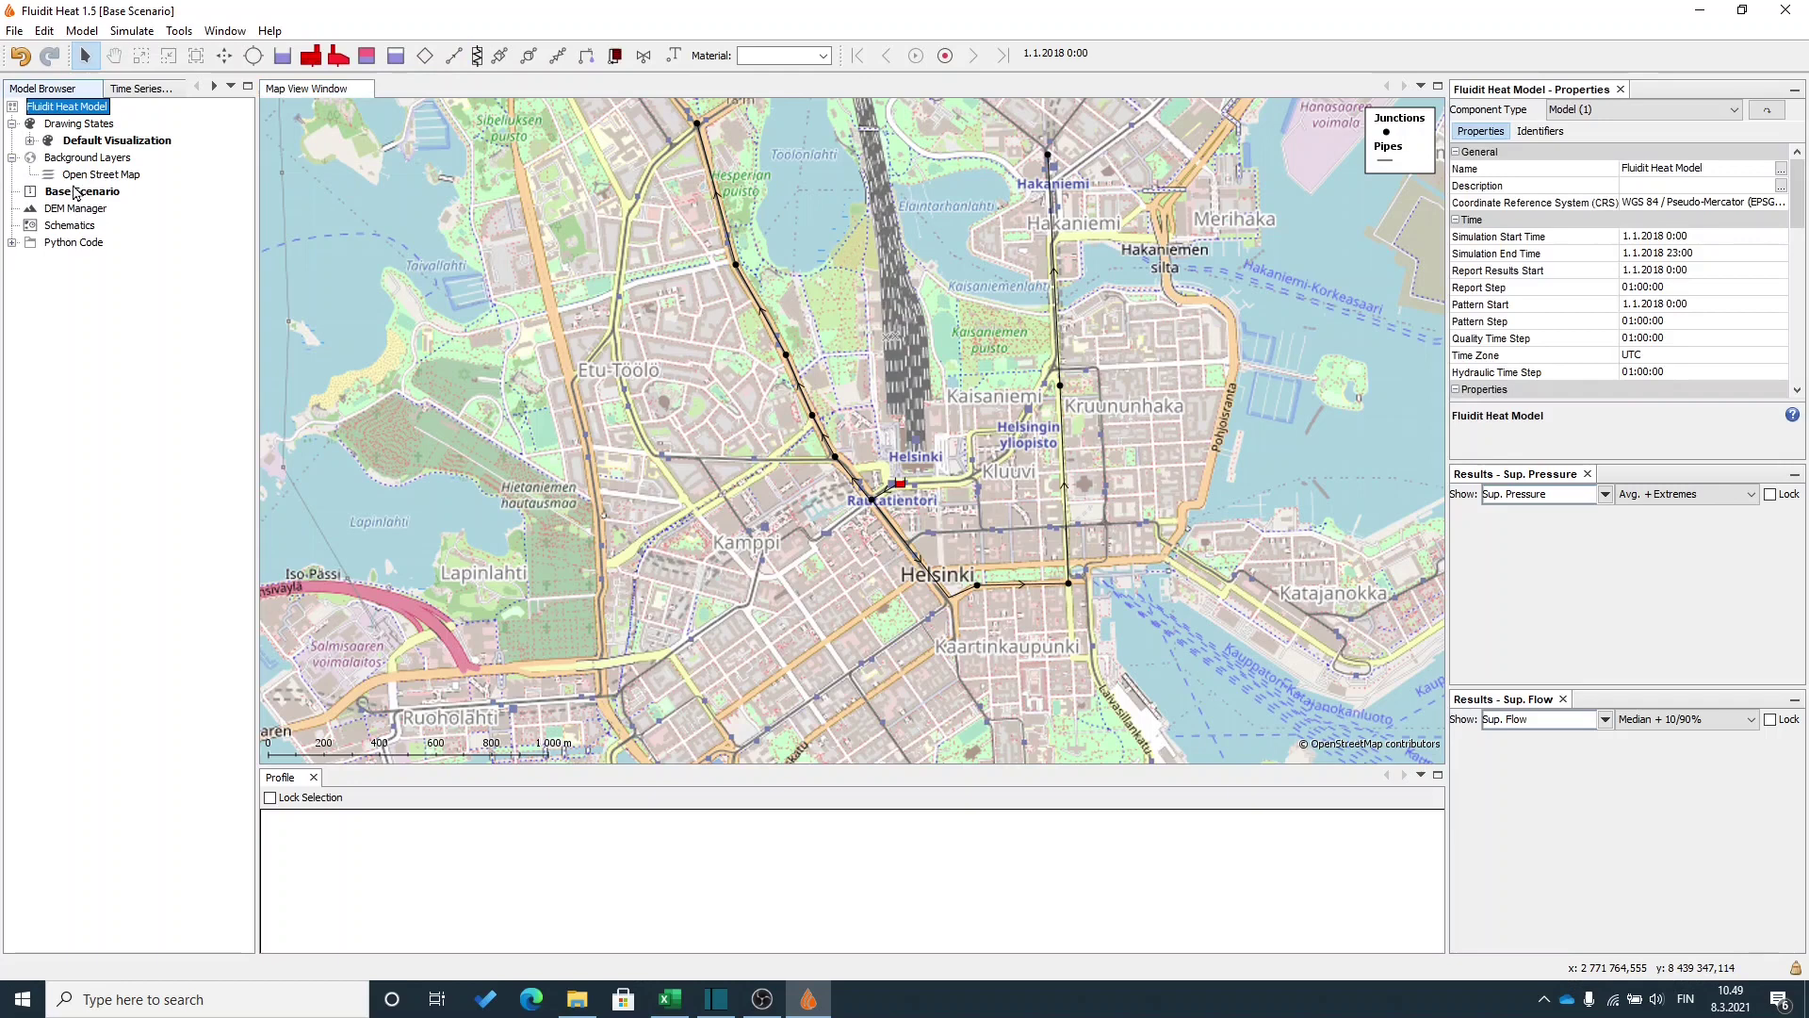
double_click(87, 177)
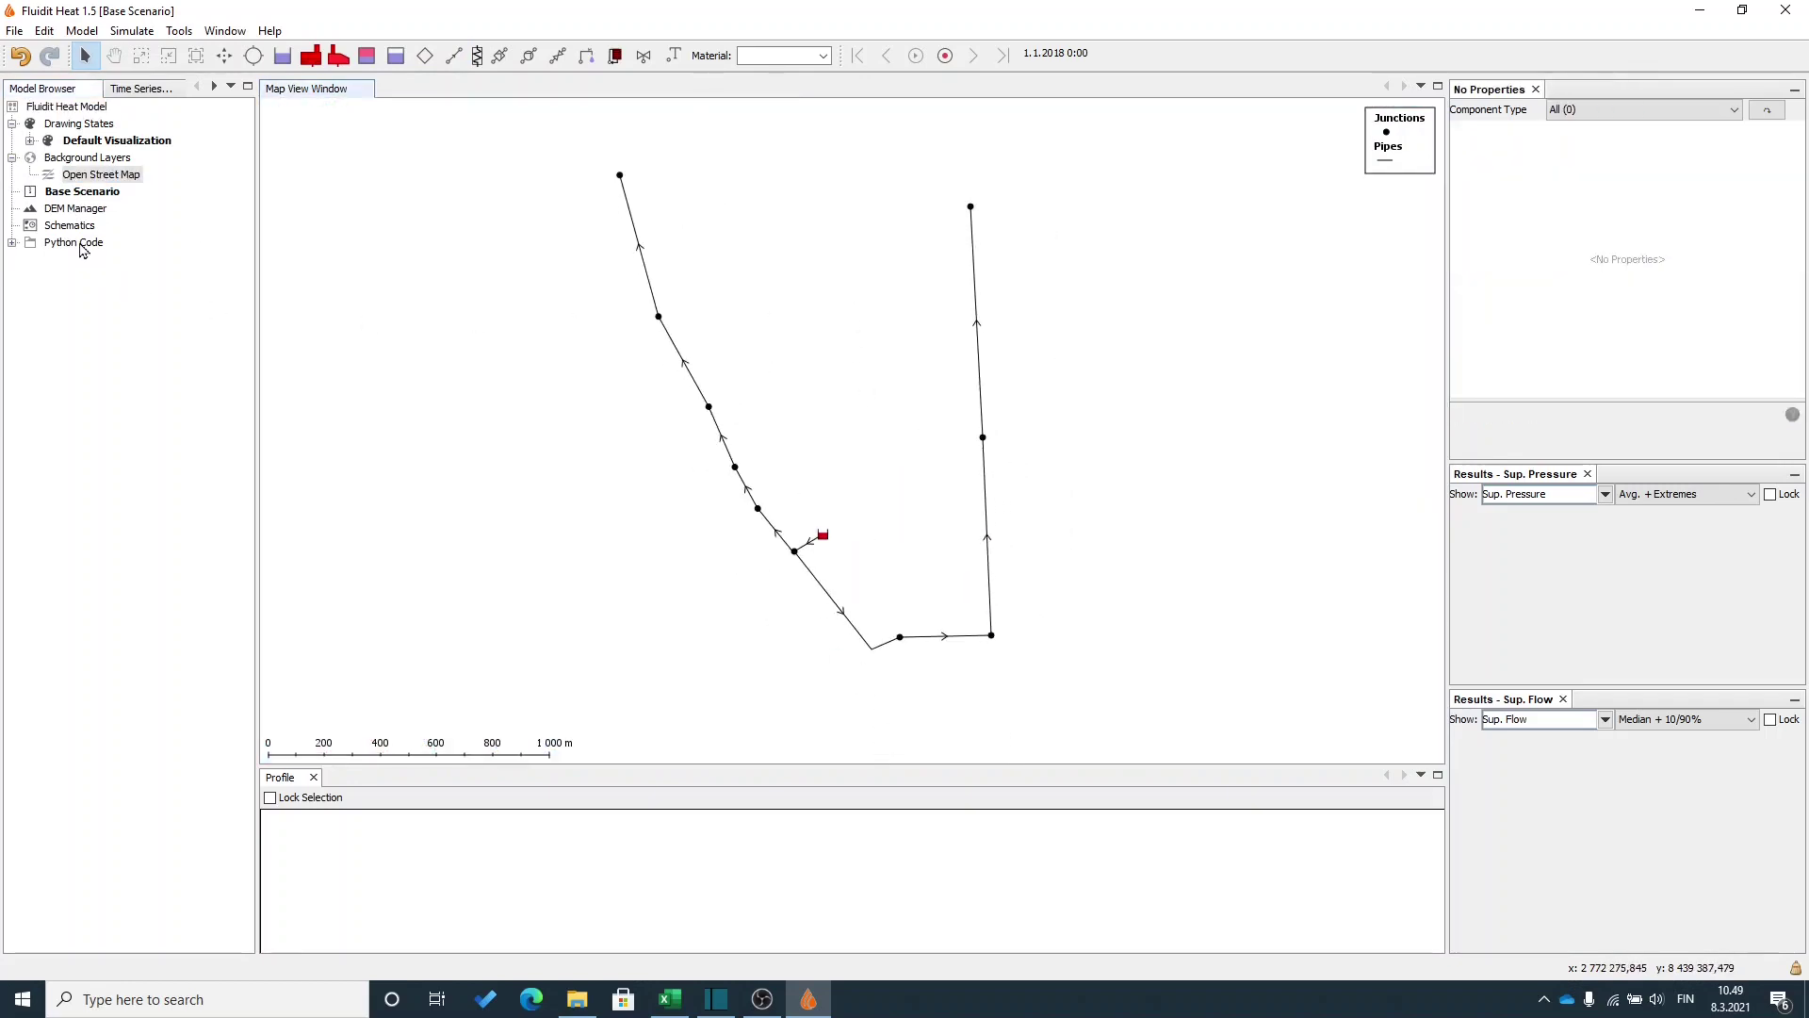
double_click(58, 179)
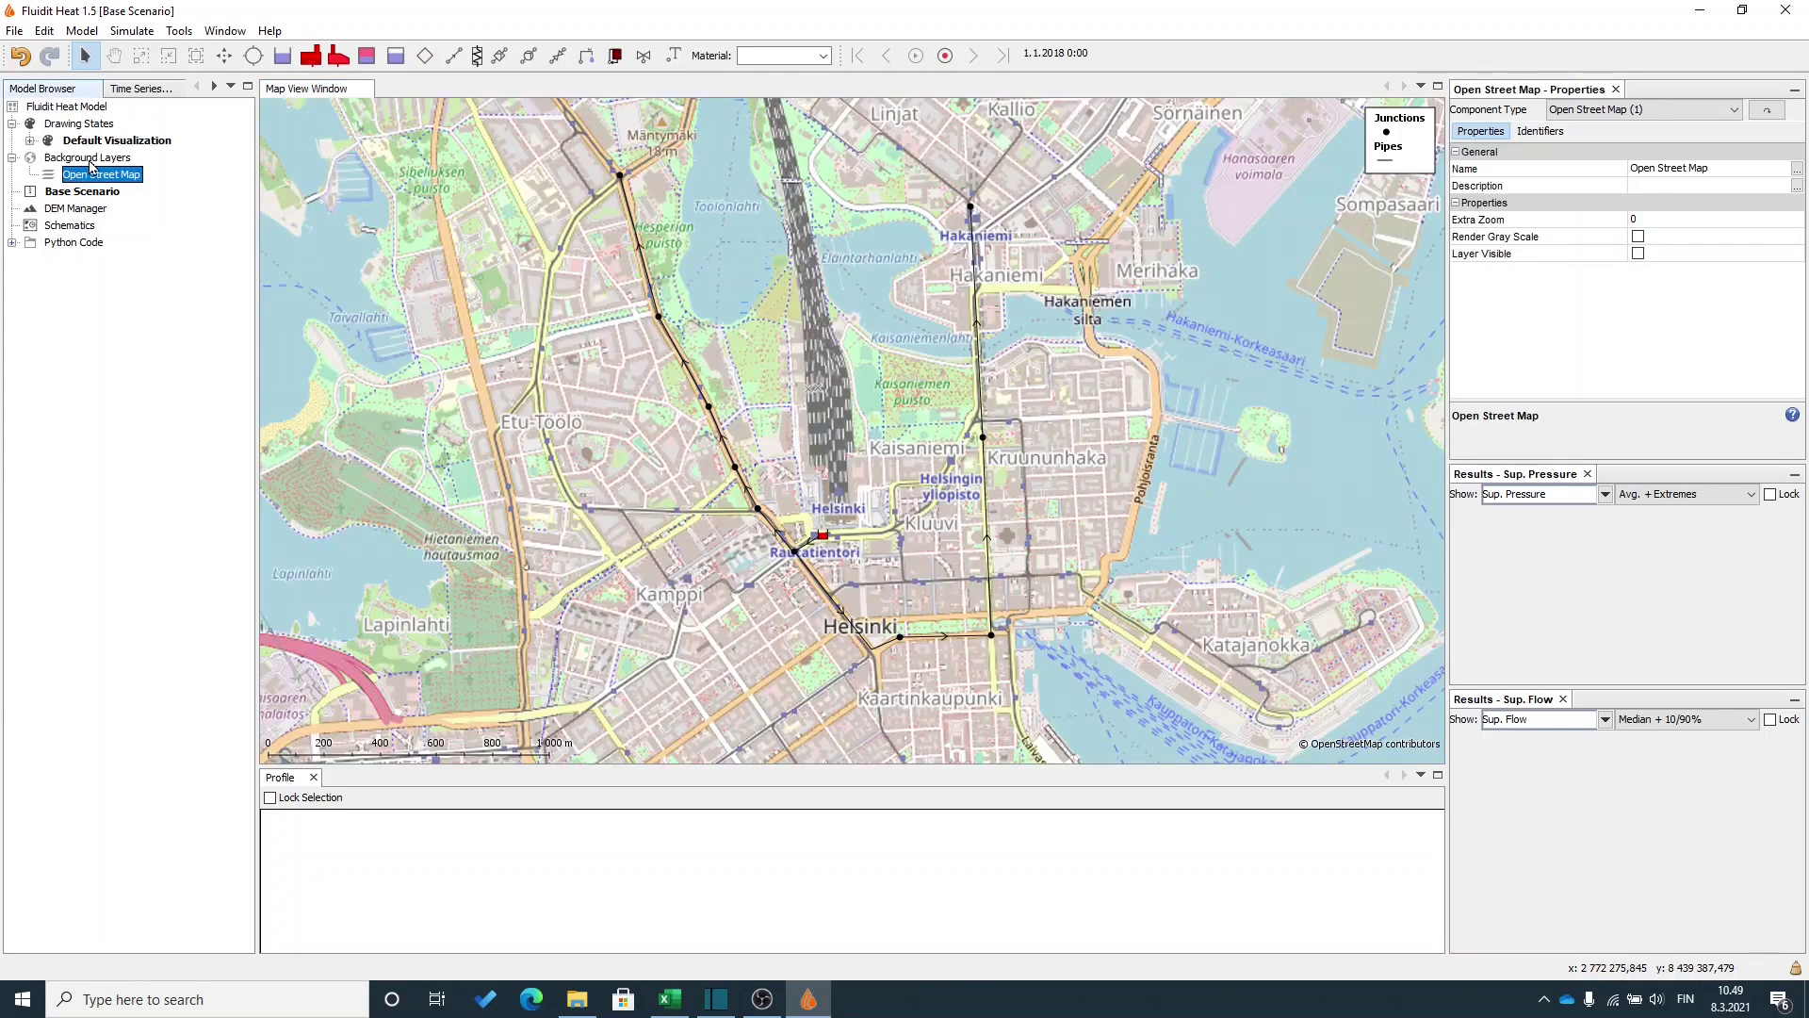
right_click(89, 159)
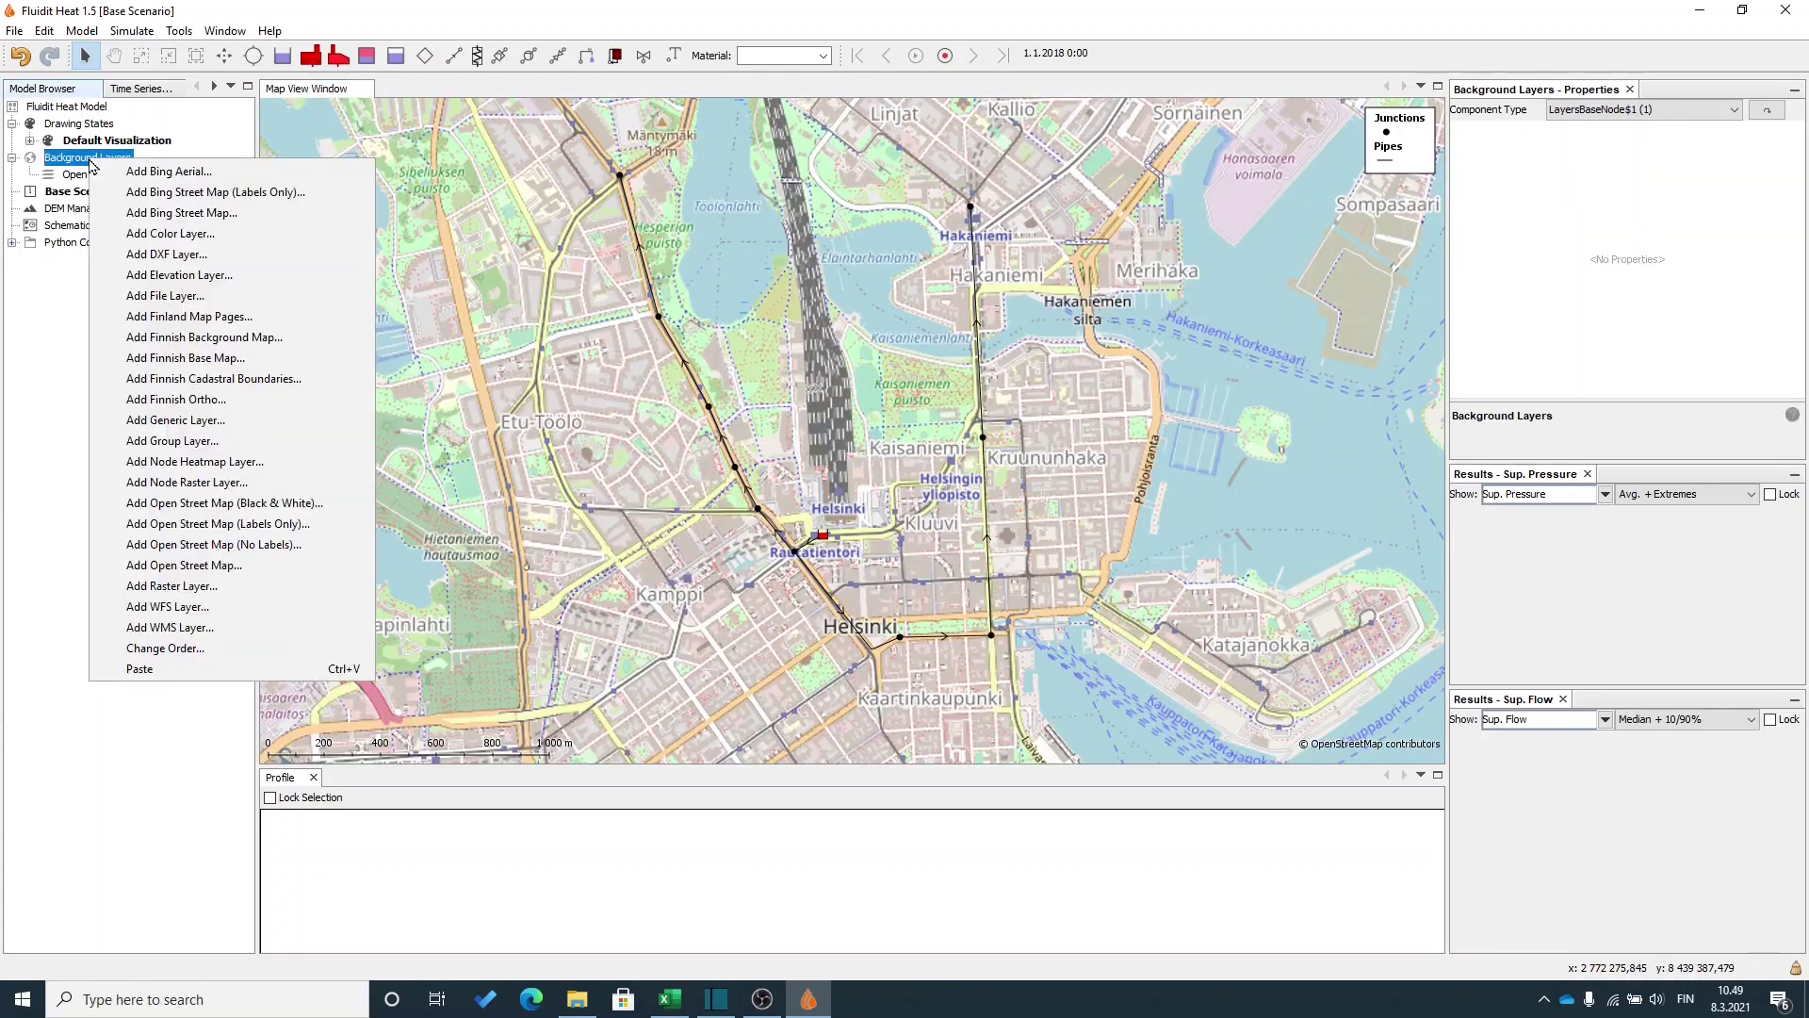
click(197, 234)
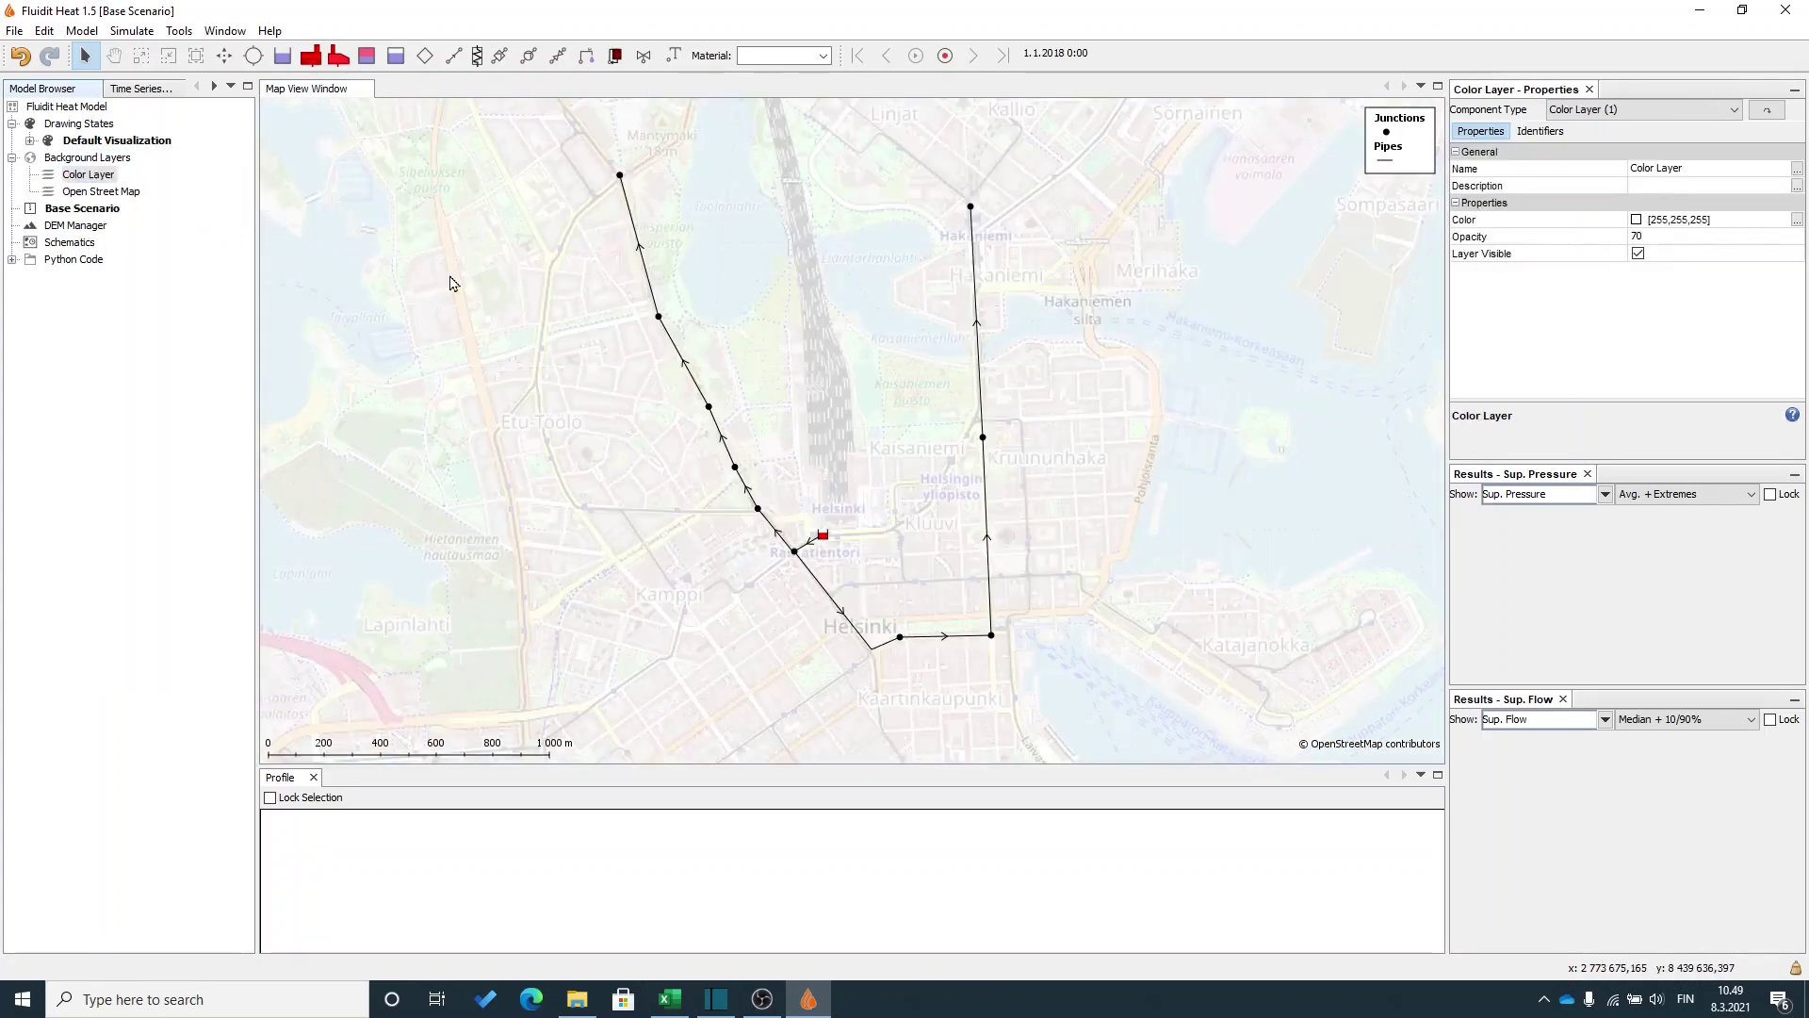
click(839, 442)
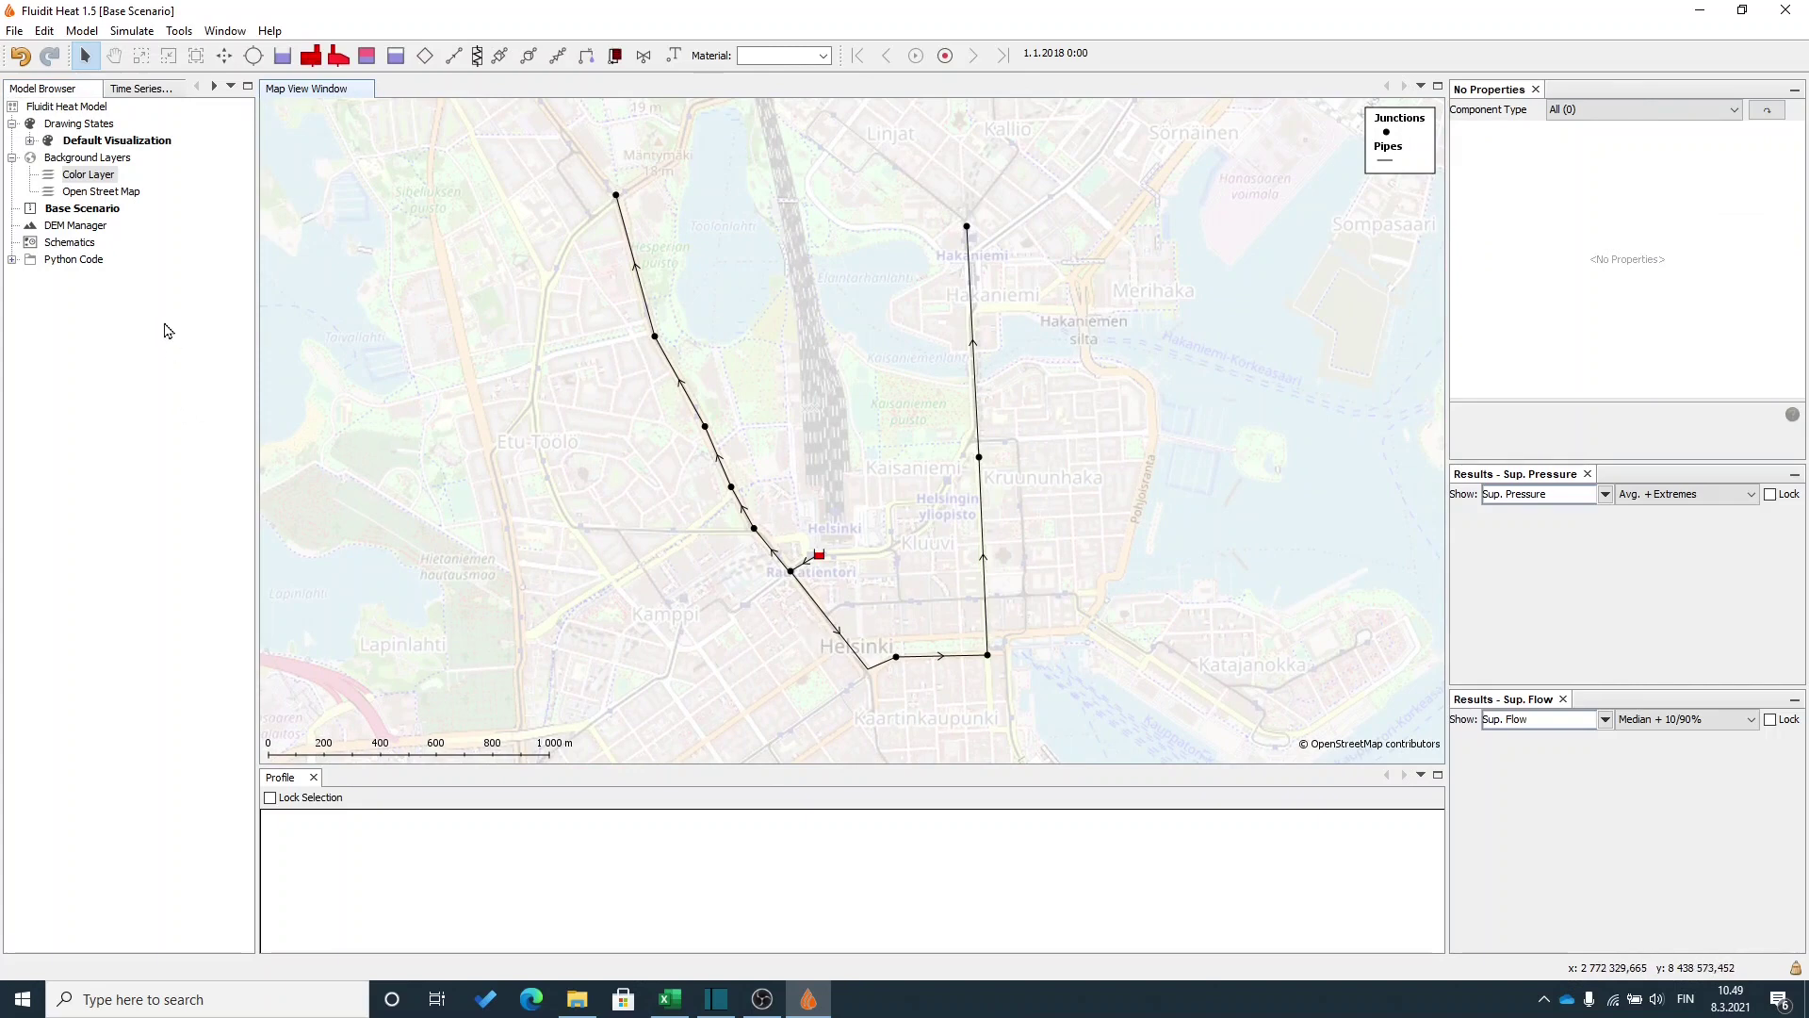
Add a Basic Elevation Model in the DEM Manager using the Finnish NLS 10x10 m DEM source.
click(80, 227)
right_click(82, 229)
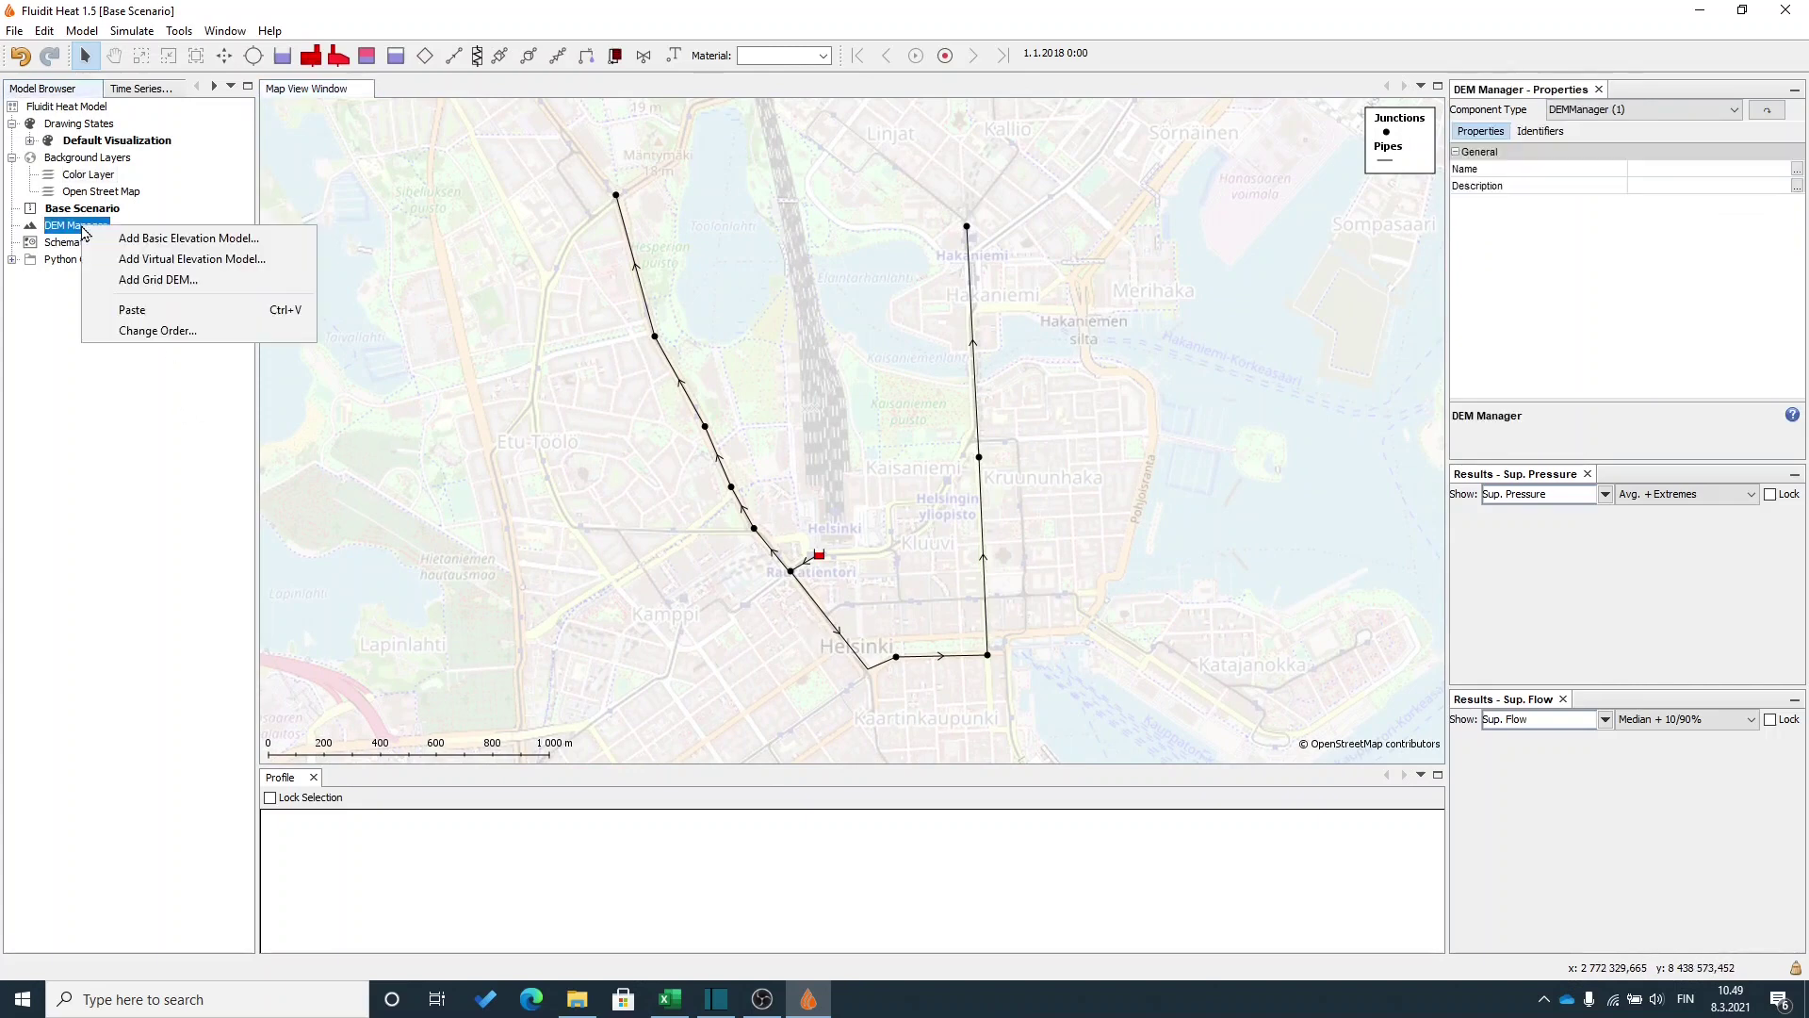
click(162, 247)
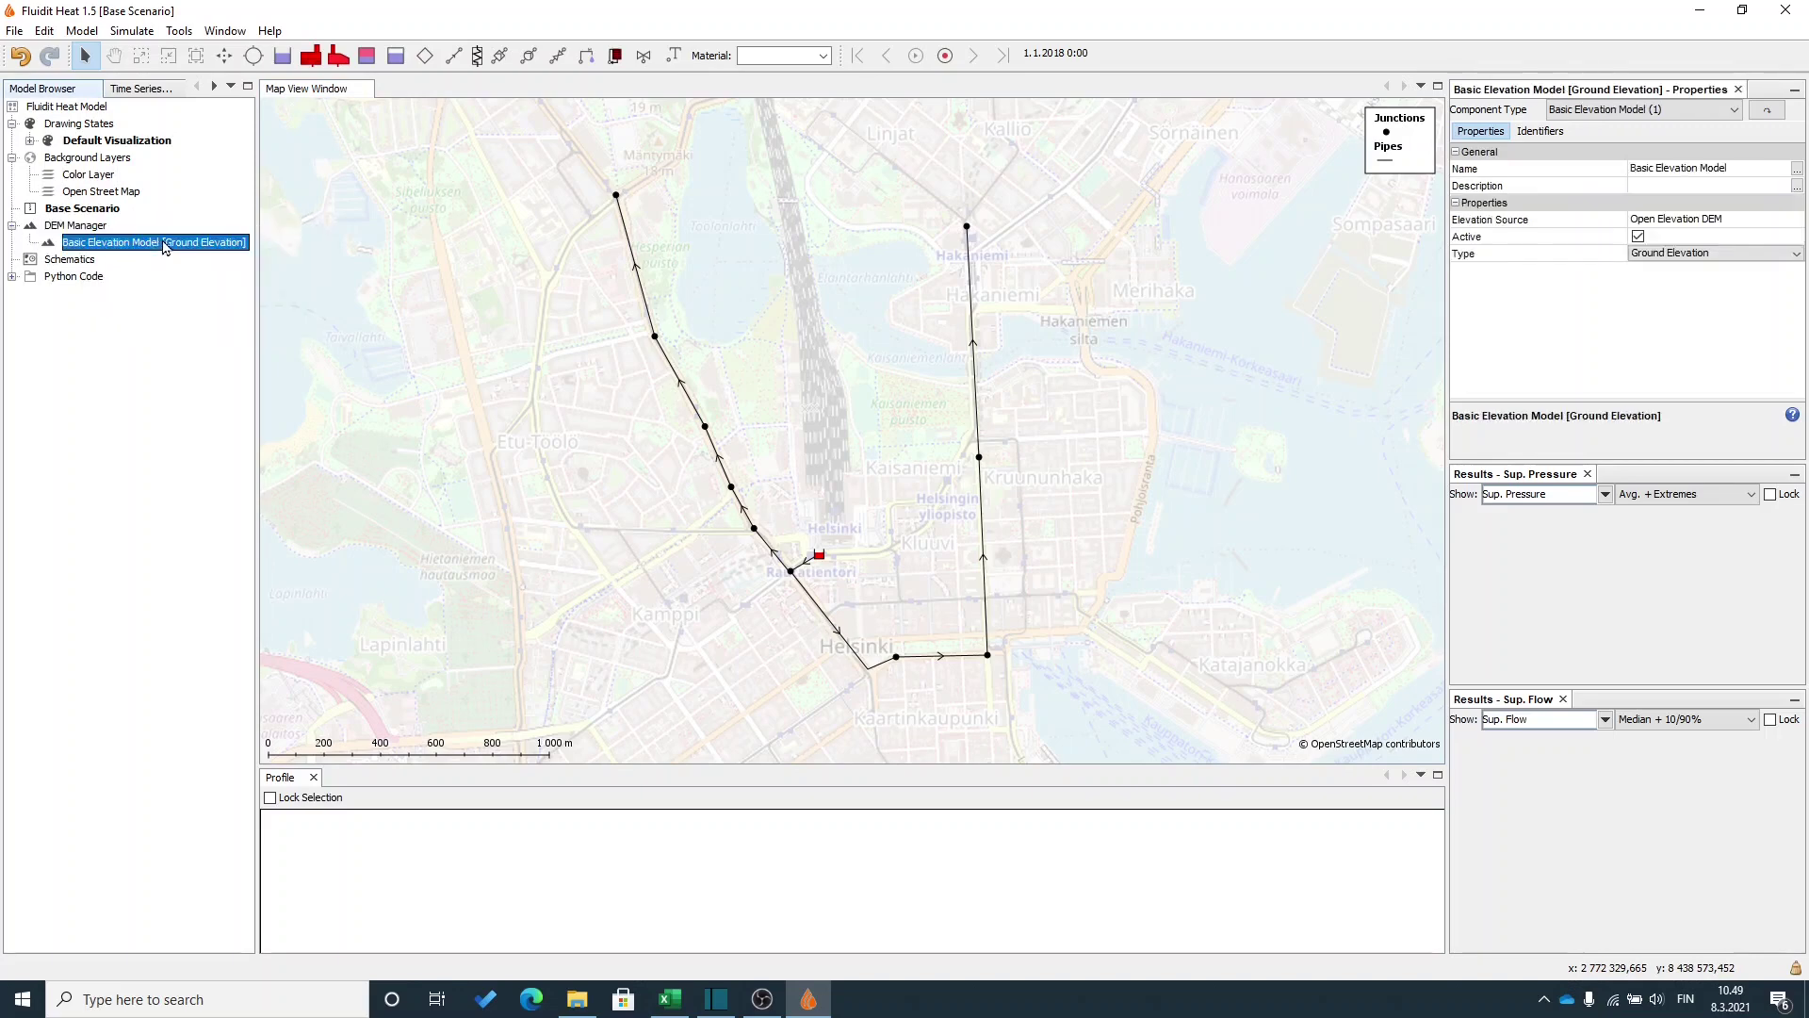
click(1765, 219)
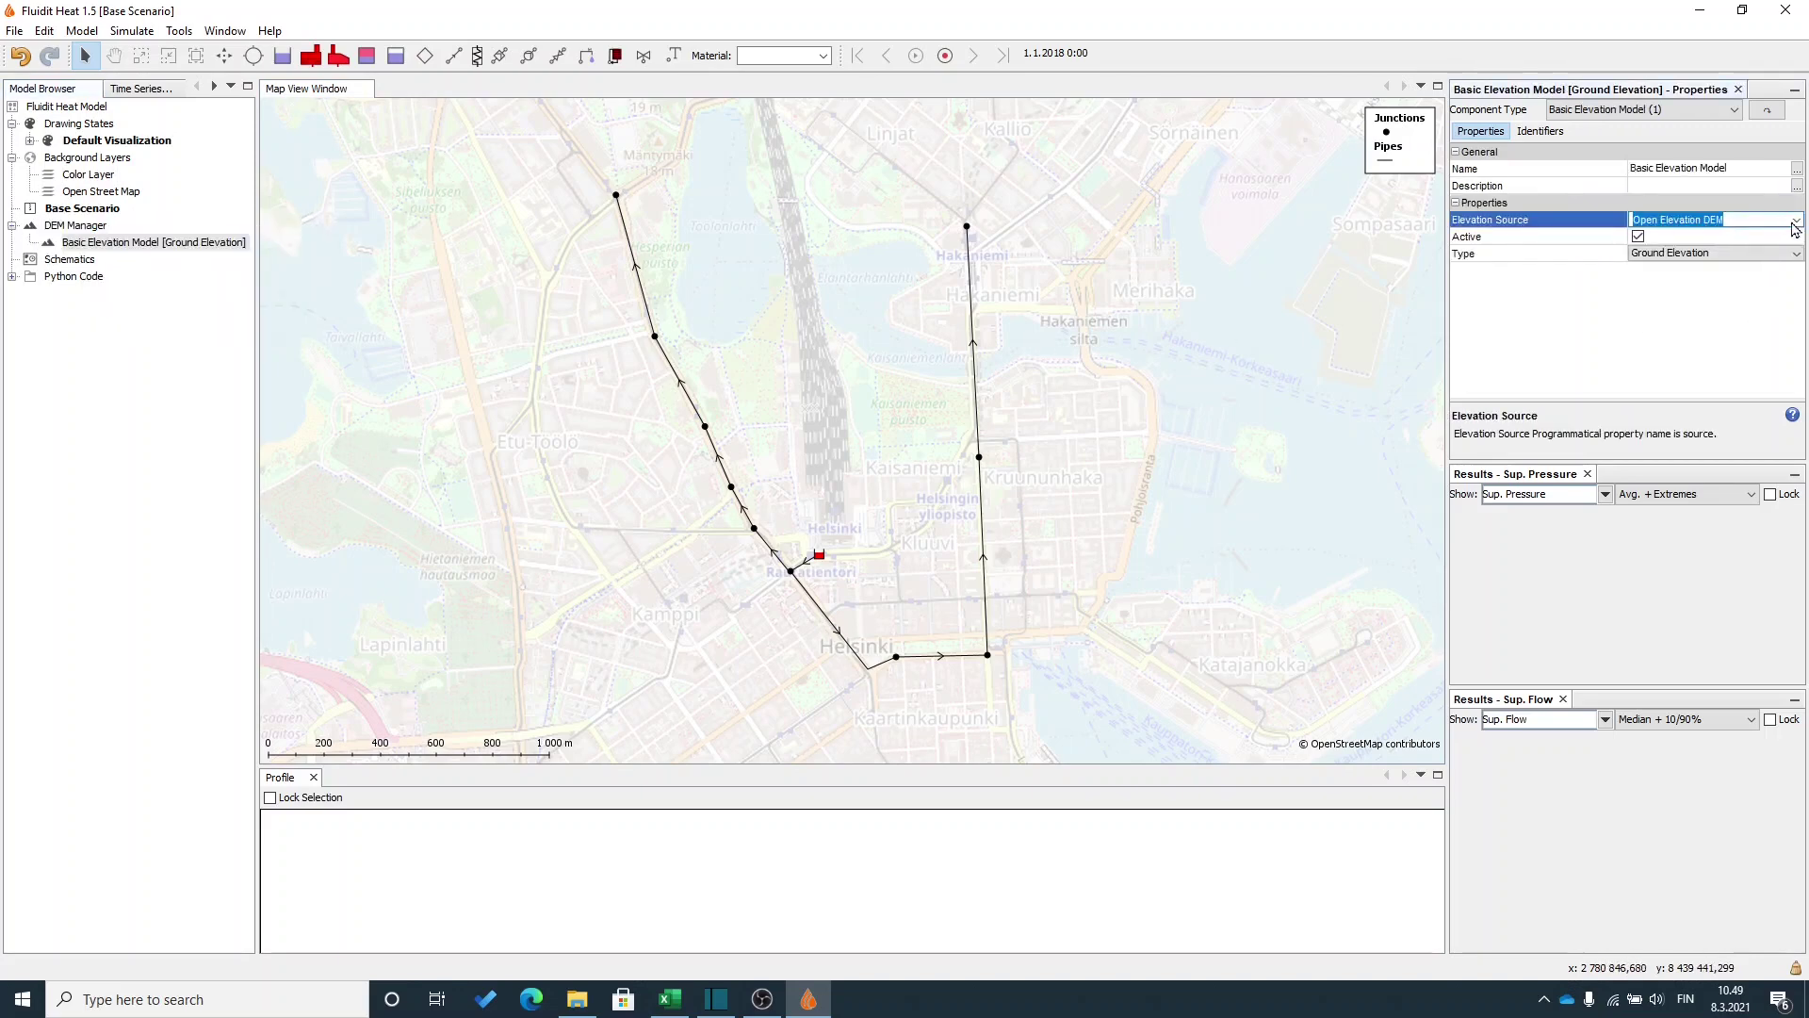
click(1796, 219)
click(1777, 265)
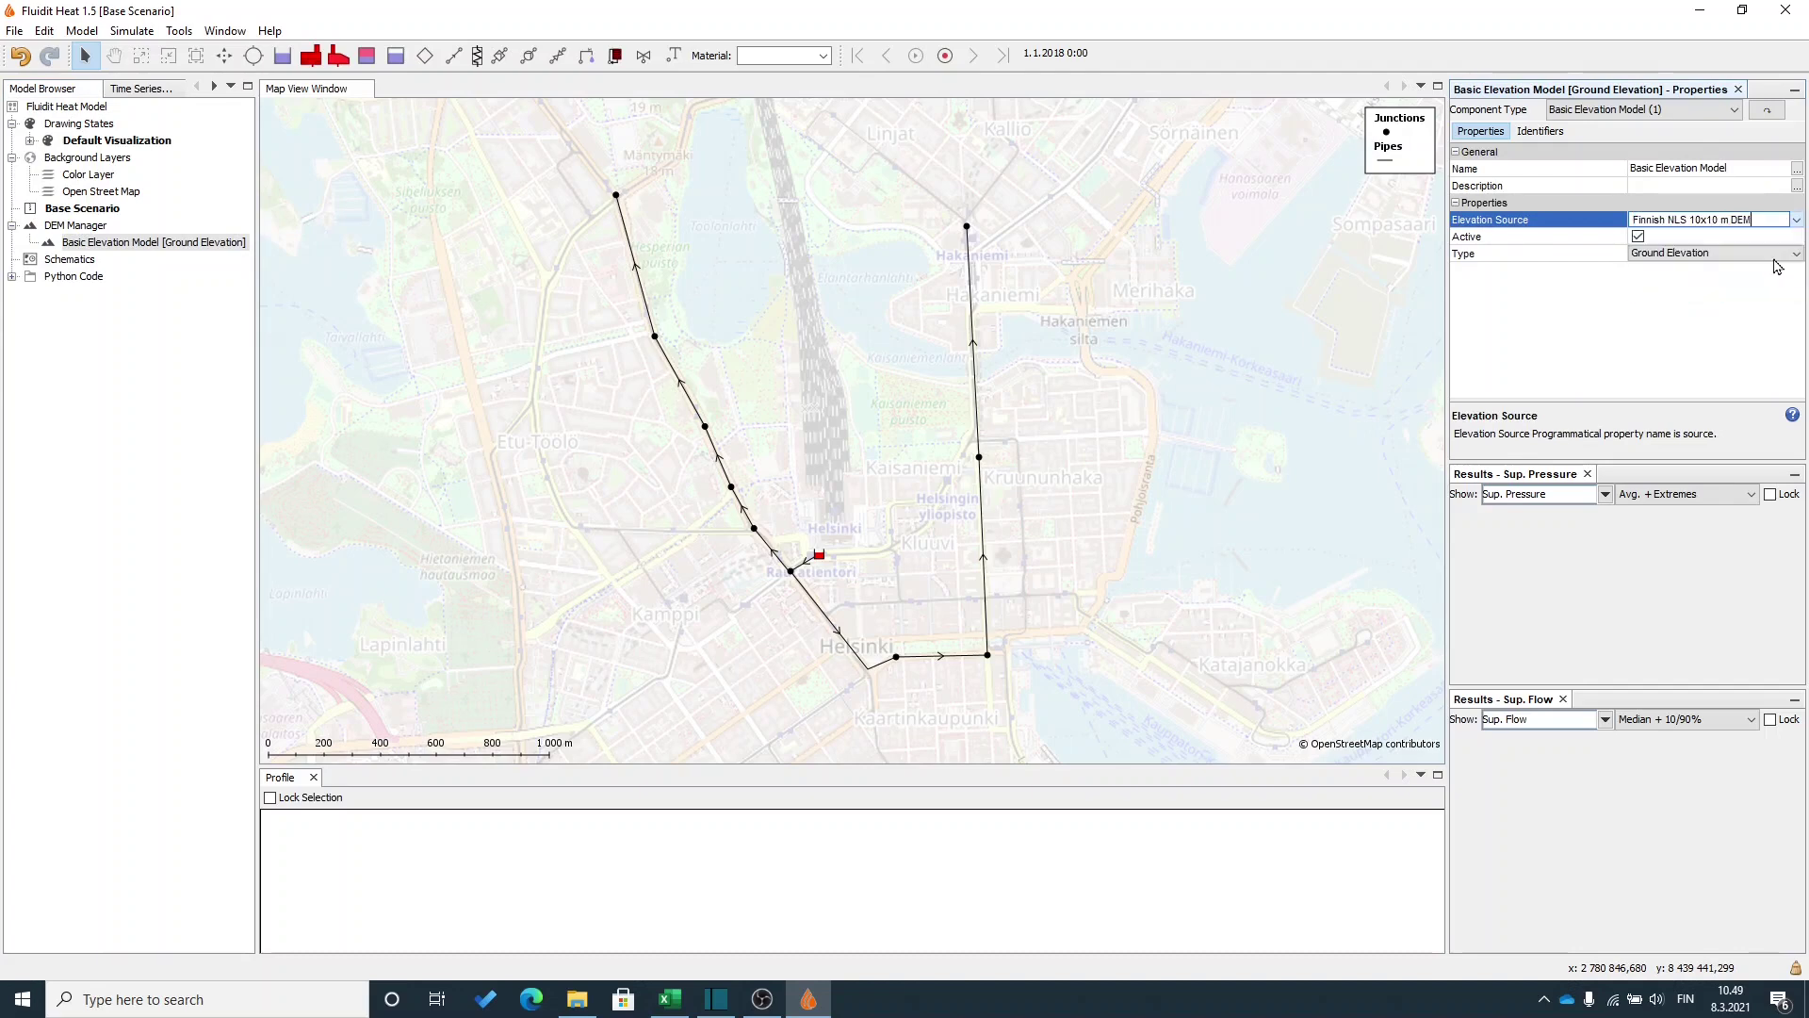
click(1702, 187)
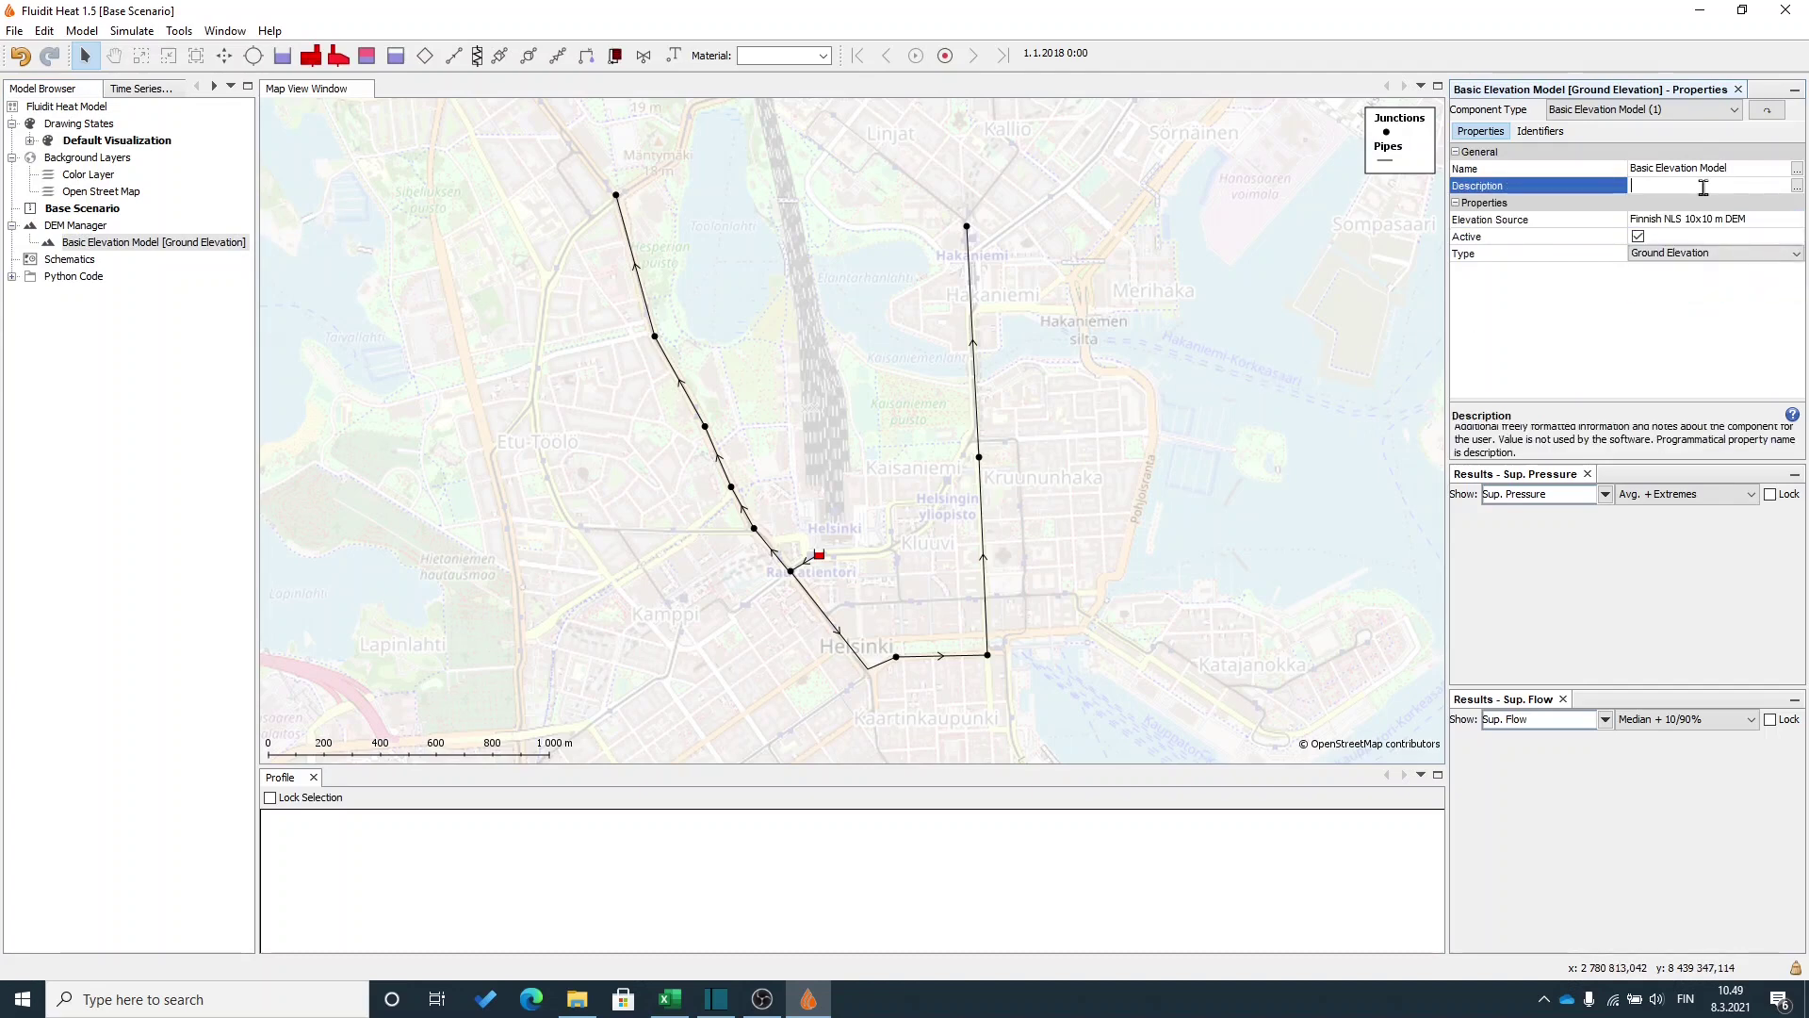
drag(1119, 504, 1099, 453)
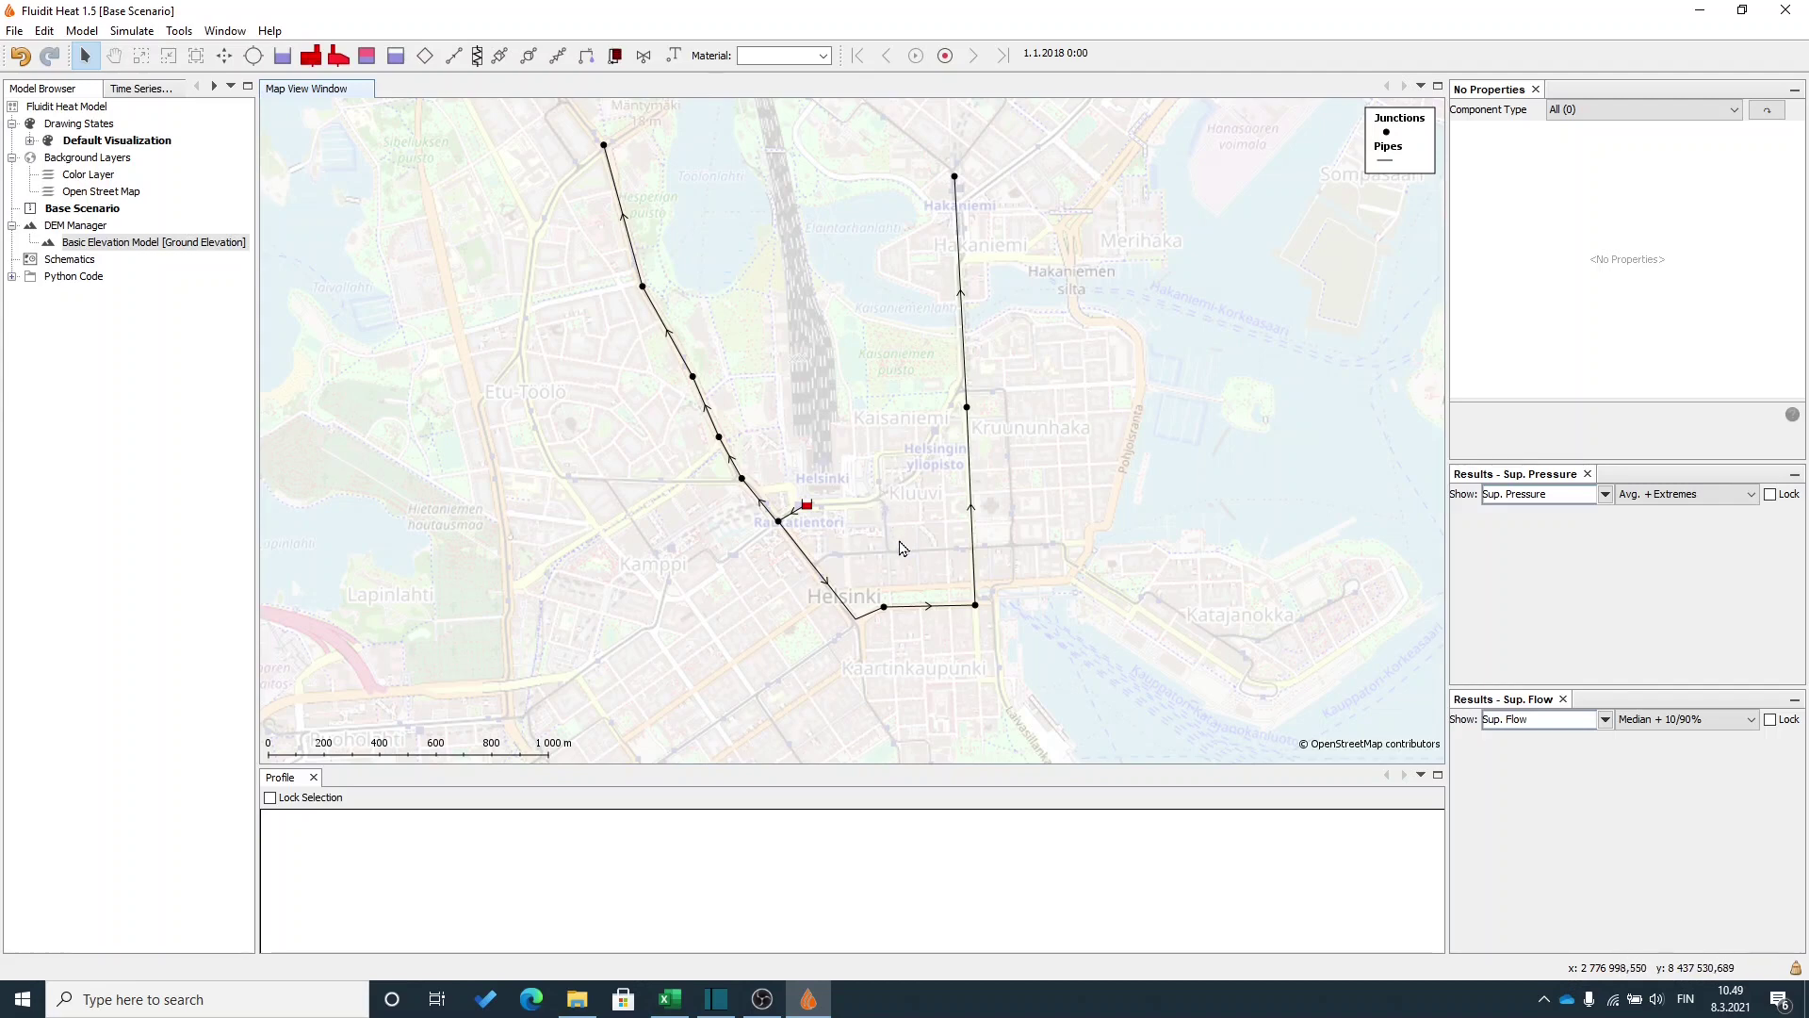
Update all 11 network points' elevations from the elevation model, bringing Junction-10 to 8,675.
click(968, 408)
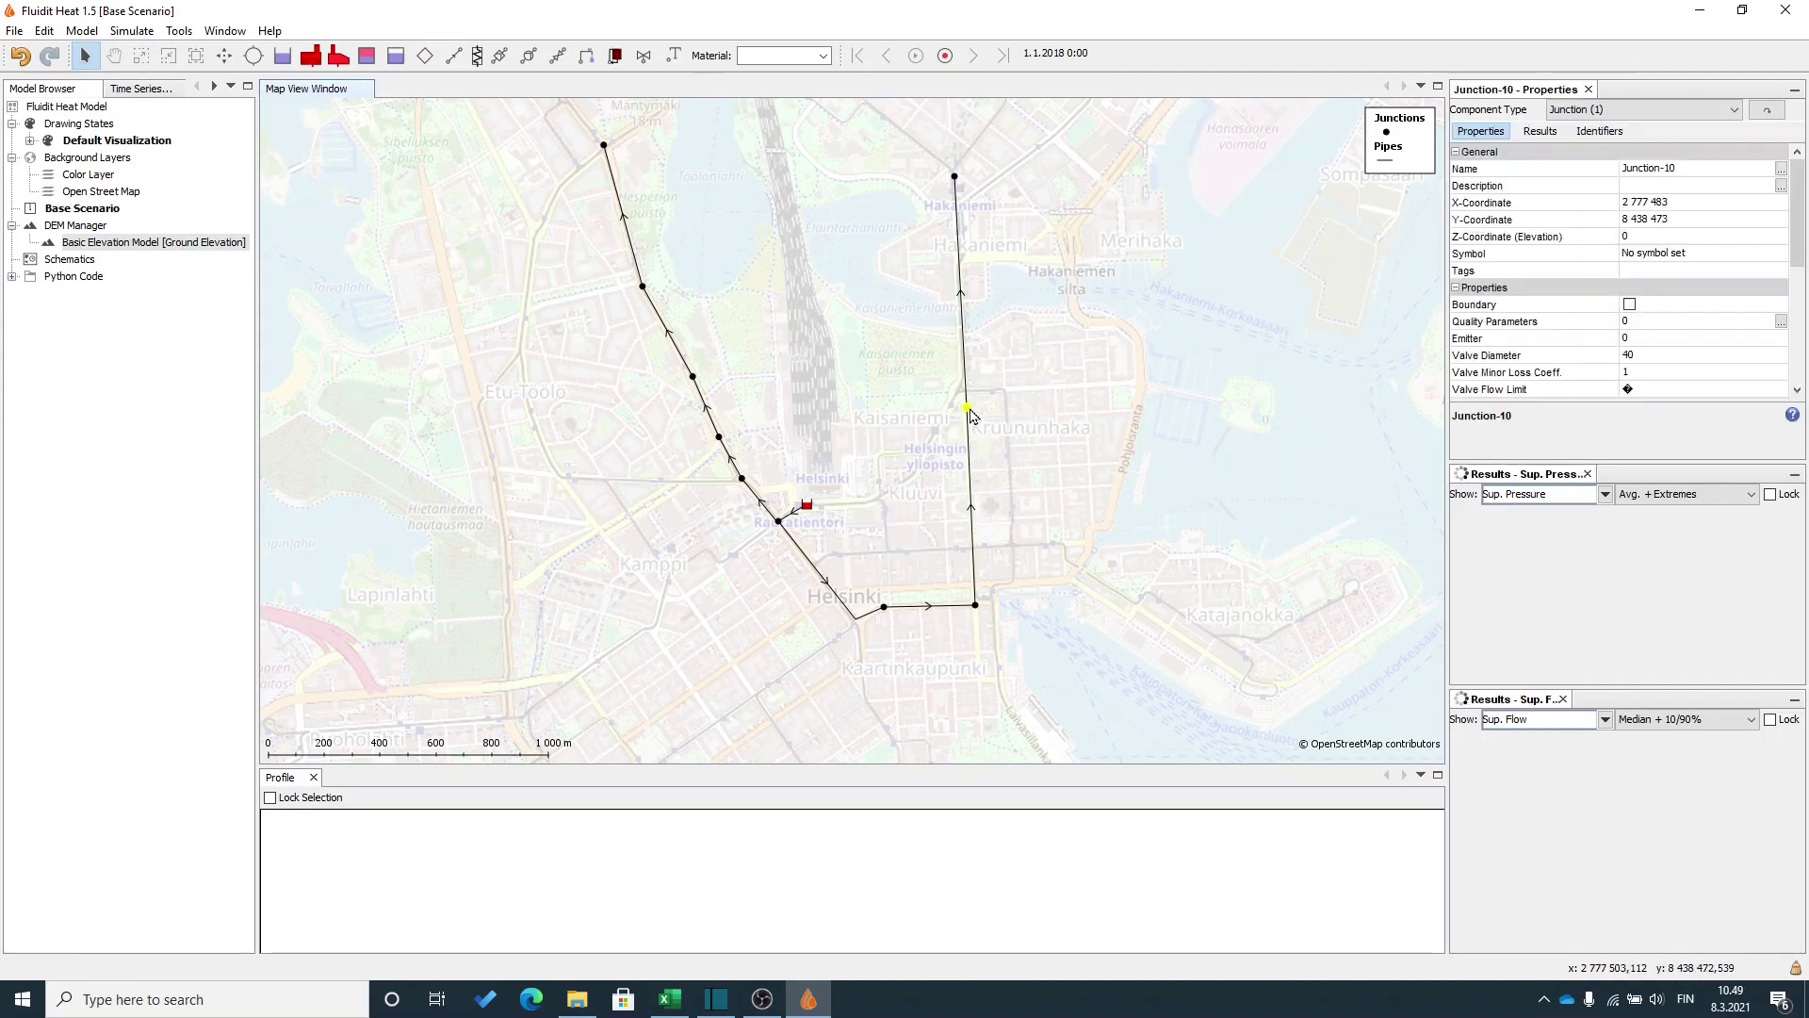
click(135, 245)
drag(881, 463, 889, 494)
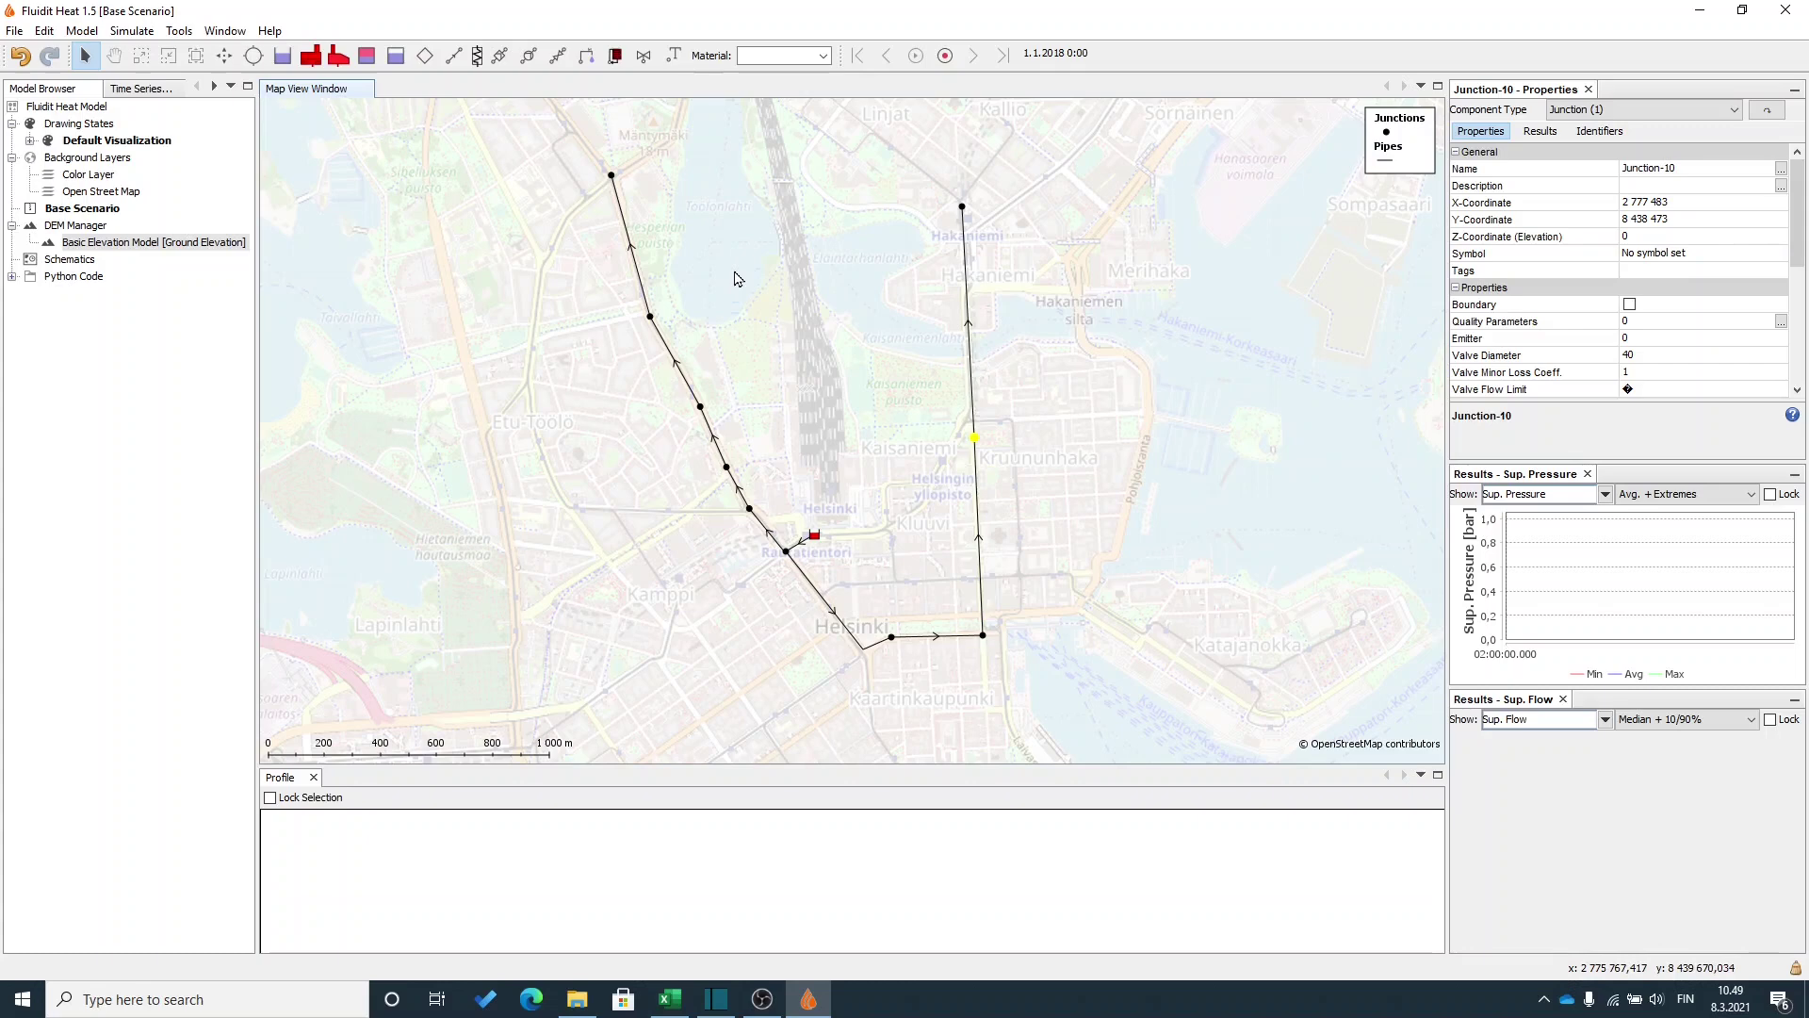
drag(574, 168, 1040, 620)
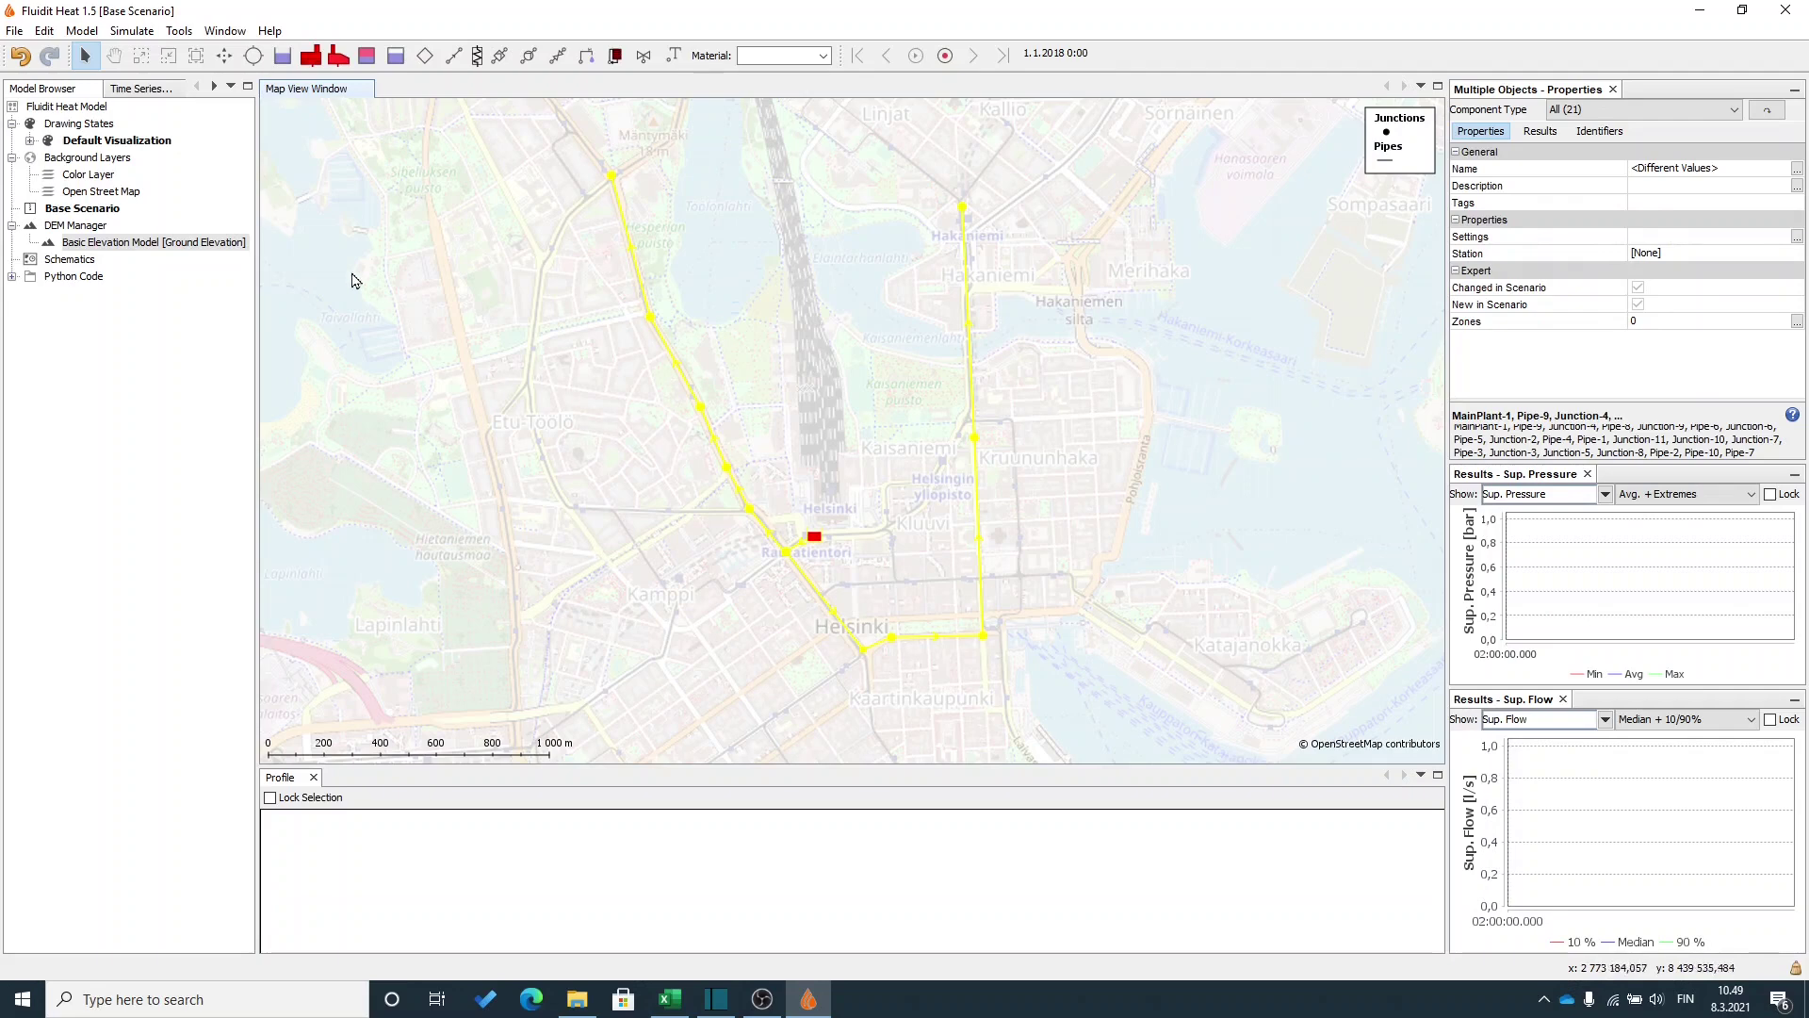
click(193, 36)
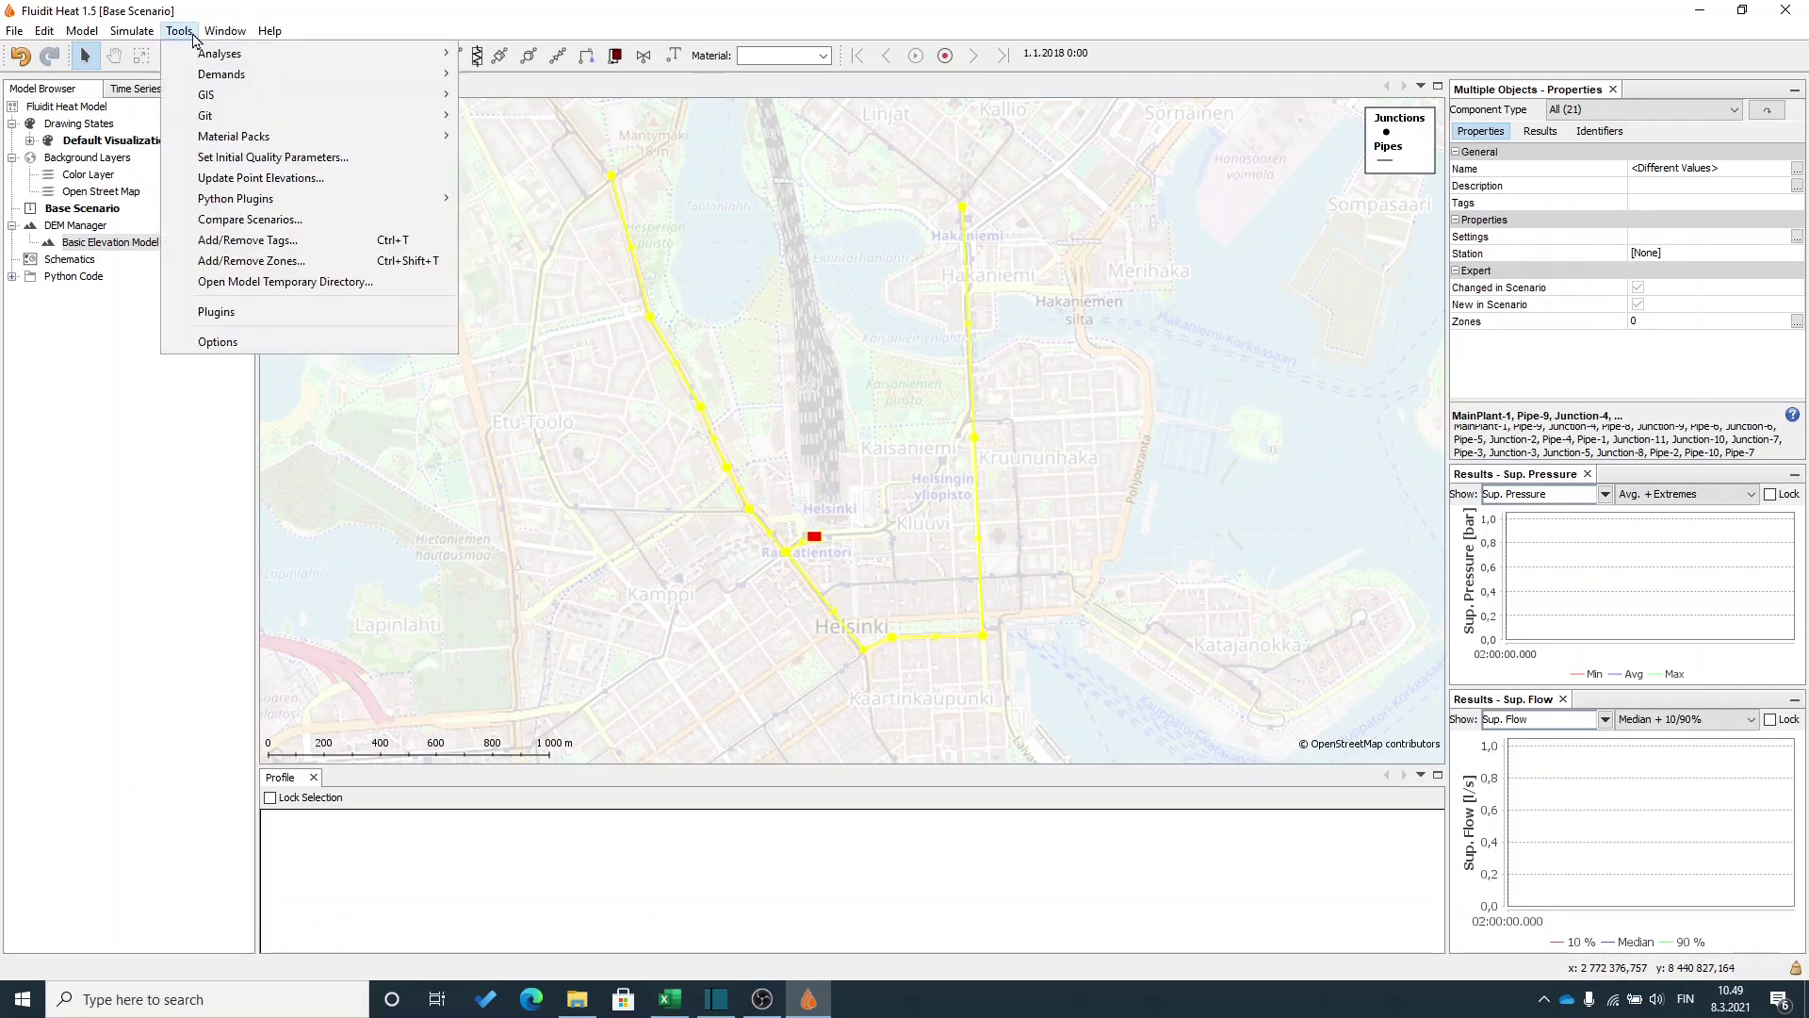
click(324, 179)
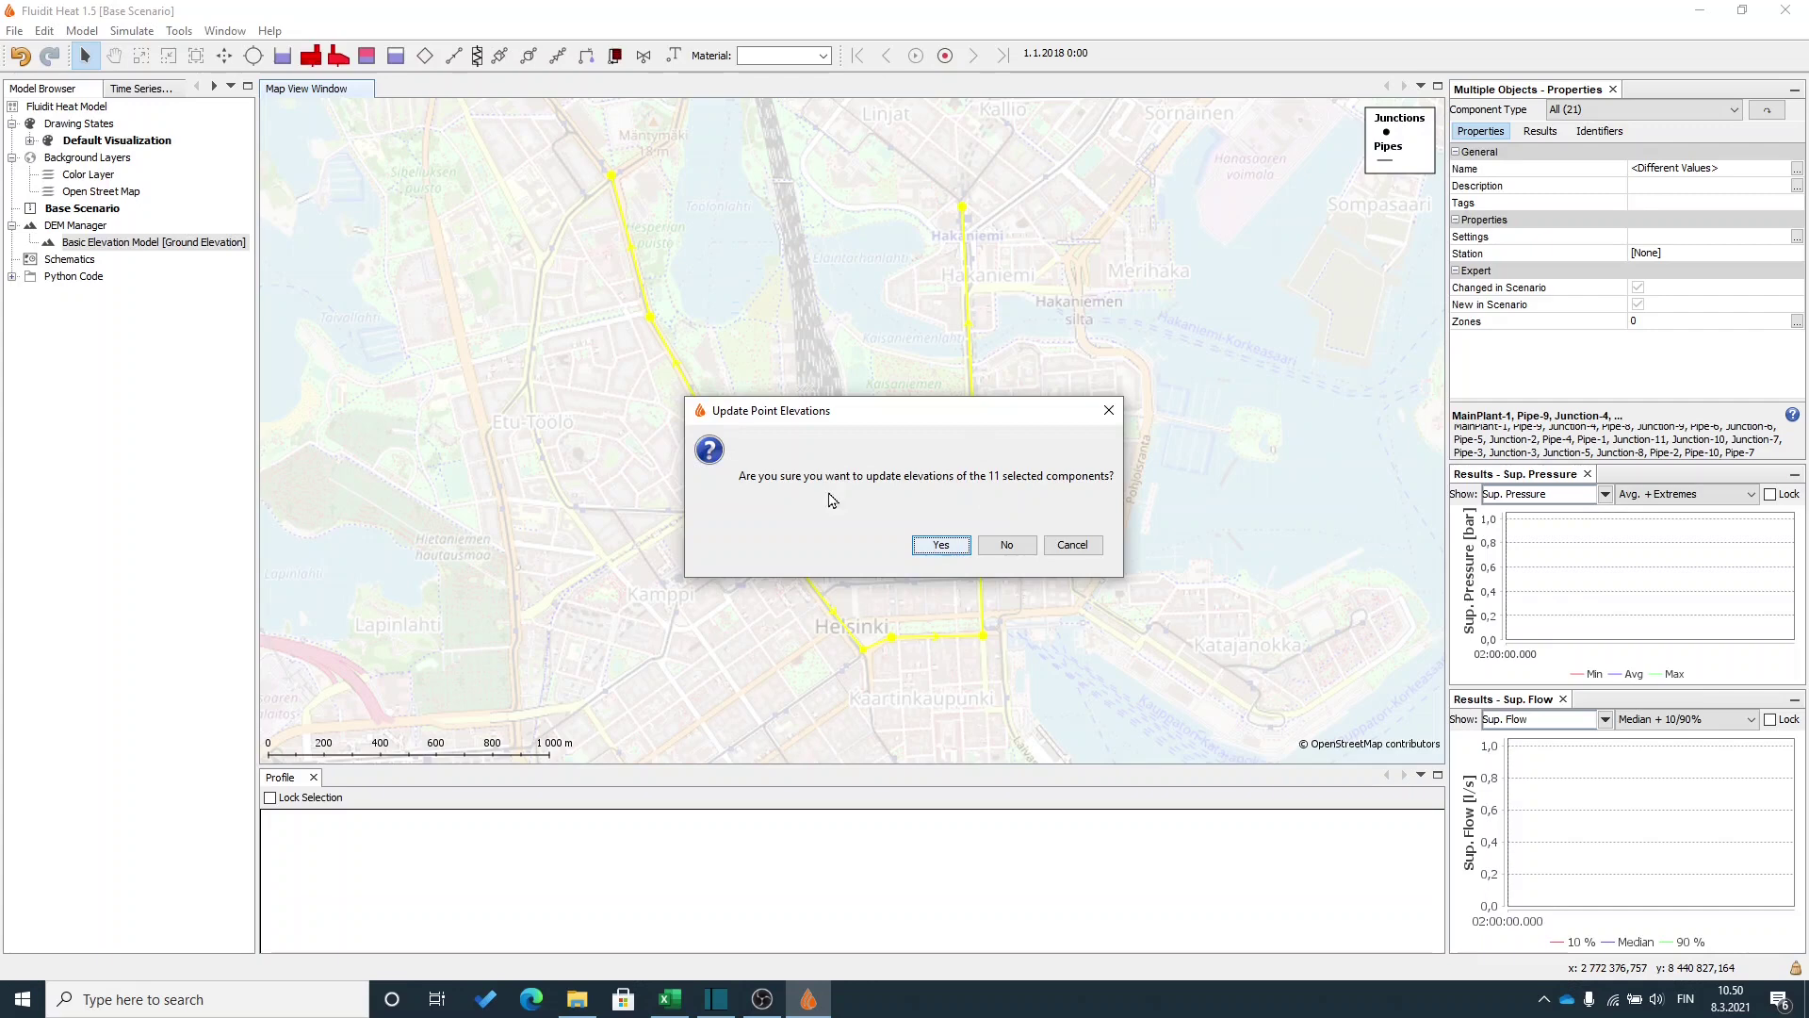
click(931, 548)
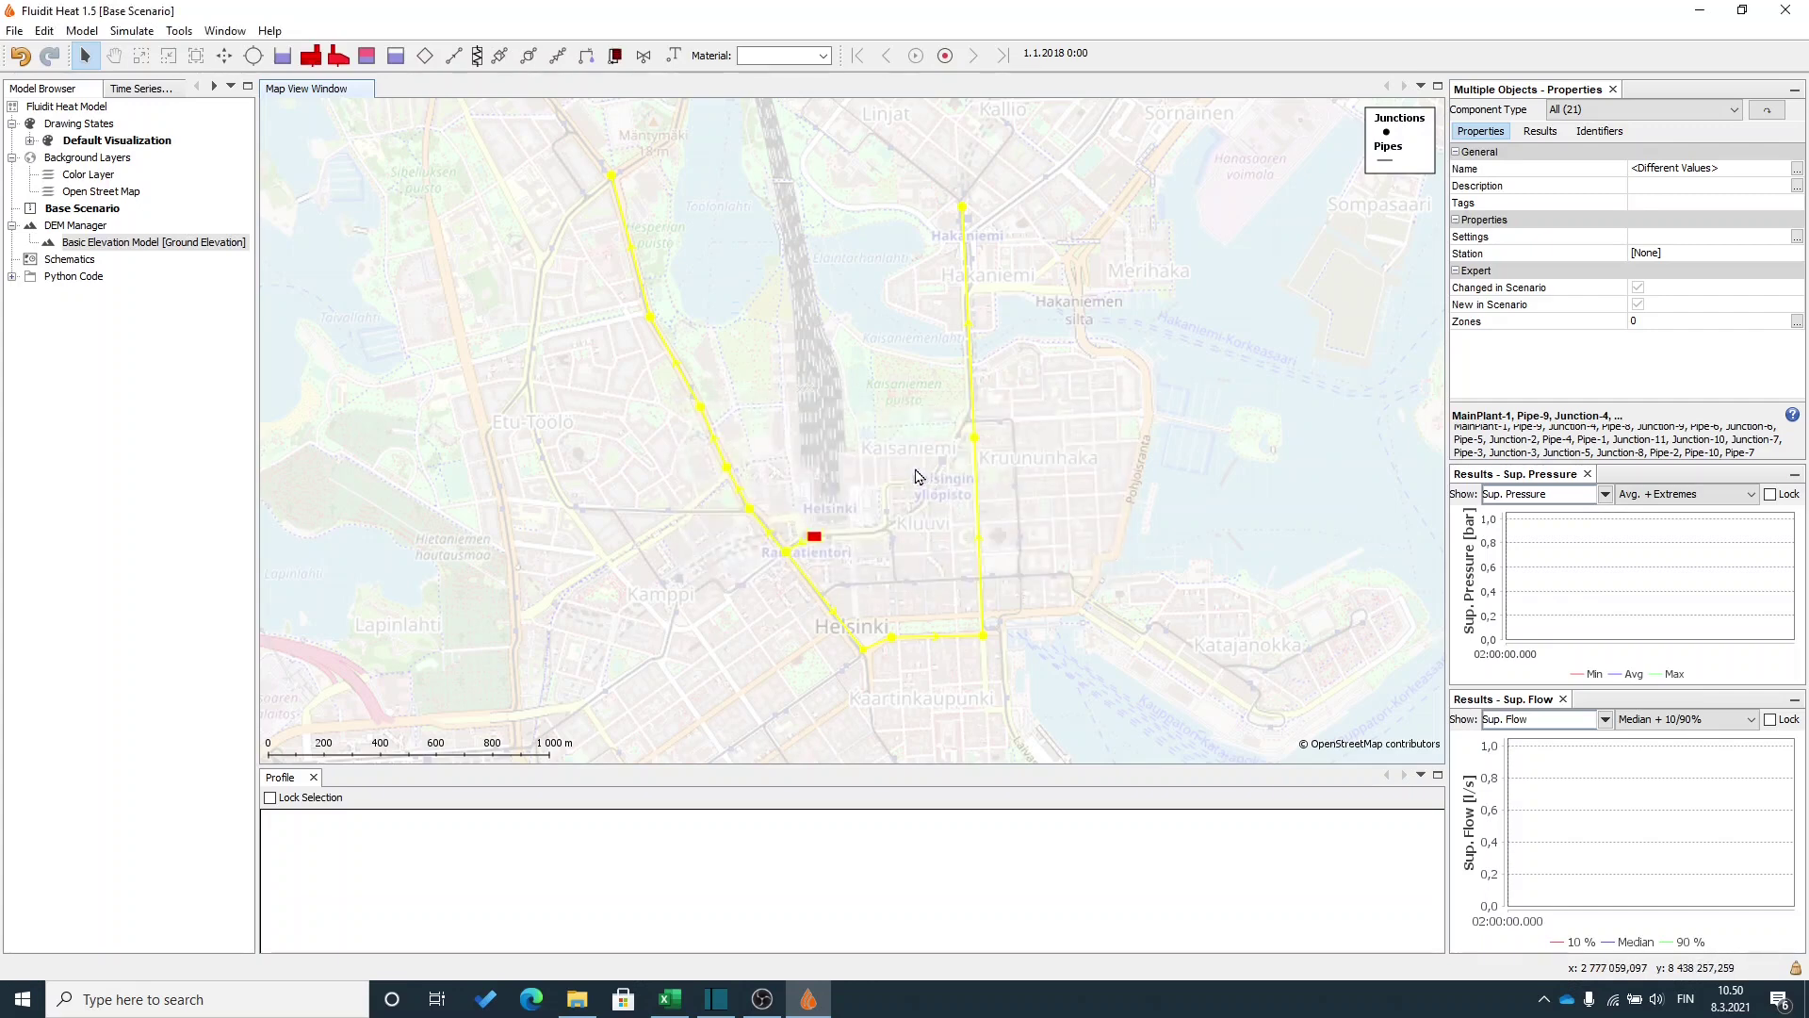
click(915, 467)
click(975, 439)
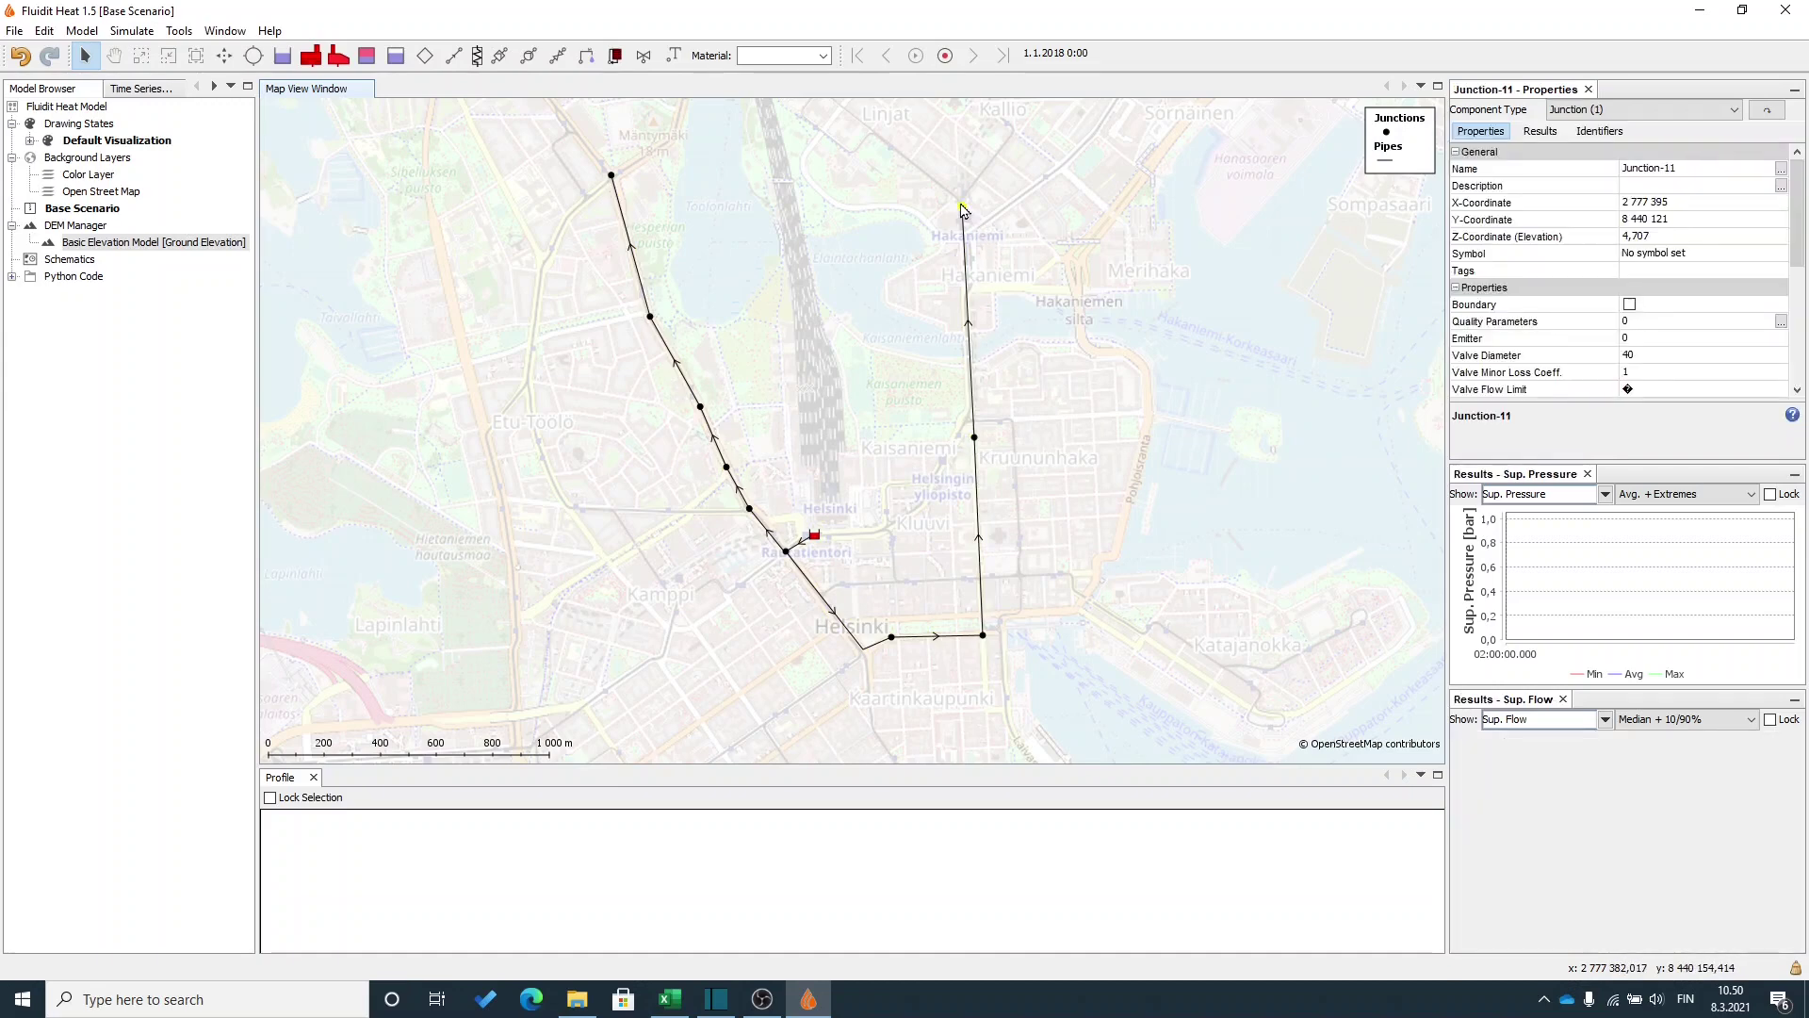
Set the elevation of Junction-5 and Junction-6 to 15.
click(609, 176)
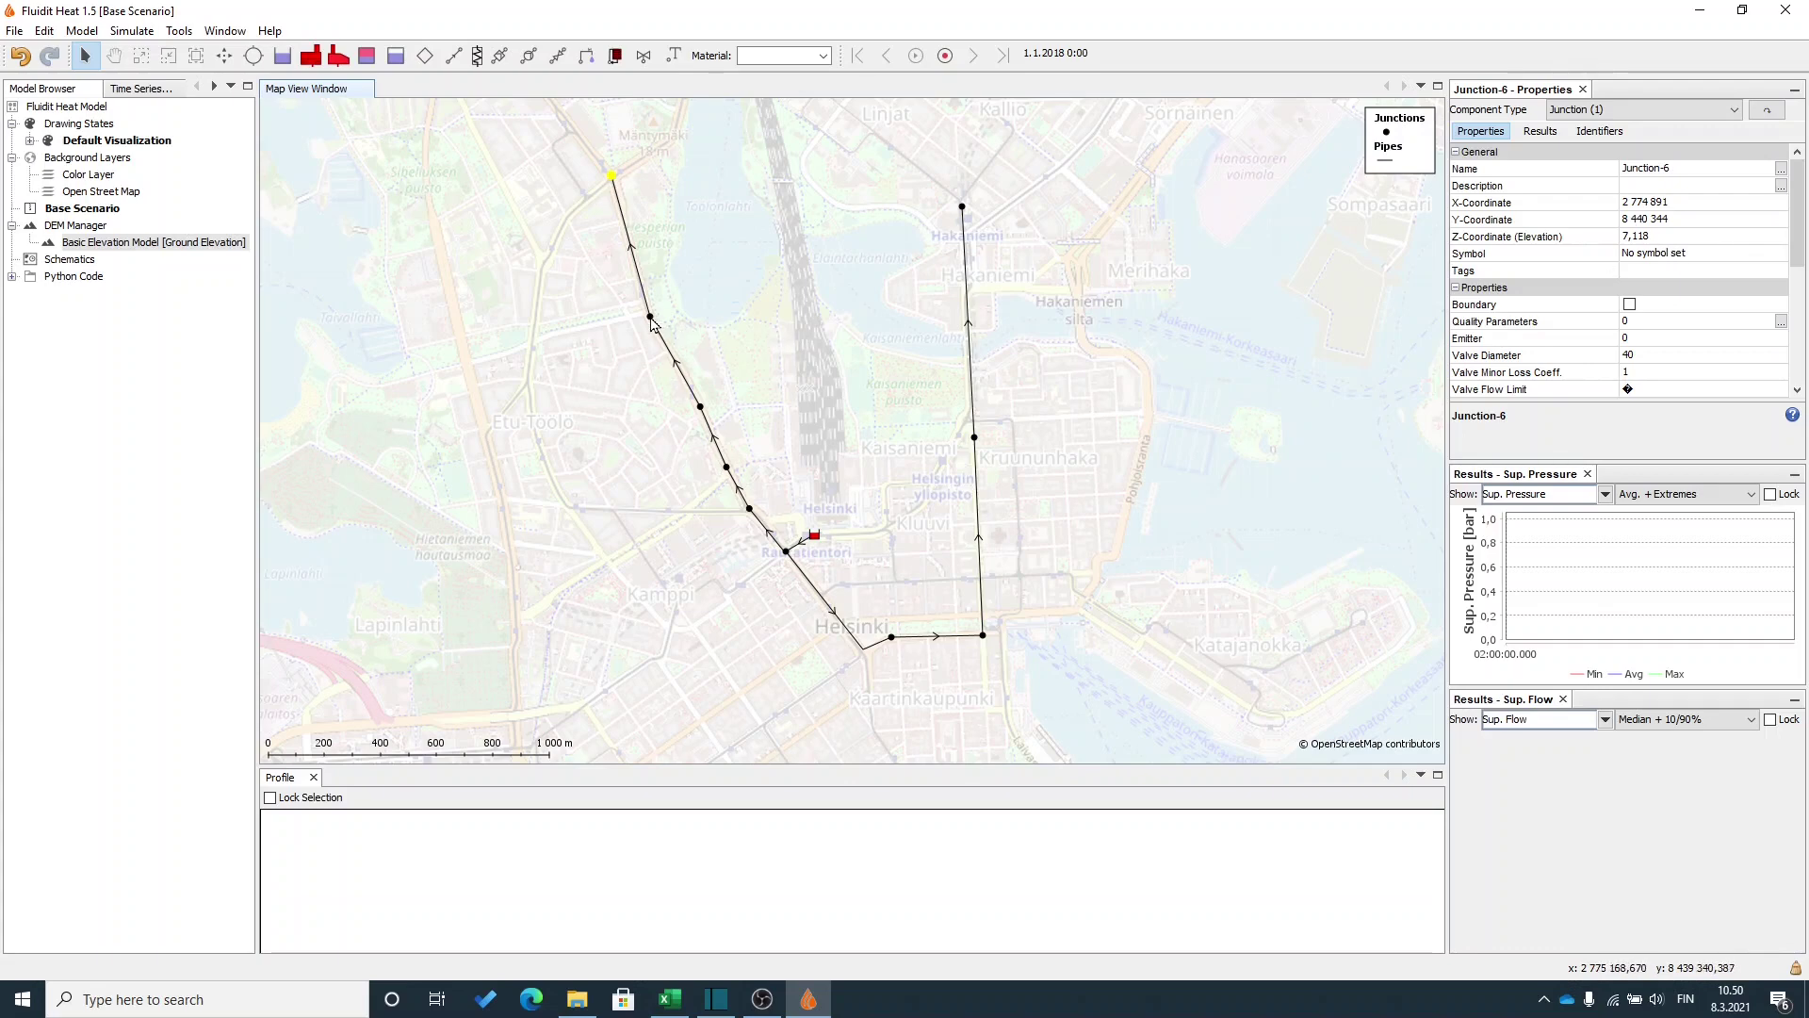
click(651, 319)
drag(791, 417, 857, 434)
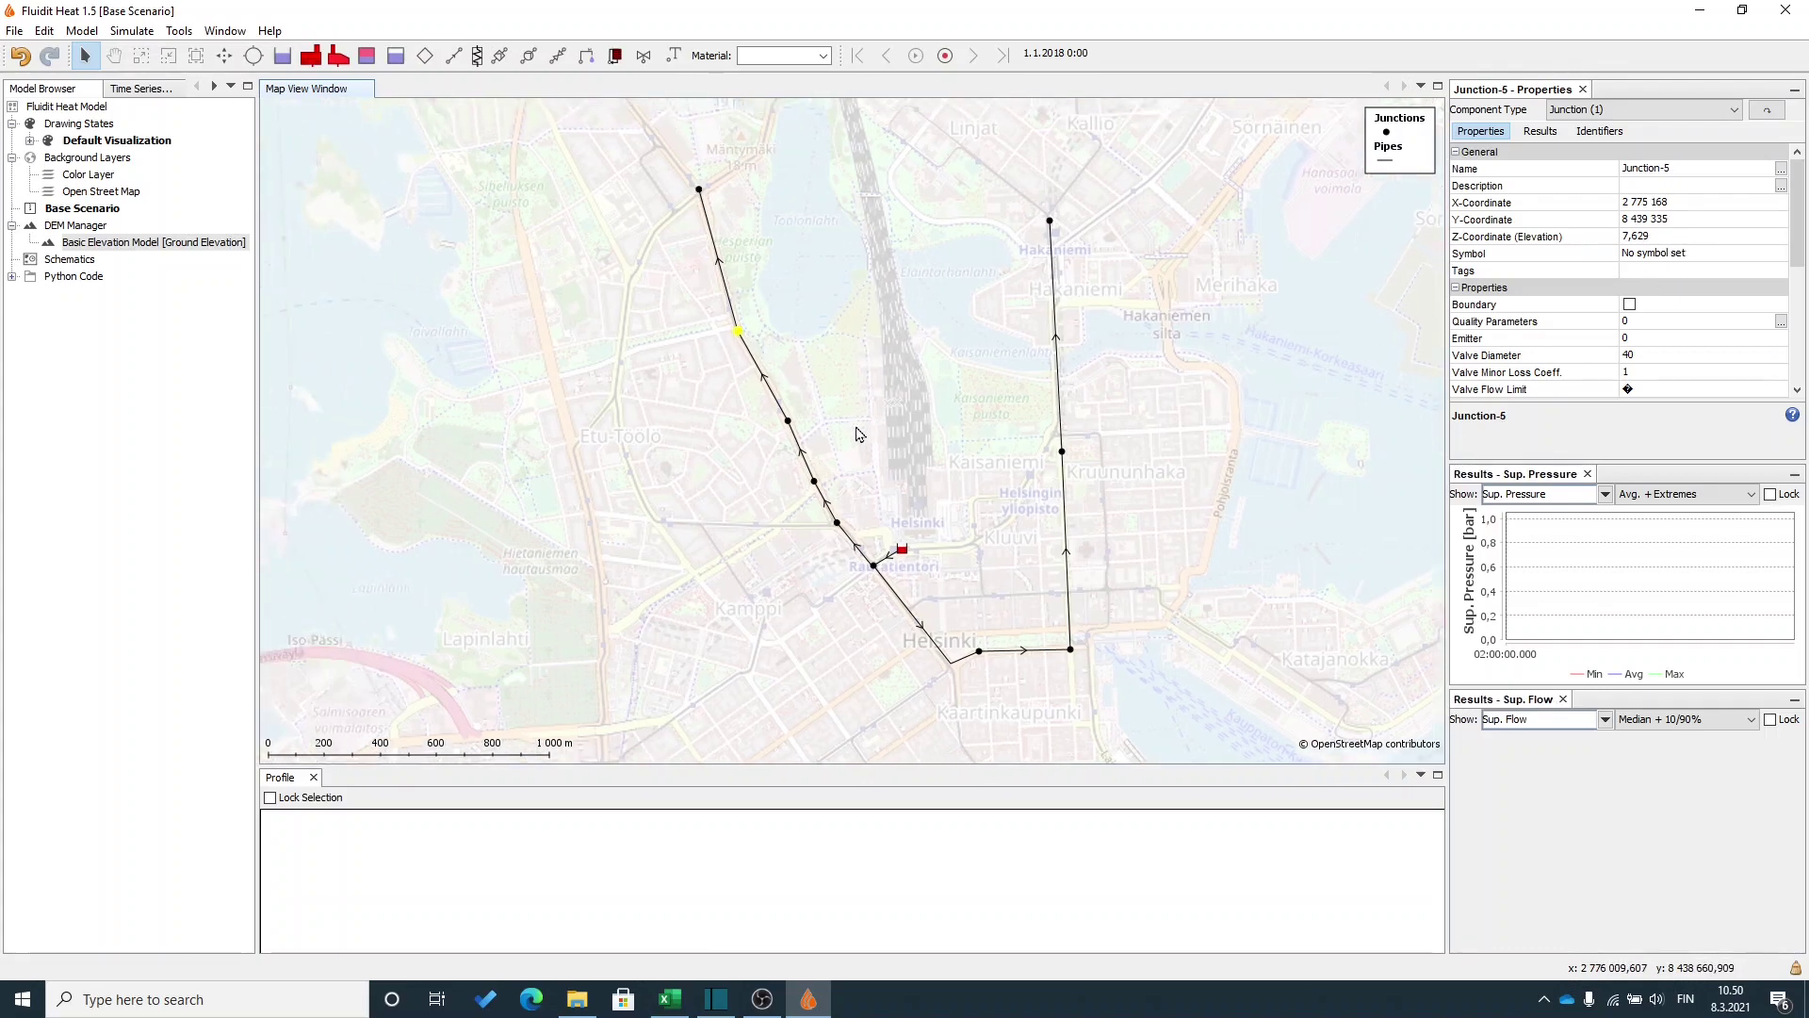
drag(842, 323, 858, 397)
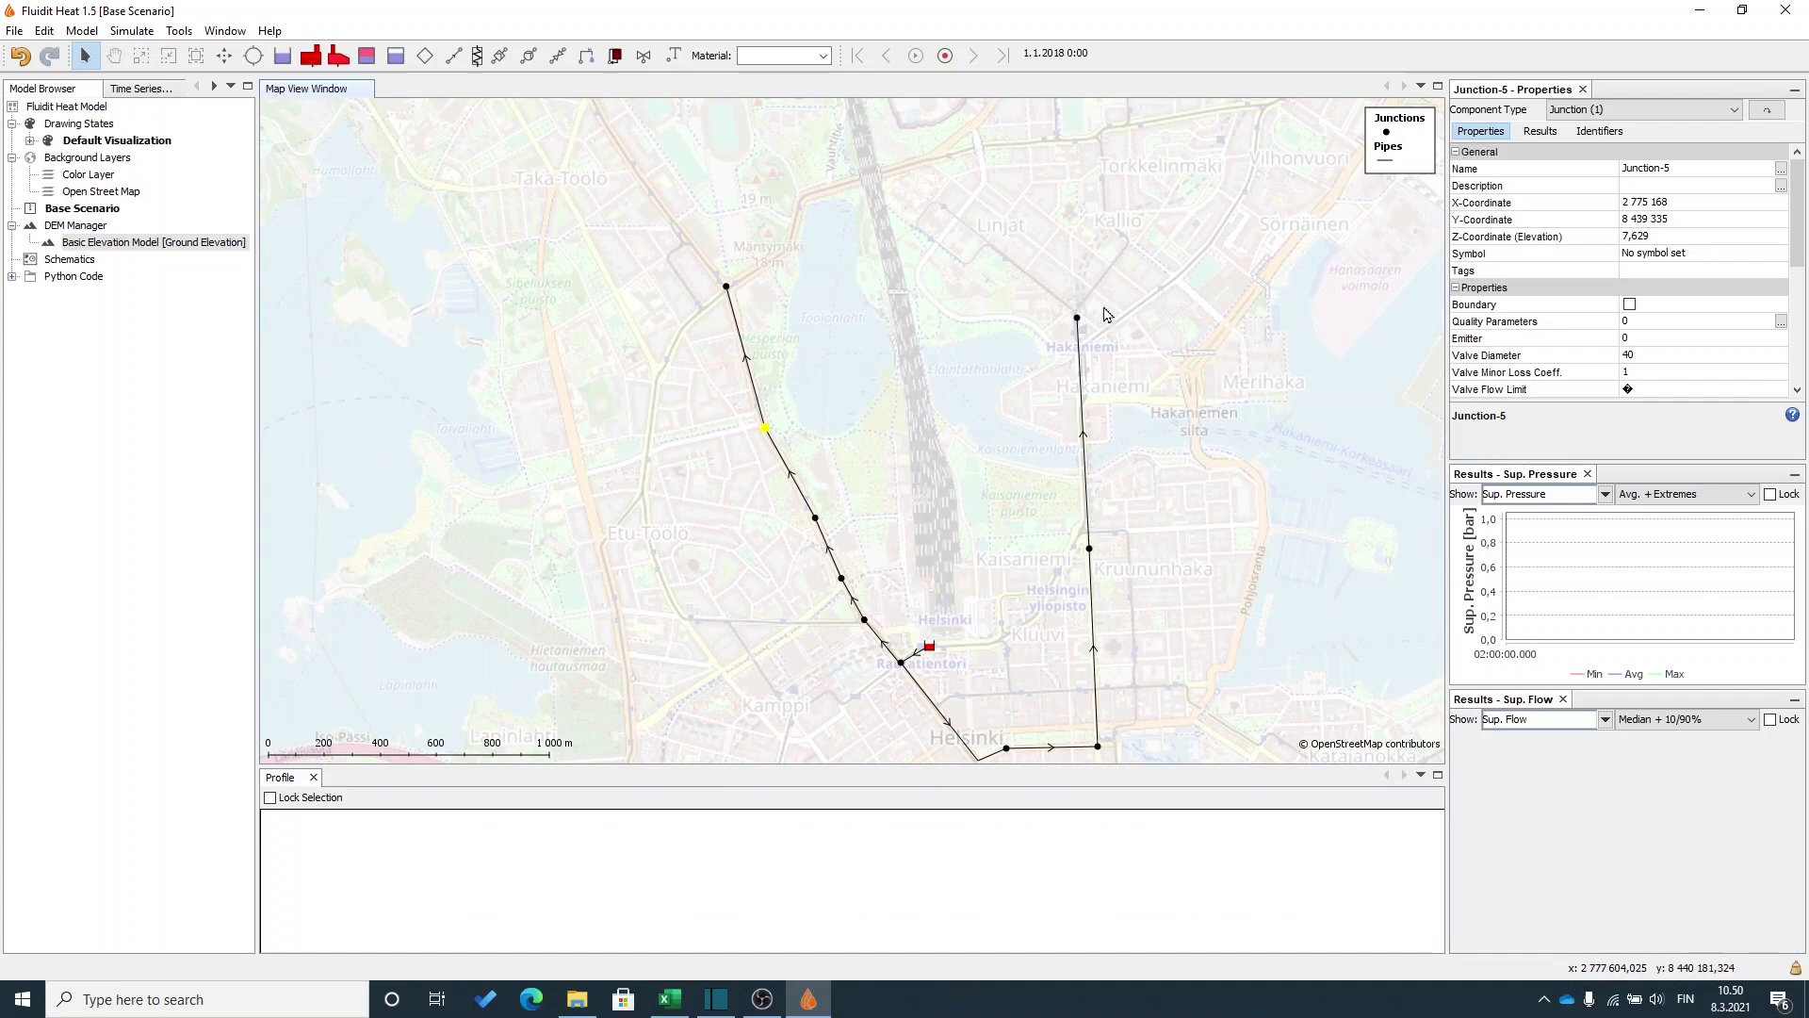
ctrl+click(727, 287)
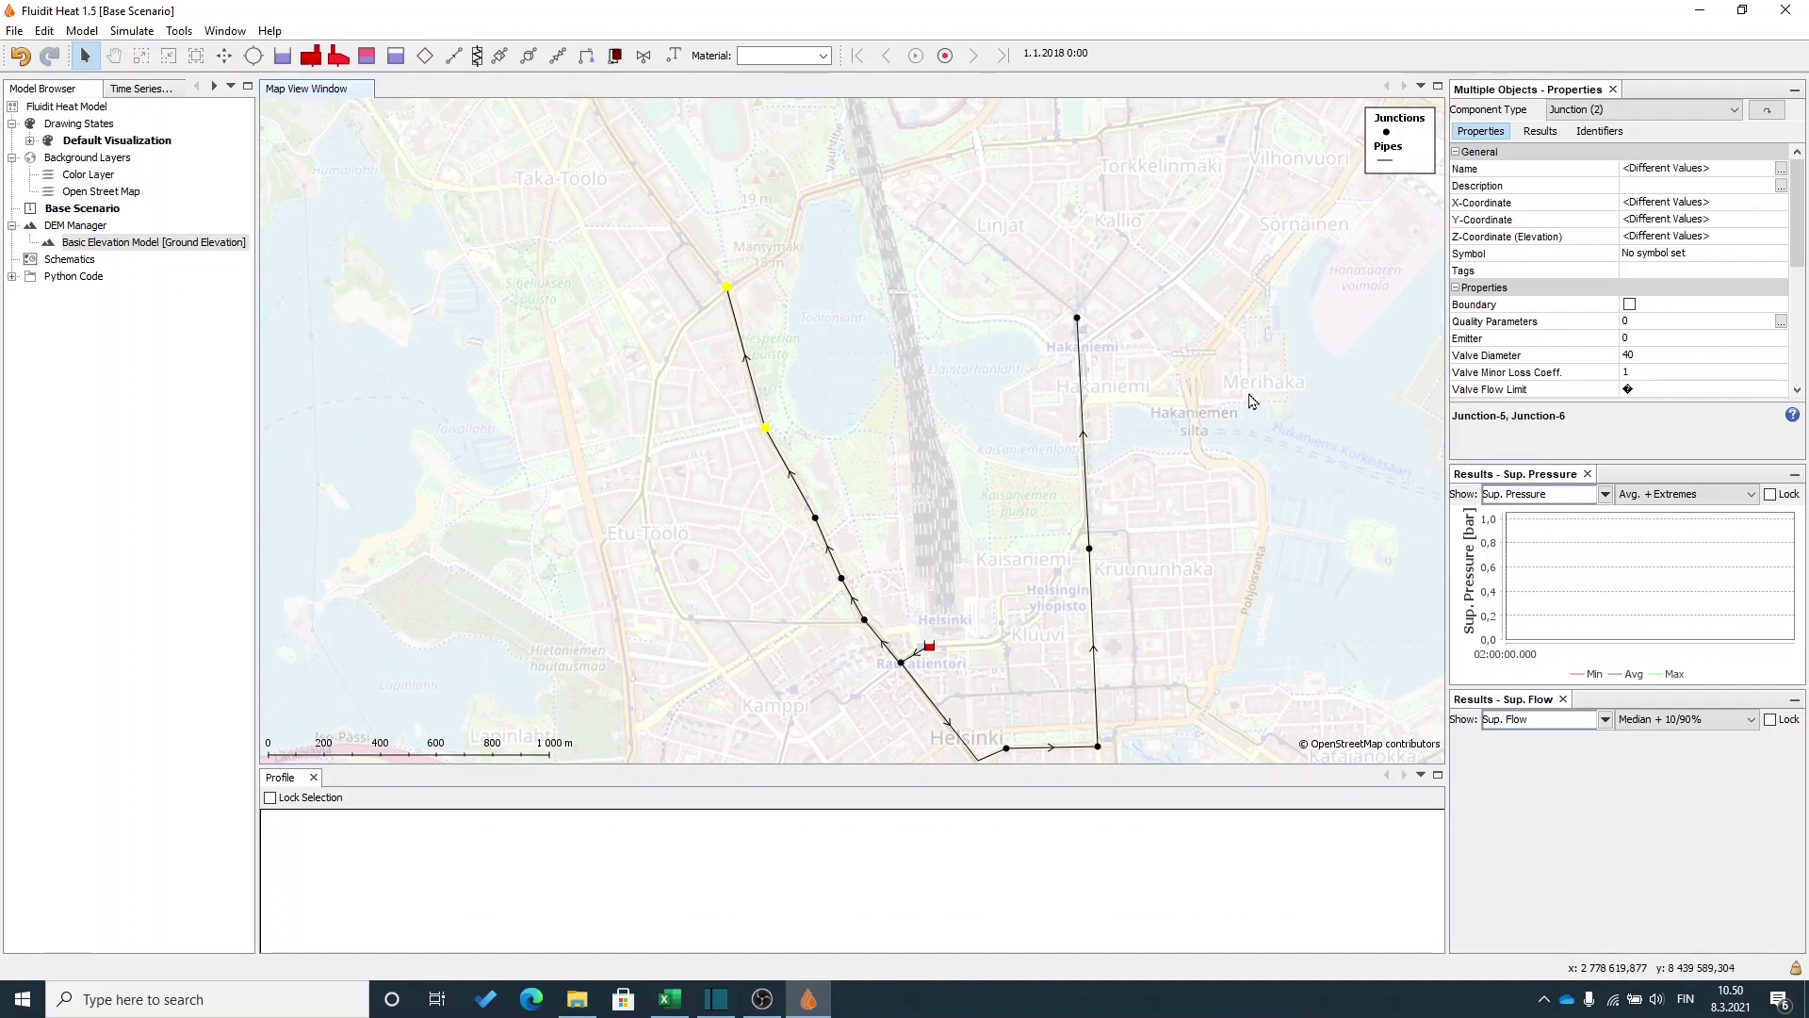
click(1743, 236)
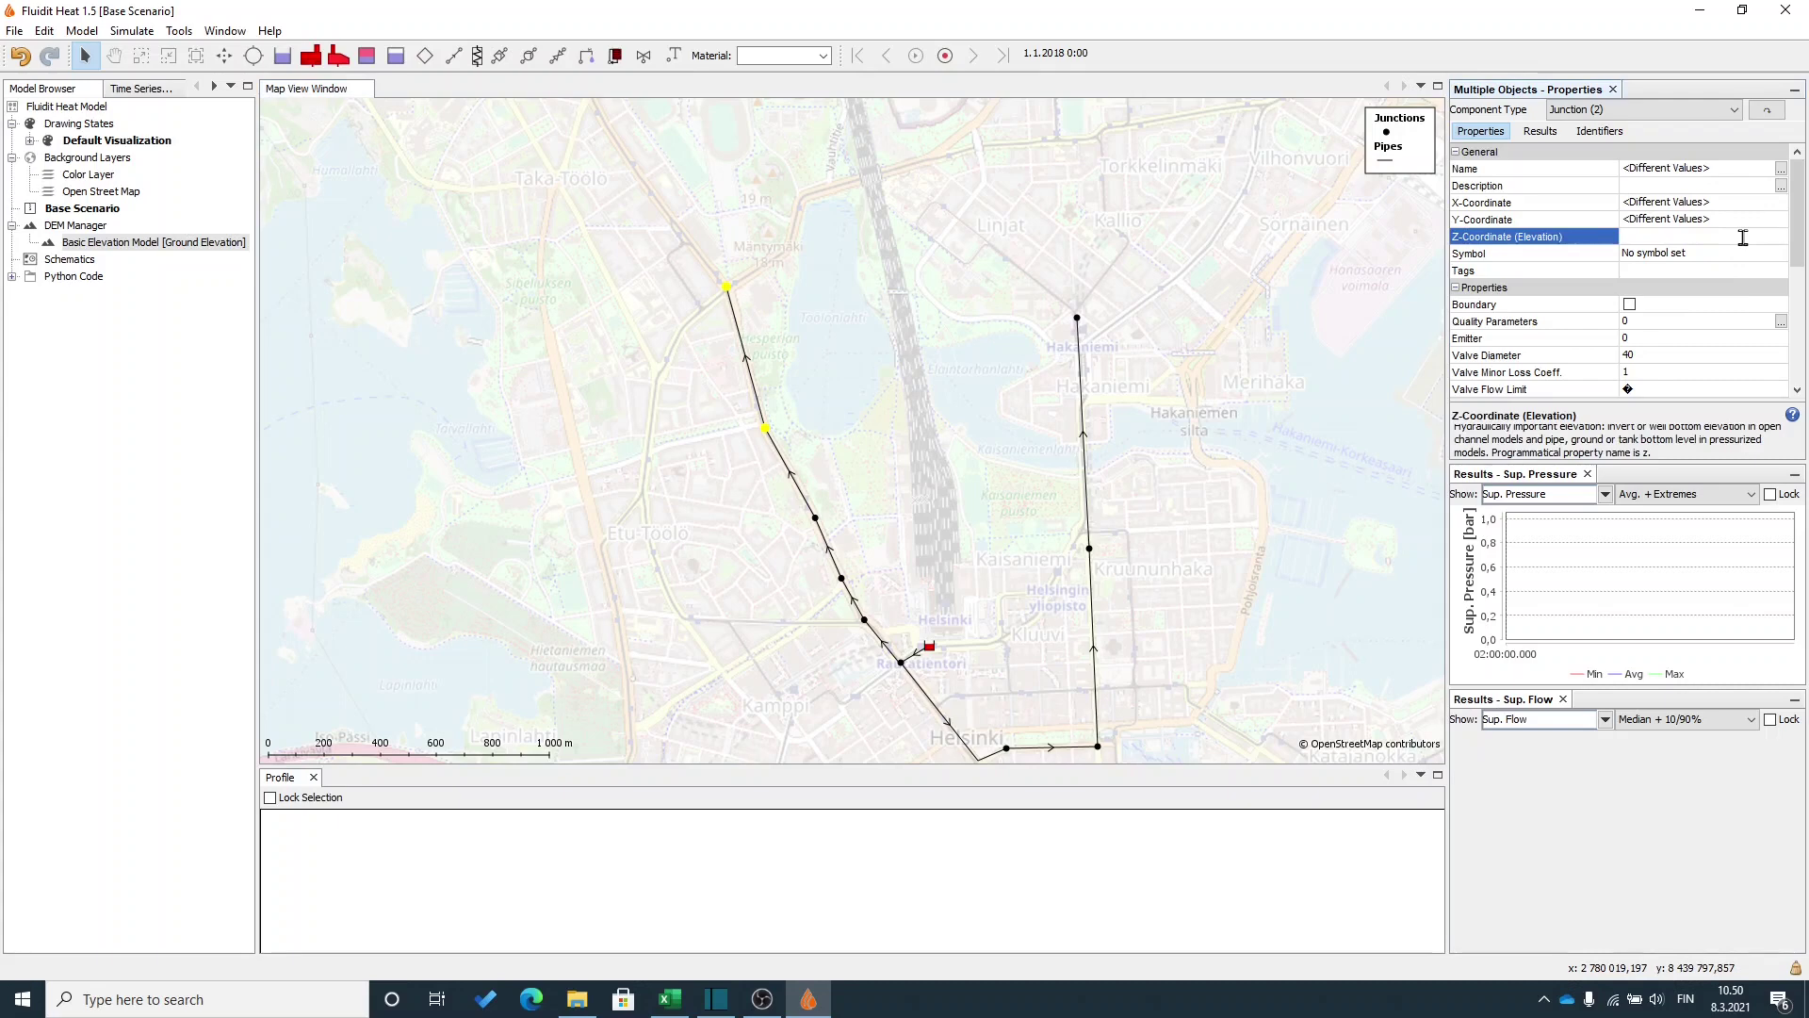
text(15)
key(Return)
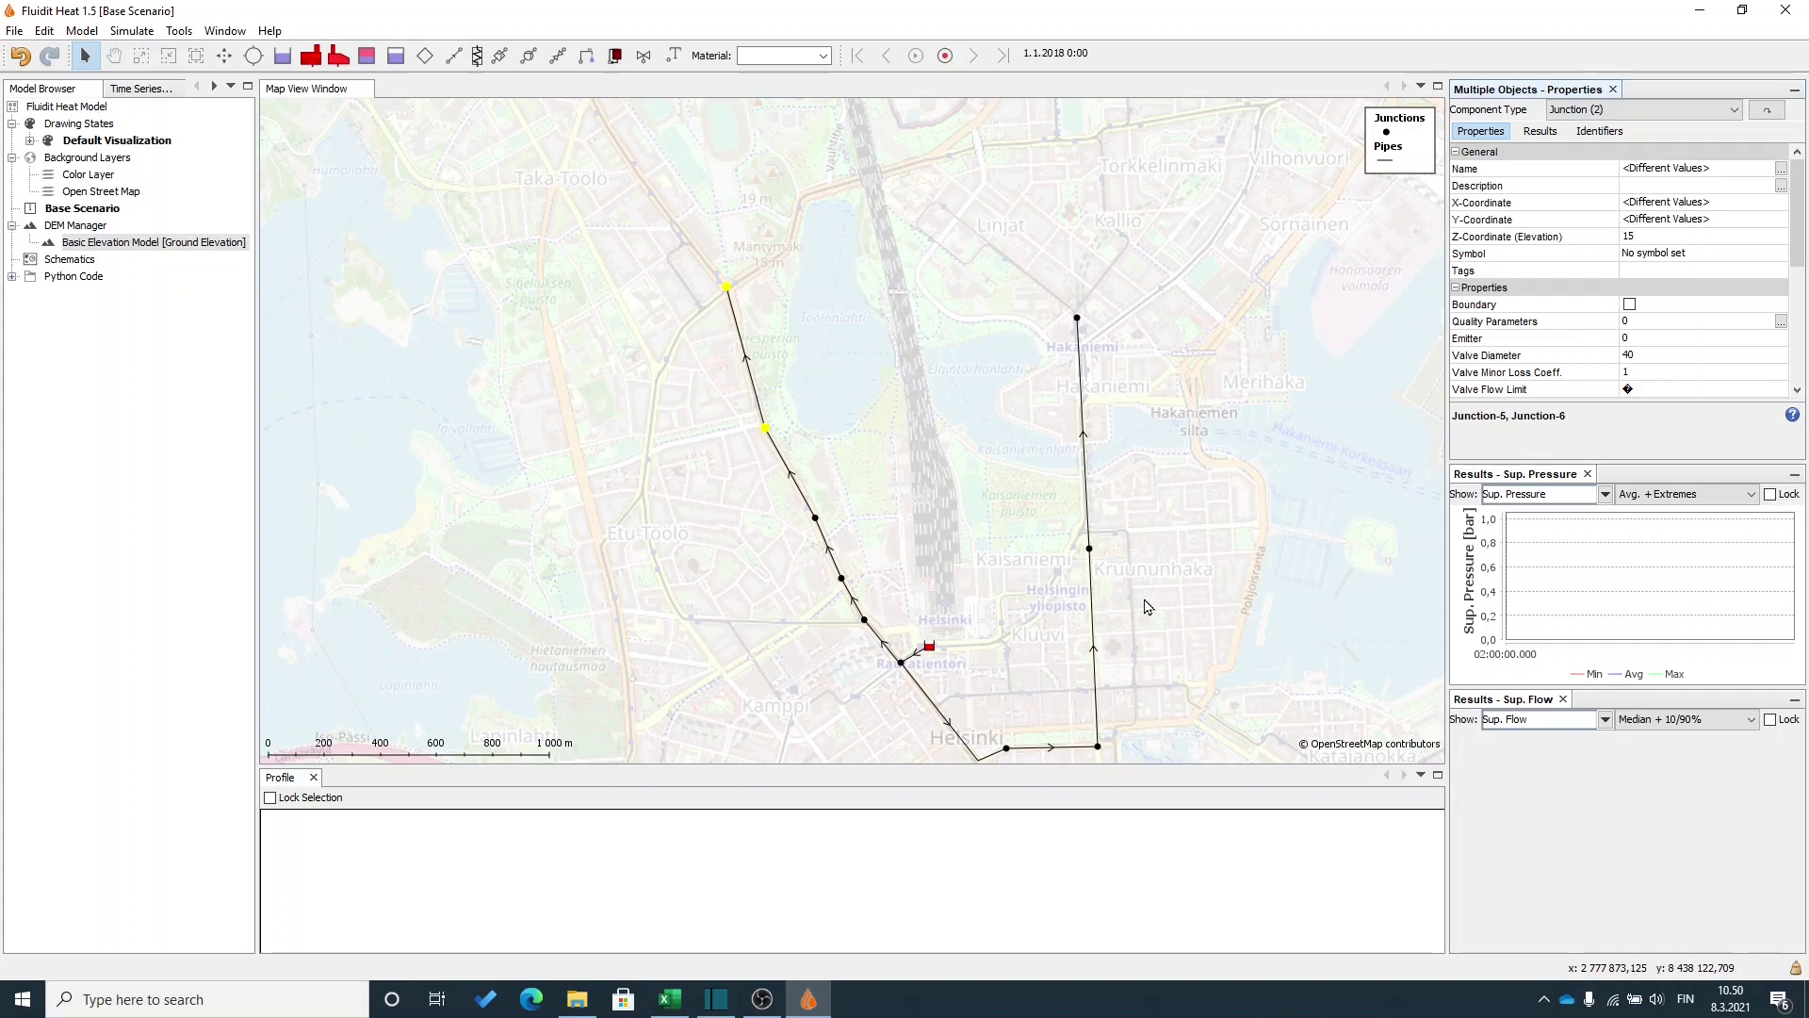
Select Pipe-10 to view its properties and supply flow profile.
drag(1199, 593, 1180, 554)
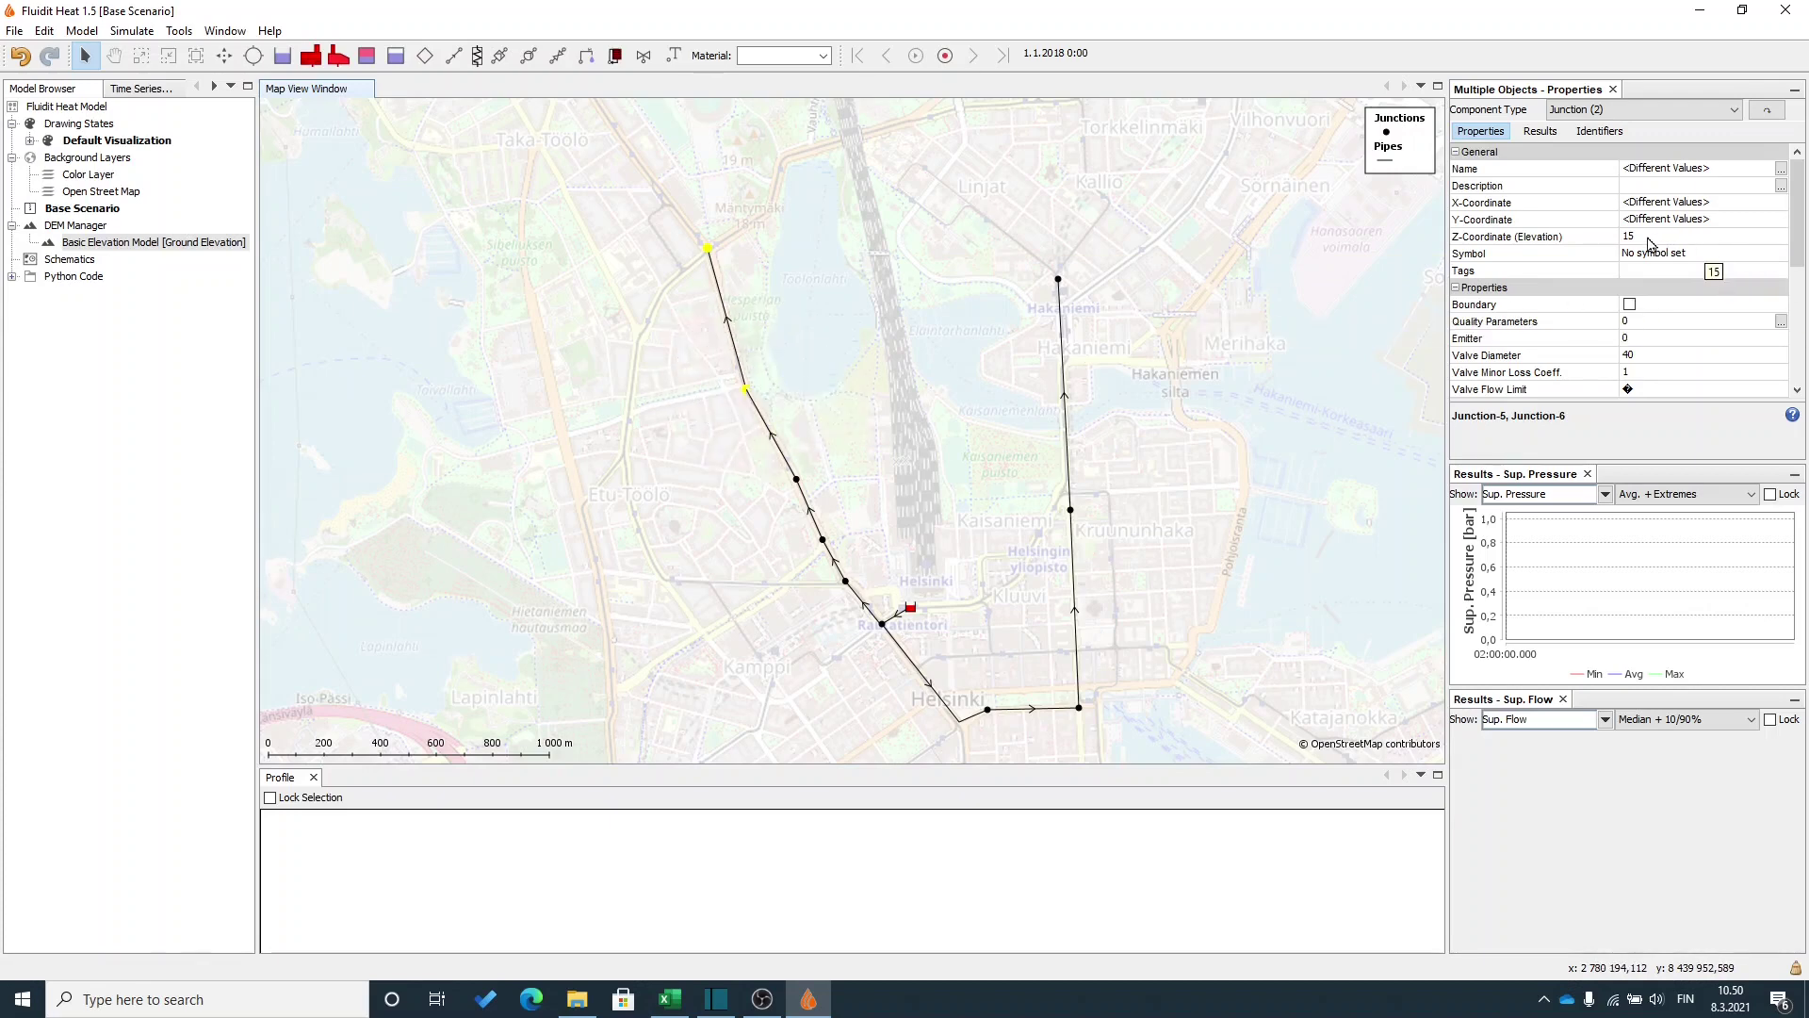
click(1202, 520)
drag(1199, 518, 1091, 452)
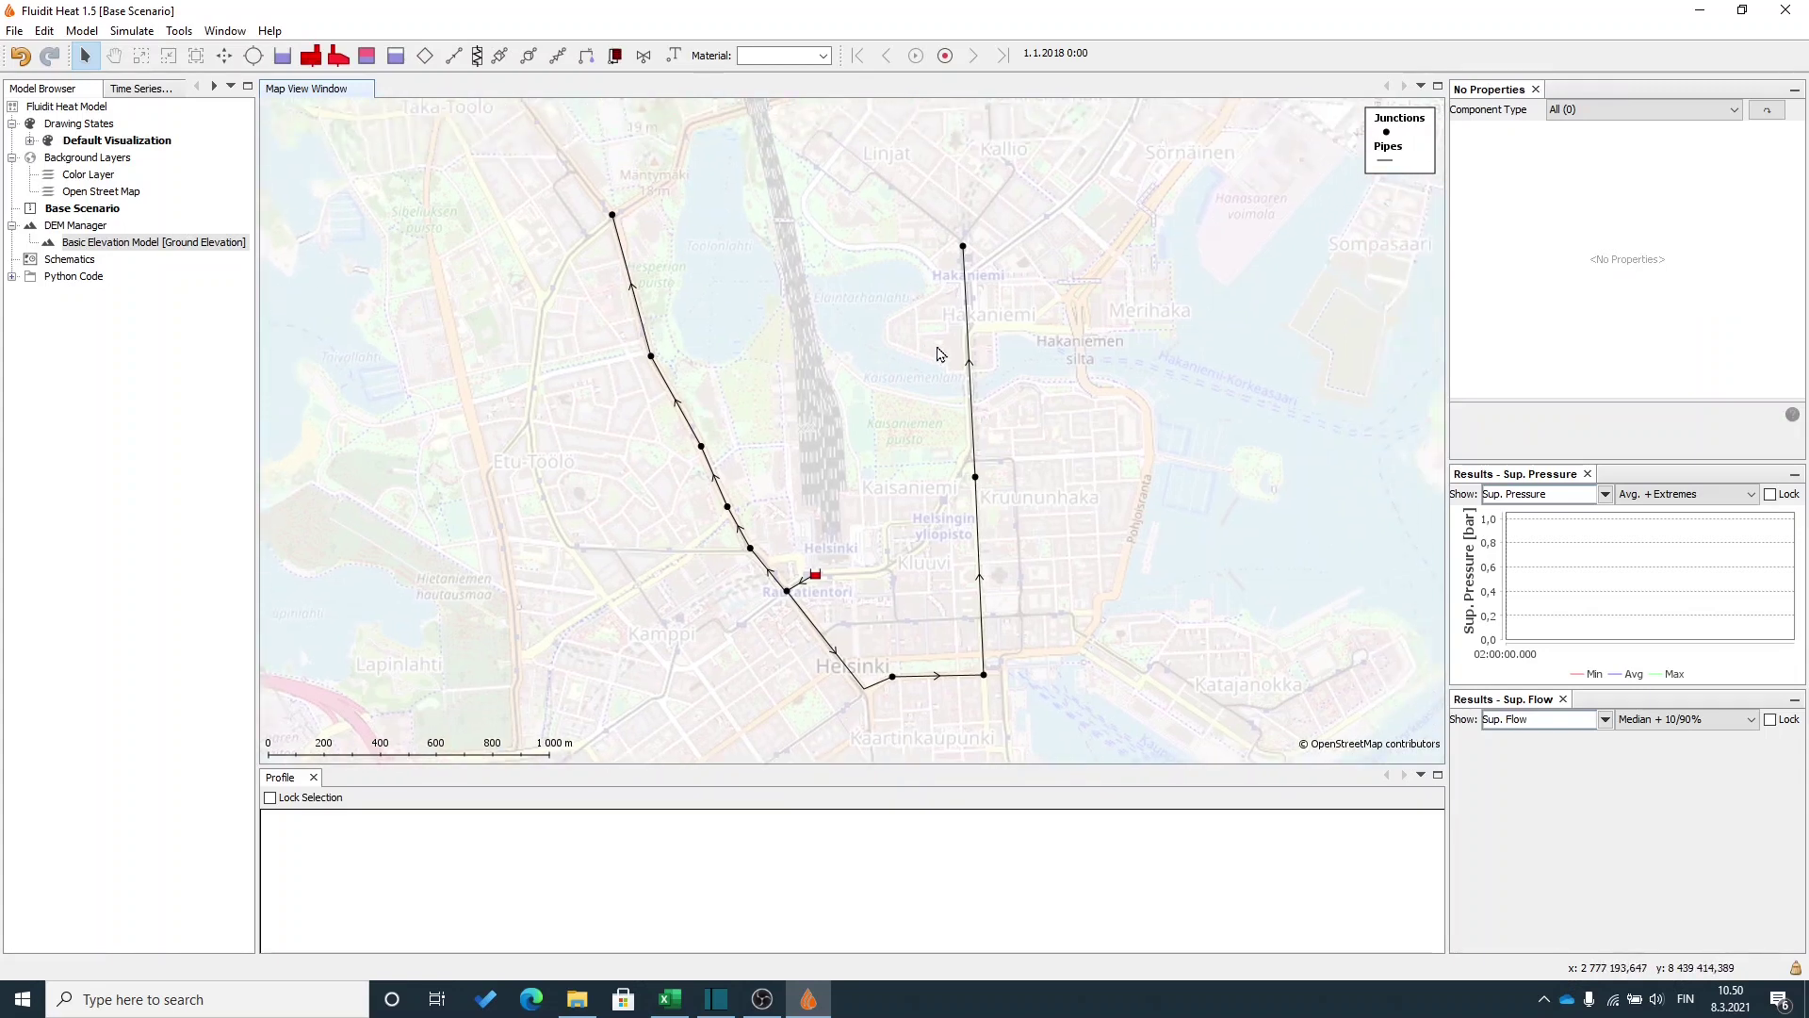
click(971, 356)
scroll(1680, 339, down, 1)
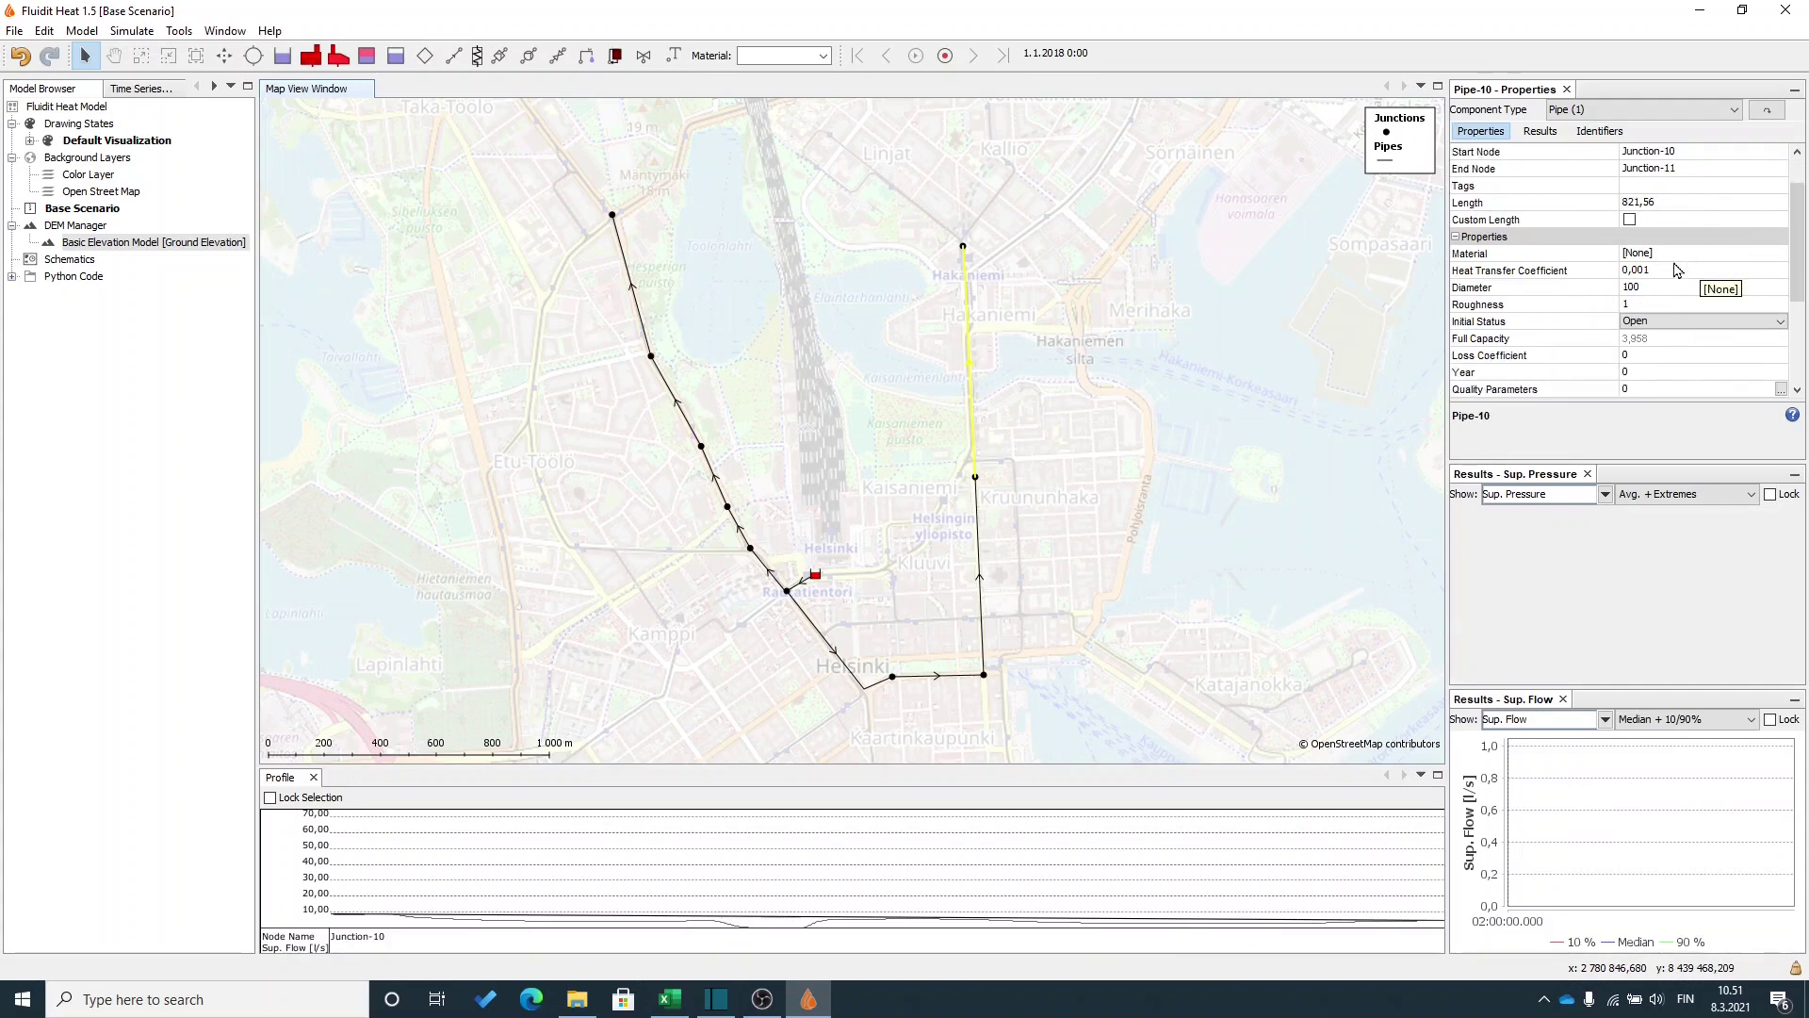
Load the Finnish Material Pack.
click(179, 31)
mouse_move(243, 136)
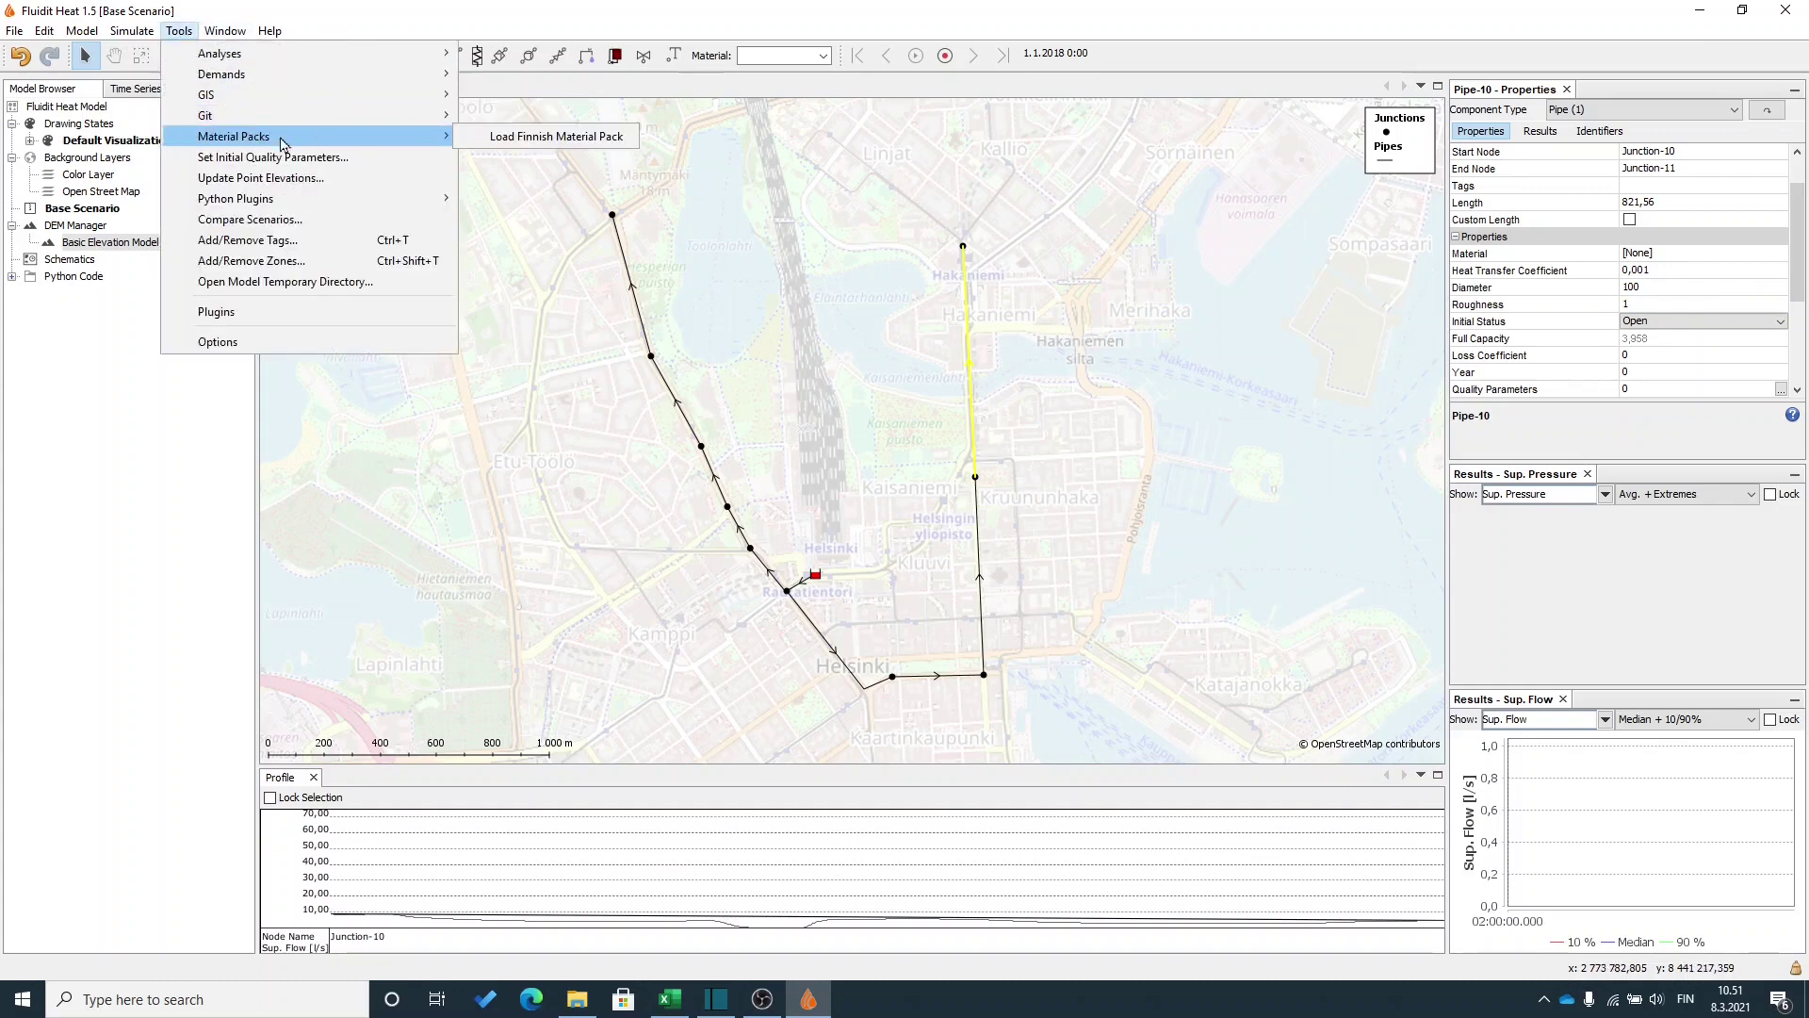
click(517, 139)
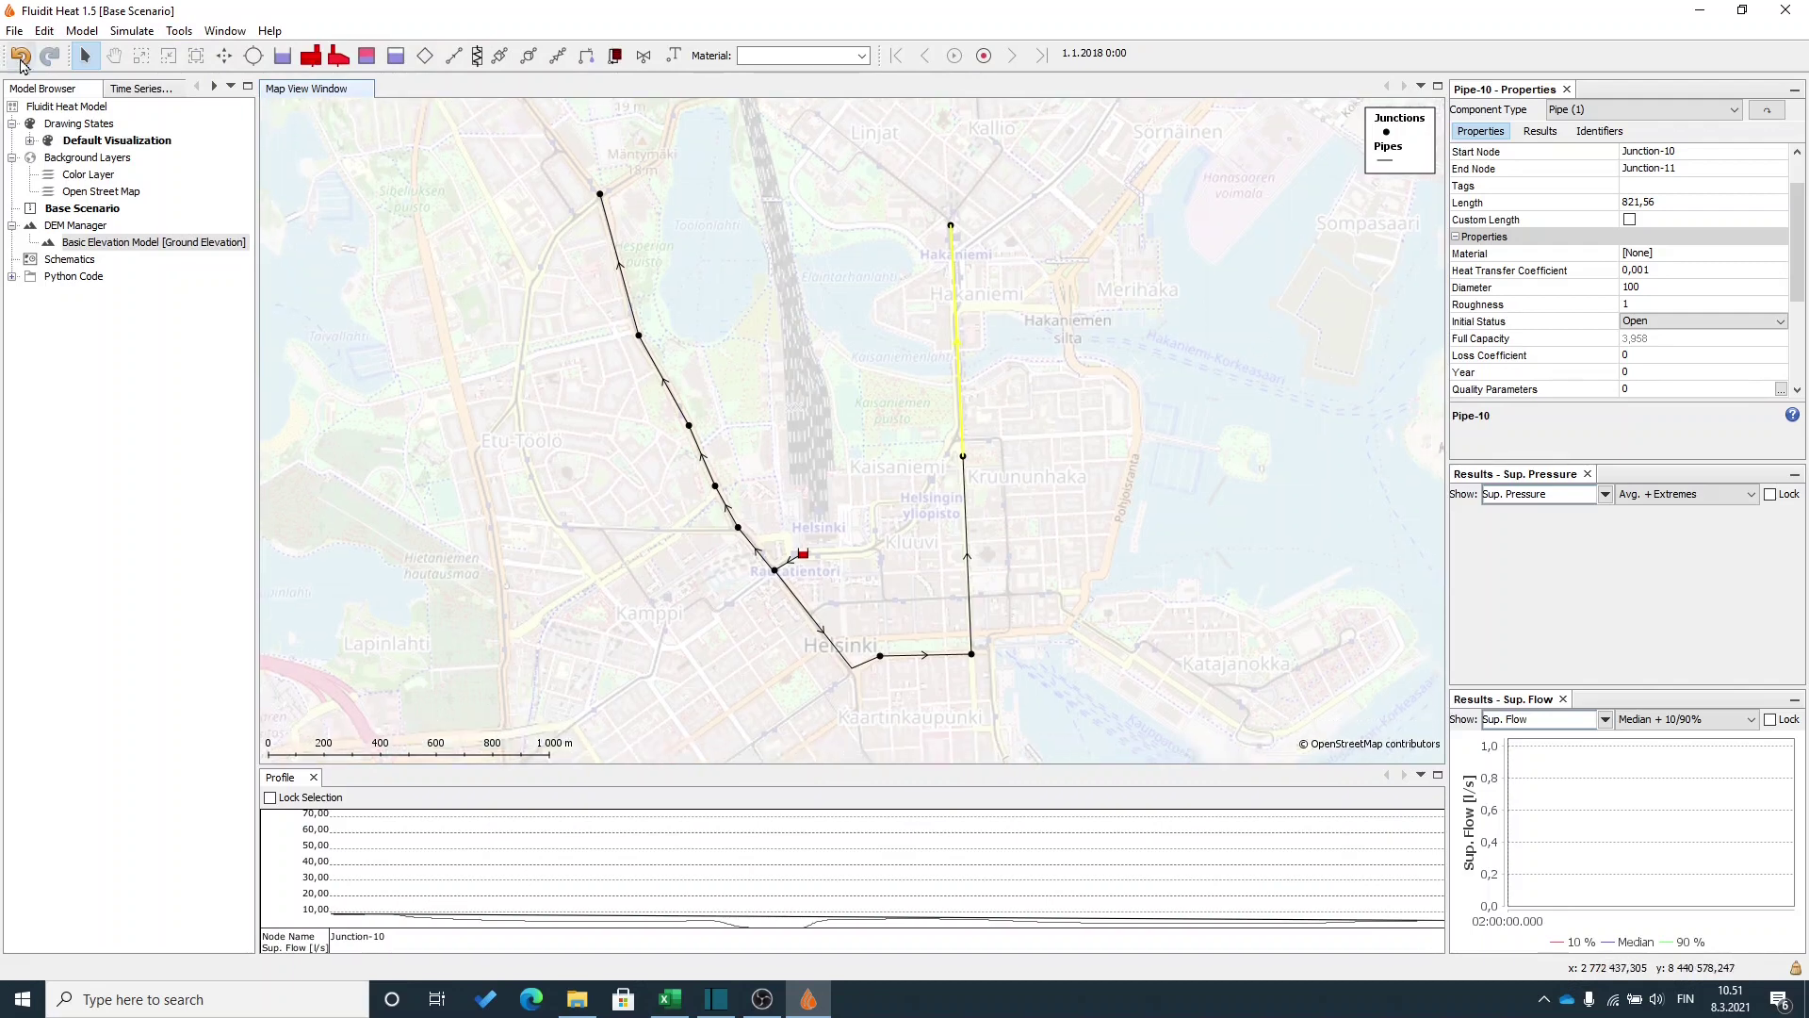
Open the Materials table, scroll through the pipe materials, then return to the map.
click(82, 31)
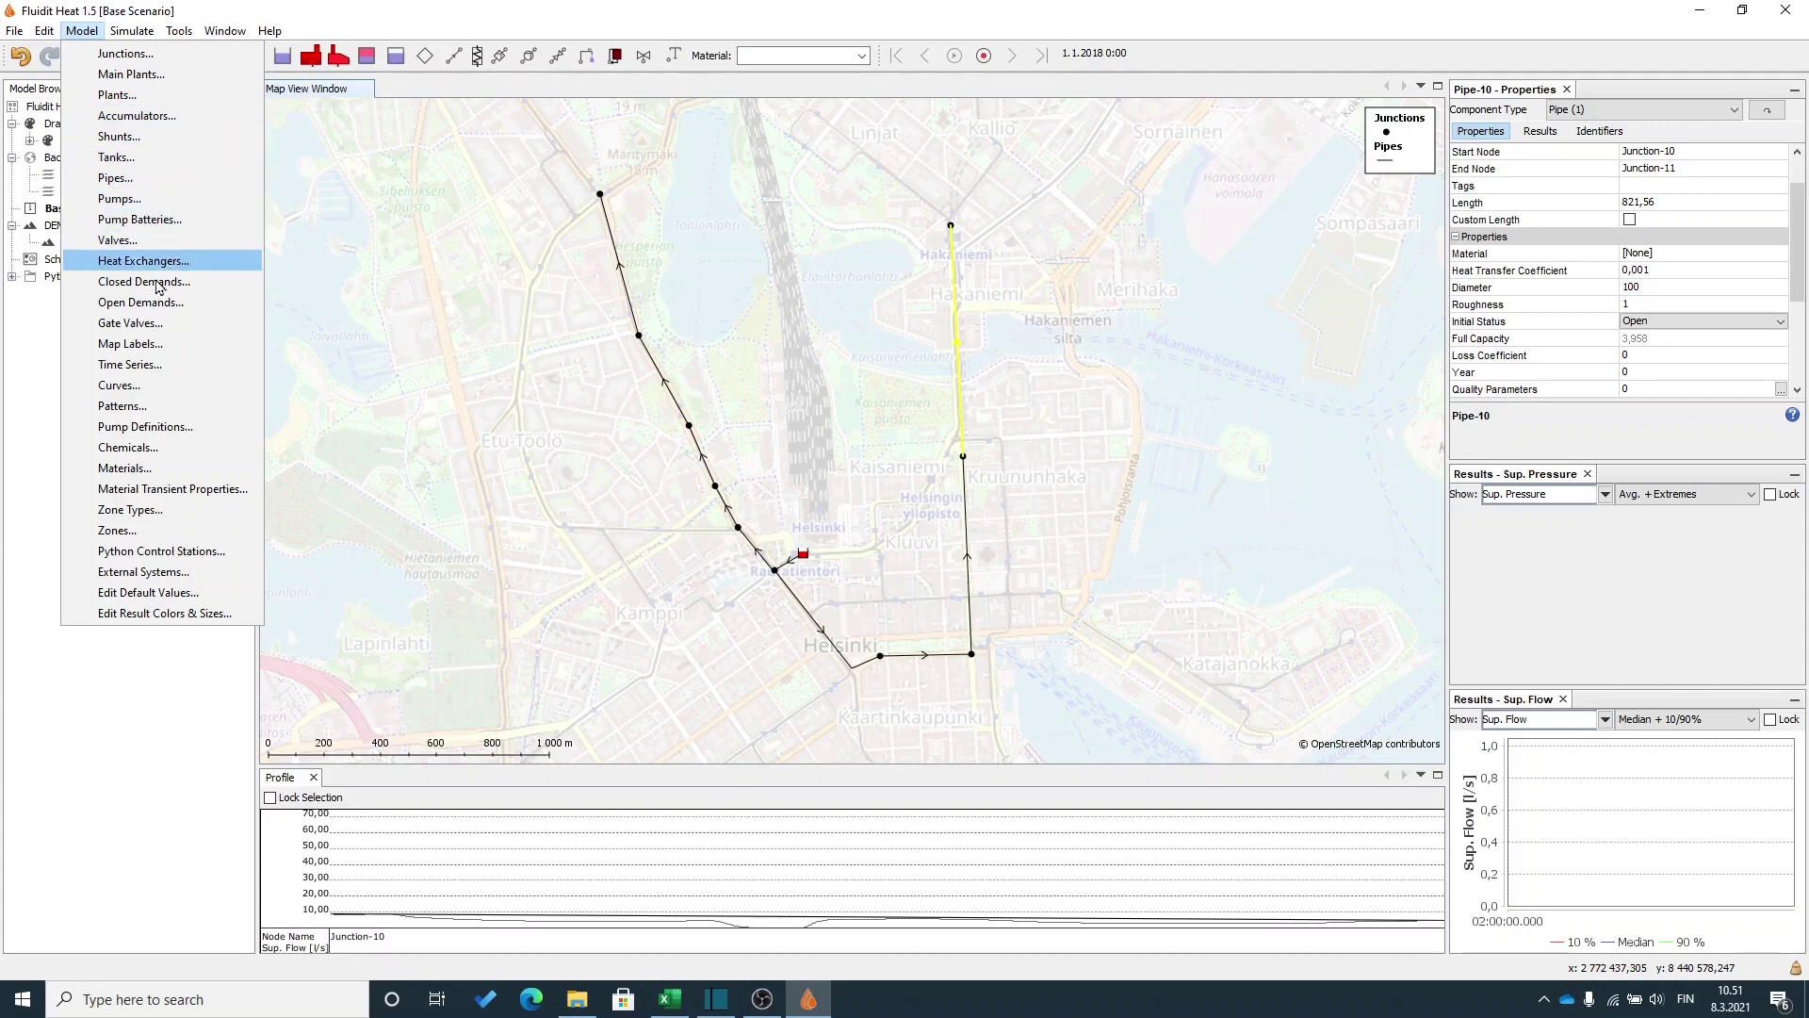
click(126, 468)
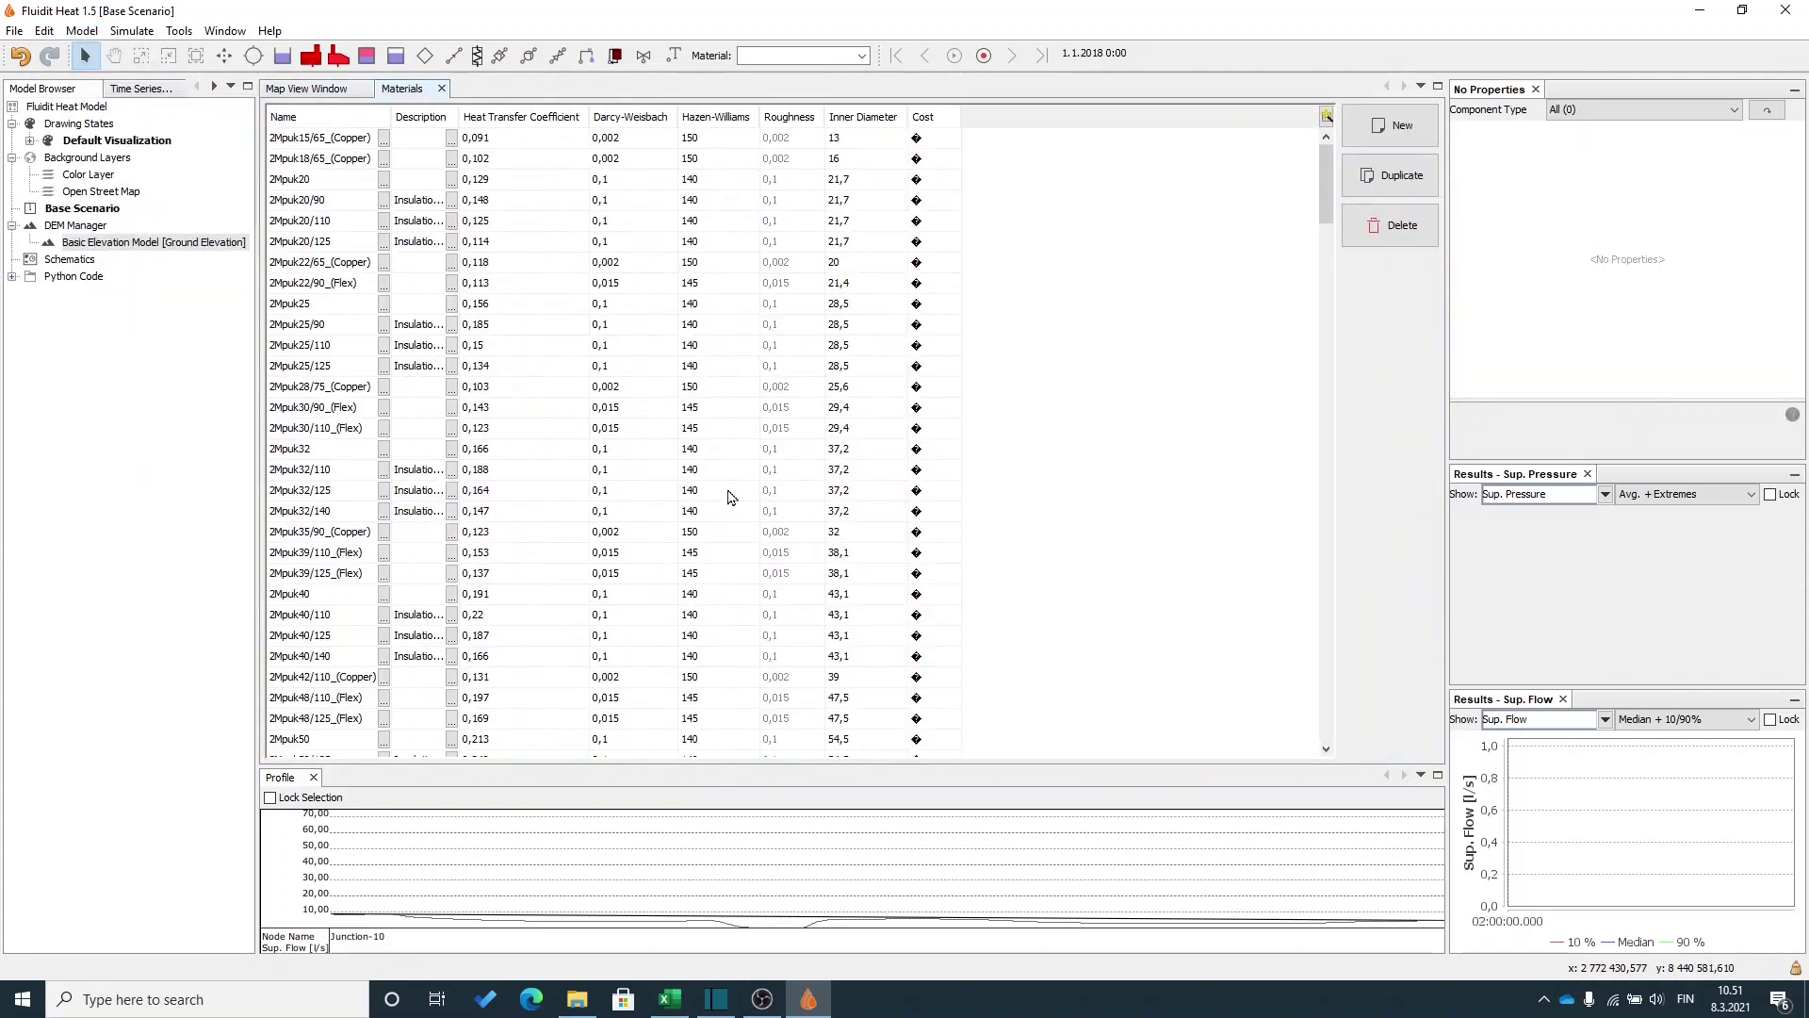
scroll(571, 385, down, 15)
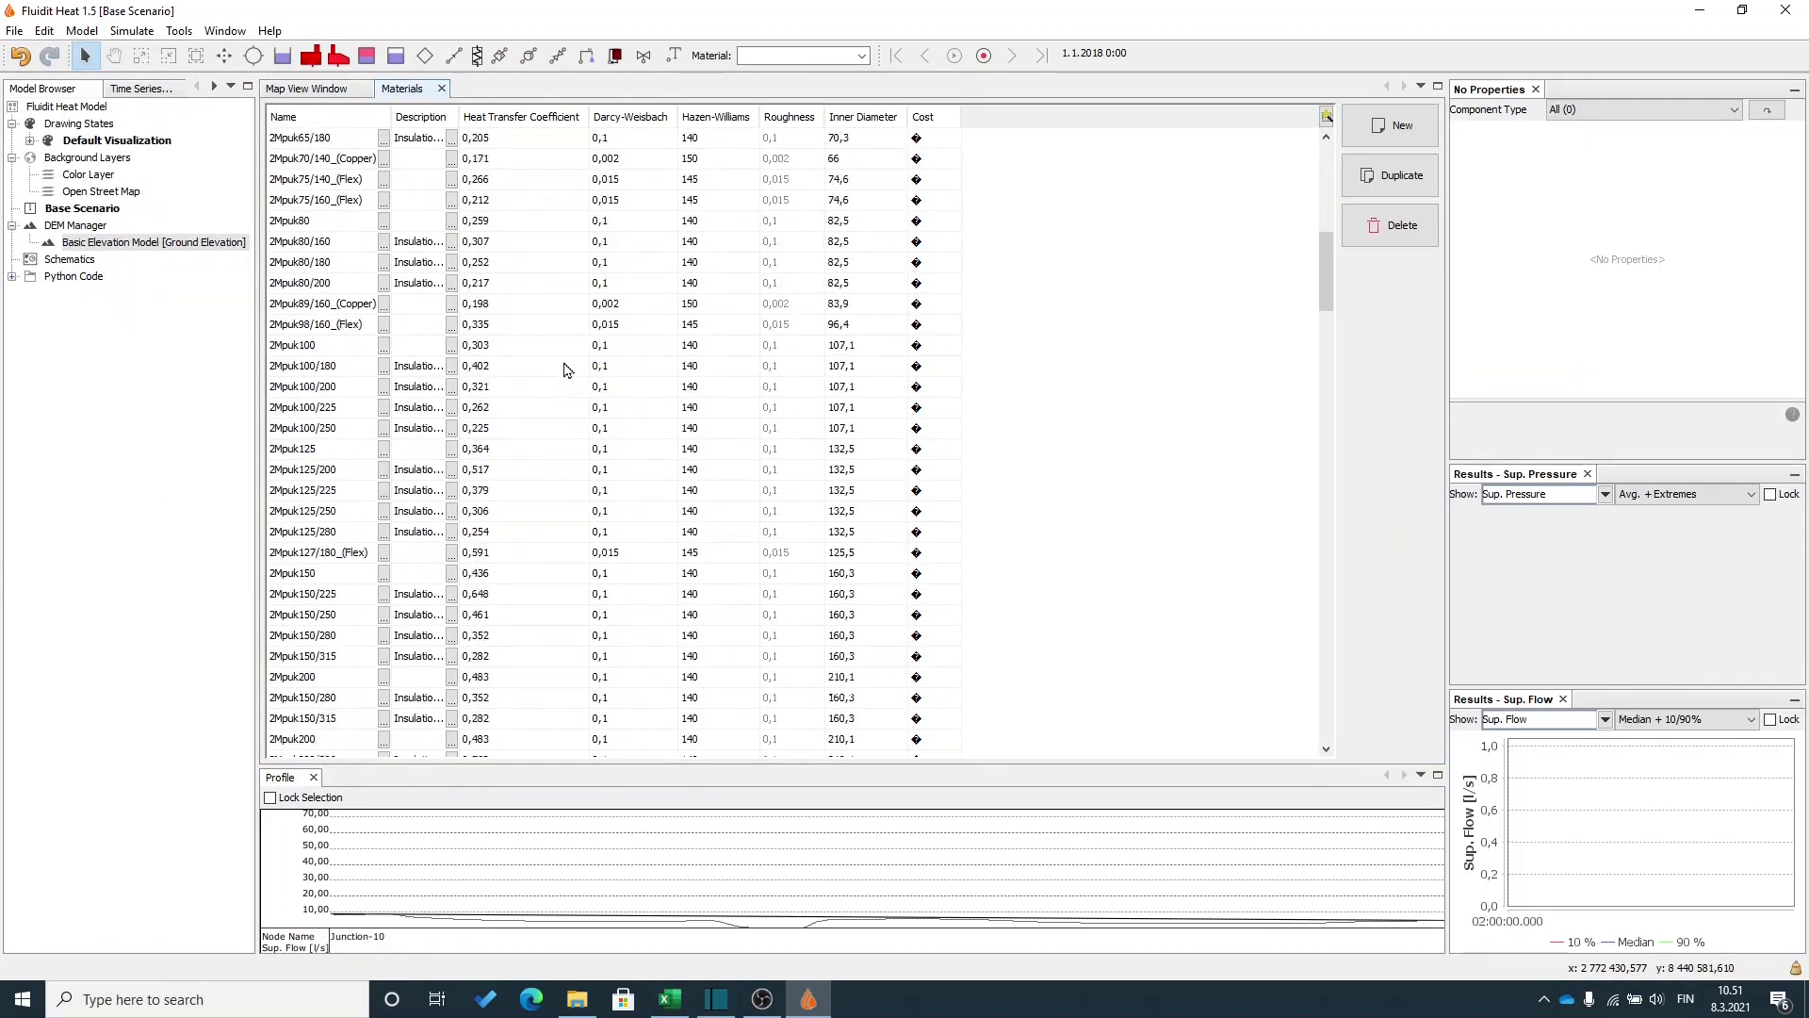
scroll(568, 368, down, 15)
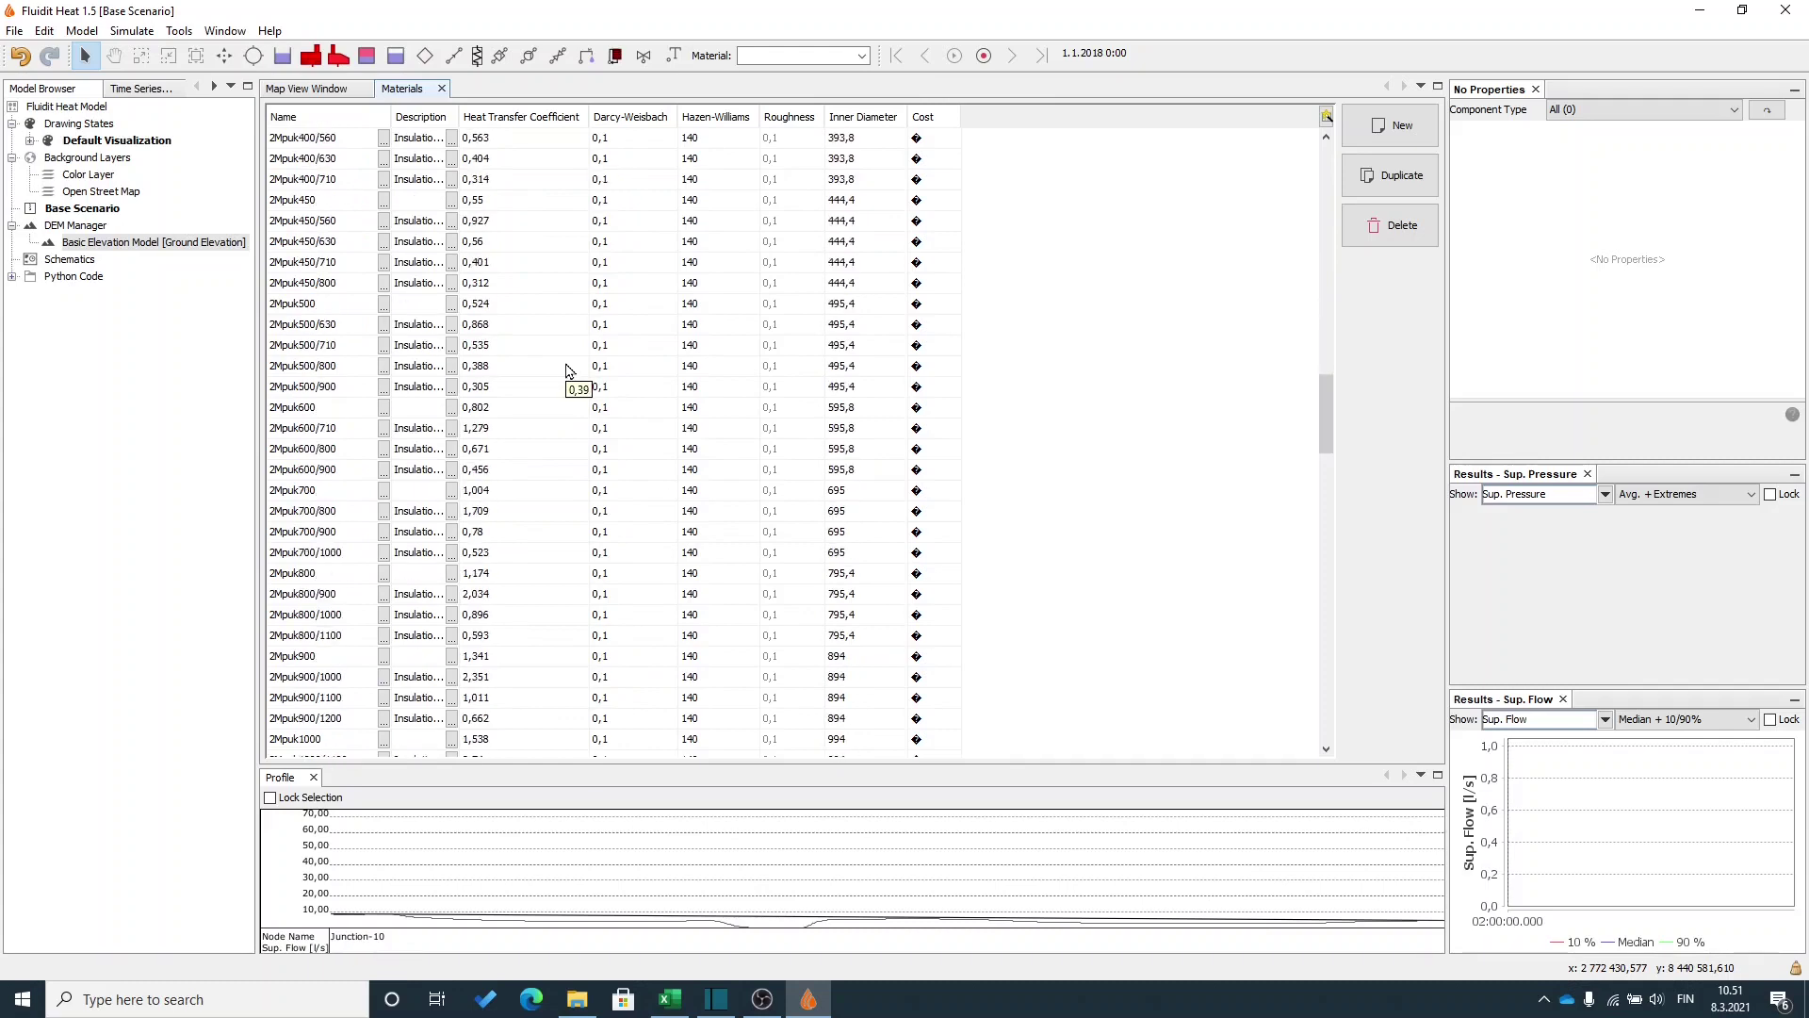
scroll(571, 377, down, 9)
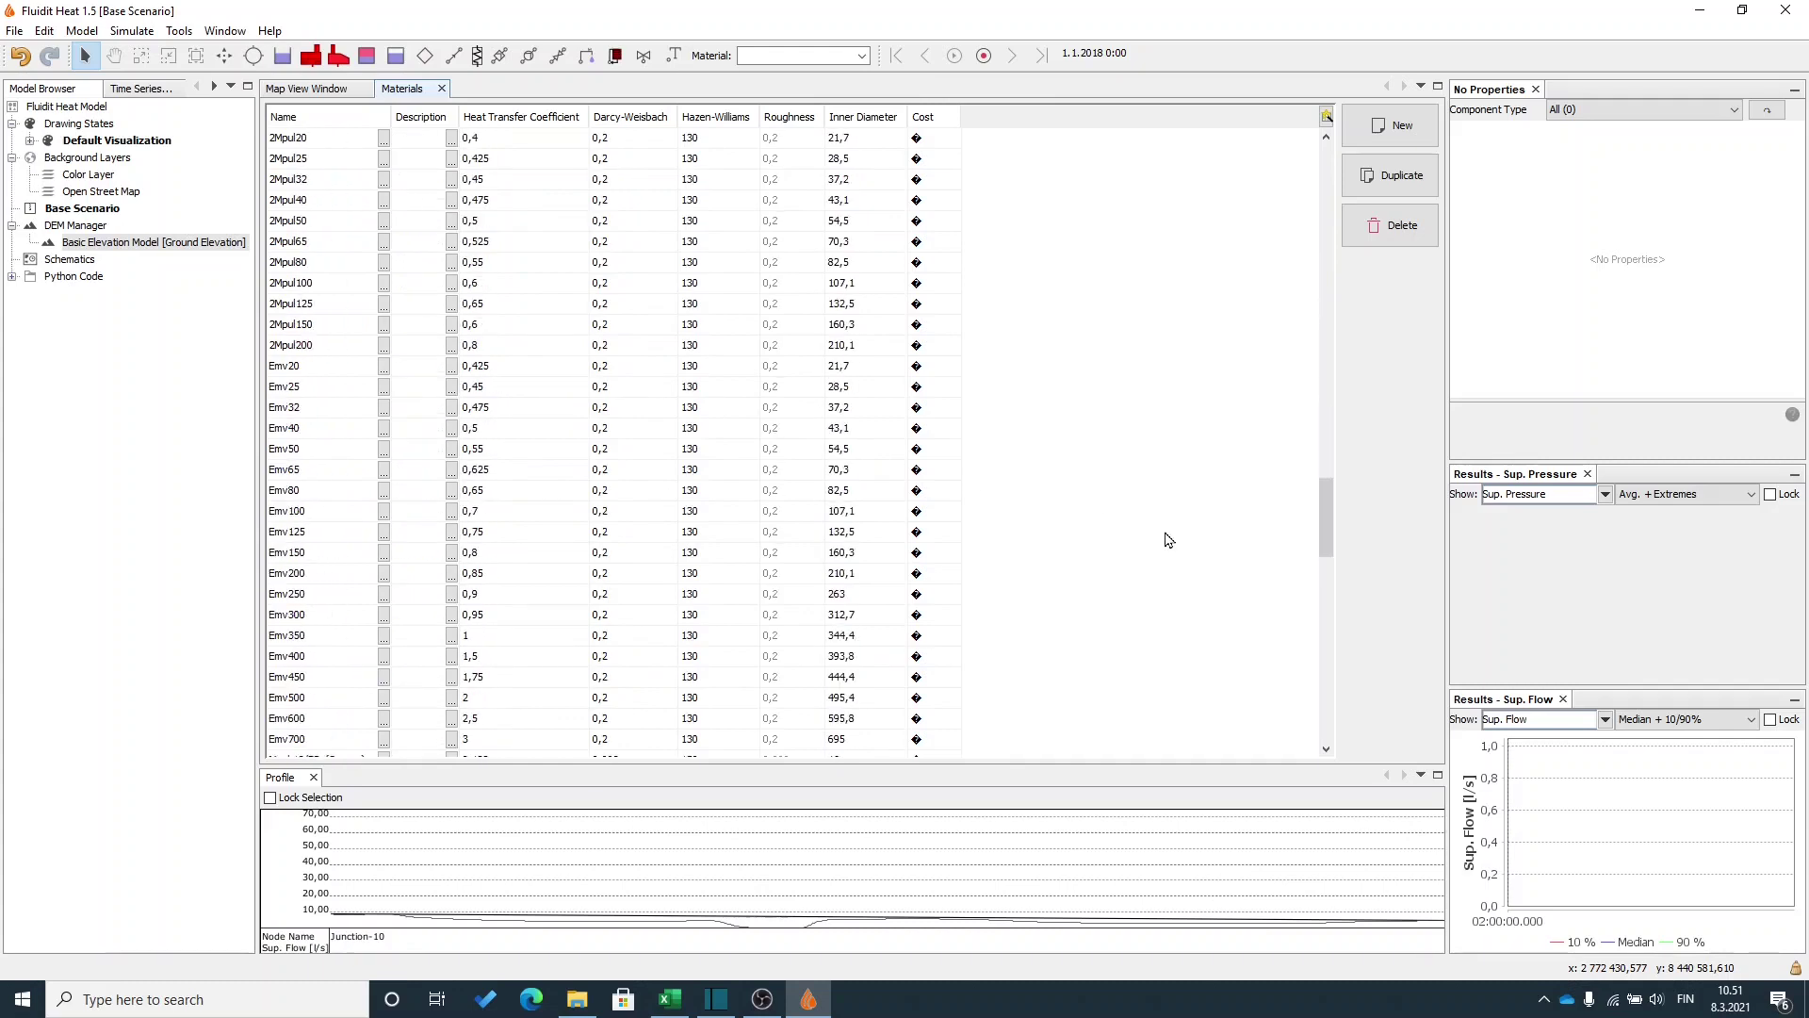
drag(1324, 420, 1355, 157)
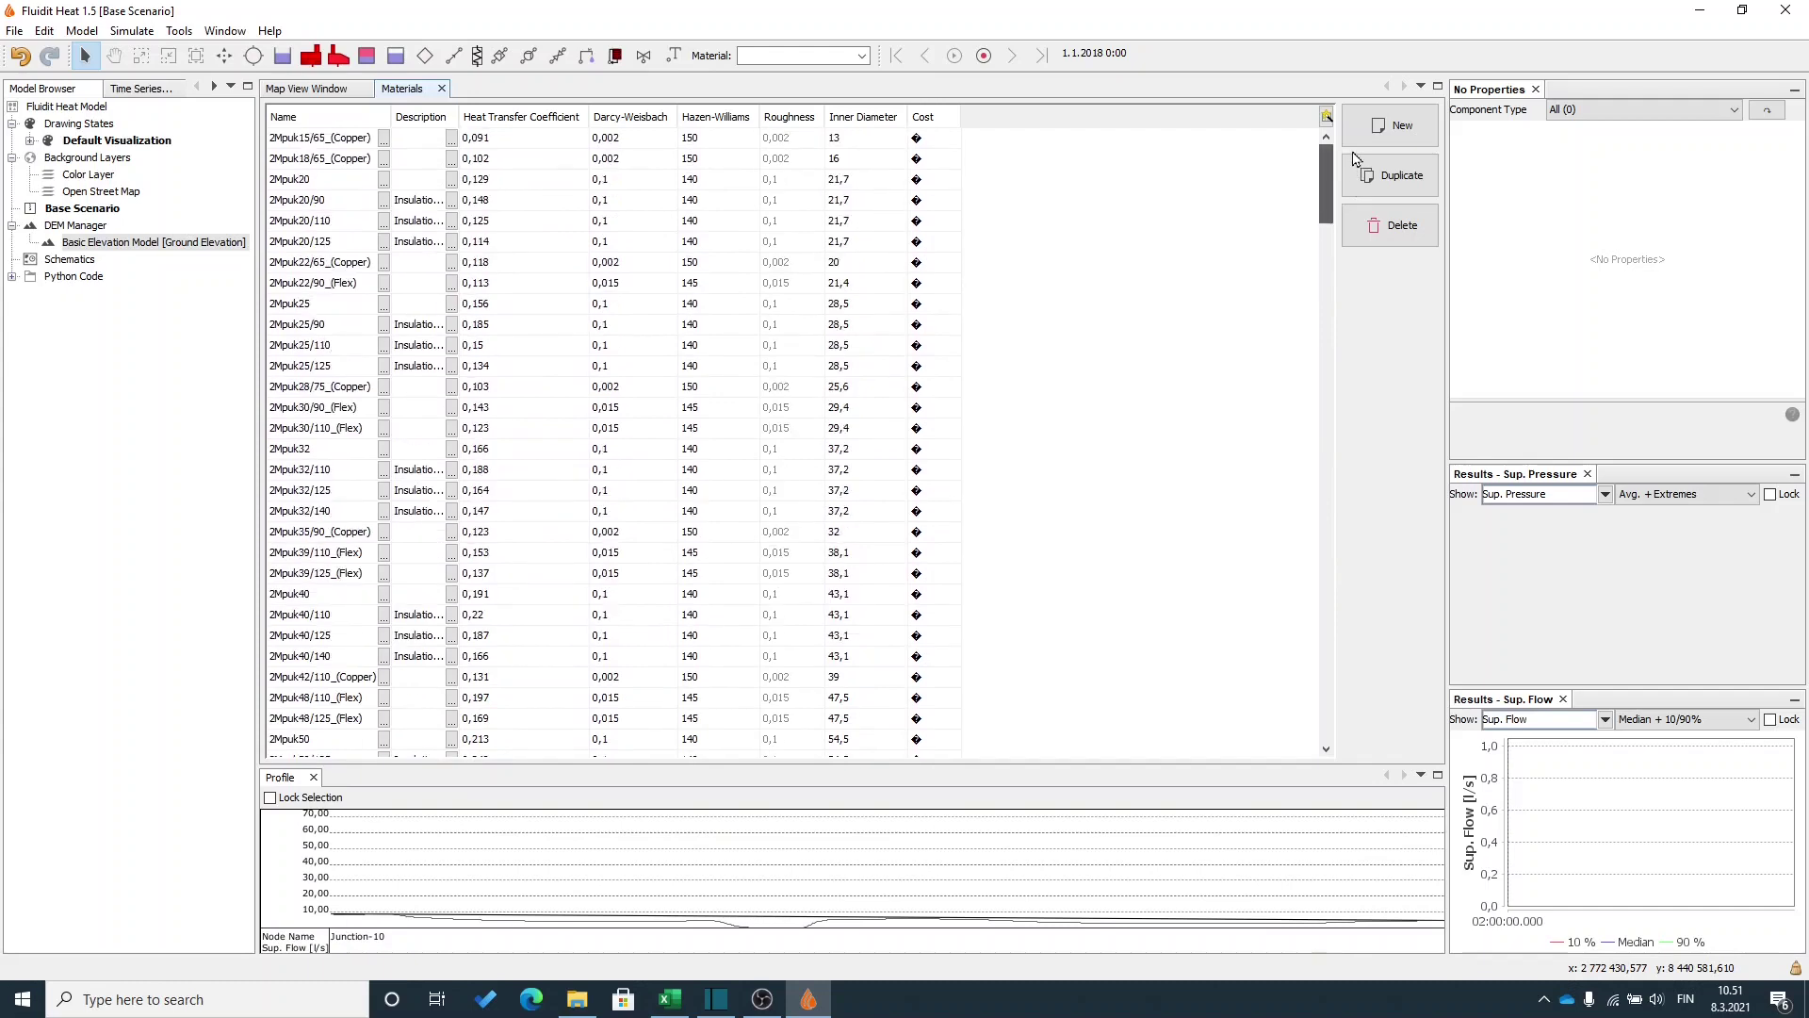
click(331, 91)
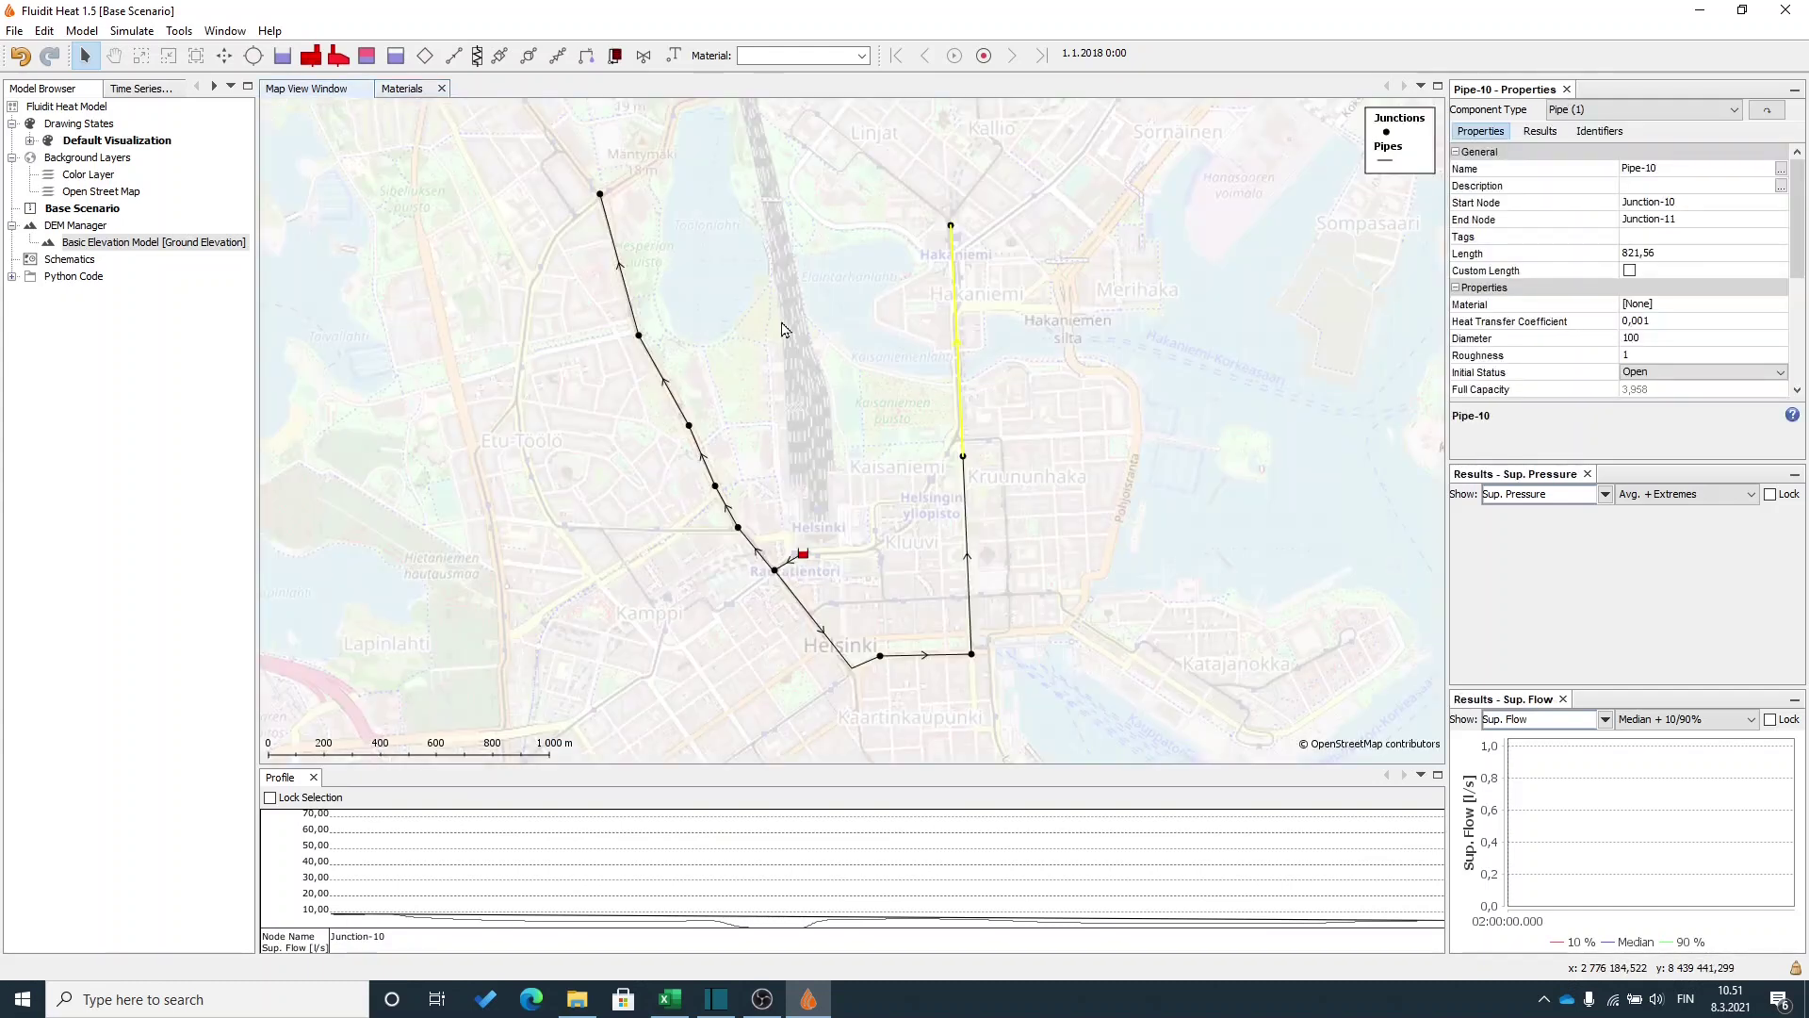
Assign material 2Mpuk150/280 to the five trunk pipes running south and east from the plant.
click(787, 429)
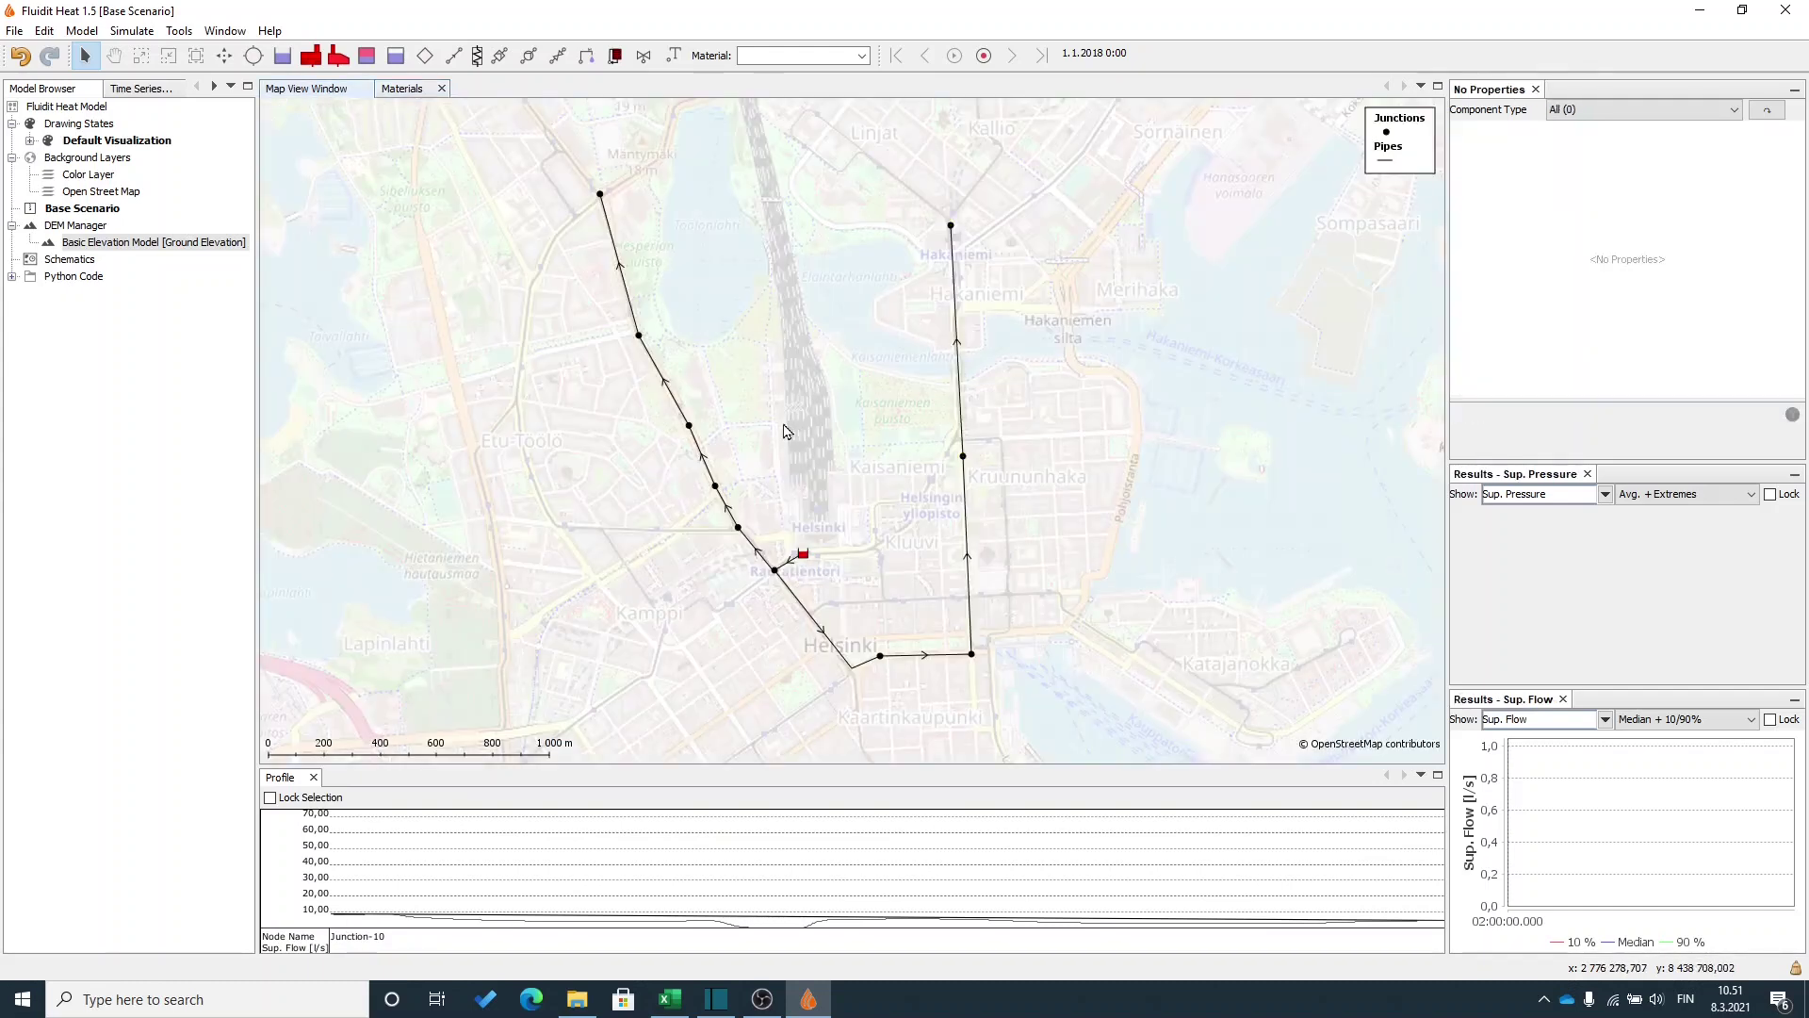
click(759, 560)
ctrl+click(792, 561)
ctrl+click(801, 613)
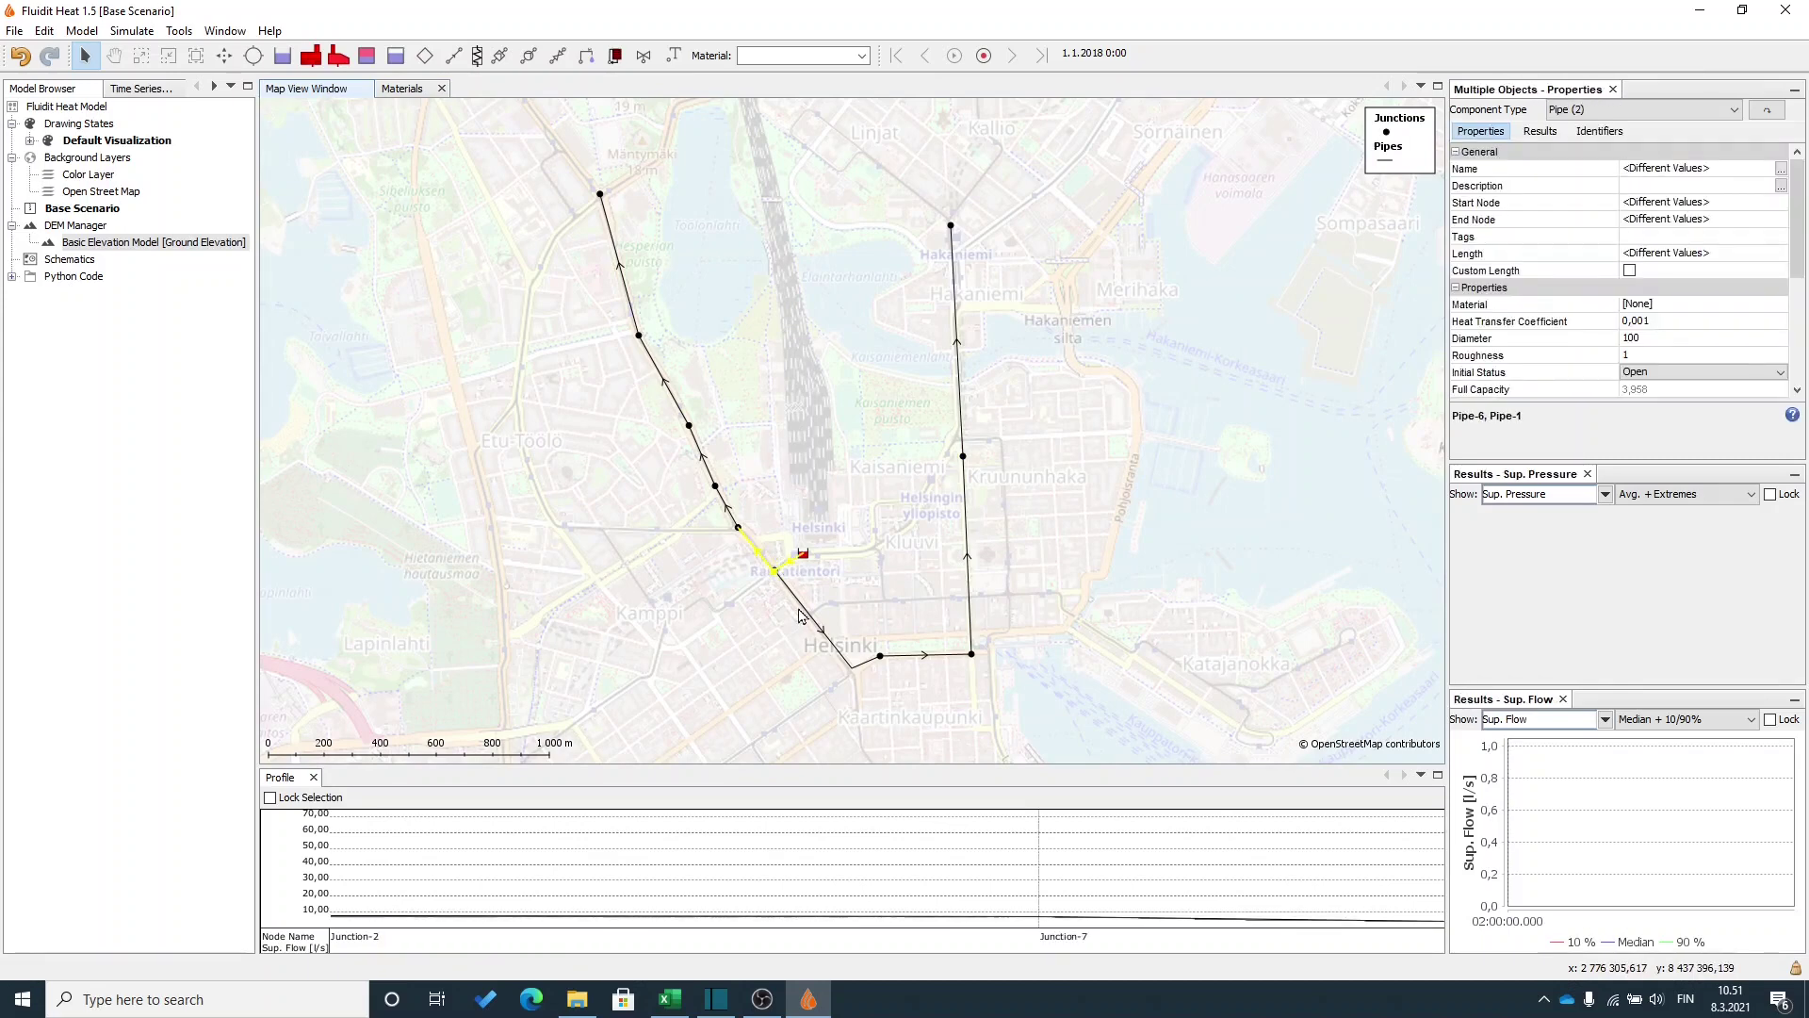
ctrl+click(919, 652)
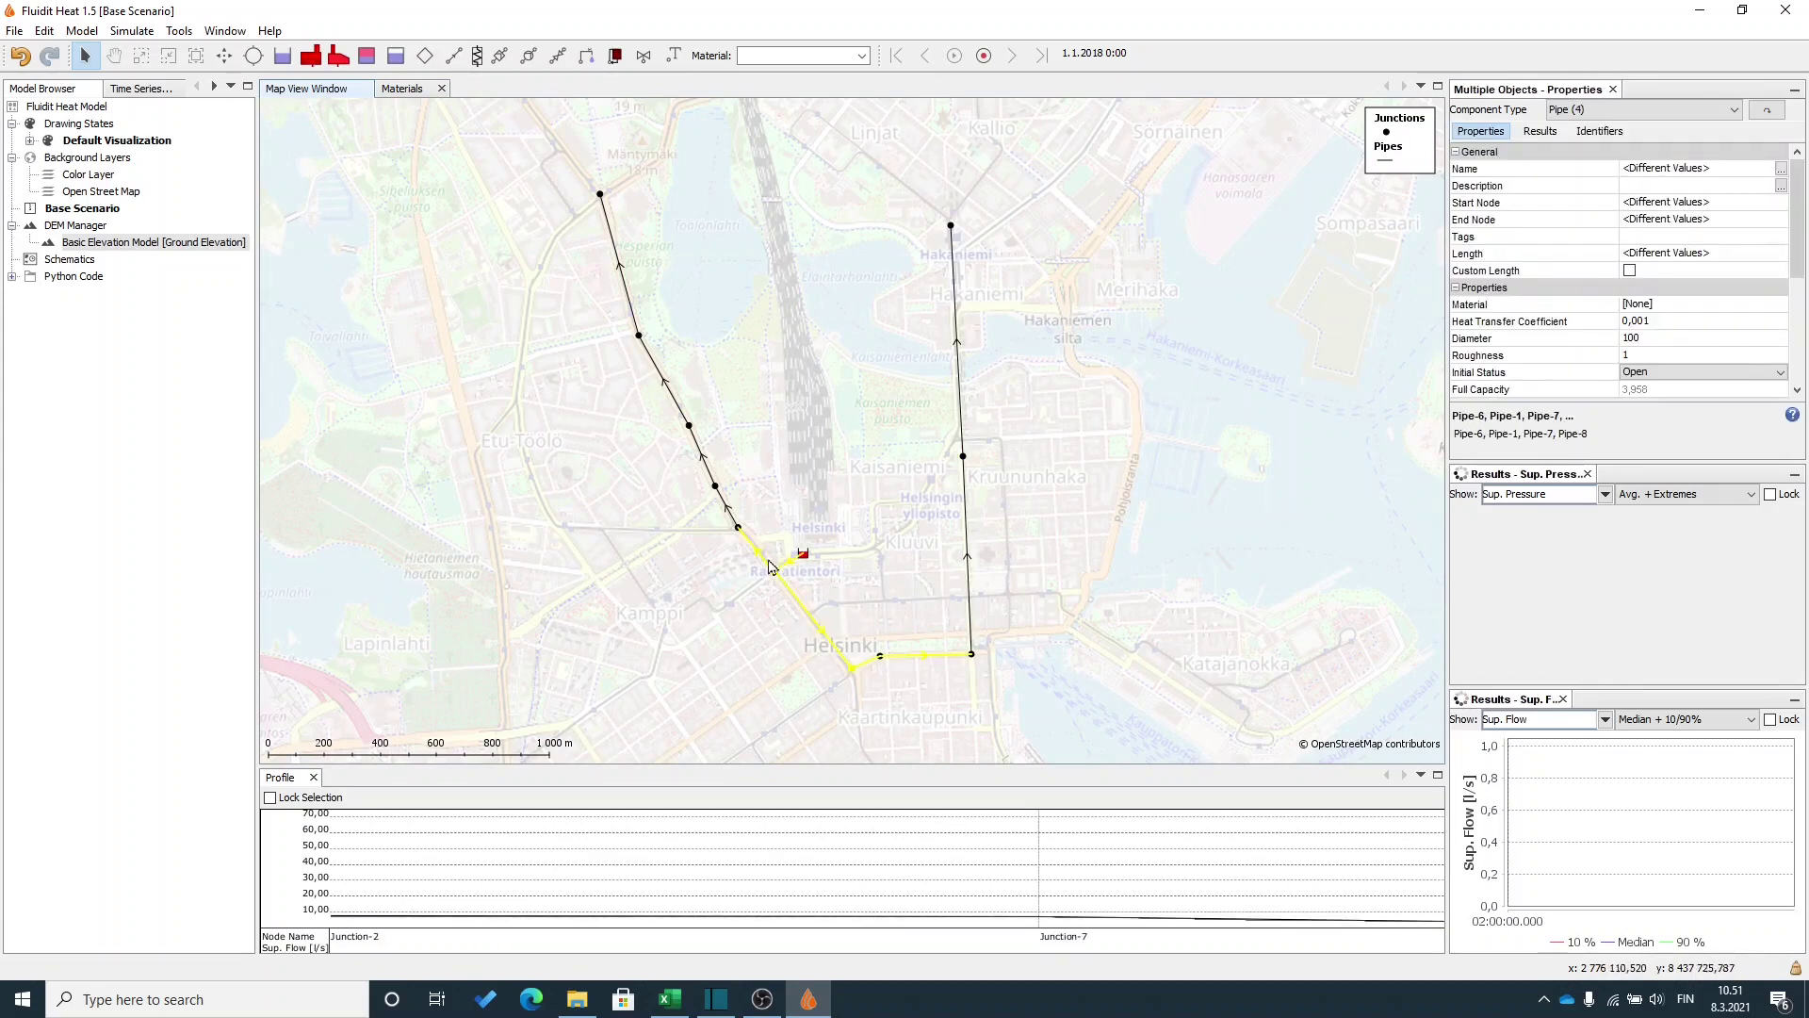
ctrl+click(729, 512)
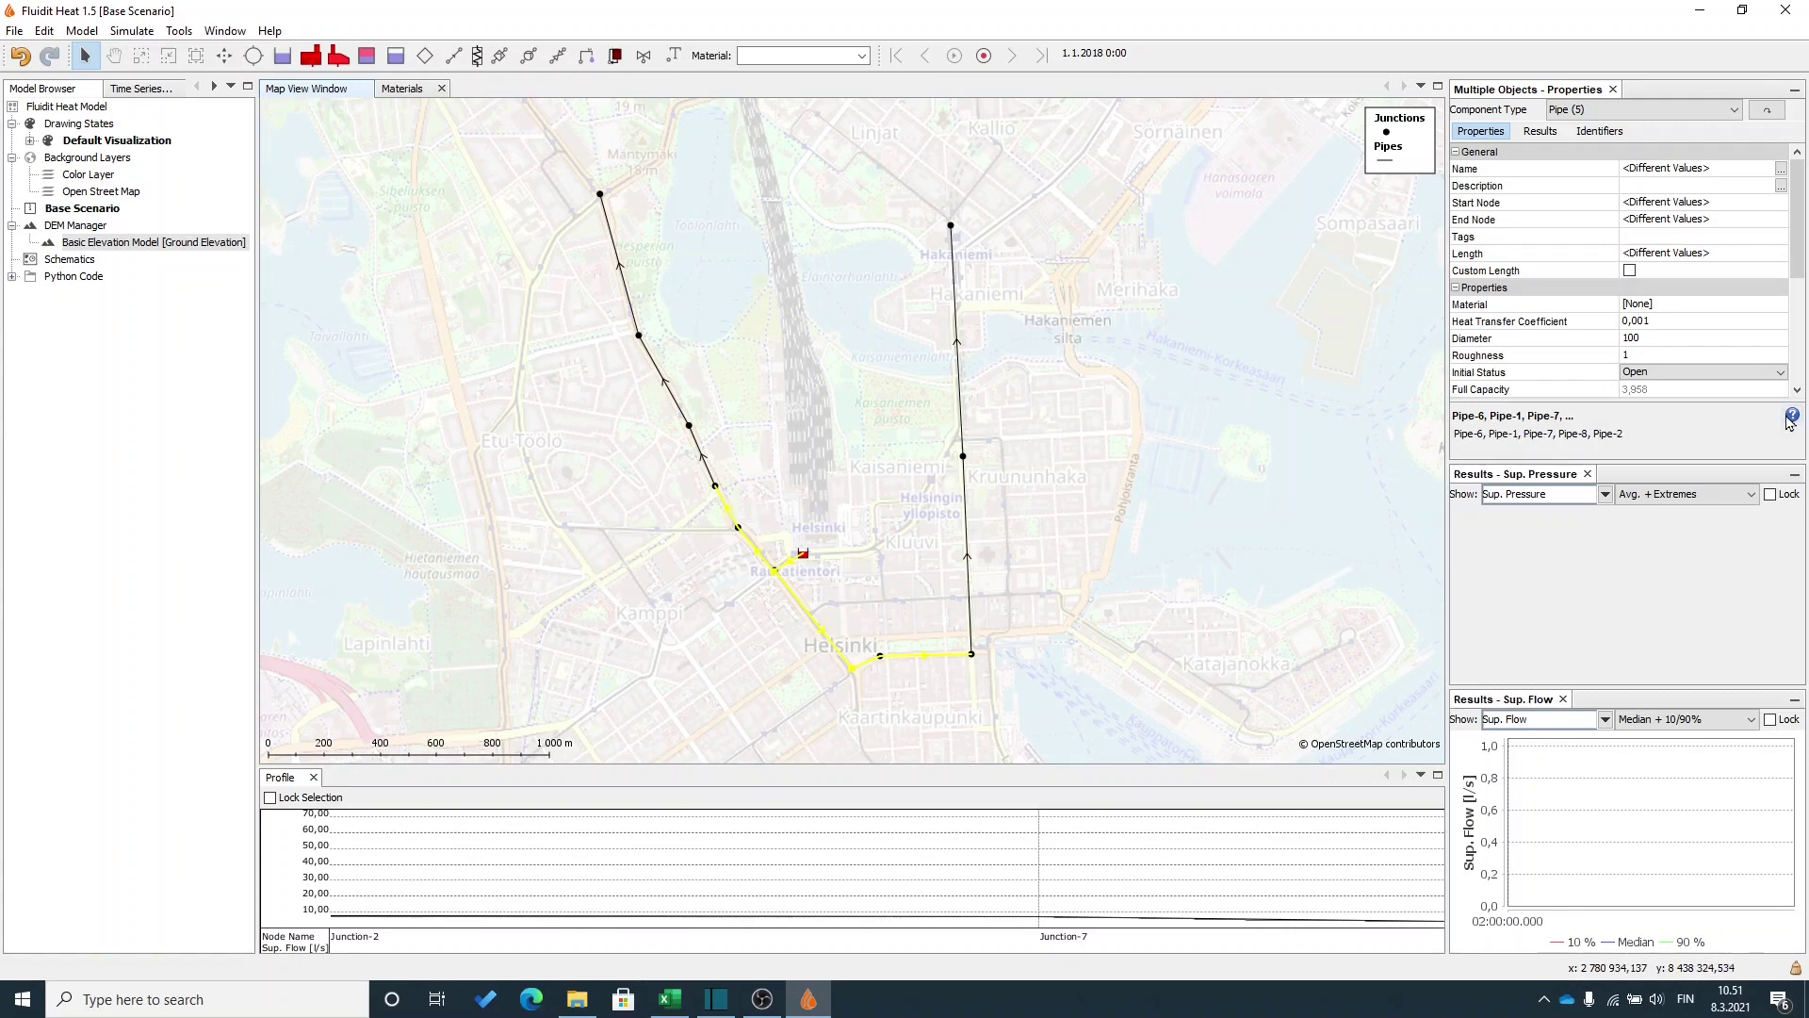
click(1780, 304)
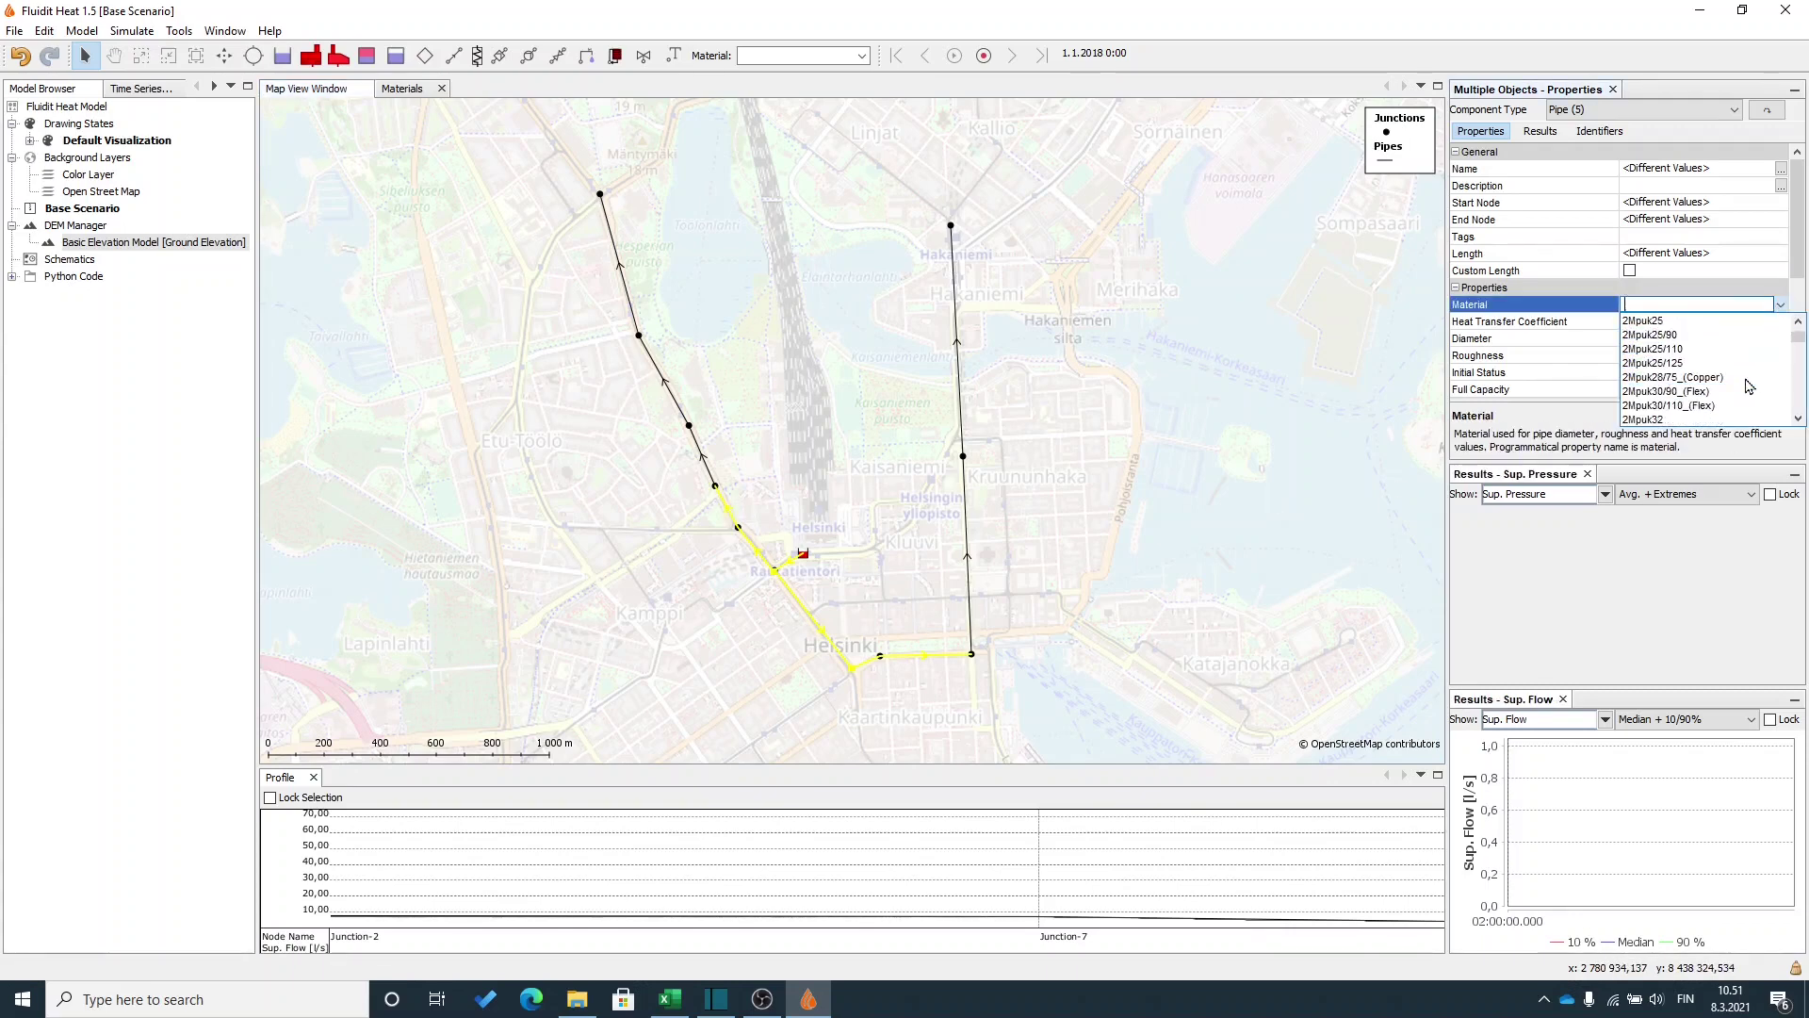
scroll(1739, 394, down, 6)
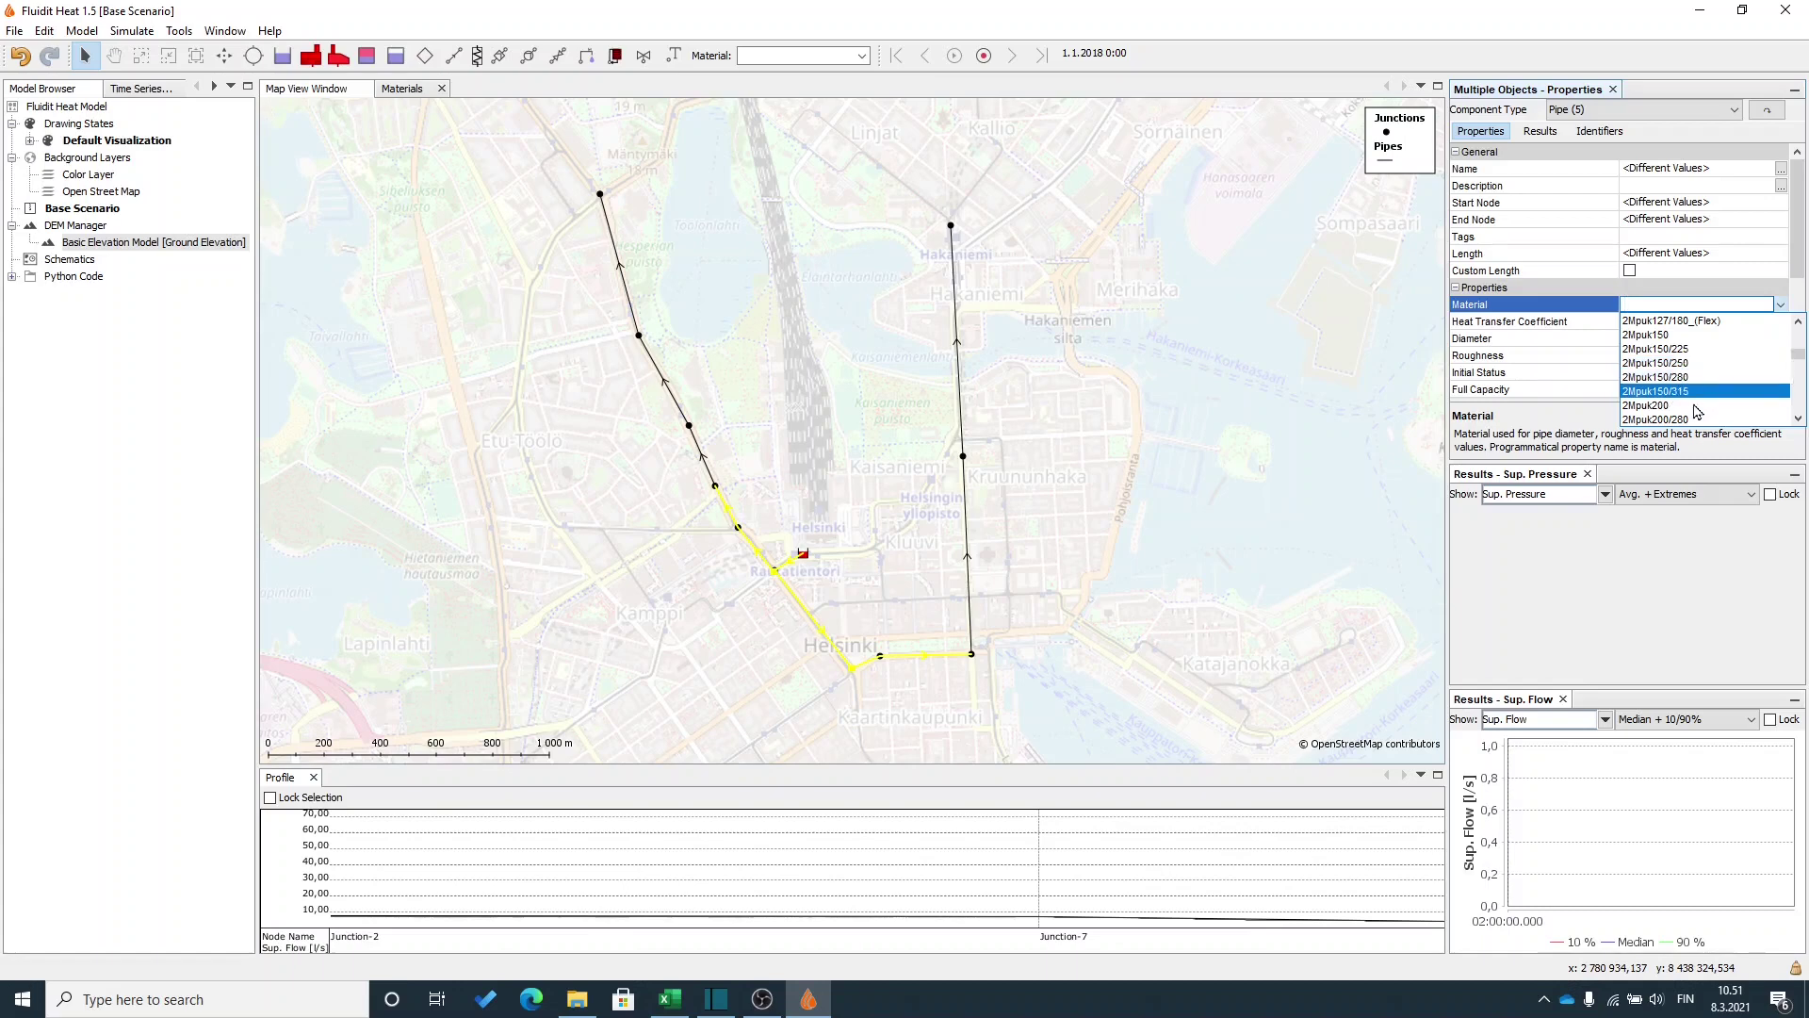
click(1699, 390)
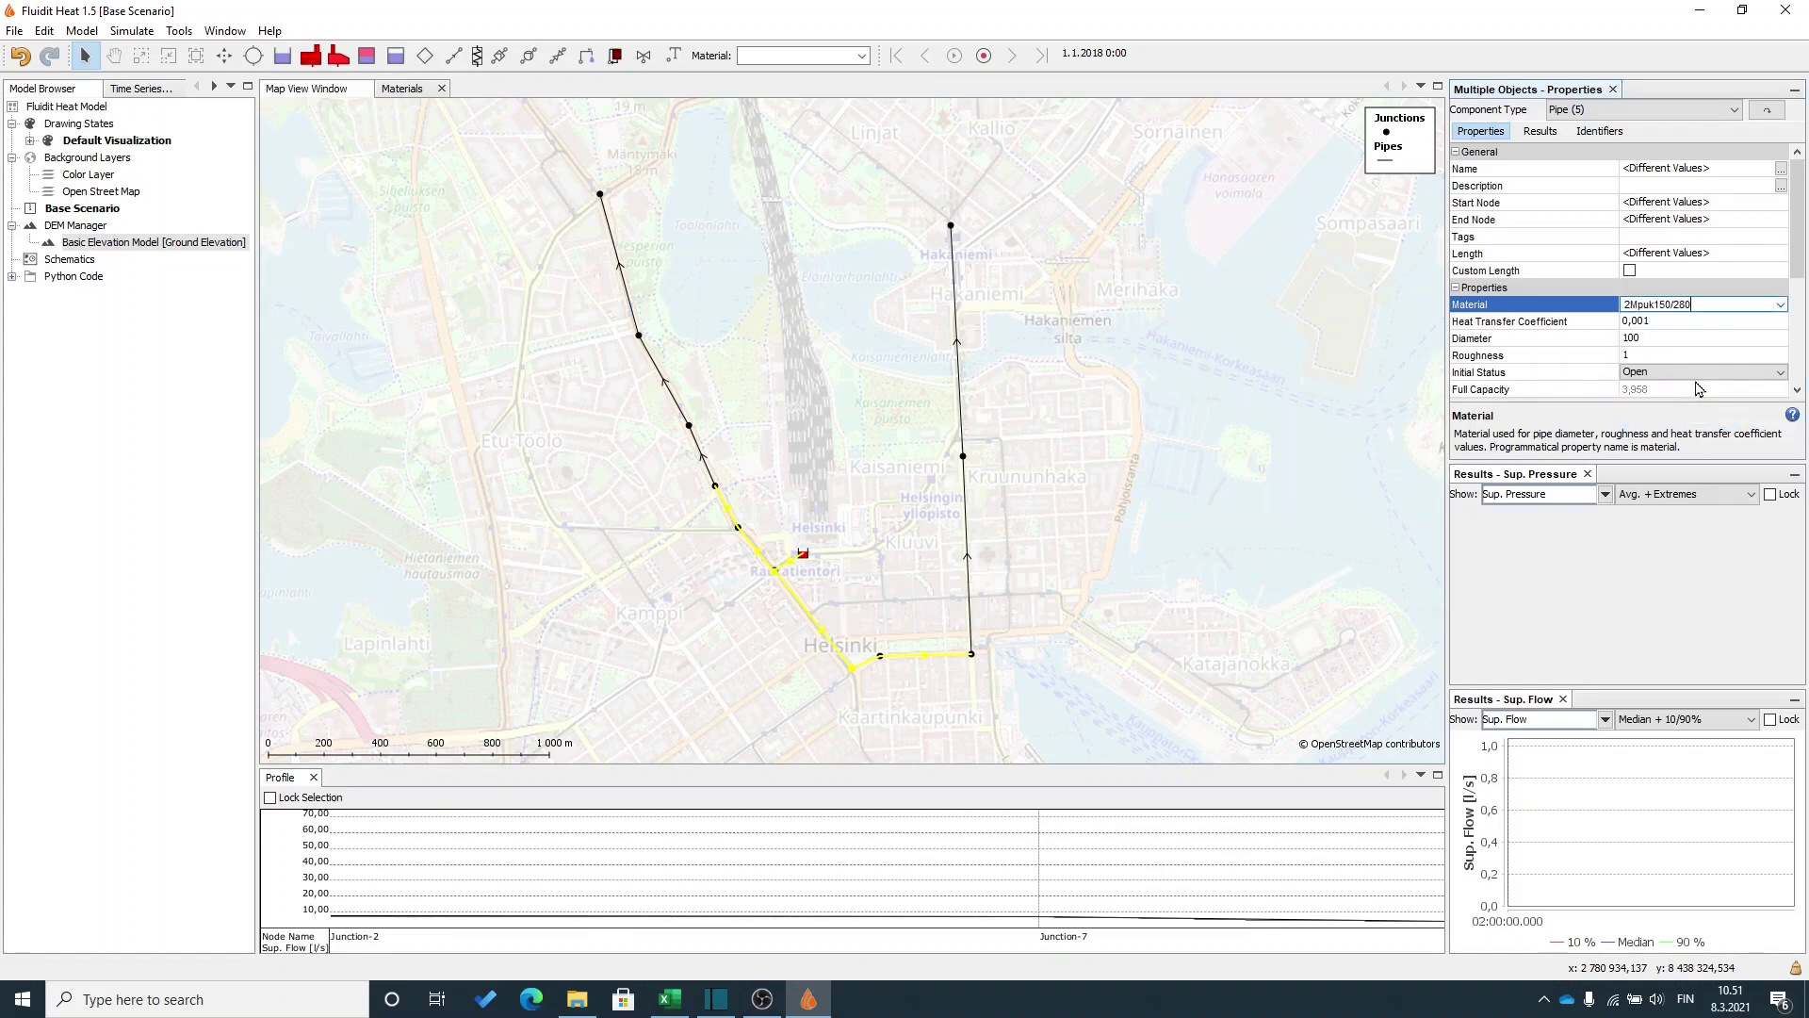
key(Down)
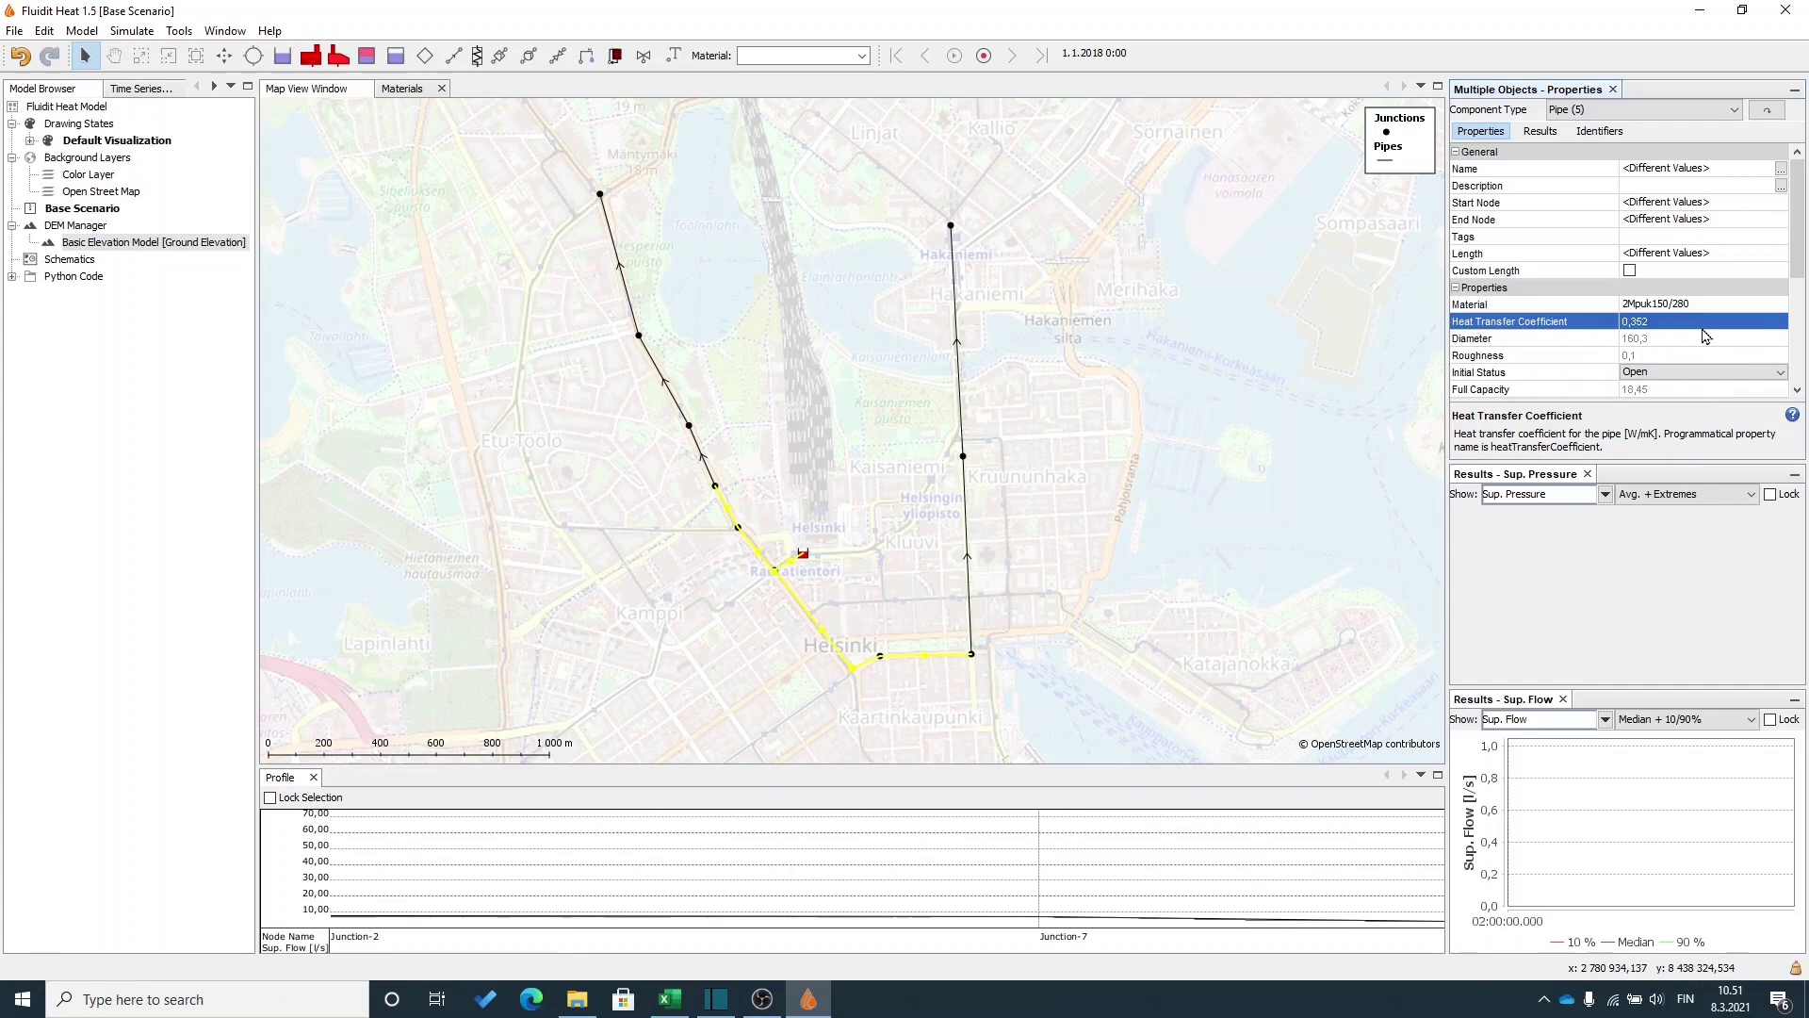
scroll(1706, 336, down, 4)
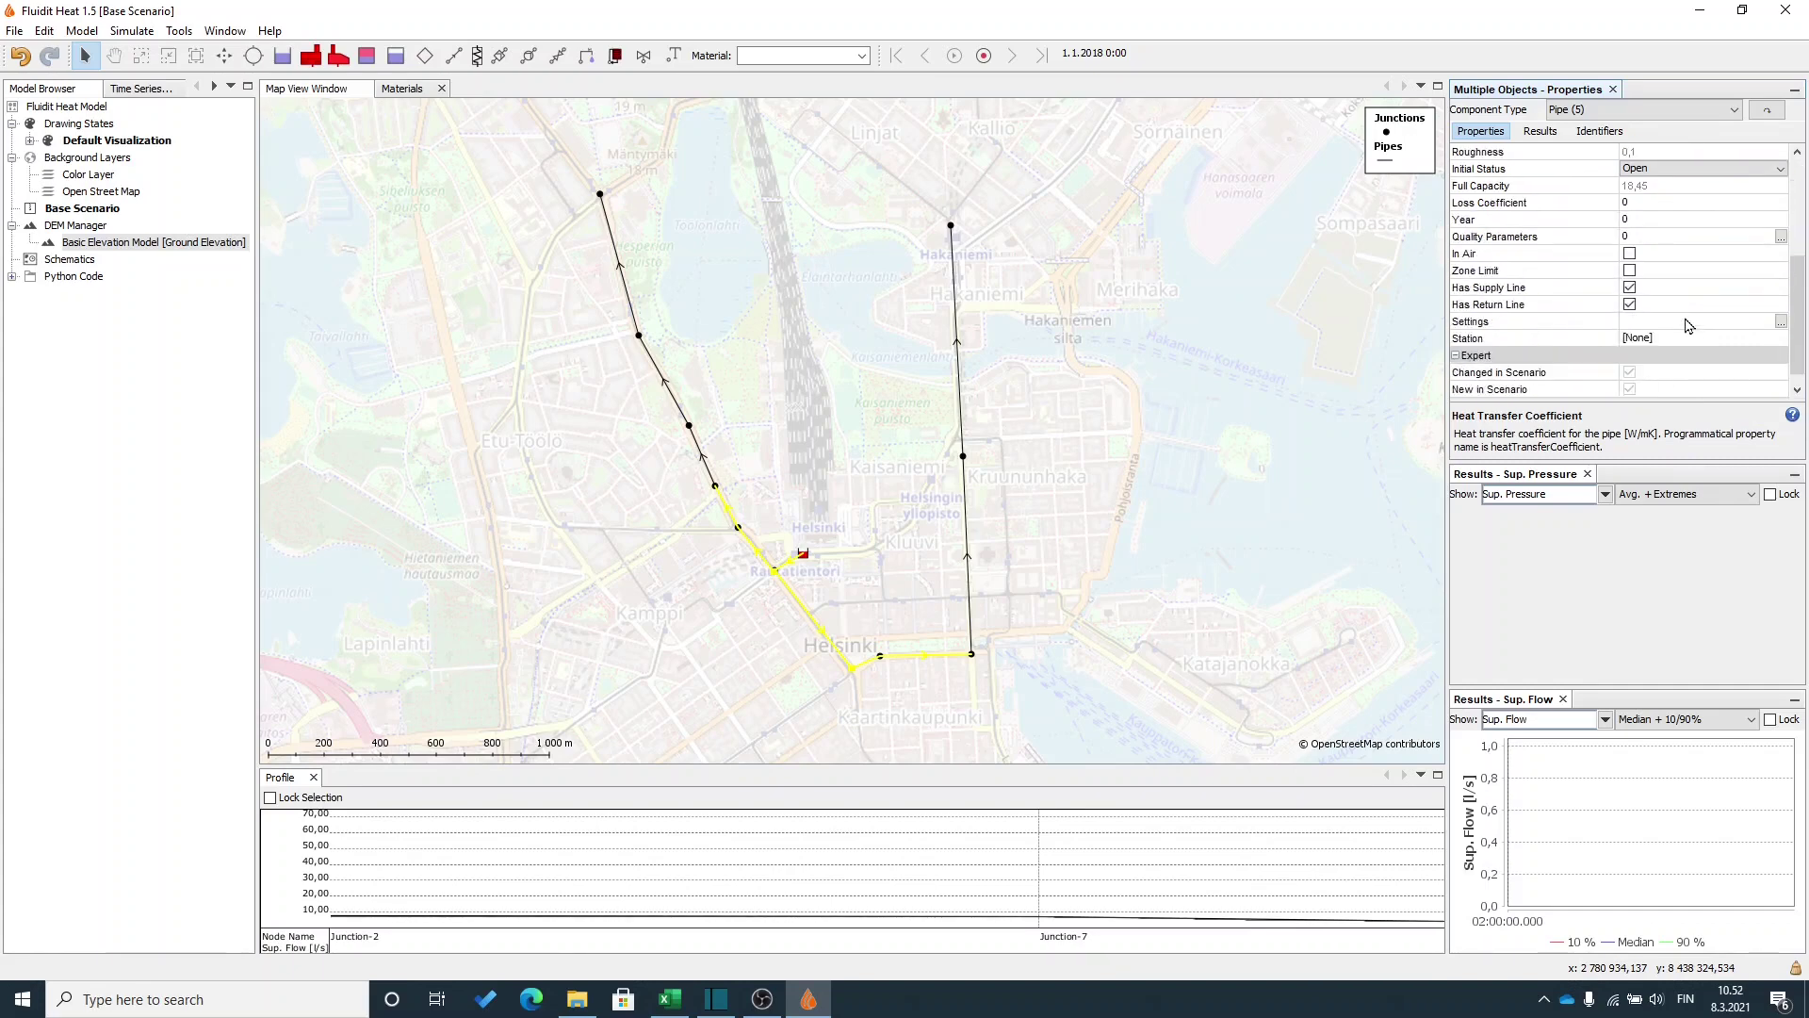
click(1630, 304)
Box-select the pipes and junctions of the two northern branches.
click(864, 509)
drag(932, 294, 986, 530)
drag(580, 197, 746, 520)
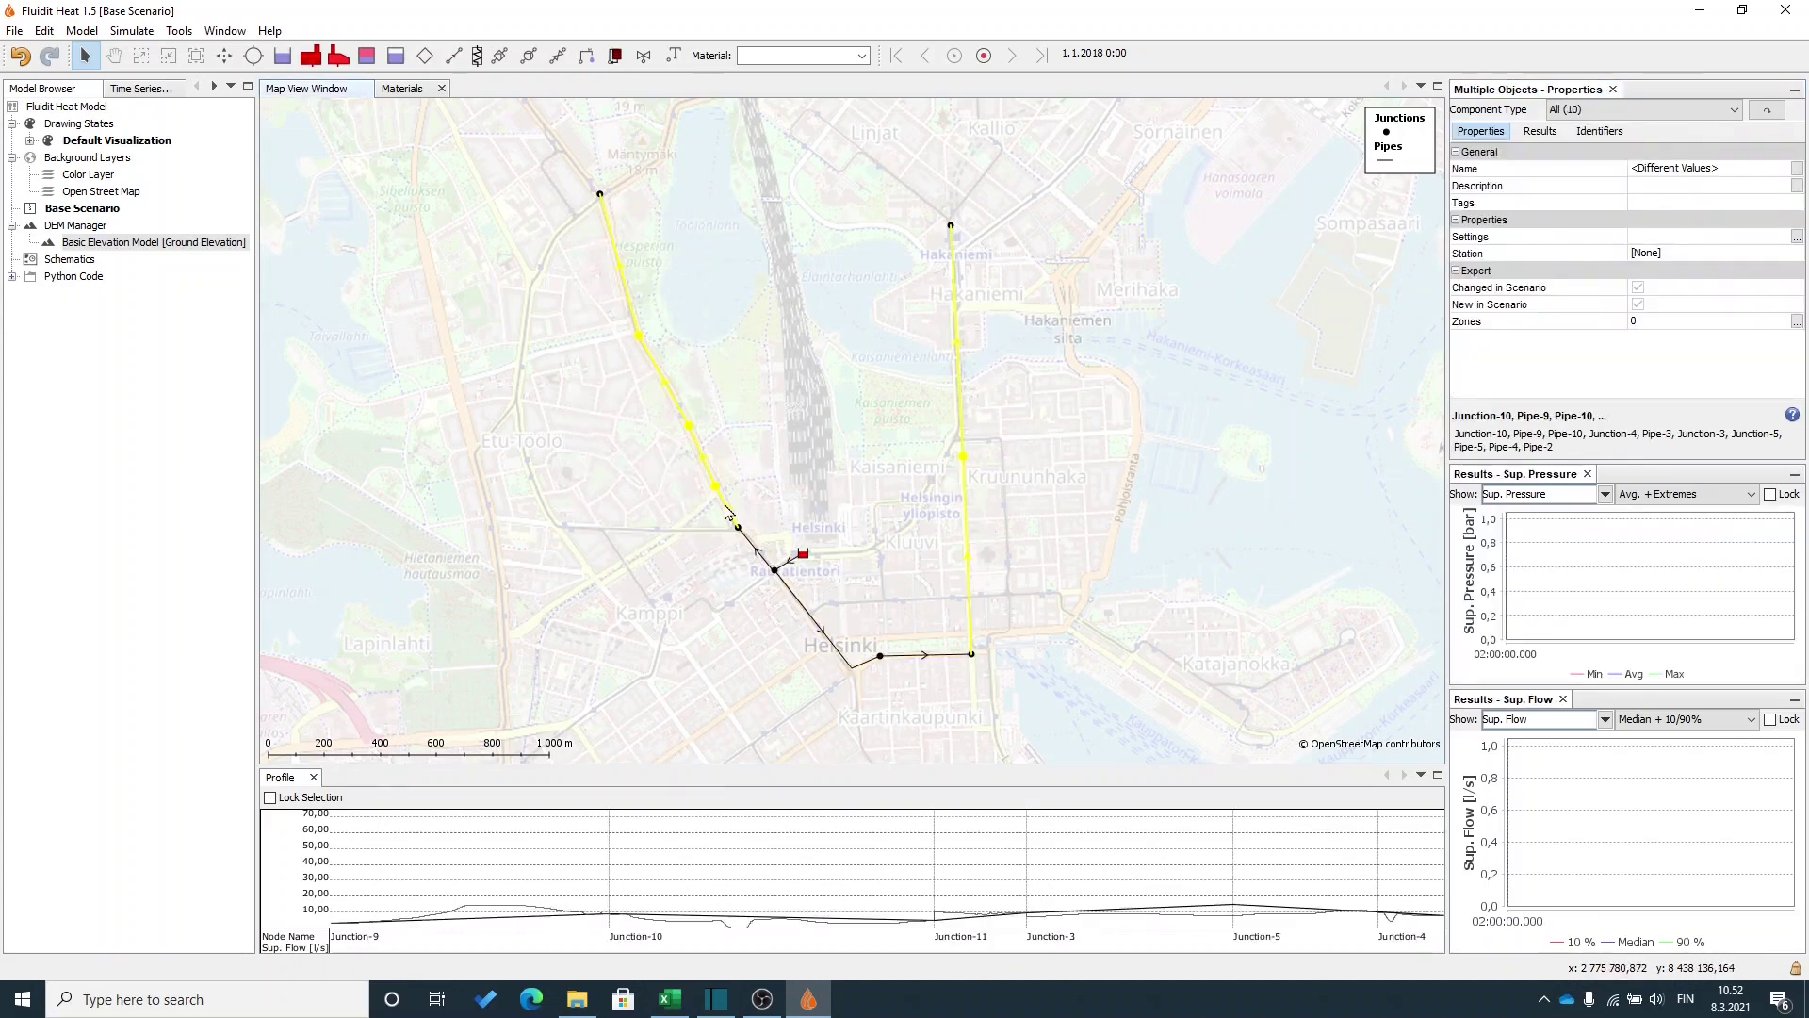
Filter the selection to the five branch pipes and give them material 2Mpuk65/180.
click(1733, 110)
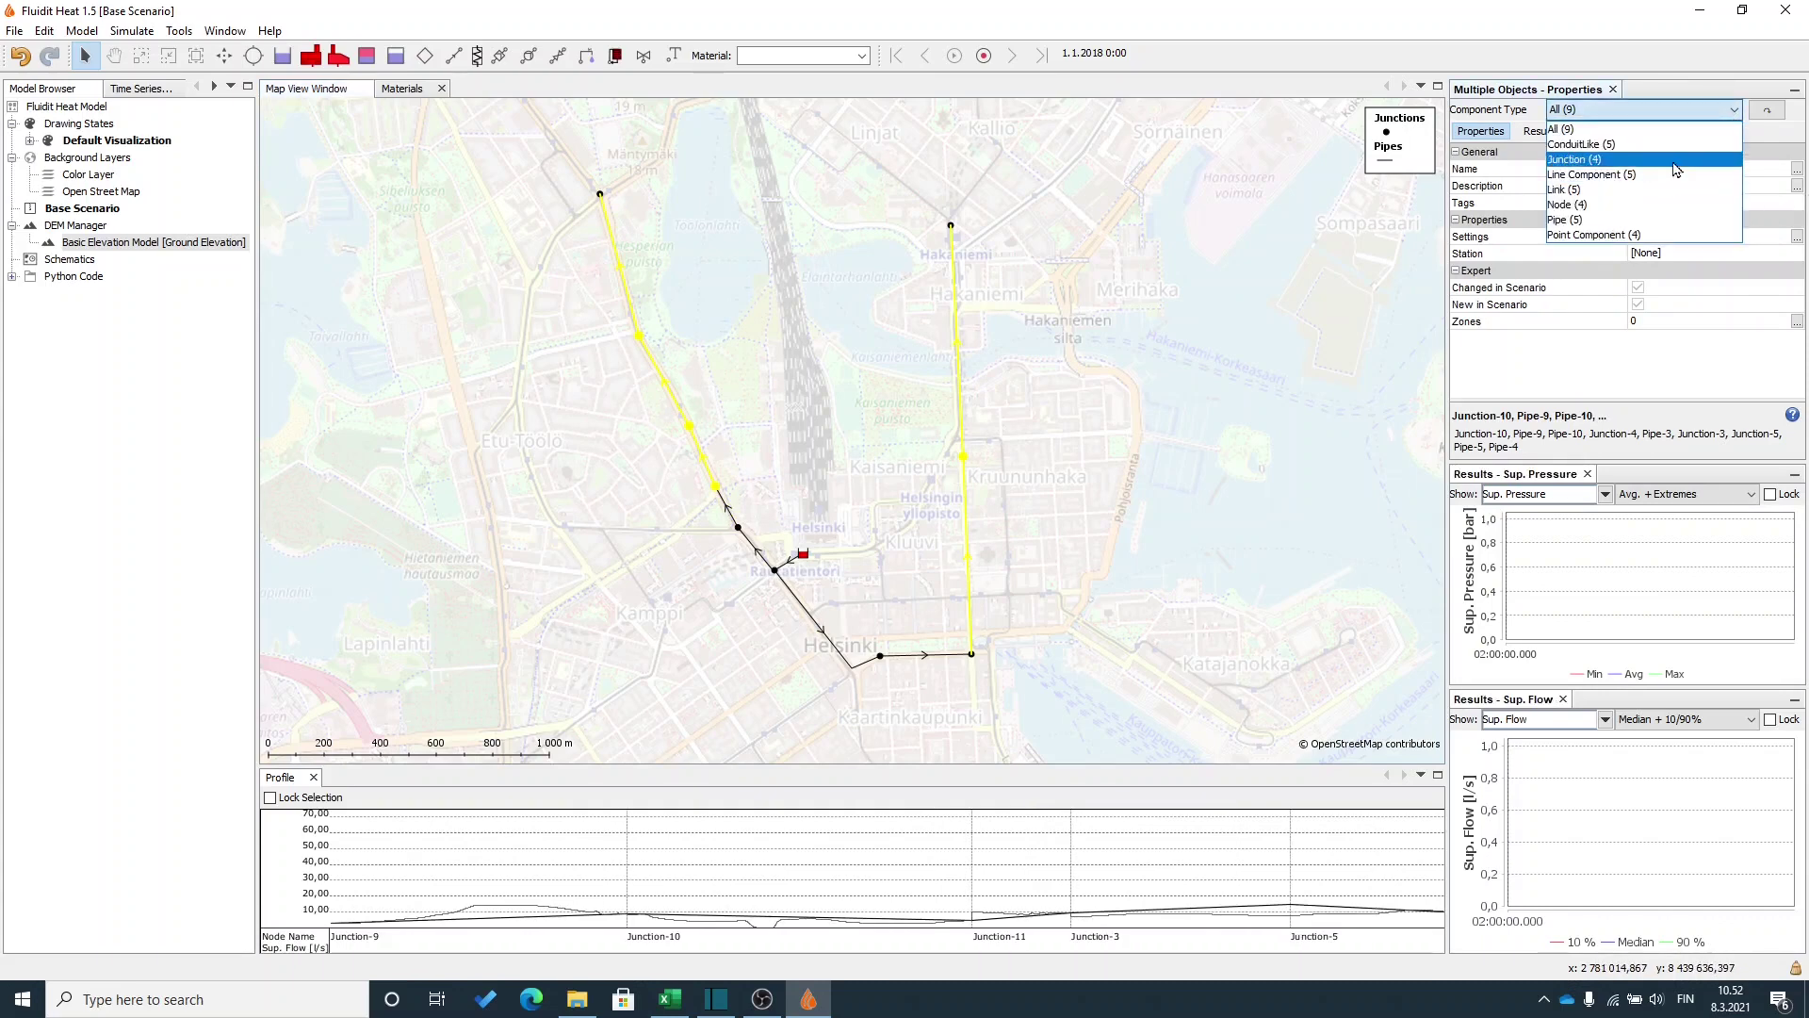
click(1669, 222)
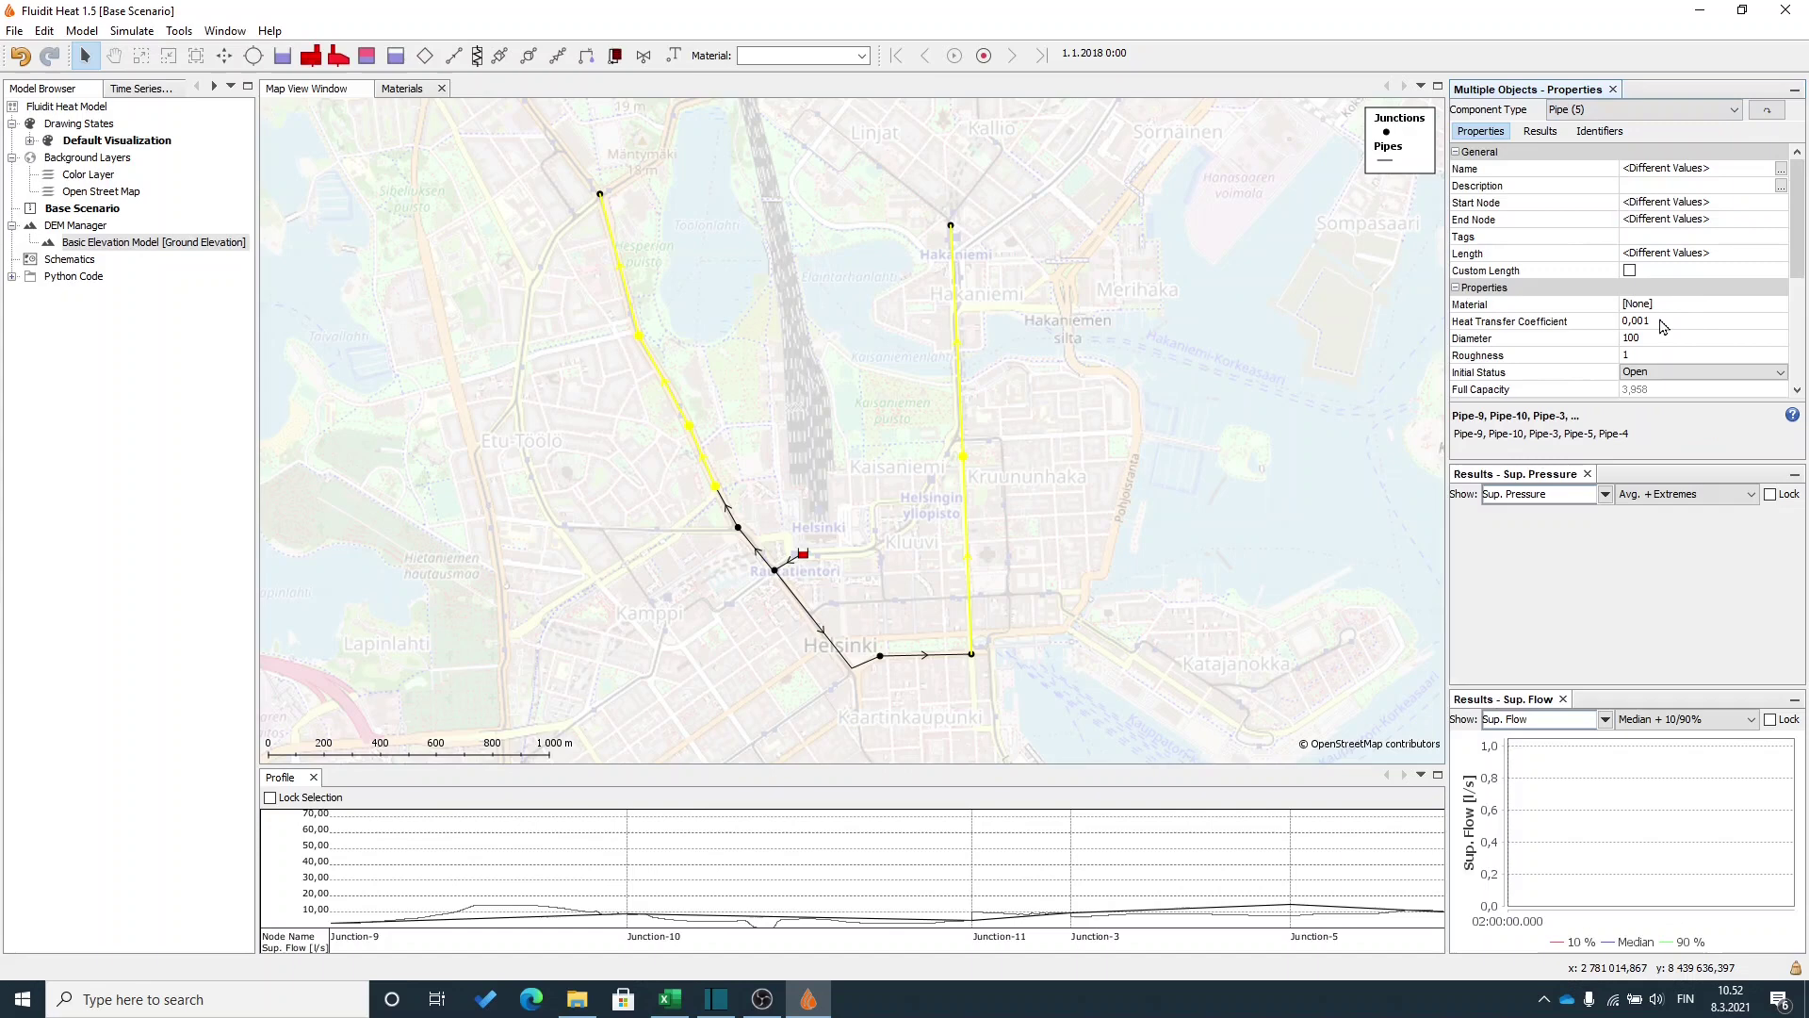
click(1704, 303)
click(1704, 303)
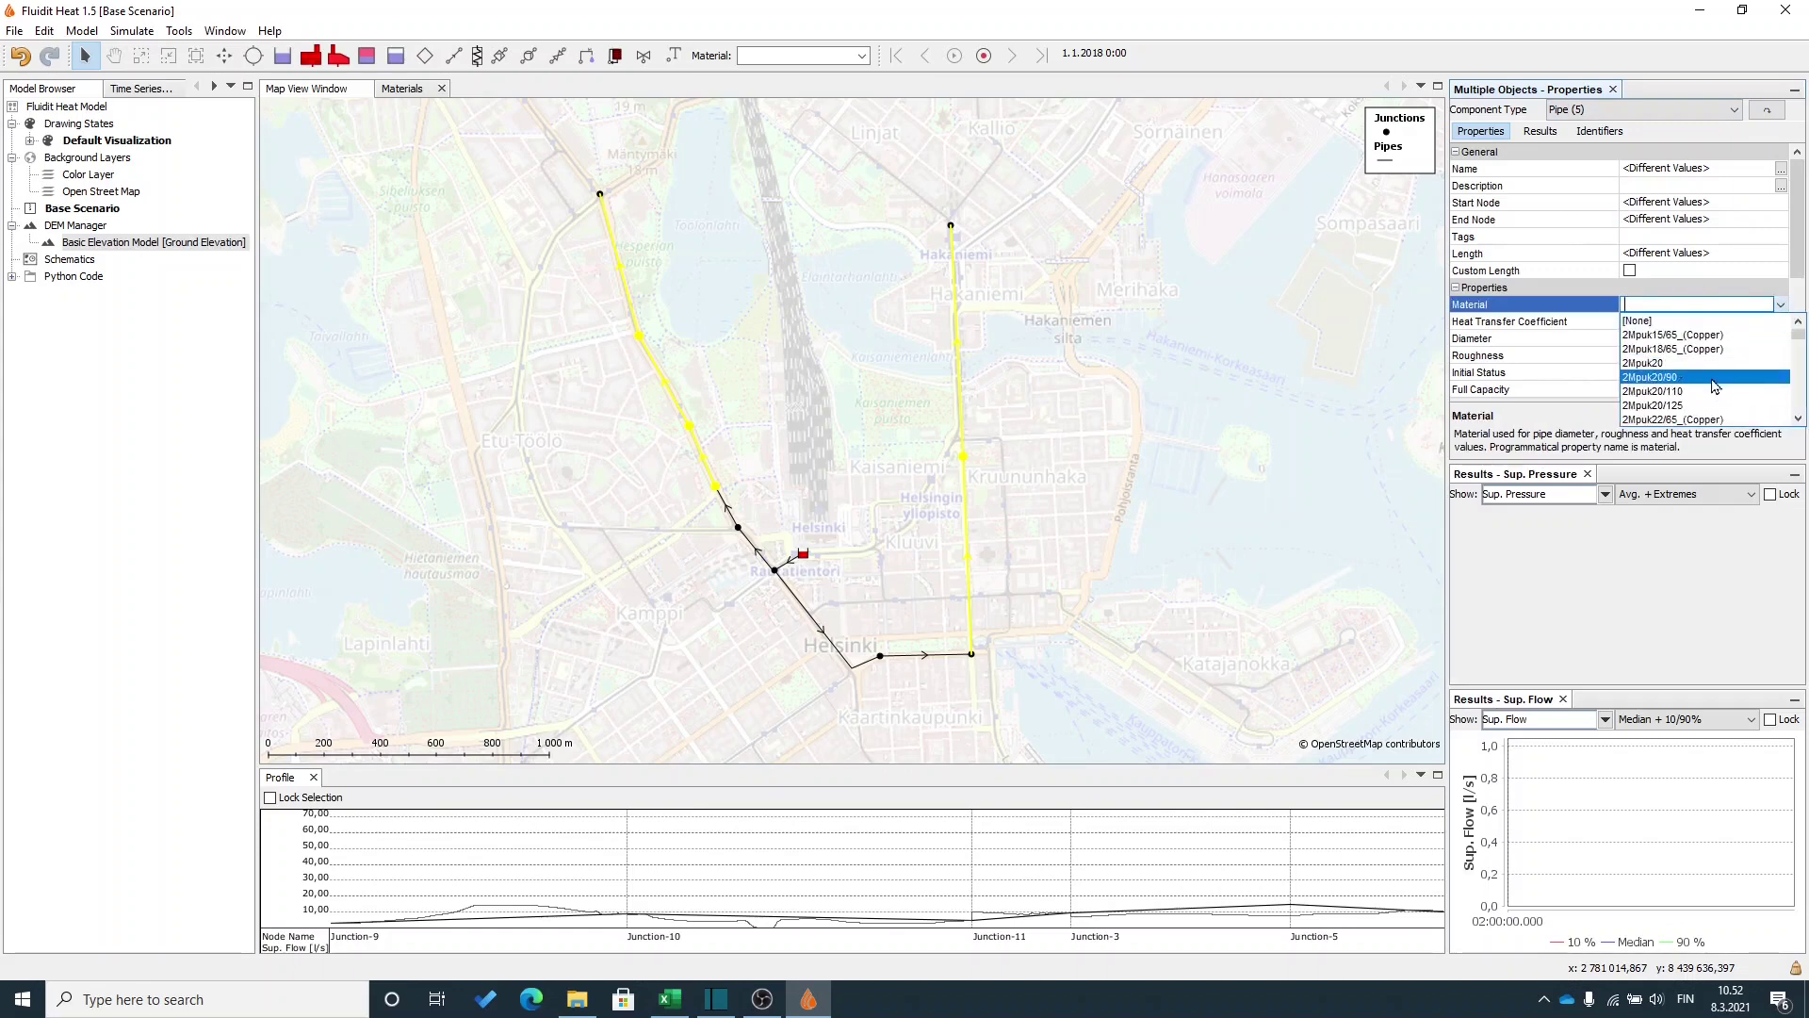
scroll(1706, 377, down, 5)
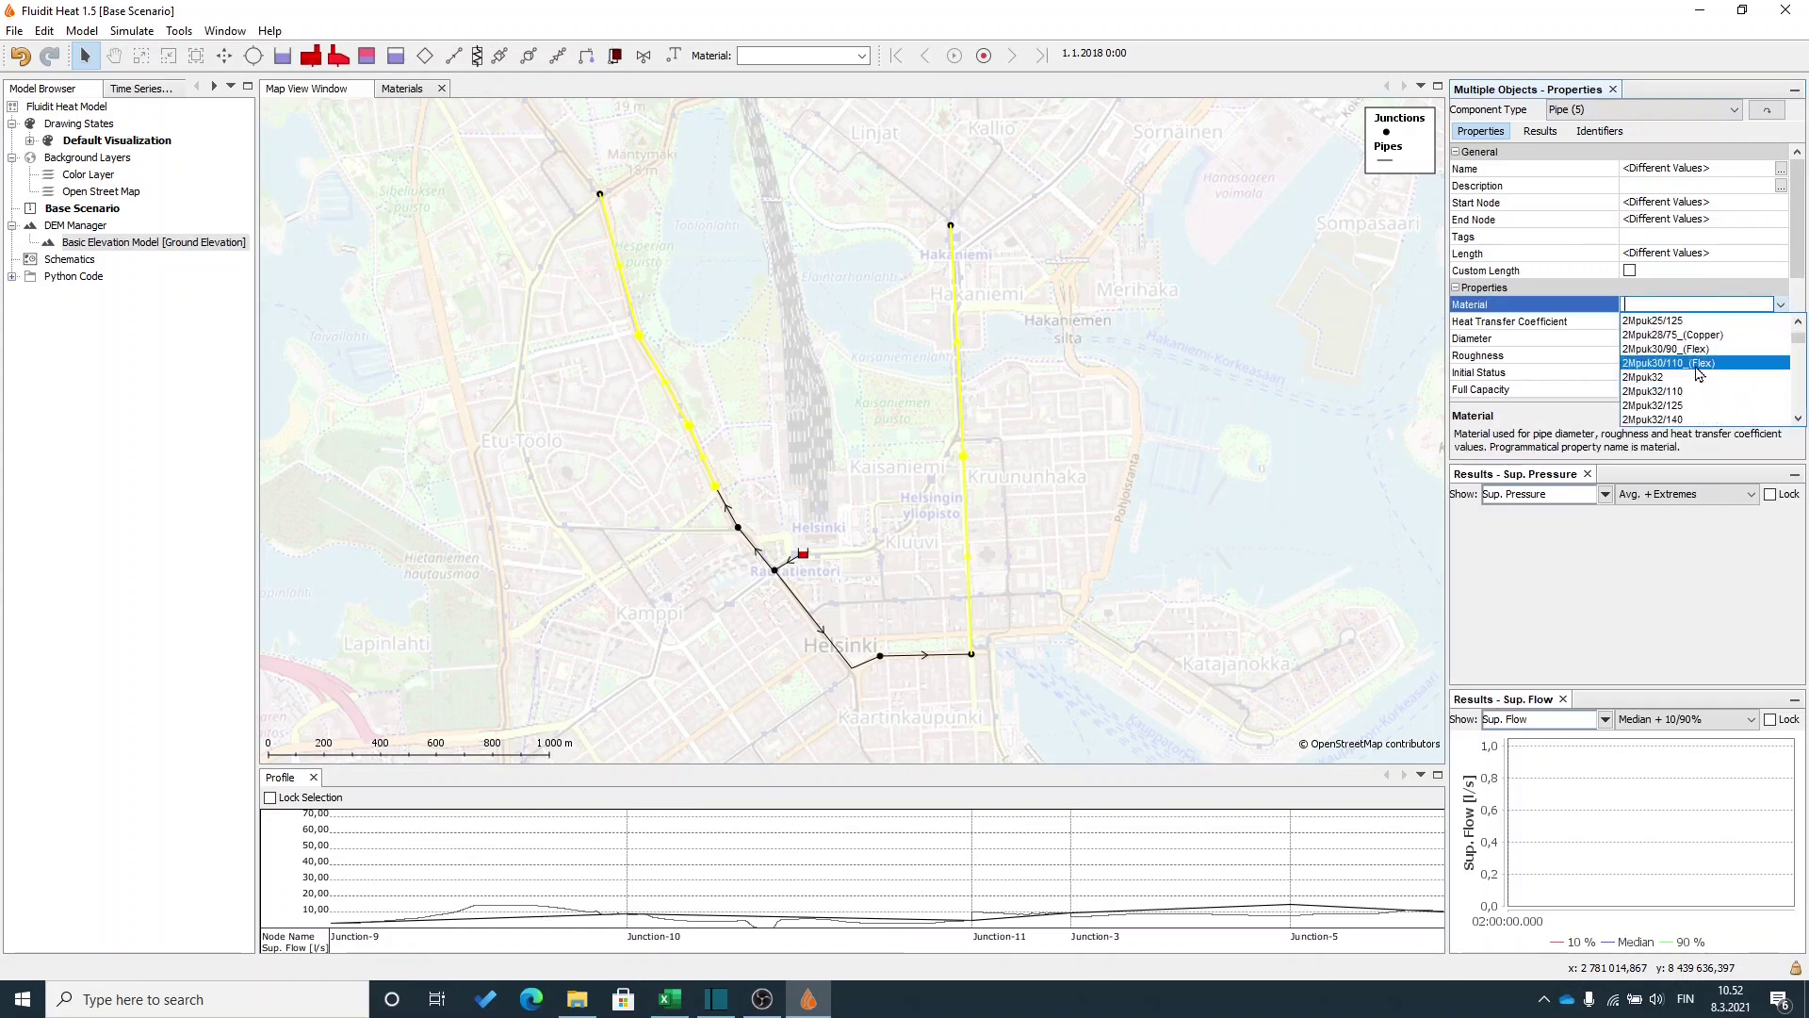
scroll(1696, 377, down, 6)
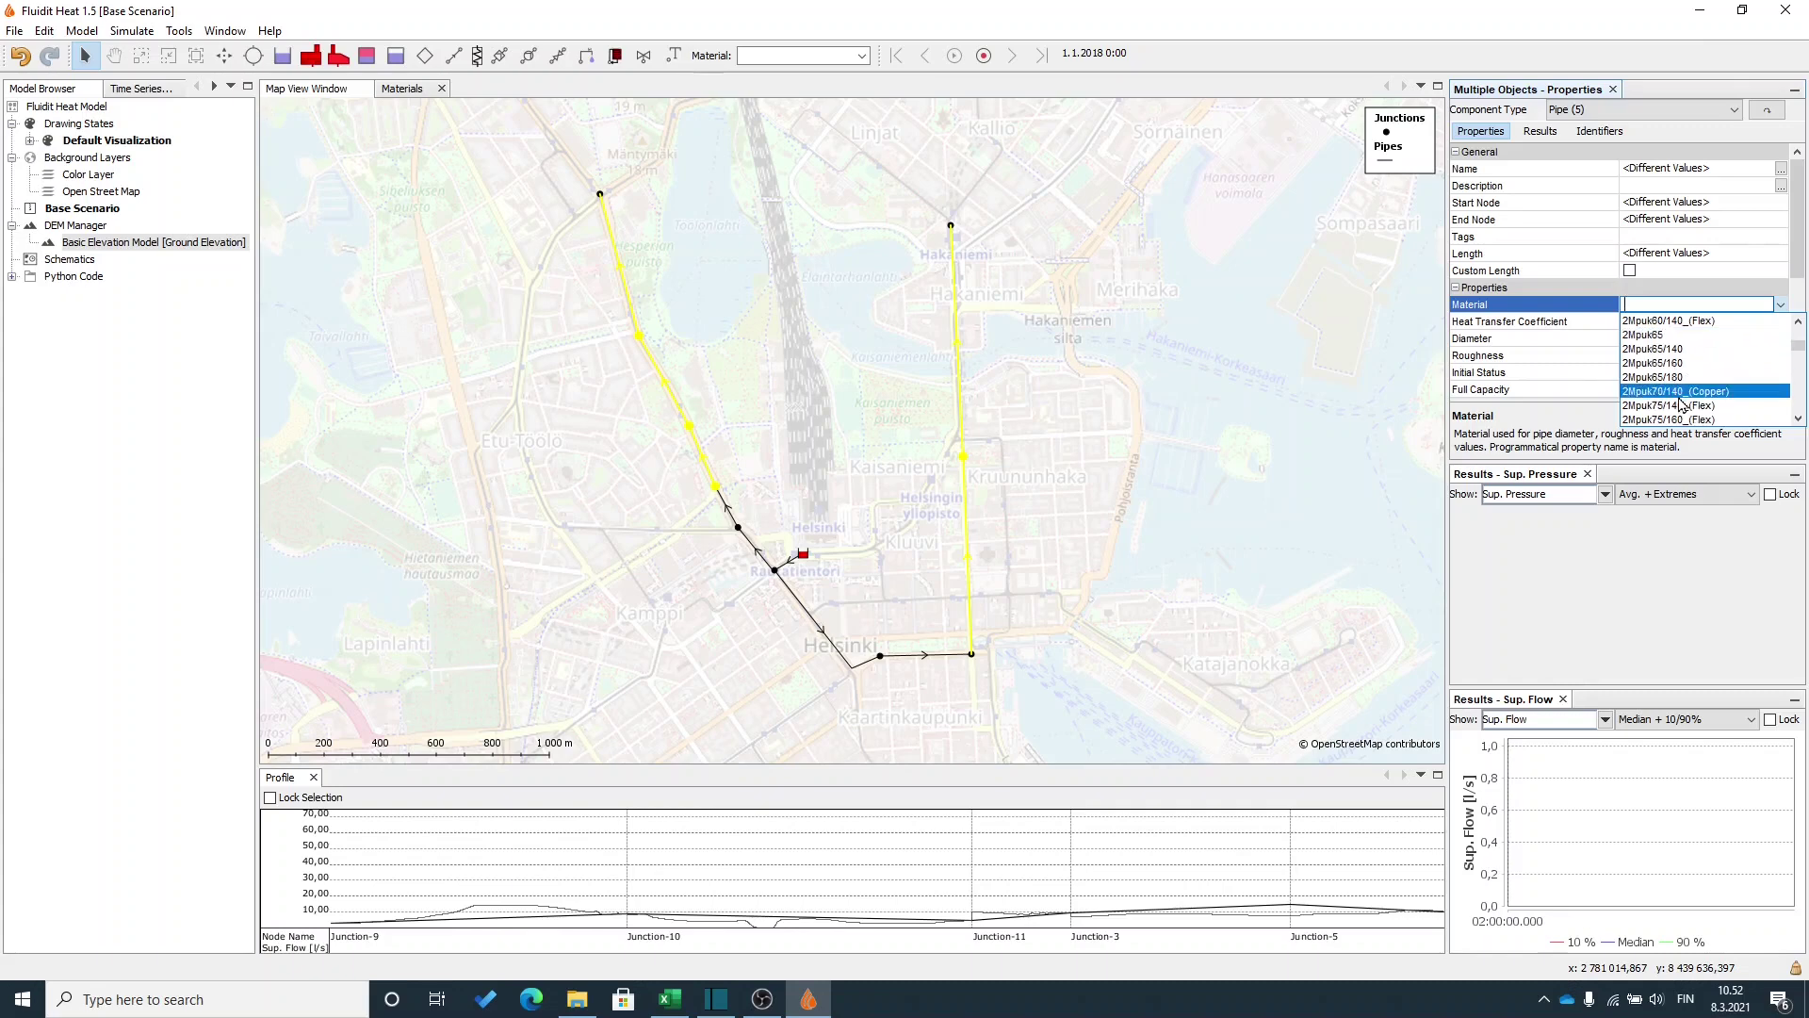
click(1683, 377)
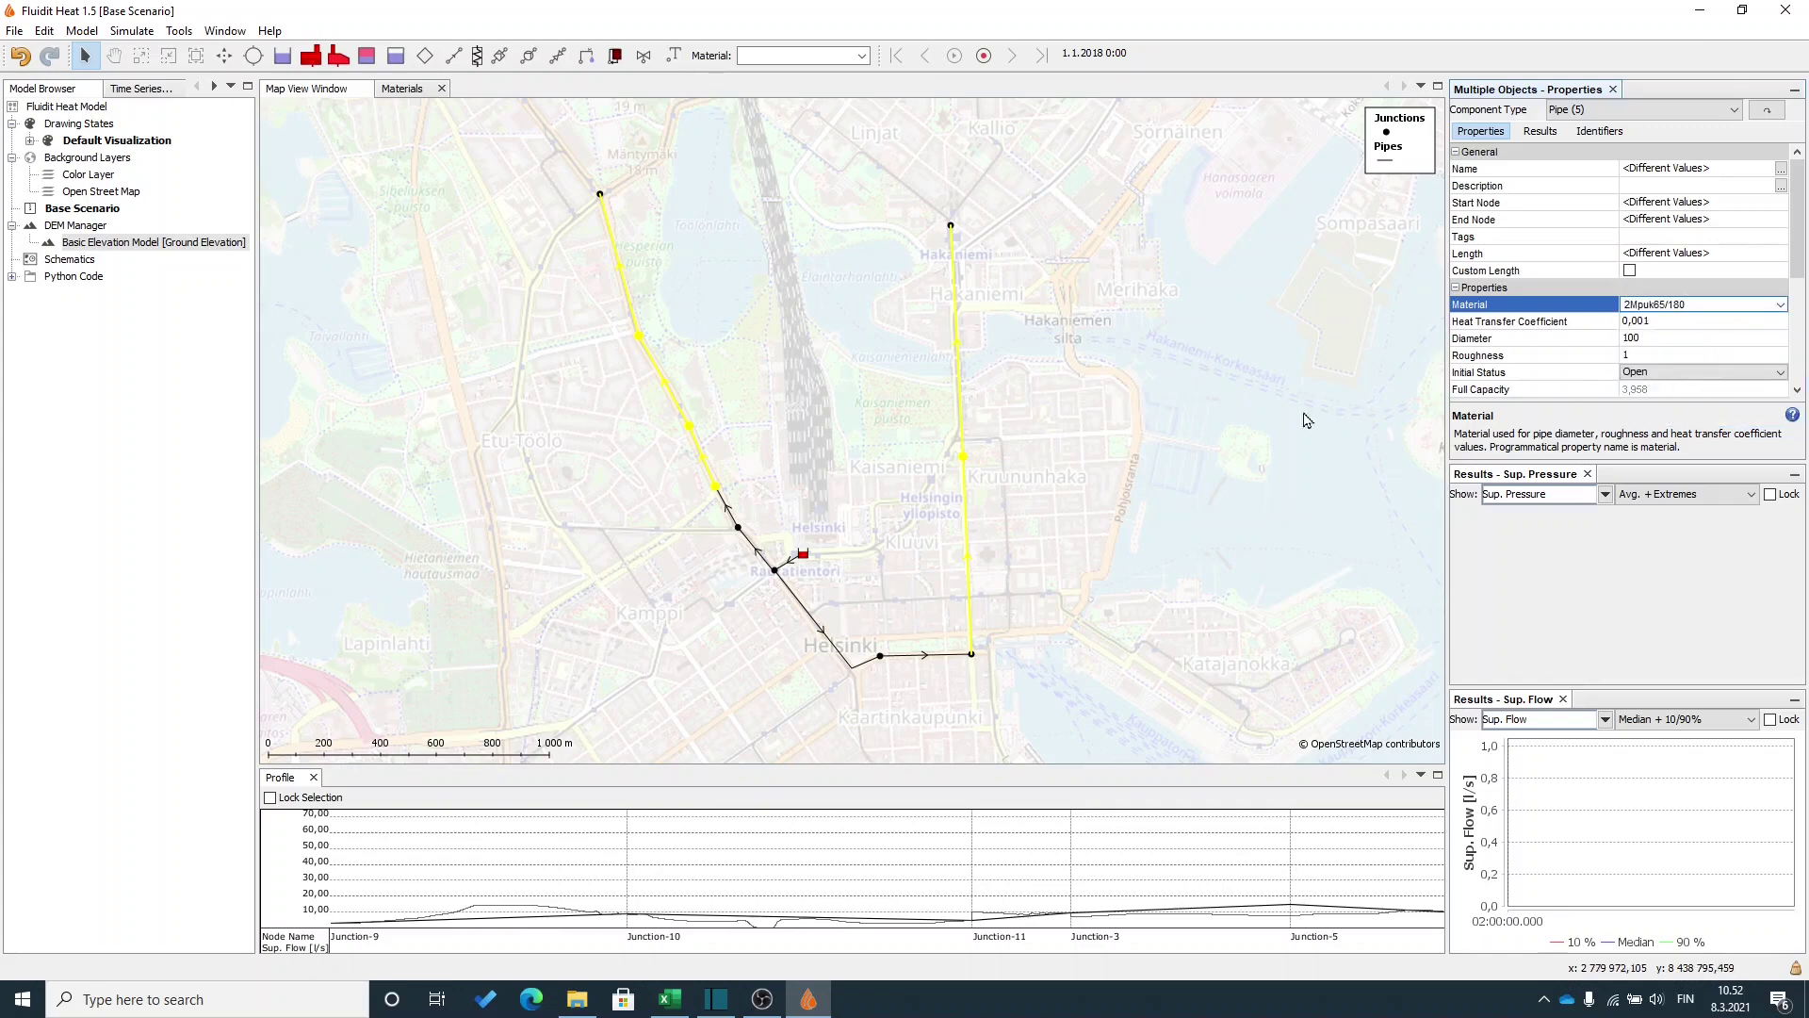
click(1664, 339)
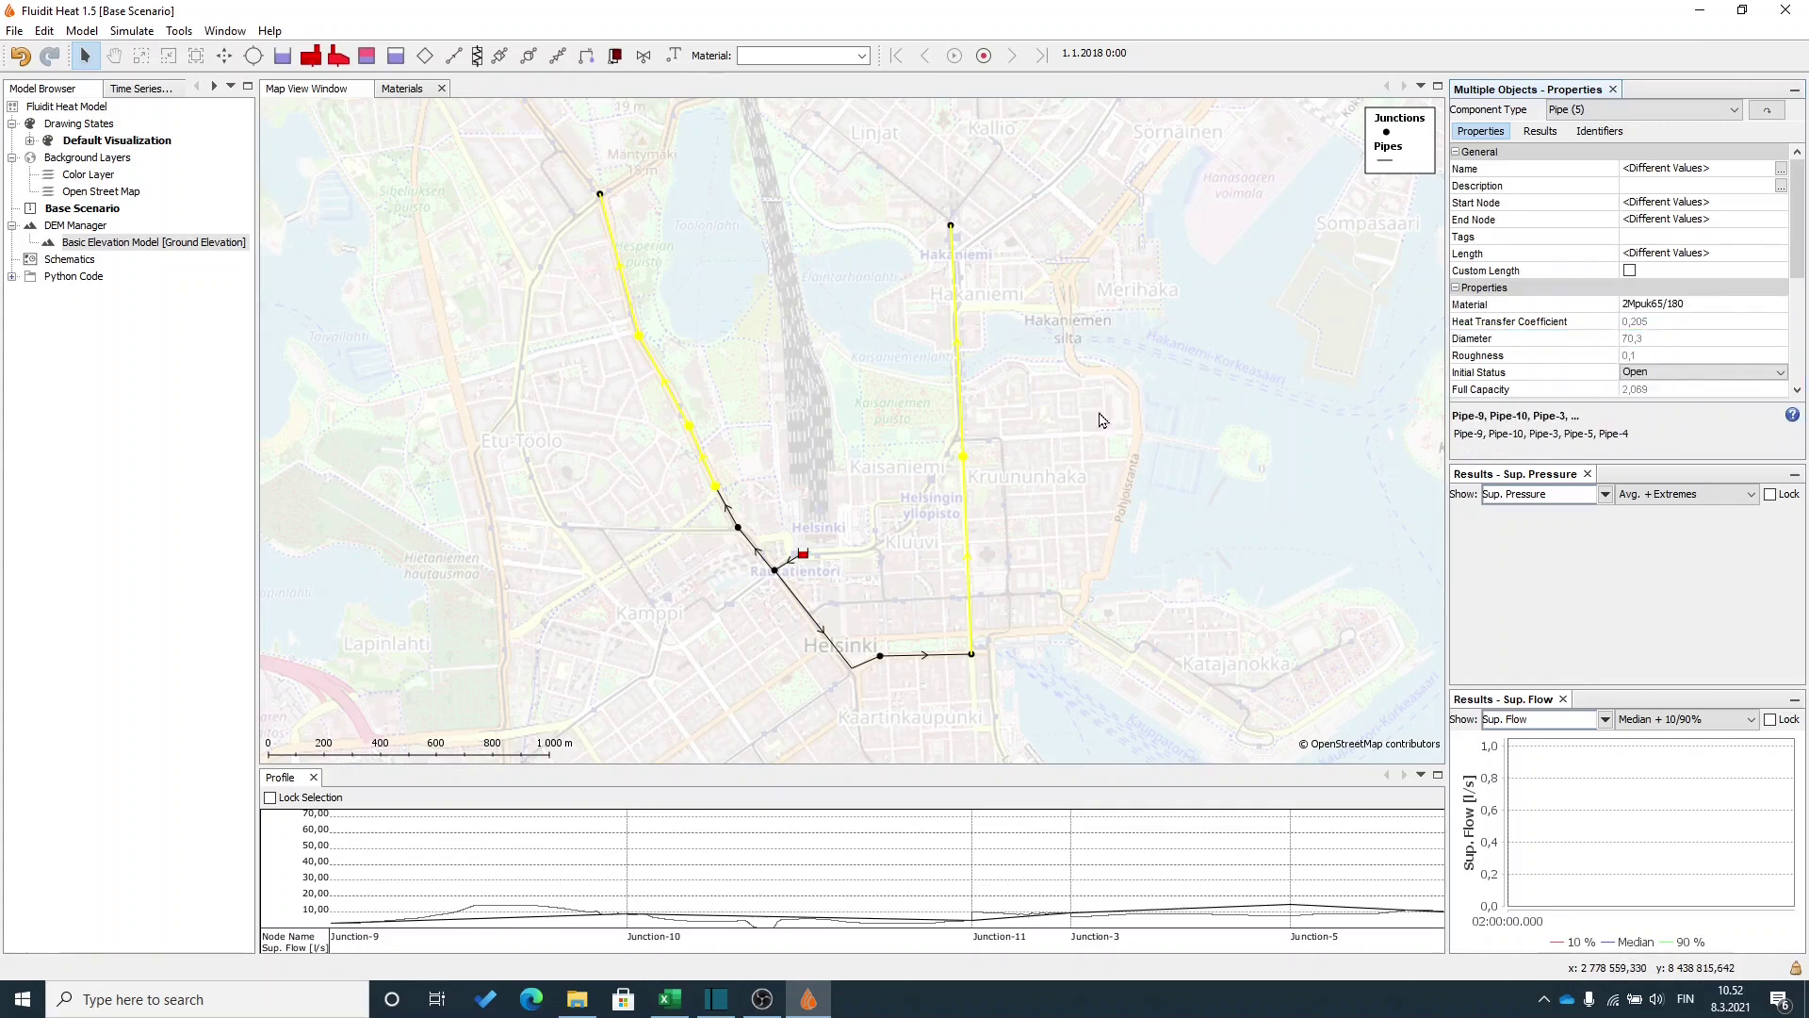
click(868, 476)
scroll(999, 324, down, 1)
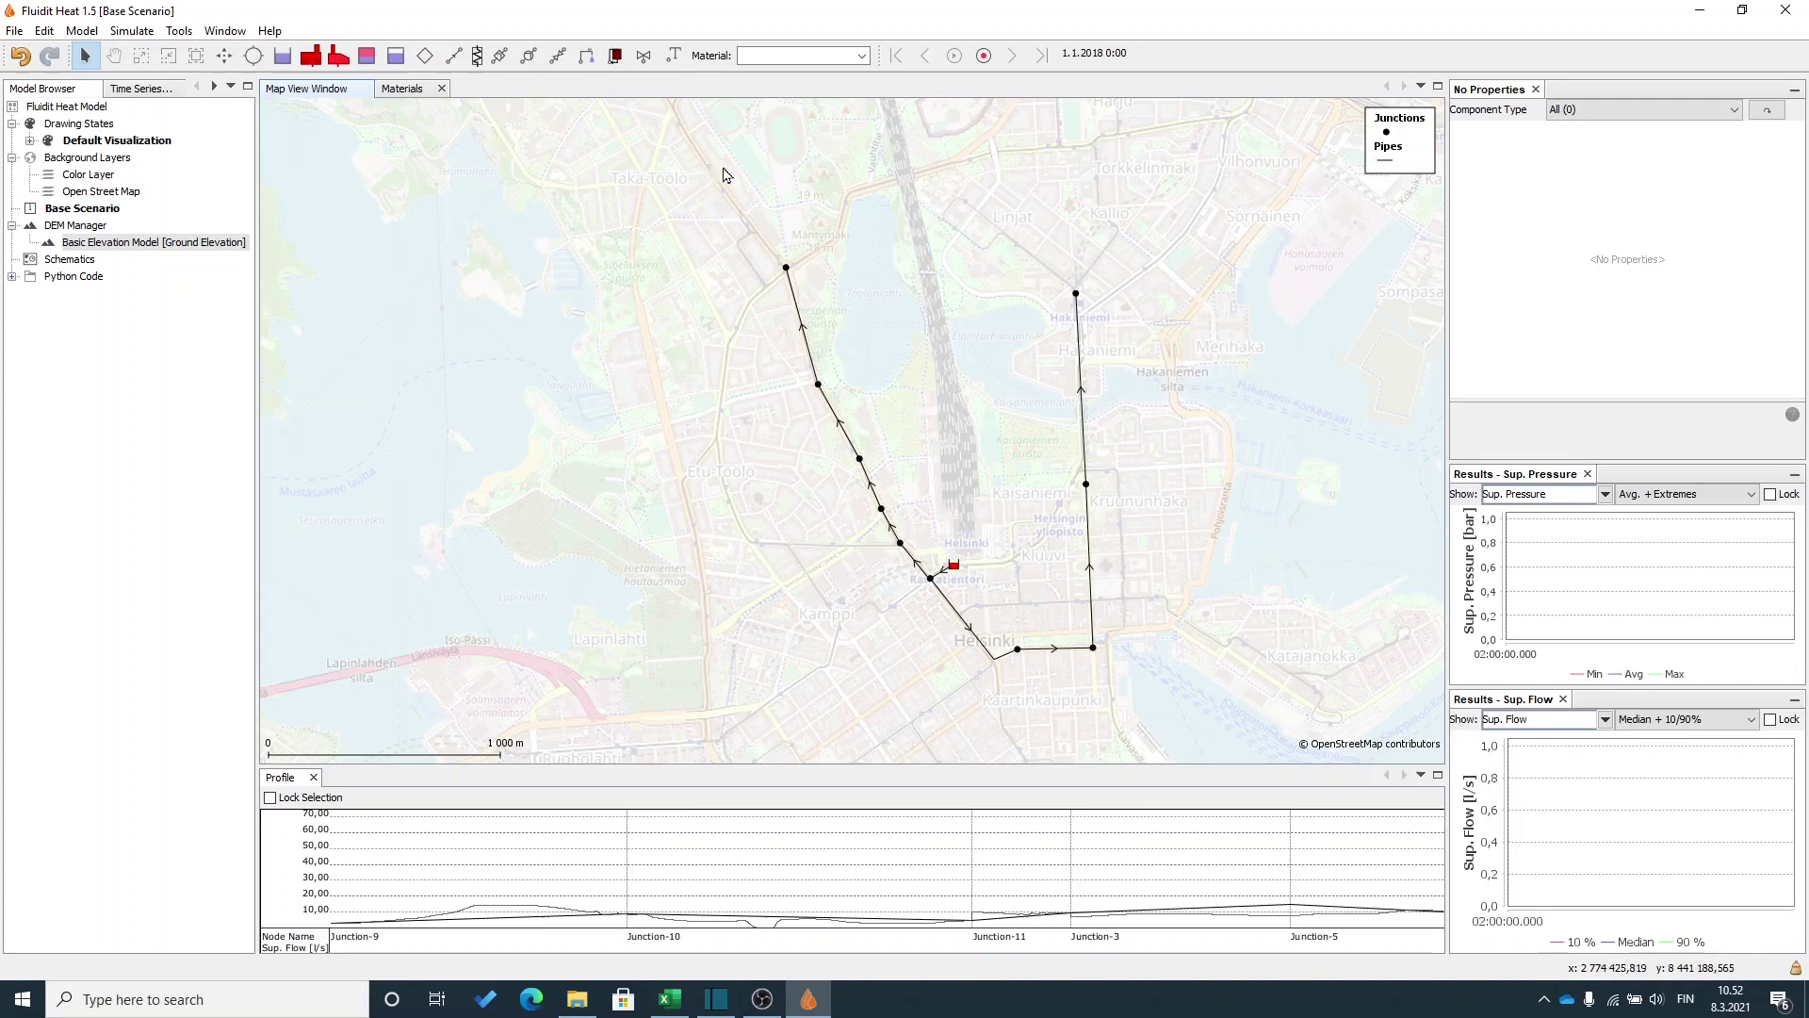
Place seven closed demand points near the northwest, western and Hakaniemi branch ends.
click(595, 56)
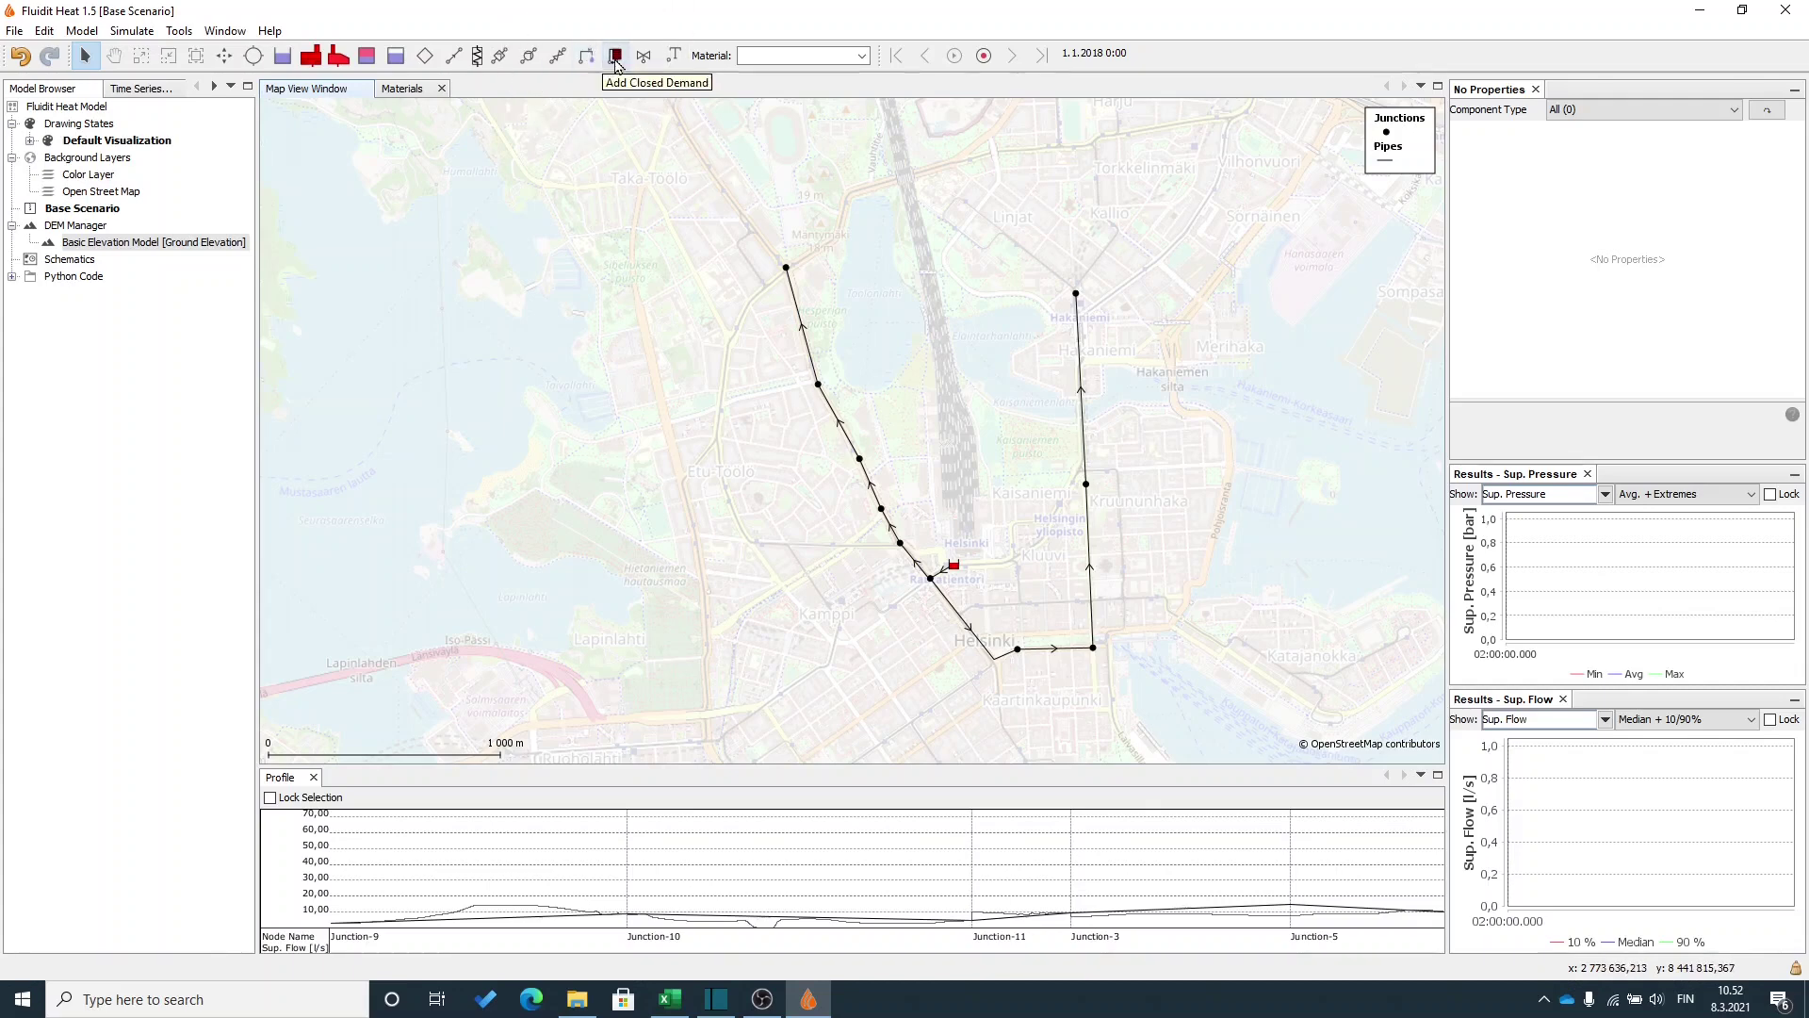
click(616, 57)
drag(916, 342, 911, 384)
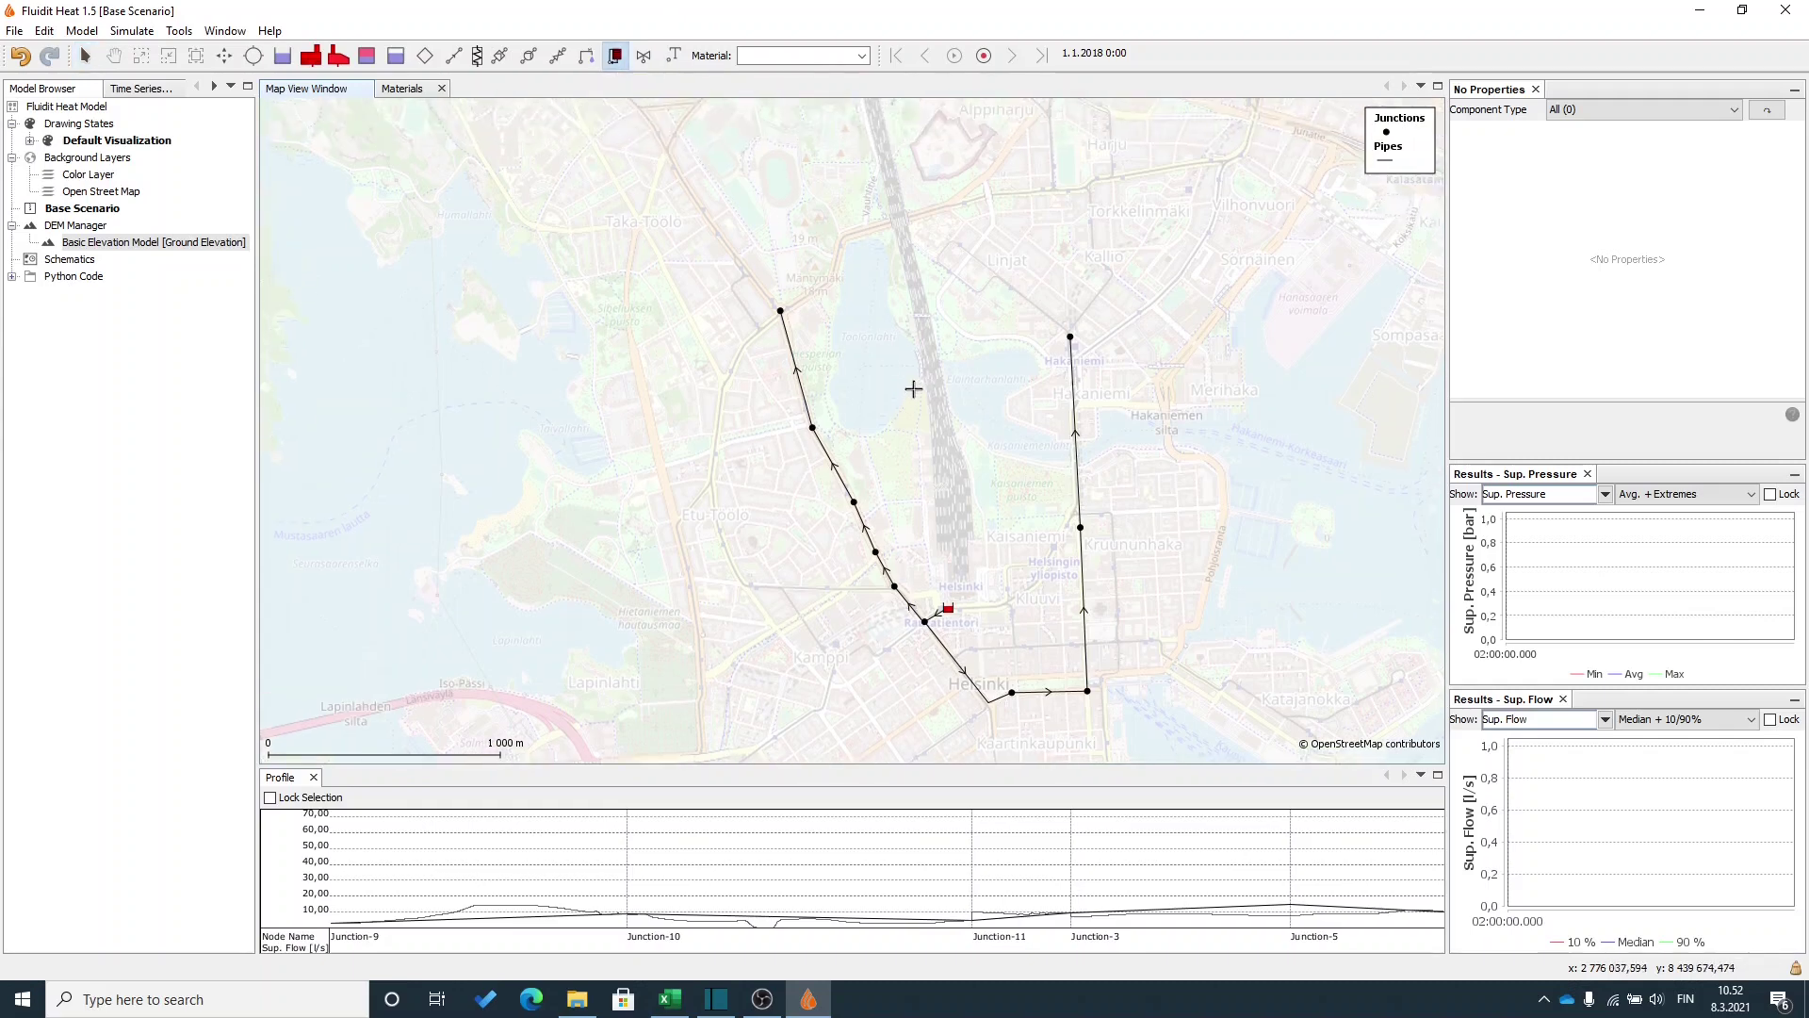
click(748, 307)
click(791, 289)
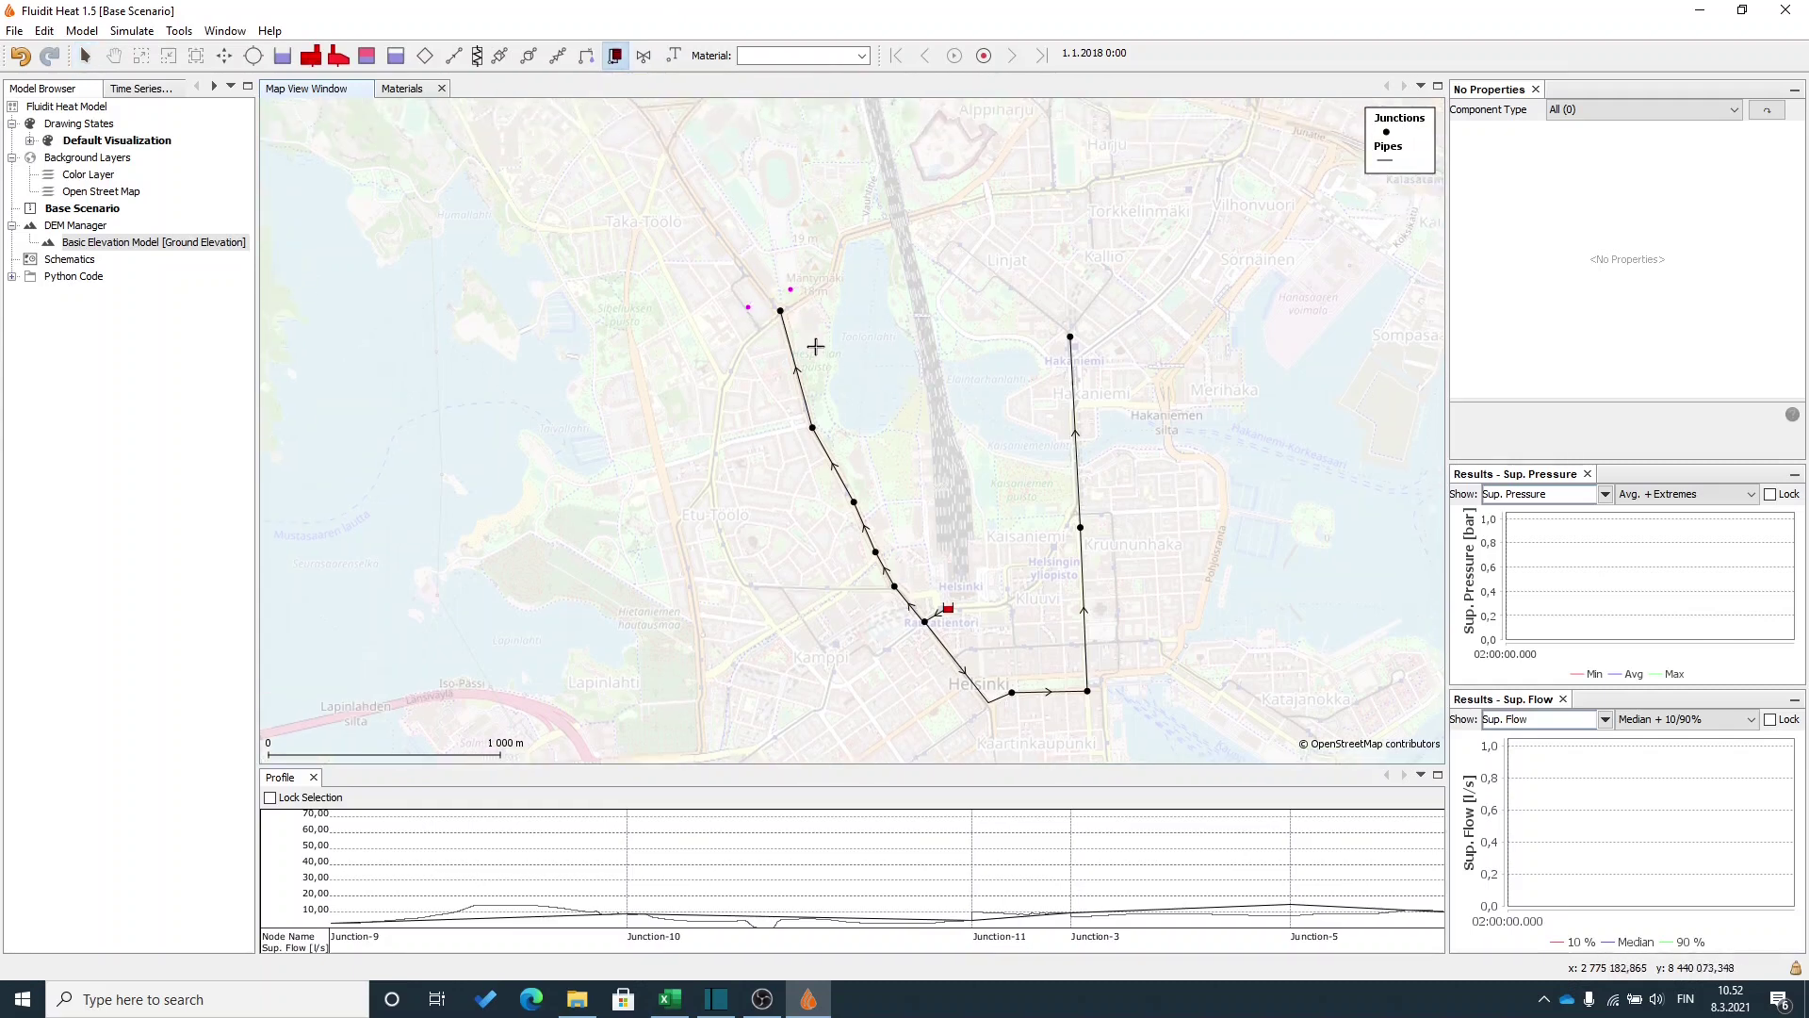
click(777, 435)
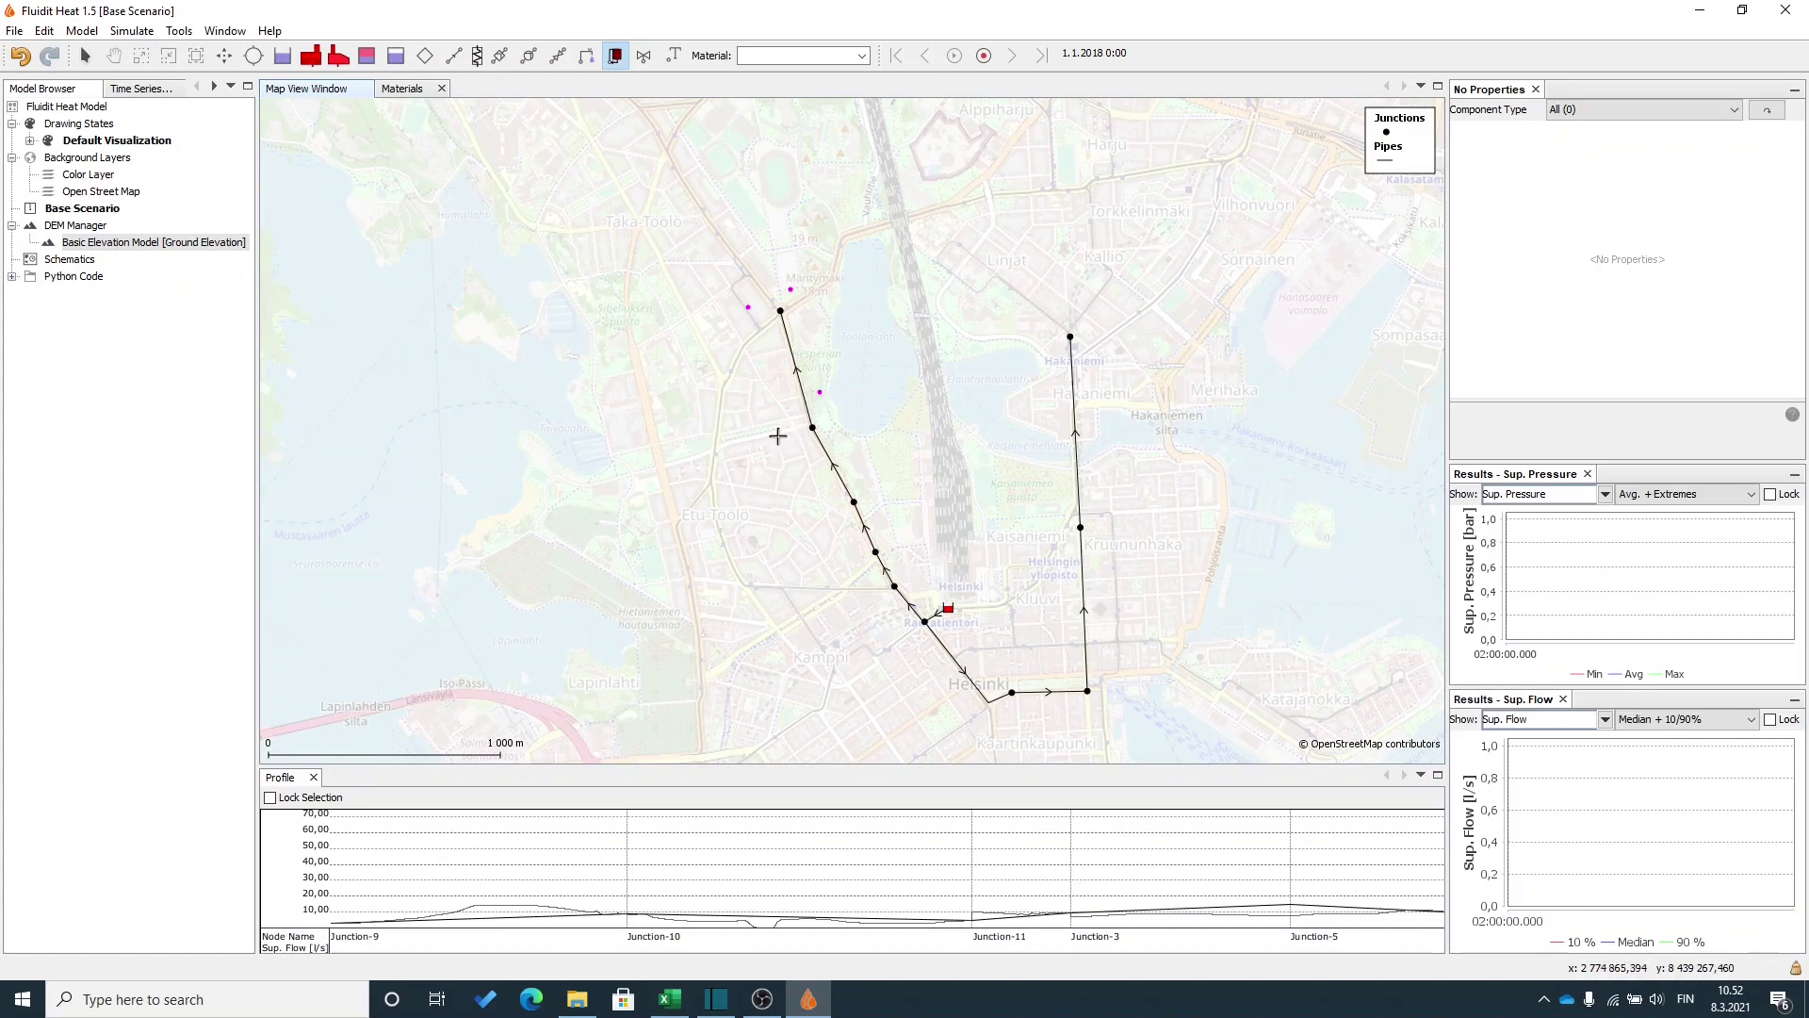
click(1049, 341)
click(1053, 316)
click(1094, 313)
click(1095, 355)
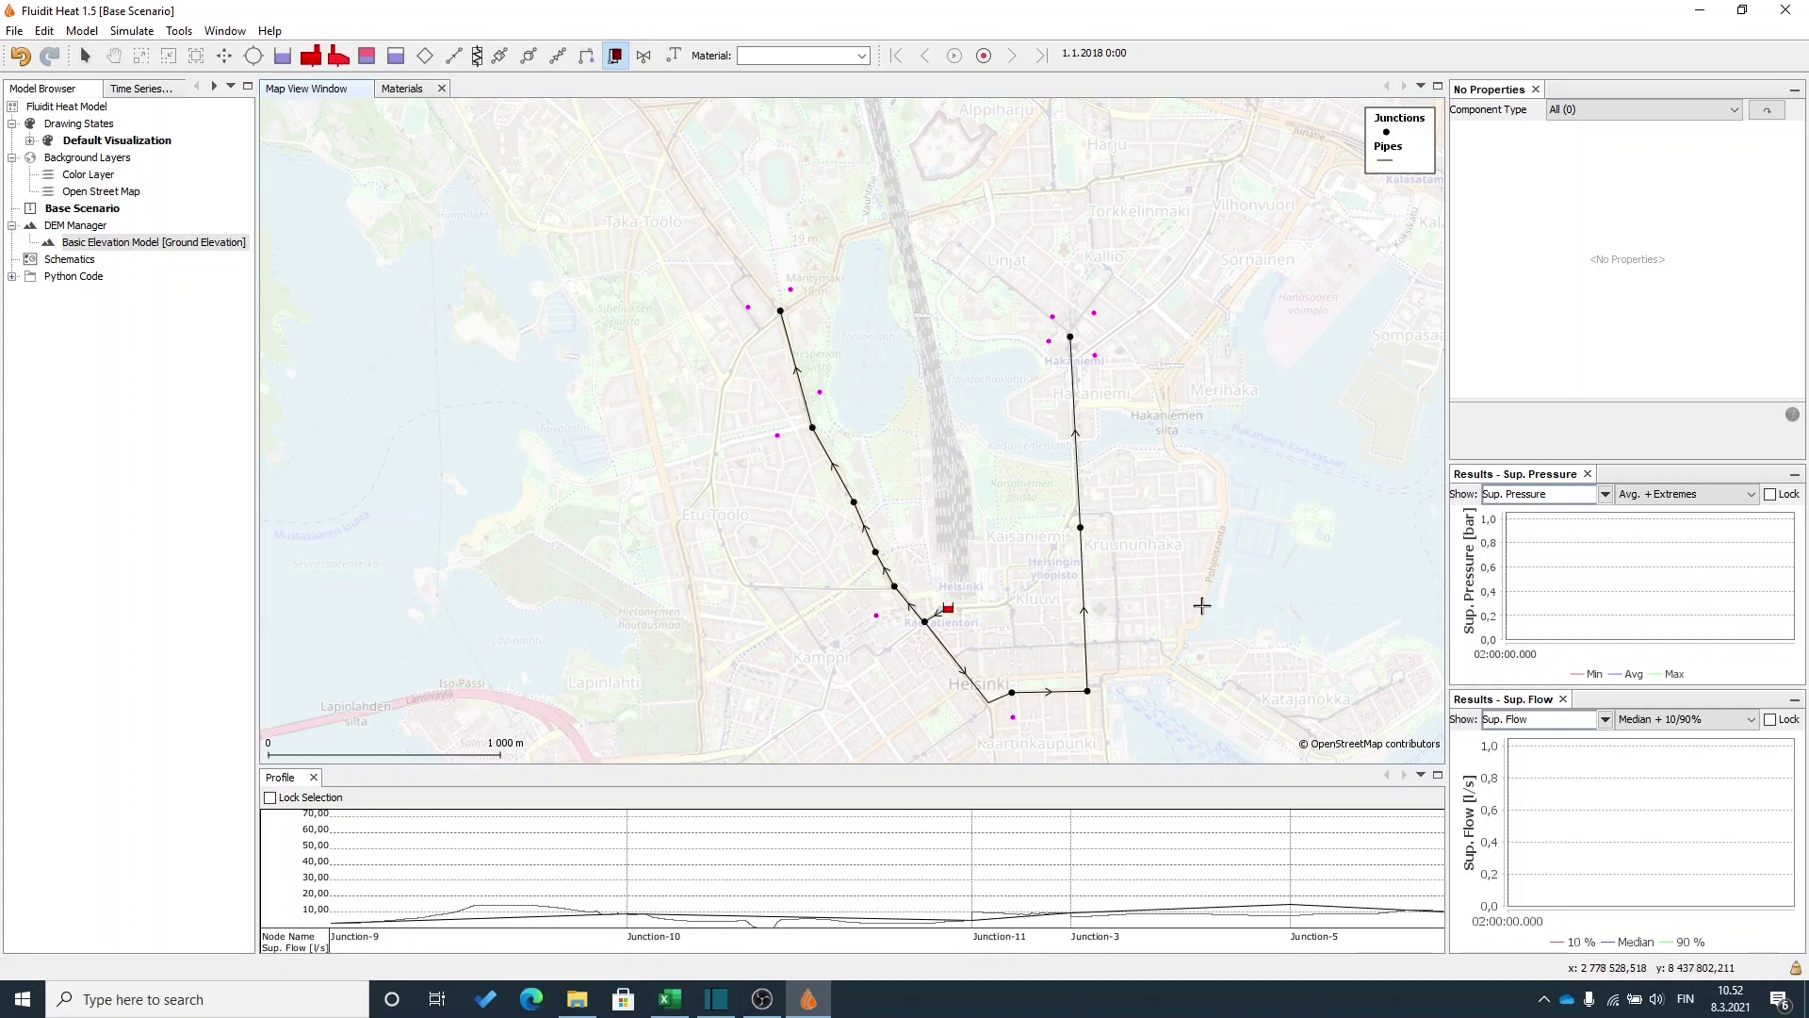
Return to selection mode, inspect one demand point's properties, then deselect it.
scroll(1201, 598, down, 1)
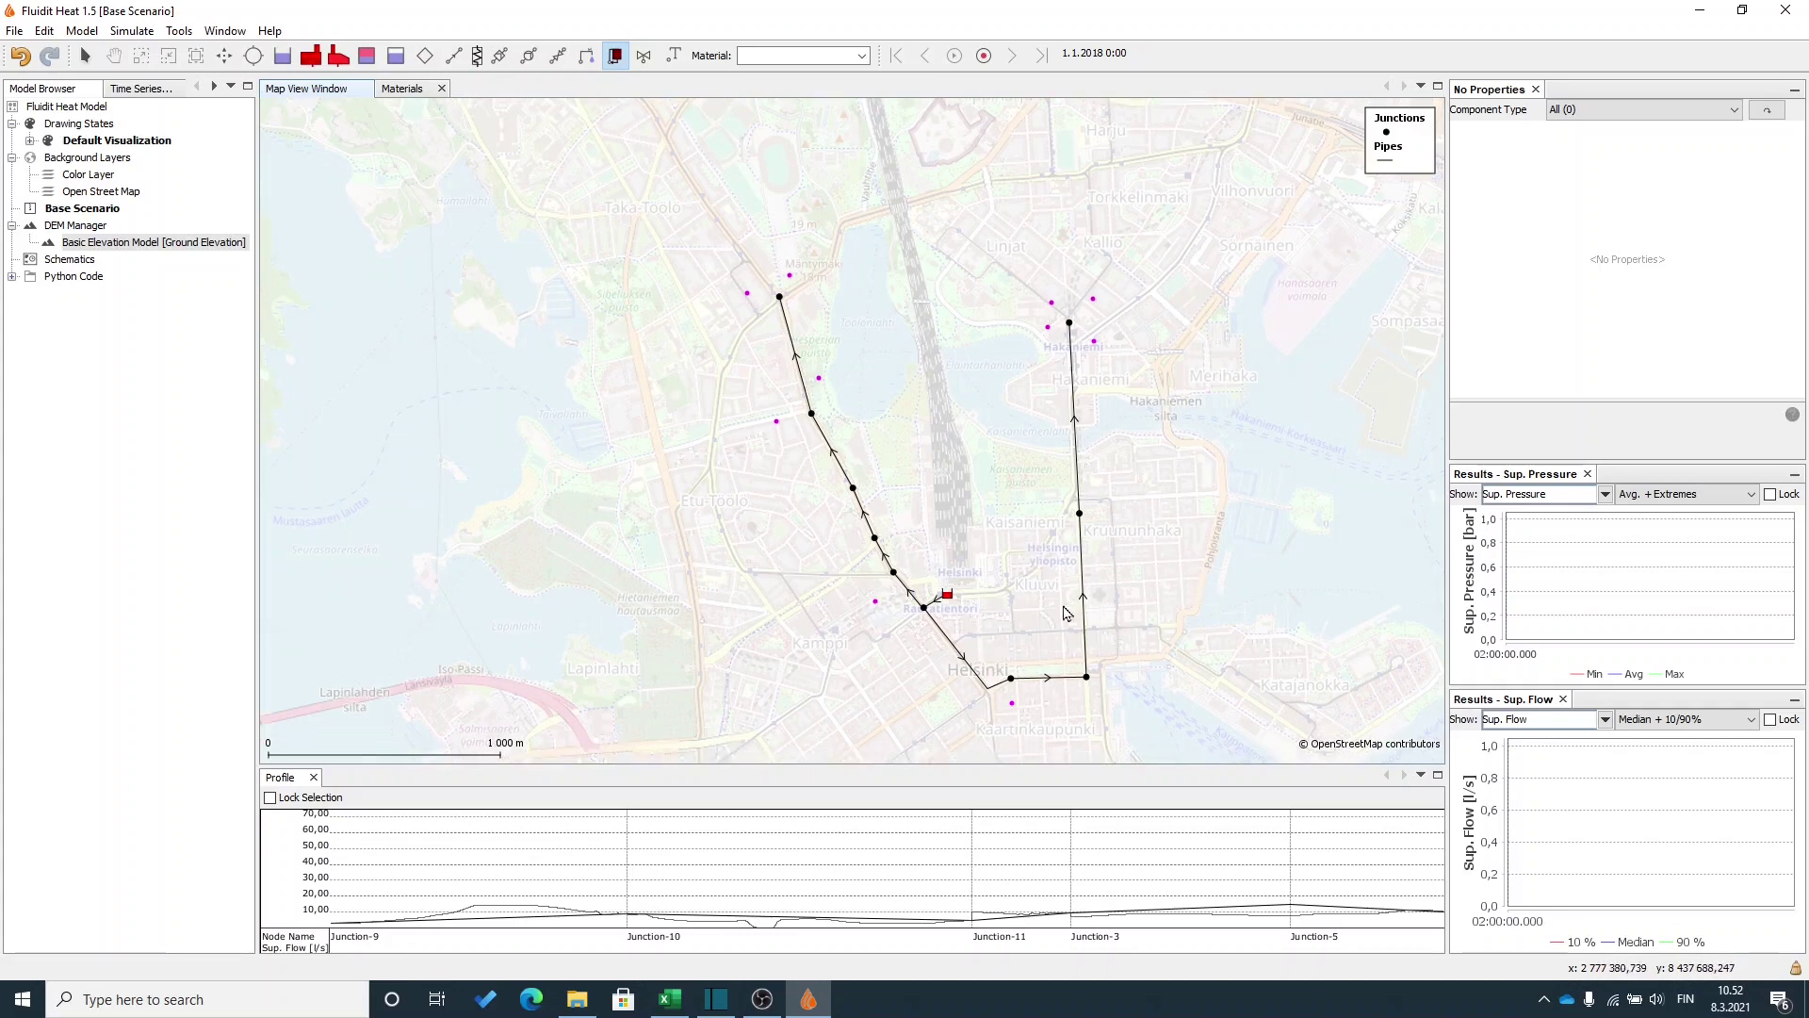
key(Escape)
click(875, 602)
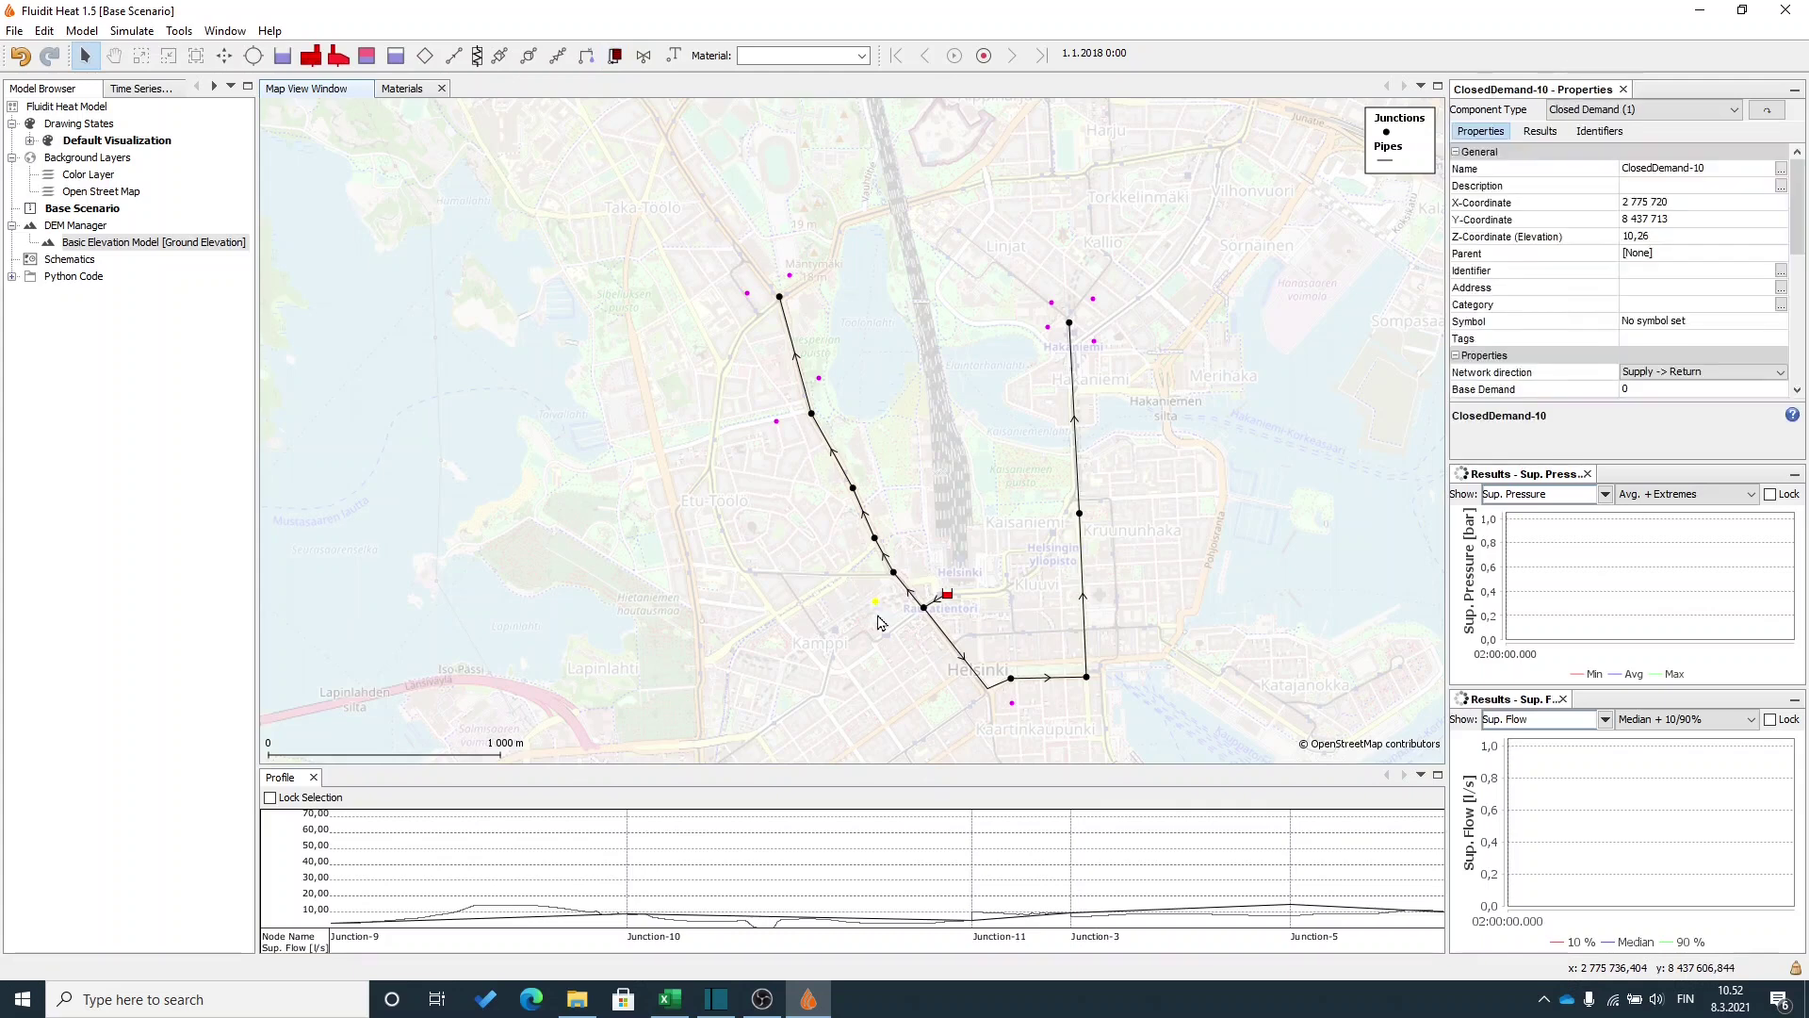
scroll(1195, 589, down, 1)
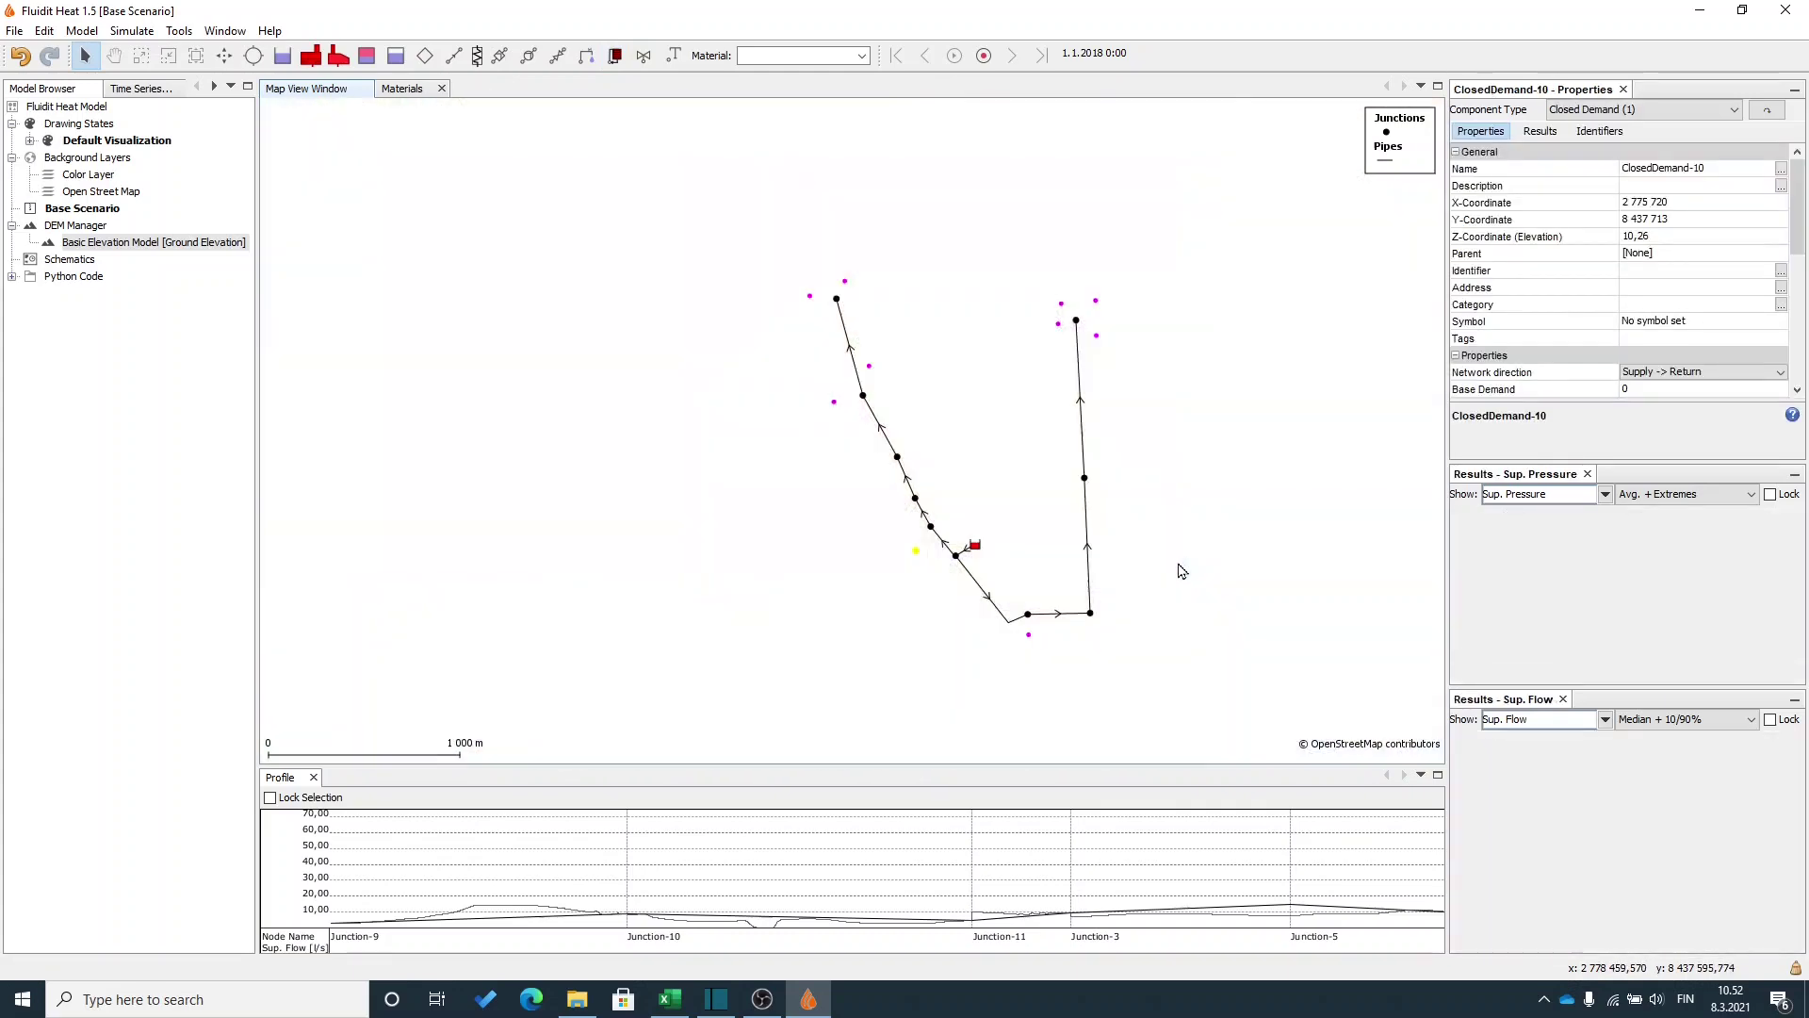
click(1179, 569)
drag(1118, 374, 1087, 371)
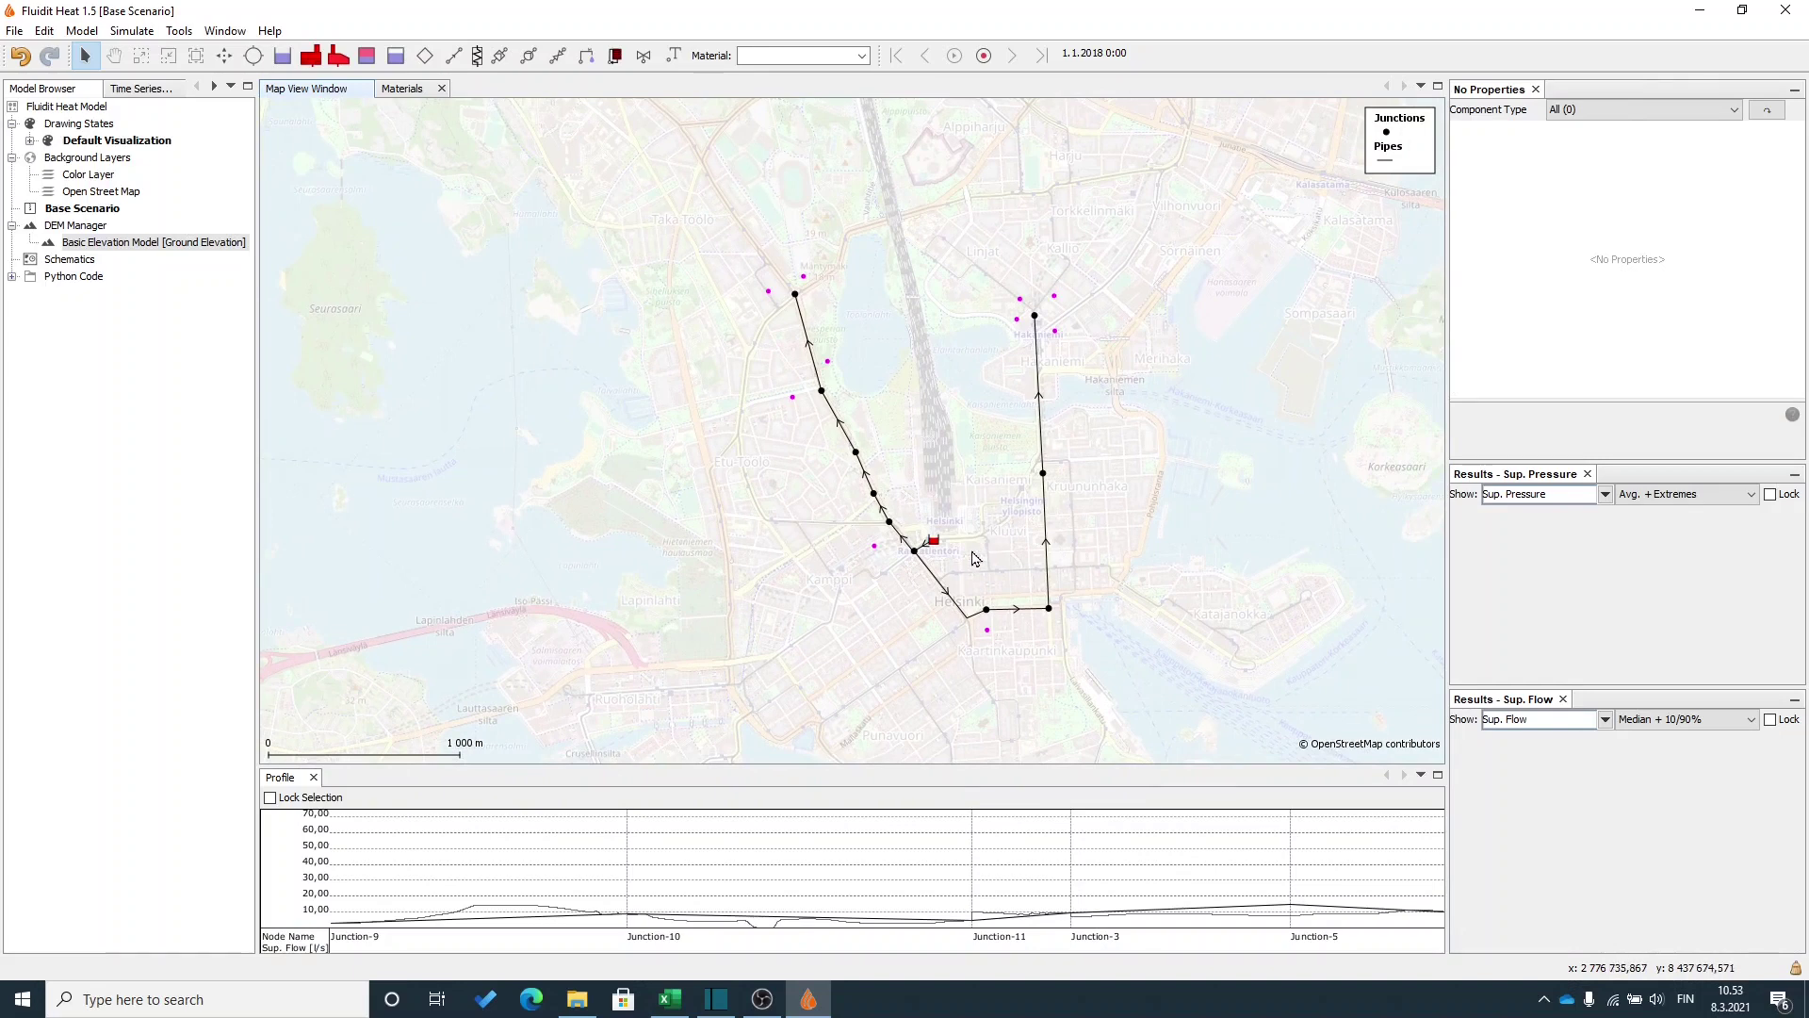
Inspect several placed demands, including ClosedDemand-2 with base demand 0 and Supply -> Return direction.
click(874, 545)
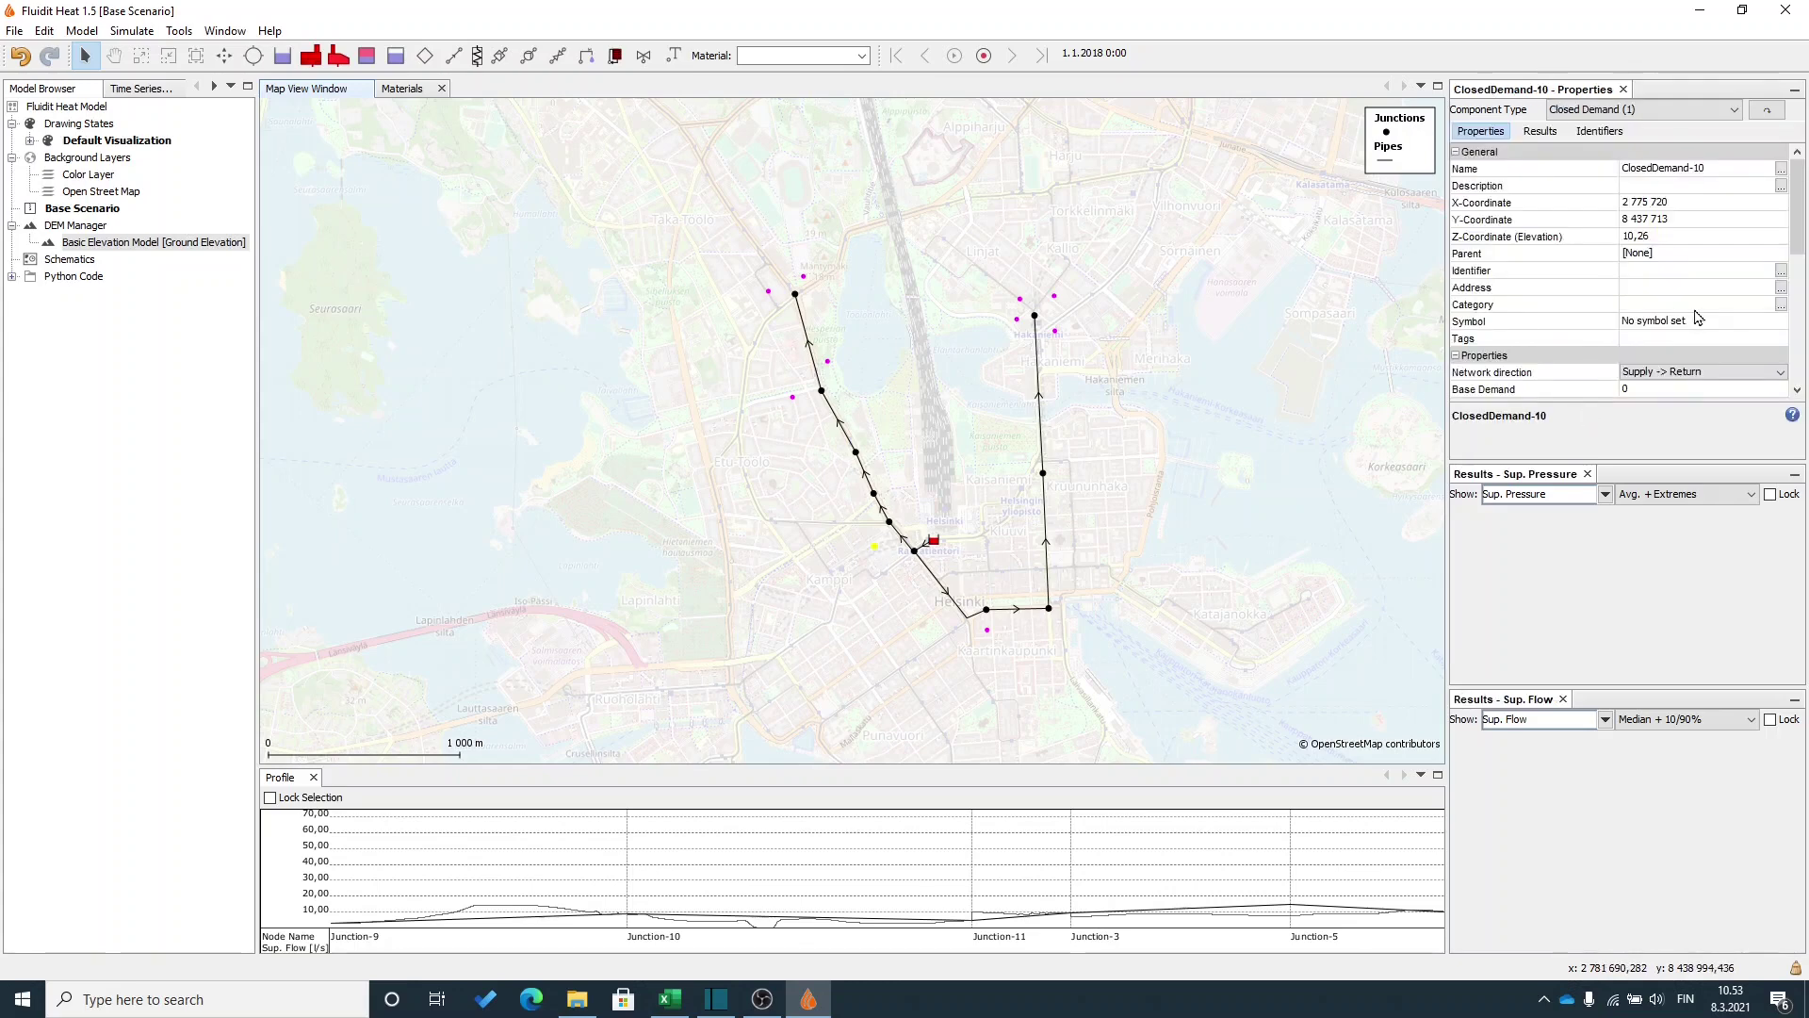
scroll(1693, 328, down, 3)
scroll(1694, 330, down, 1)
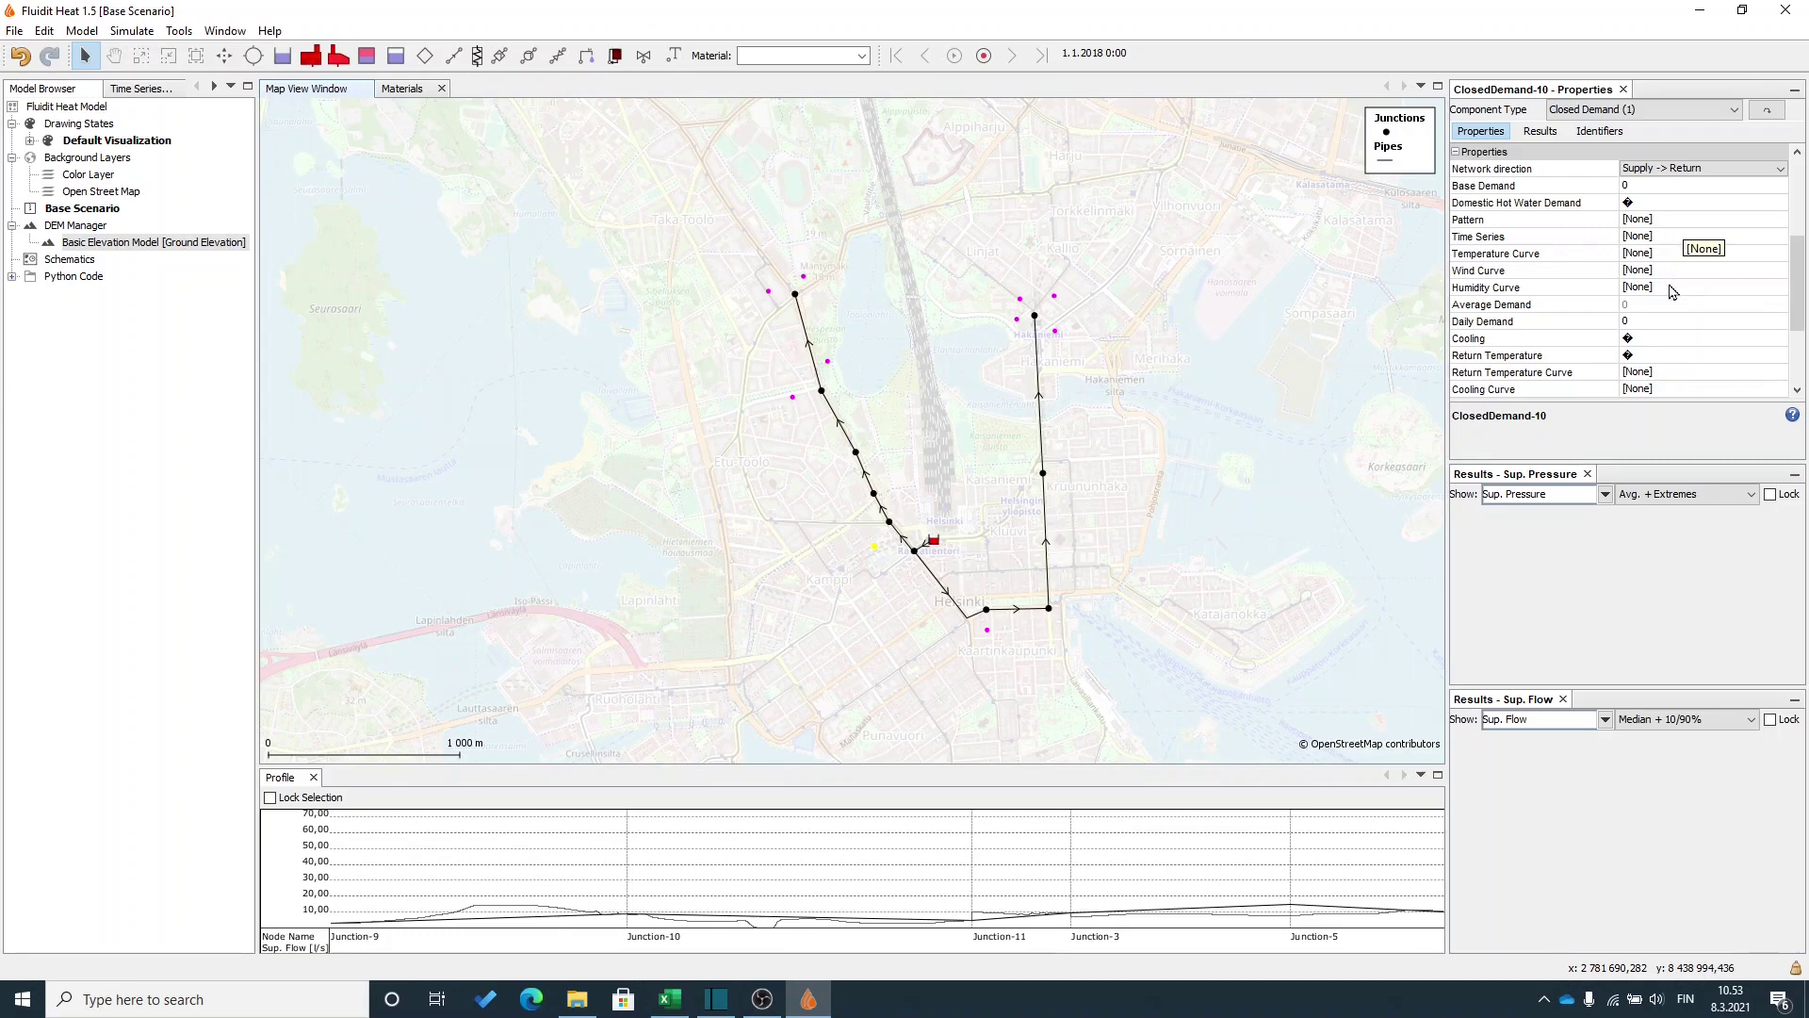
scroll(1673, 345, down, 1)
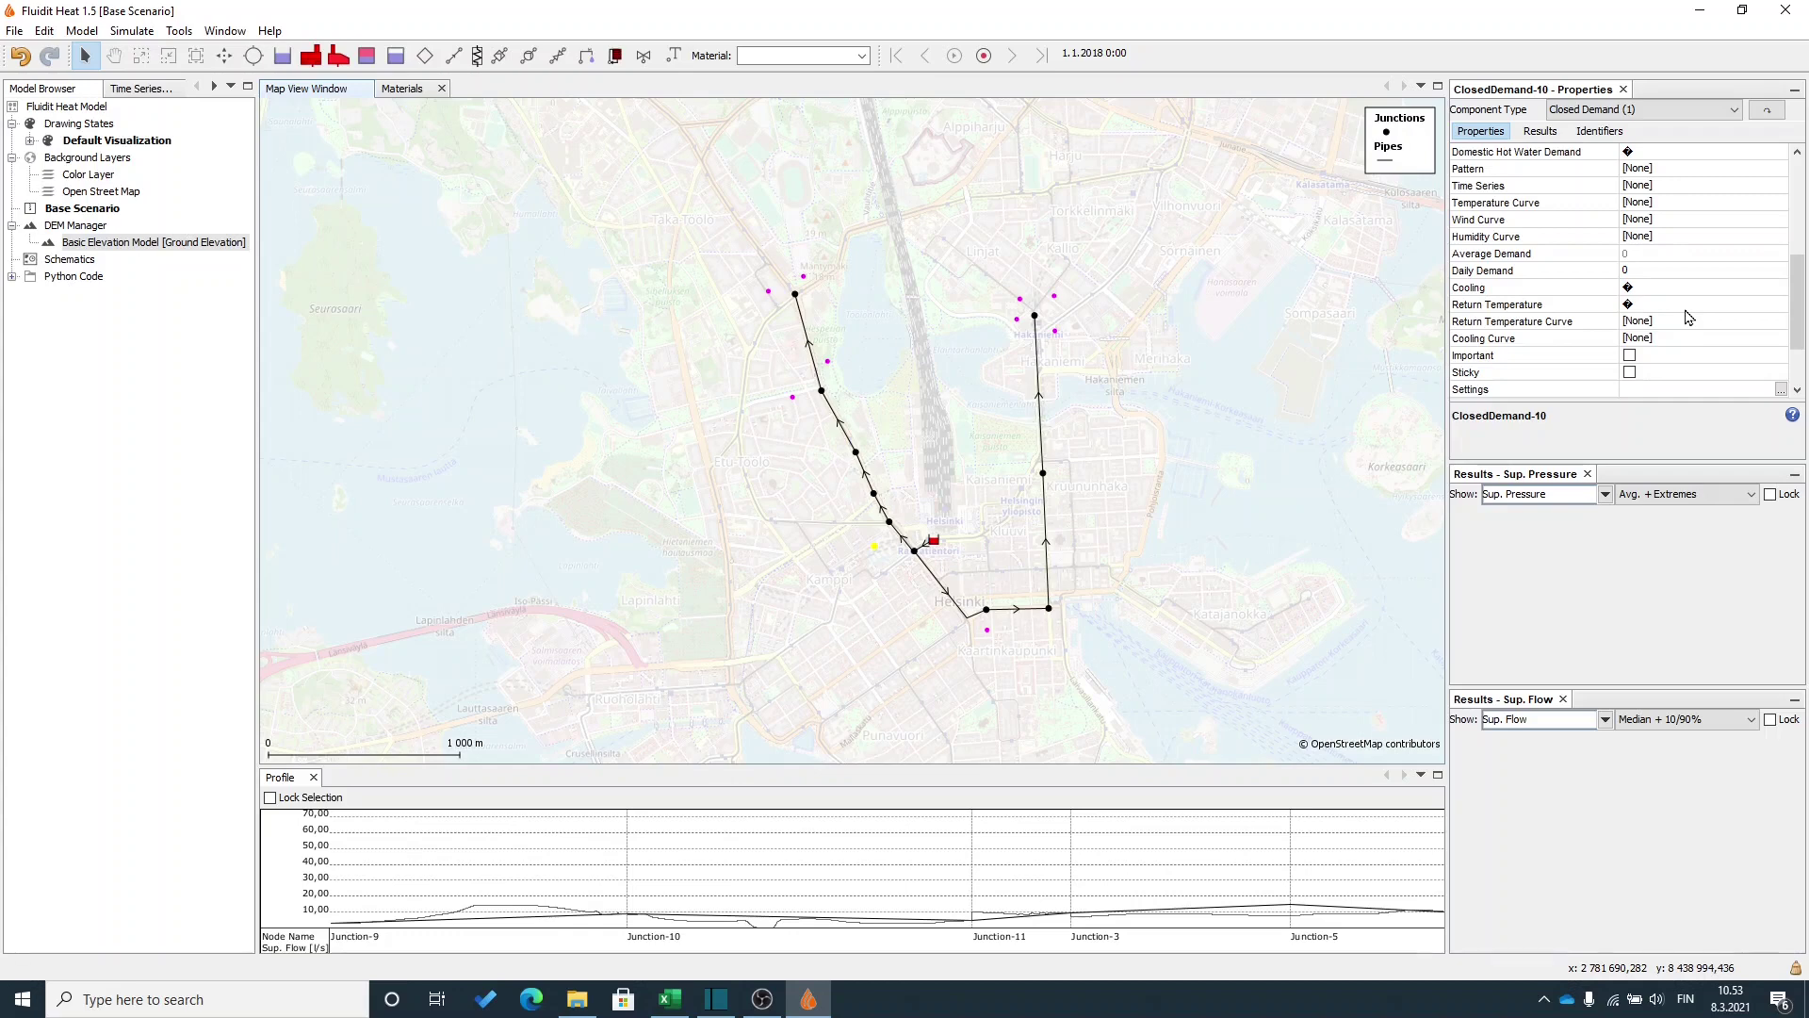
scroll(1688, 317, down, 1)
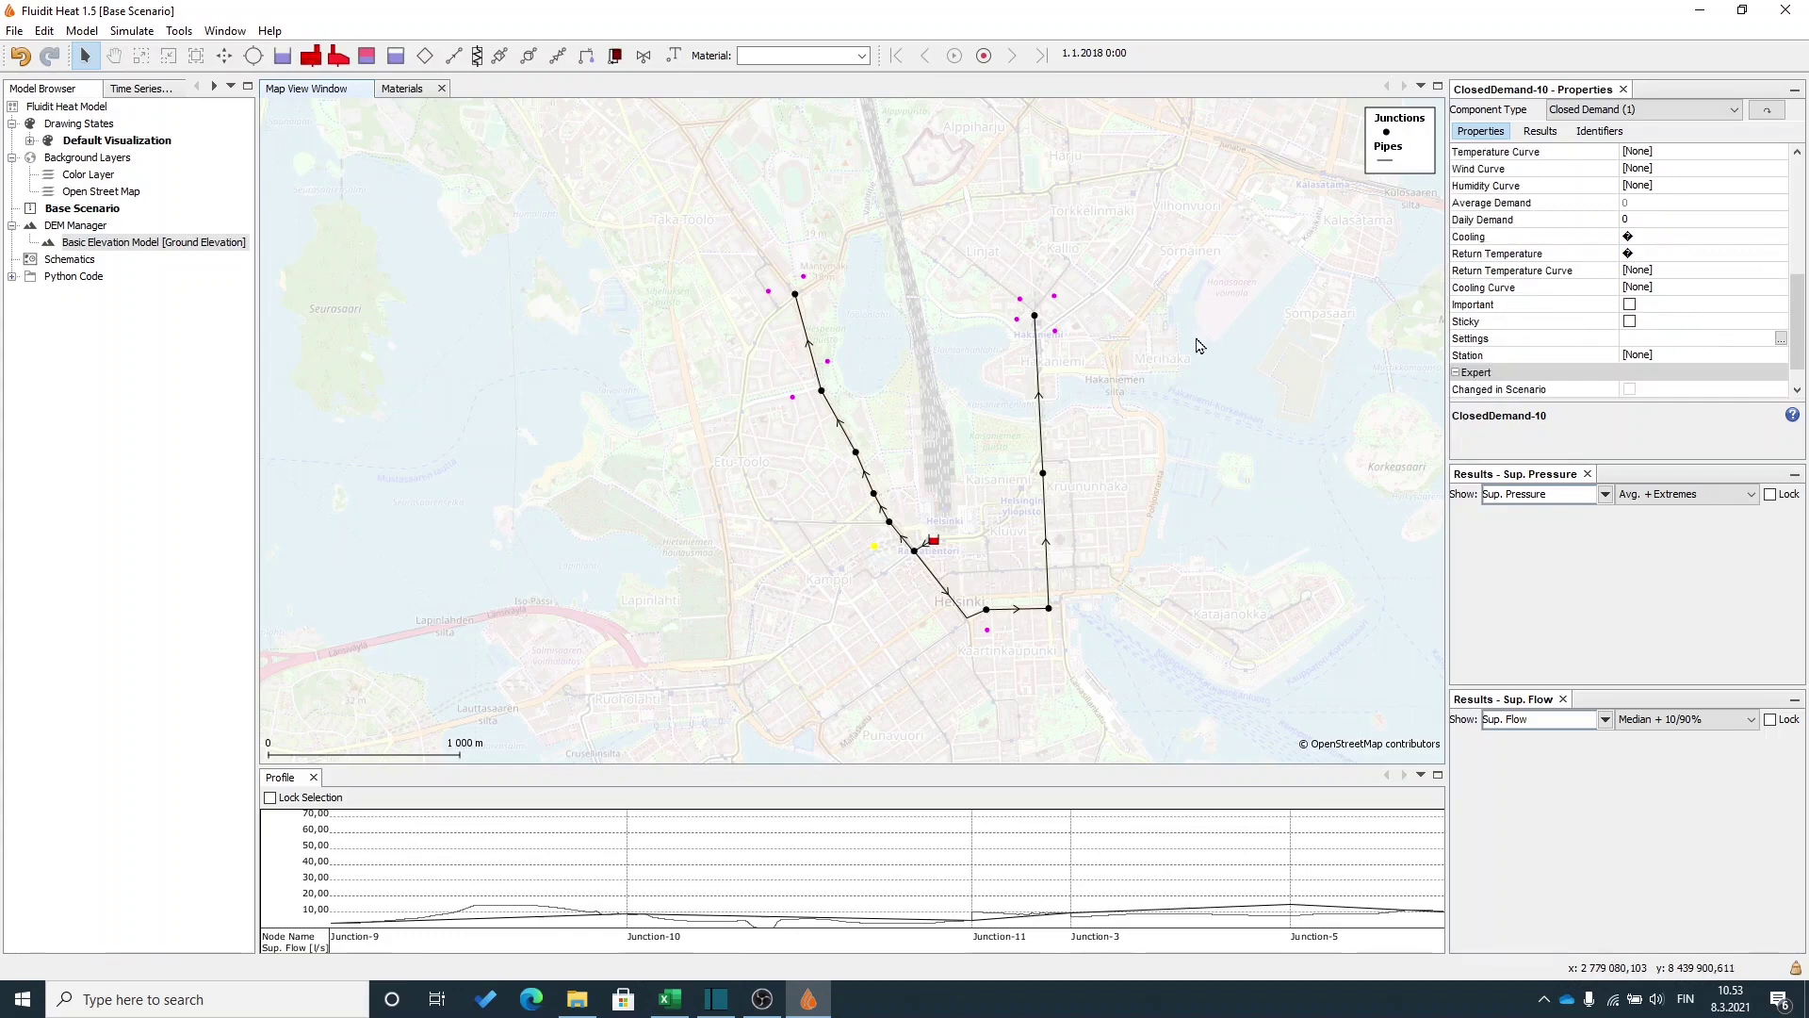
mouse_move(907, 385)
mouse_down()
mouse_move(910, 416)
mouse_move(898, 396)
mouse_up()
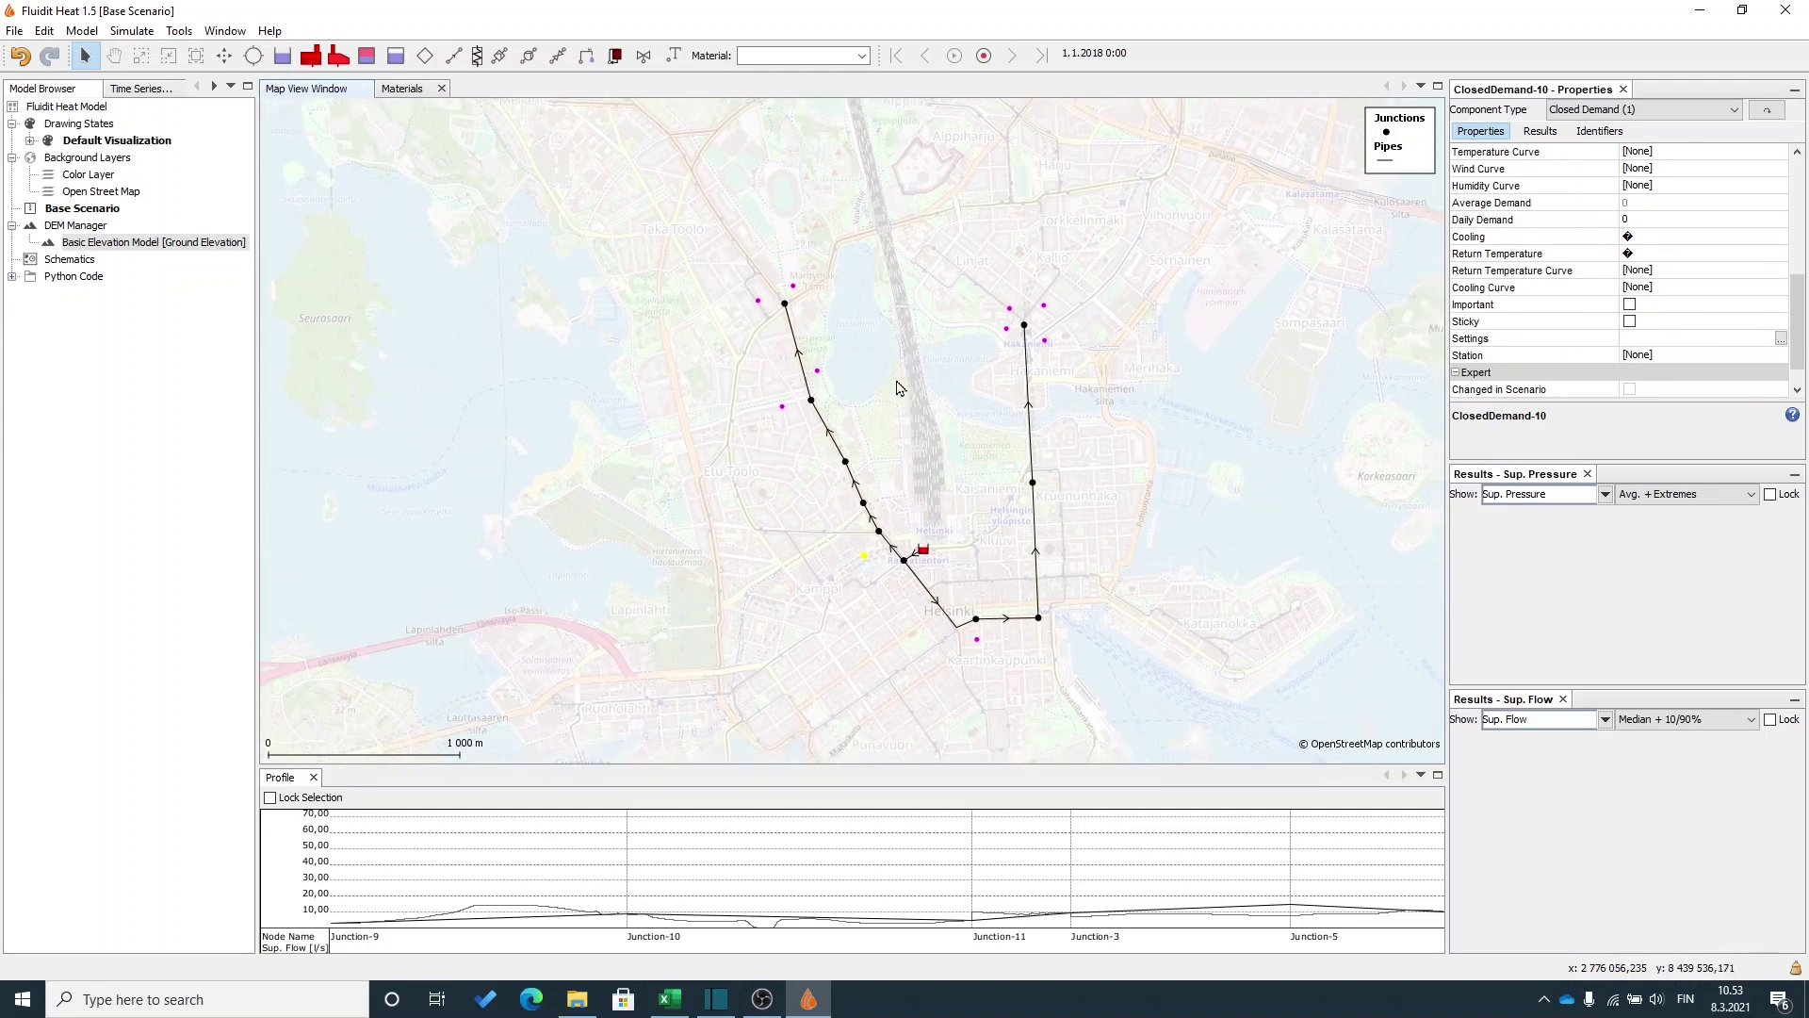
click(820, 375)
drag(1227, 567, 1143, 524)
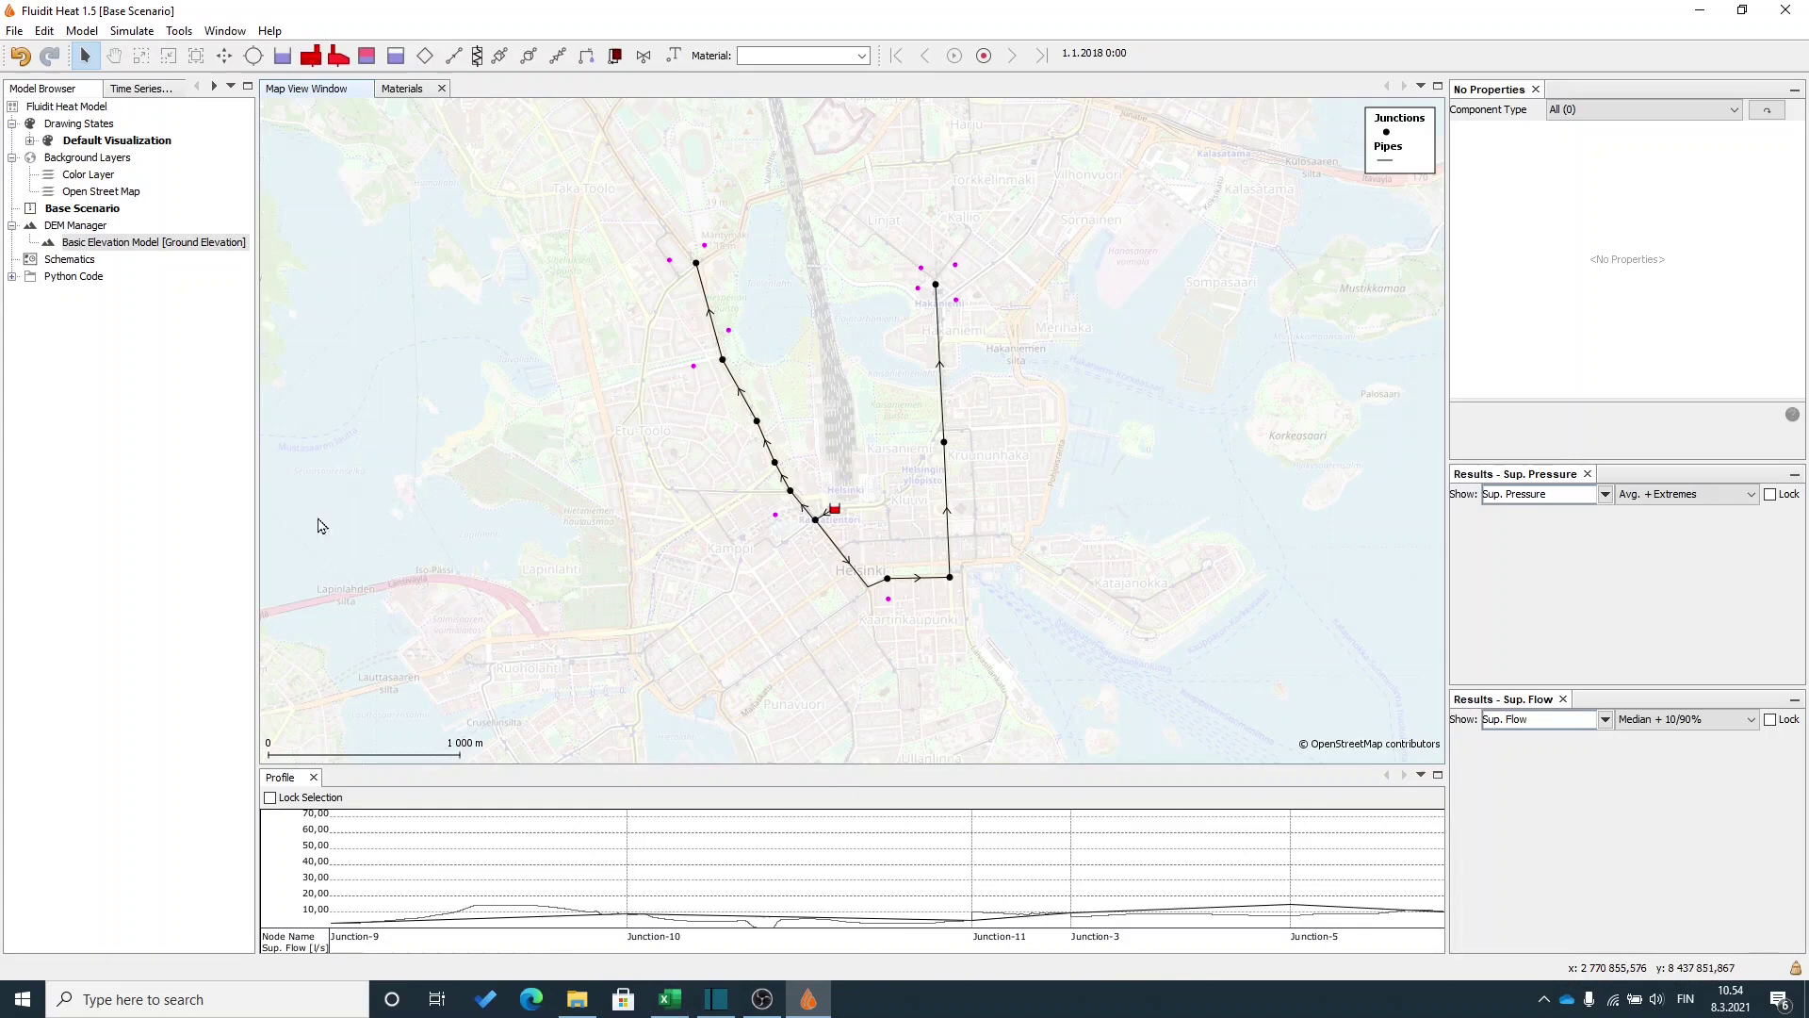
click(704, 246)
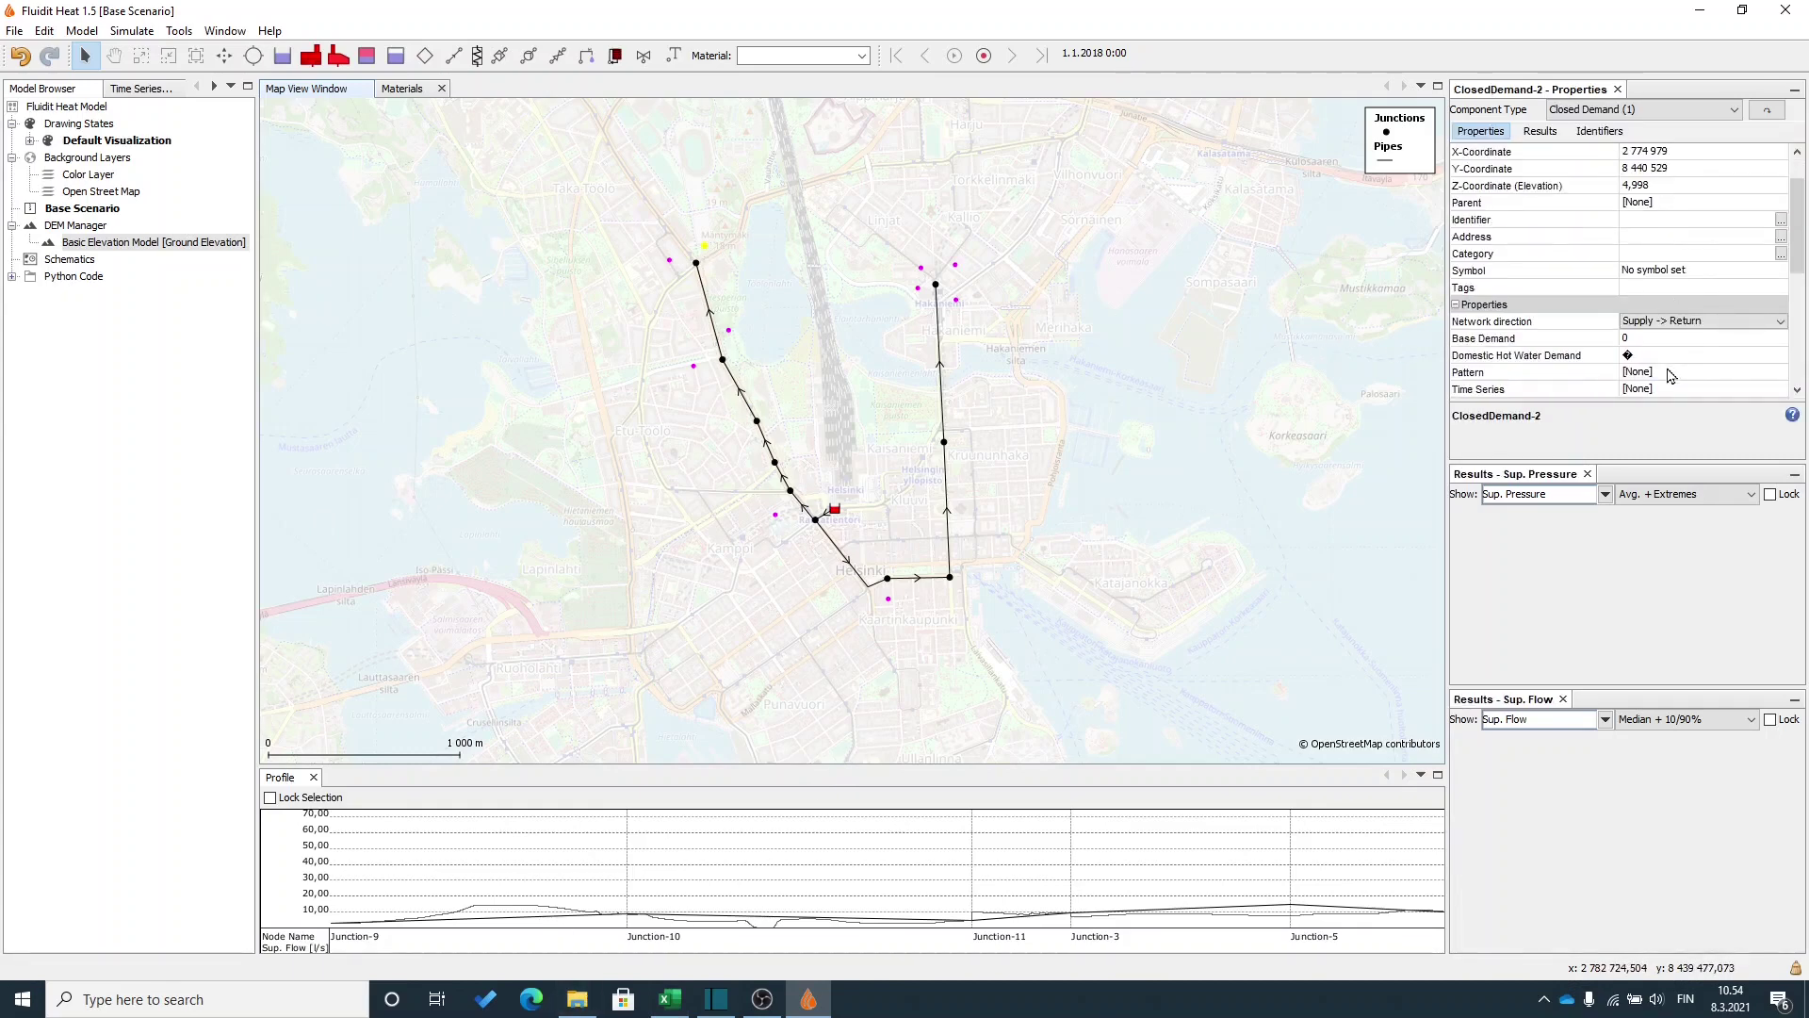
After checking ClosedDemand-6, load the demand .xlsx workbook into Import Components to Model.
click(1076, 419)
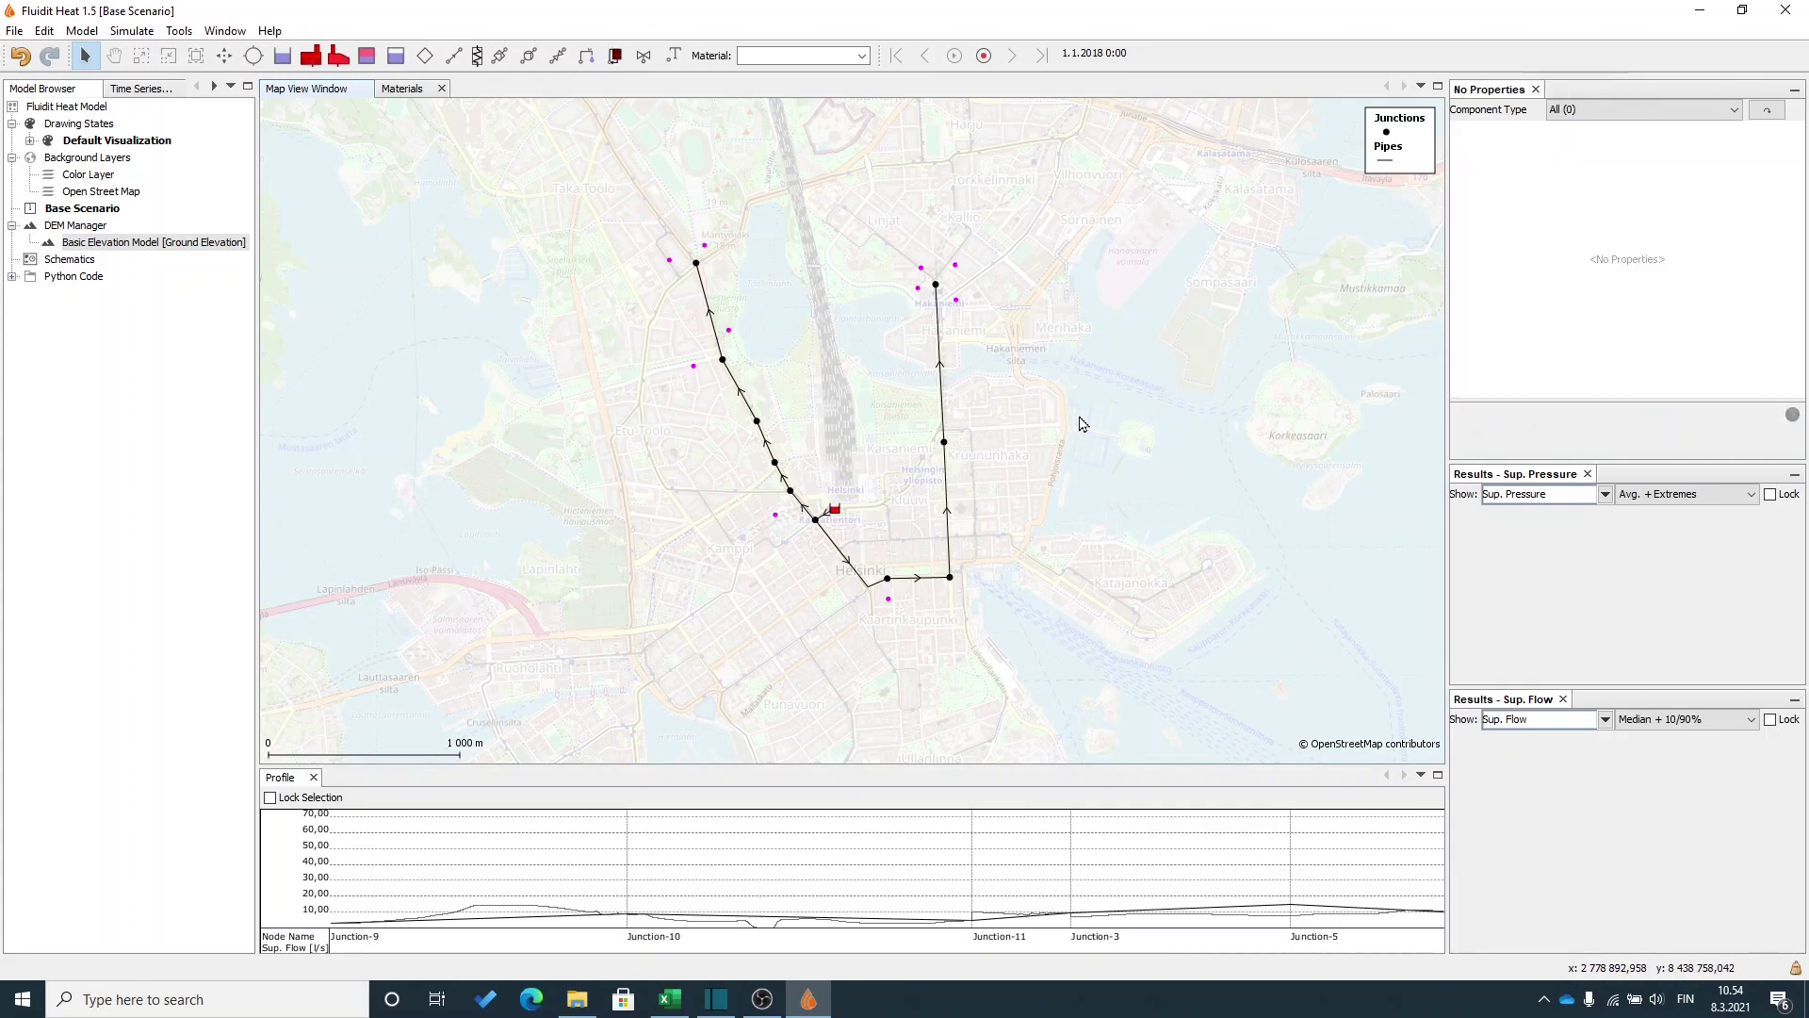
click(920, 270)
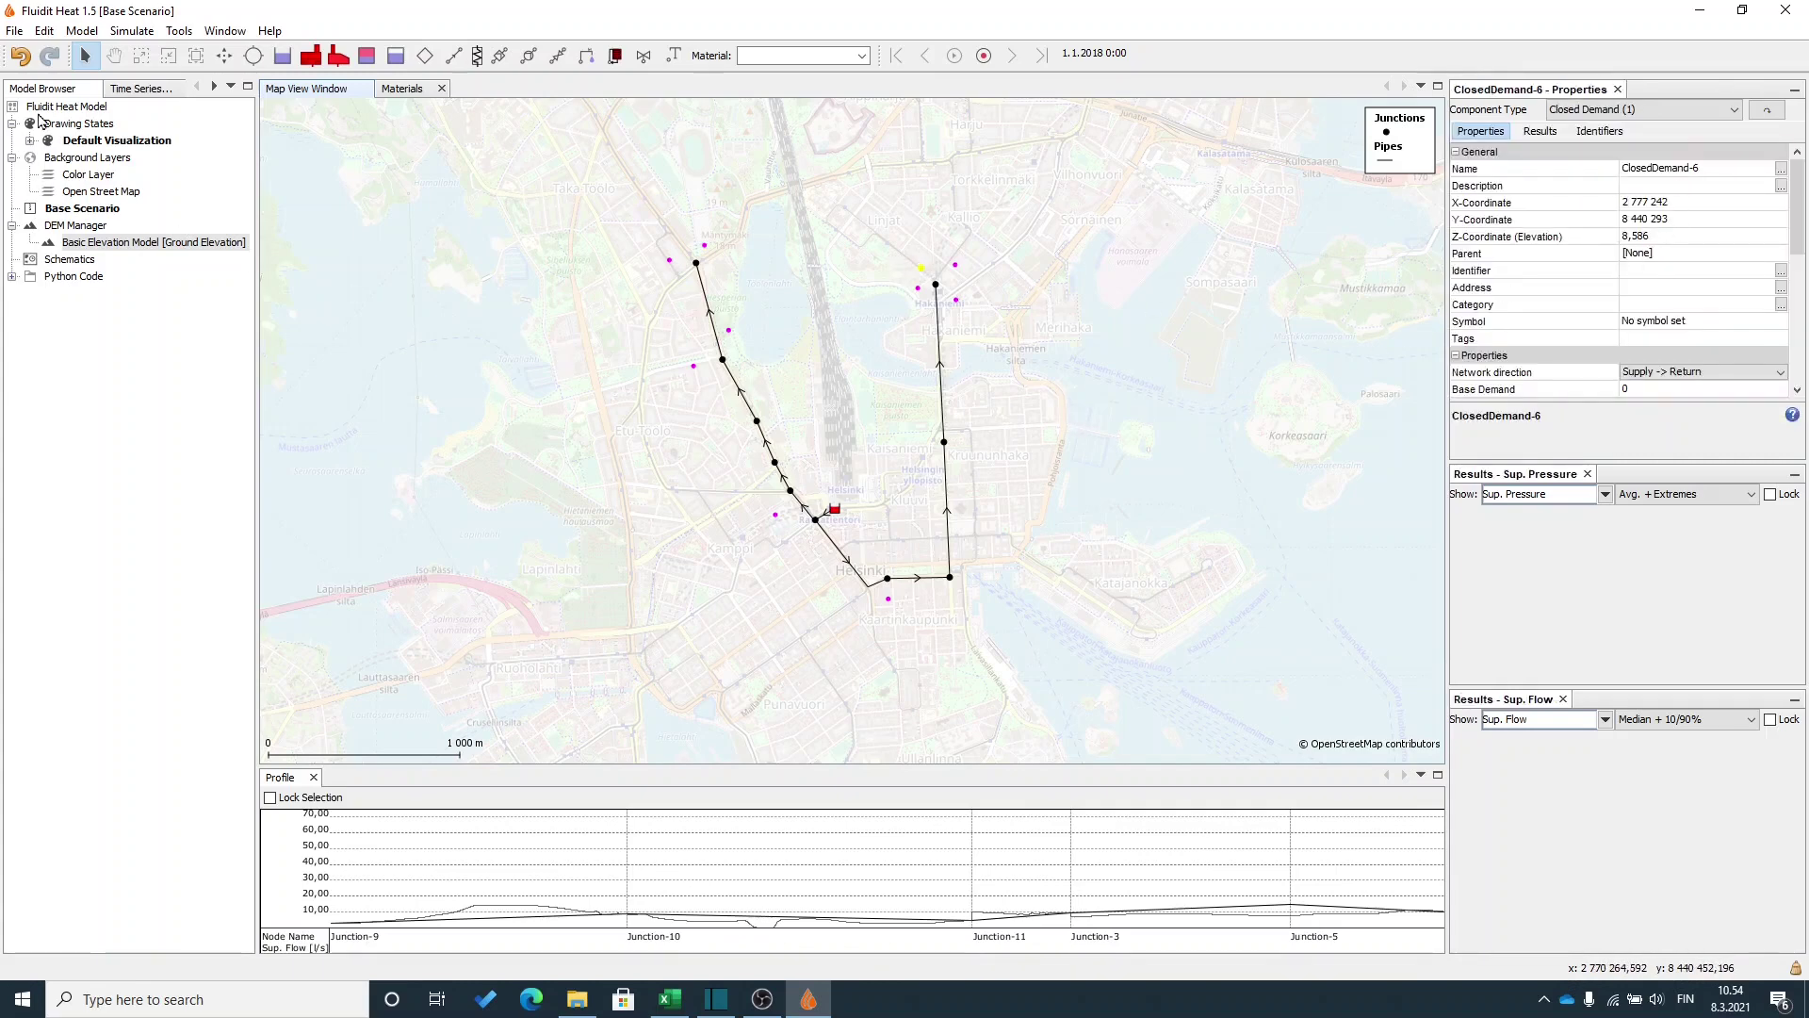
click(15, 34)
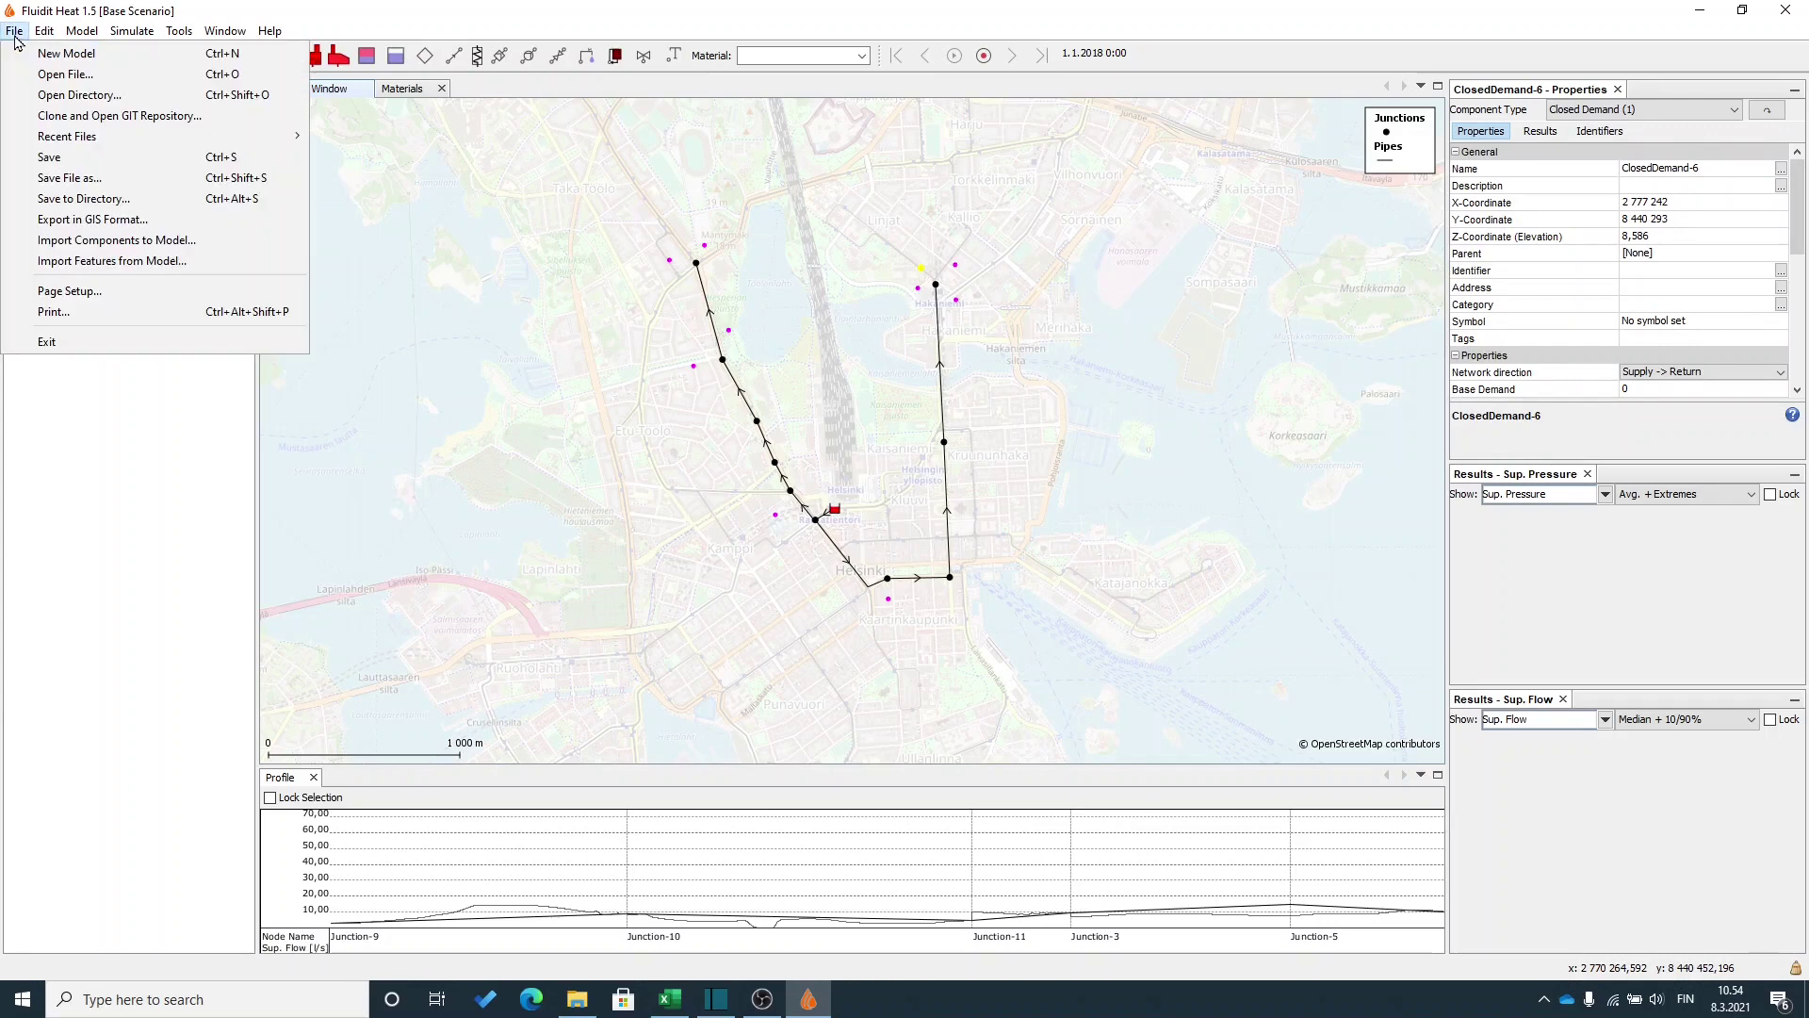
click(162, 242)
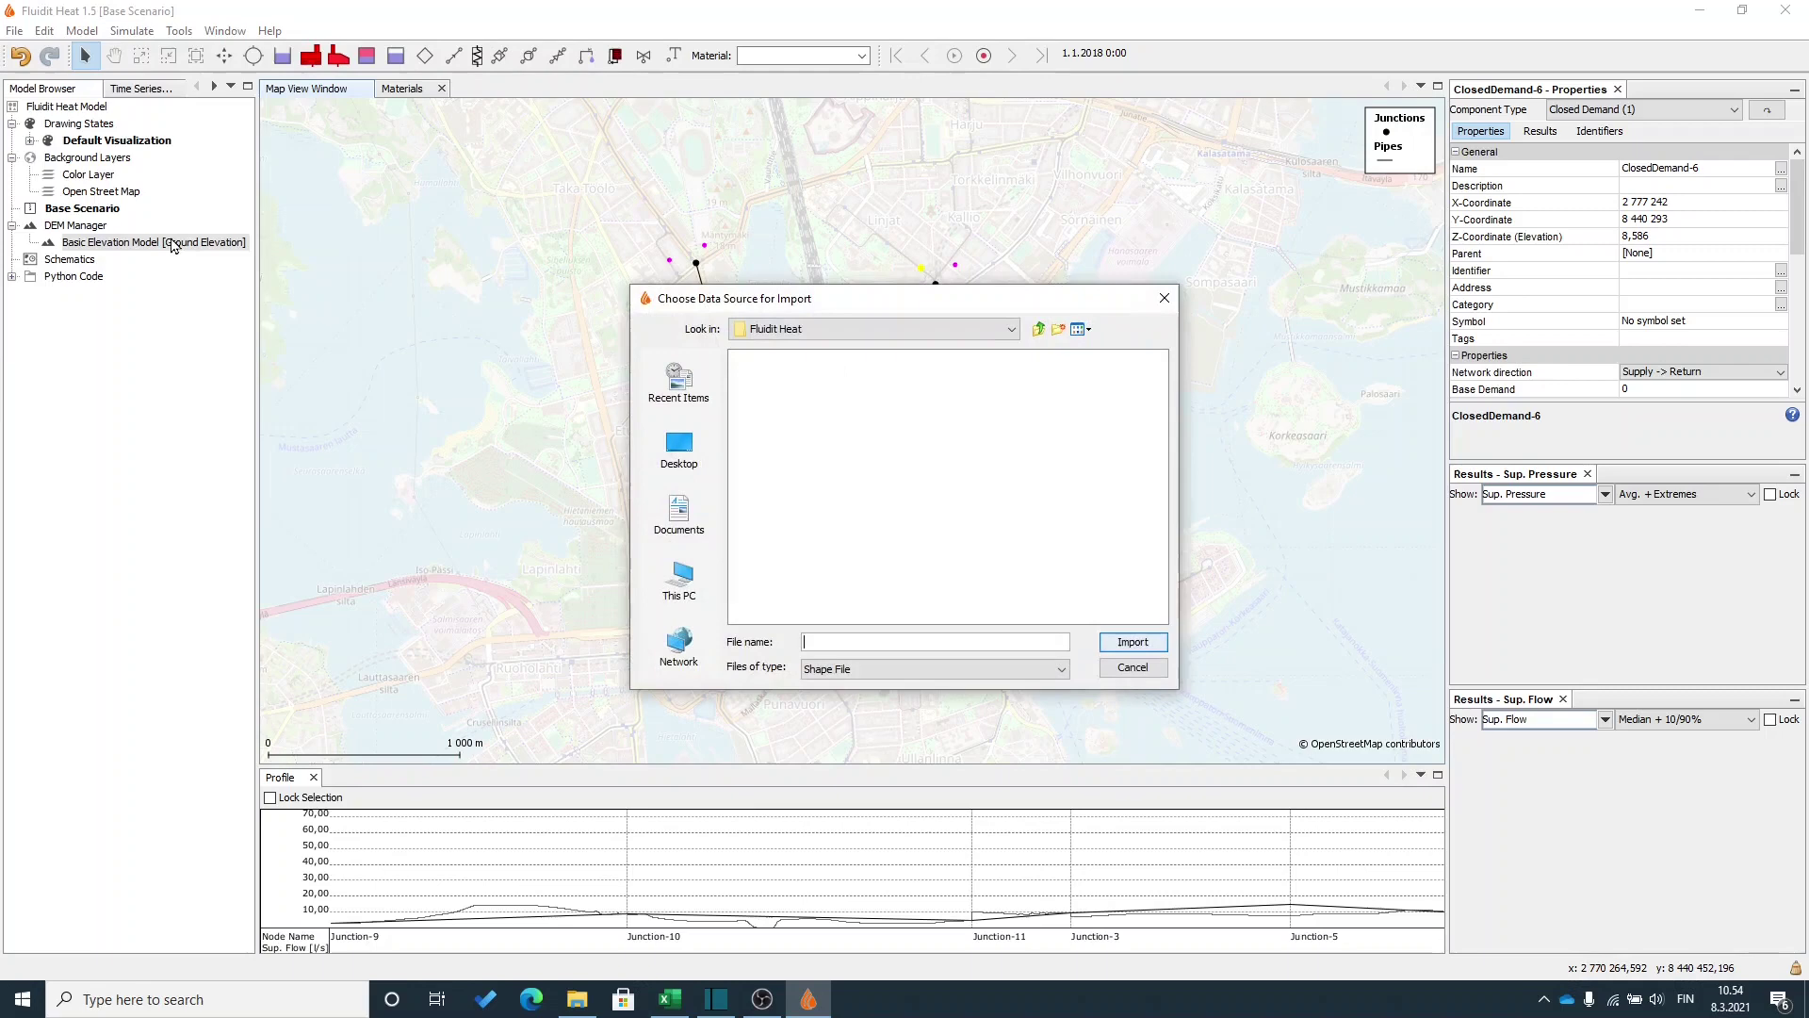
click(969, 670)
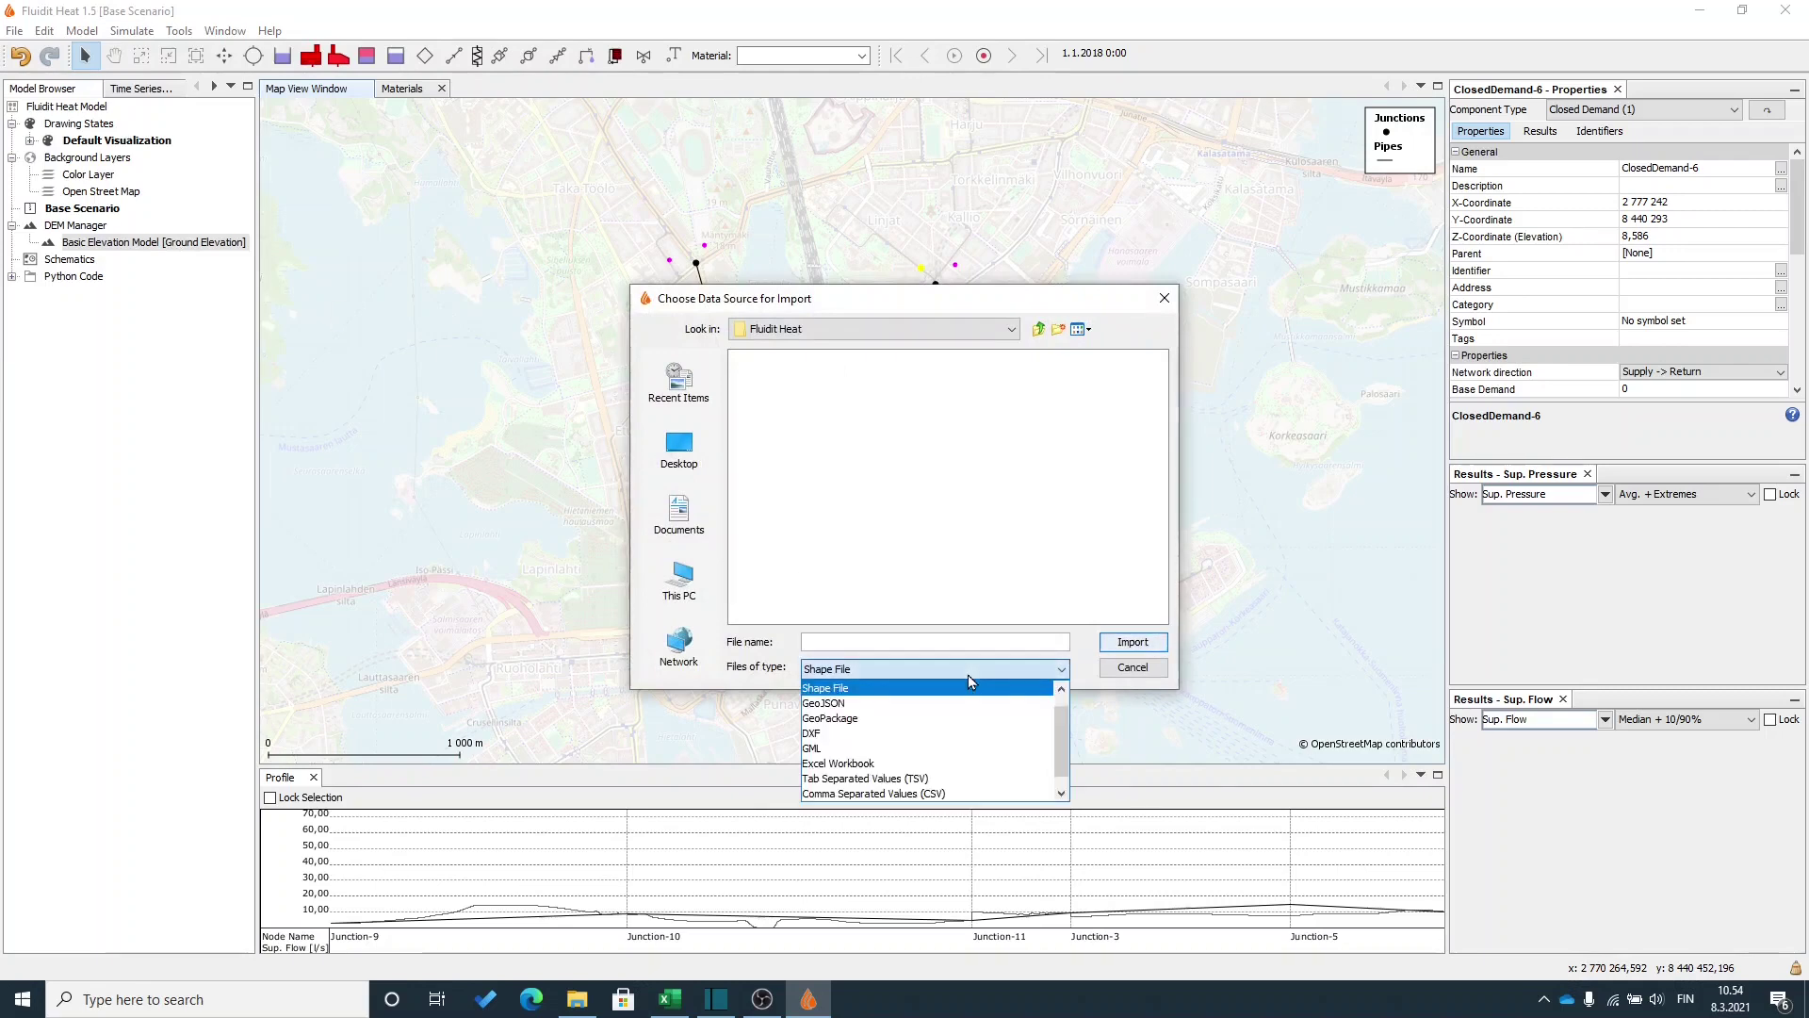
click(907, 773)
double_click(790, 365)
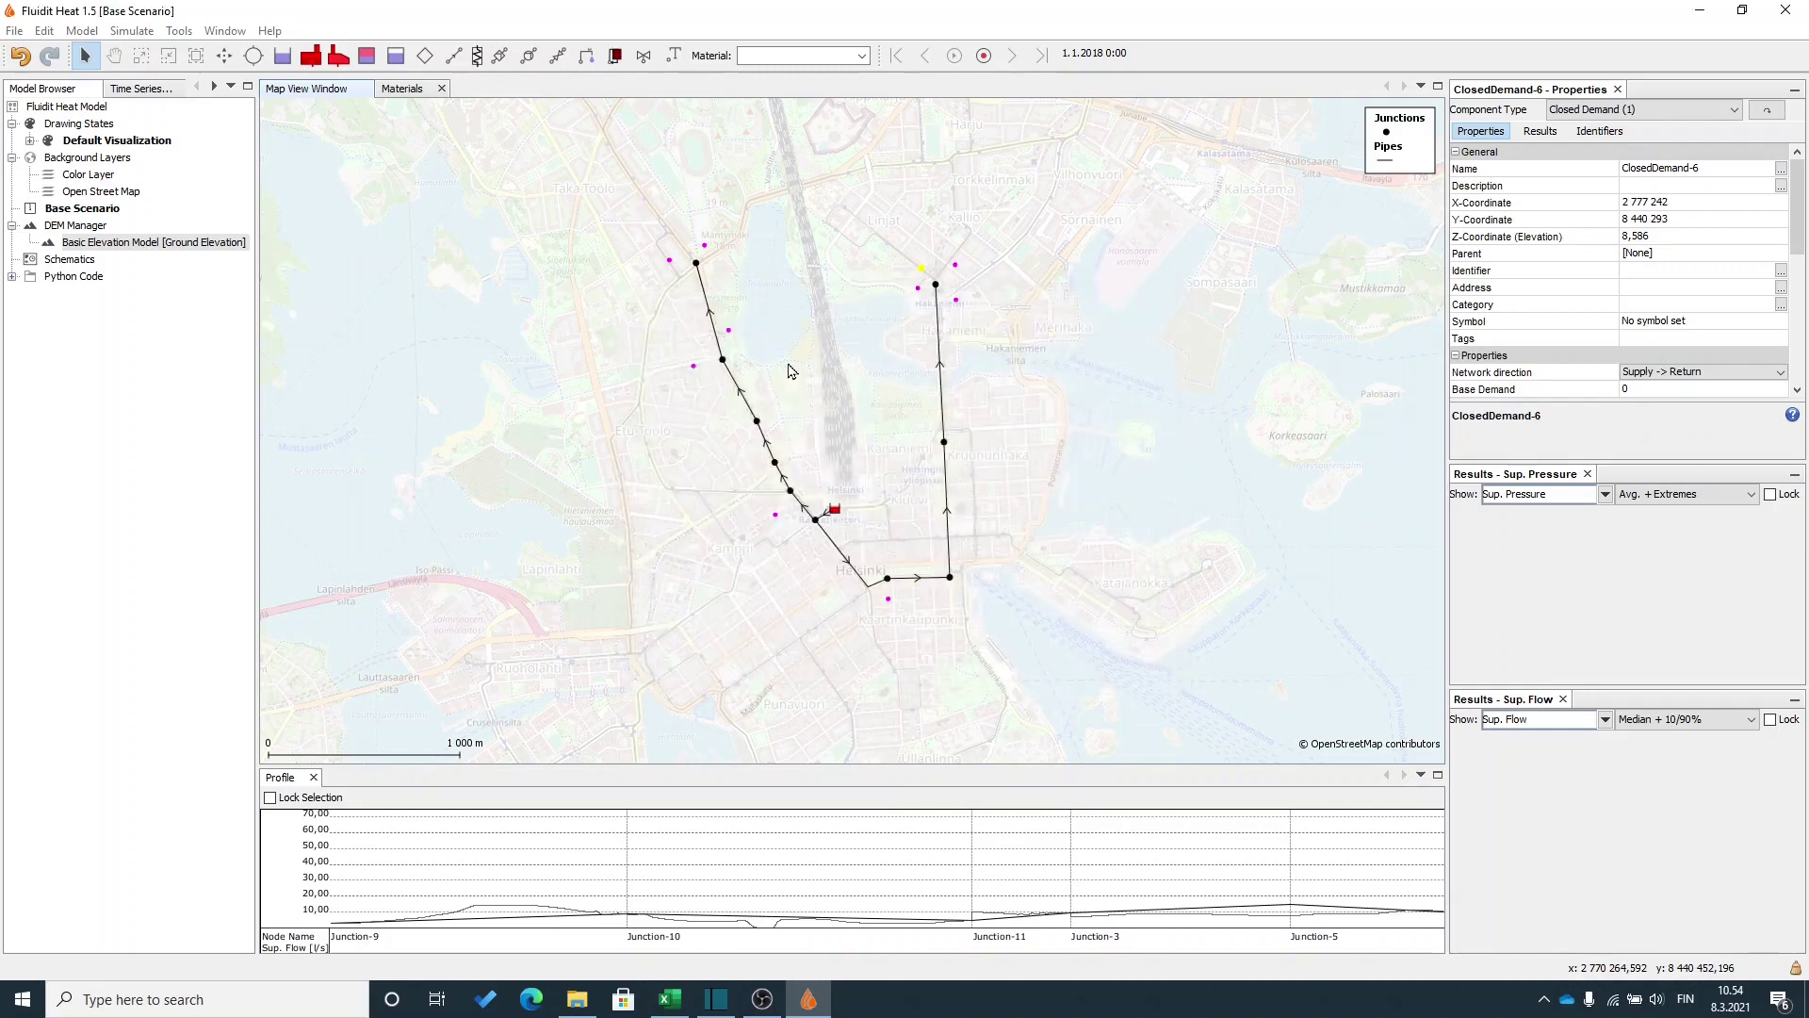
drag(626, 17, 1012, 235)
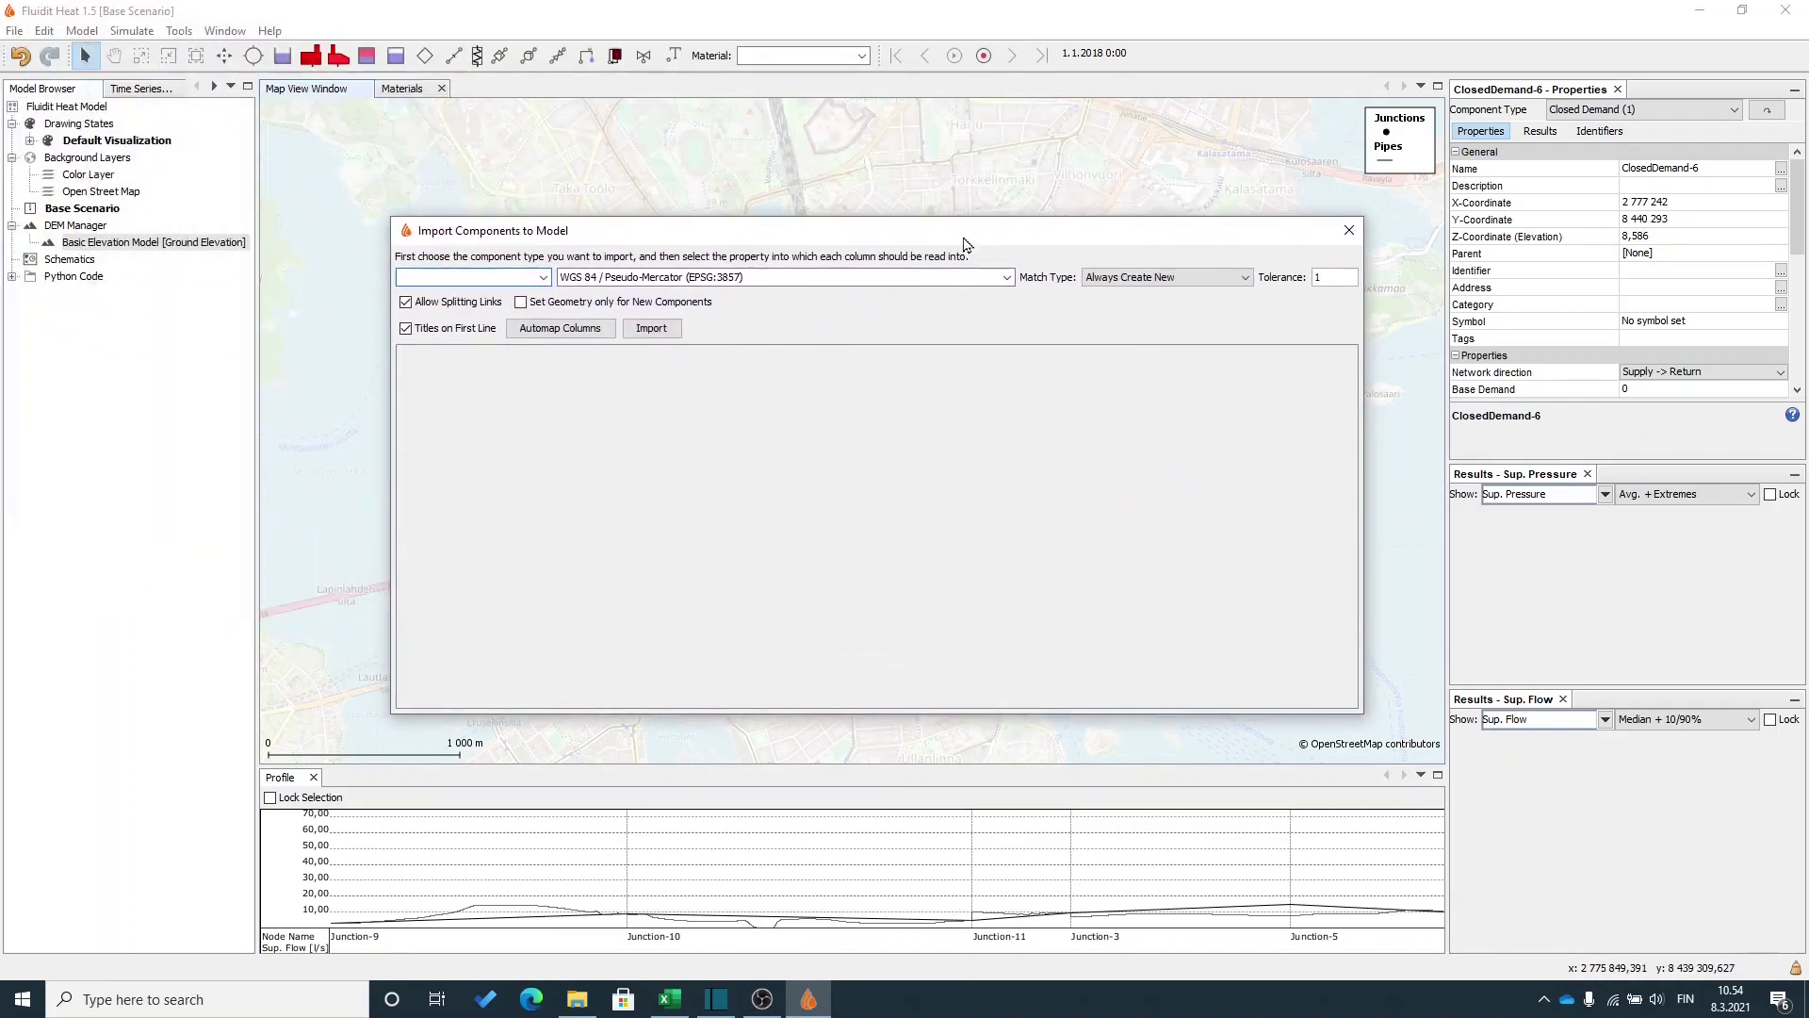
Set import type to Closed Demand, matching to Update by Name, and column 1 to name.
click(543, 279)
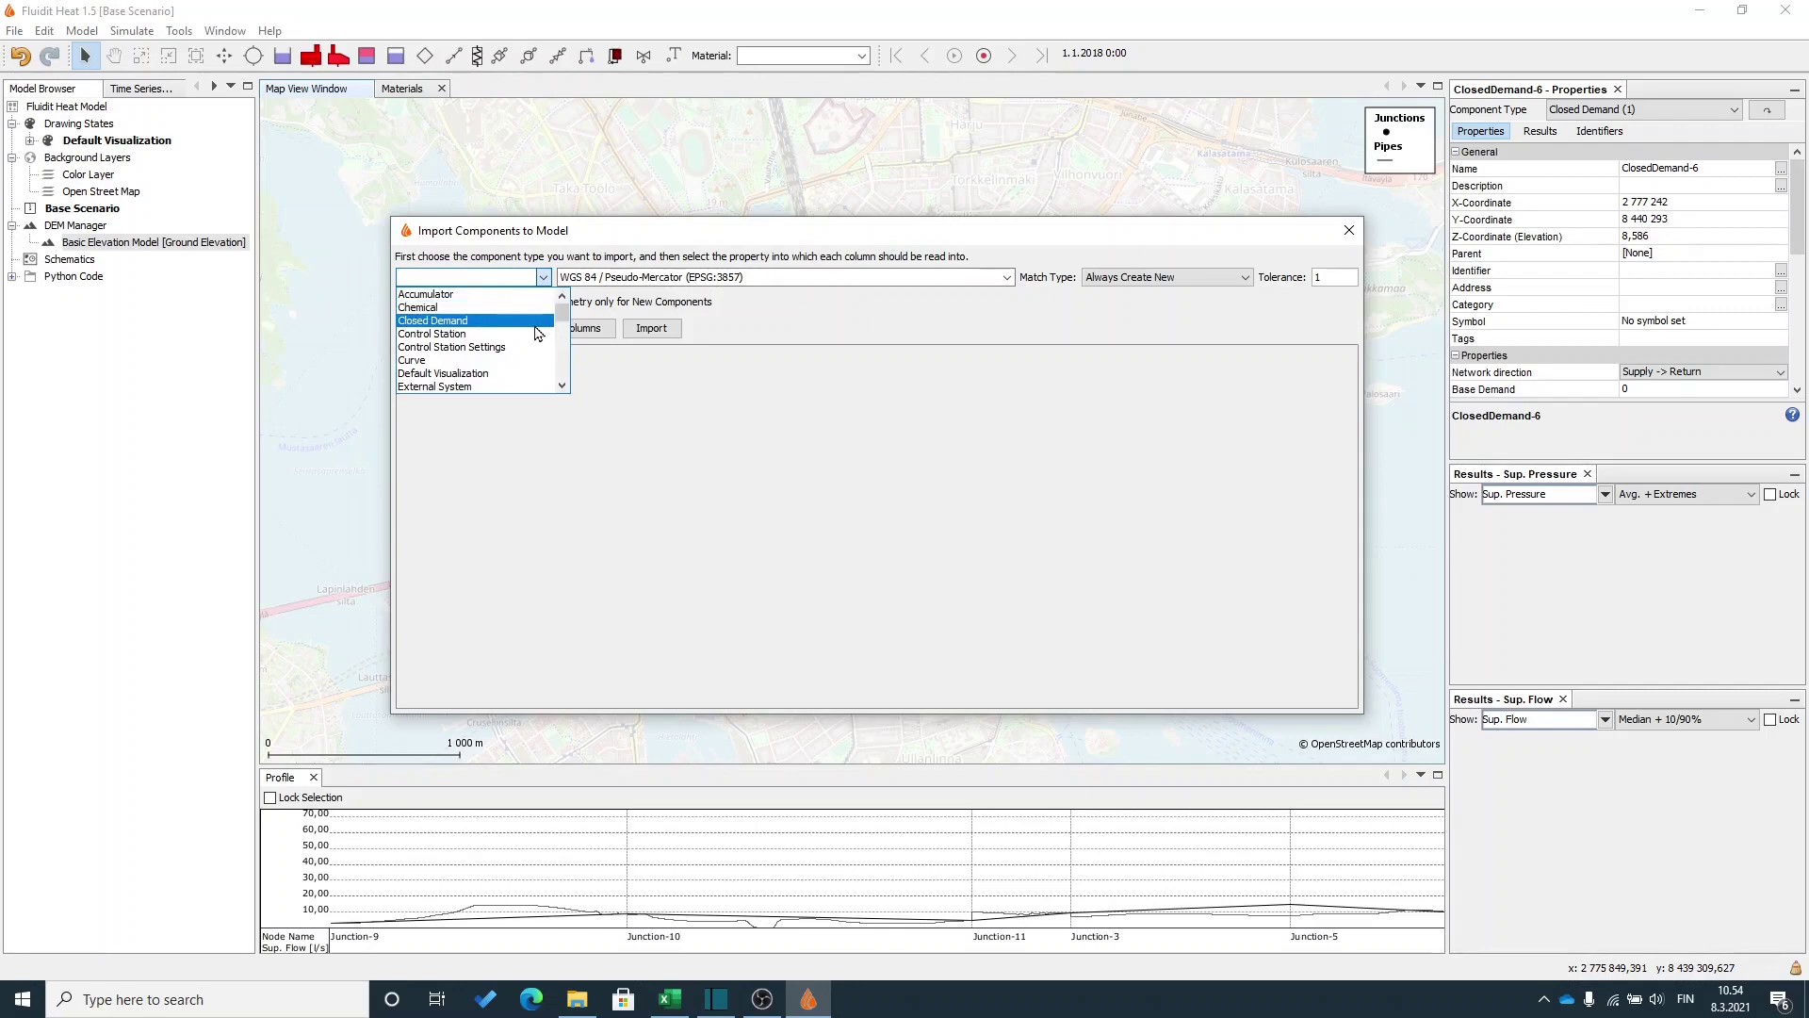
click(537, 321)
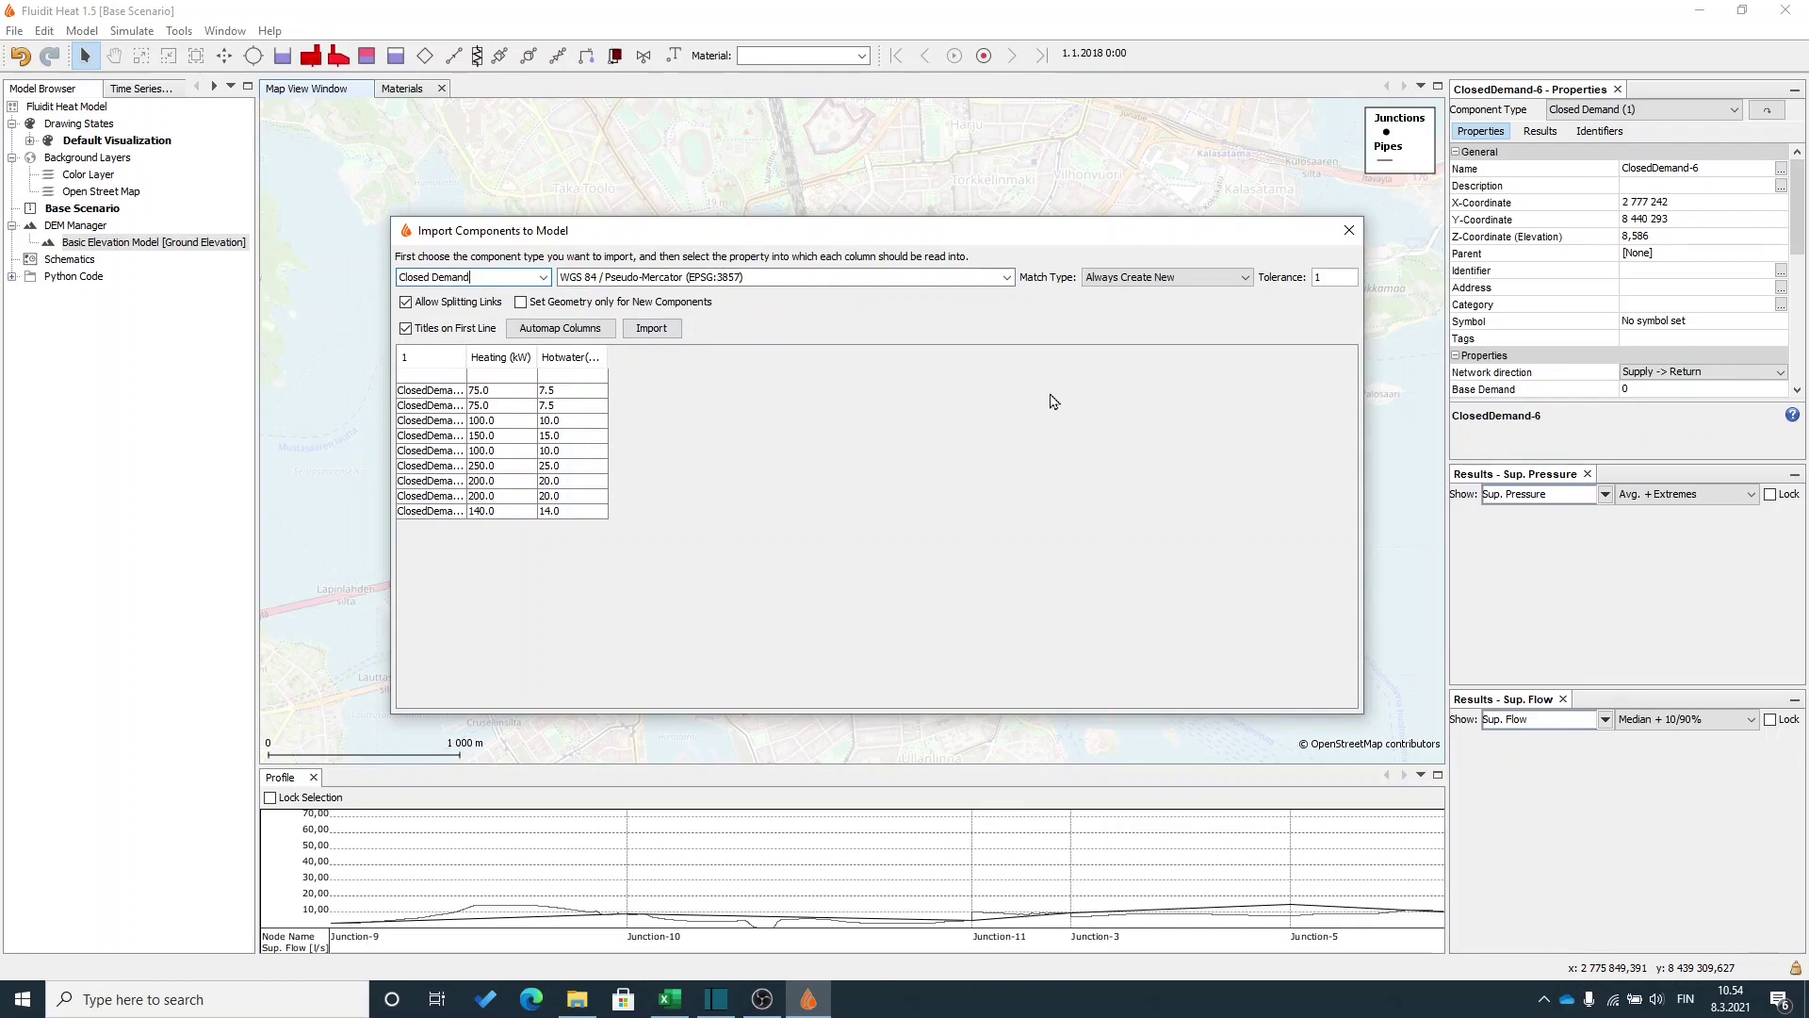
click(1246, 279)
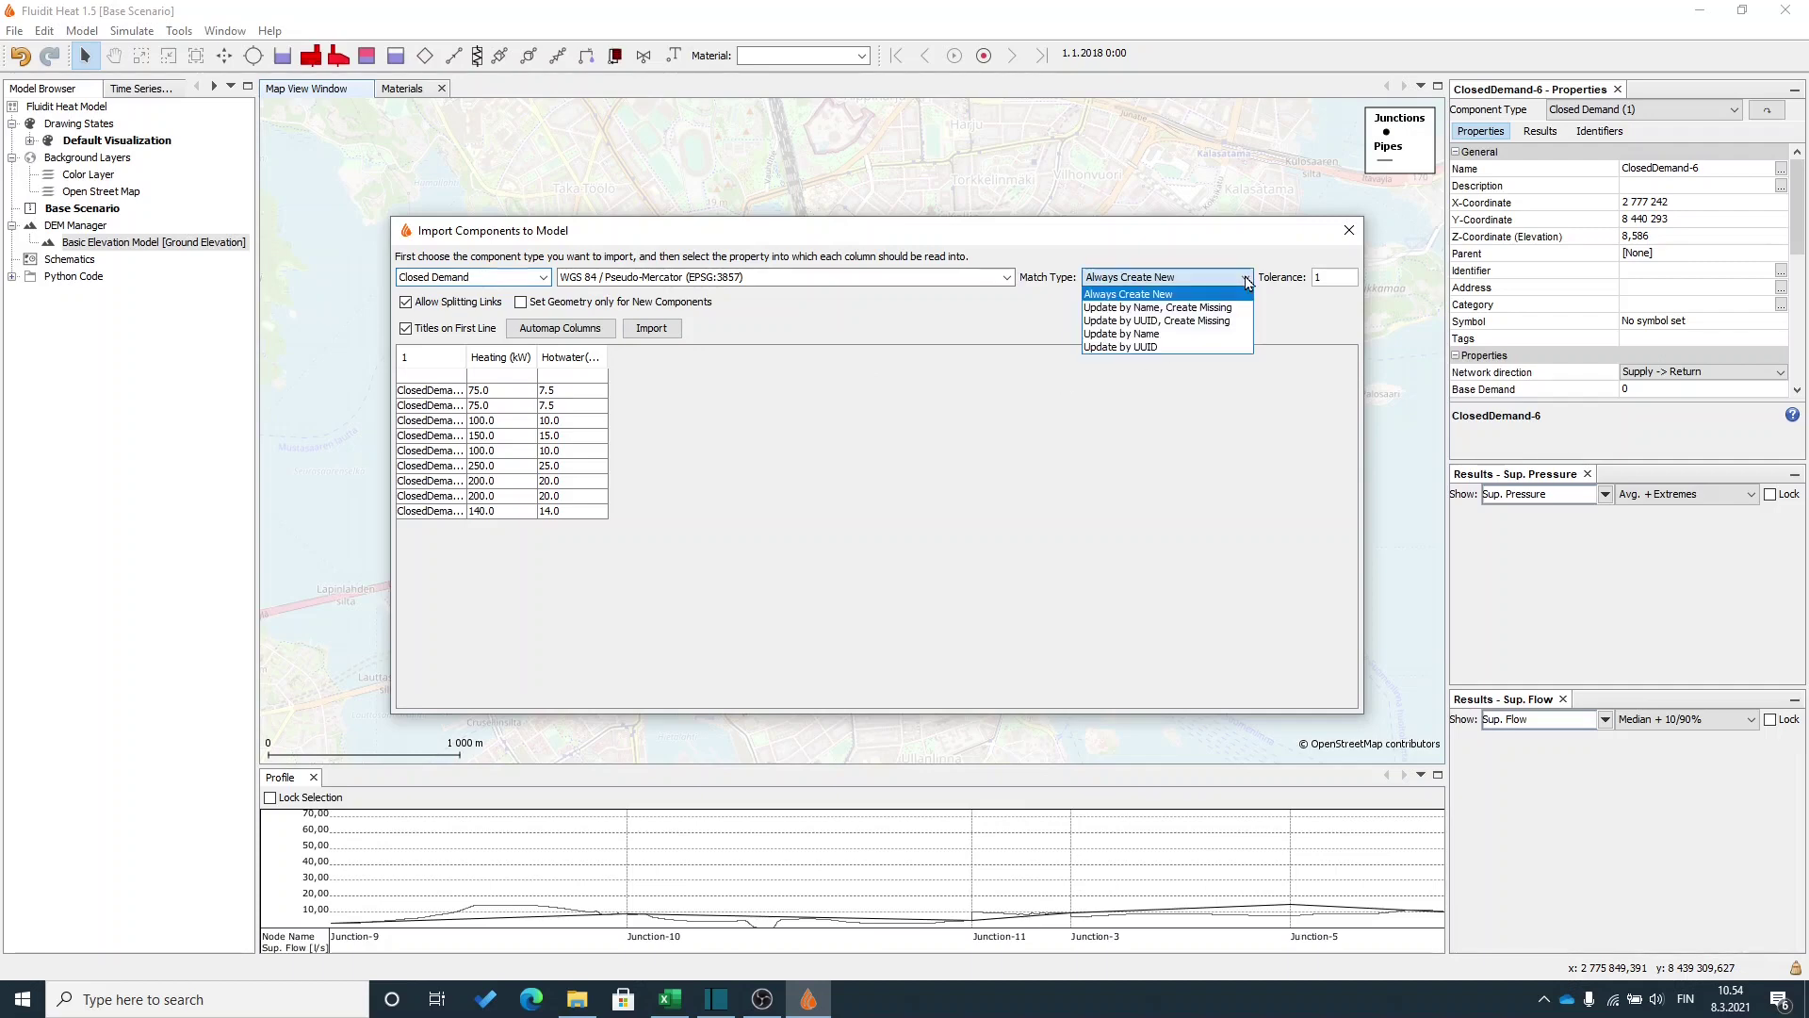
click(1188, 338)
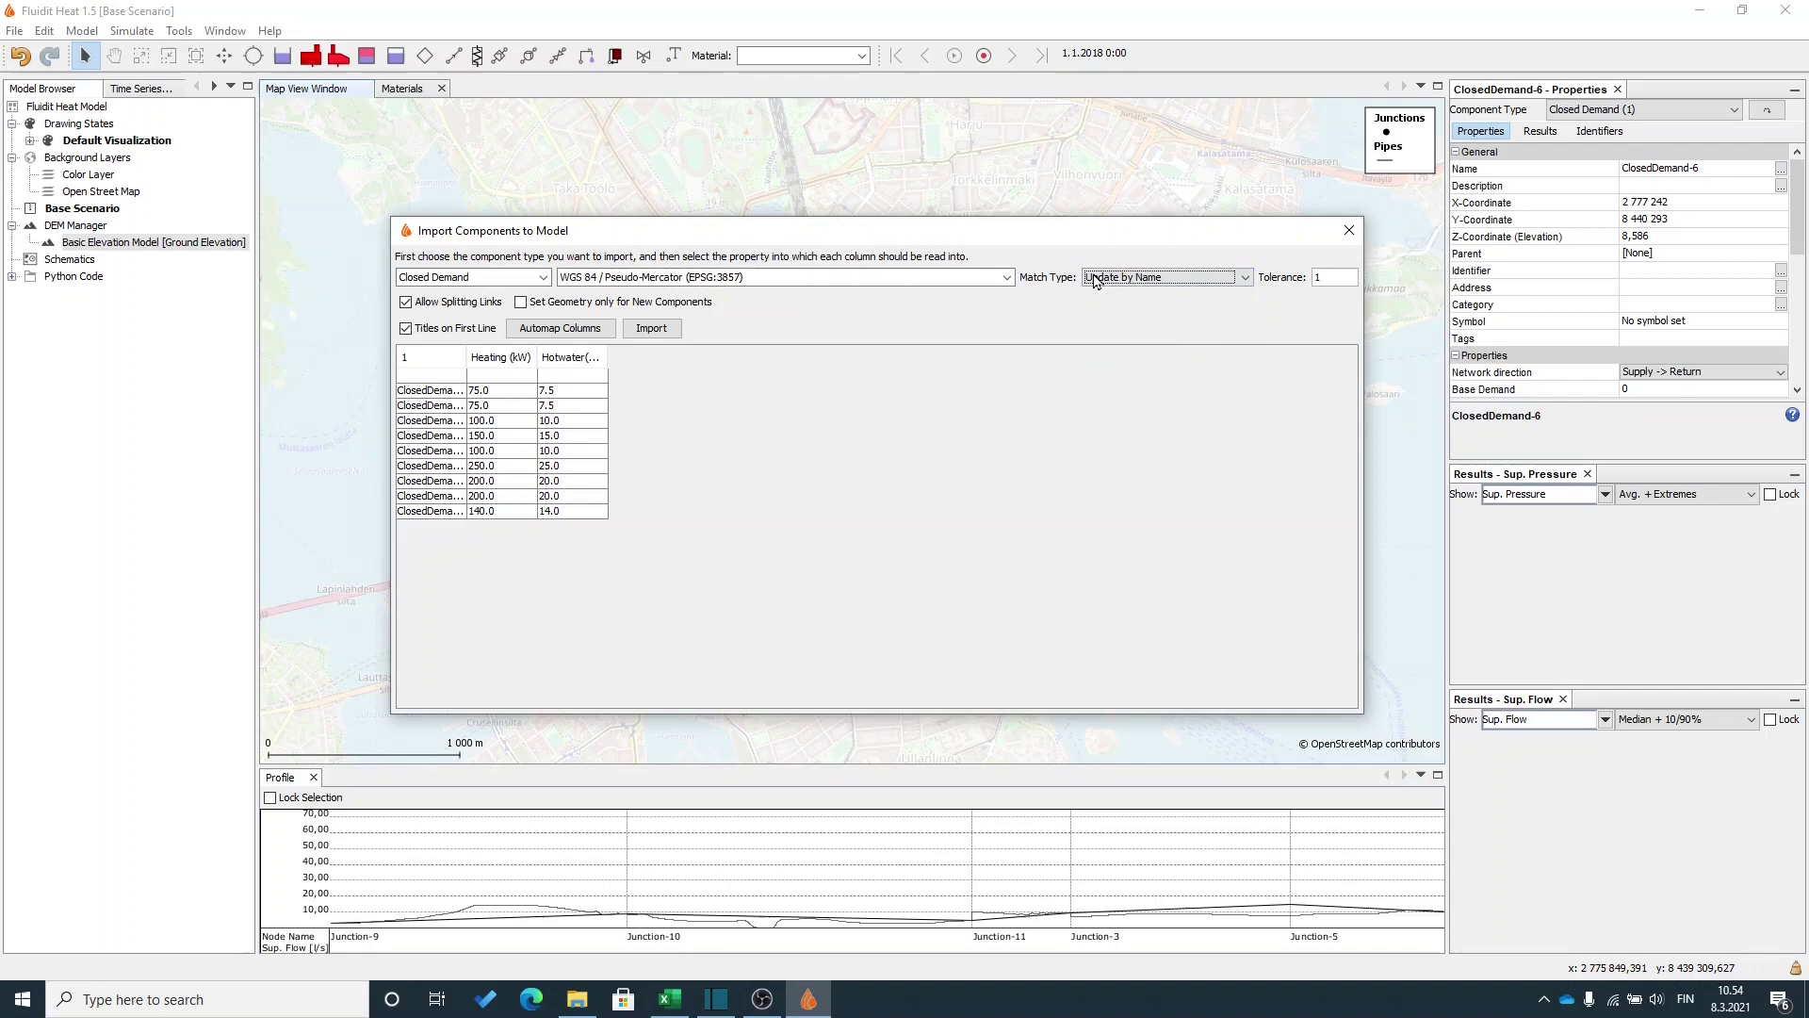
key(ctrl)
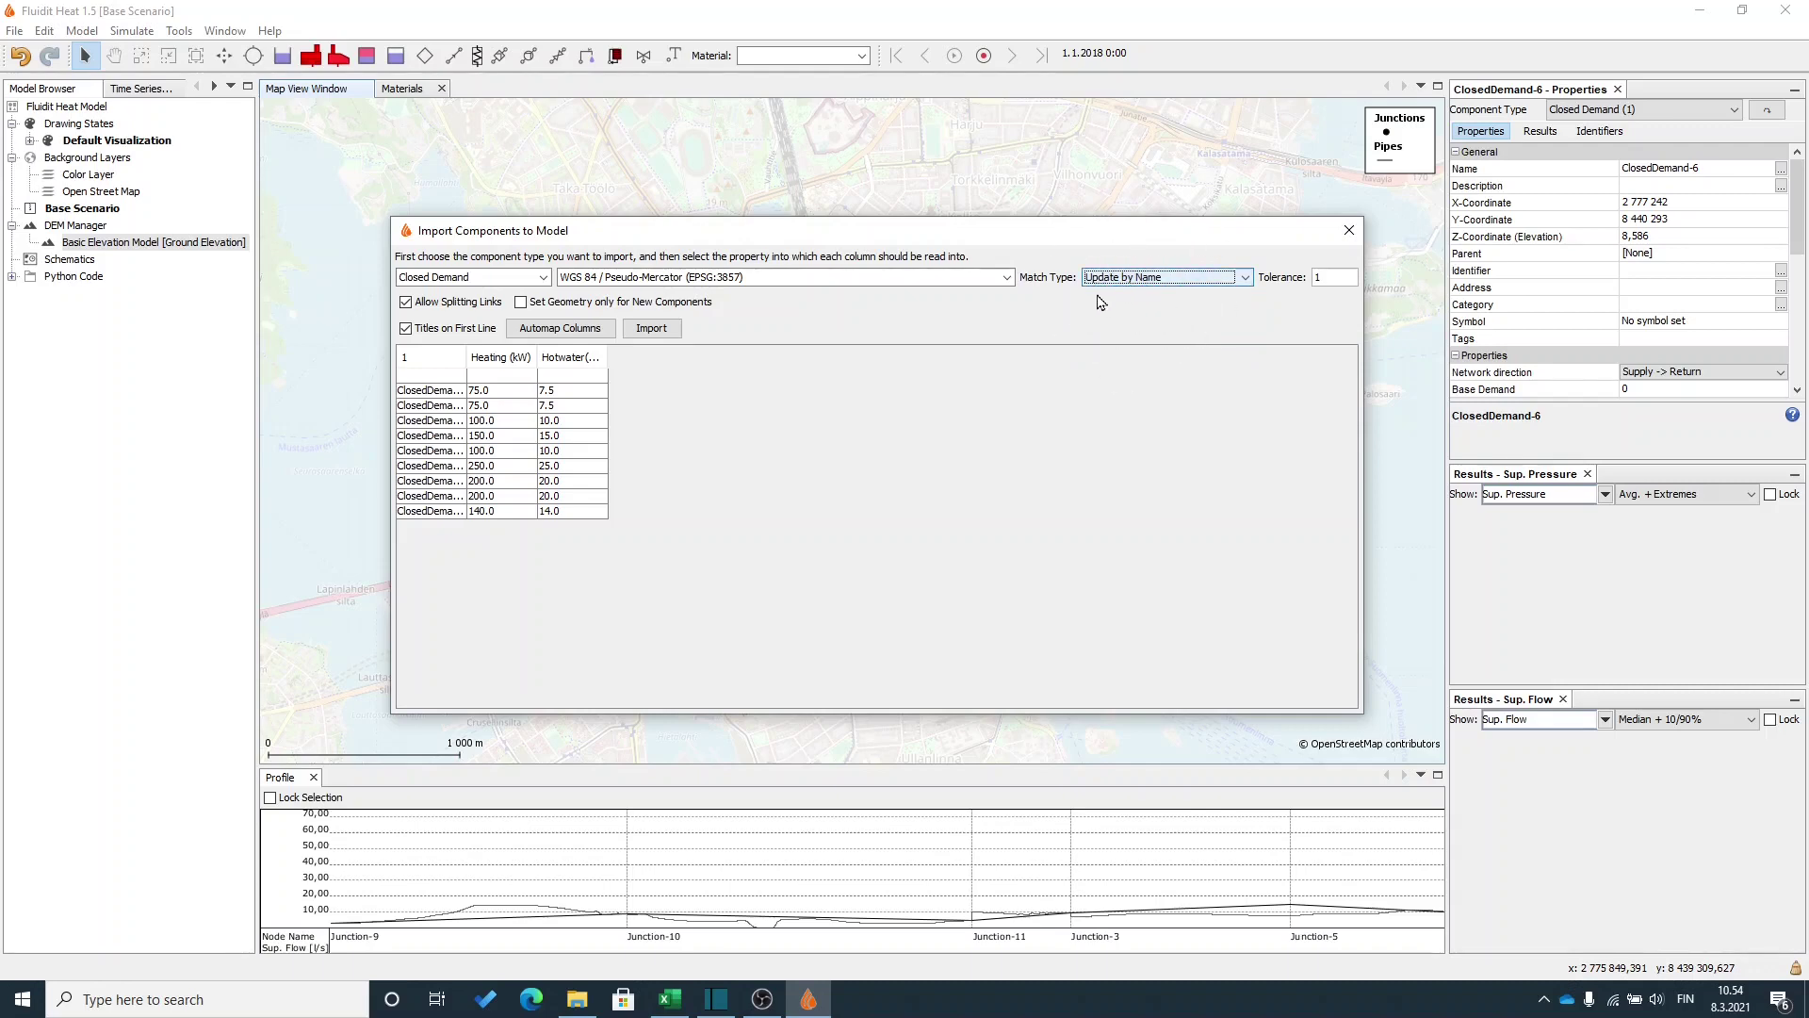
click(455, 377)
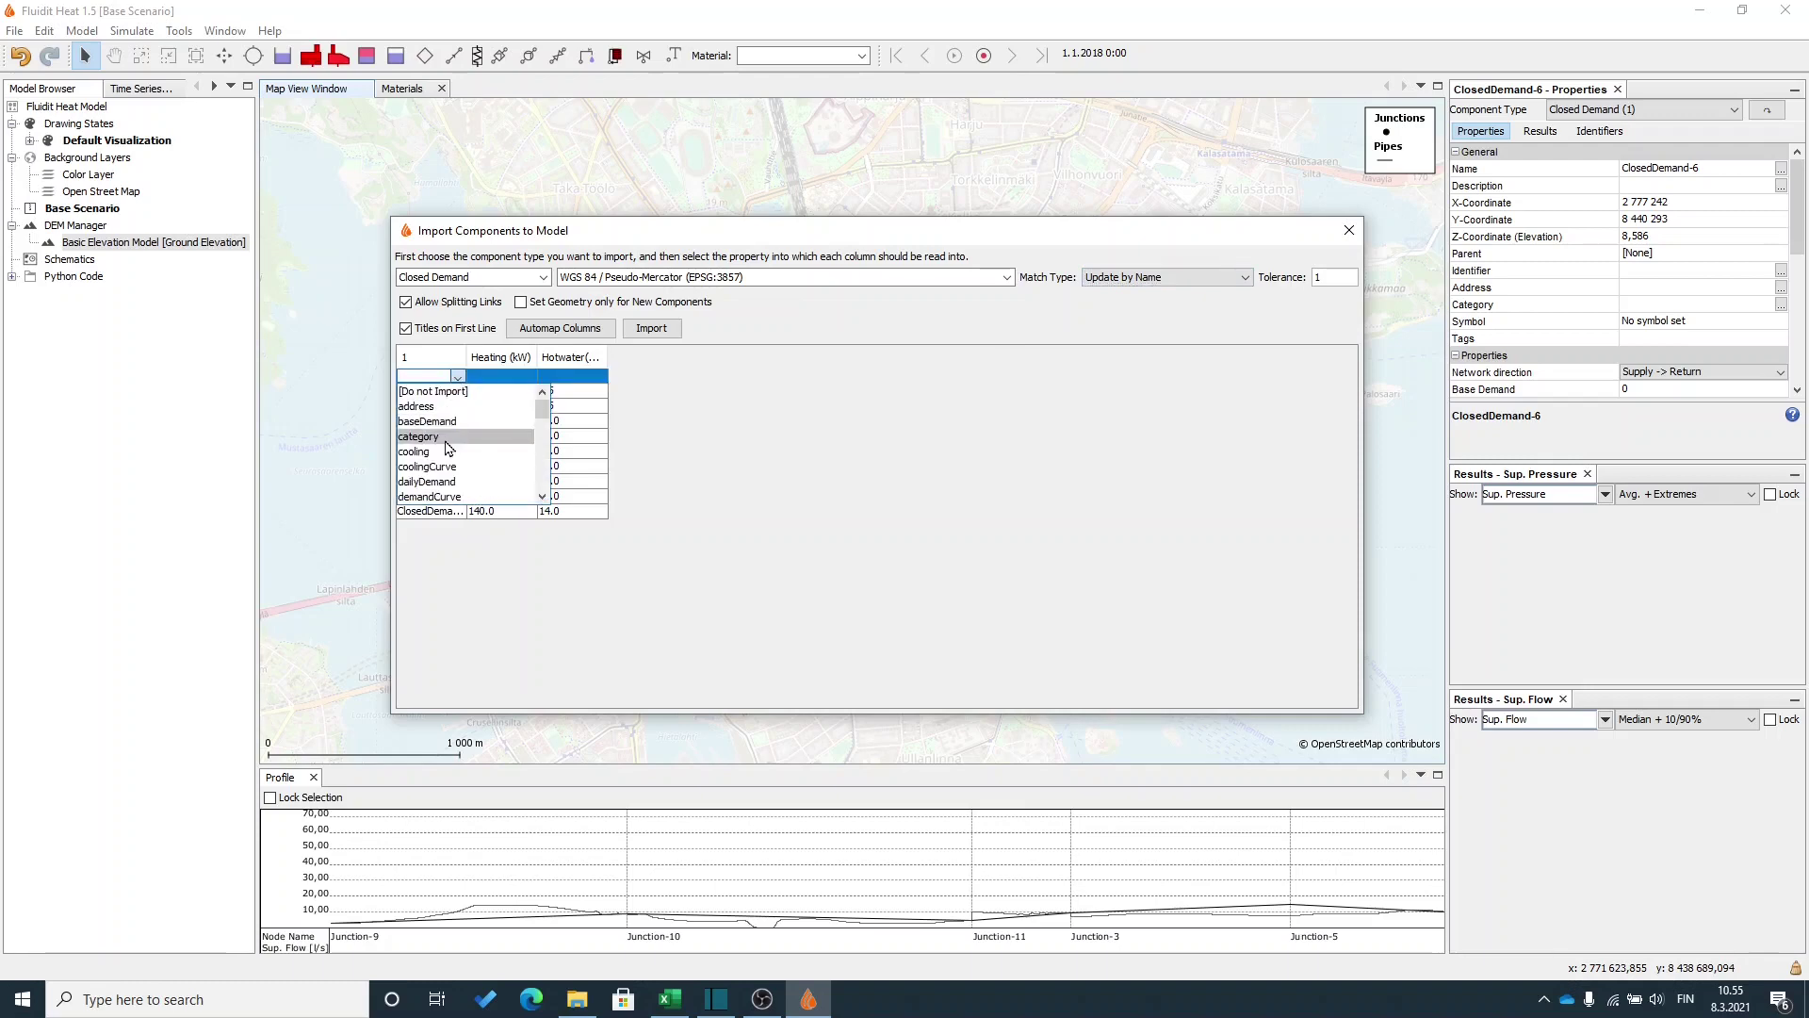
scroll(476, 444, down, 1)
scroll(476, 445, down, 2)
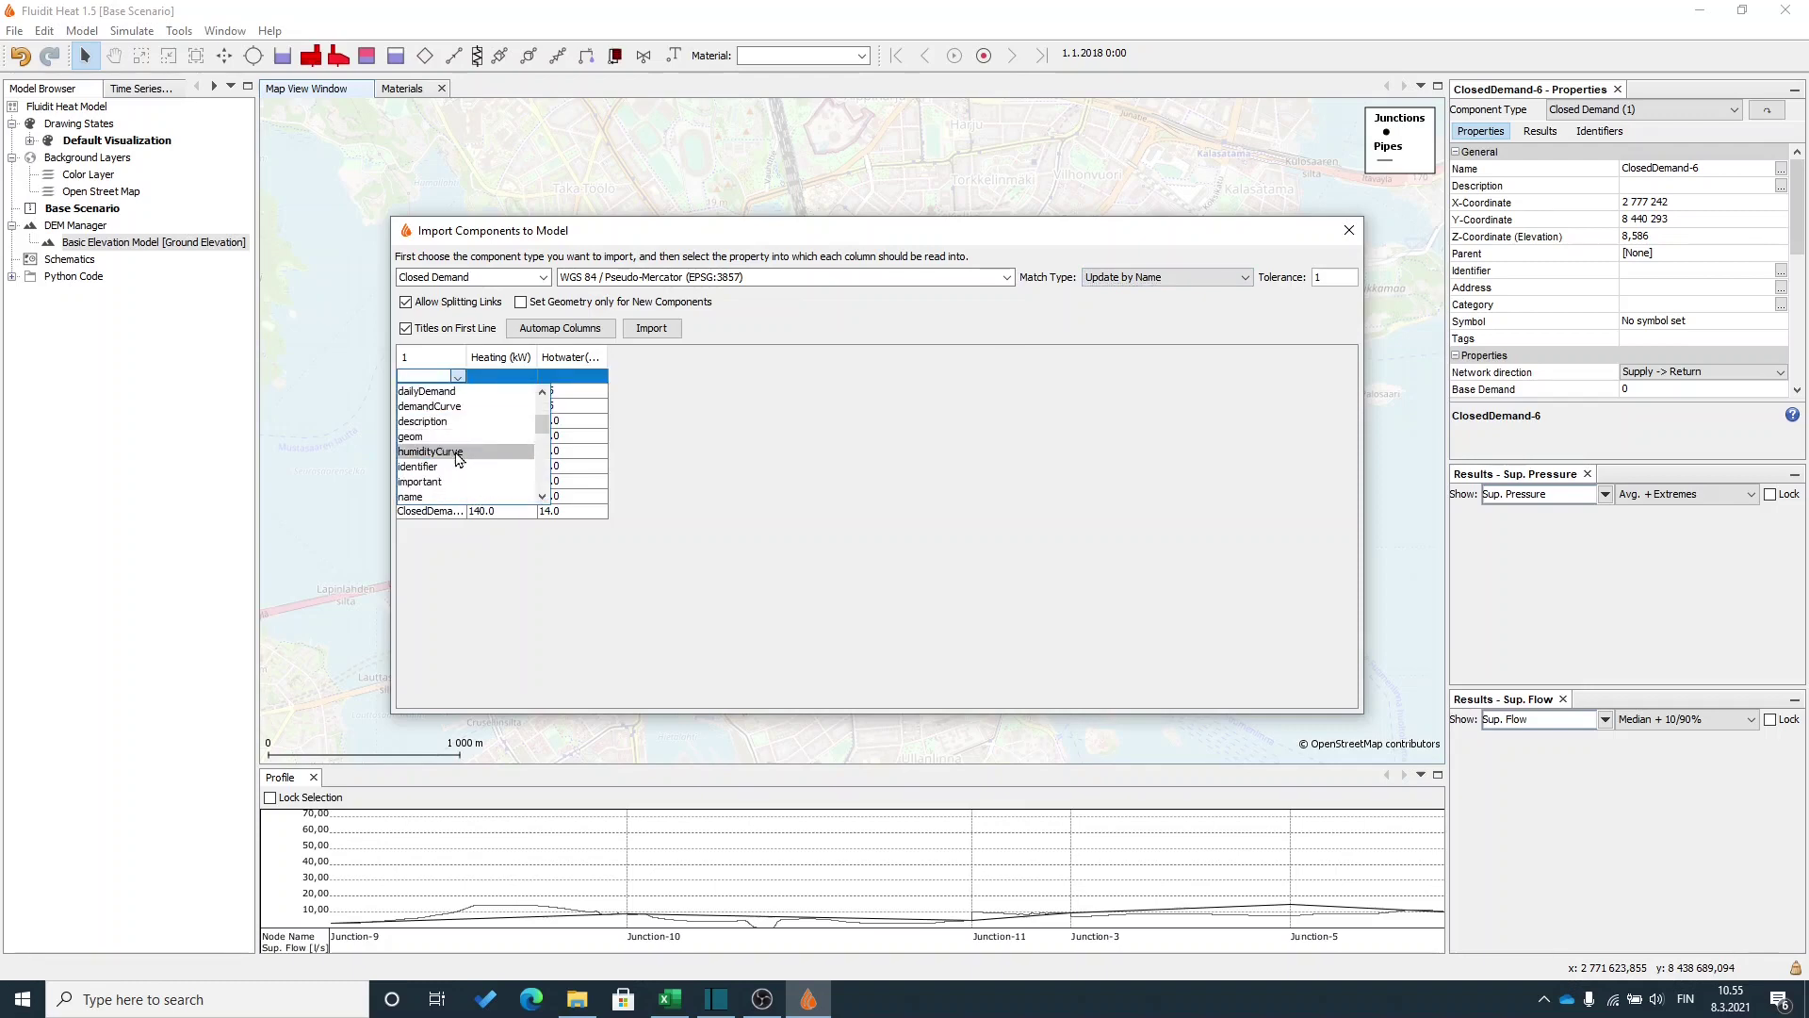
click(485, 456)
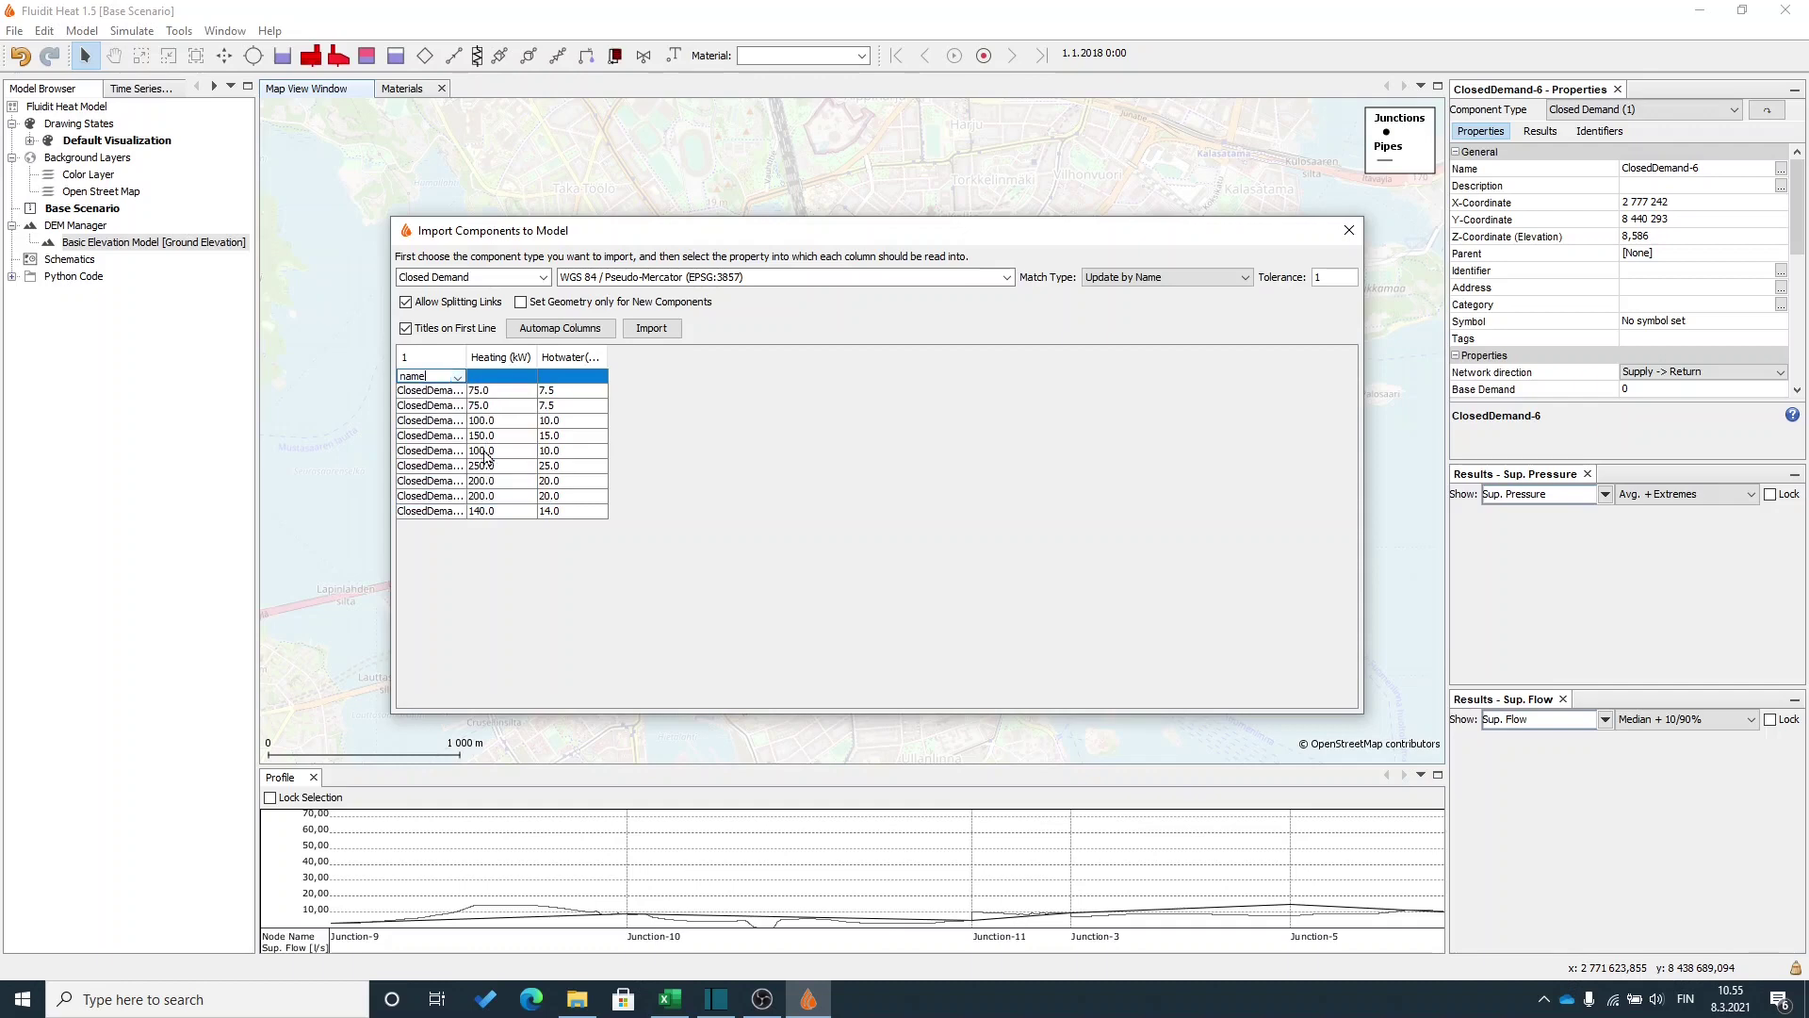
Map Heating (kW) to dailyDemand and Hotwater to usageWaterDemand, then import the 10 demands.
click(530, 381)
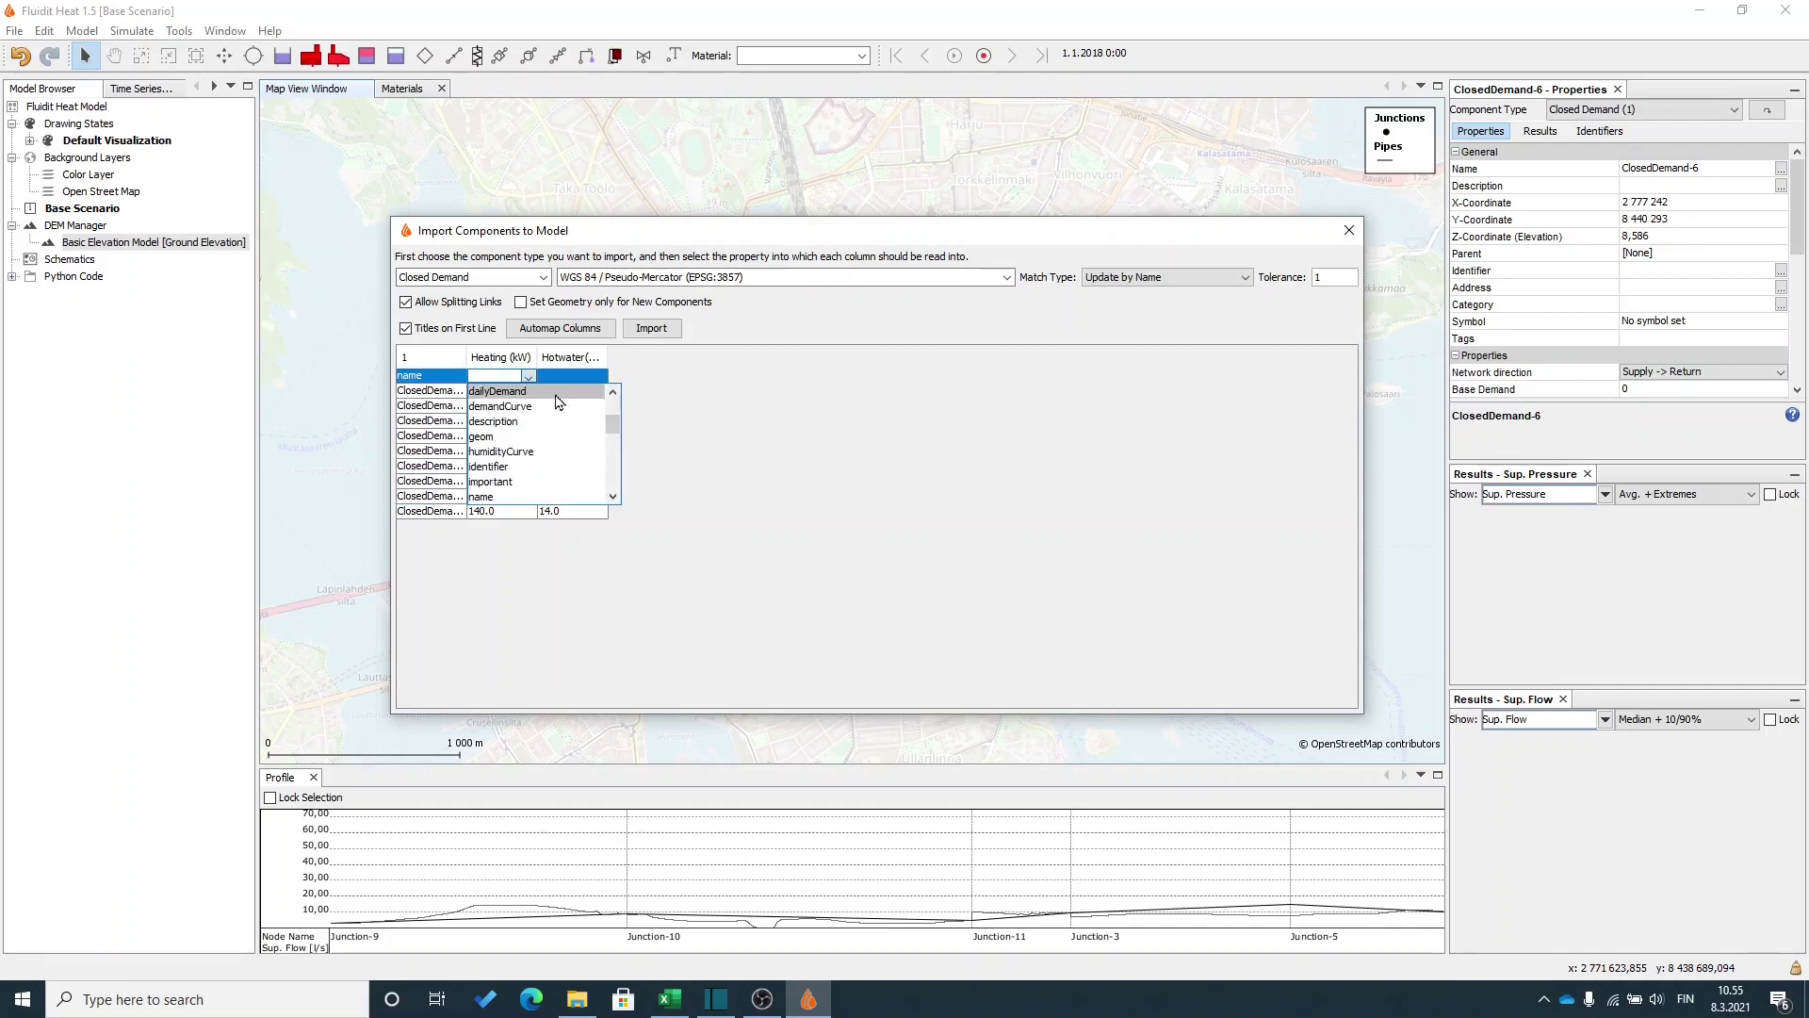
click(557, 394)
click(599, 378)
click(599, 378)
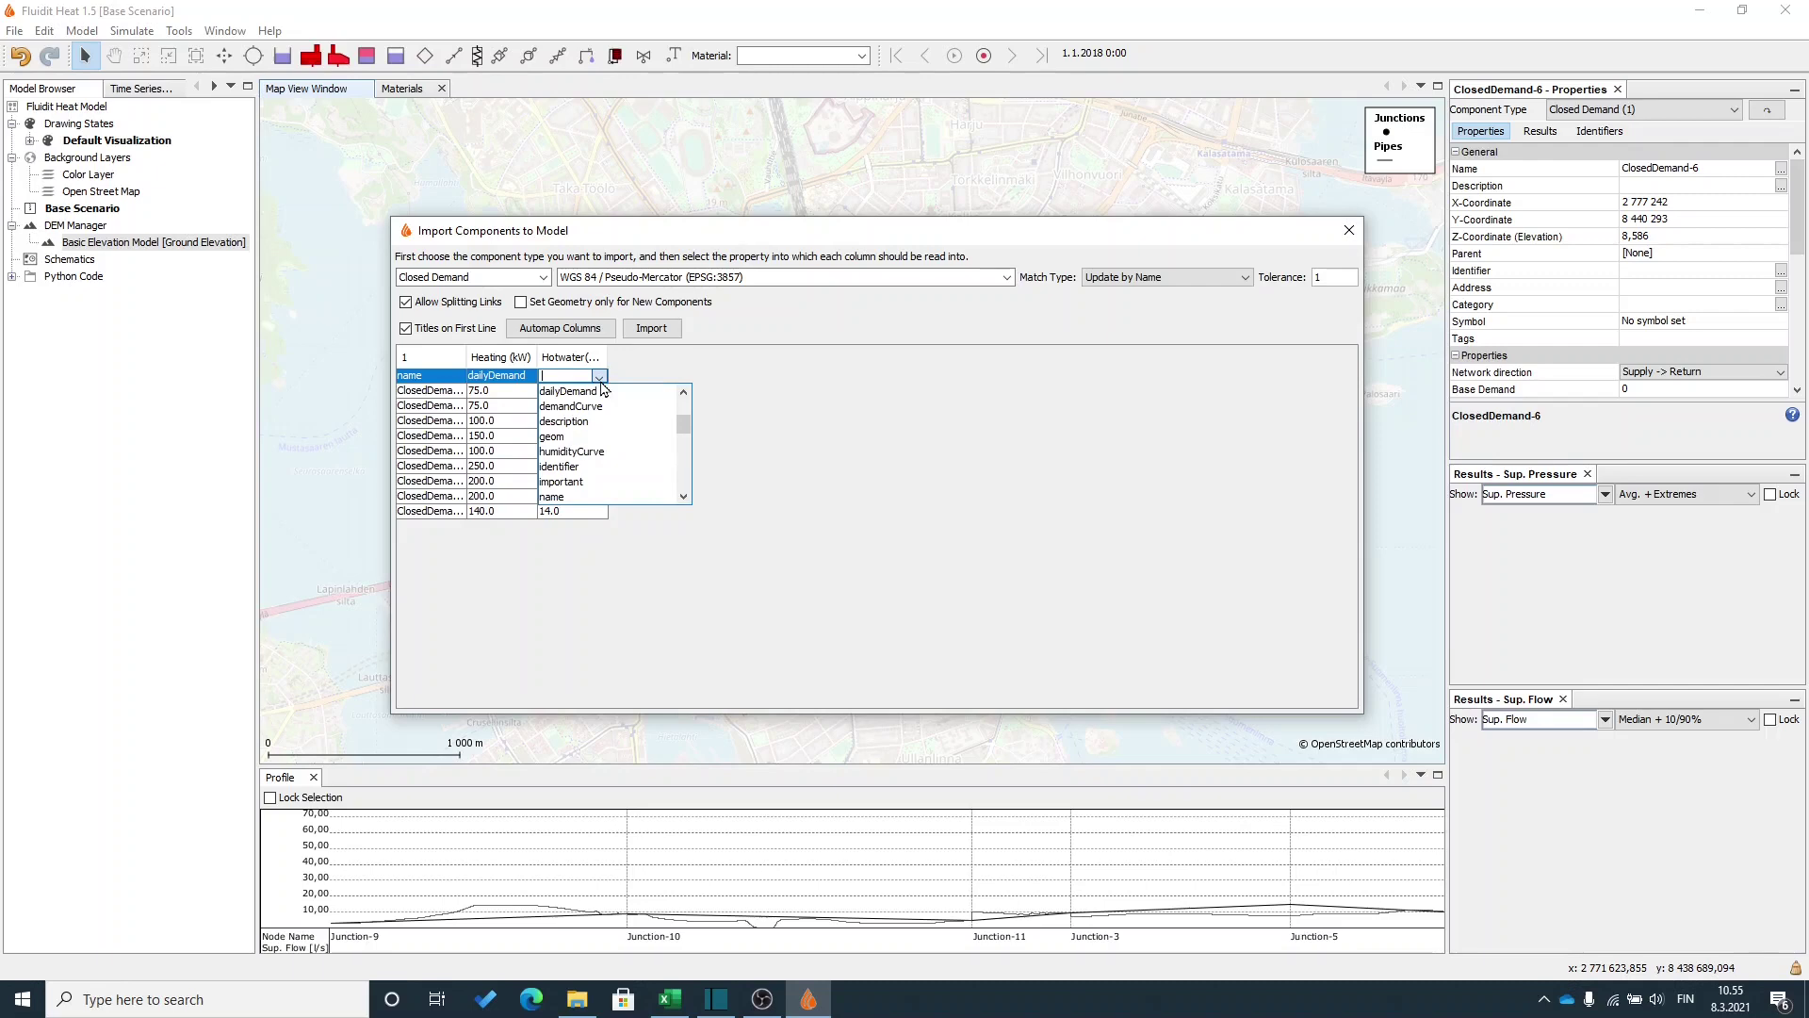
scroll(622, 457, down, 1)
scroll(622, 457, down, 3)
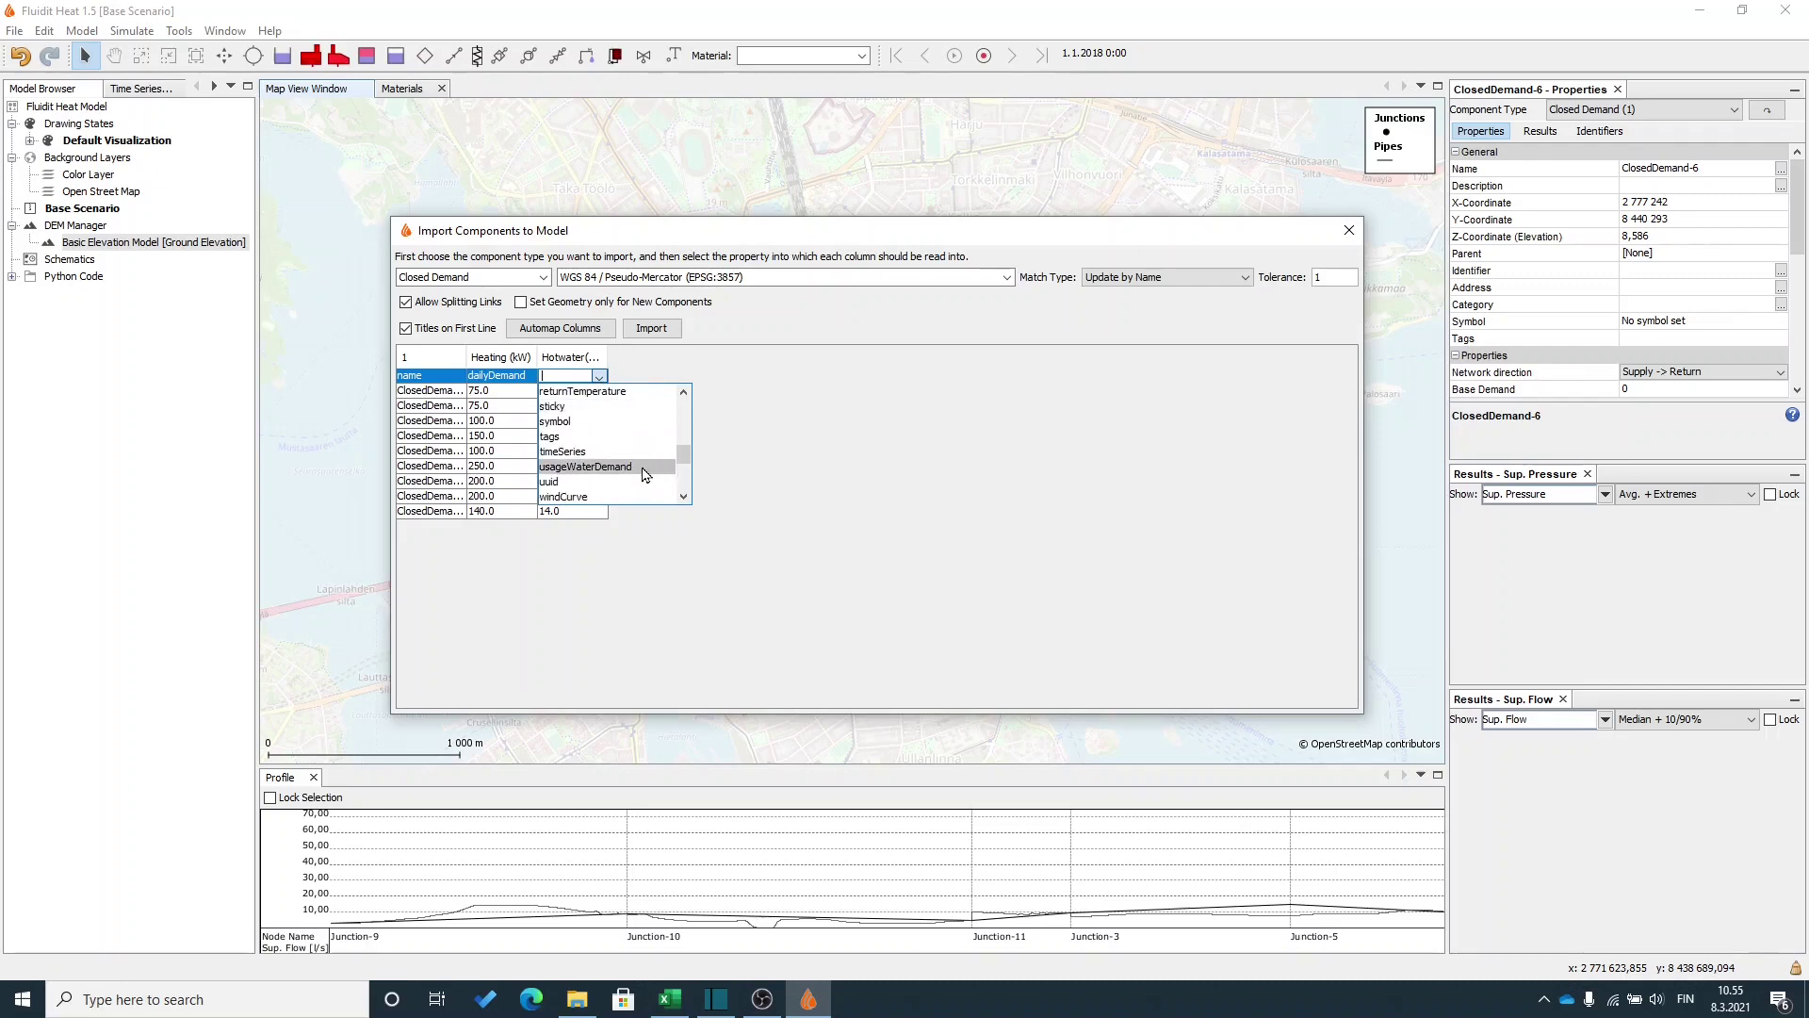
click(625, 467)
click(431, 377)
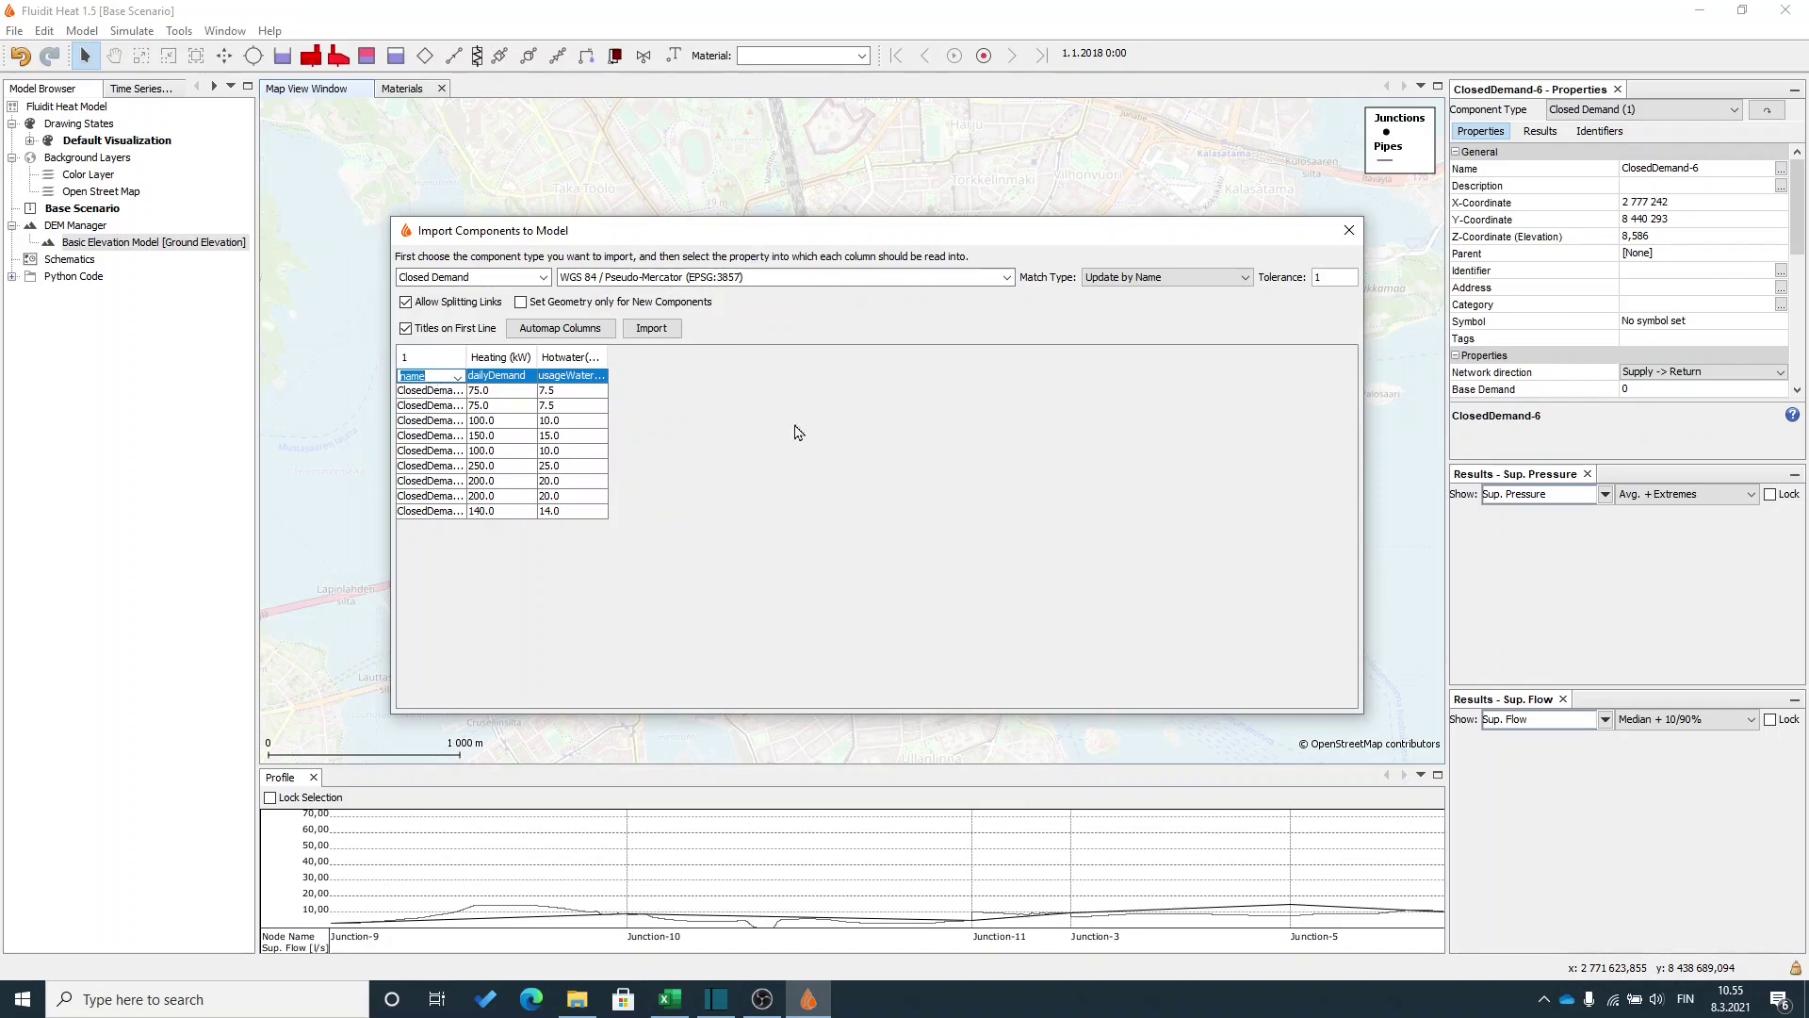
click(662, 331)
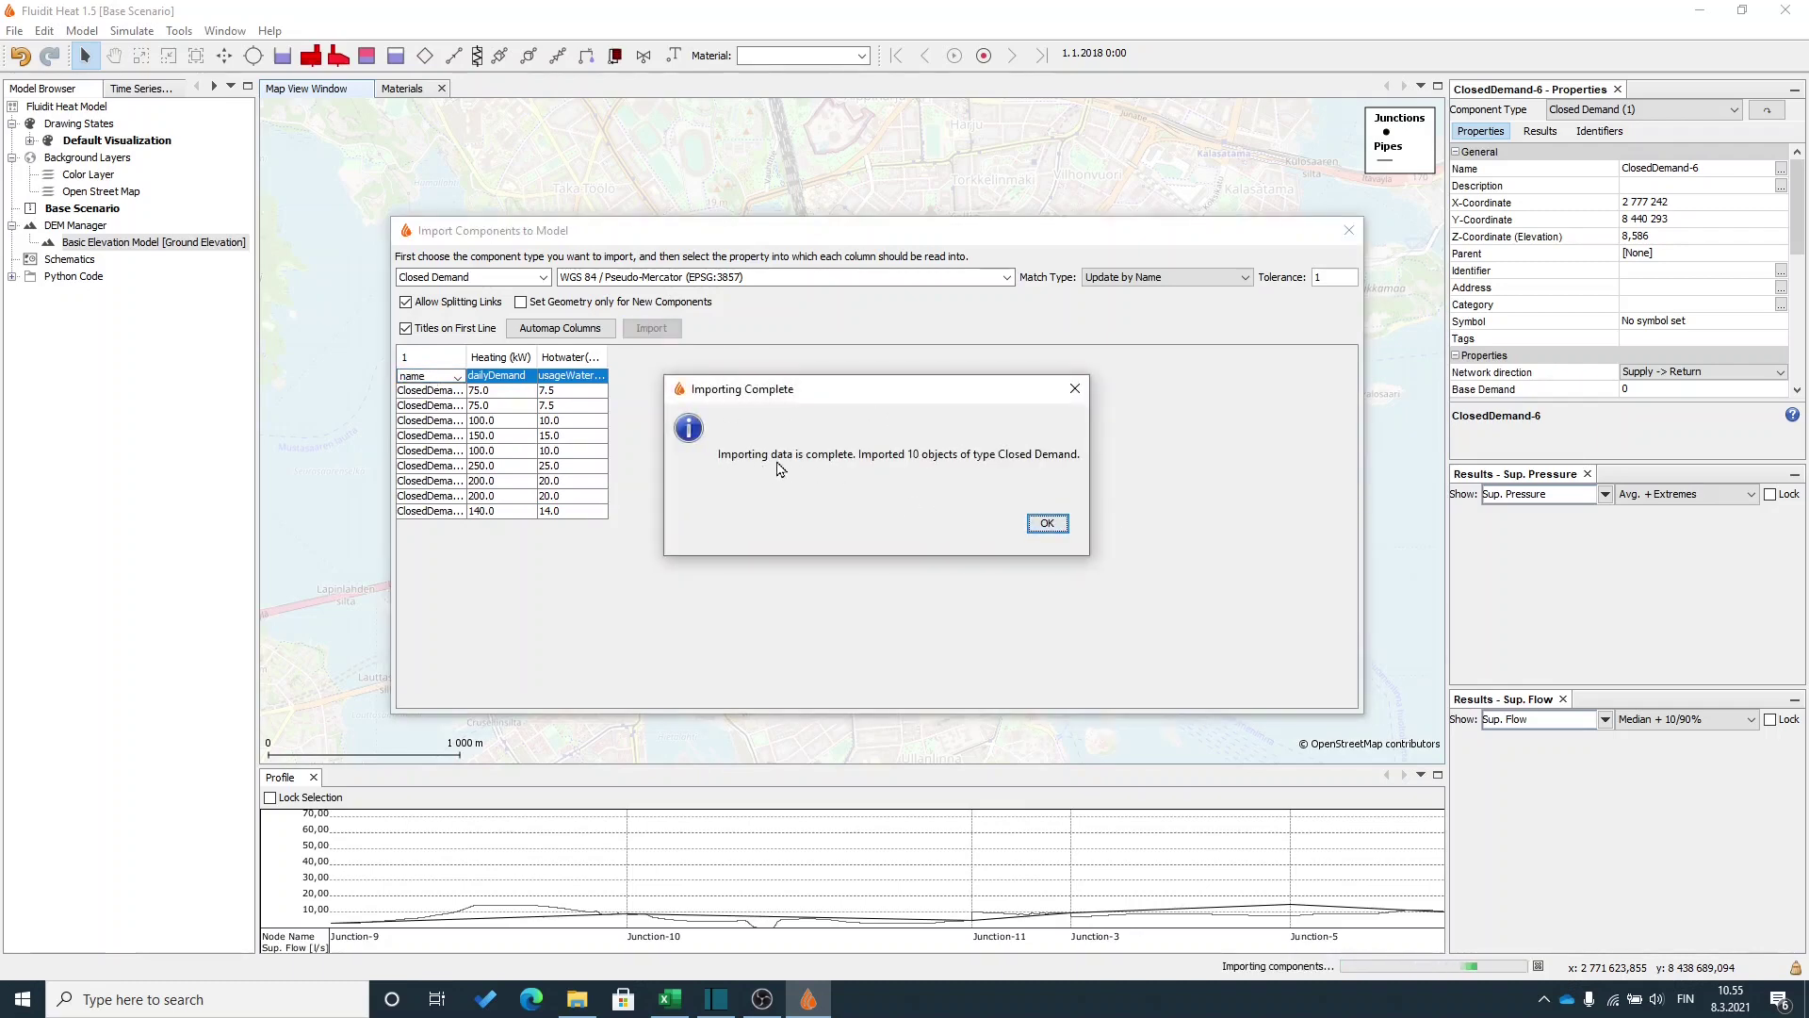
click(1046, 524)
Check the imported values on ClosedDemand-4, ClosedDemand-8 and another closed demand.
click(790, 374)
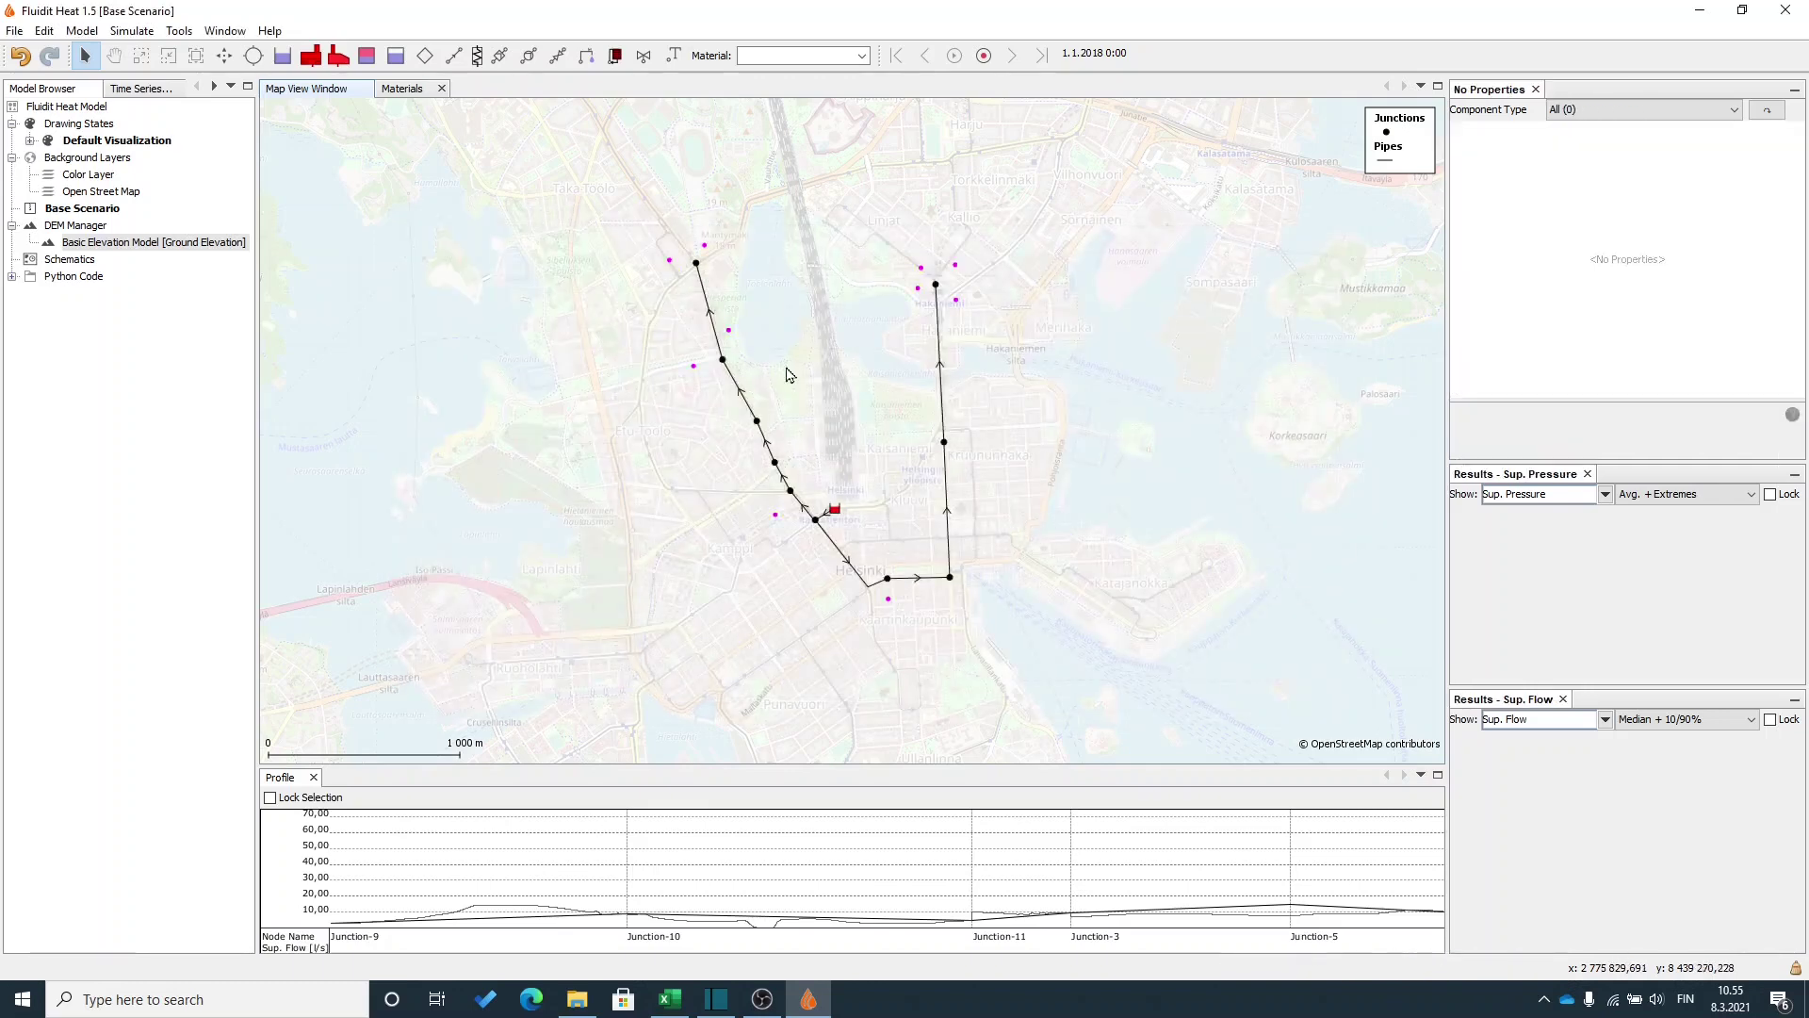
click(693, 366)
scroll(1651, 375, down, 1)
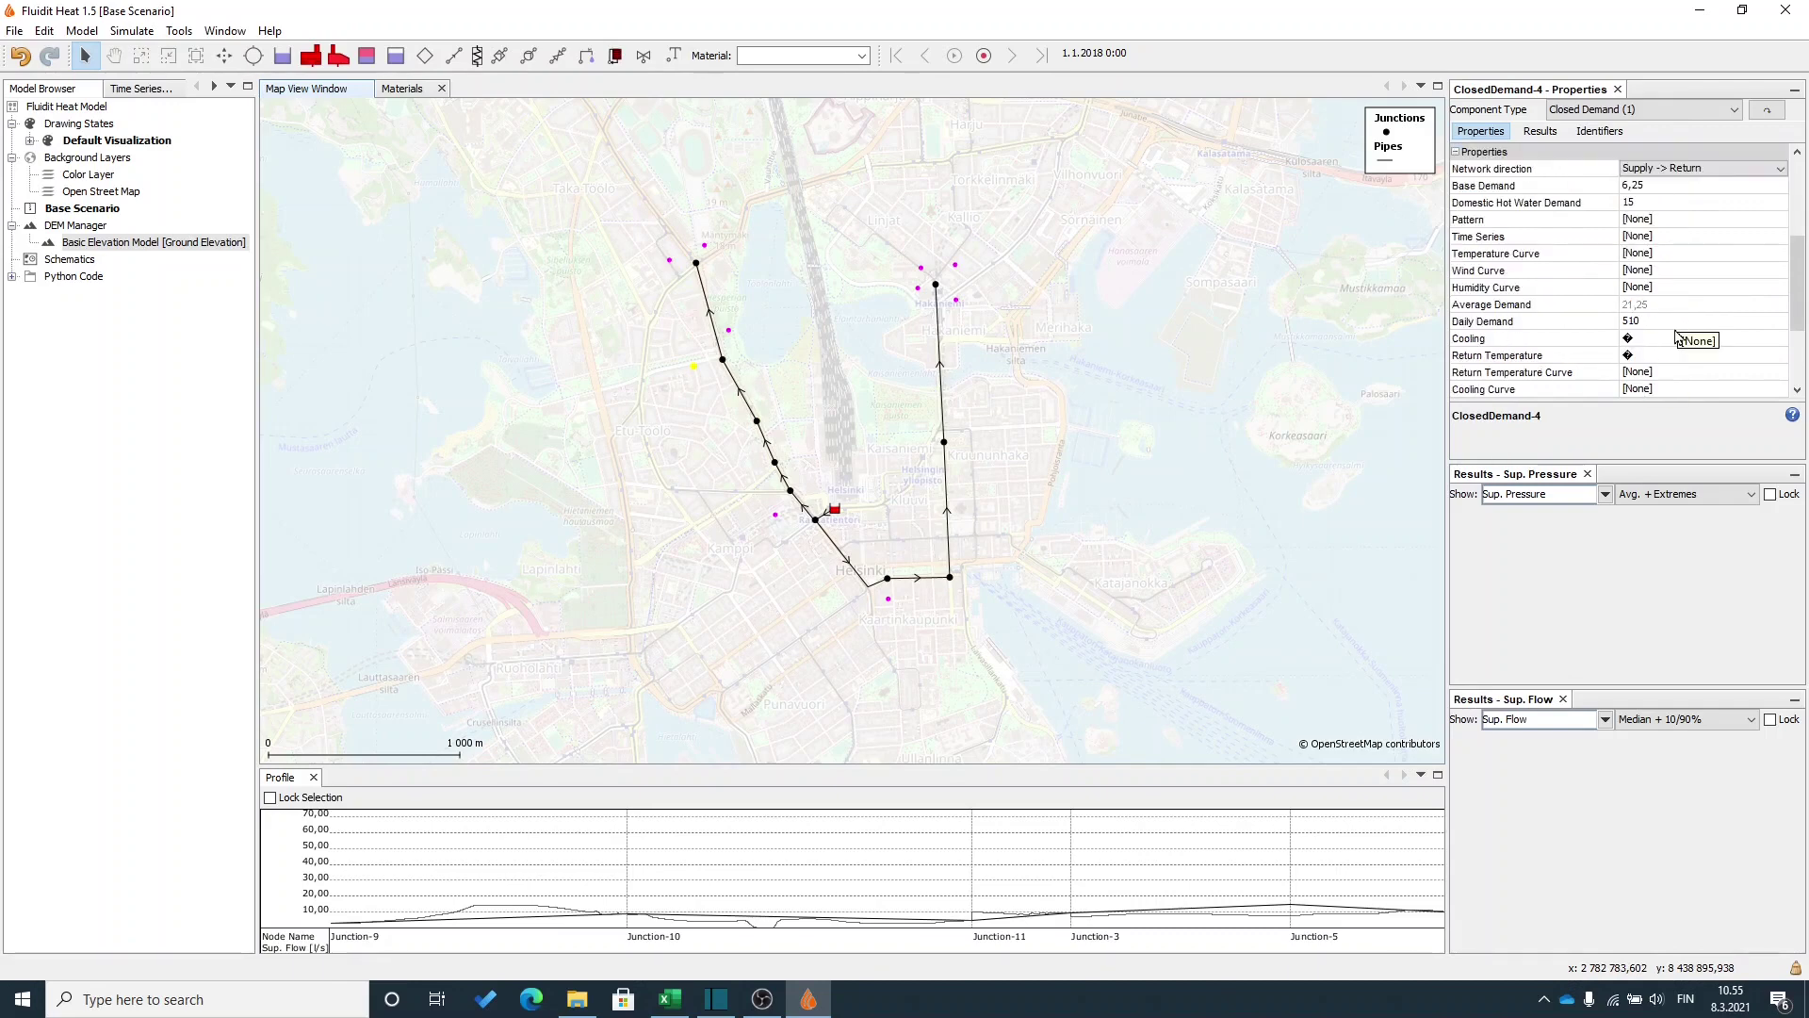
scroll(1676, 331, down, 2)
click(955, 299)
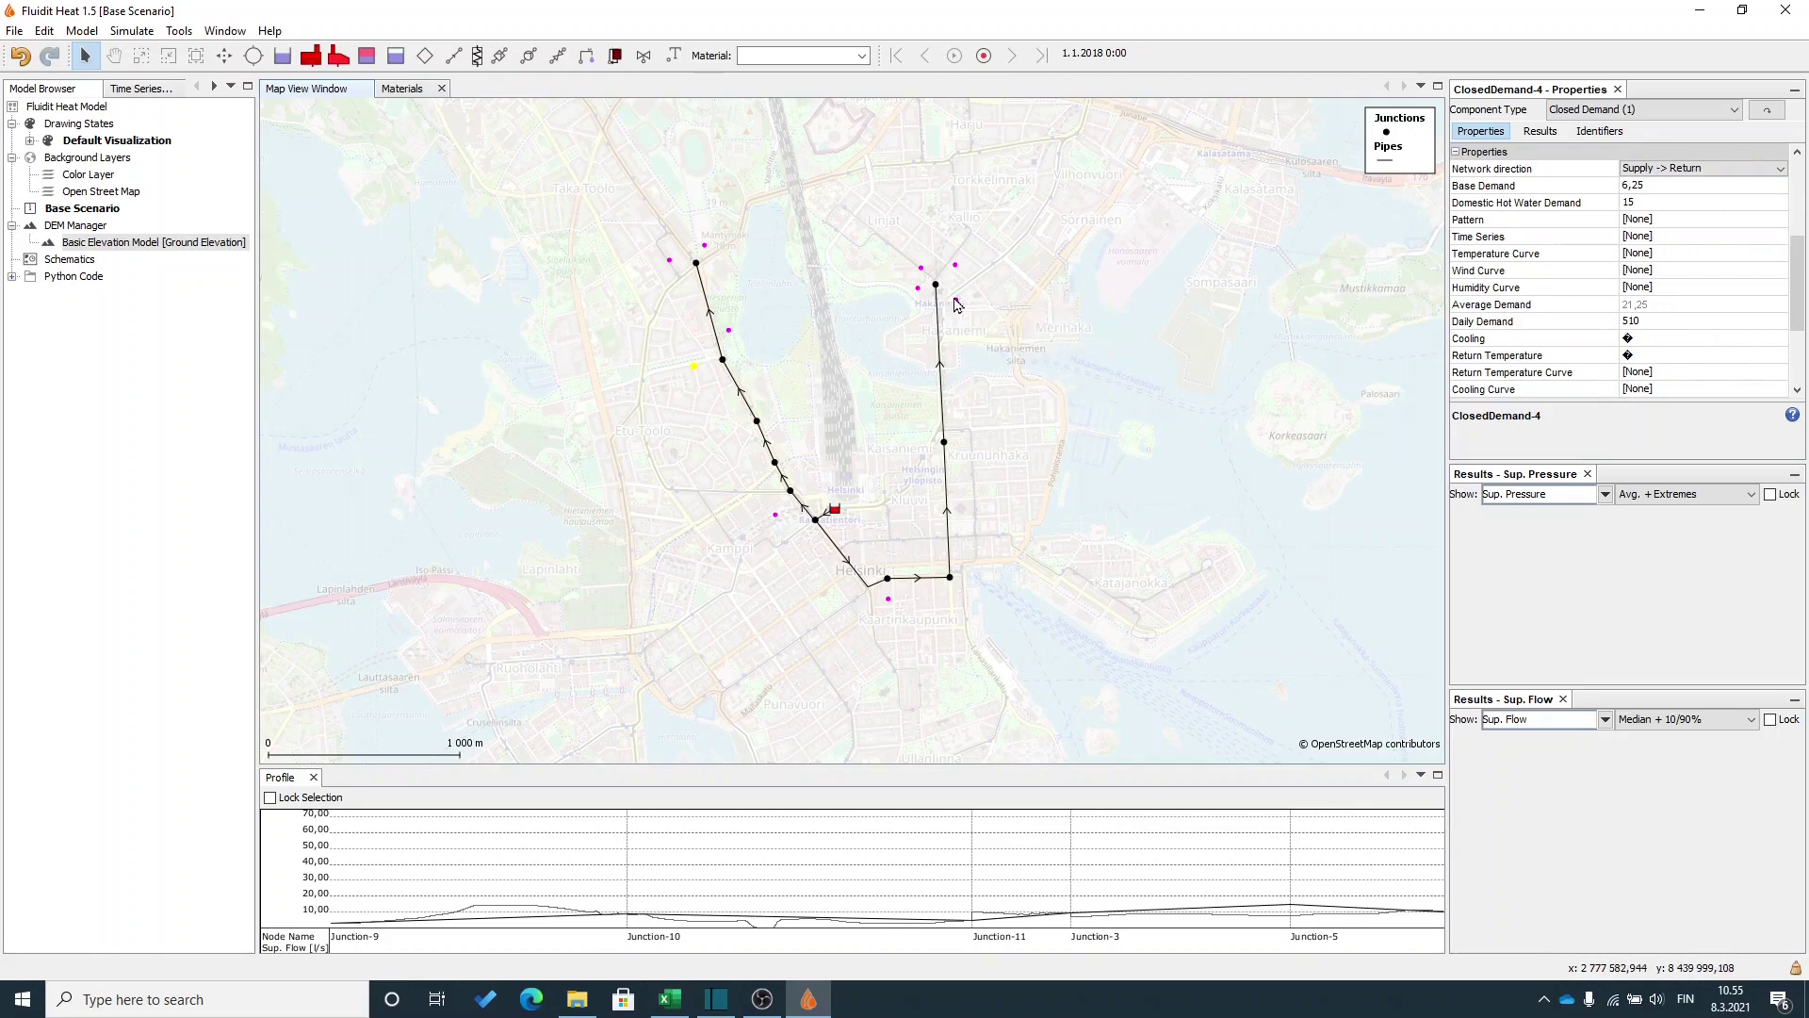
scroll(1696, 340, up, 1)
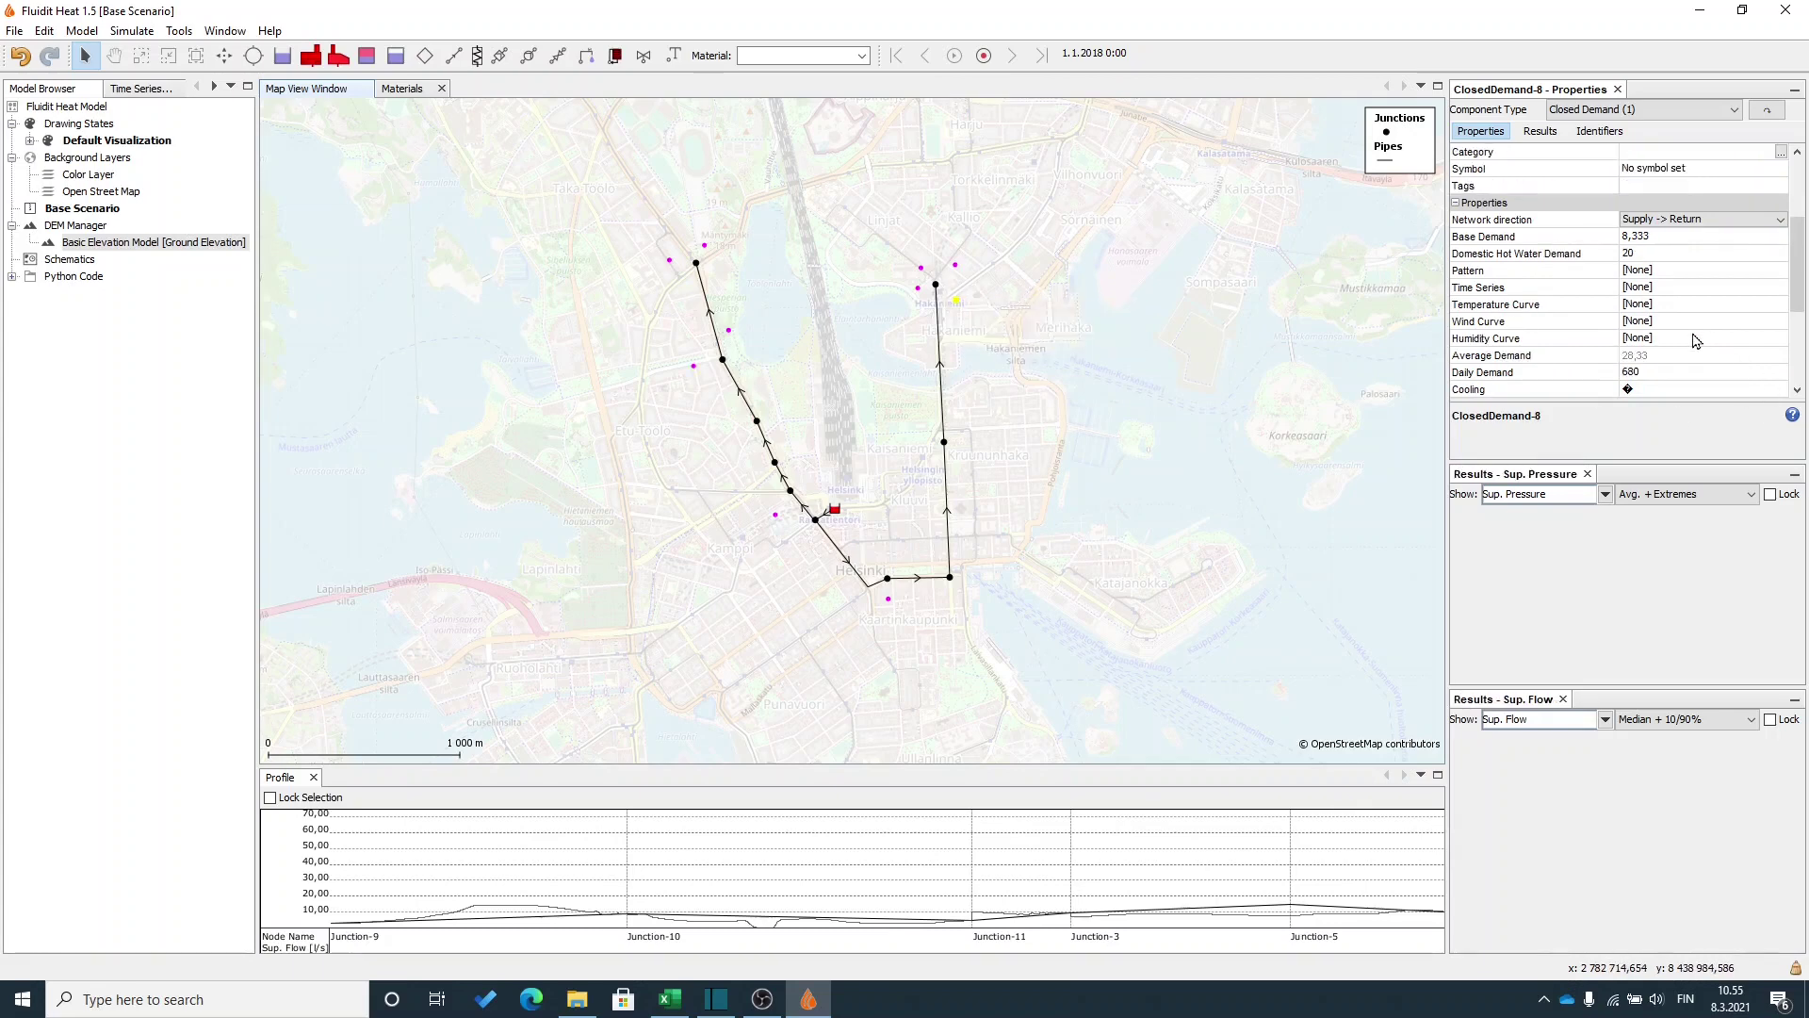
scroll(1661, 283, down, 4)
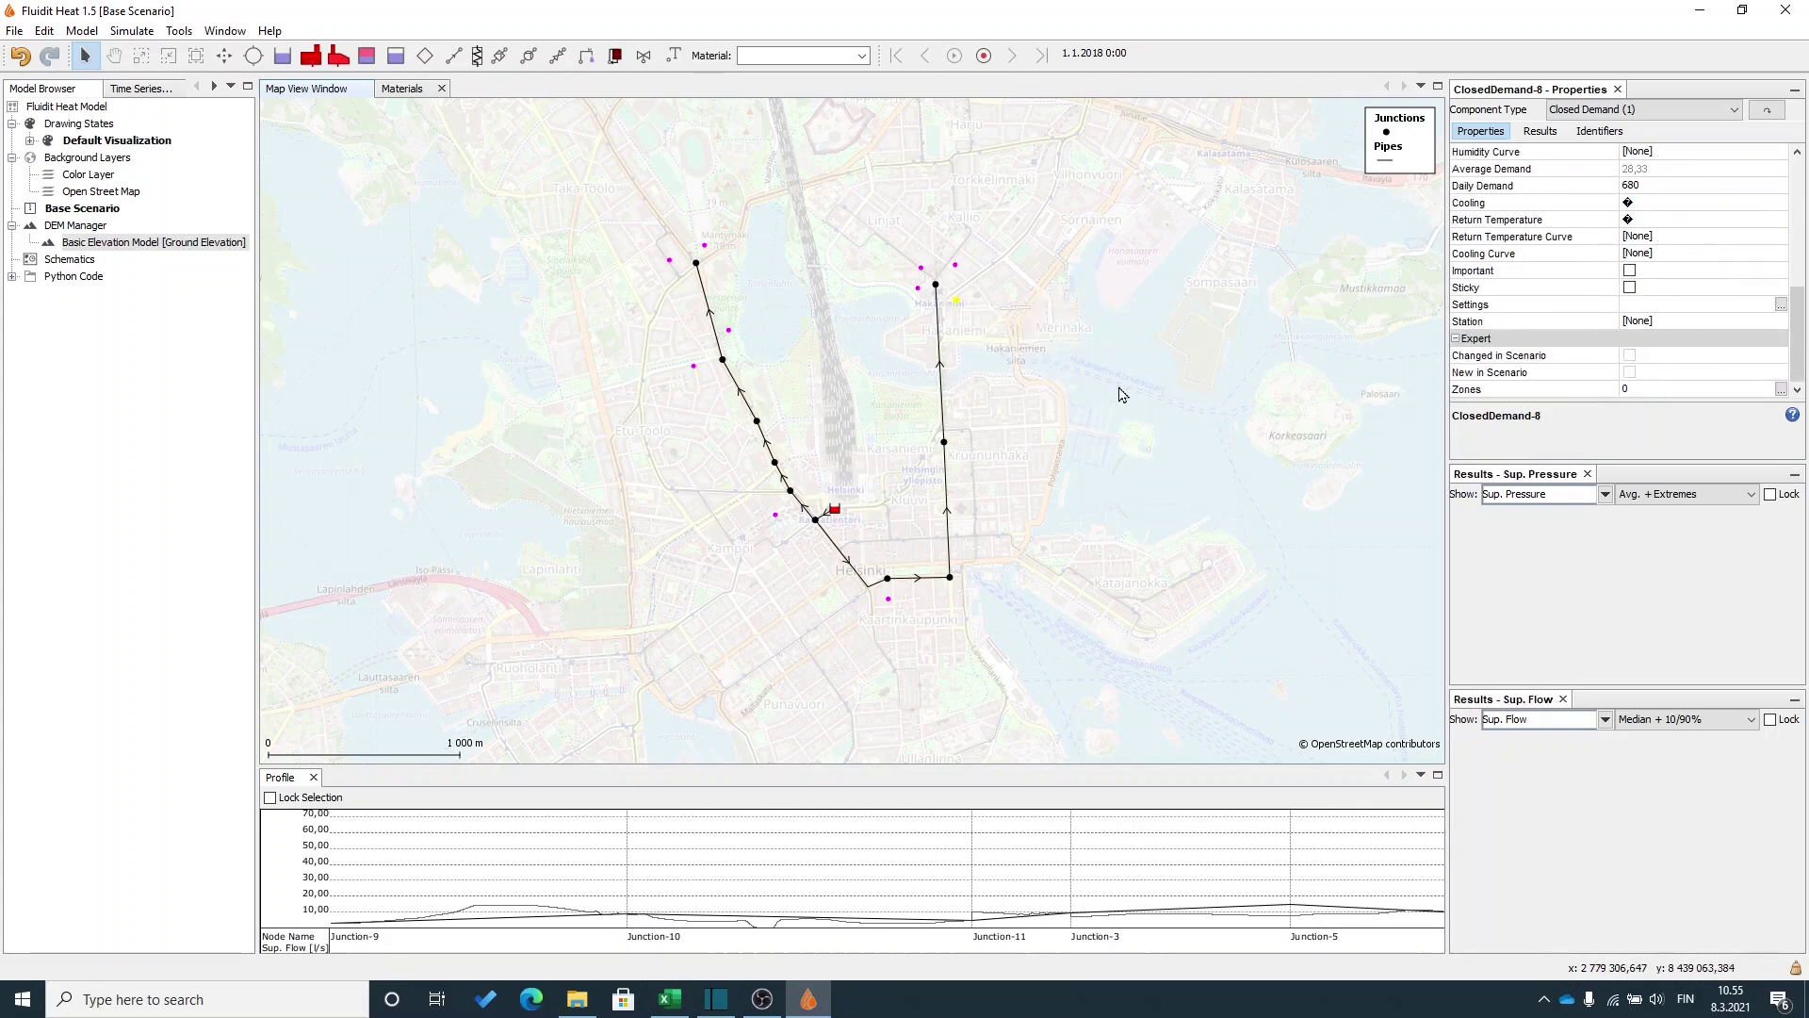
click(957, 267)
click(1063, 410)
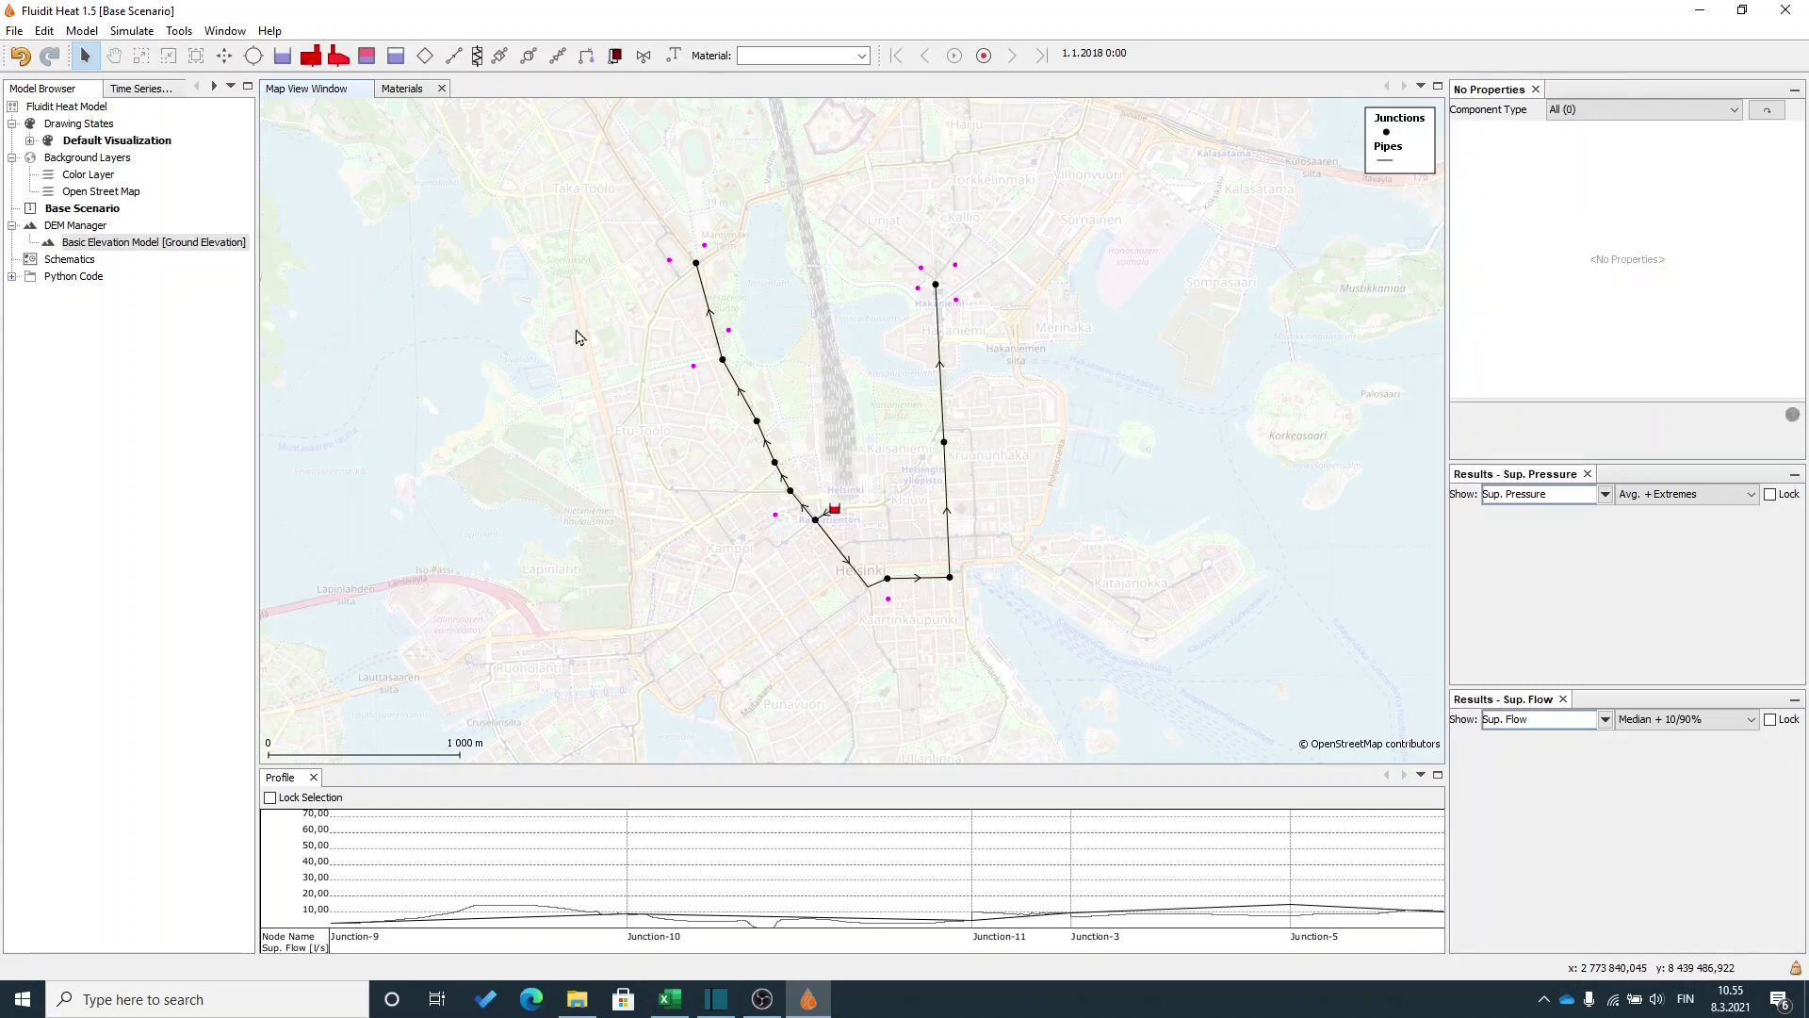
Connect the demands at the eastern branch's northern end to the network and mark them sticky.
drag(578, 335, 553, 391)
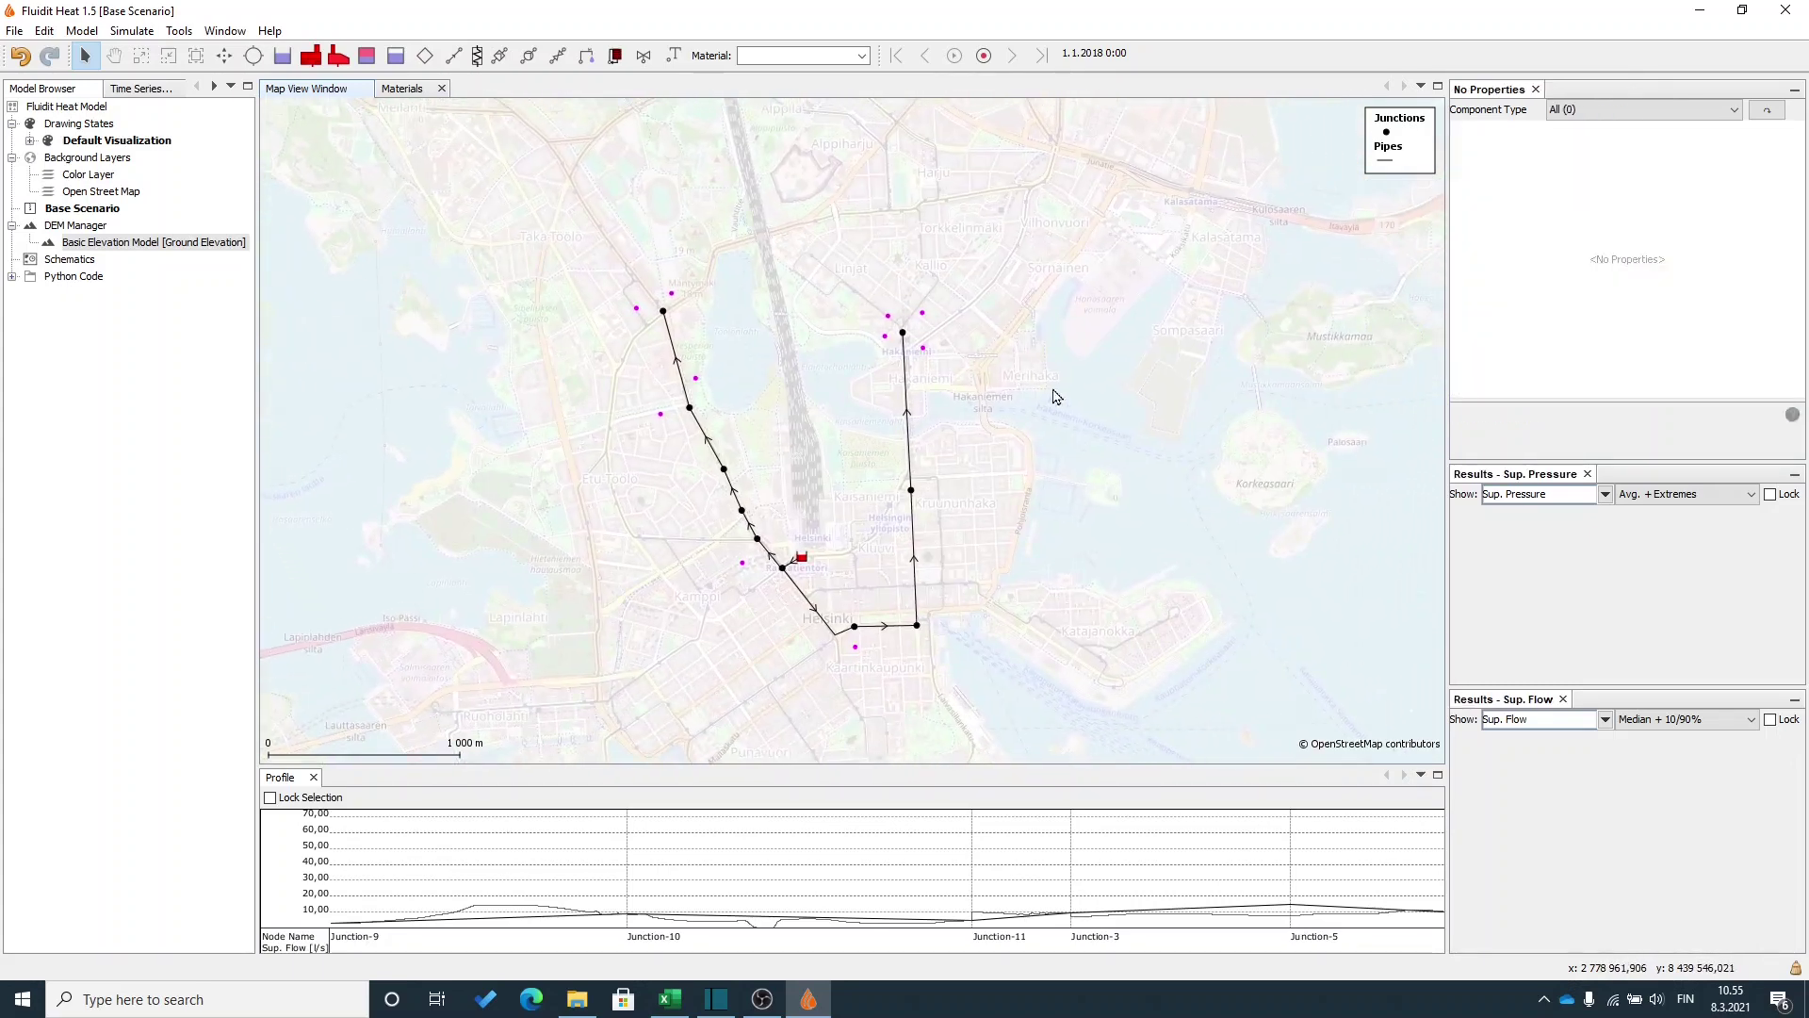
scroll(1042, 444, up, 2)
drag(751, 202, 900, 328)
click(1767, 111)
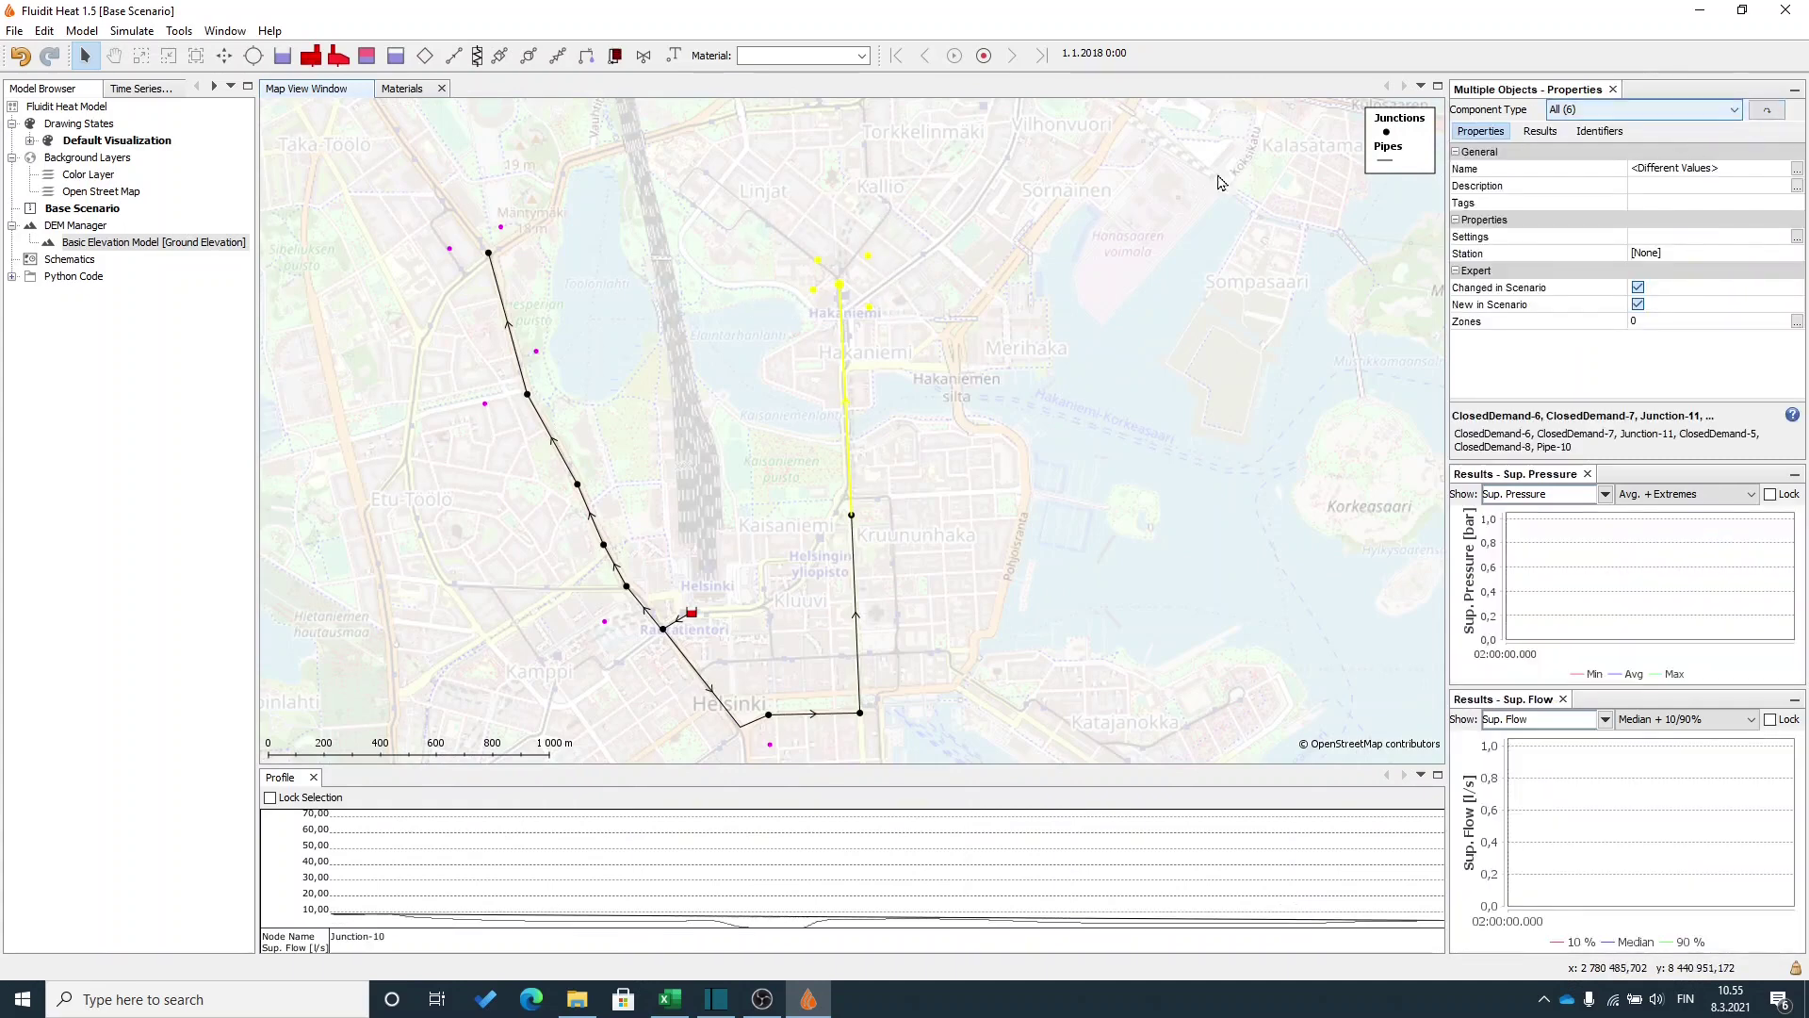
right_click(841, 296)
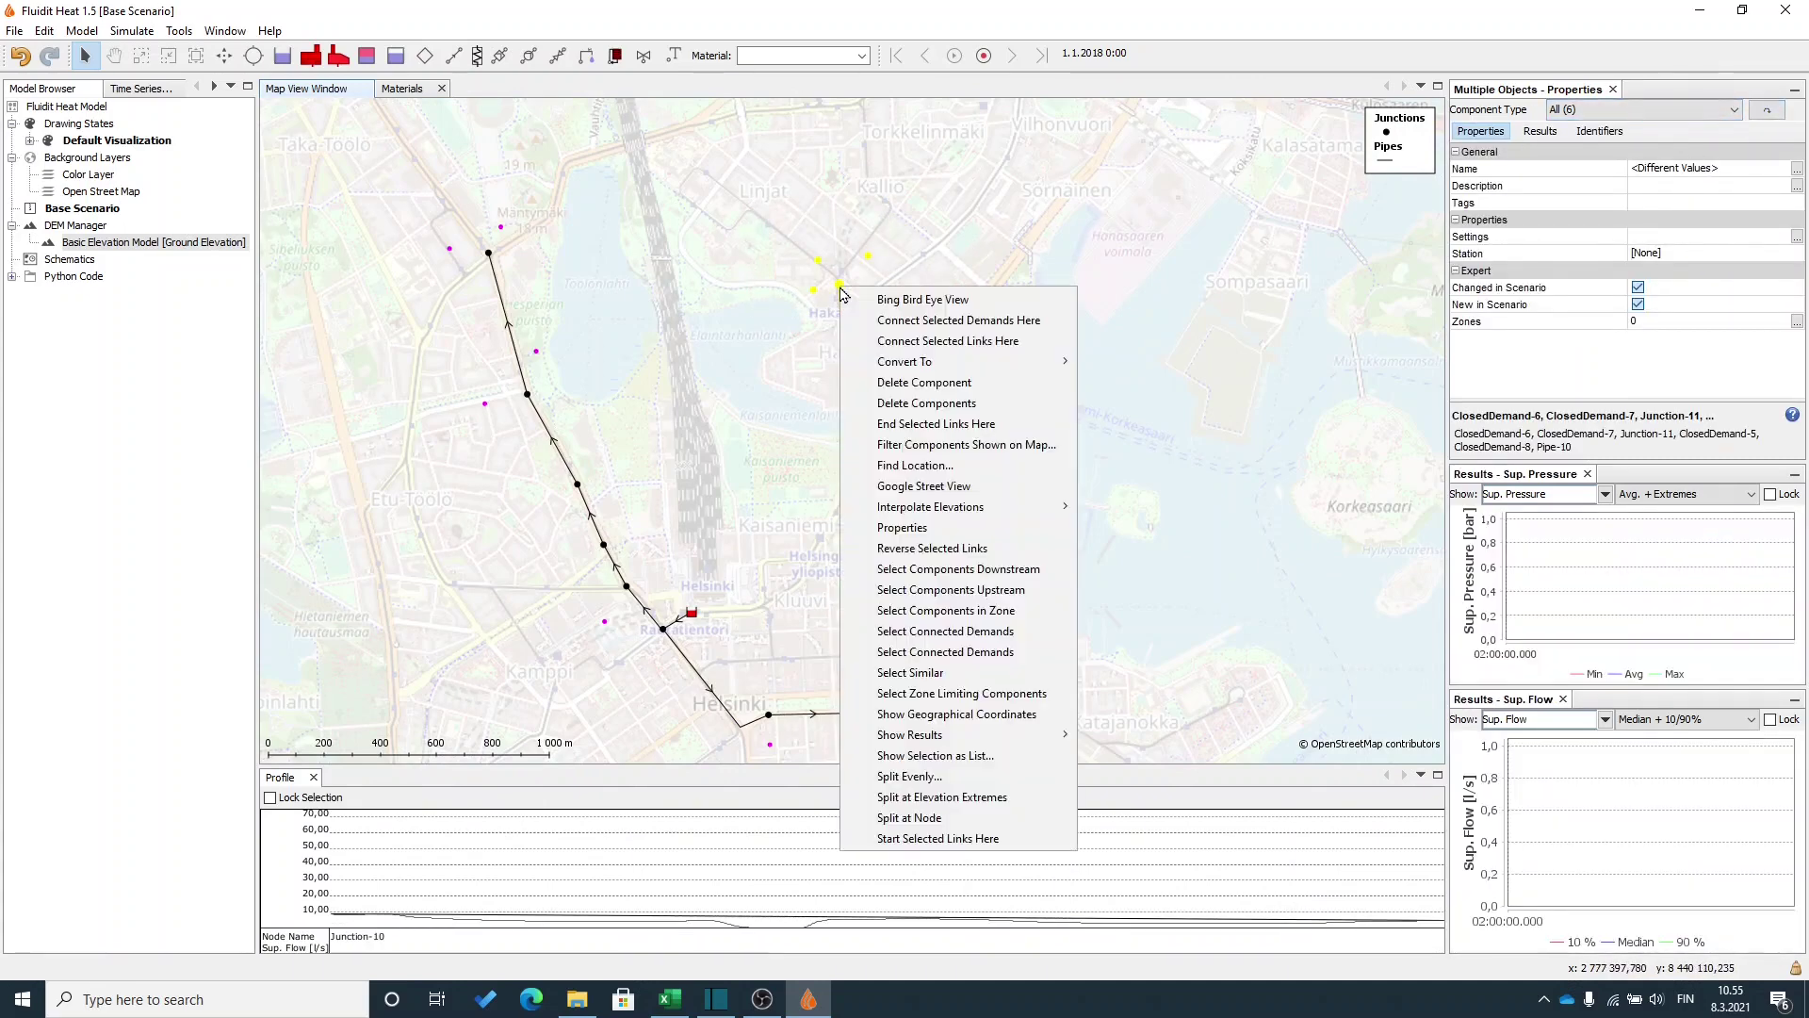
click(899, 320)
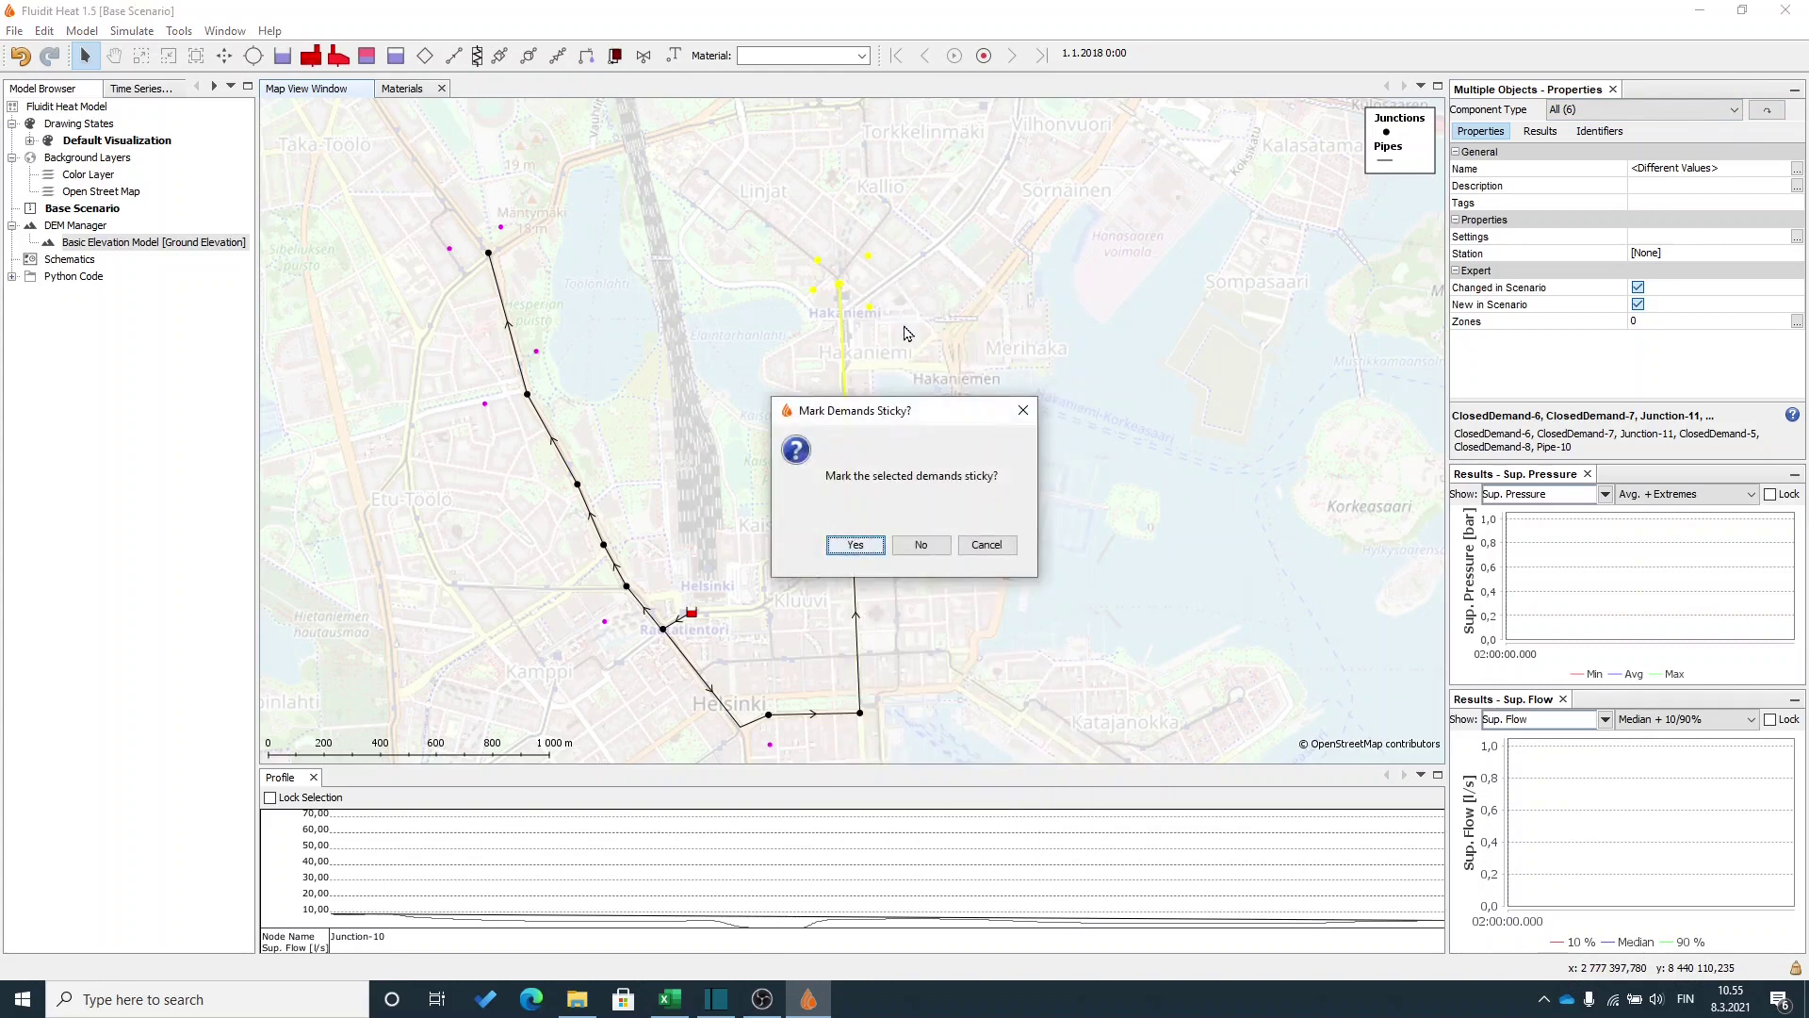
click(855, 544)
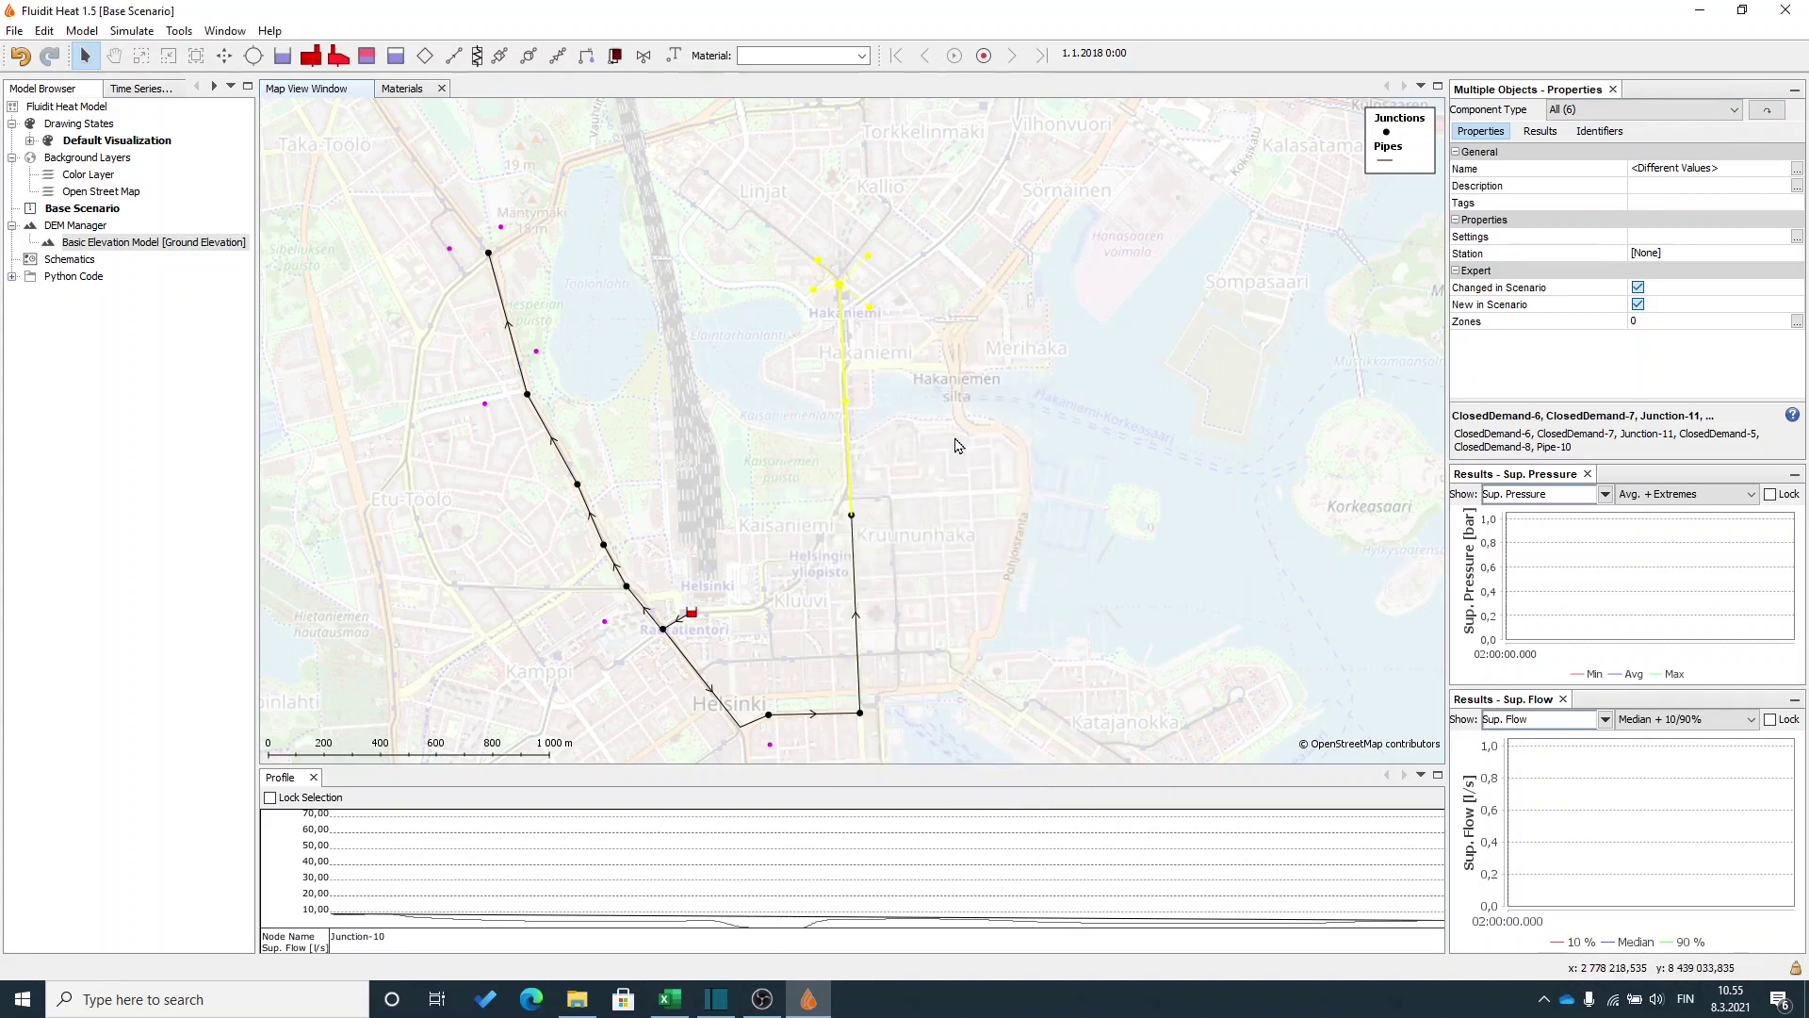
Look through the Tools > Demands menu and close it without running a tool.
click(829, 247)
drag(726, 401, 808, 360)
scroll(807, 366, down, 1)
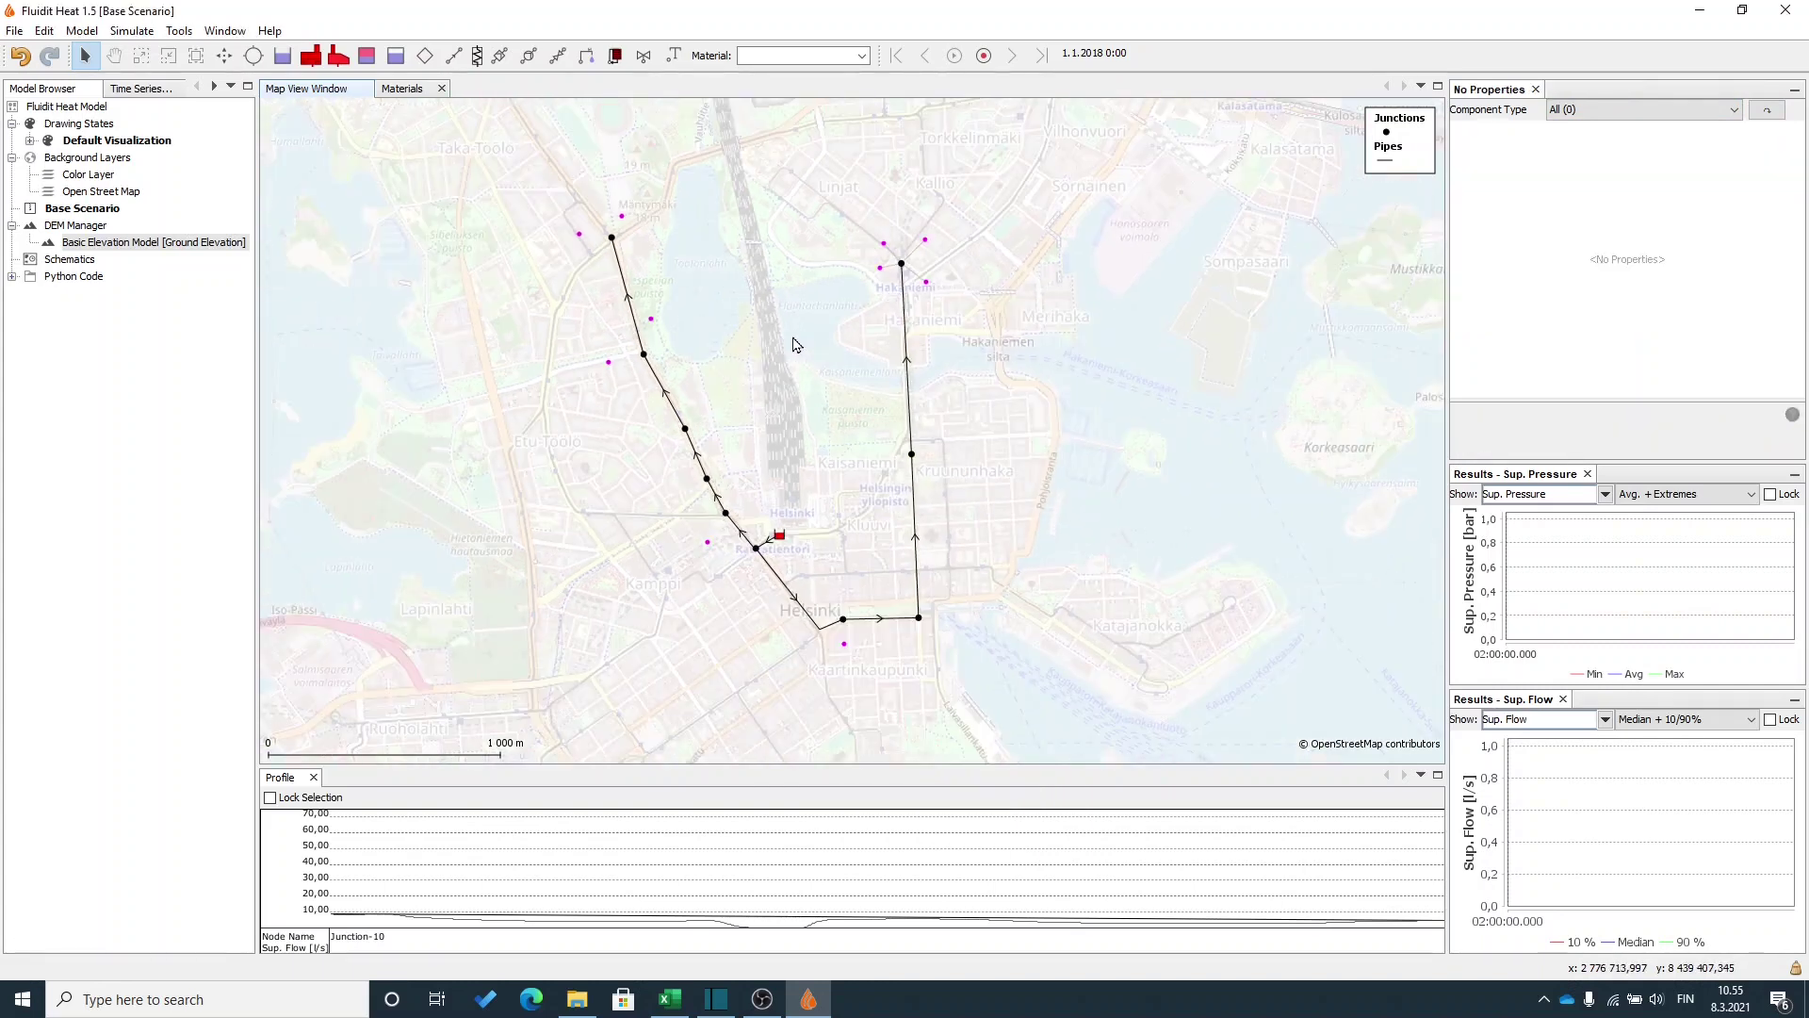
click(180, 32)
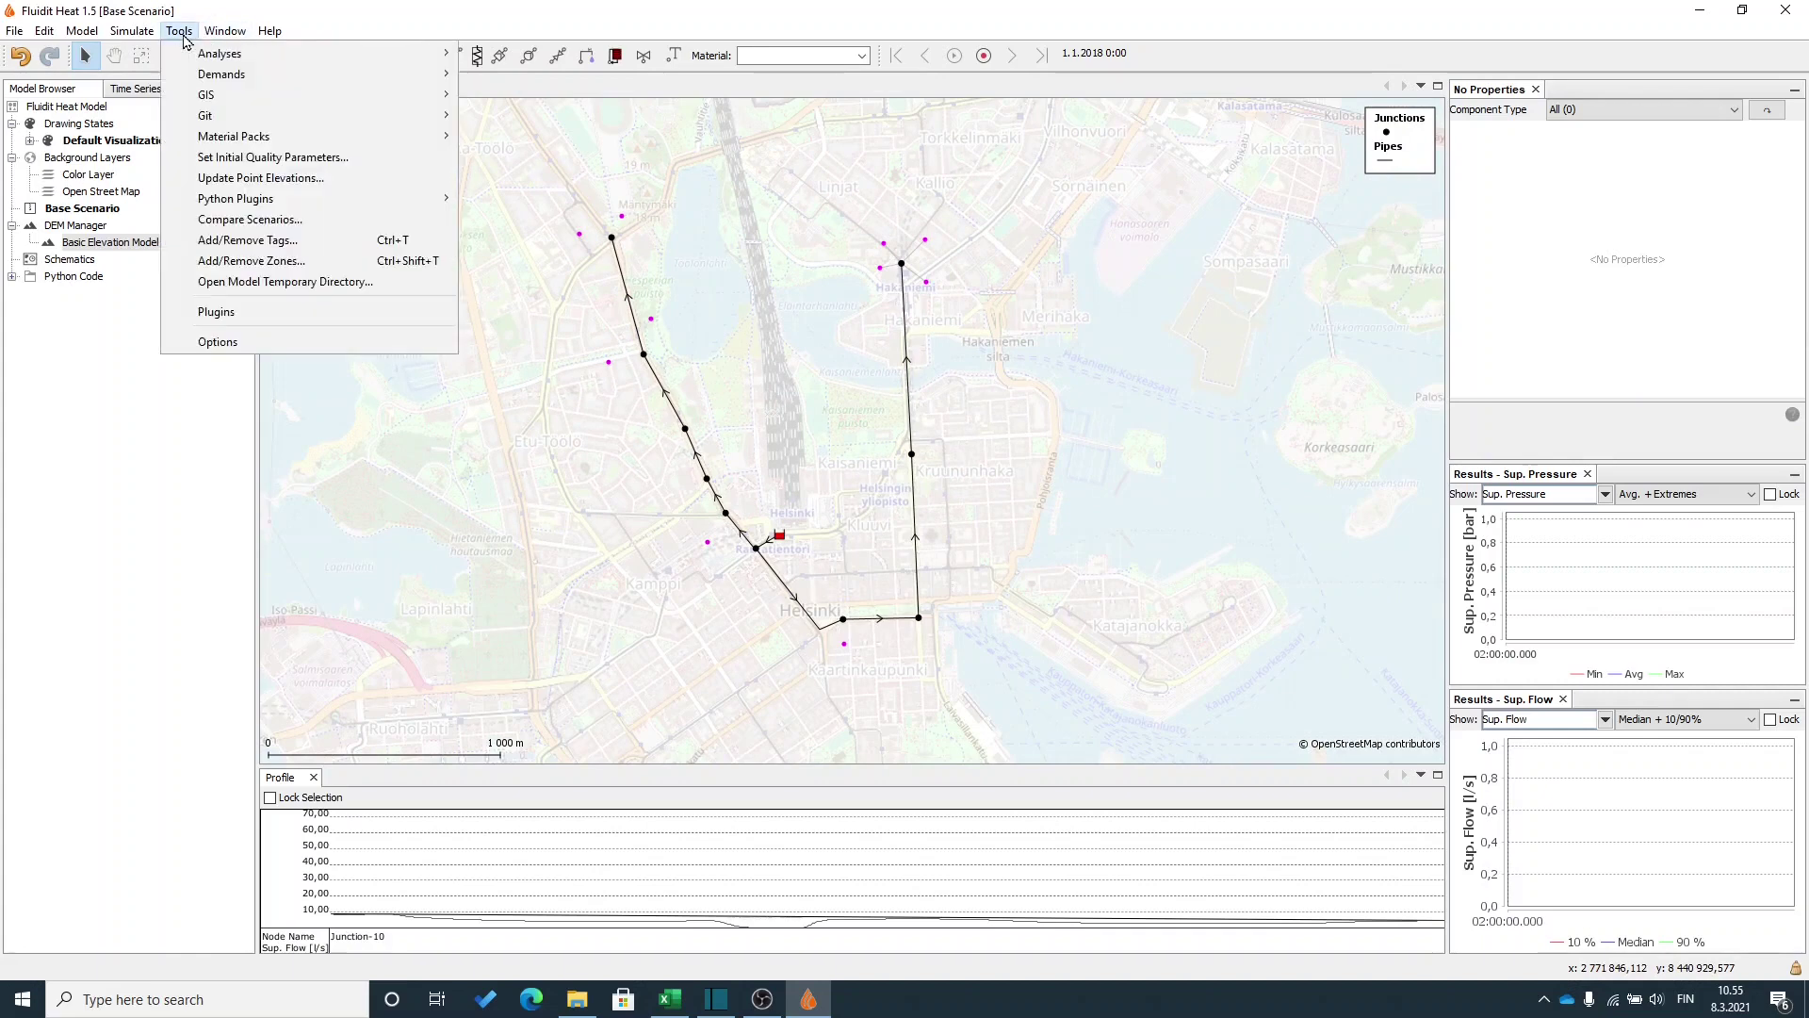
mouse_move(223, 78)
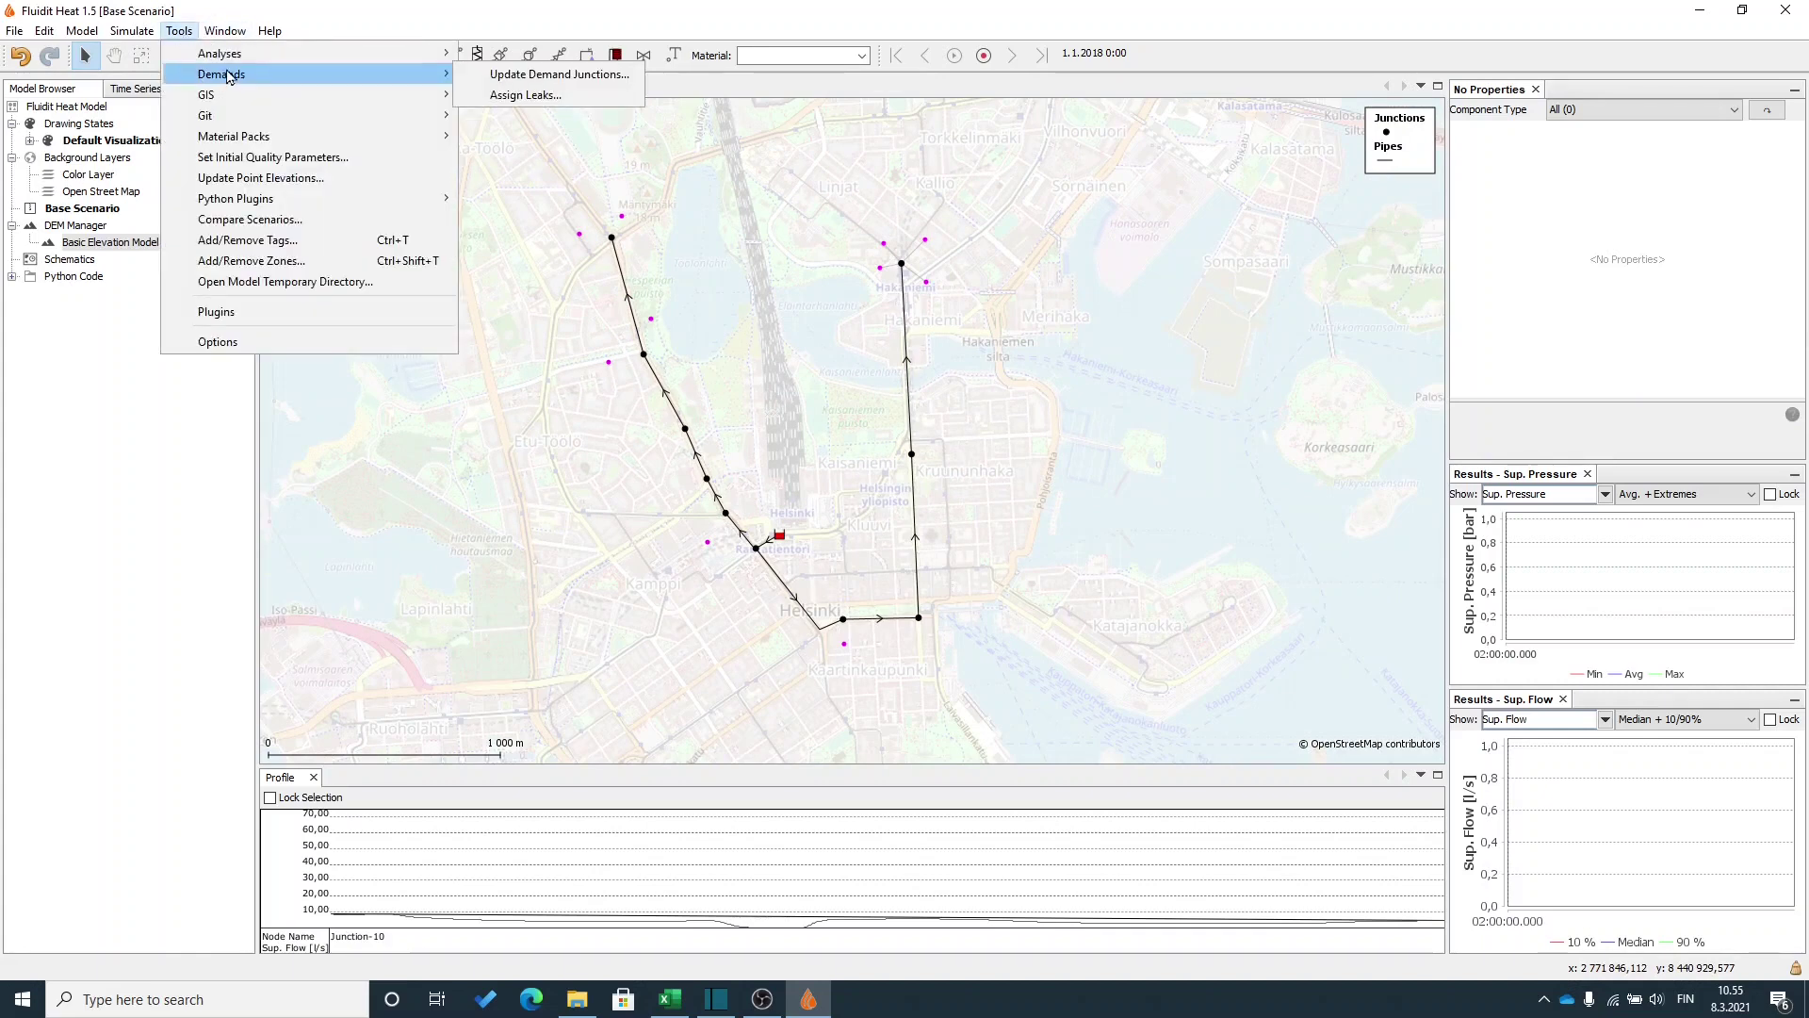
click(525, 95)
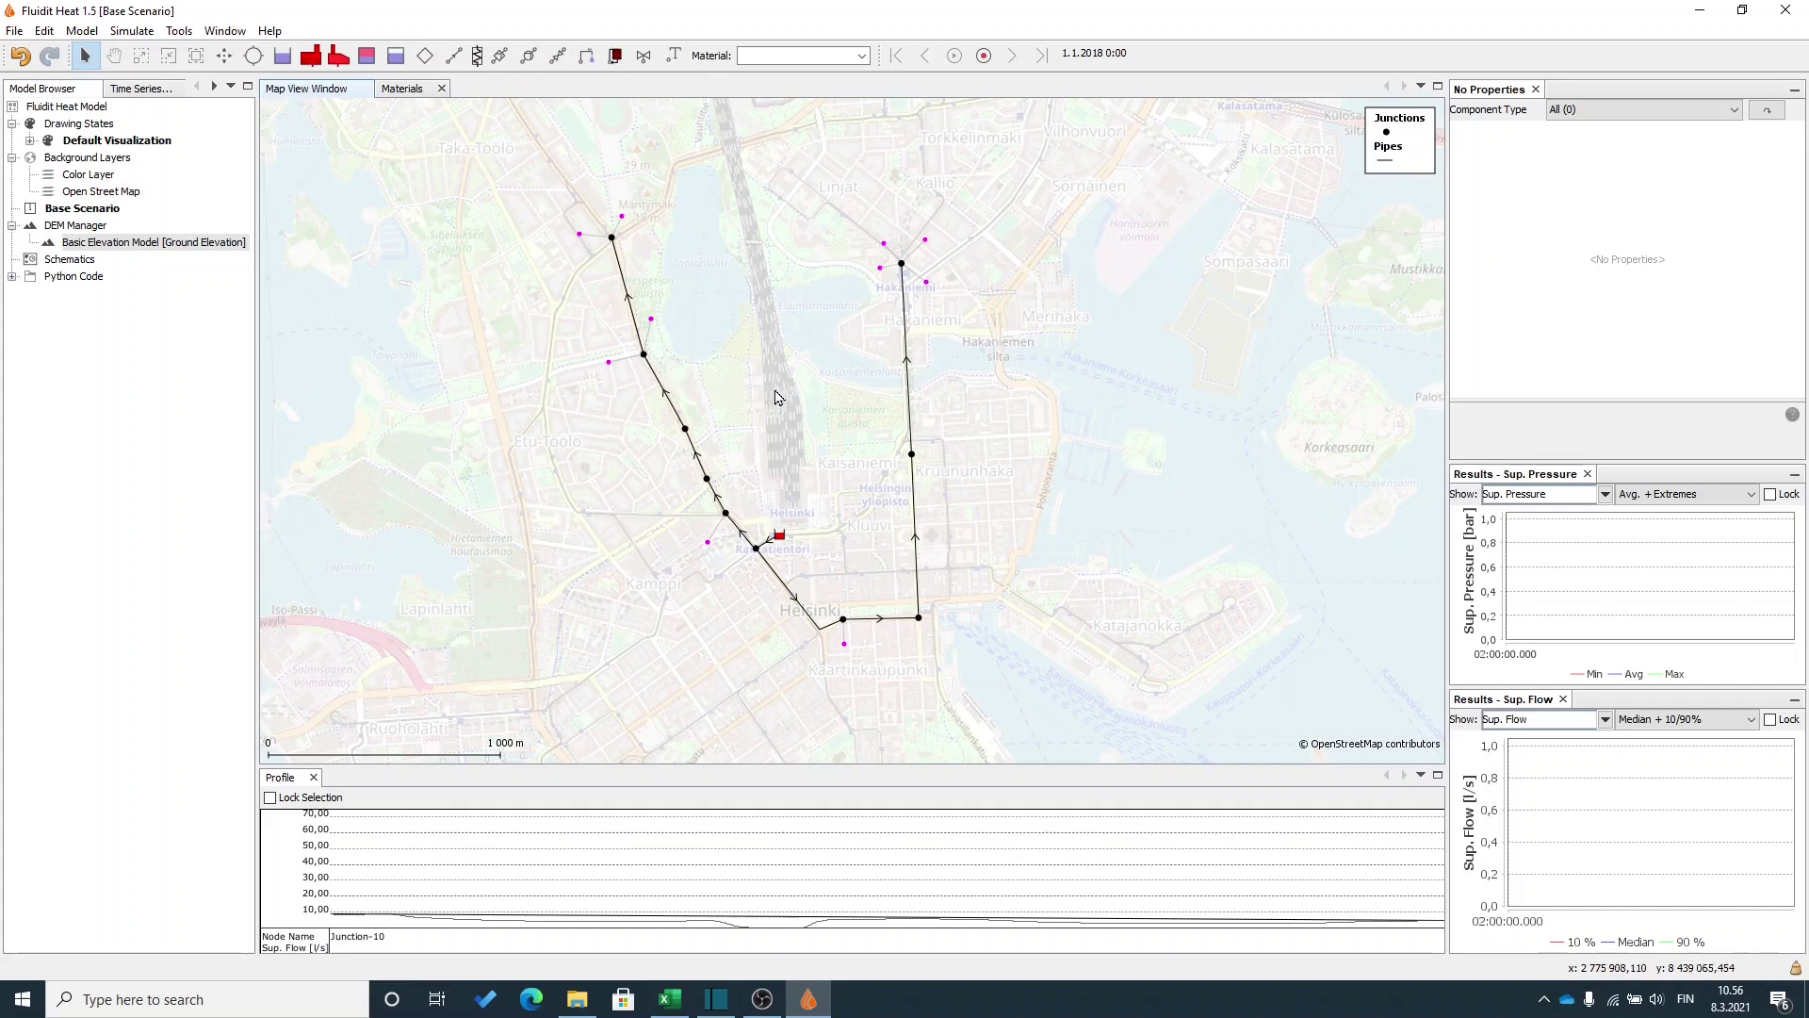
Recentre the network on the map and bring up the Model menu of data editors.
drag(777, 387, 707, 352)
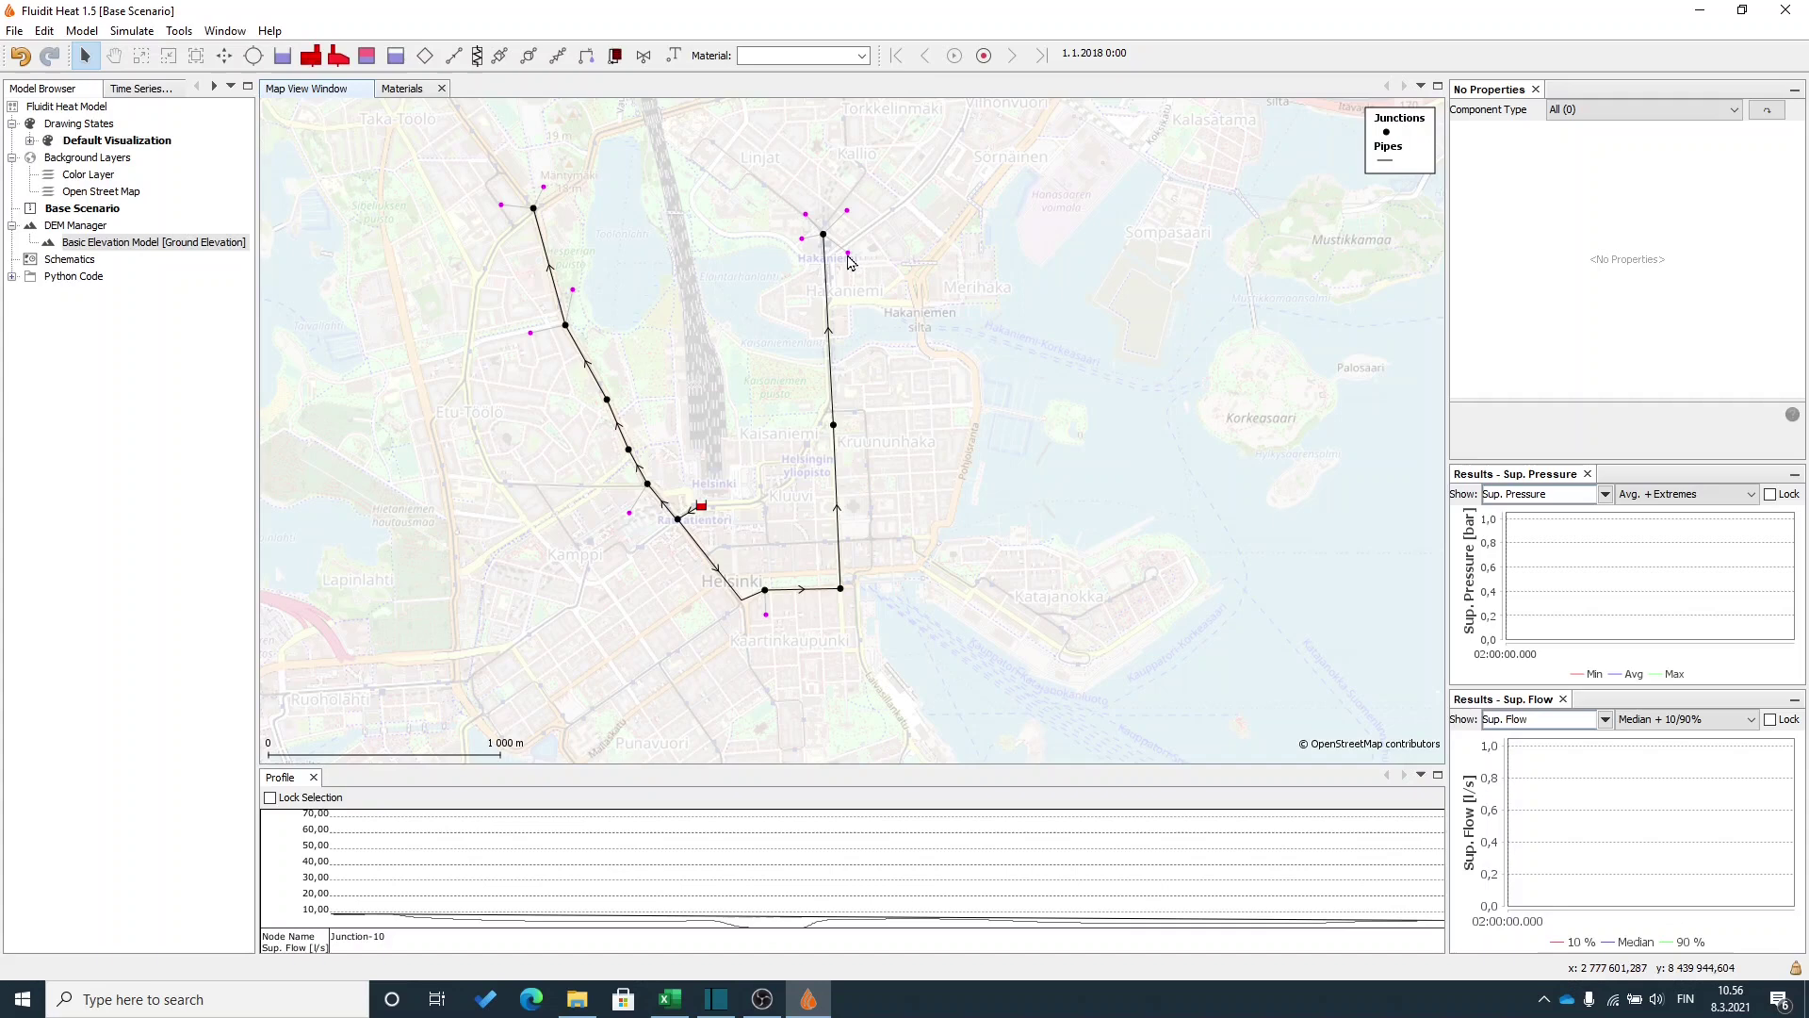
drag(958, 324, 1092, 369)
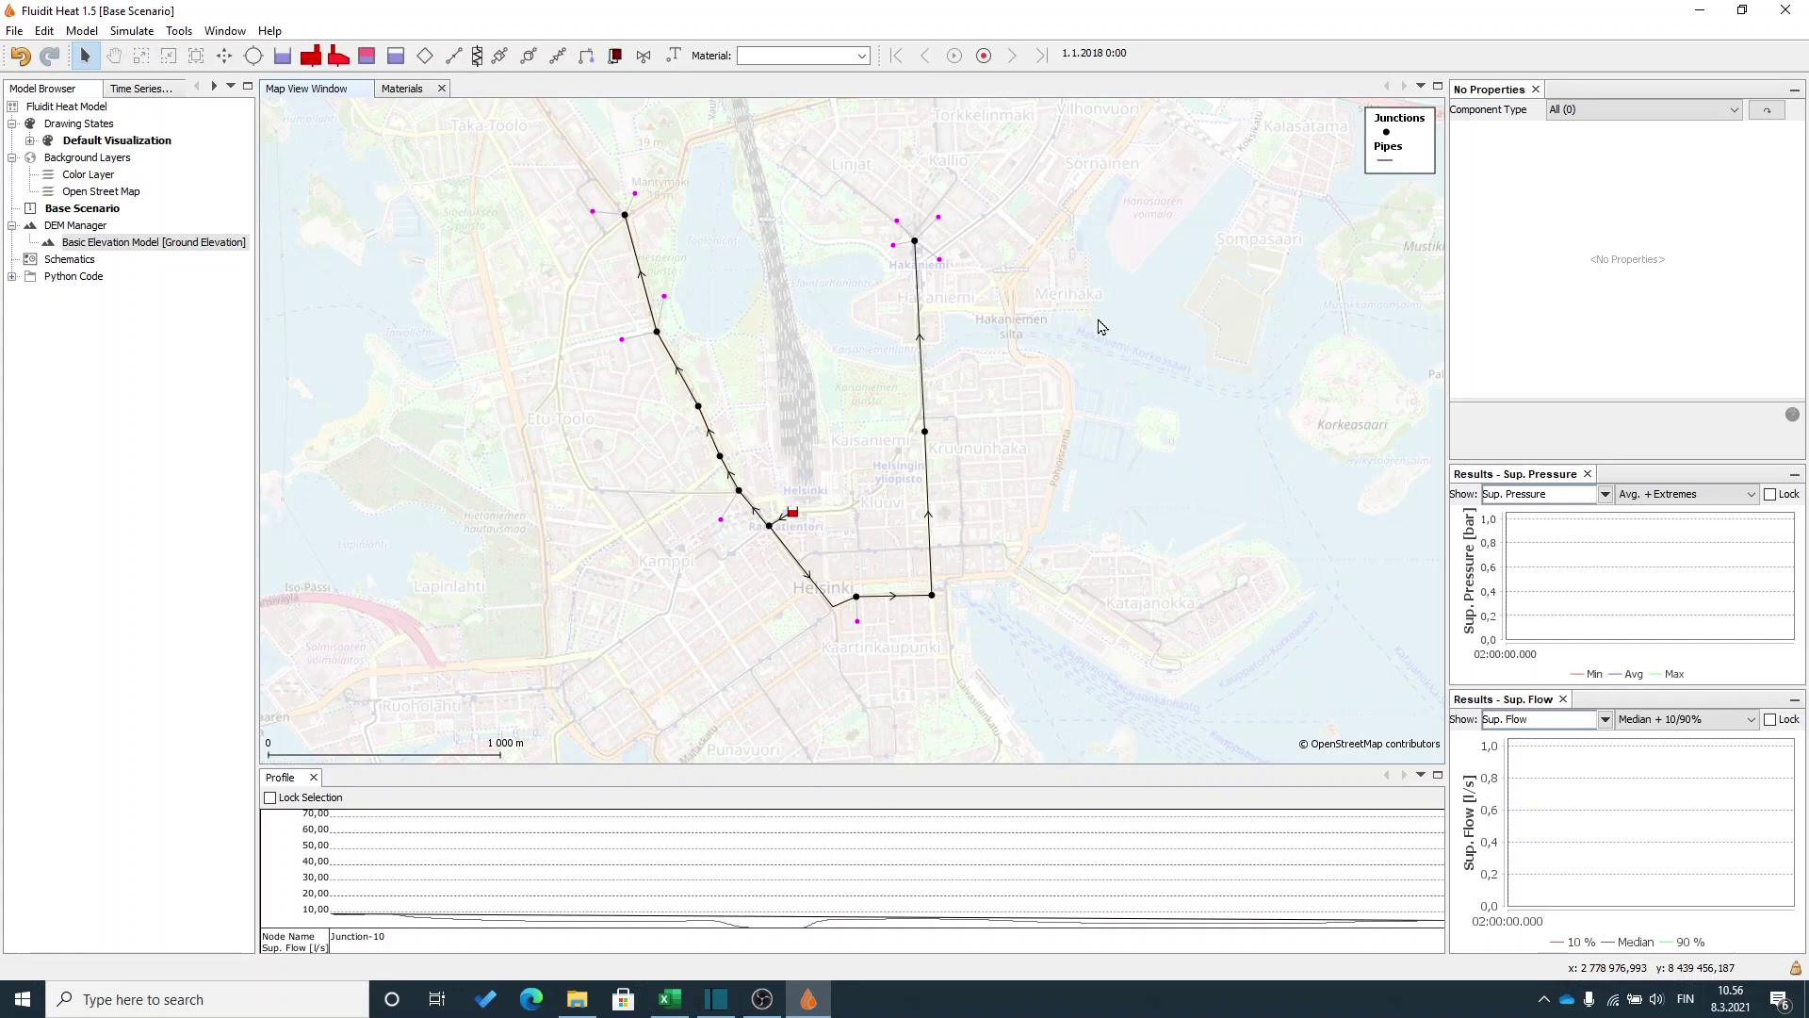
click(83, 33)
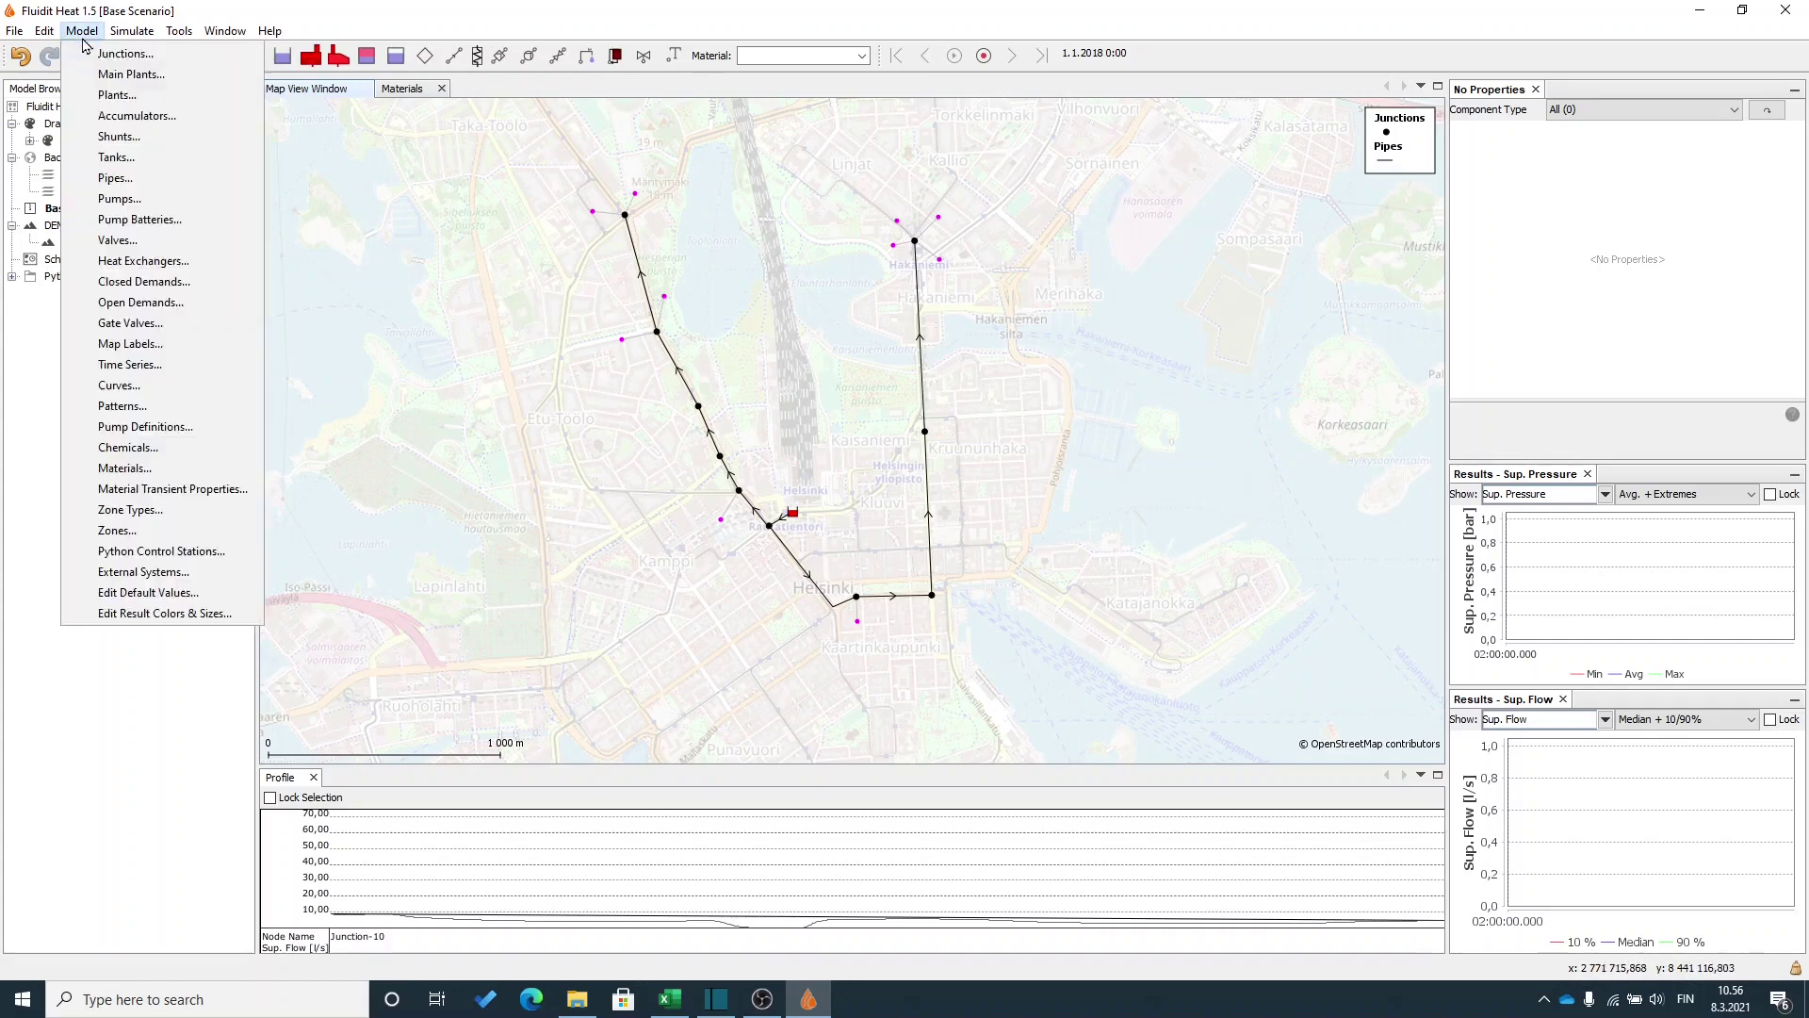
Create a new curve in the widened Curves editor and name it DemandCurve.
click(175, 388)
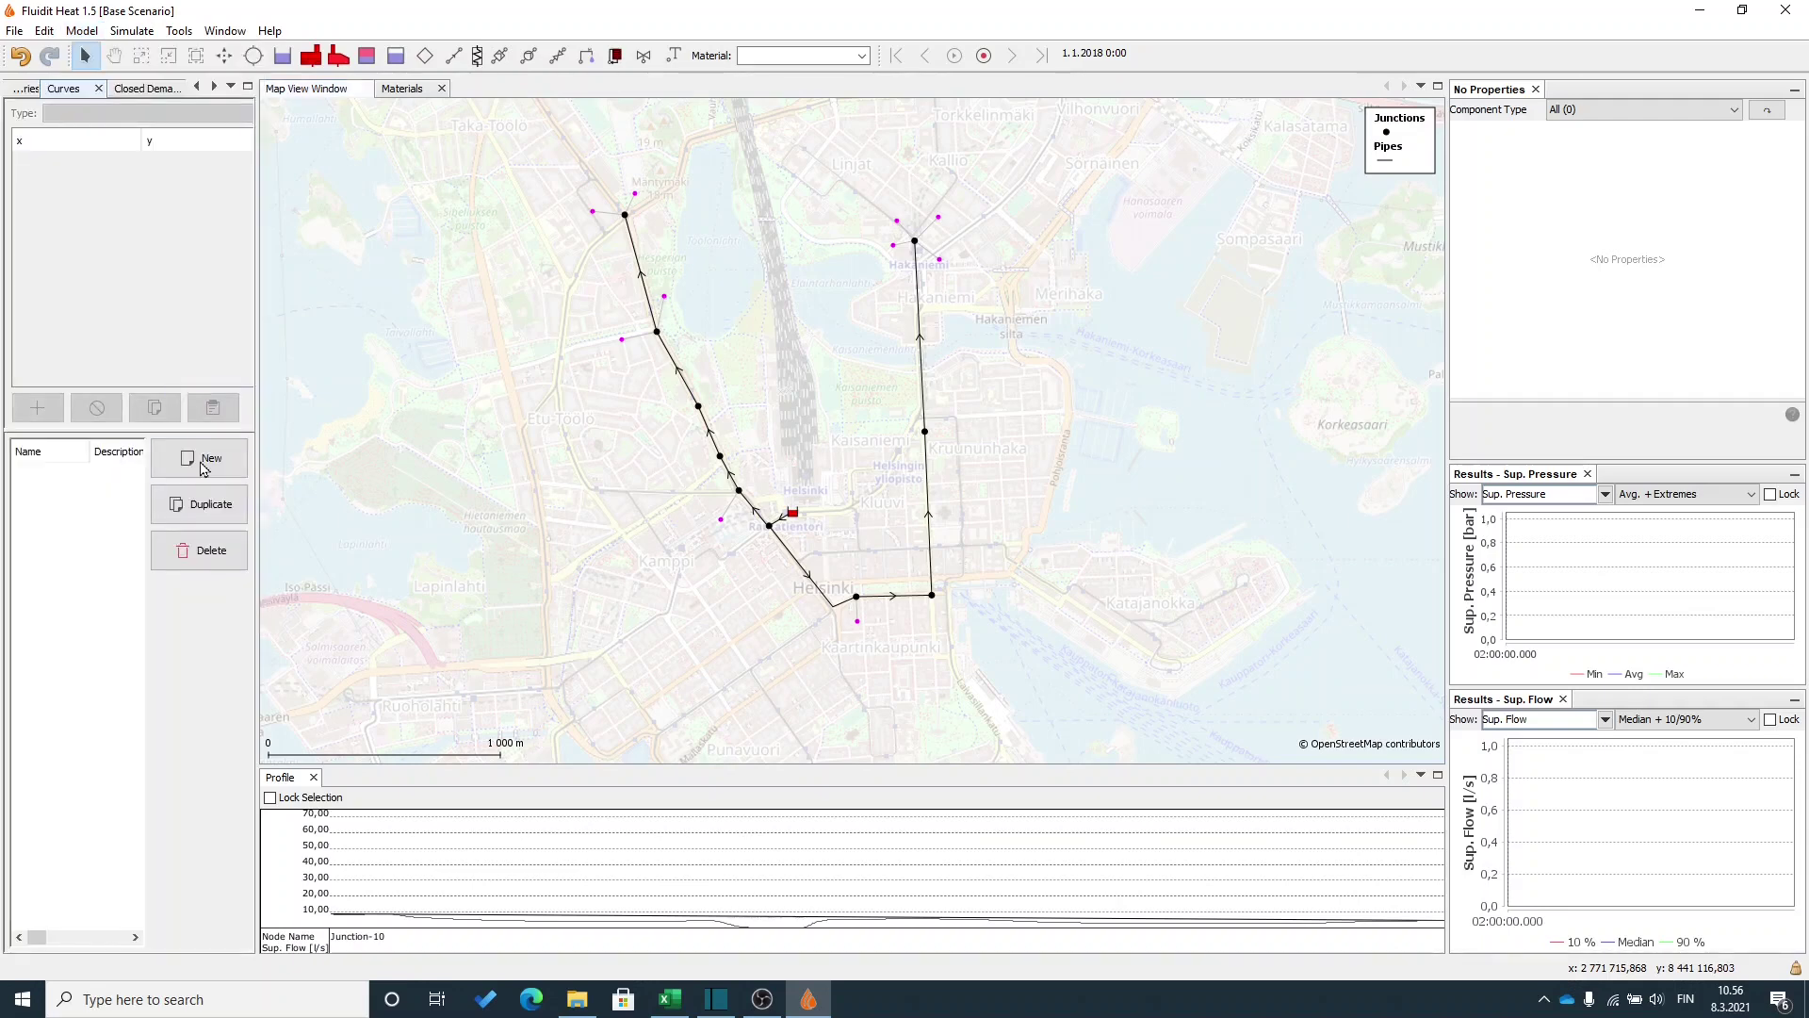
drag(263, 493, 665, 524)
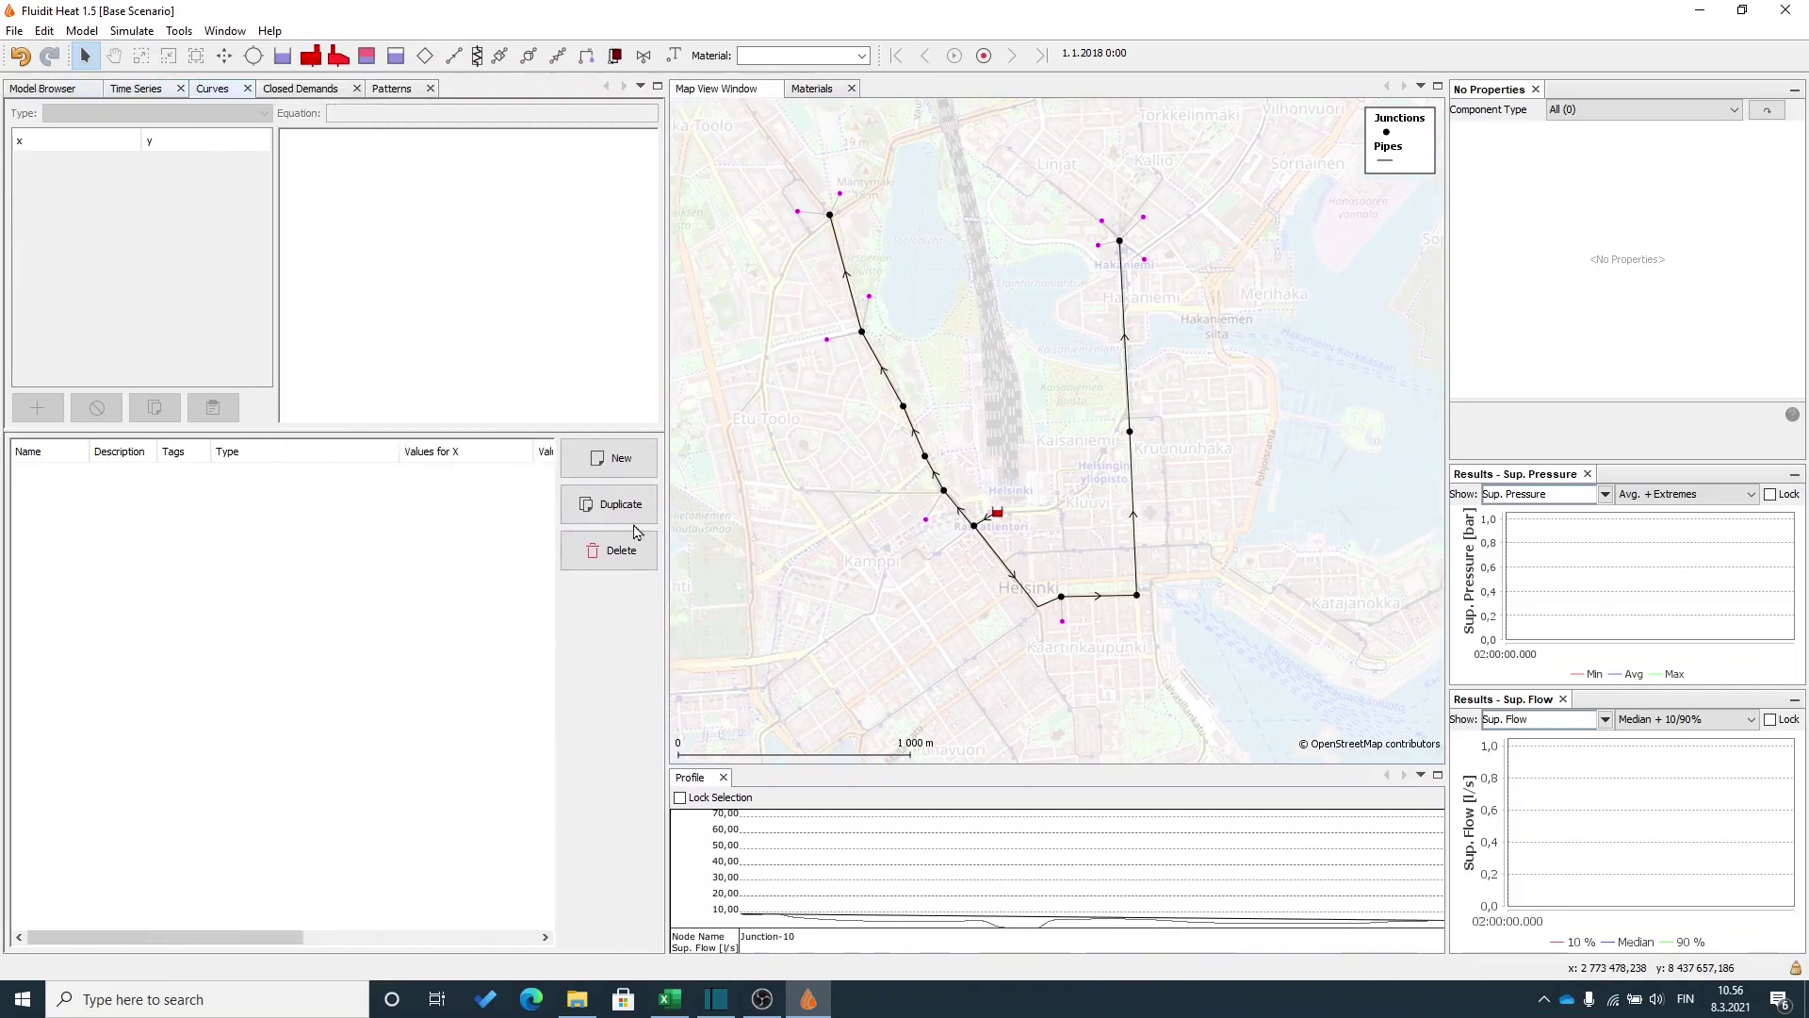
click(611, 459)
click(1728, 171)
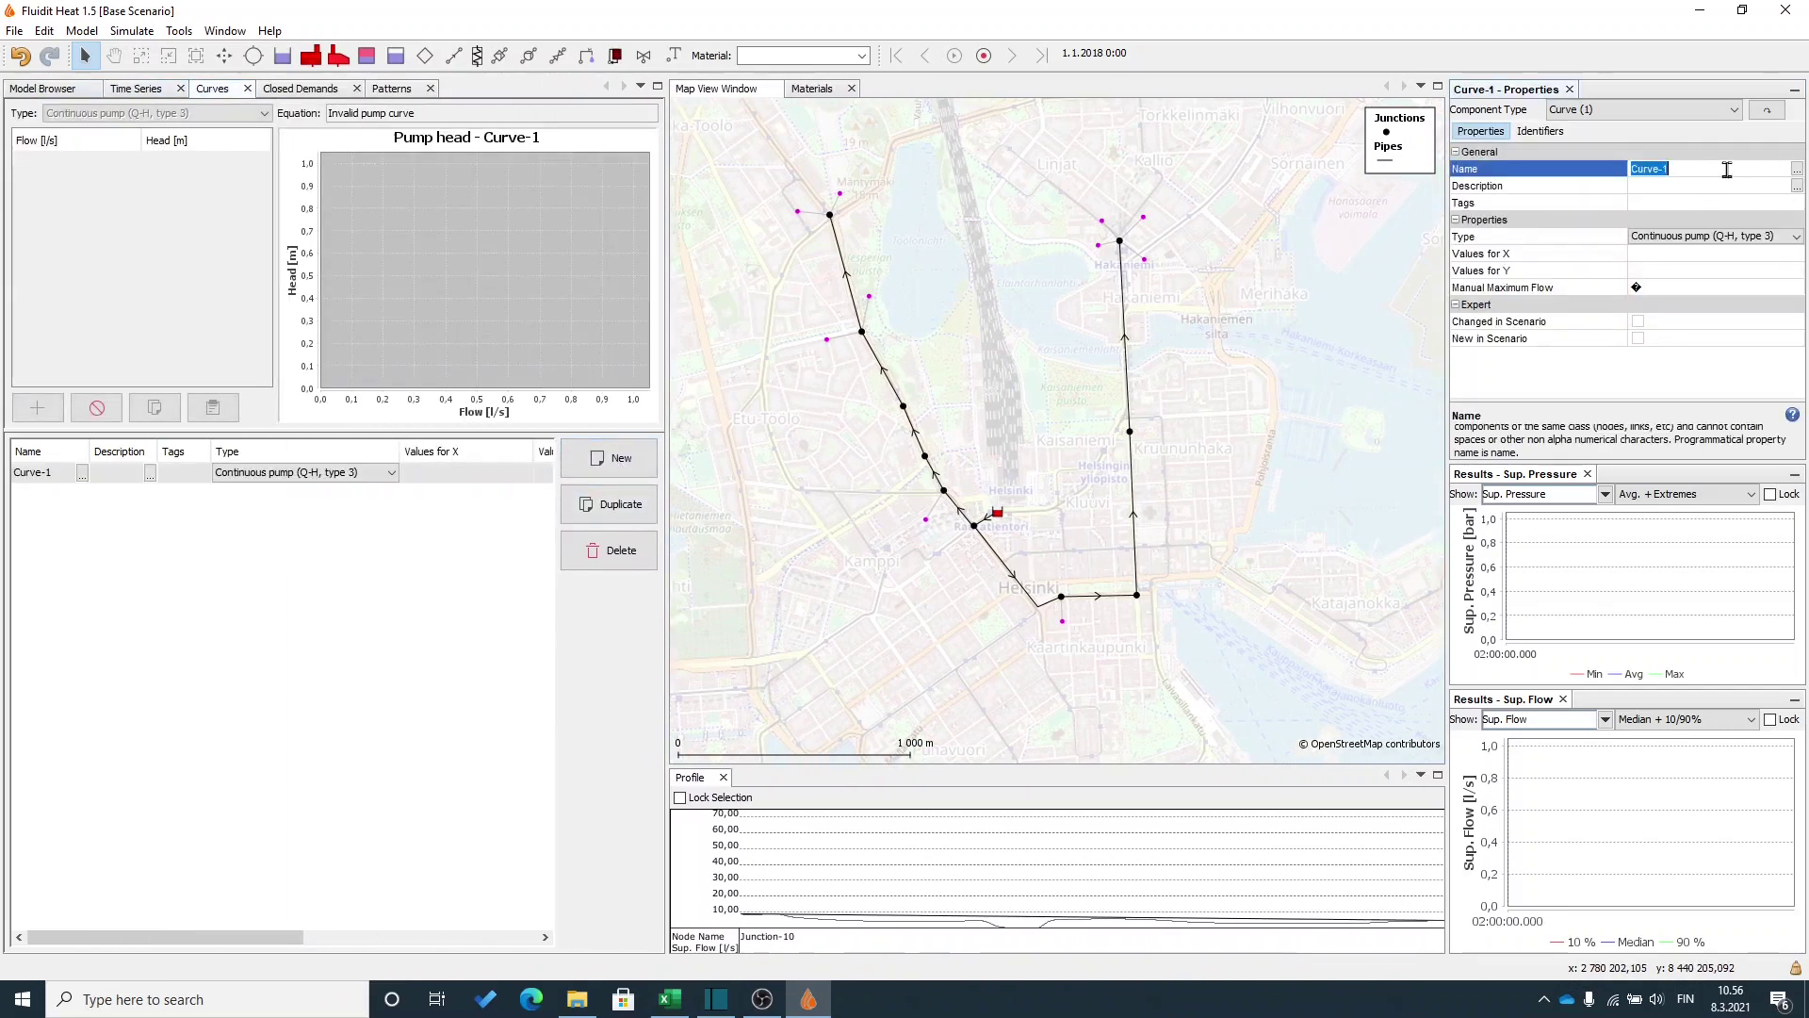
text(Demand)
key(Return)
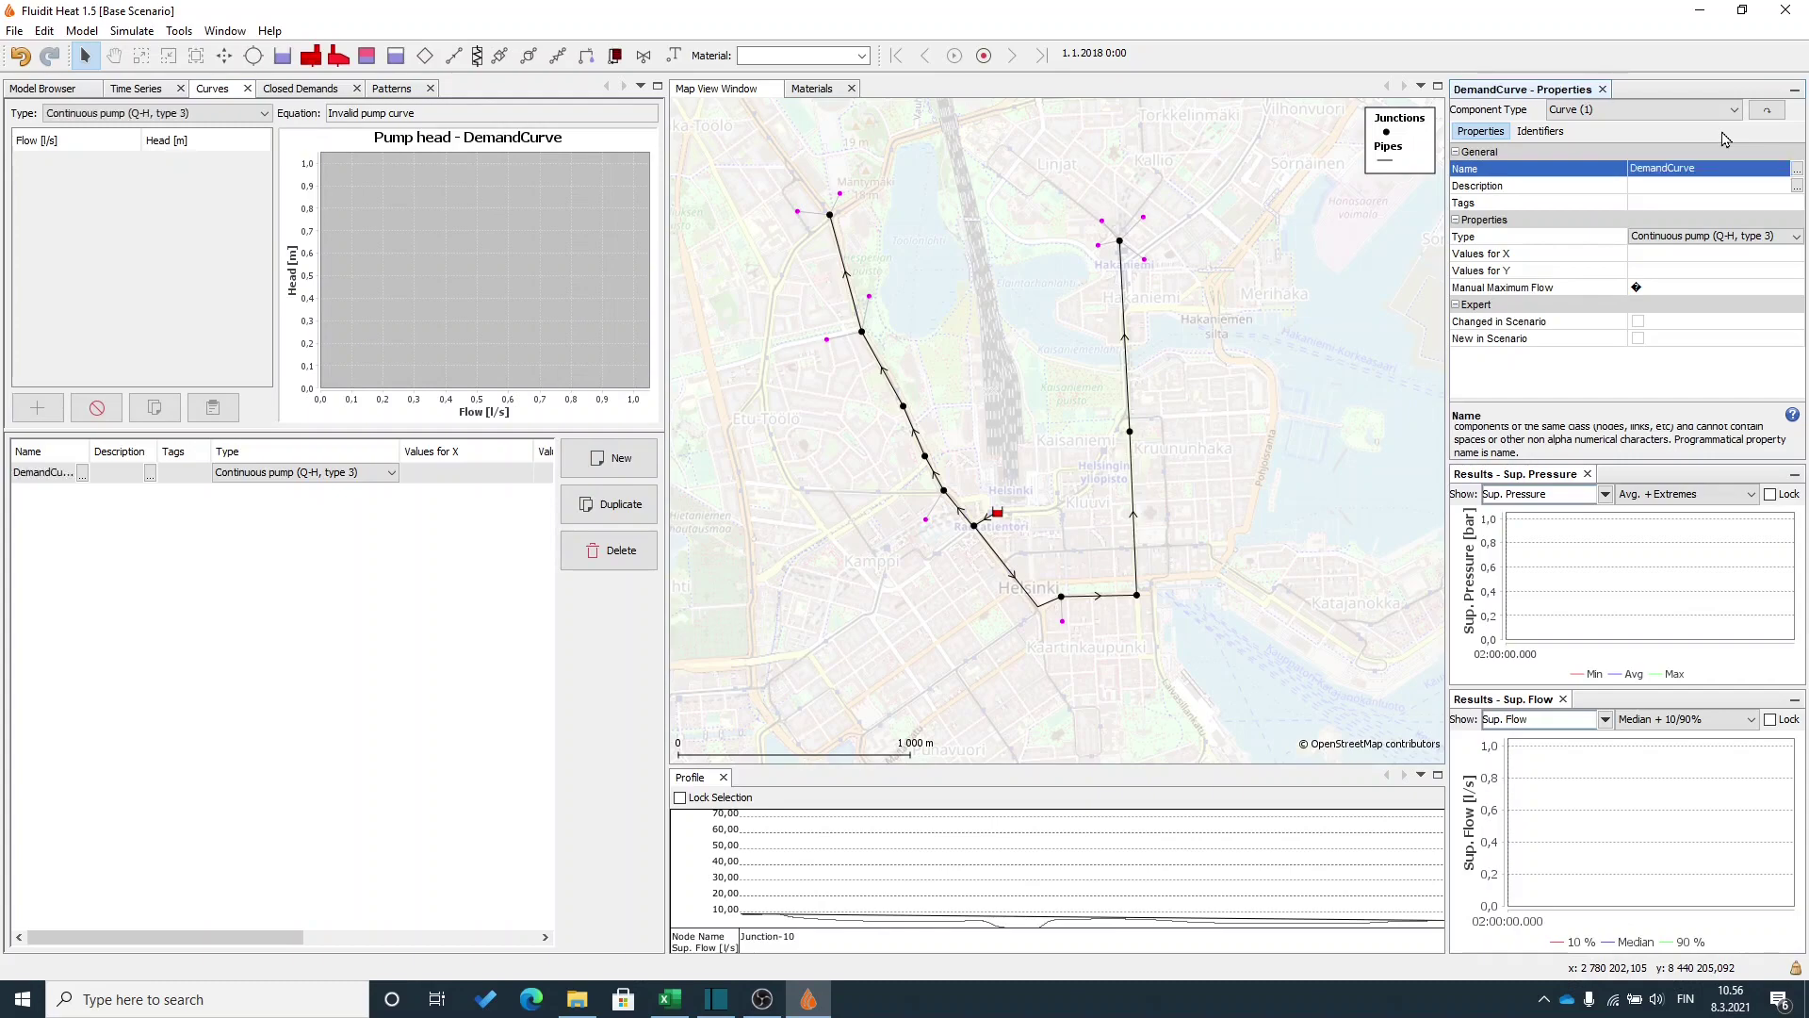
click(674, 997)
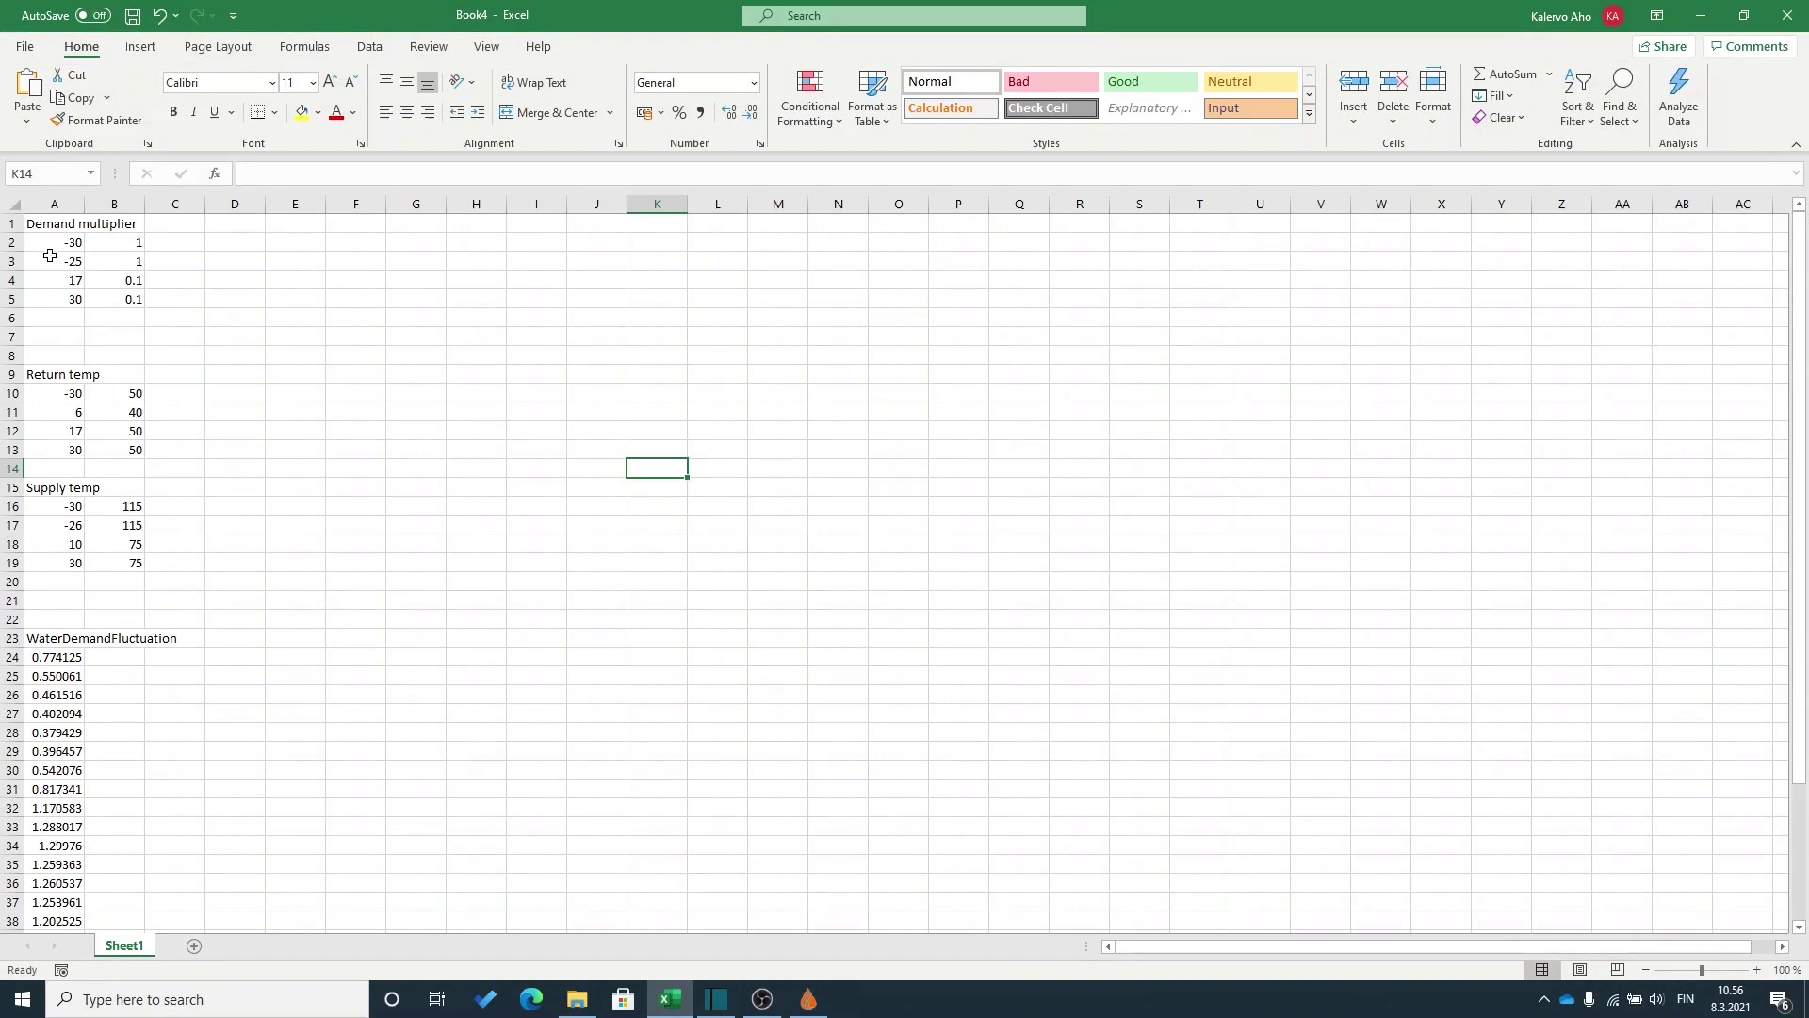
Copy the Demand multiplier values A2:B5 from Excel into DemandCurve's table.
drag(51, 246, 127, 299)
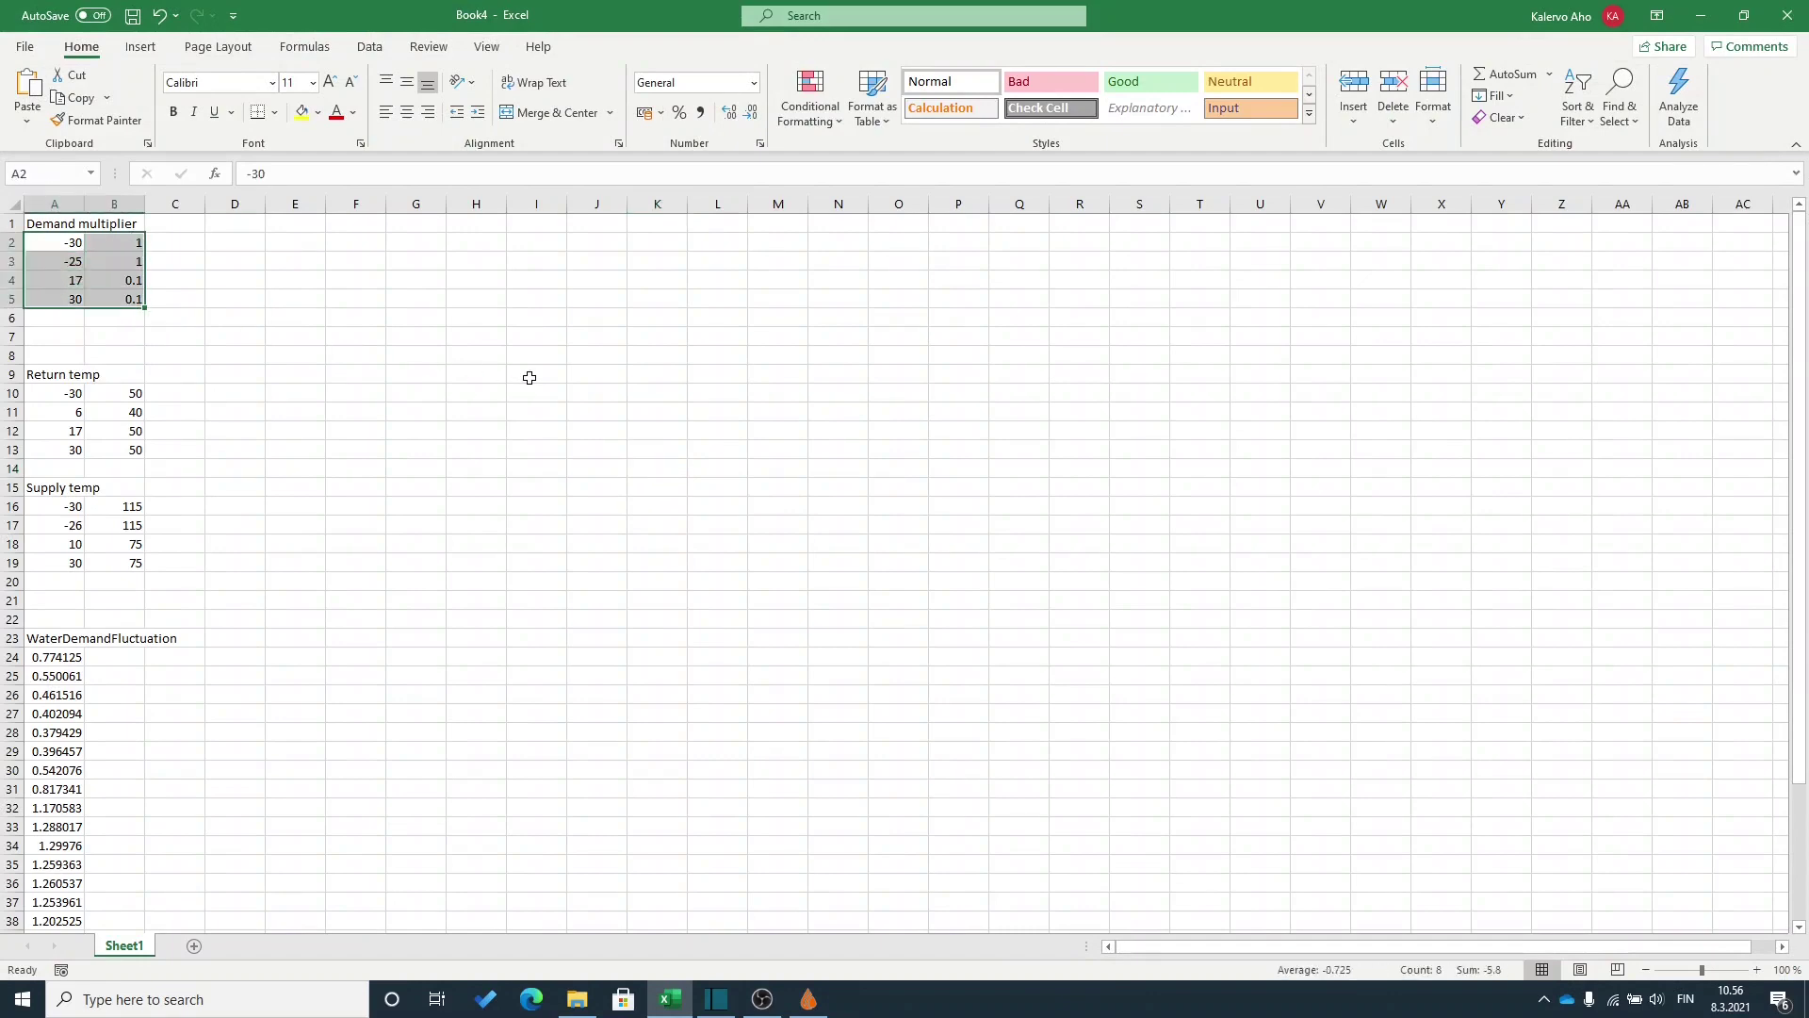
key(ctrl+c)
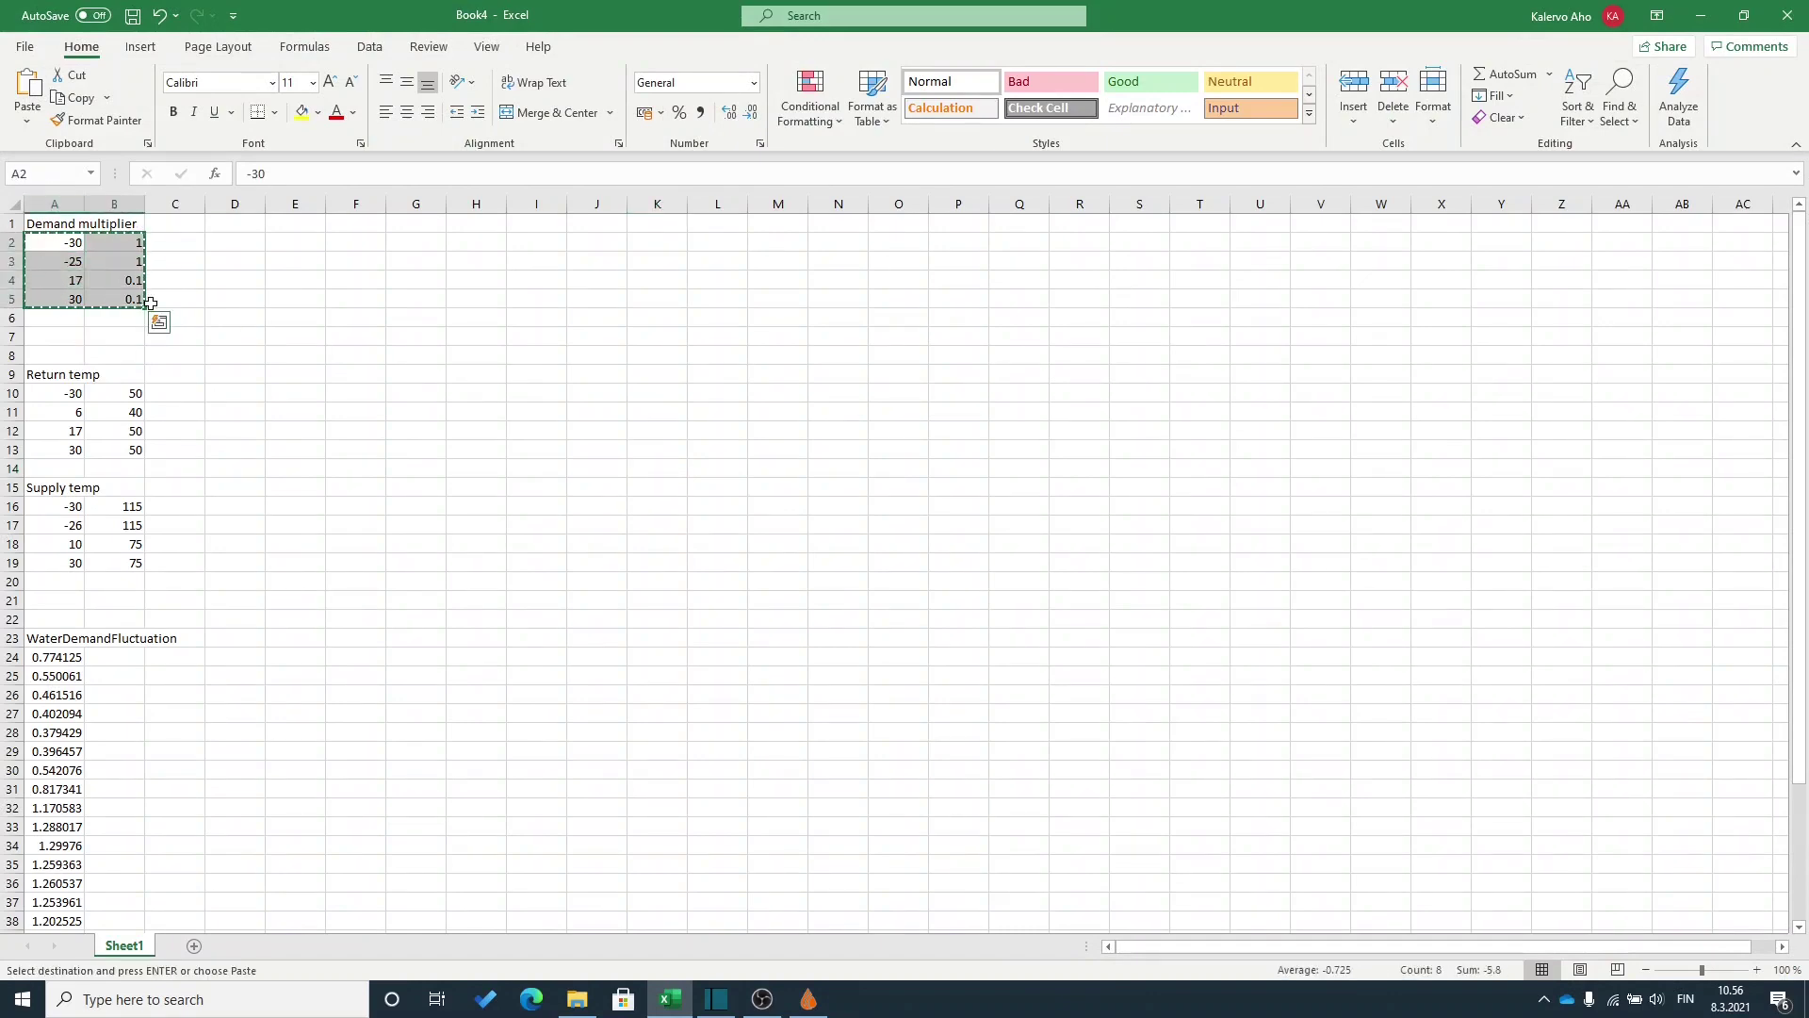
key(alt+Tab)
click(213, 408)
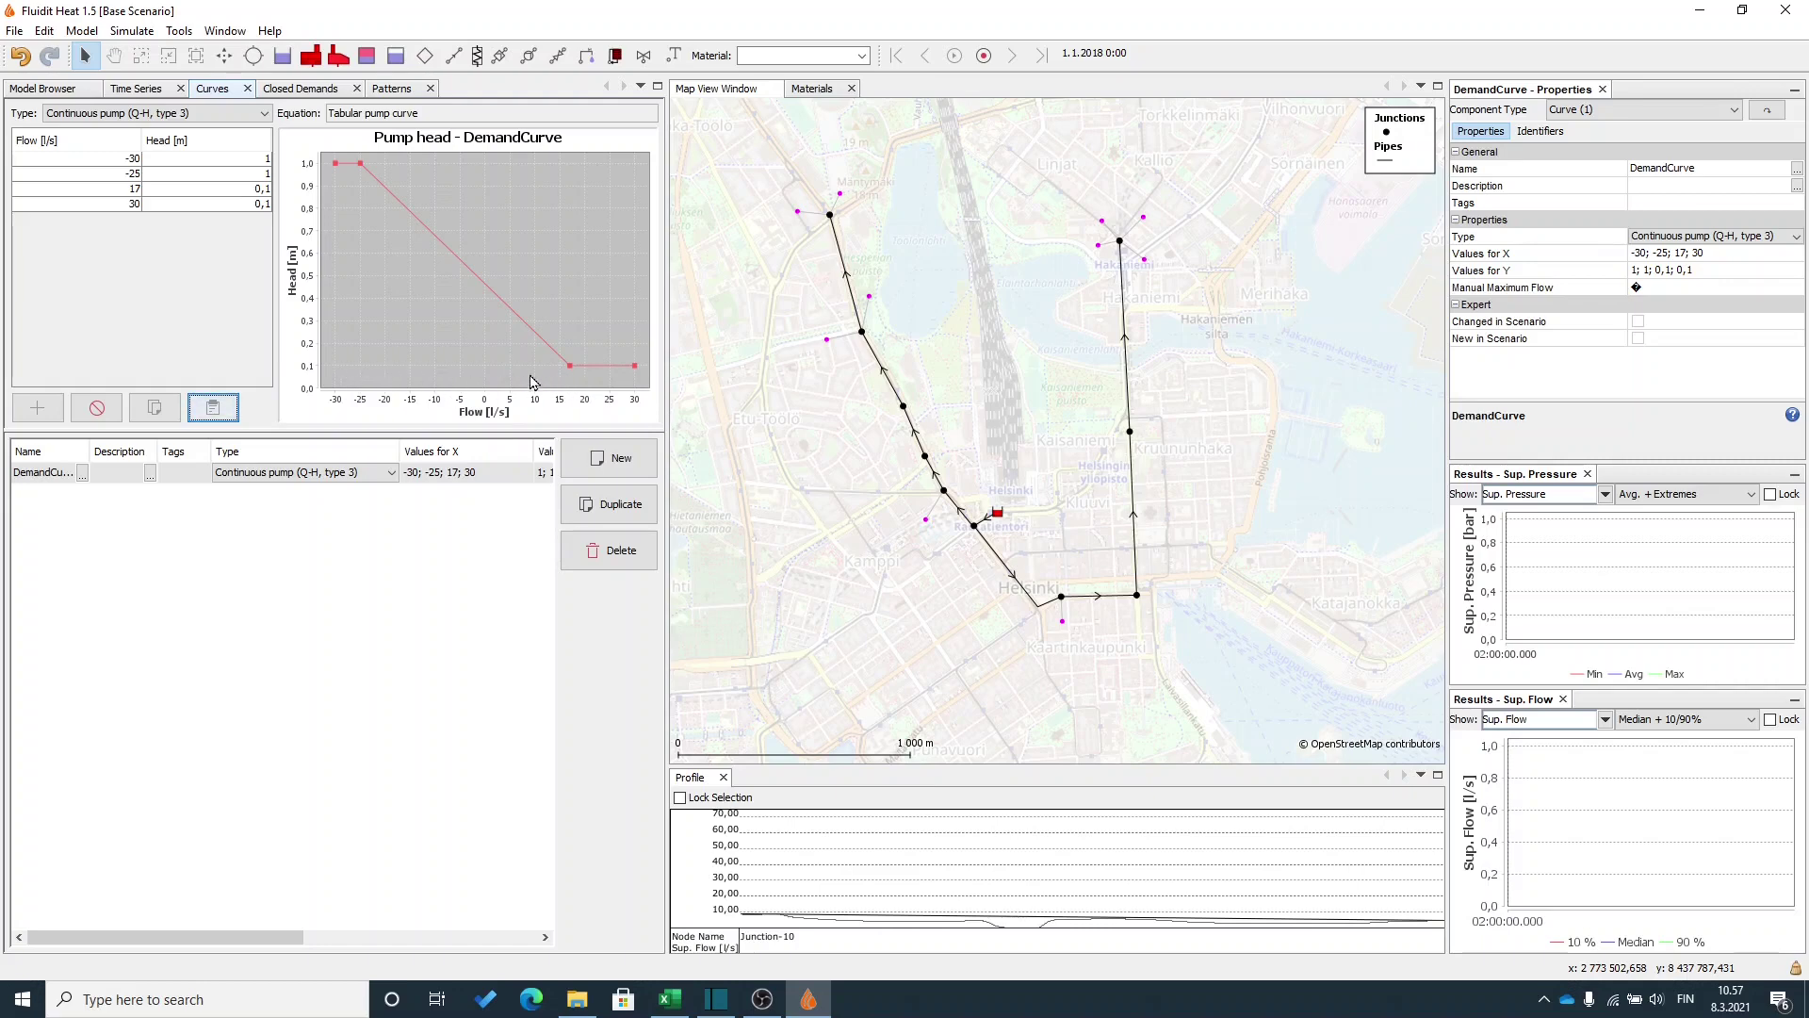
Change DemandCurve's curve type to Temperature.
click(395, 476)
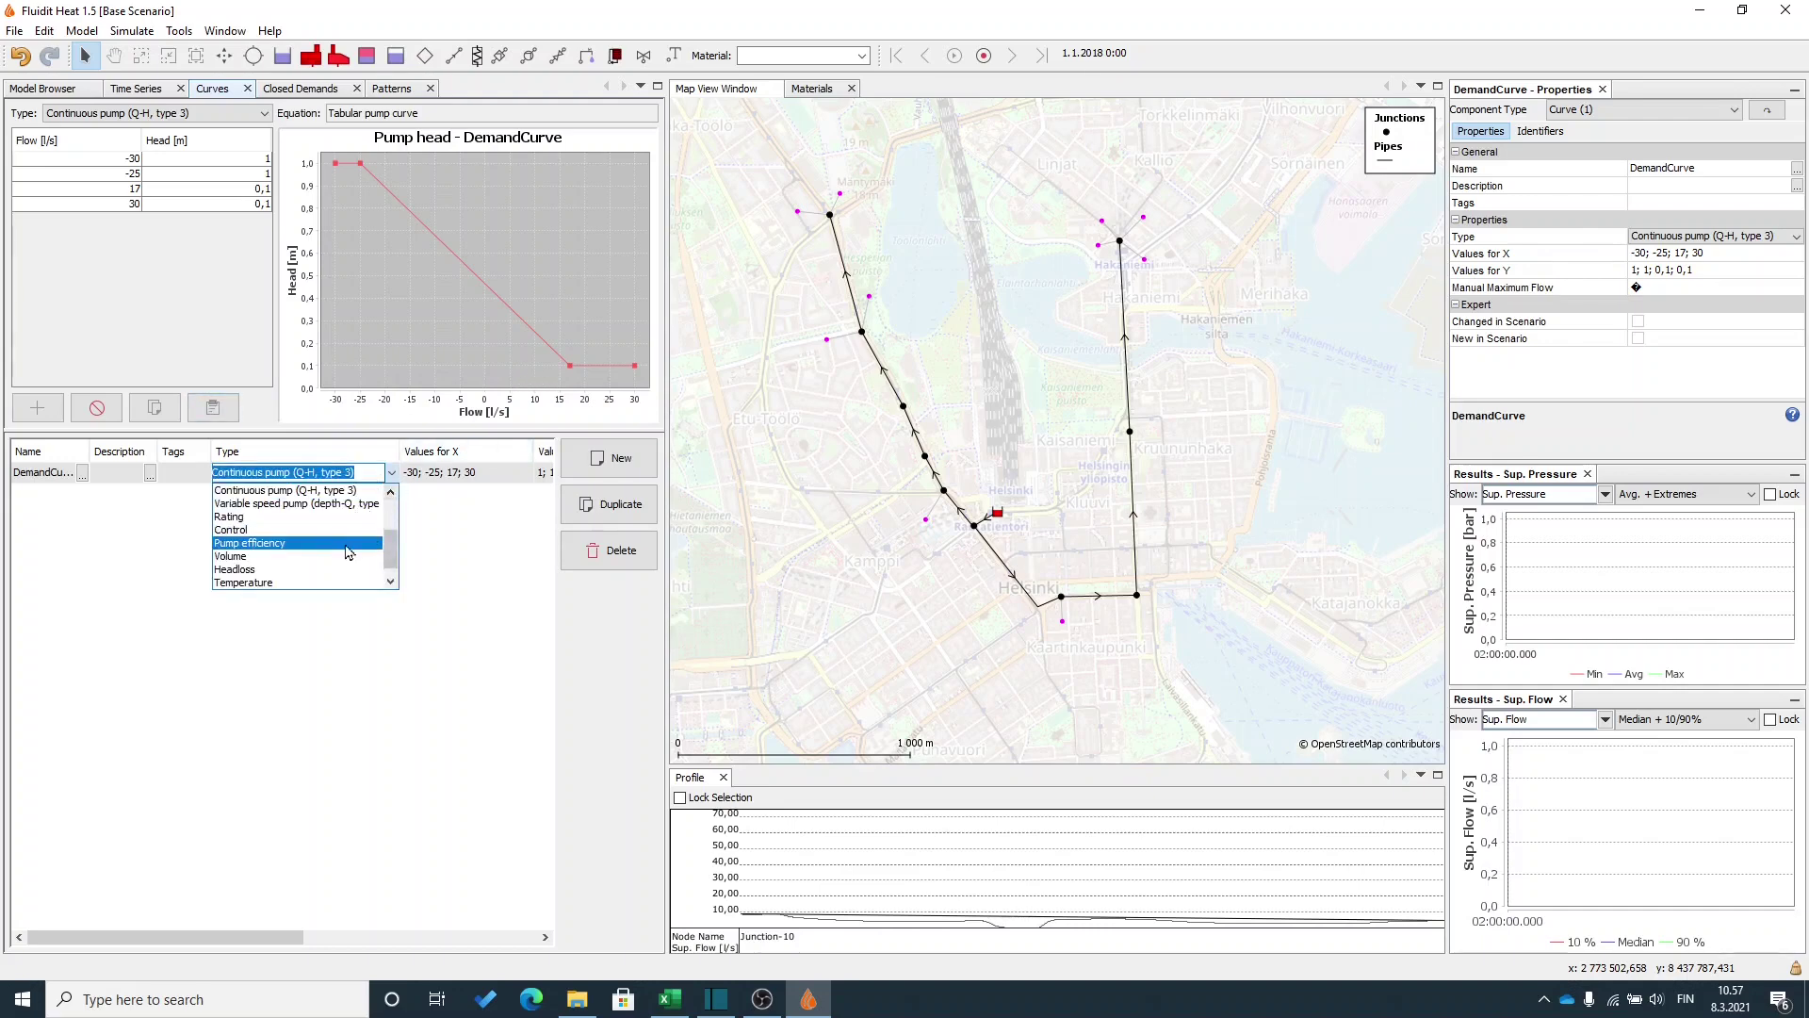
scroll(356, 556, up, 2)
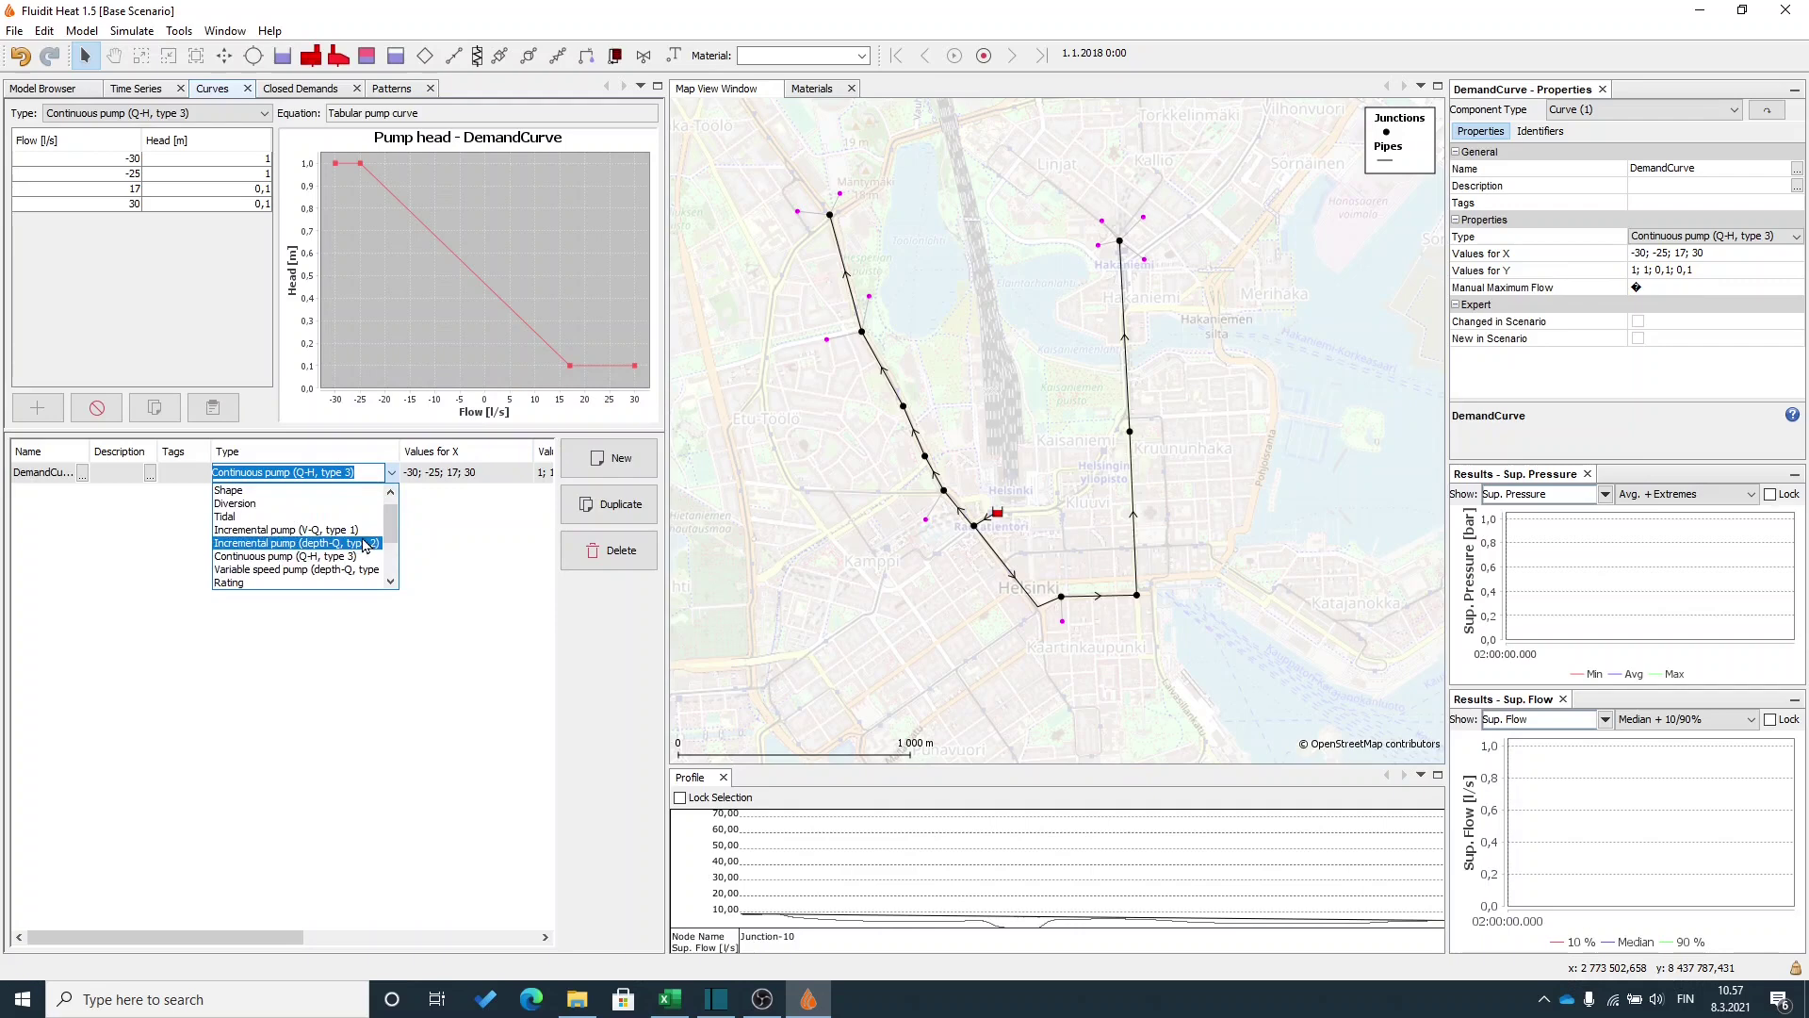
scroll(360, 542, up, 1)
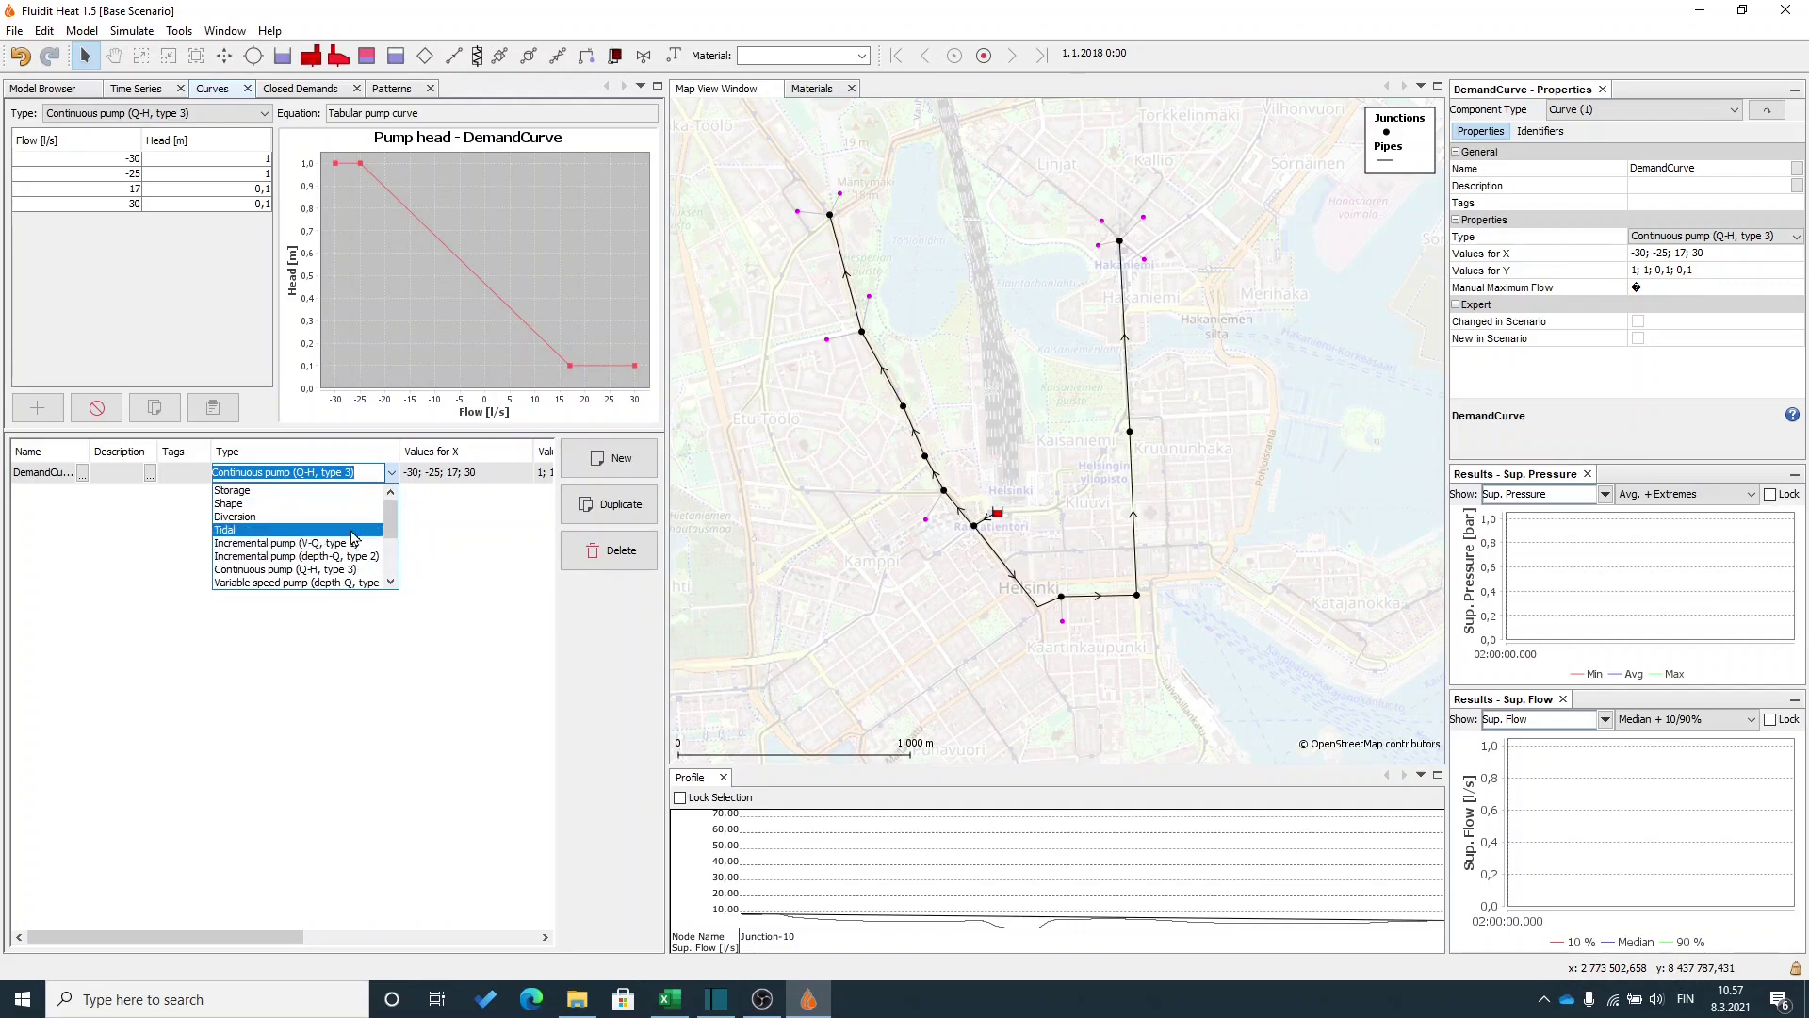
scroll(354, 551, down, 3)
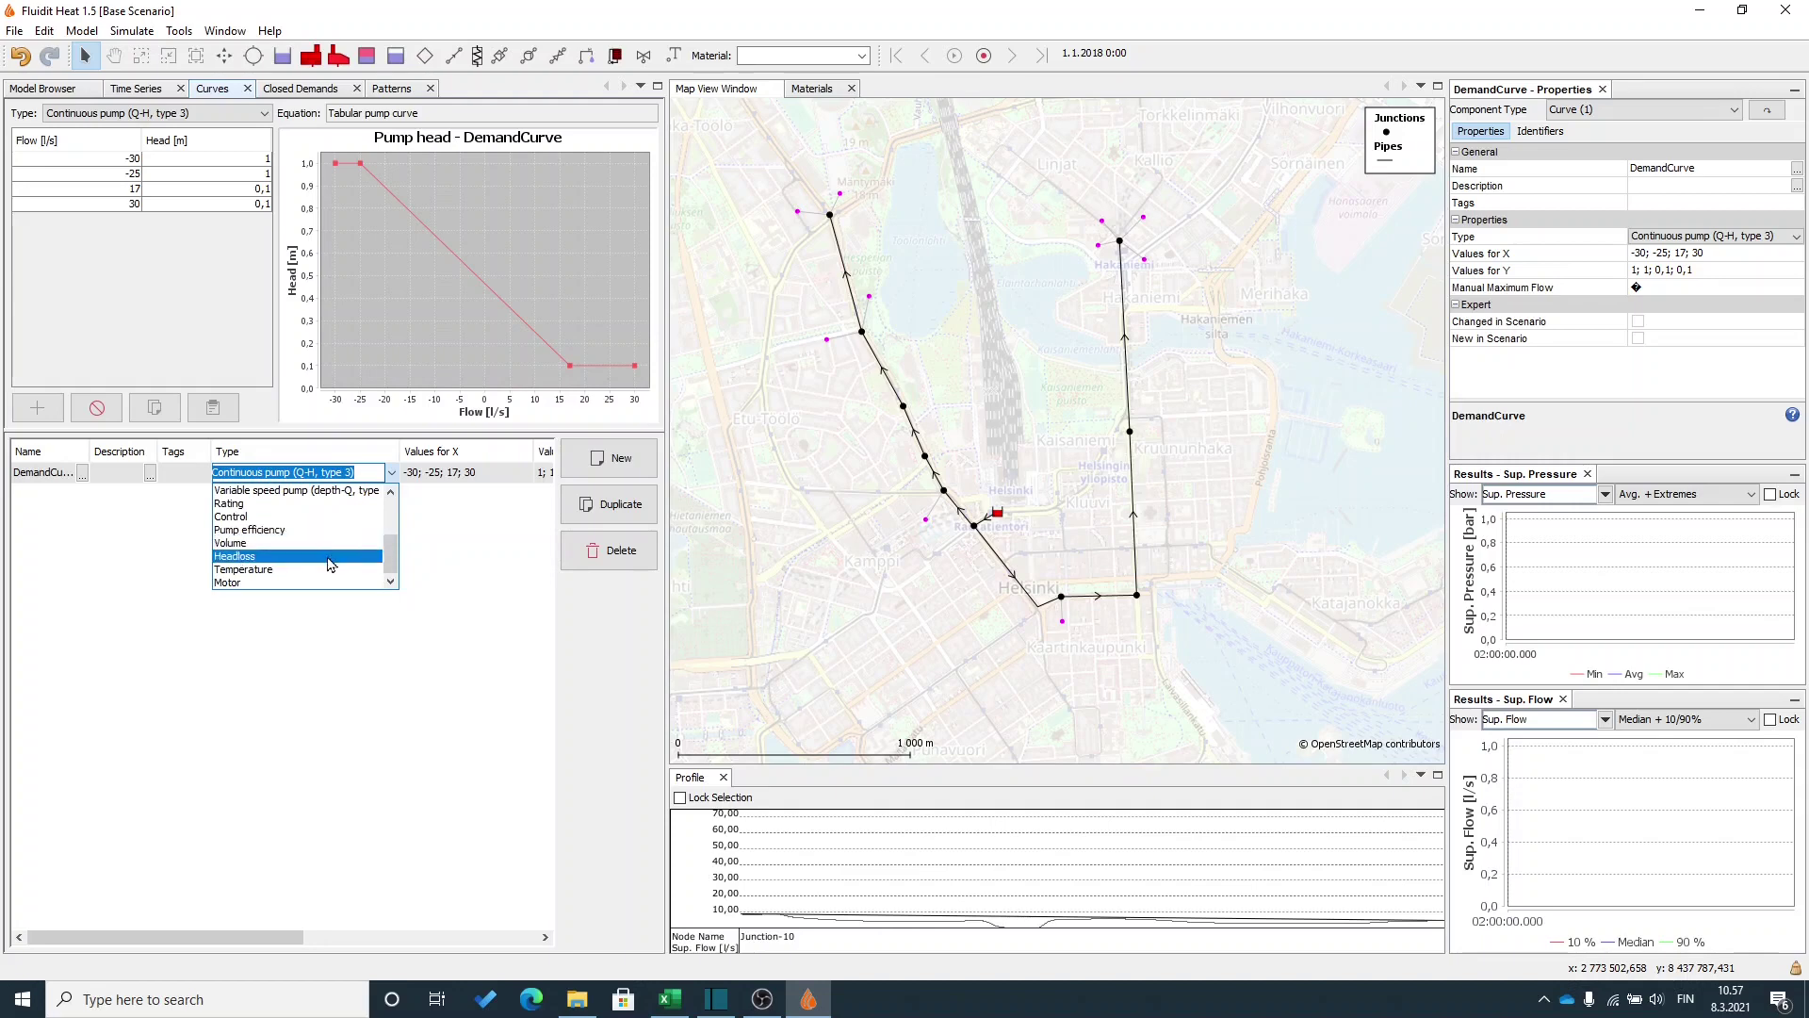
click(329, 569)
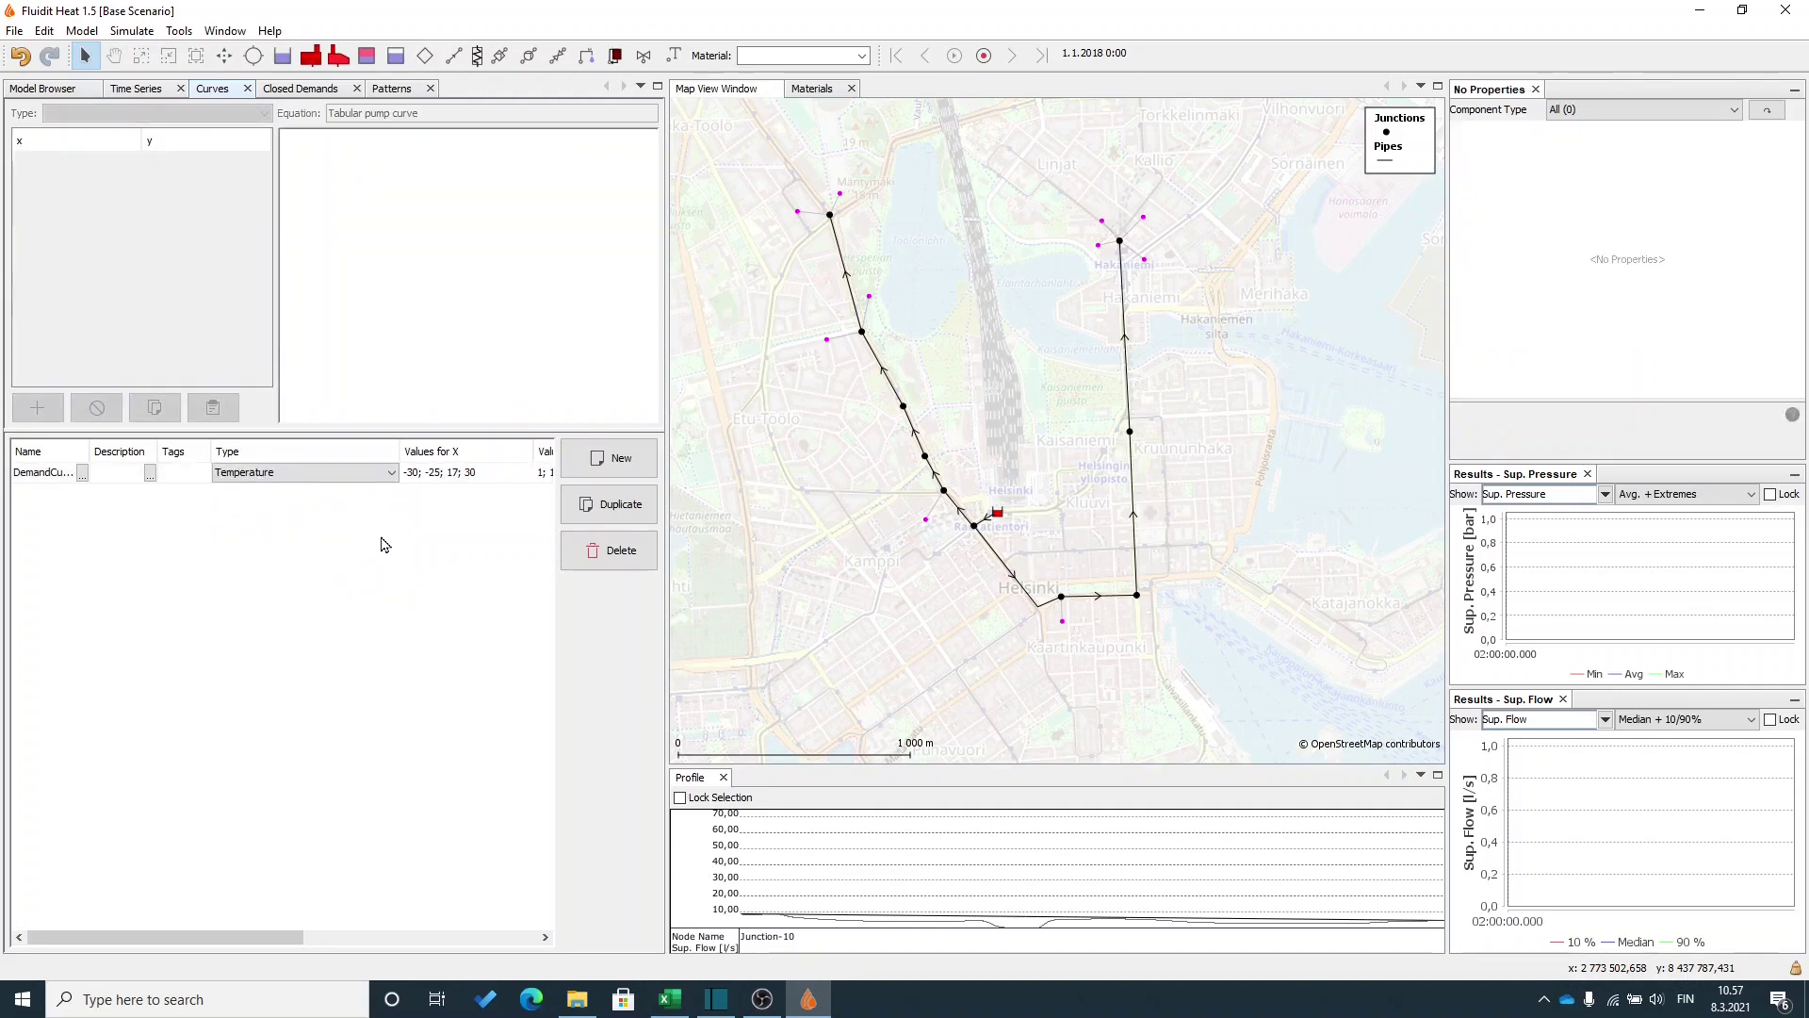
click(256, 473)
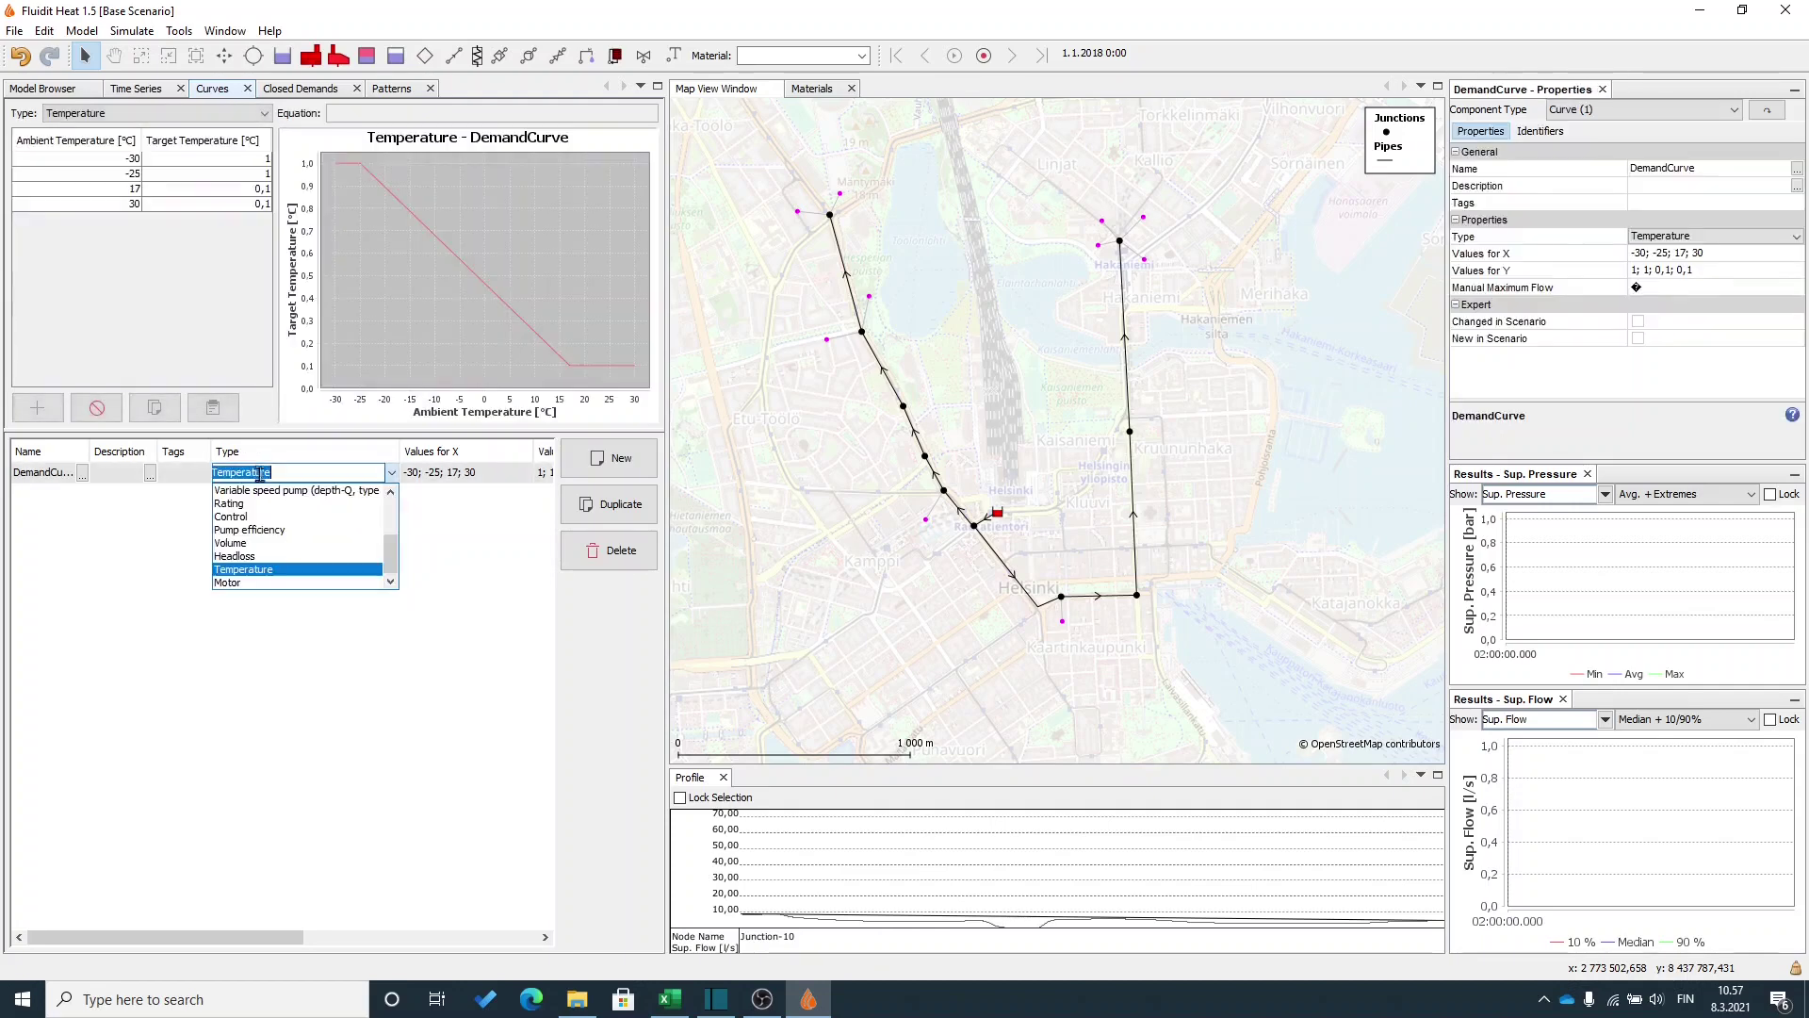
click(450, 537)
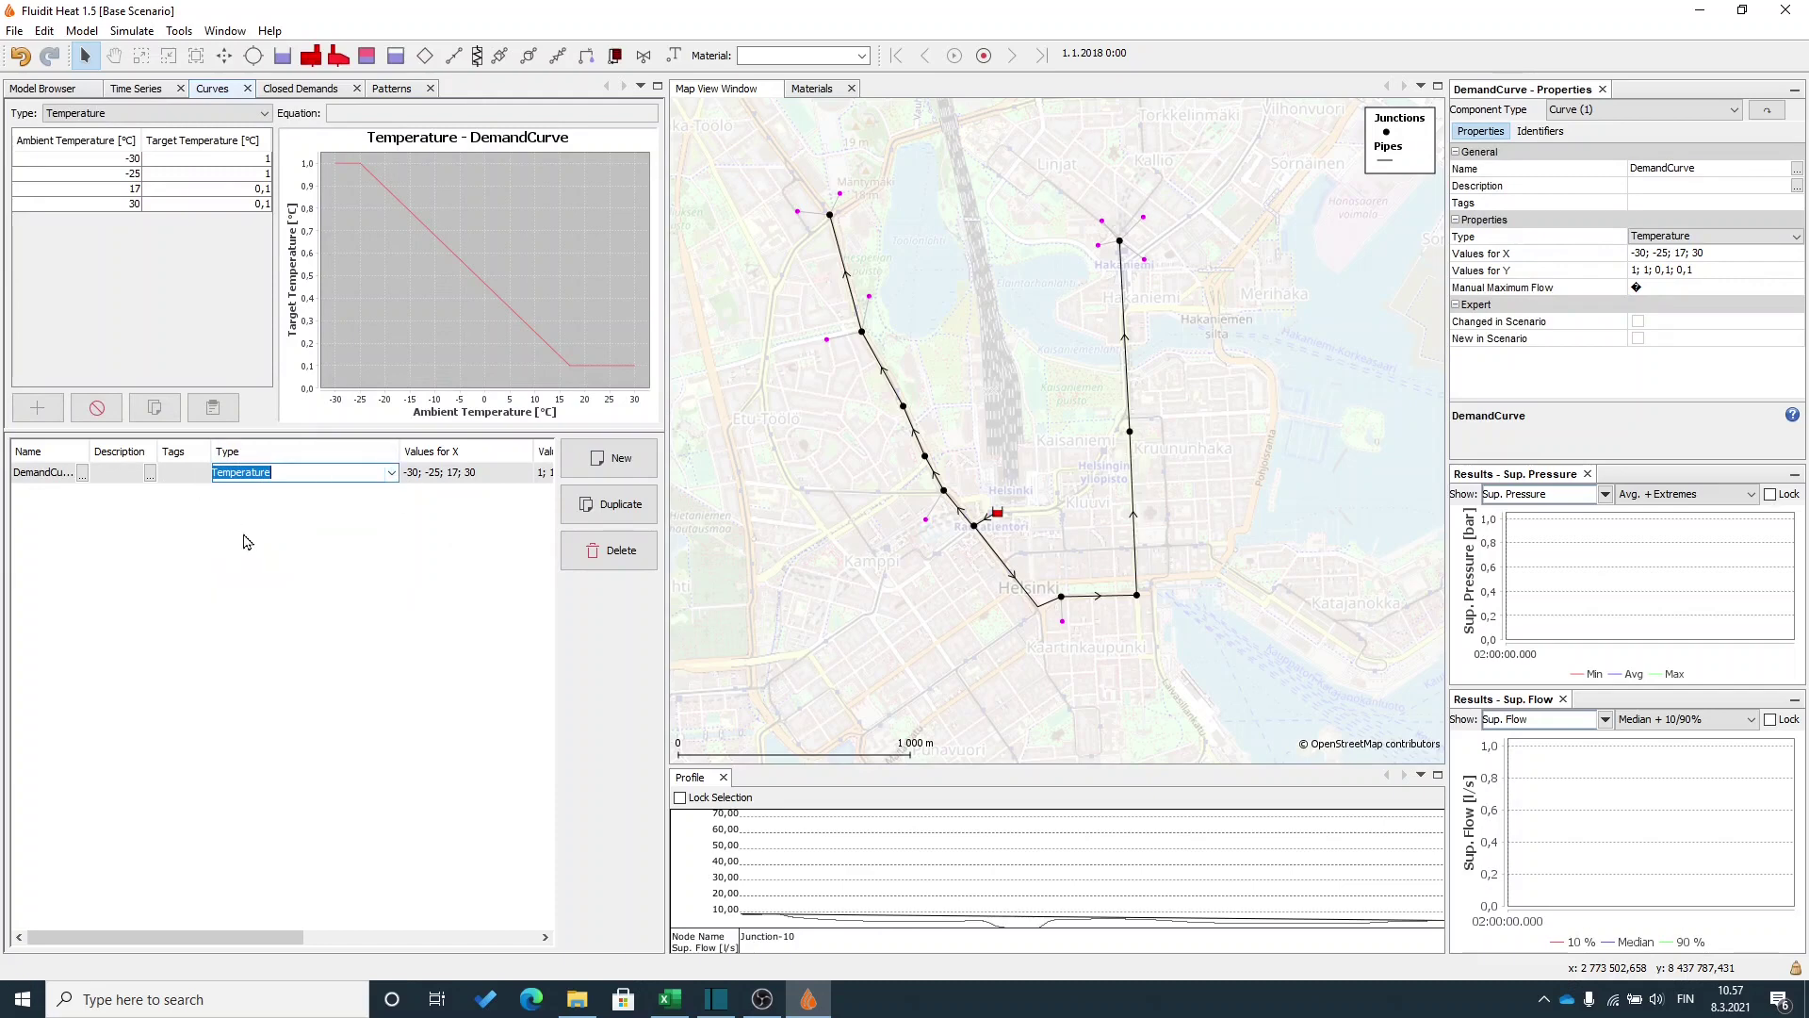
Add a Temperature curve named SupplyTemperature, then select Excel's Supply temp range A16:B19.
click(621, 472)
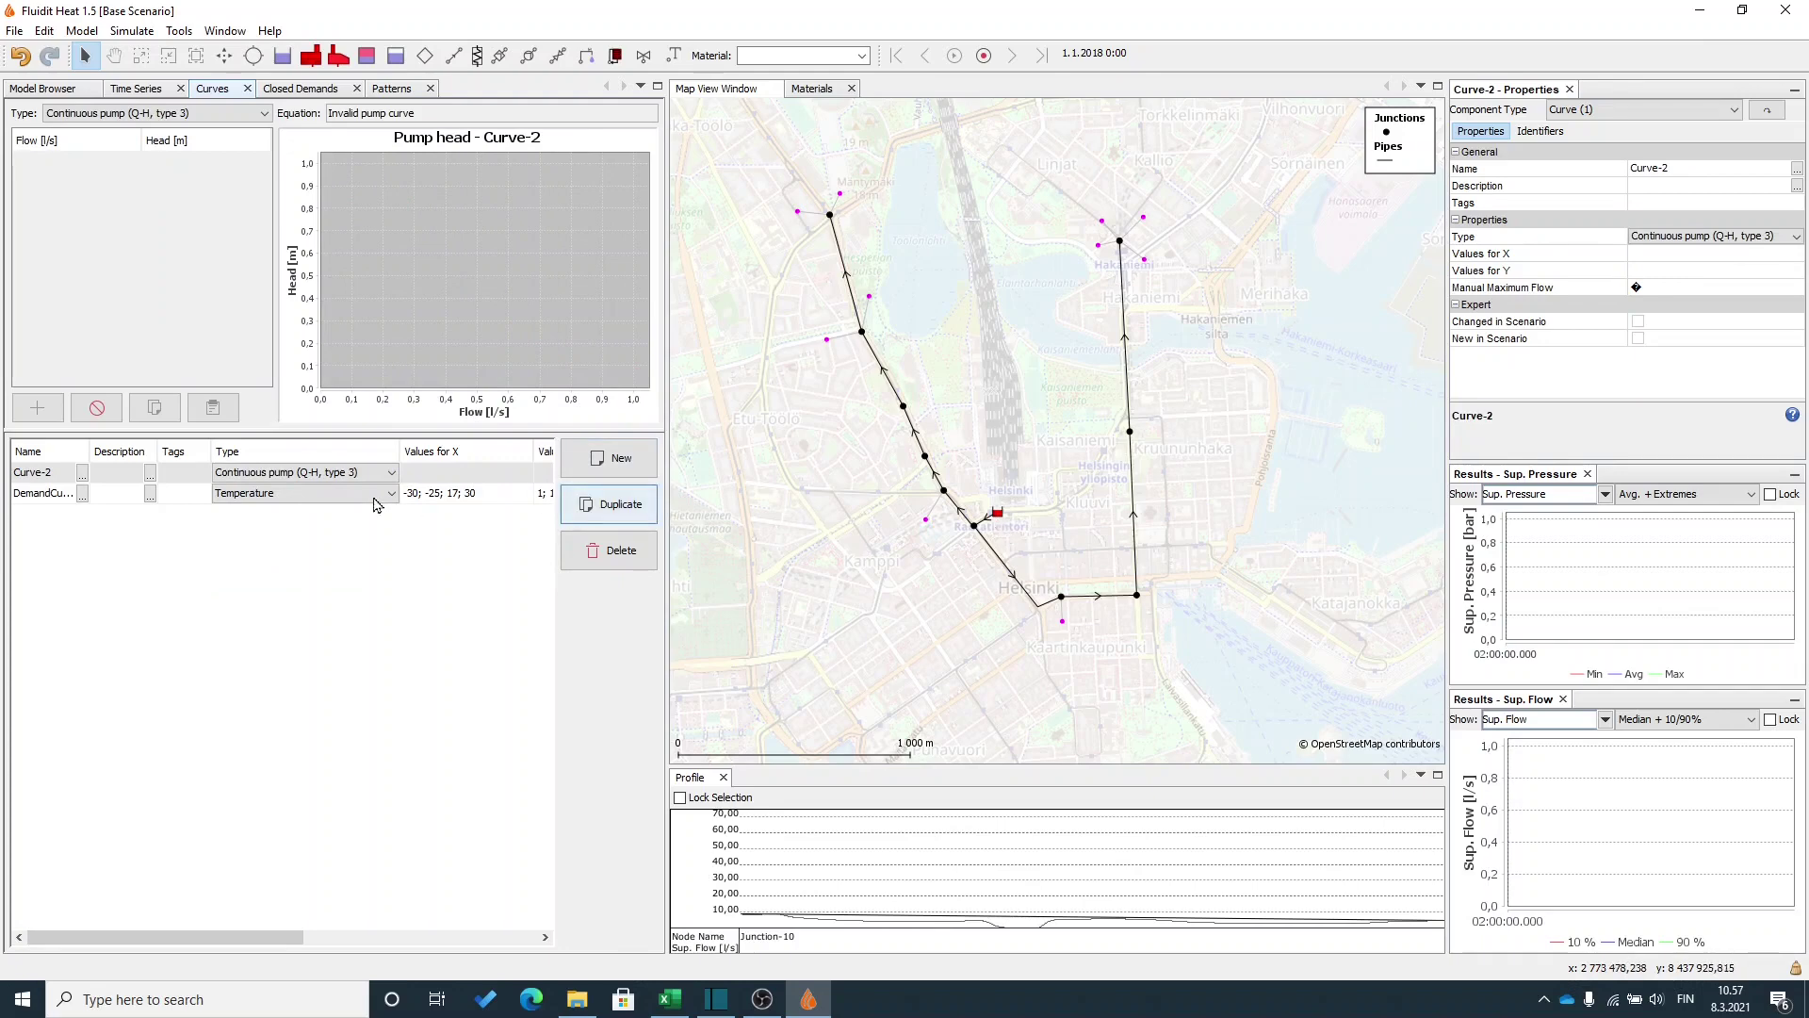
click(389, 474)
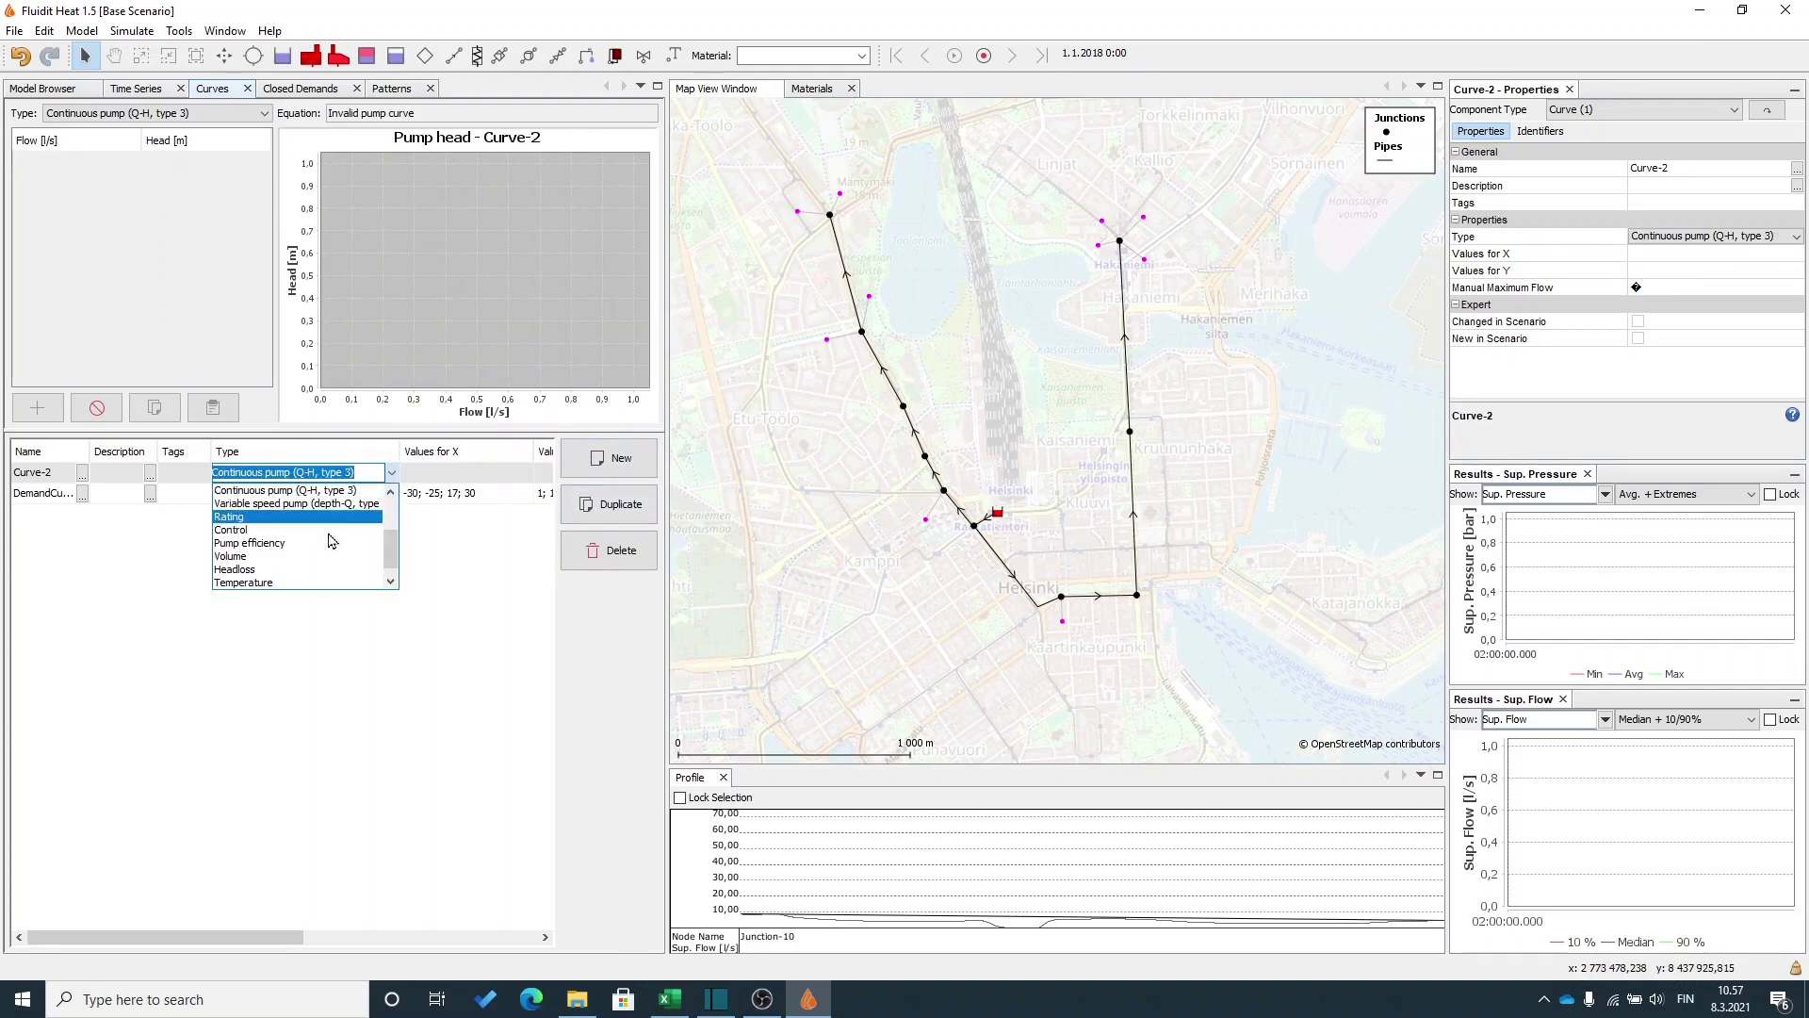
click(311, 579)
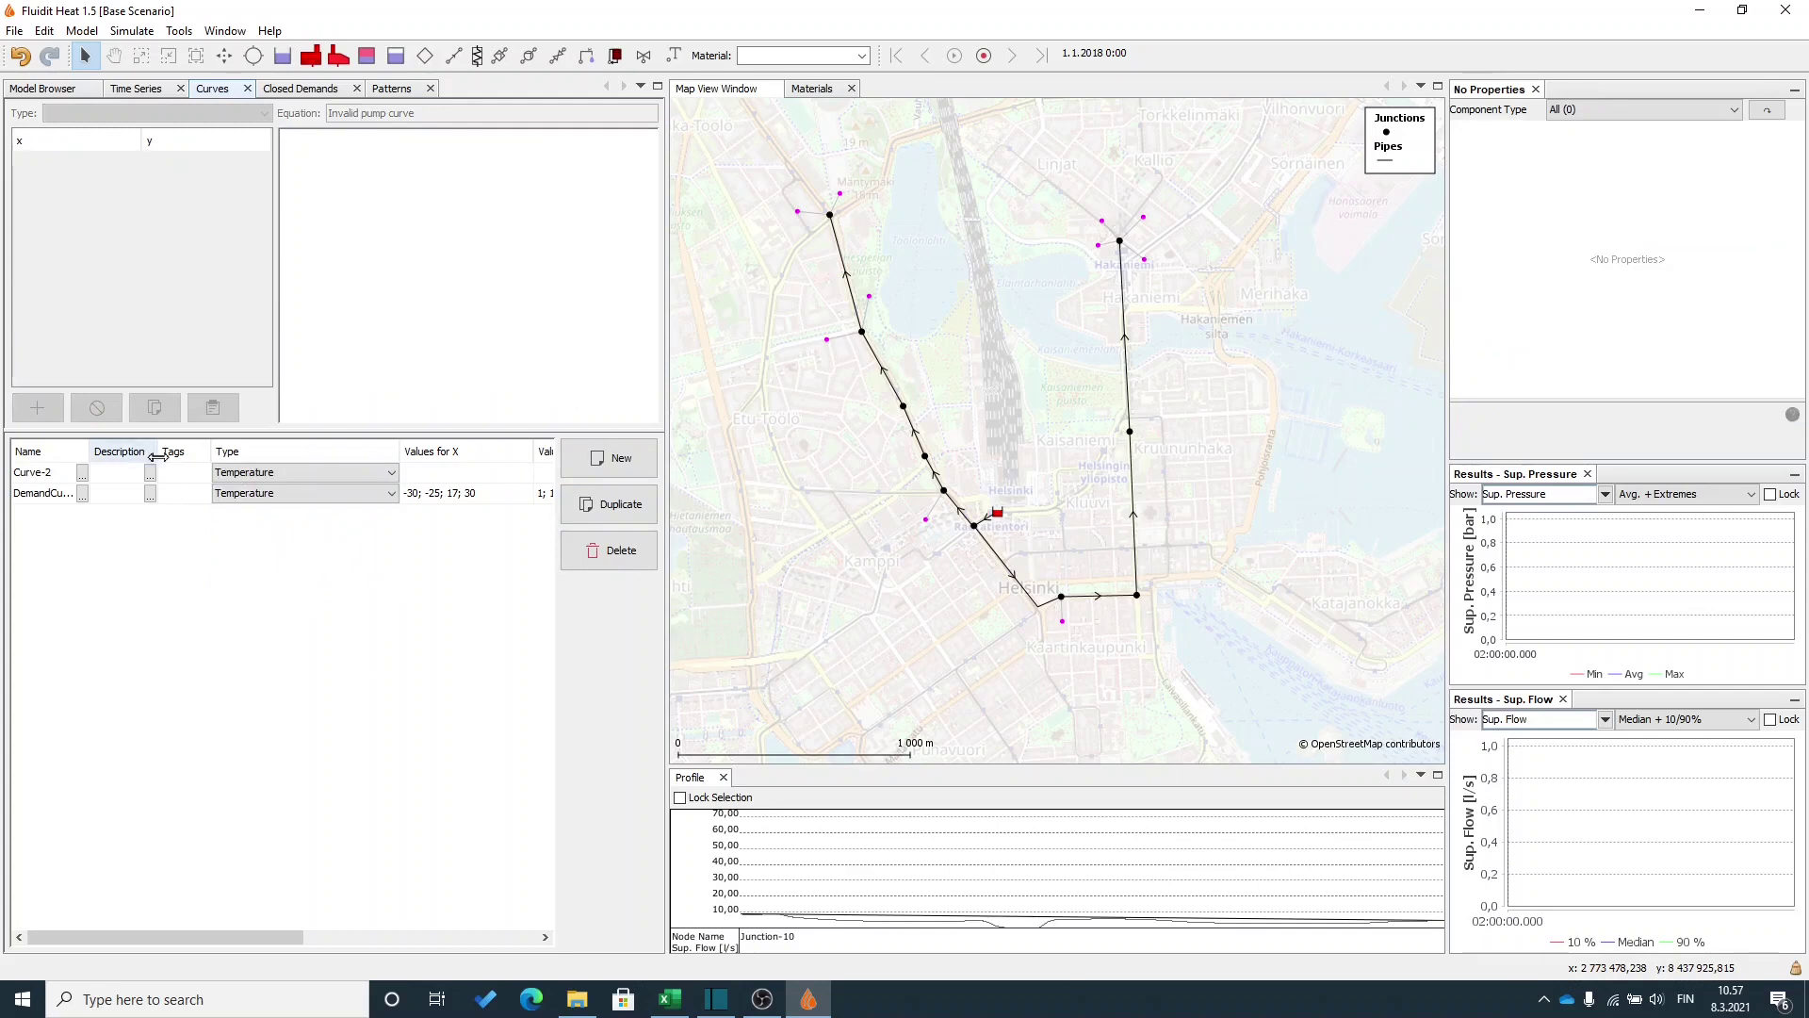
double_click(42, 474)
text(S)
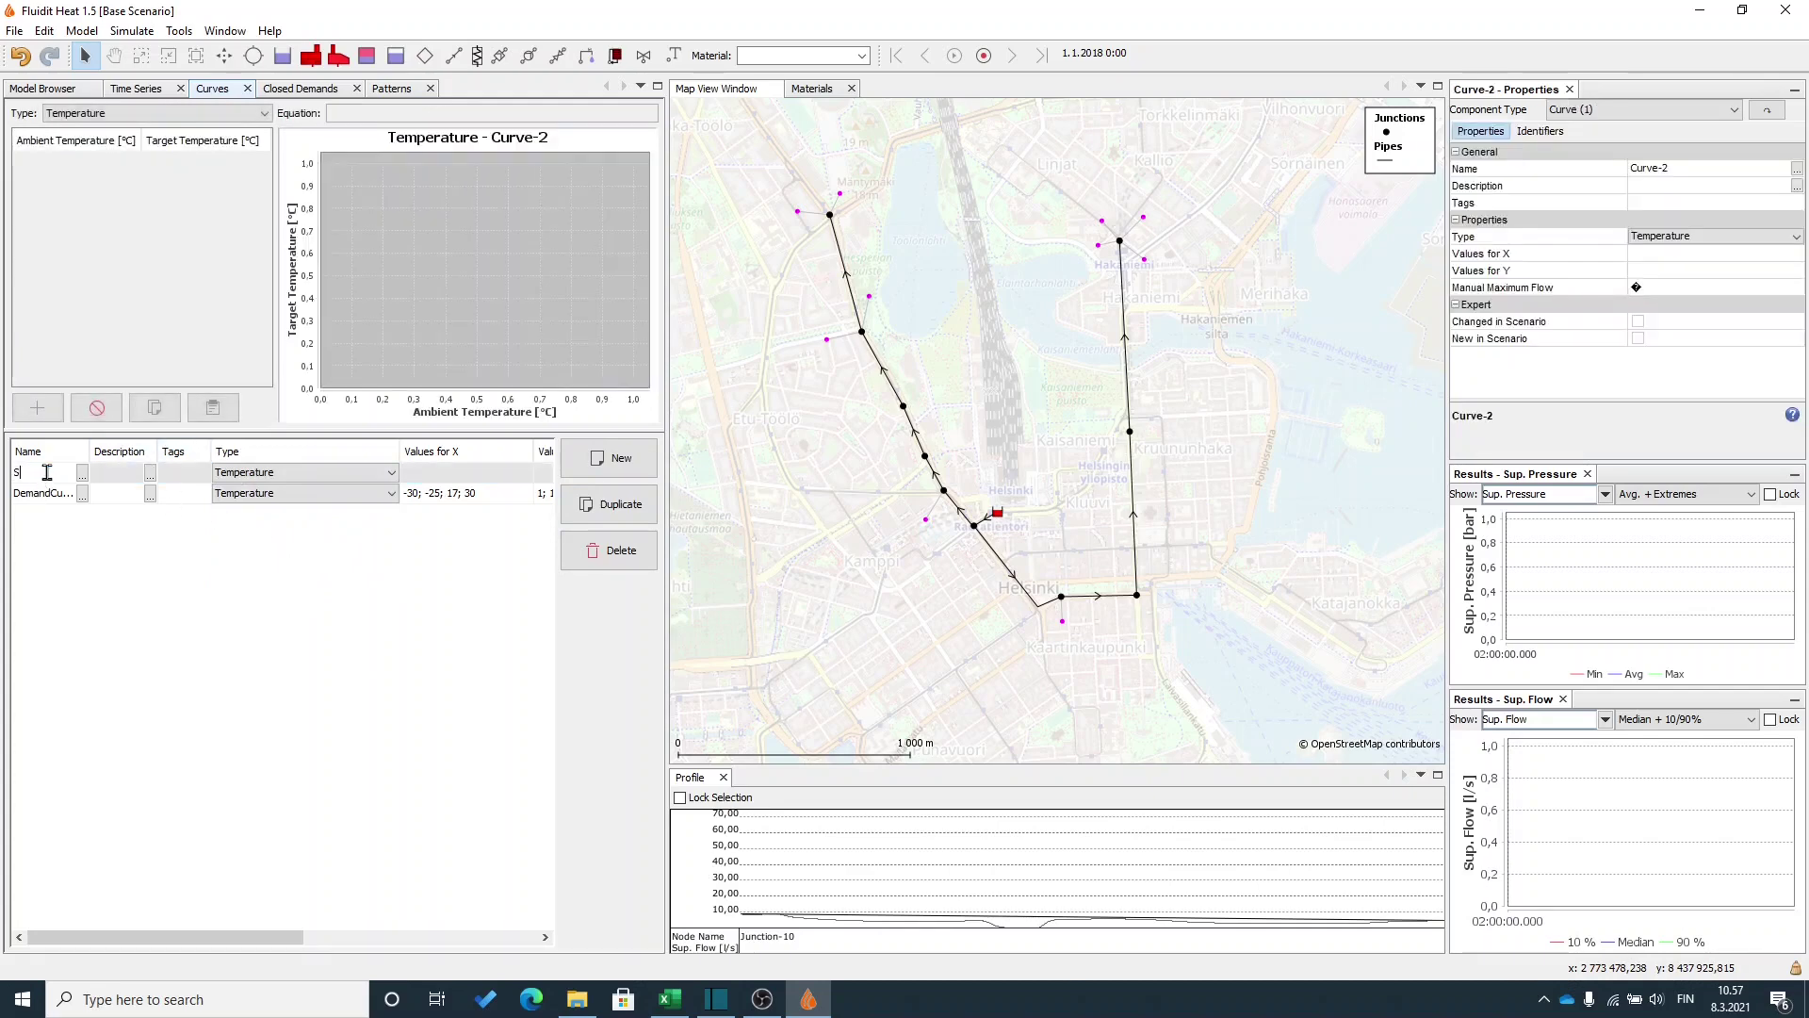
text(upplyTemperature)
key(Return)
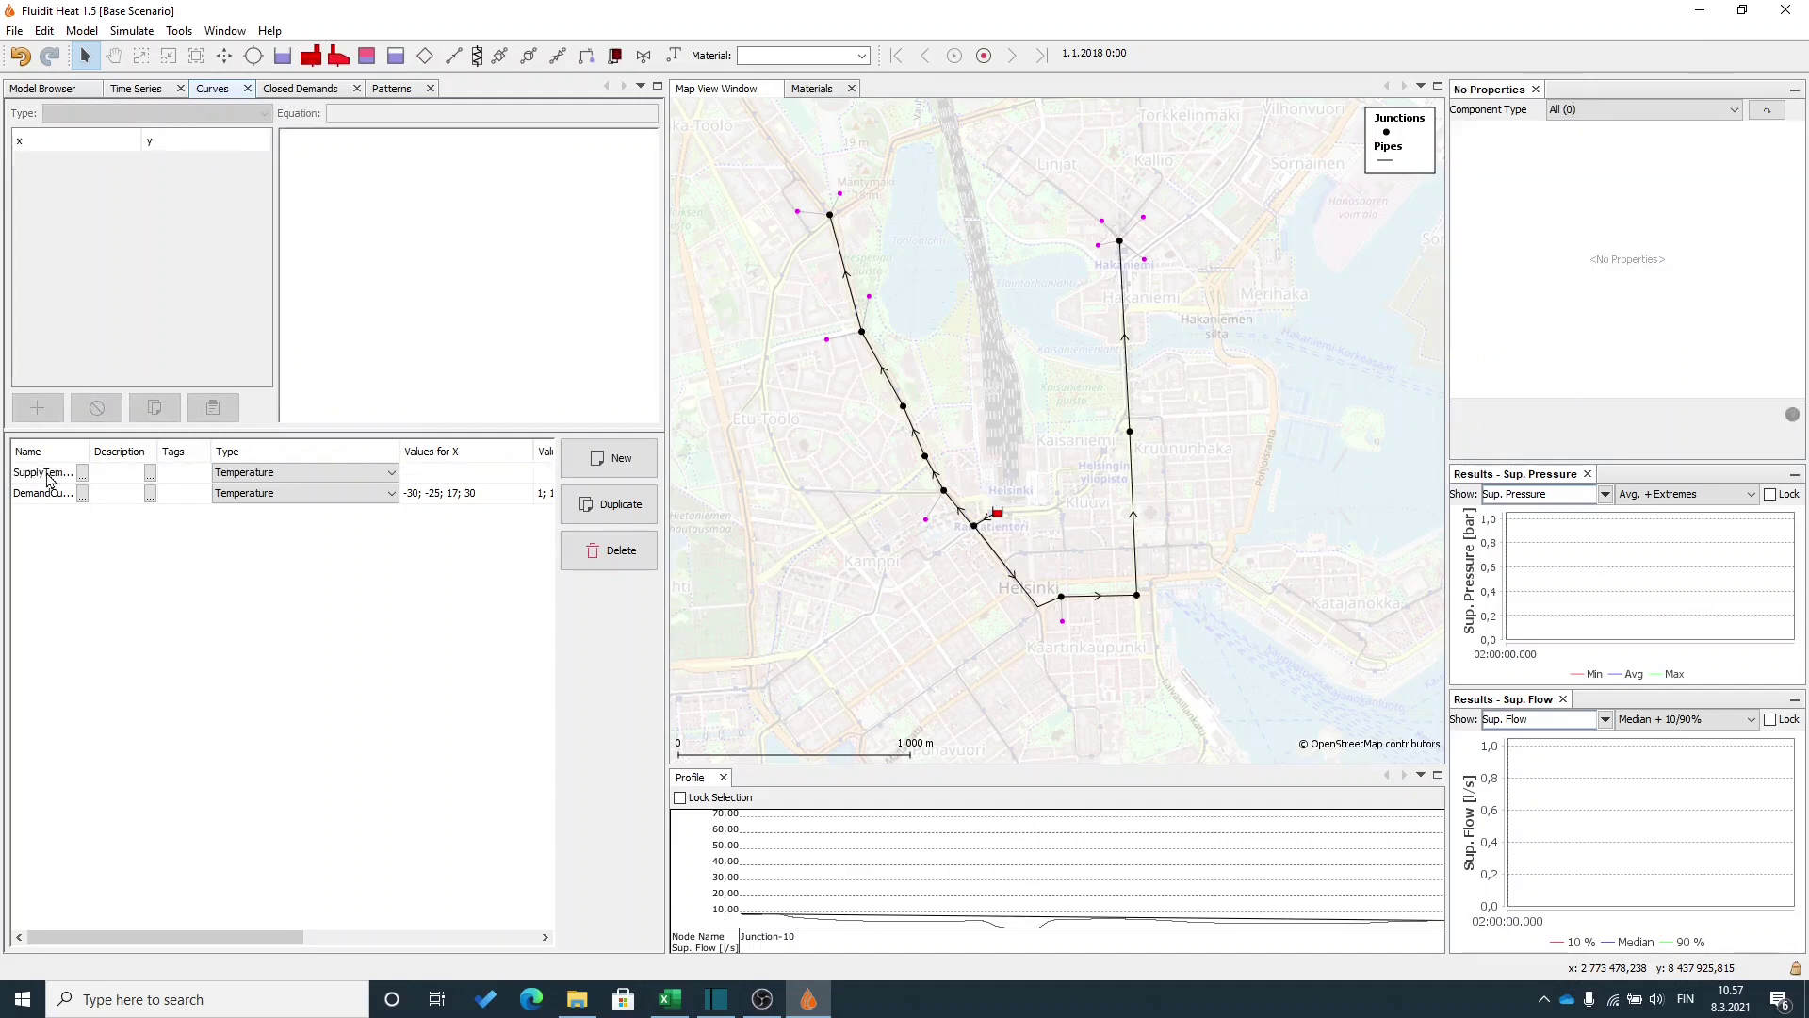
click(663, 1005)
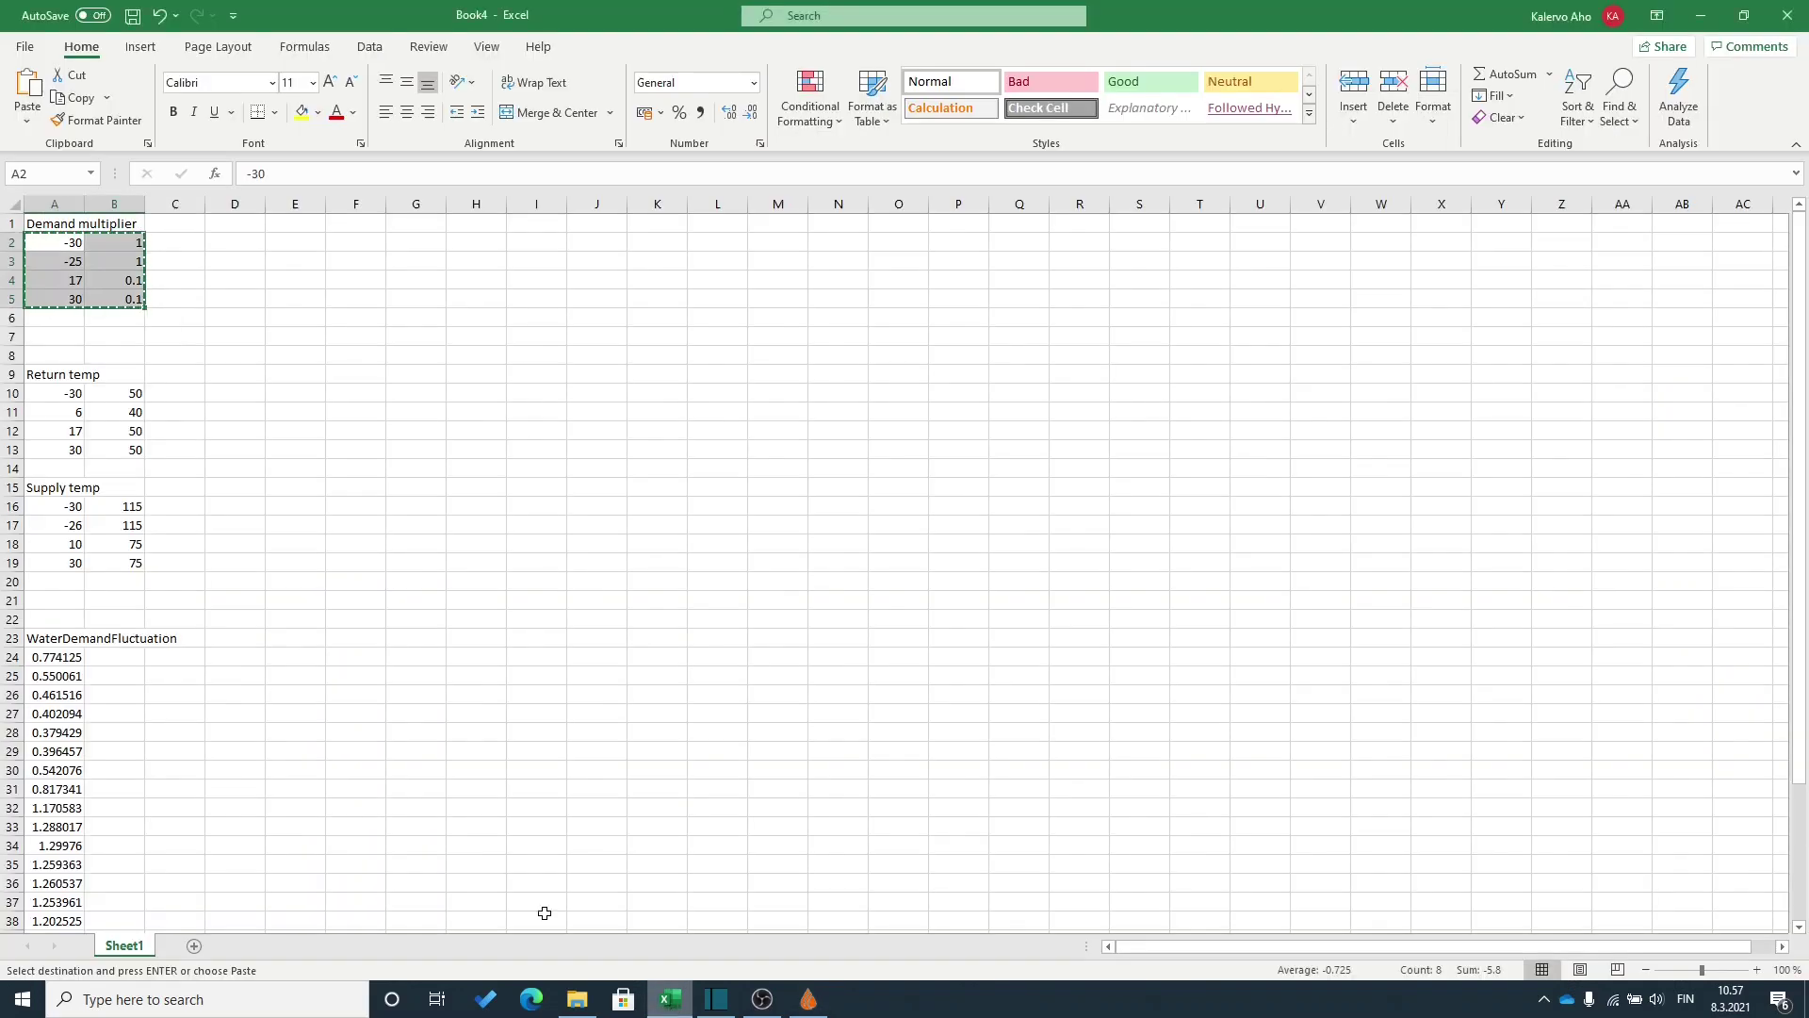
drag(63, 509, 135, 564)
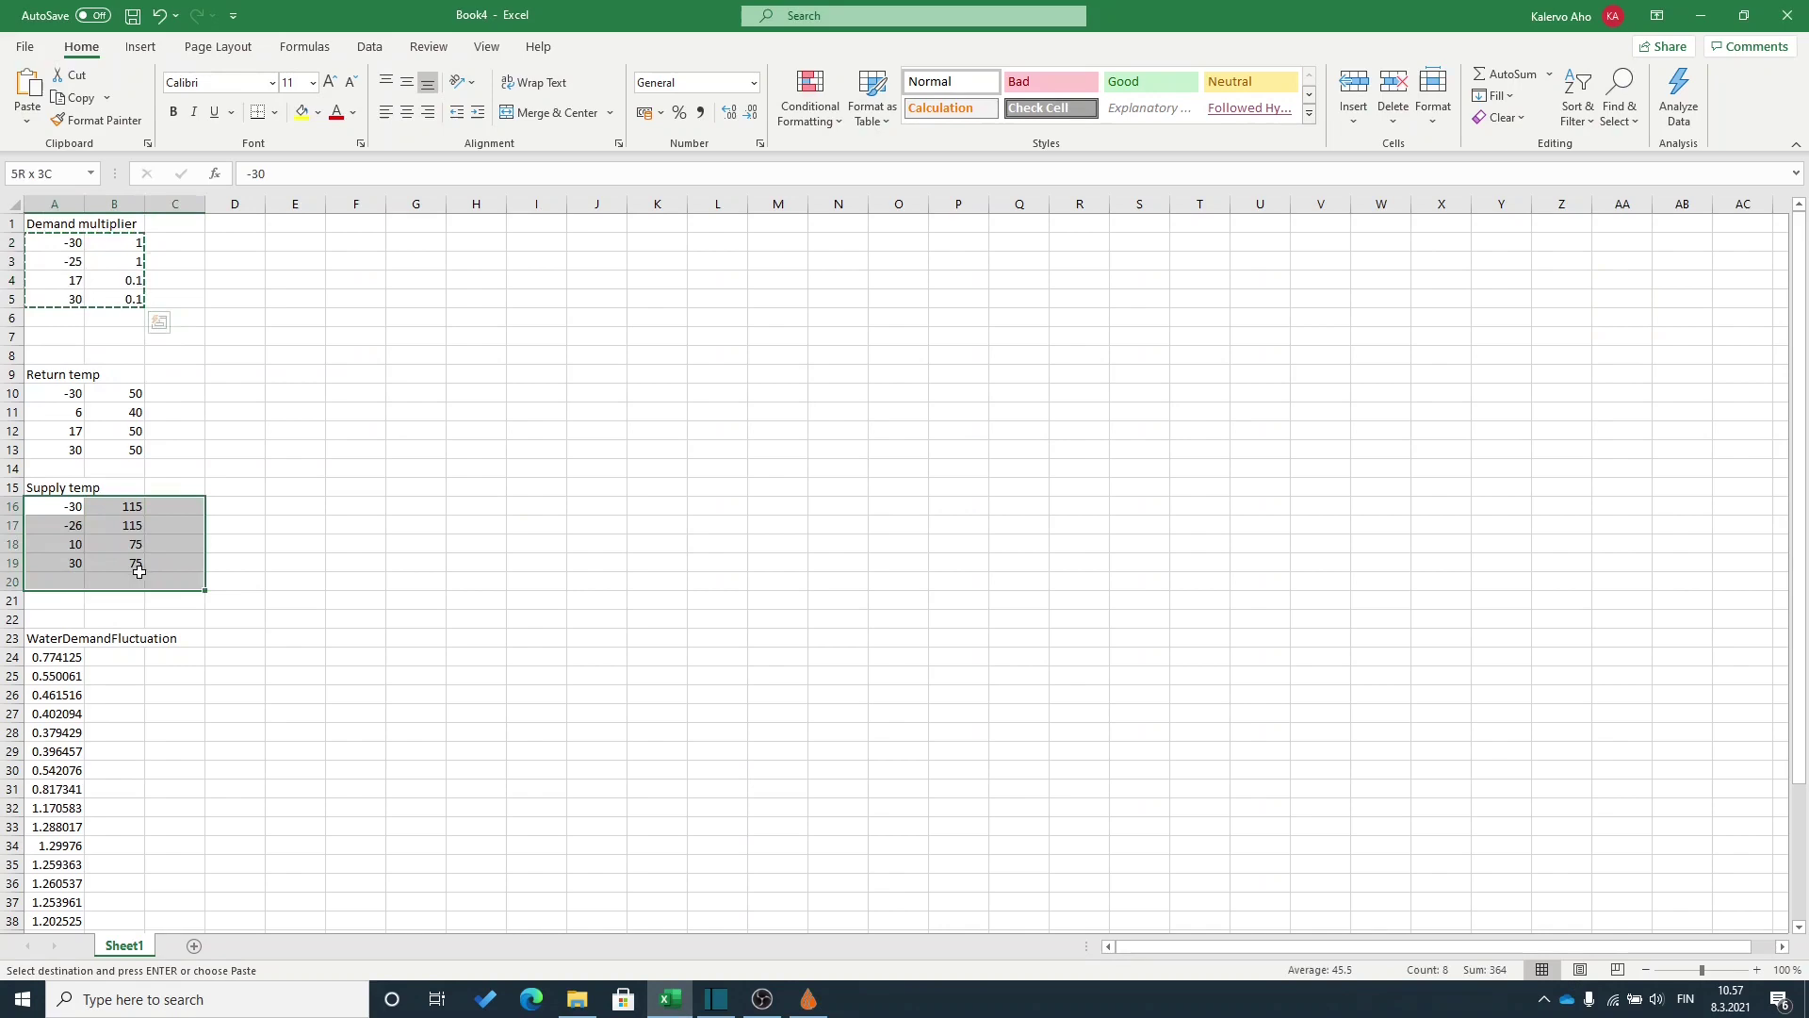
Paste the copied Supply temp points (-30→115, -26→115, 10→75, 30→75) into the SupplyTemperature curve.
key(ctrl+c)
key(alt+Tab)
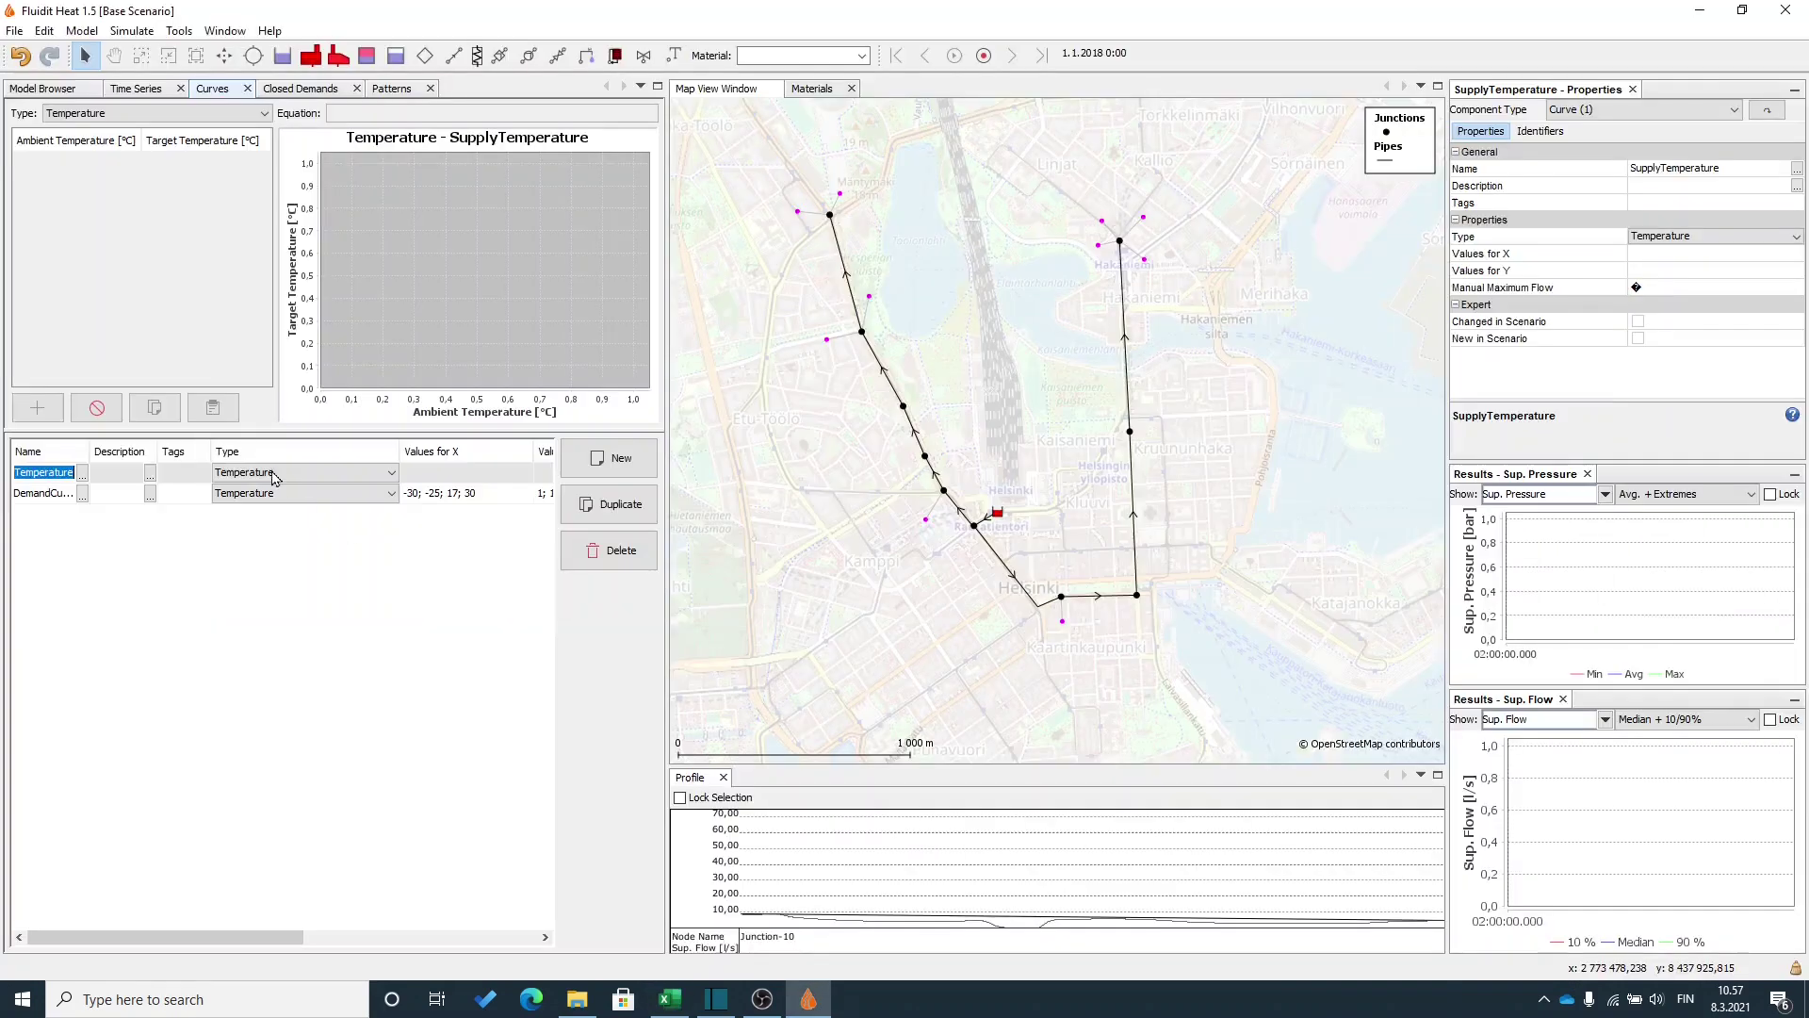
click(212, 407)
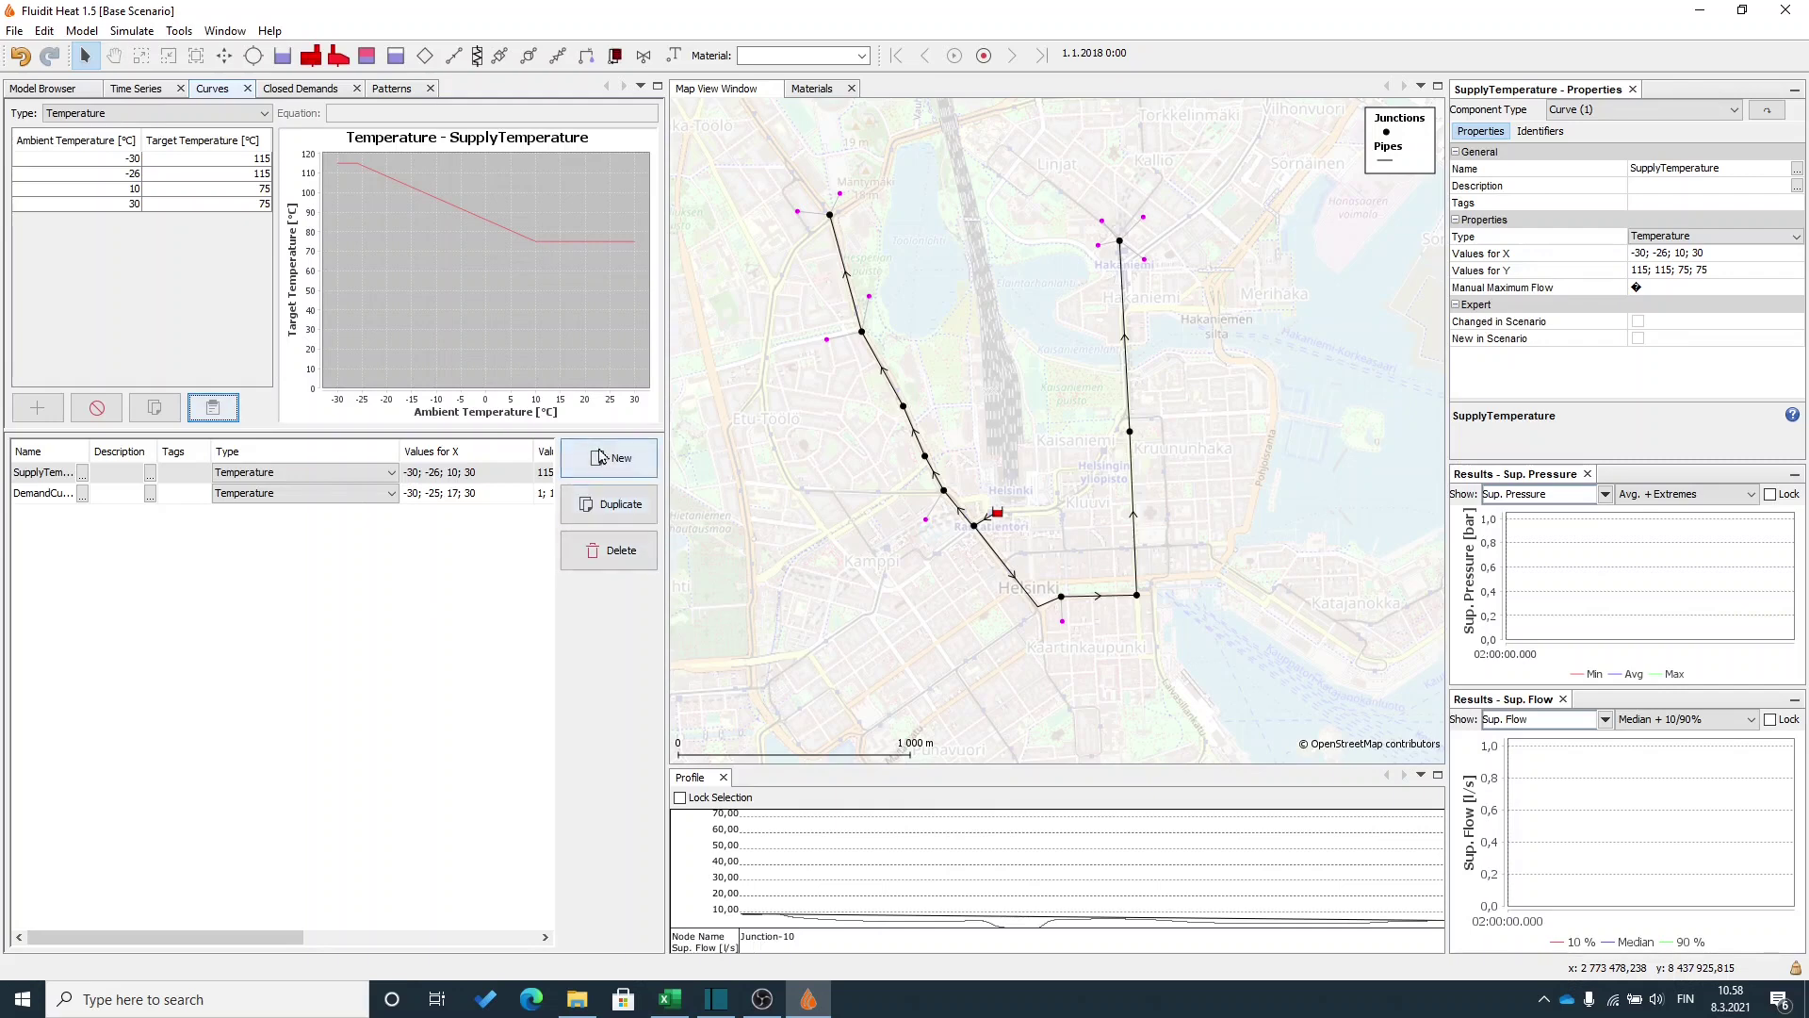
Add a new empty curve, Curve-3, to the Curves list.
click(633, 465)
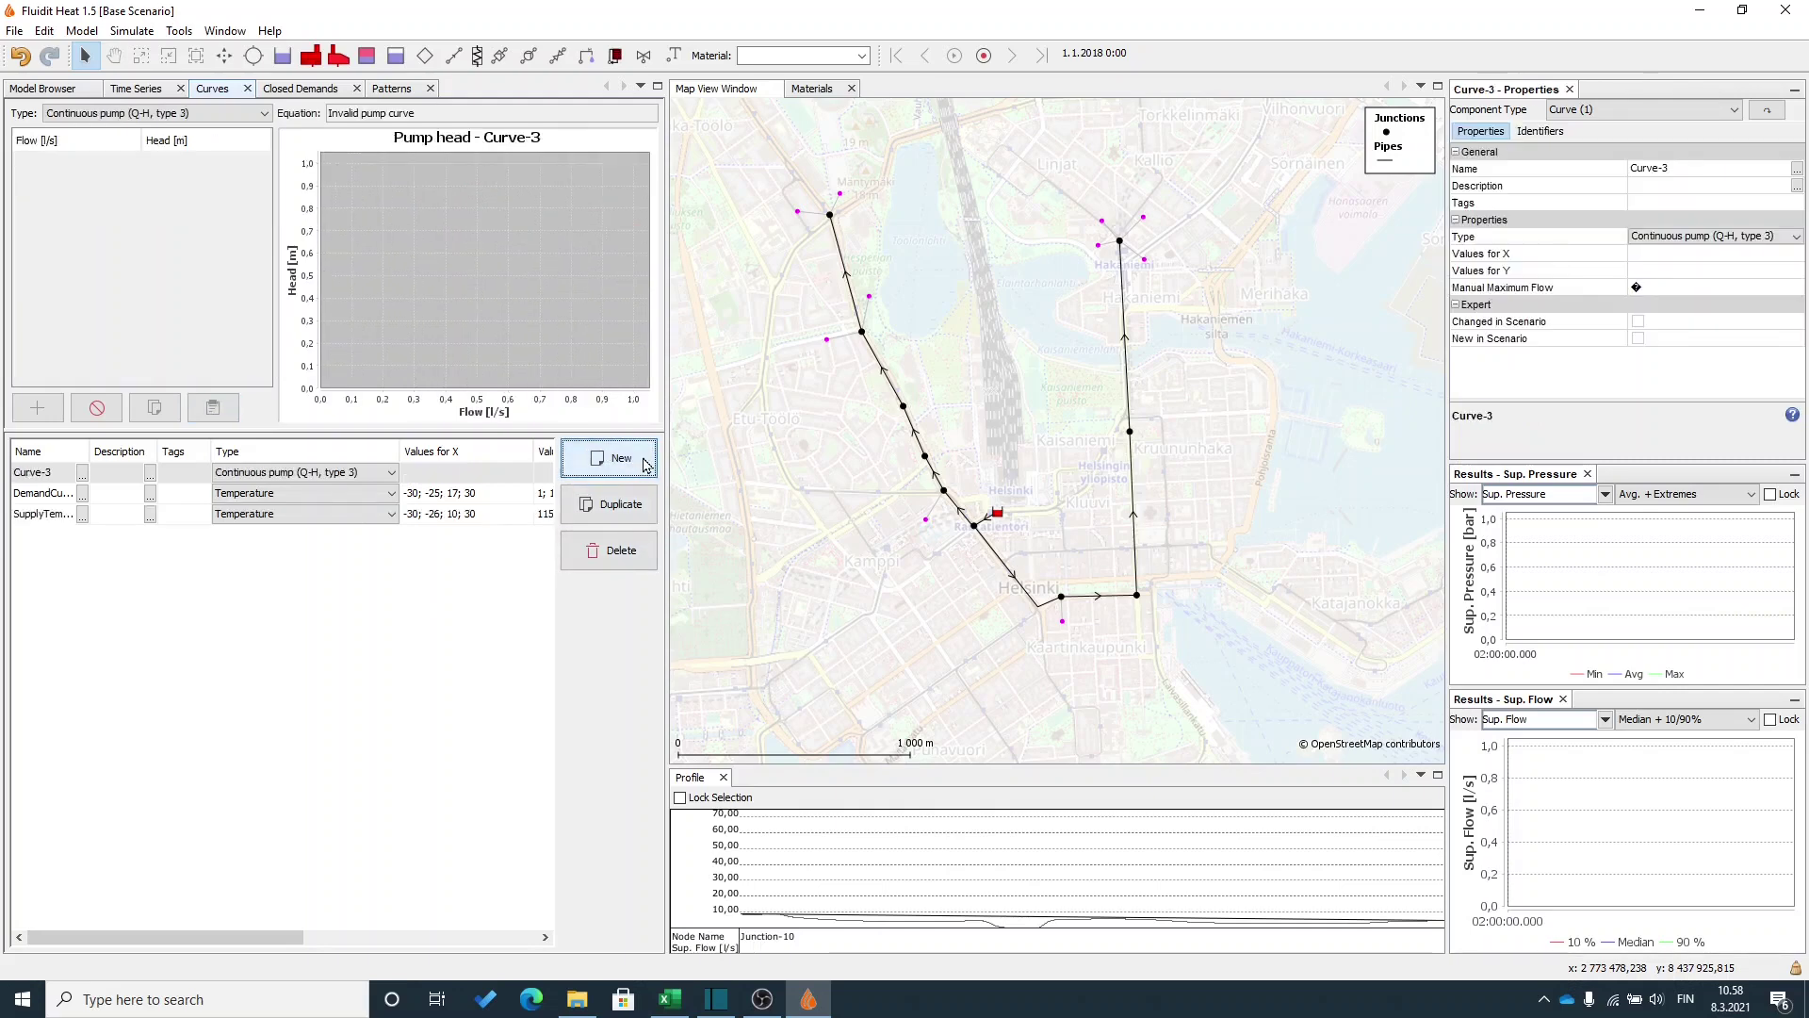
click(839, 194)
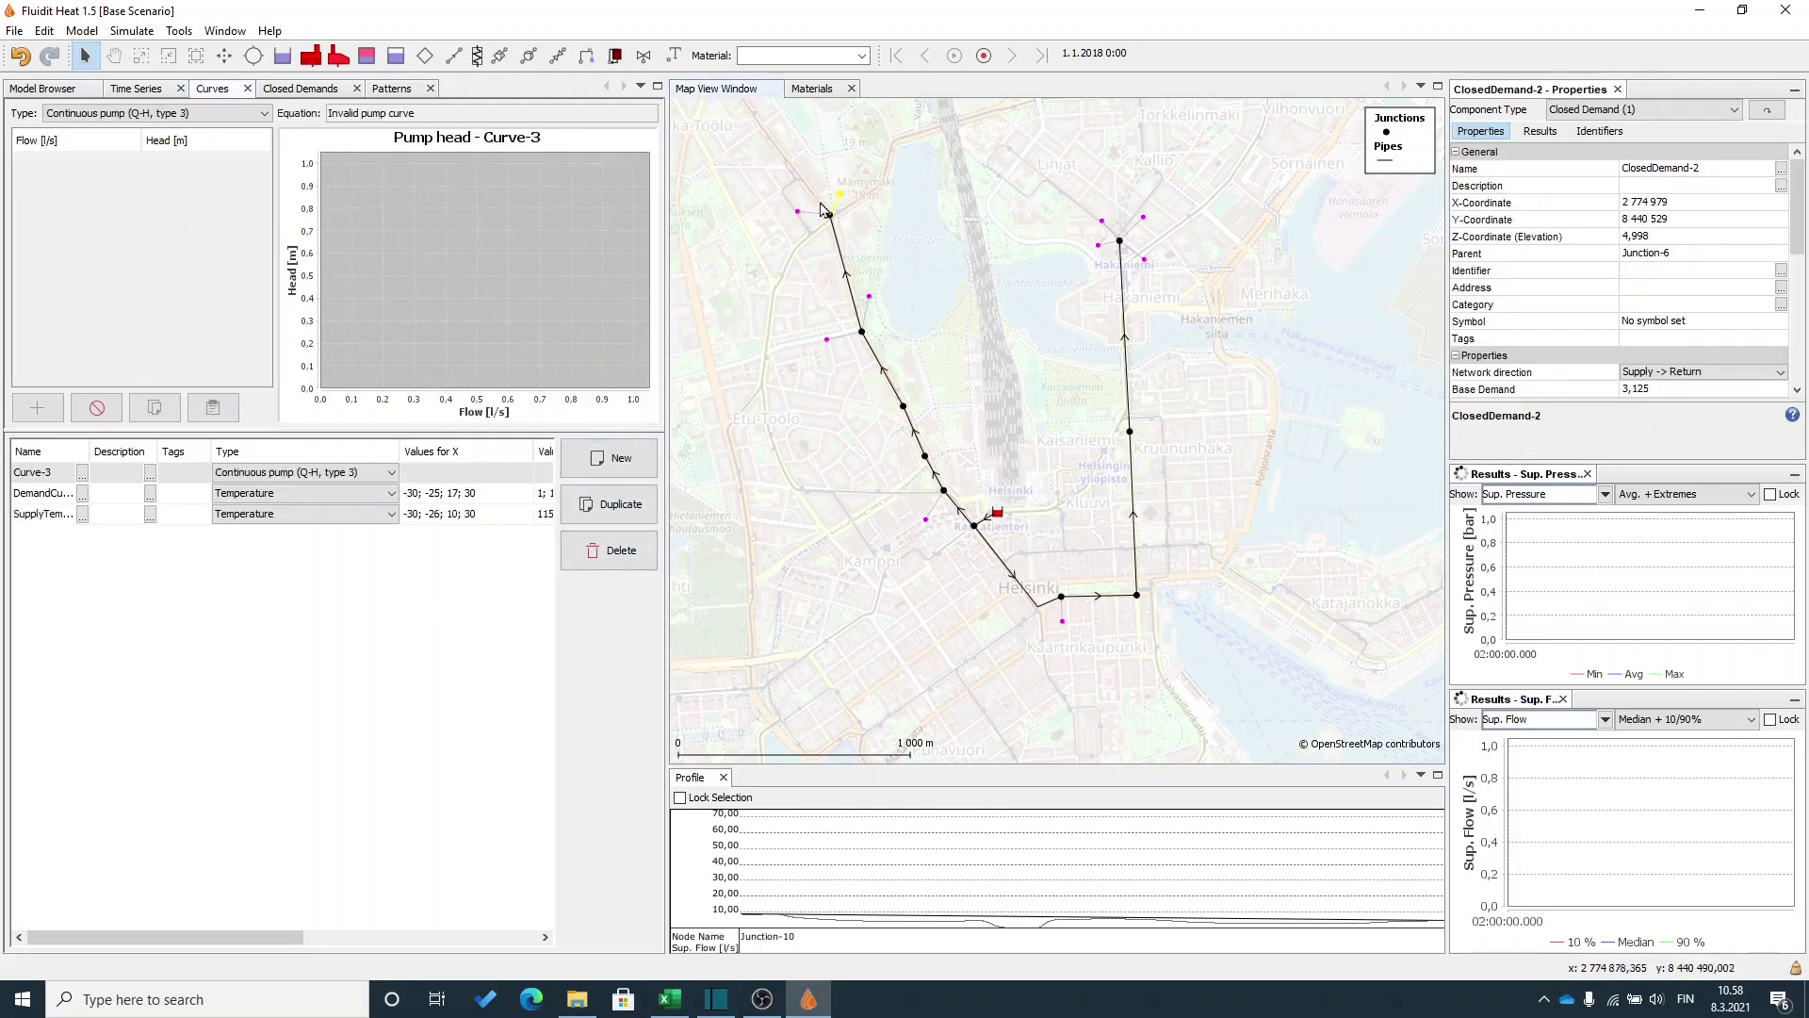
click(827, 339)
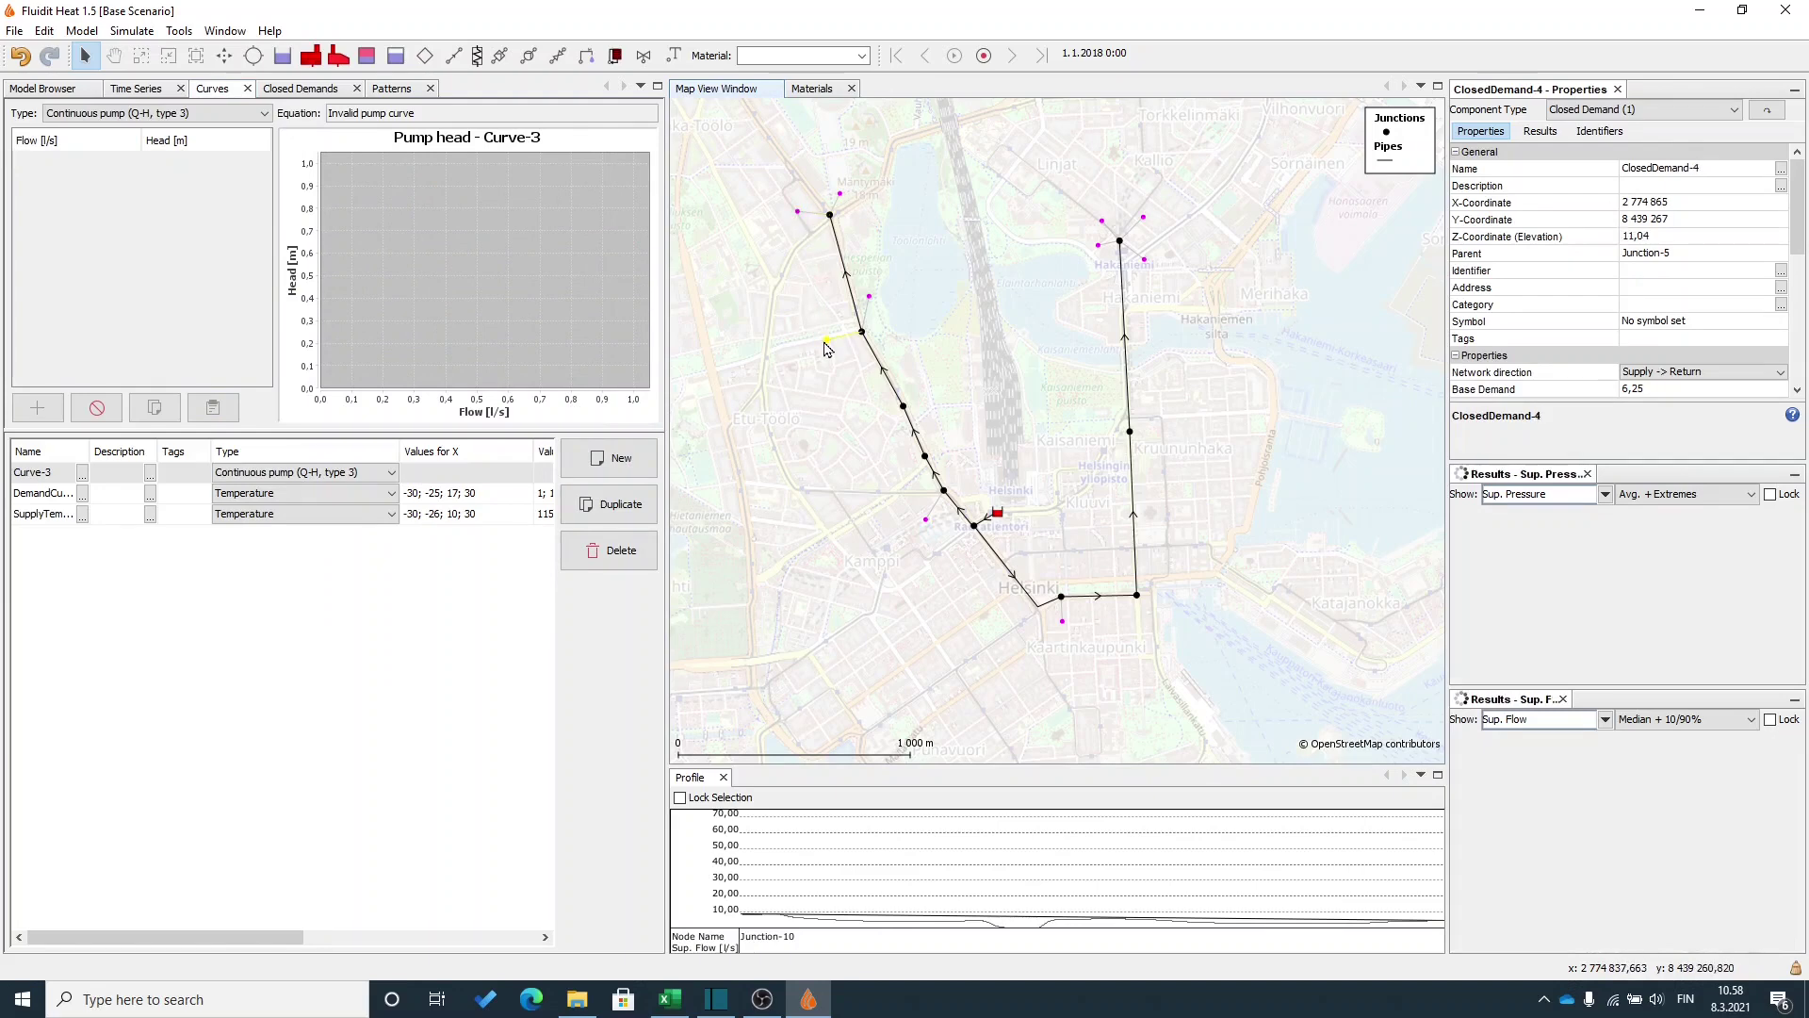
click(423, 714)
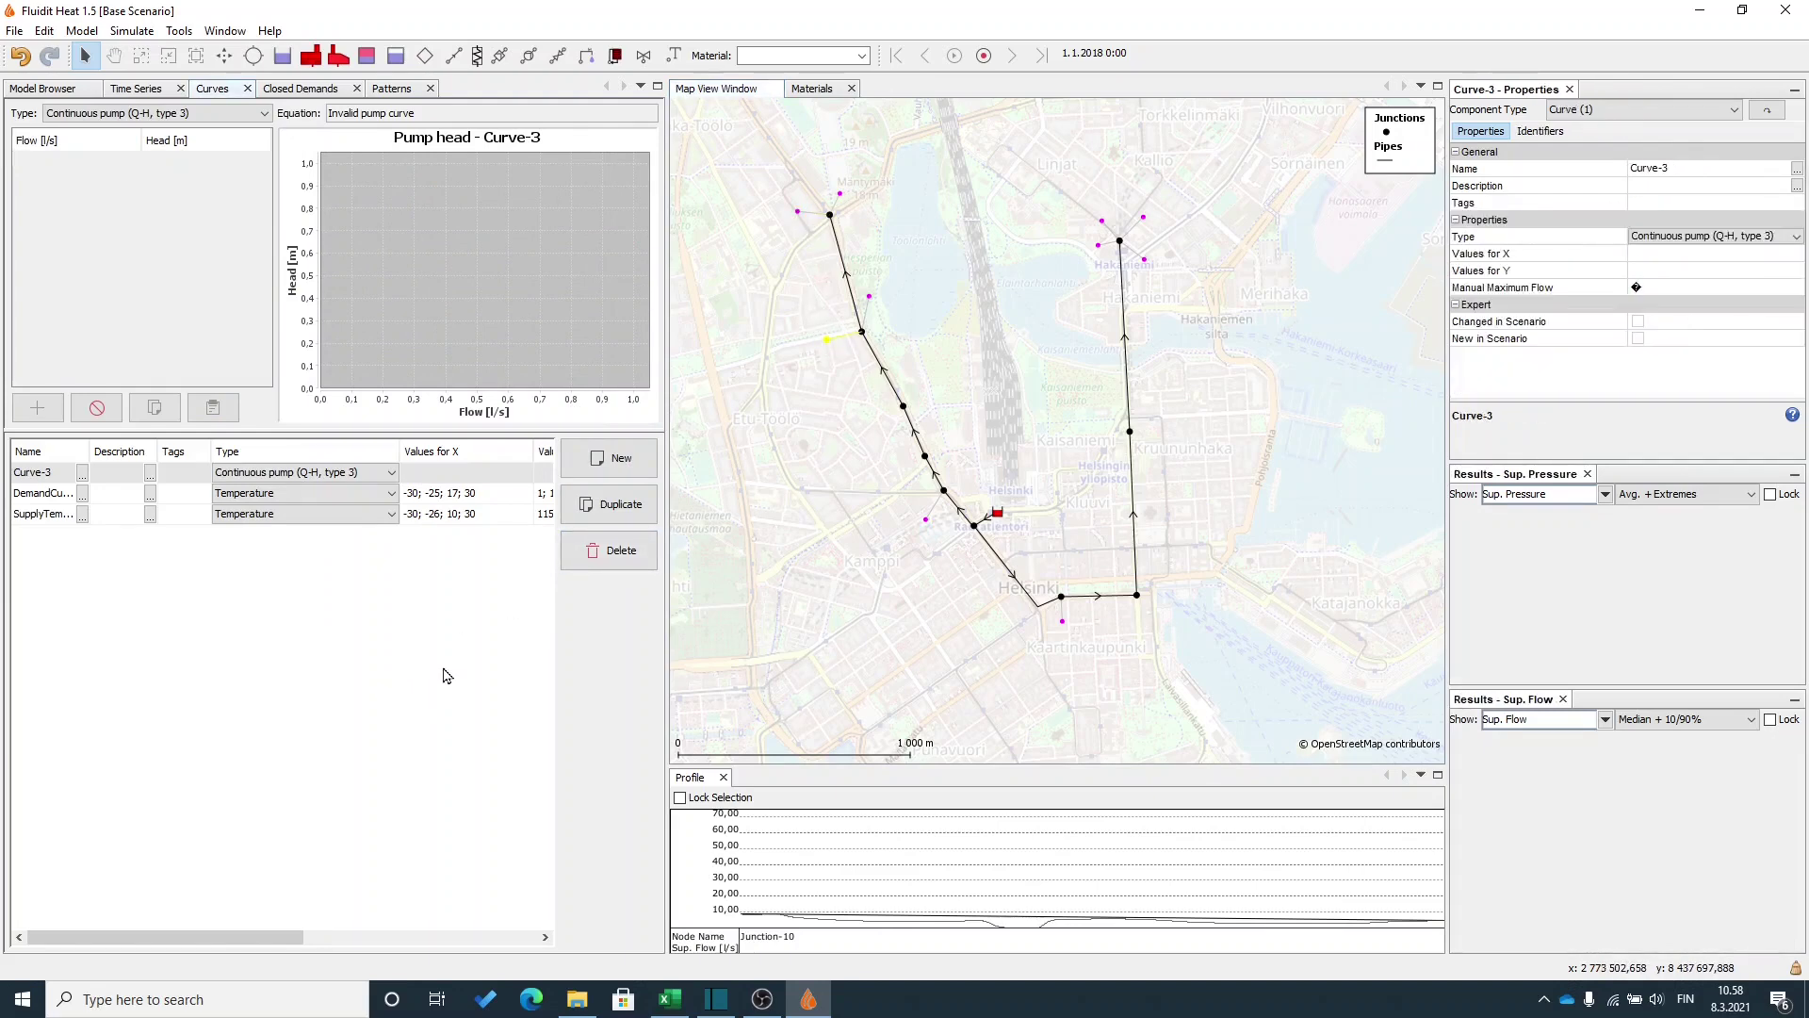
Copy the Return temp values A10:B13 from the Excel workbook.
click(670, 999)
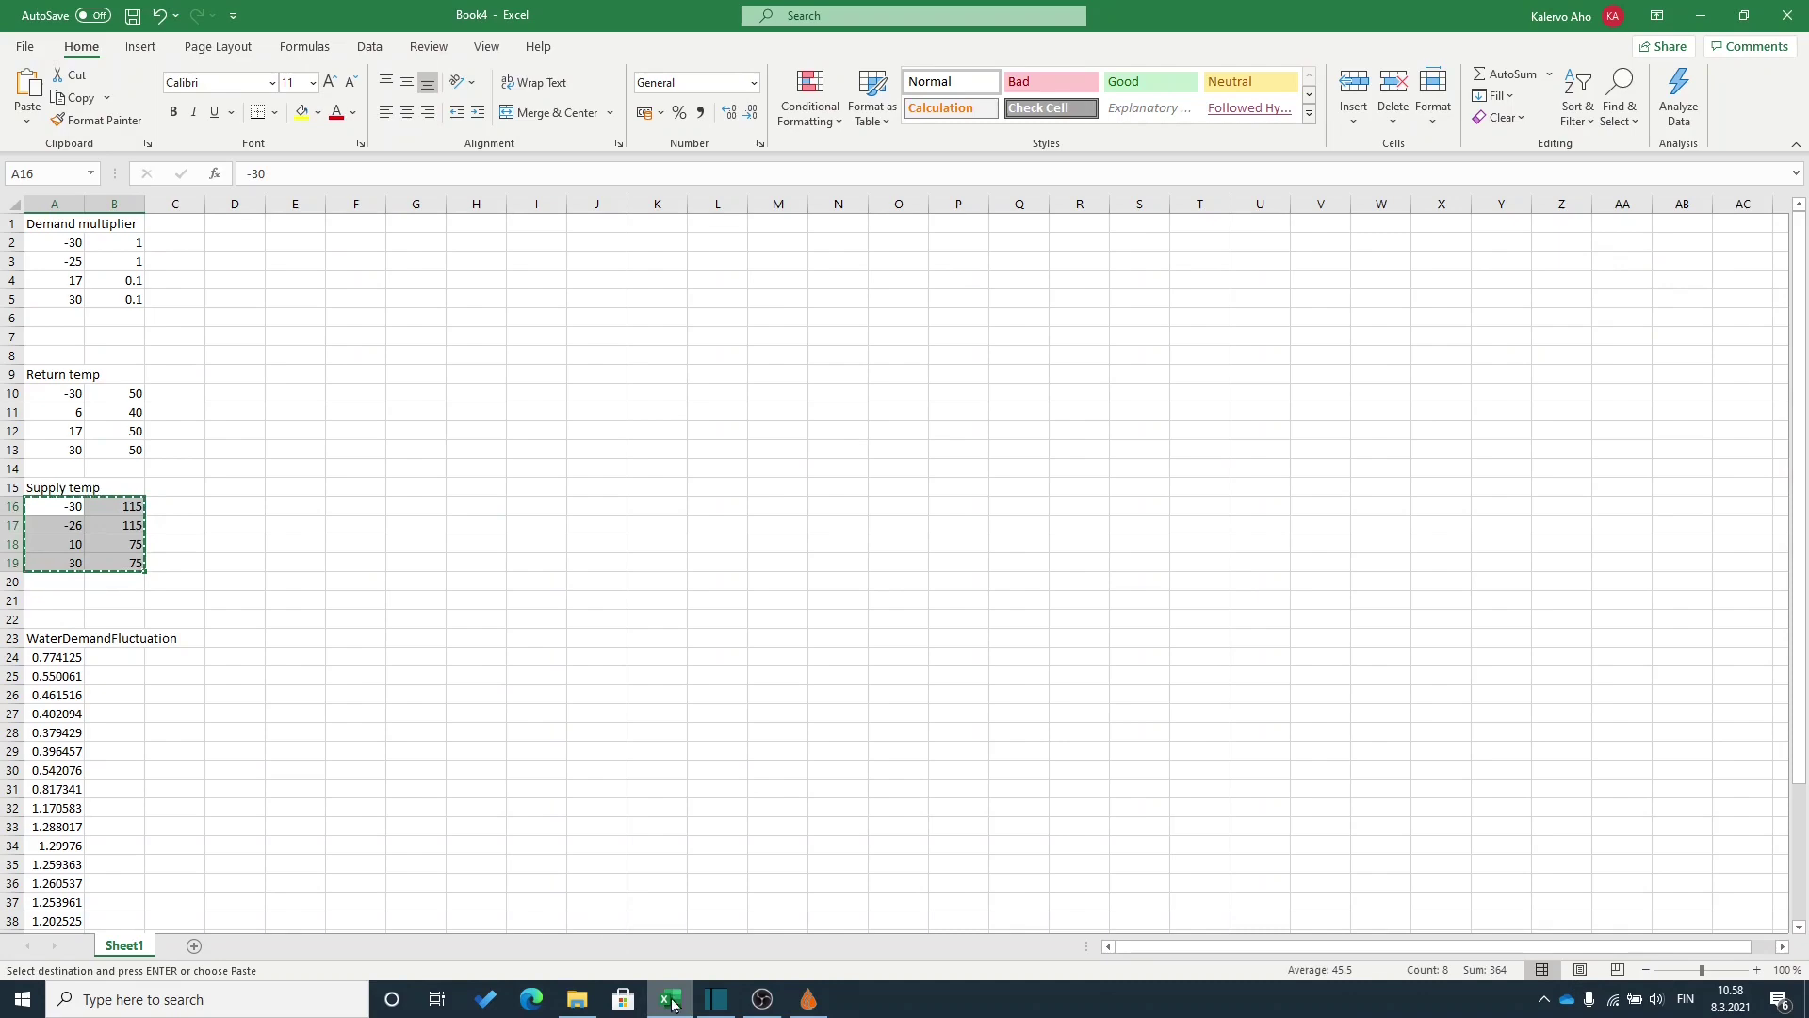
click(473, 585)
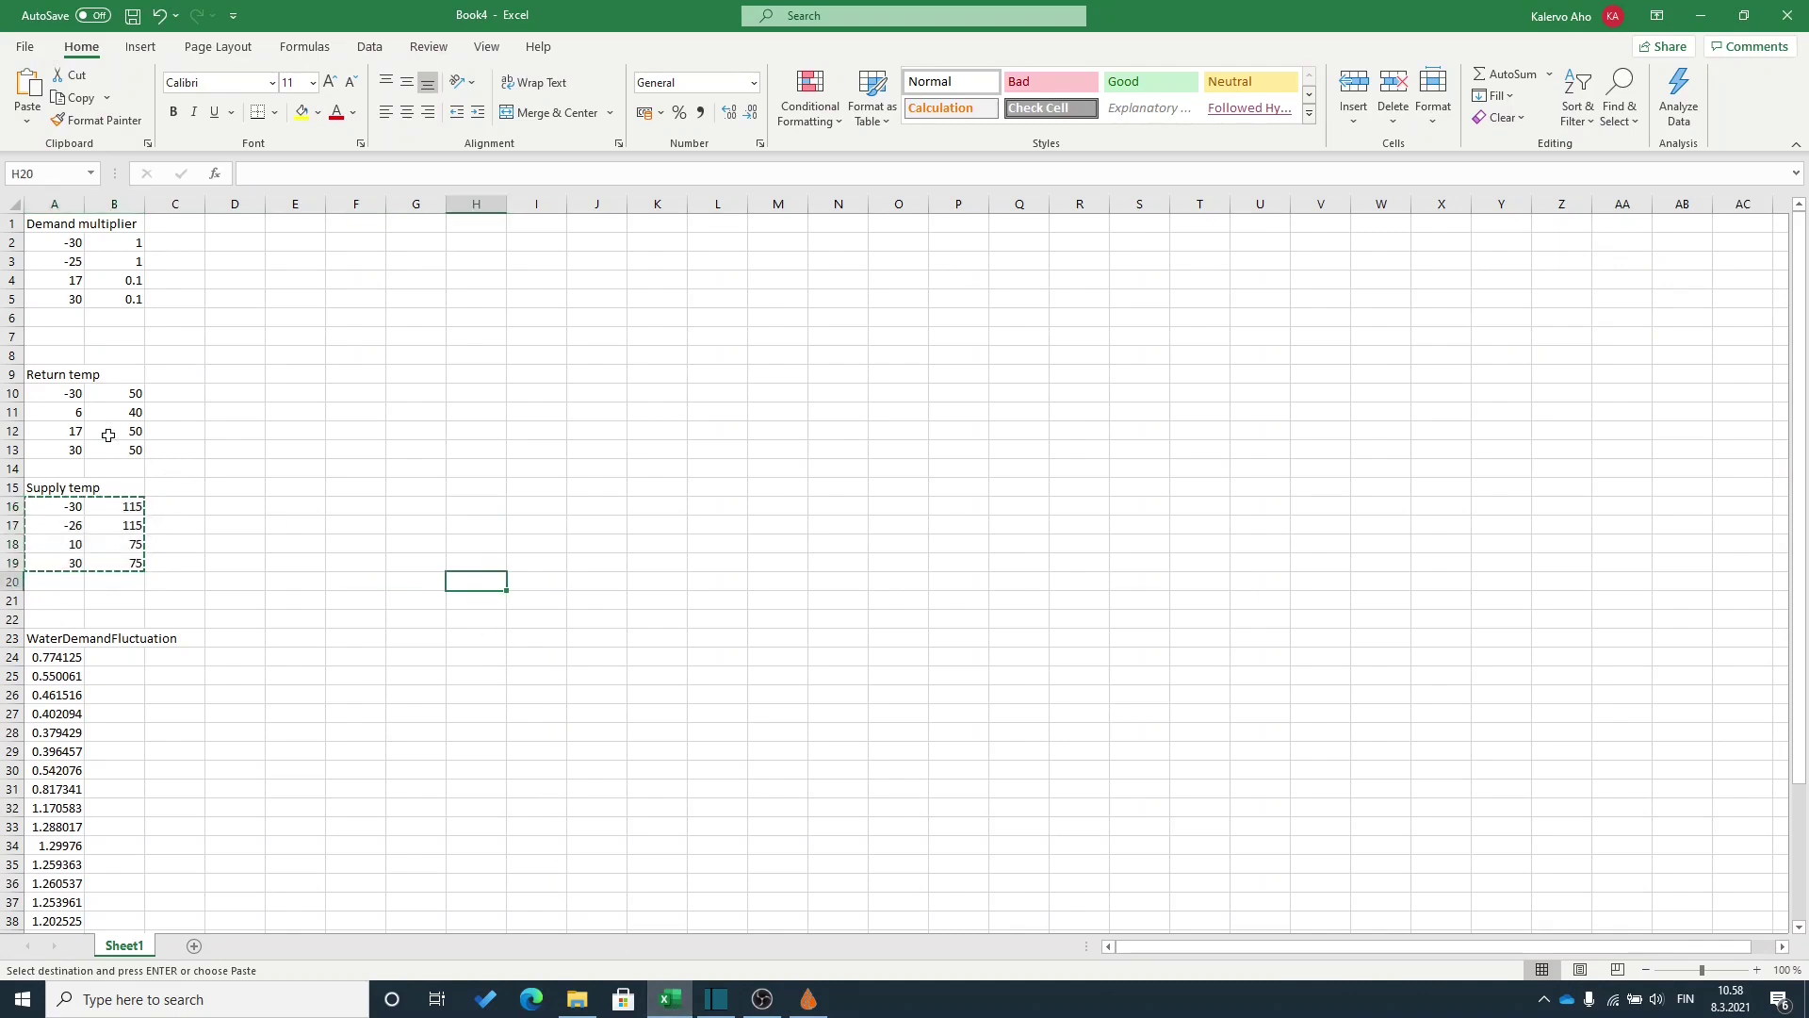
drag(68, 396, 137, 450)
key(ctrl+c)
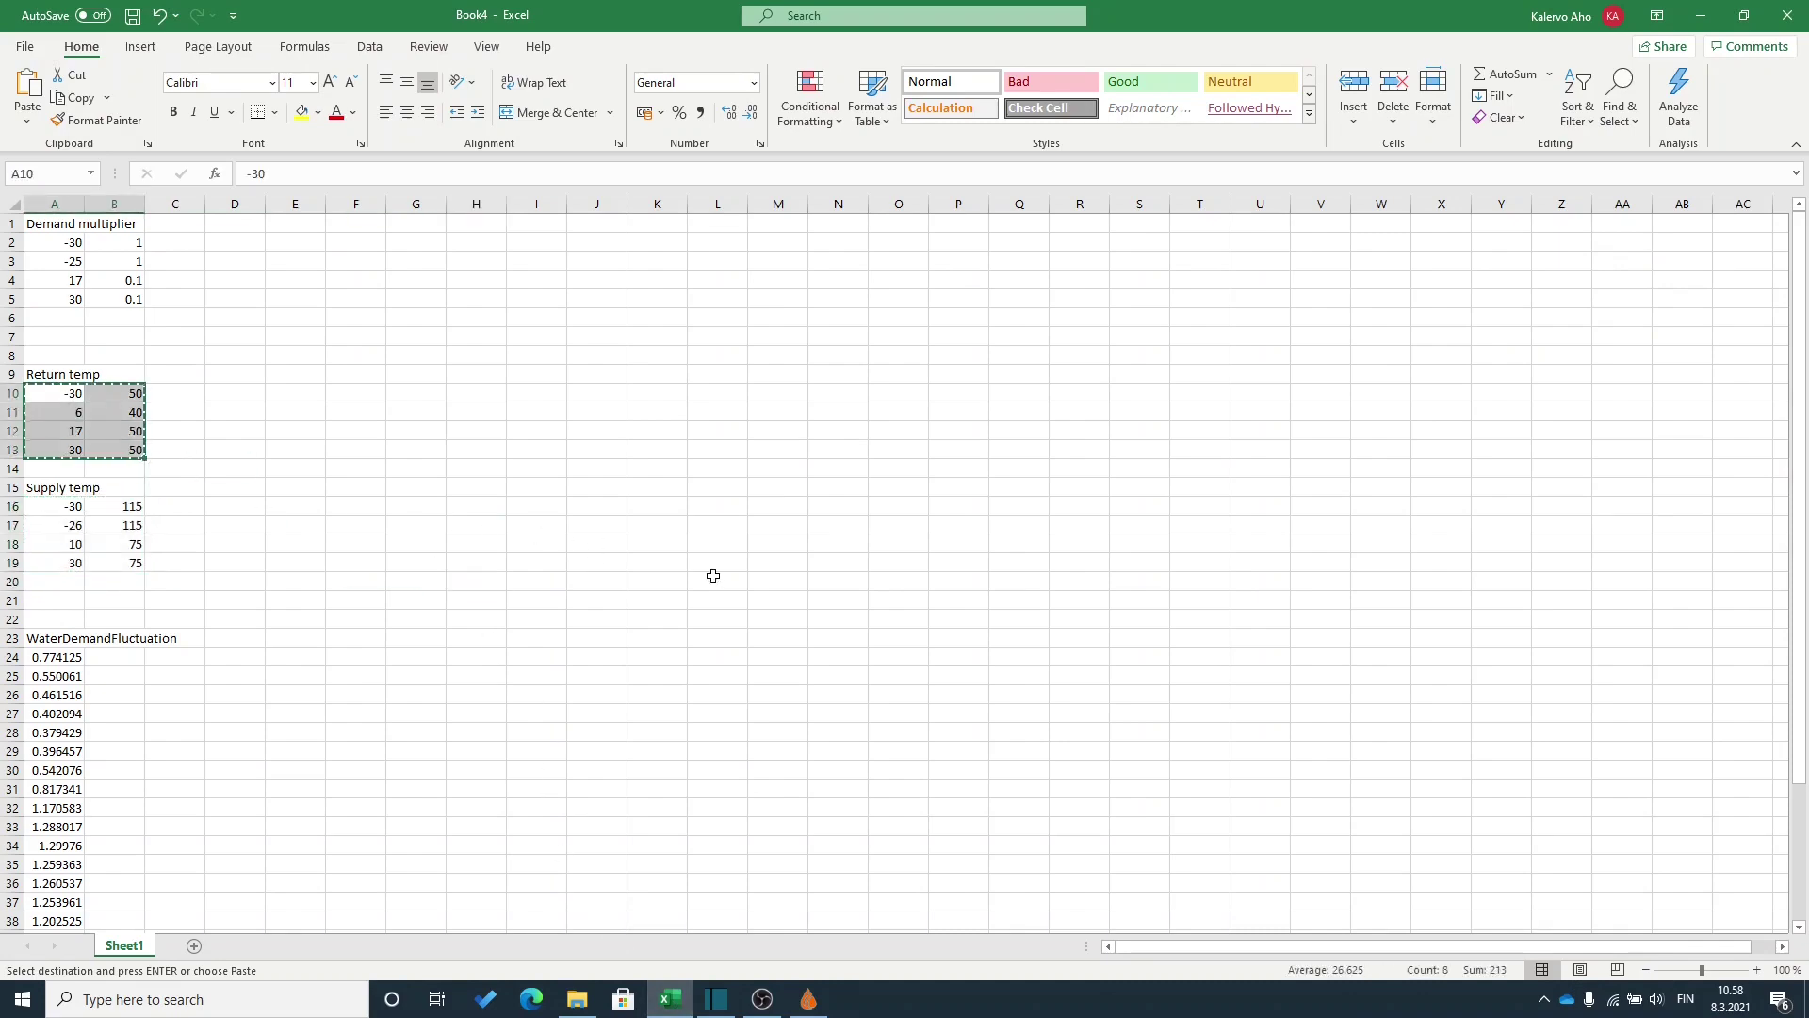
key(alt+Tab)
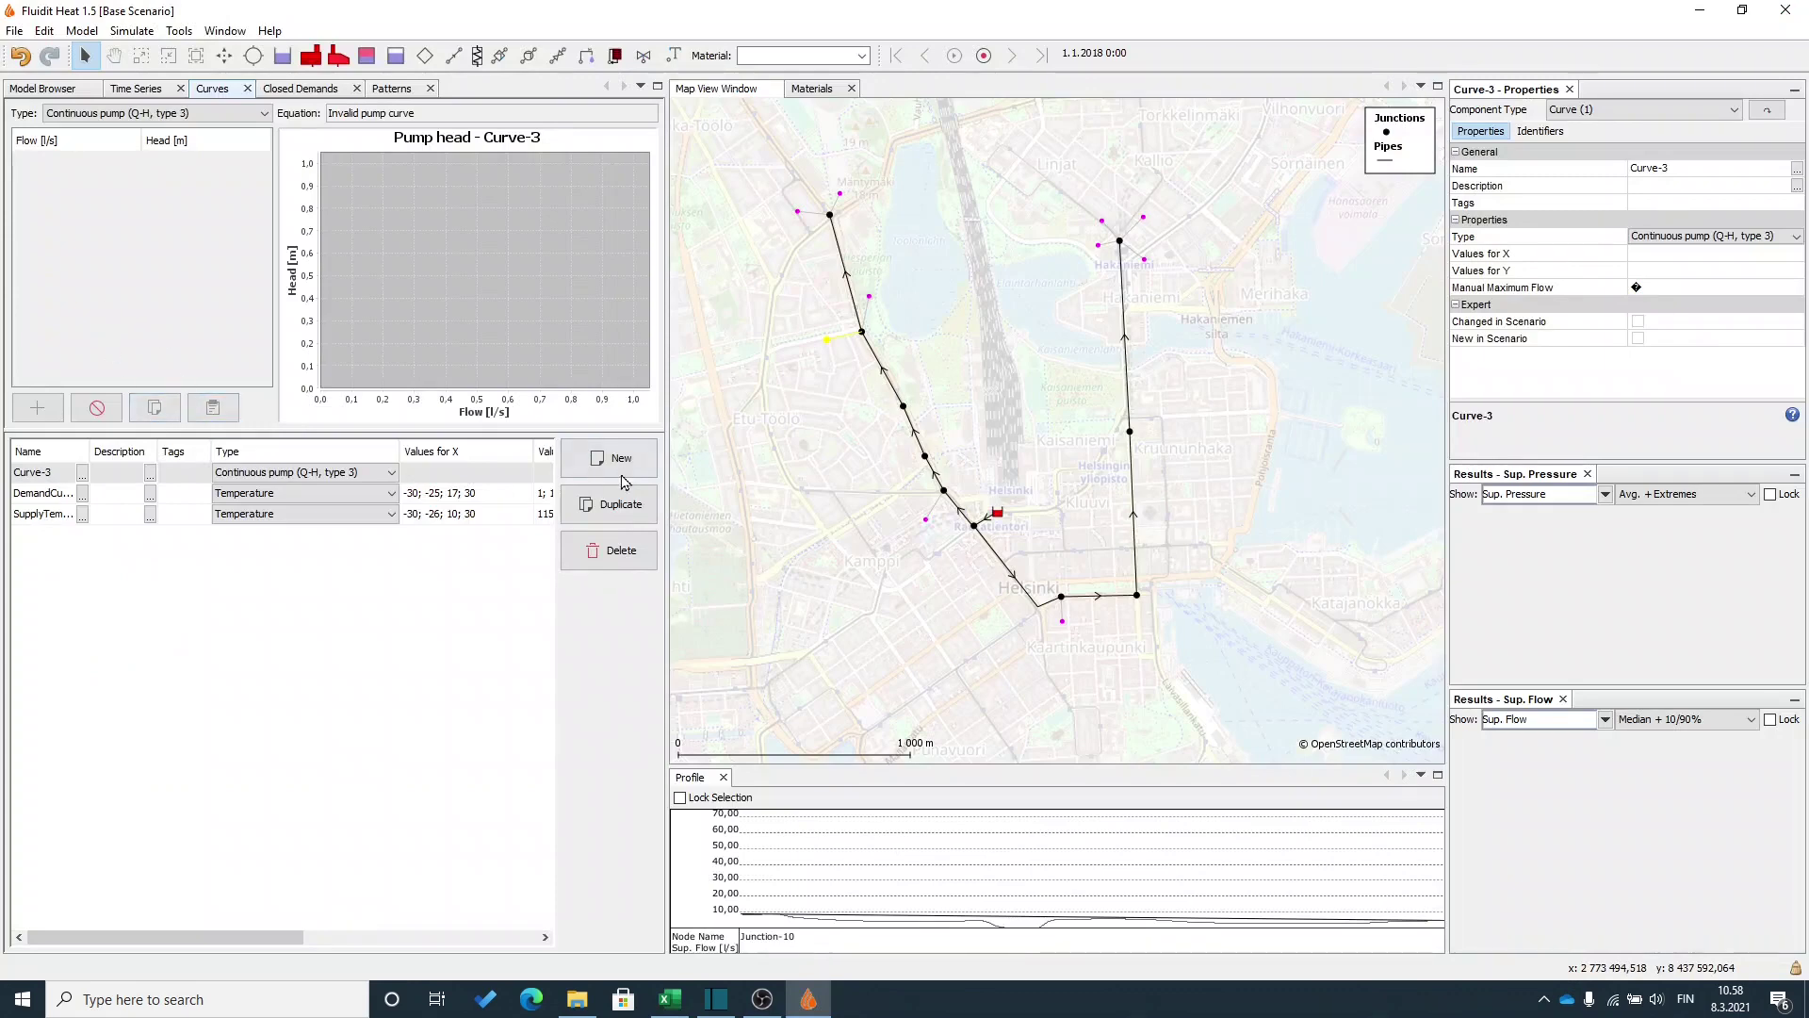
Rename Curve-3 to ReturnTemperature and paste points -30→50, 6→40, 17→50, 30→50.
click(1690, 166)
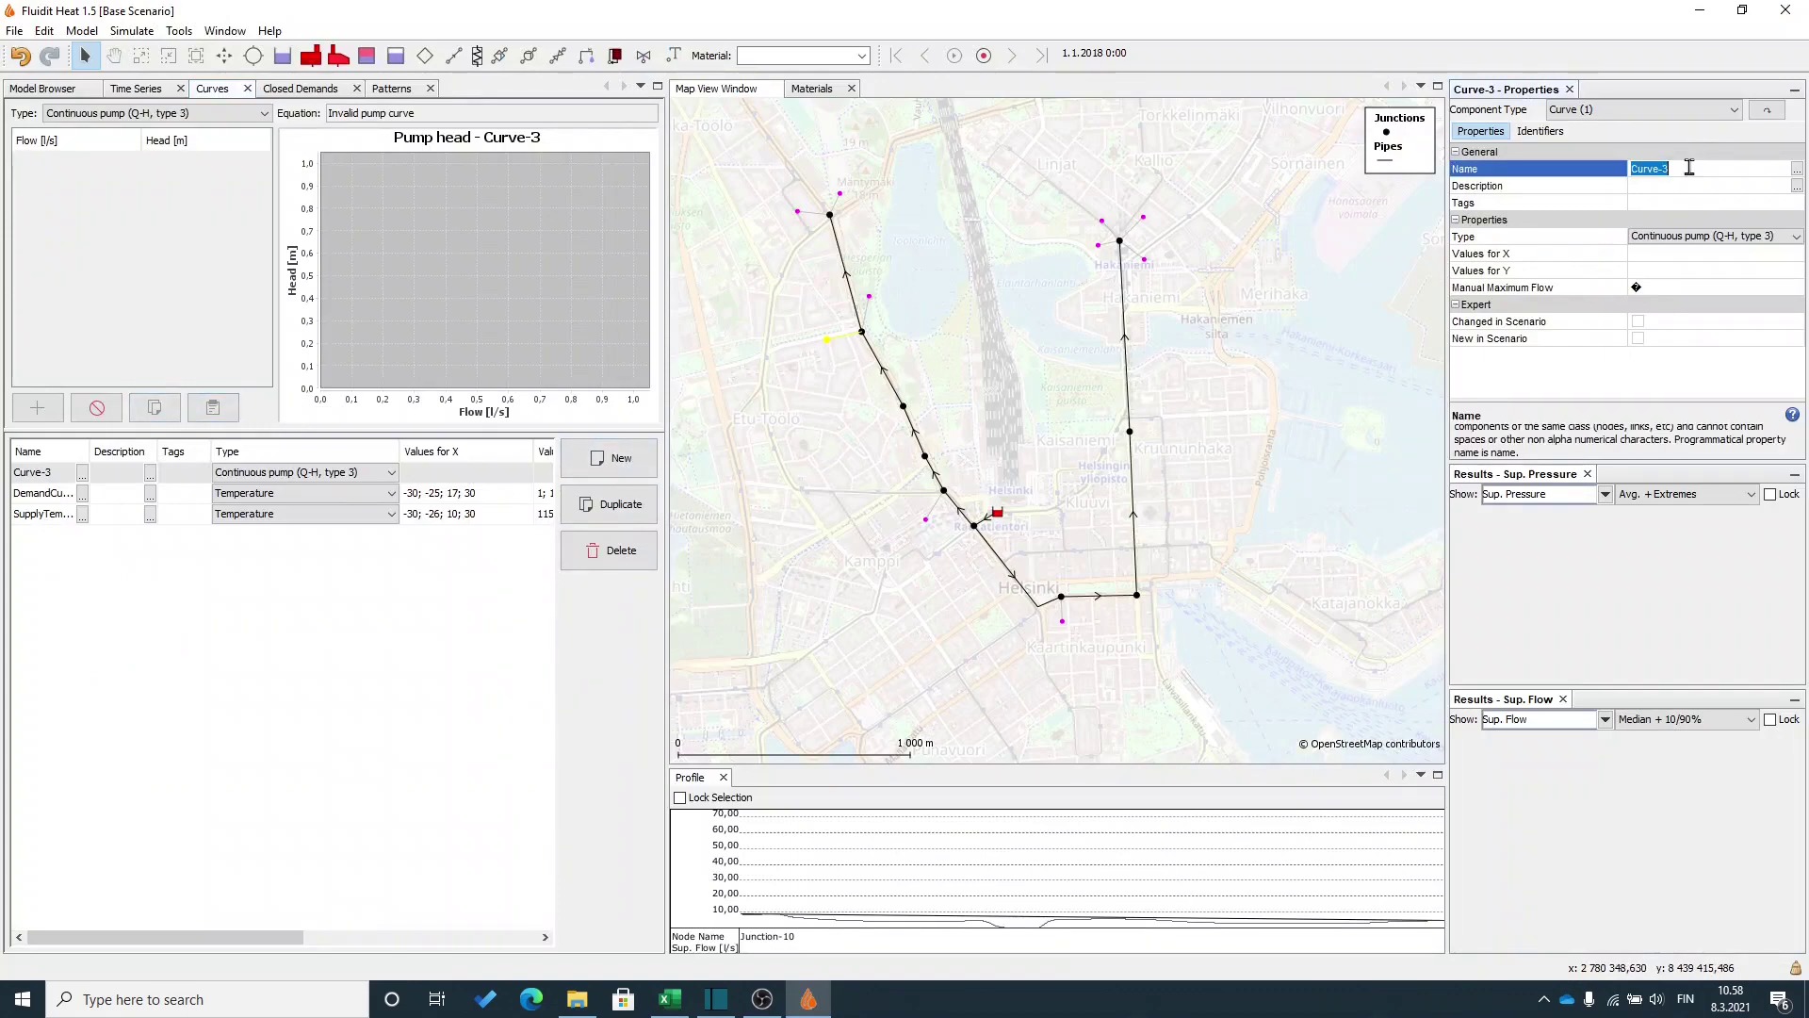
text(ReturnTemperature)
key(Return)
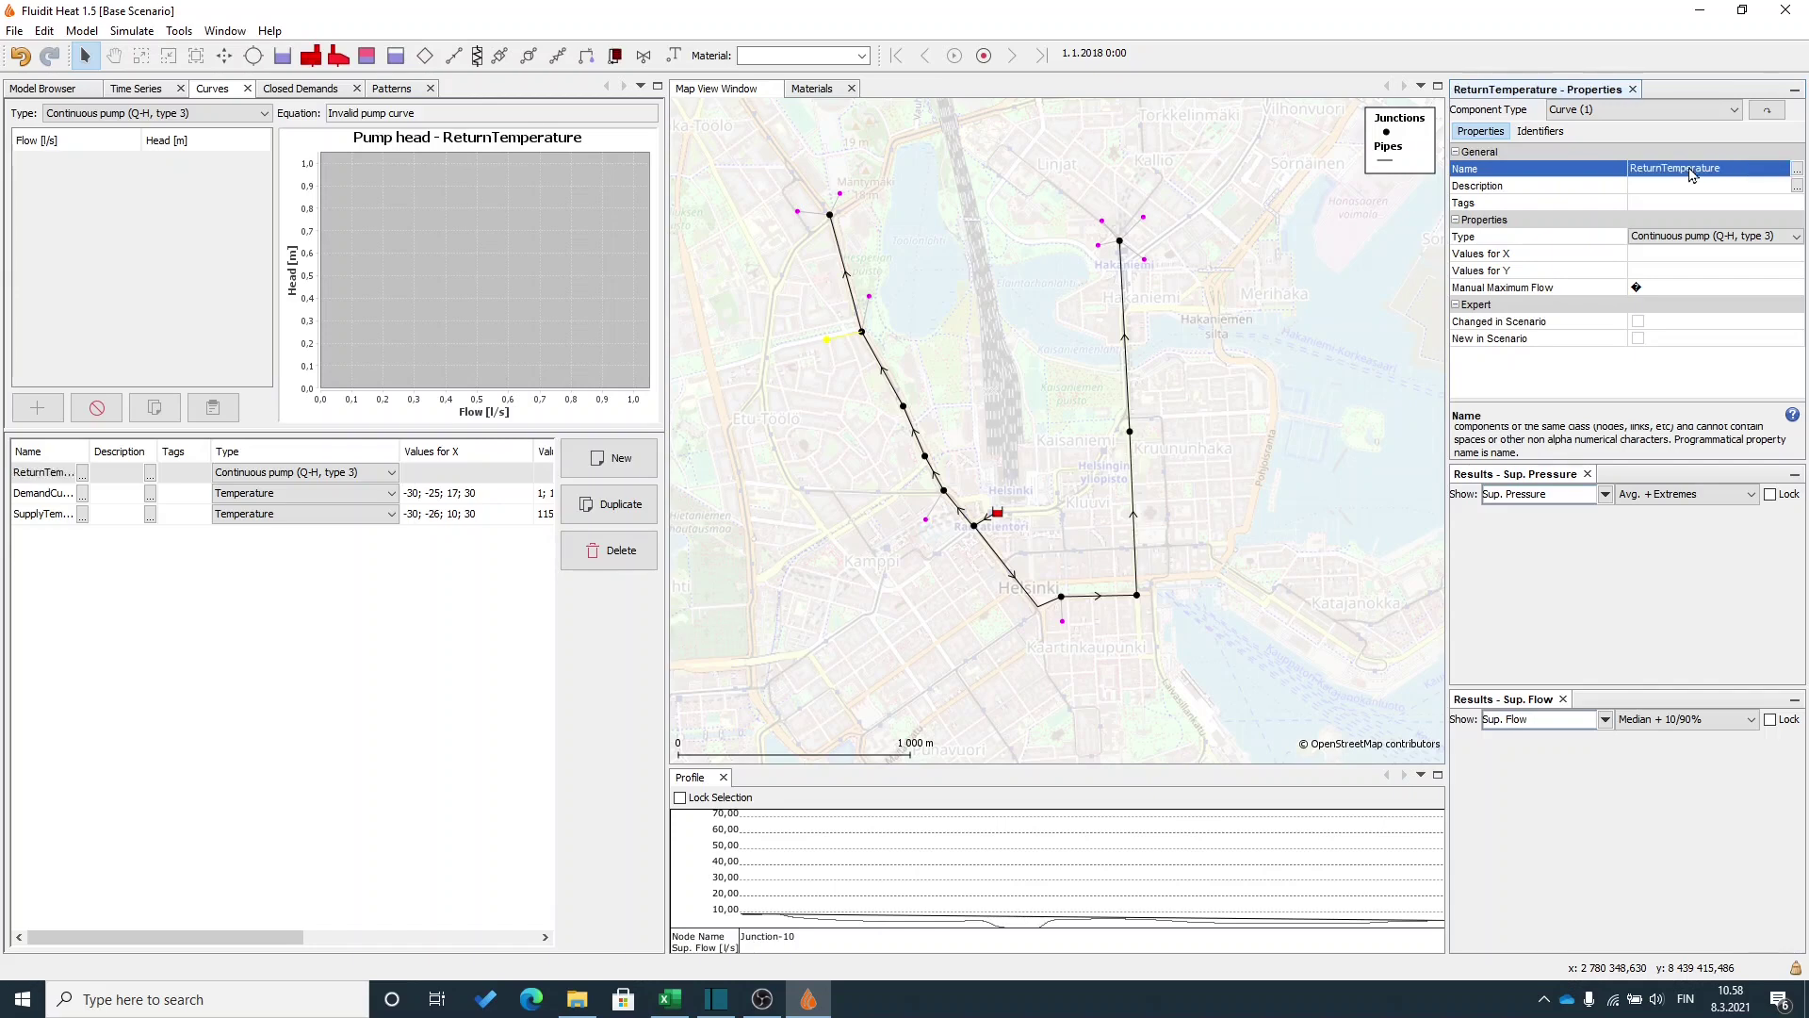
click(203, 413)
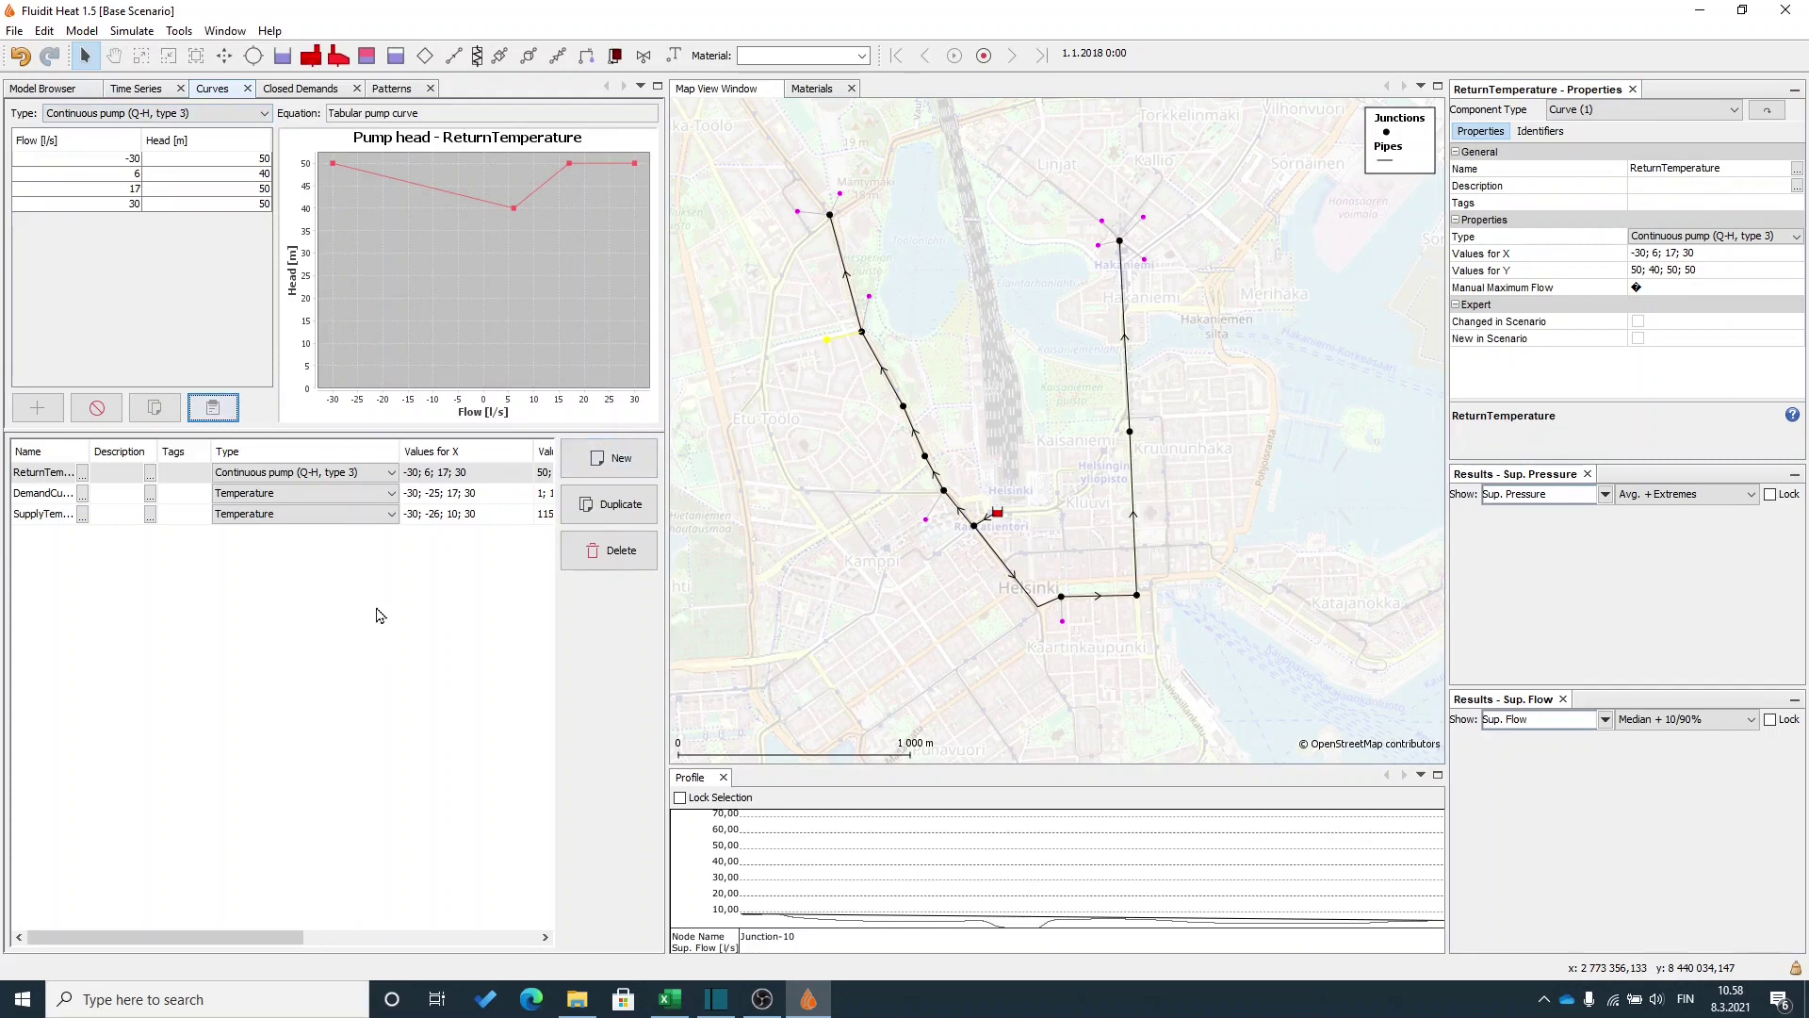
click(1004, 382)
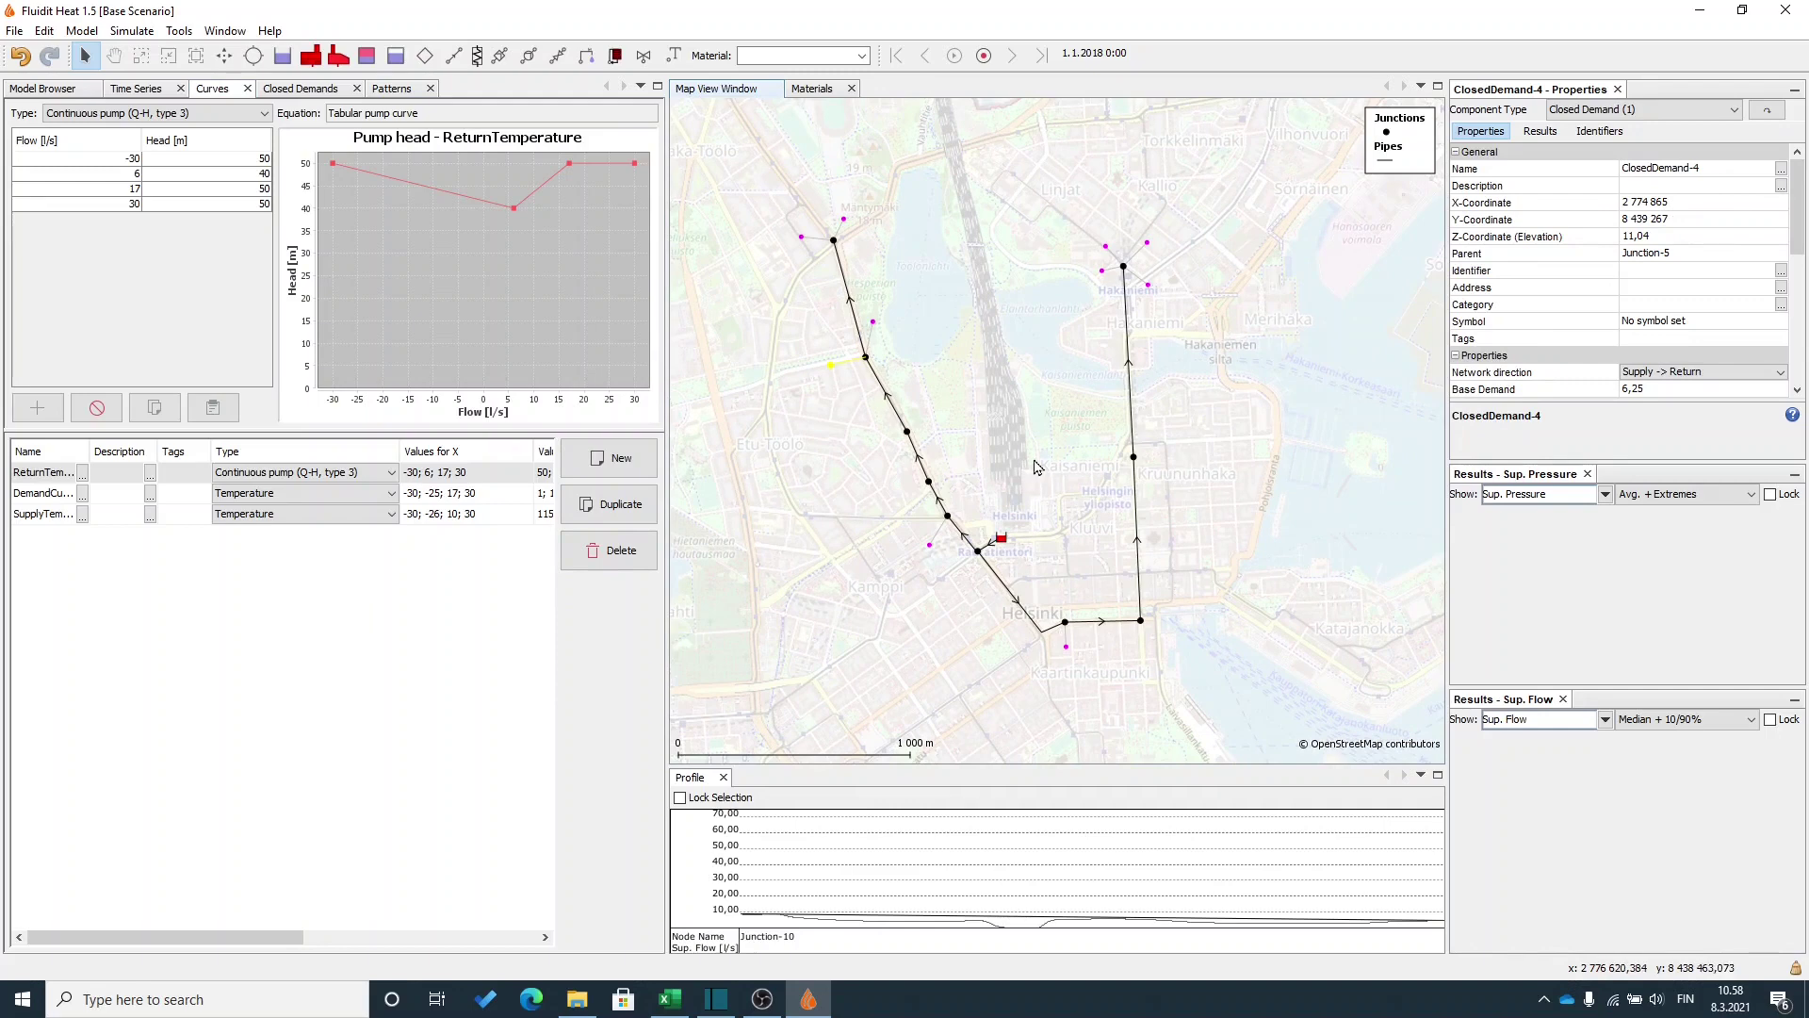
Select the whole network and narrow the selection to the Closed Demand components.
click(1036, 467)
drag(754, 172, 1302, 694)
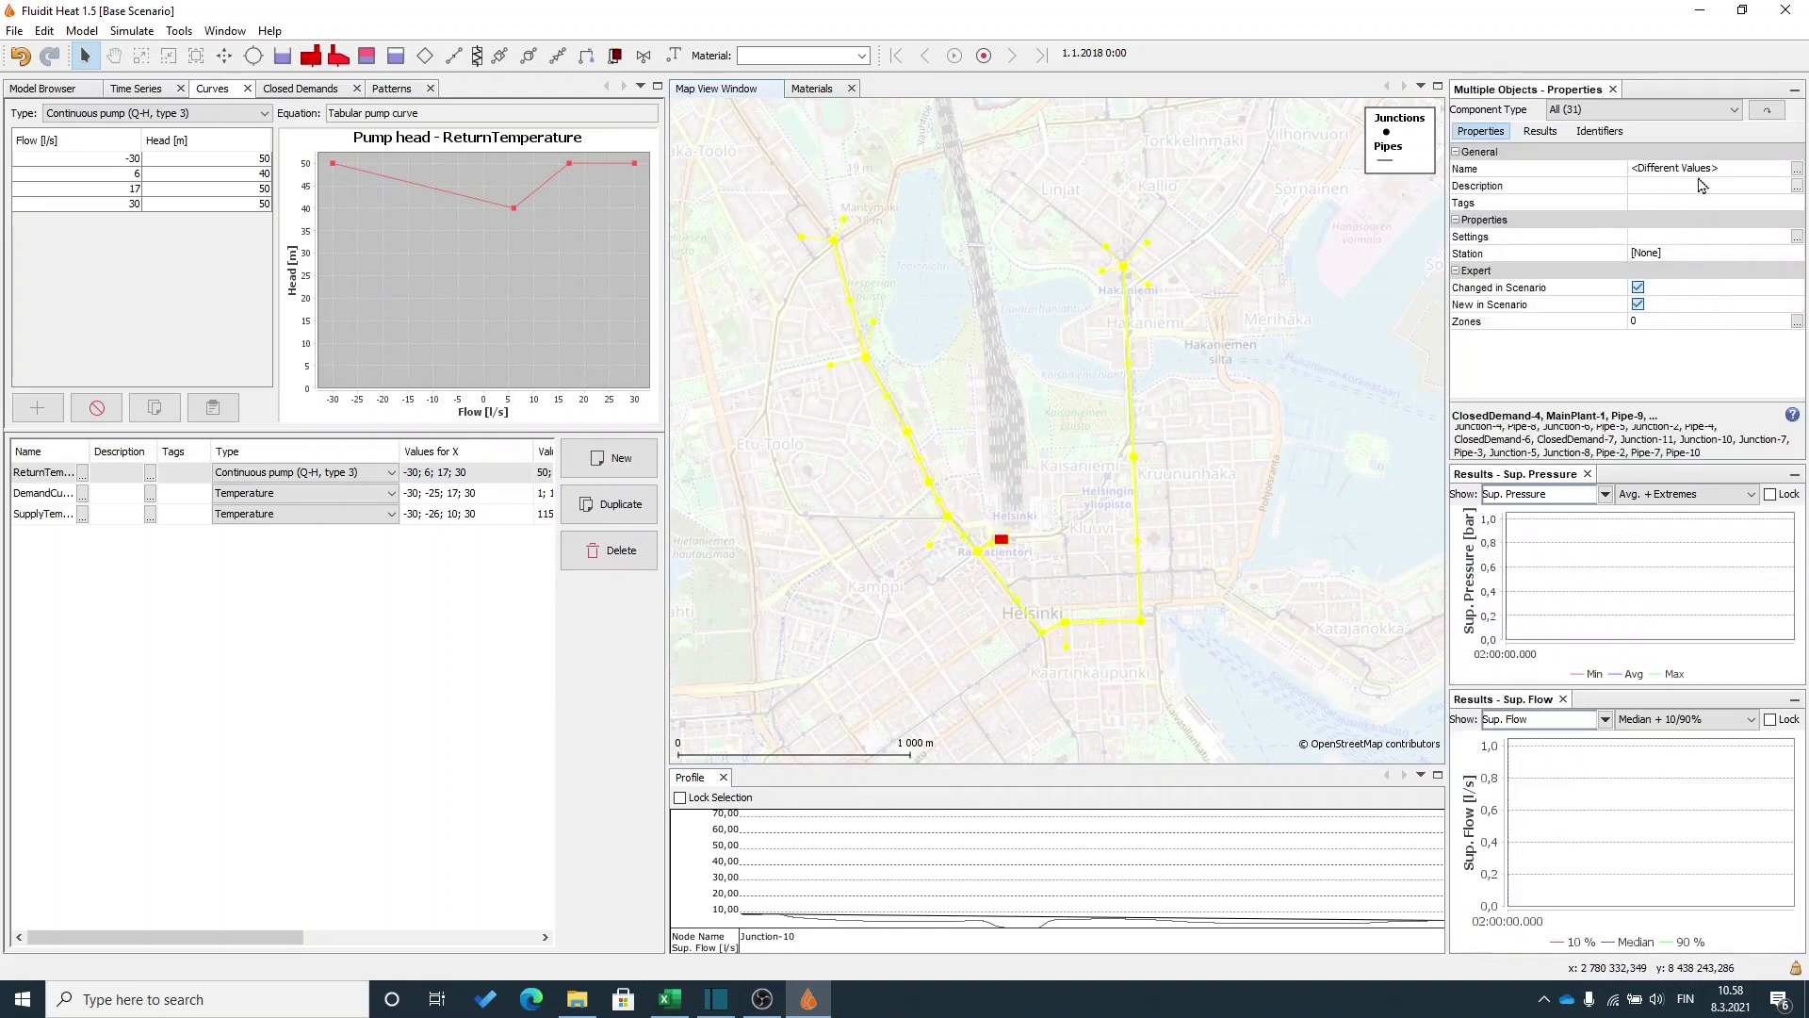
click(1733, 113)
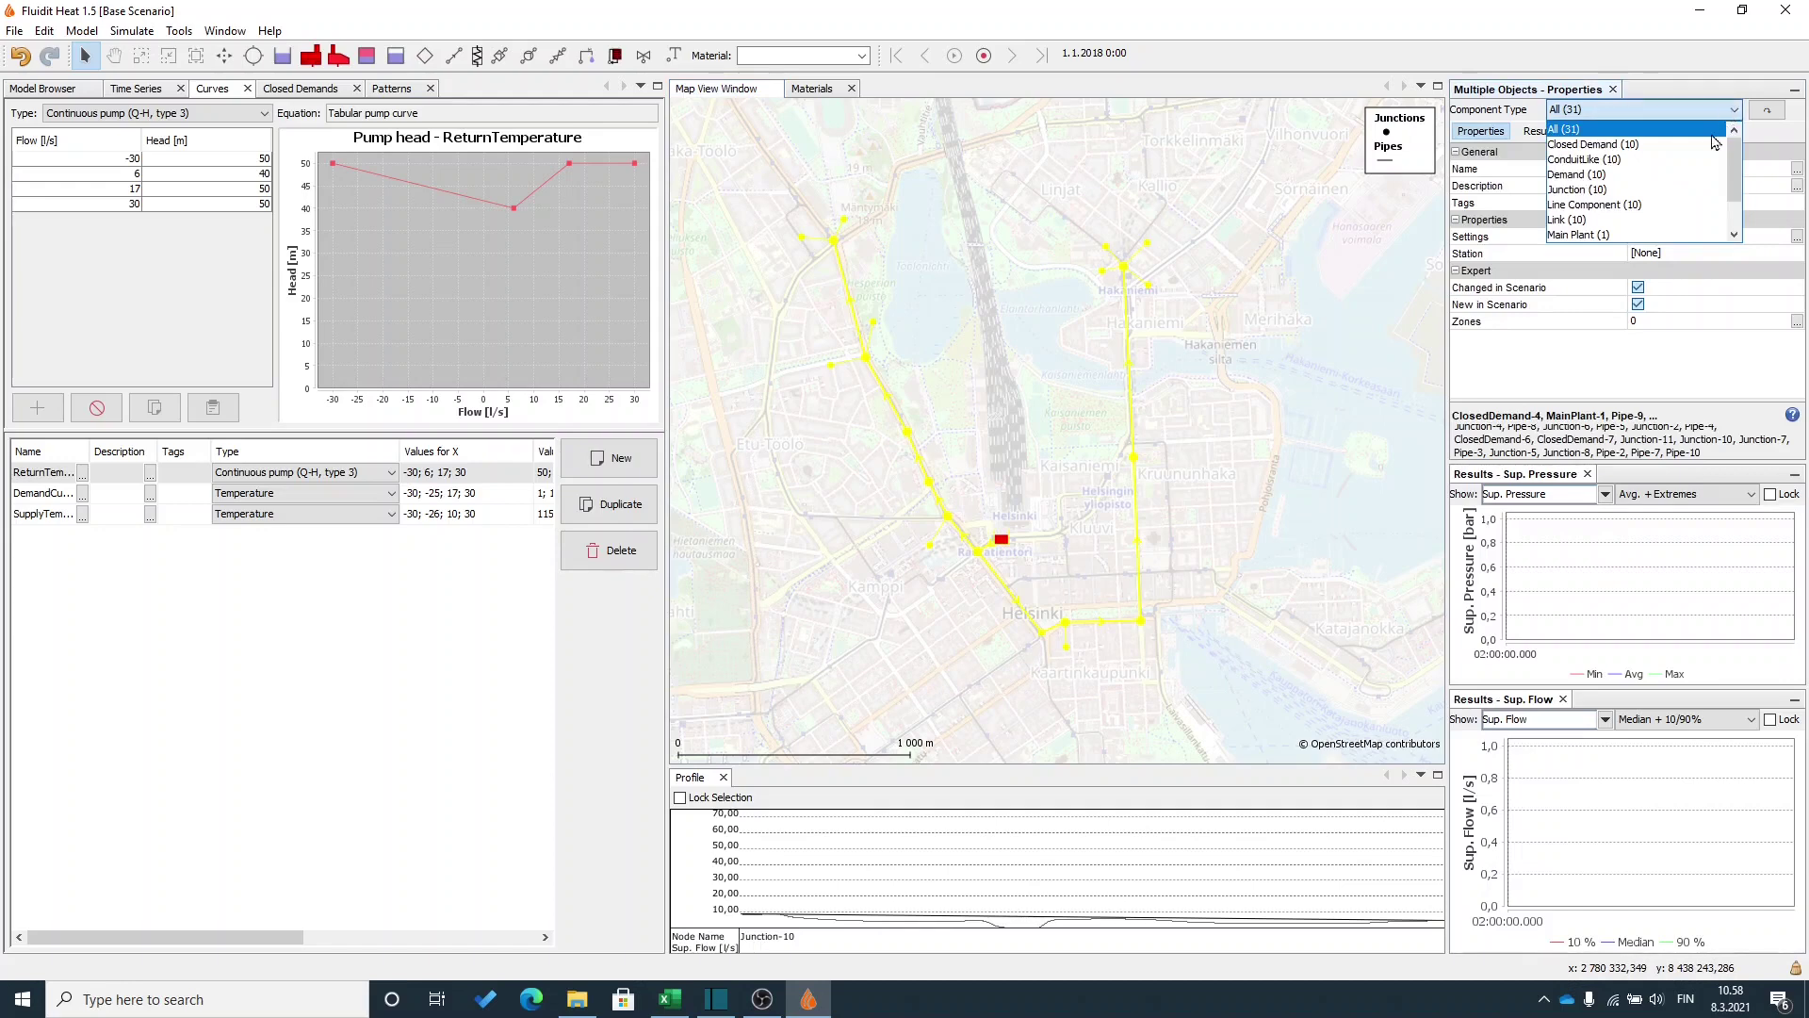
click(1649, 144)
scroll(1693, 346, down, 2)
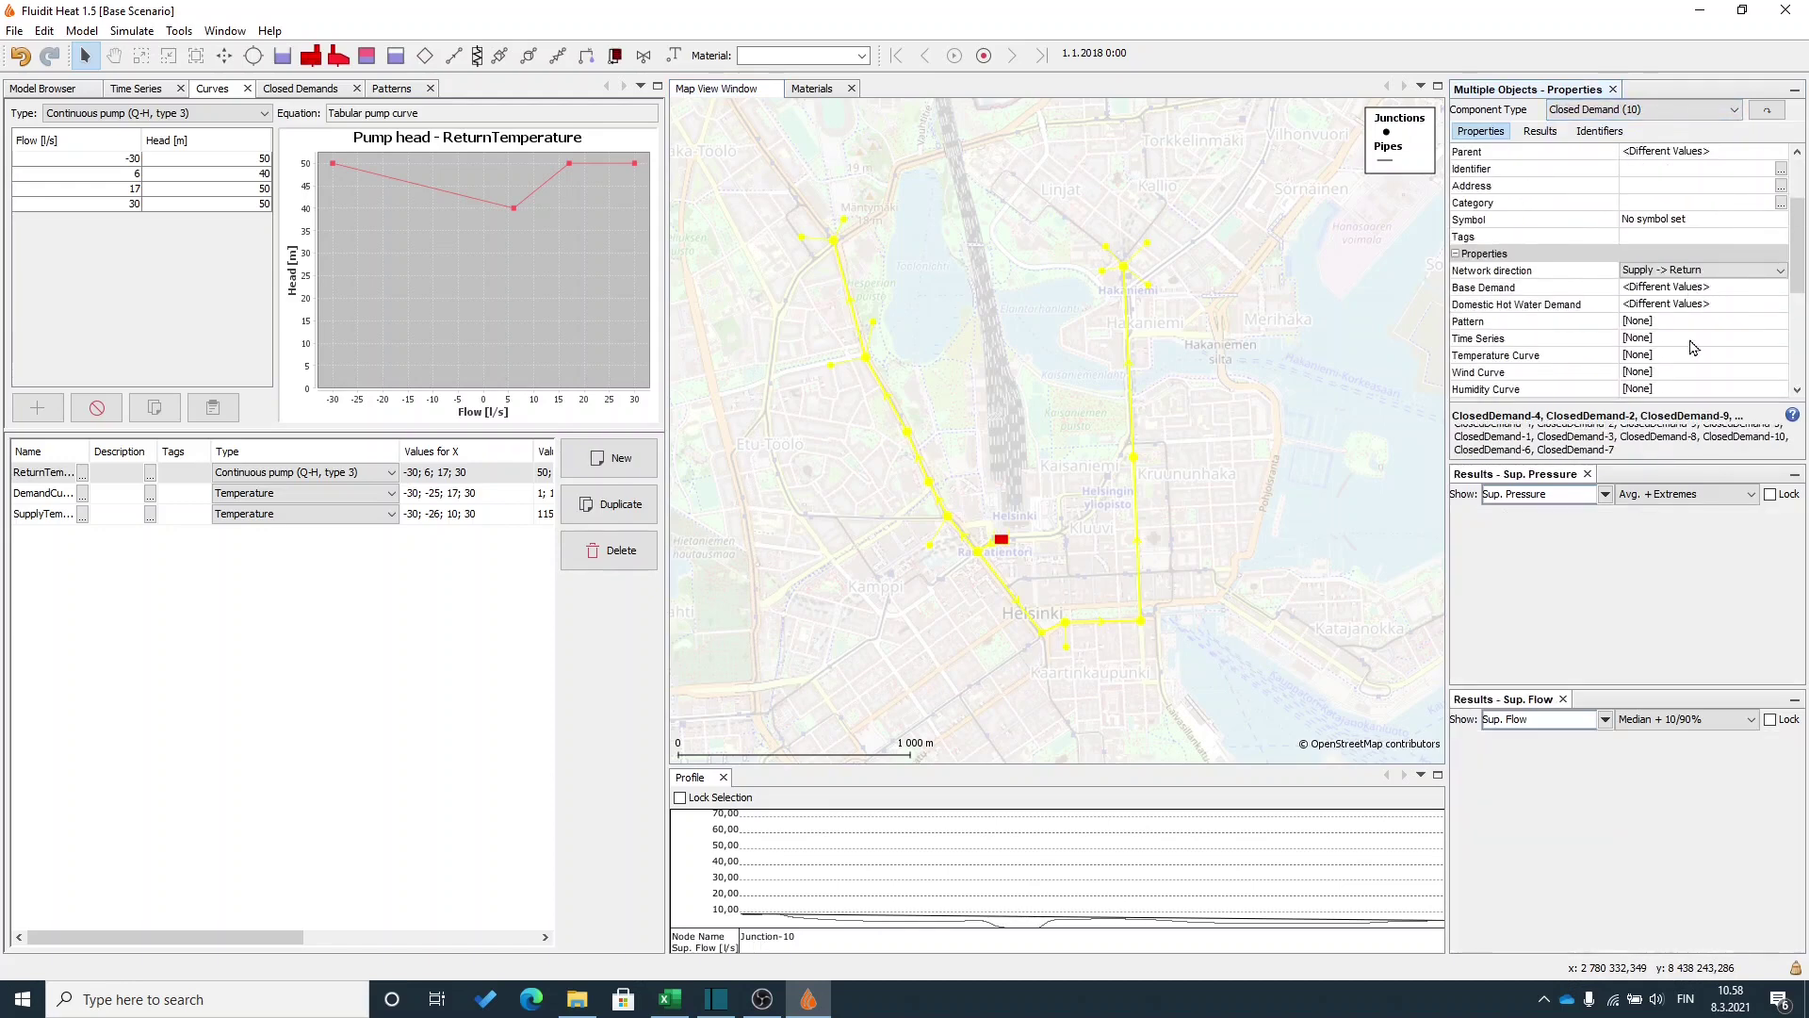
scroll(1734, 308, down, 1)
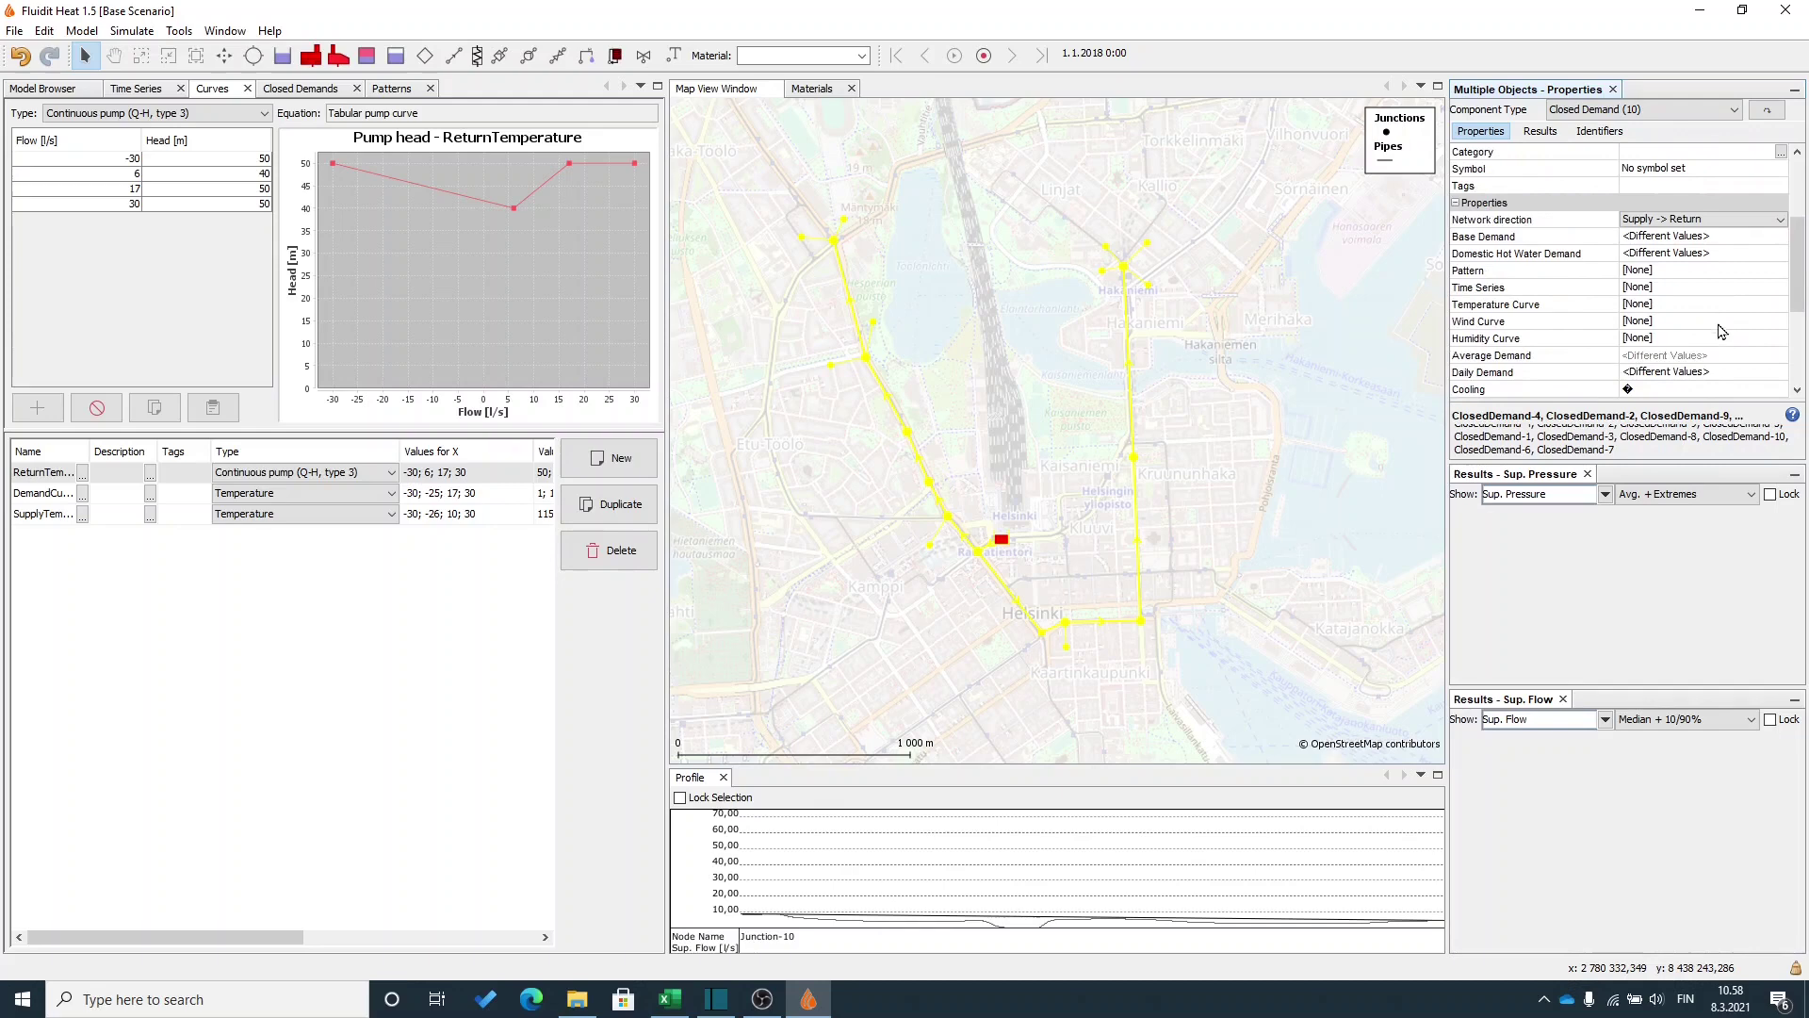
Set the closed demands' Temperature Curve to DemandCurve and Return Temperature Curve to ReturnTemperature.
click(1708, 303)
click(1781, 304)
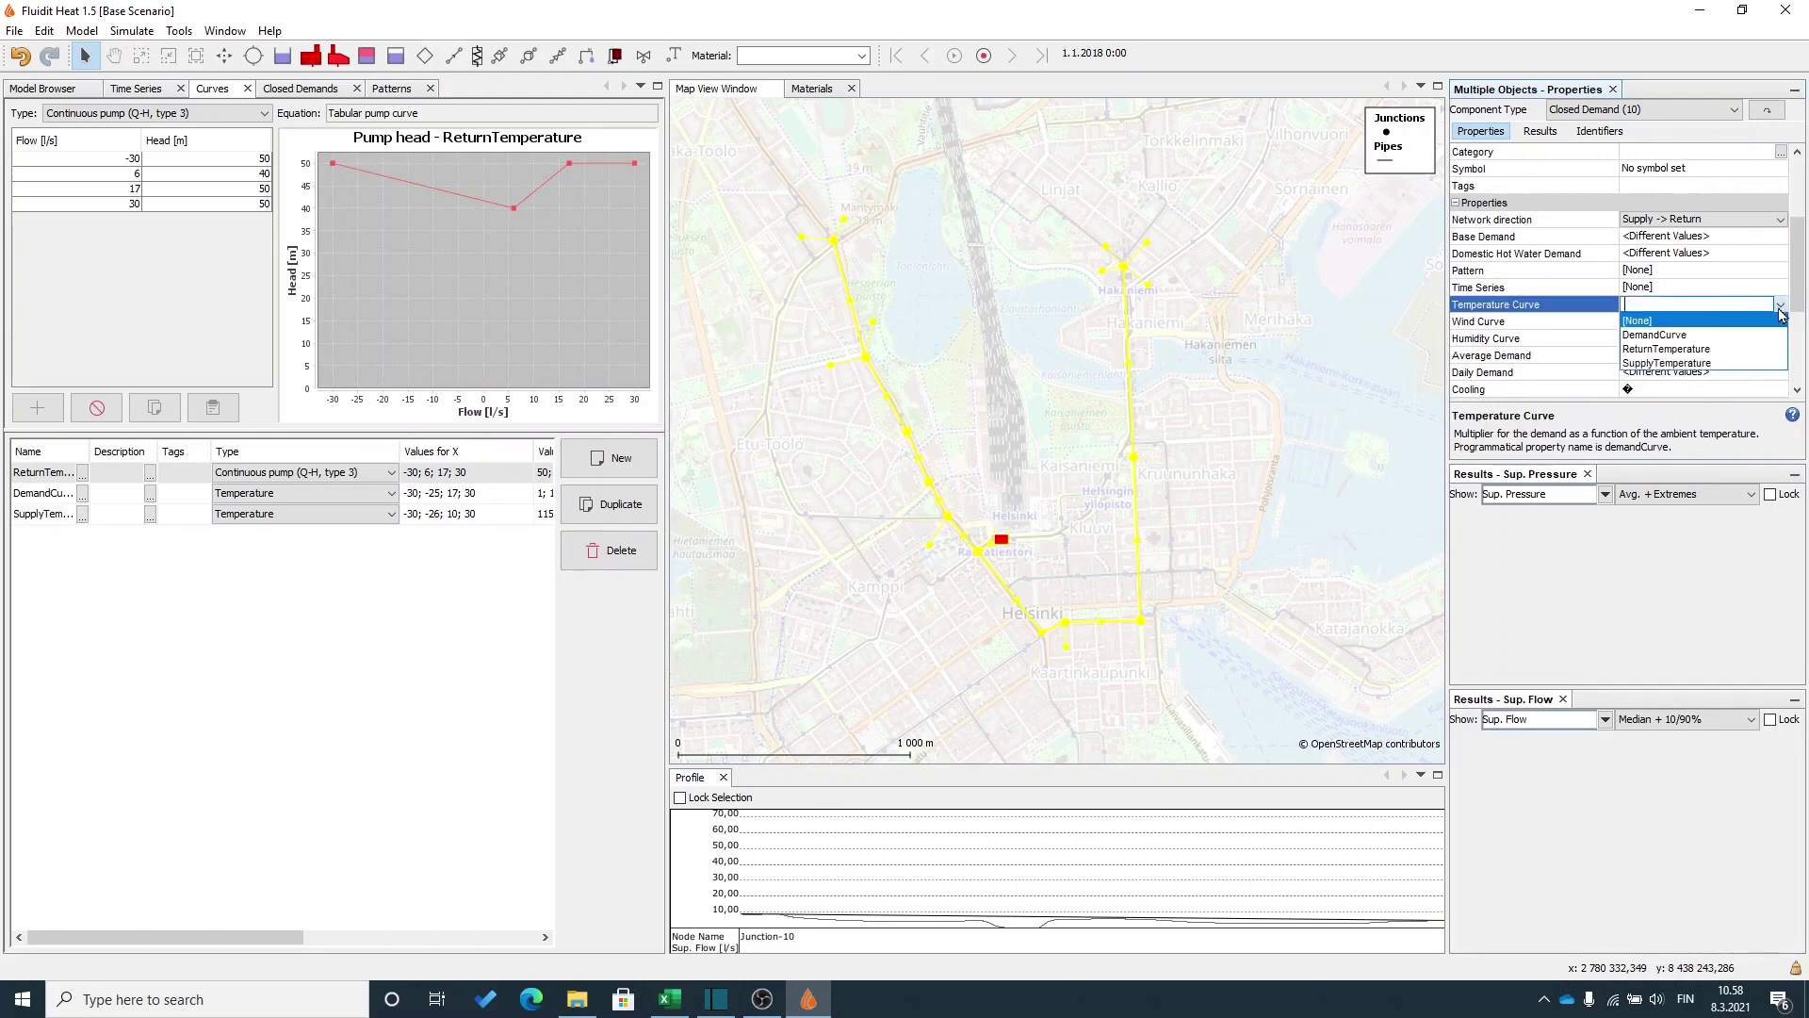
click(1766, 335)
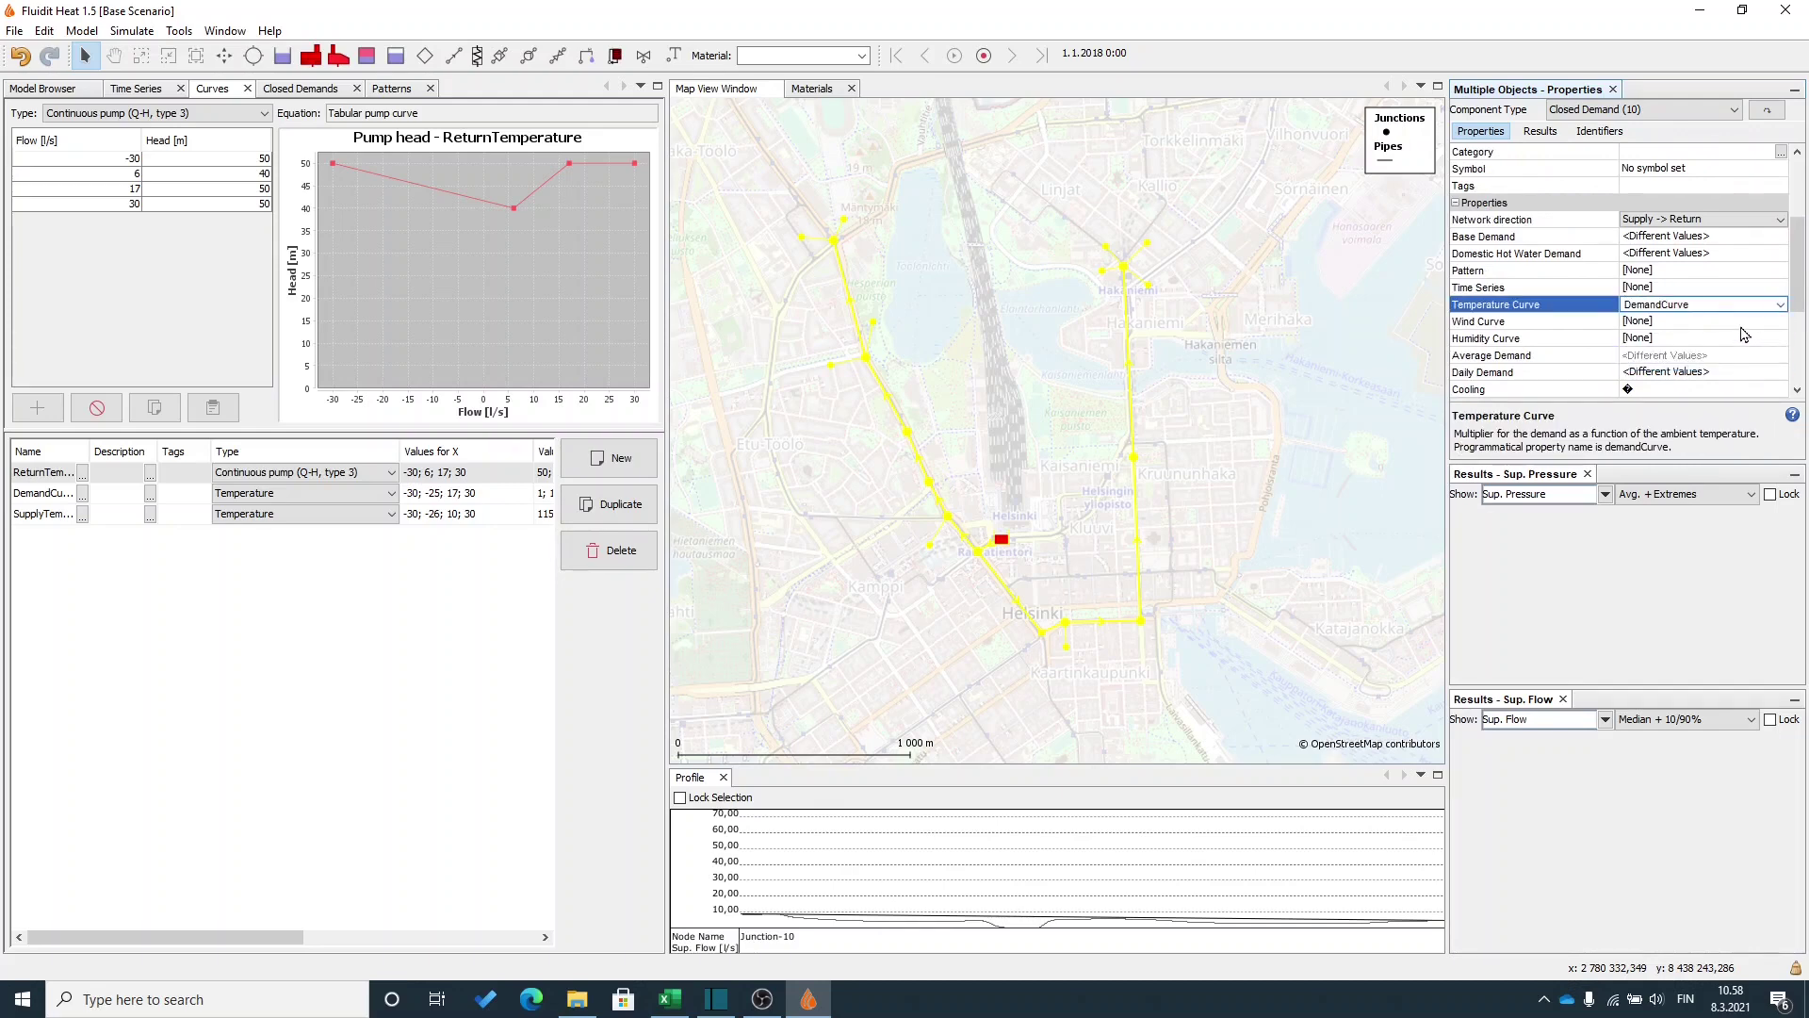
scroll(1780, 332, down, 3)
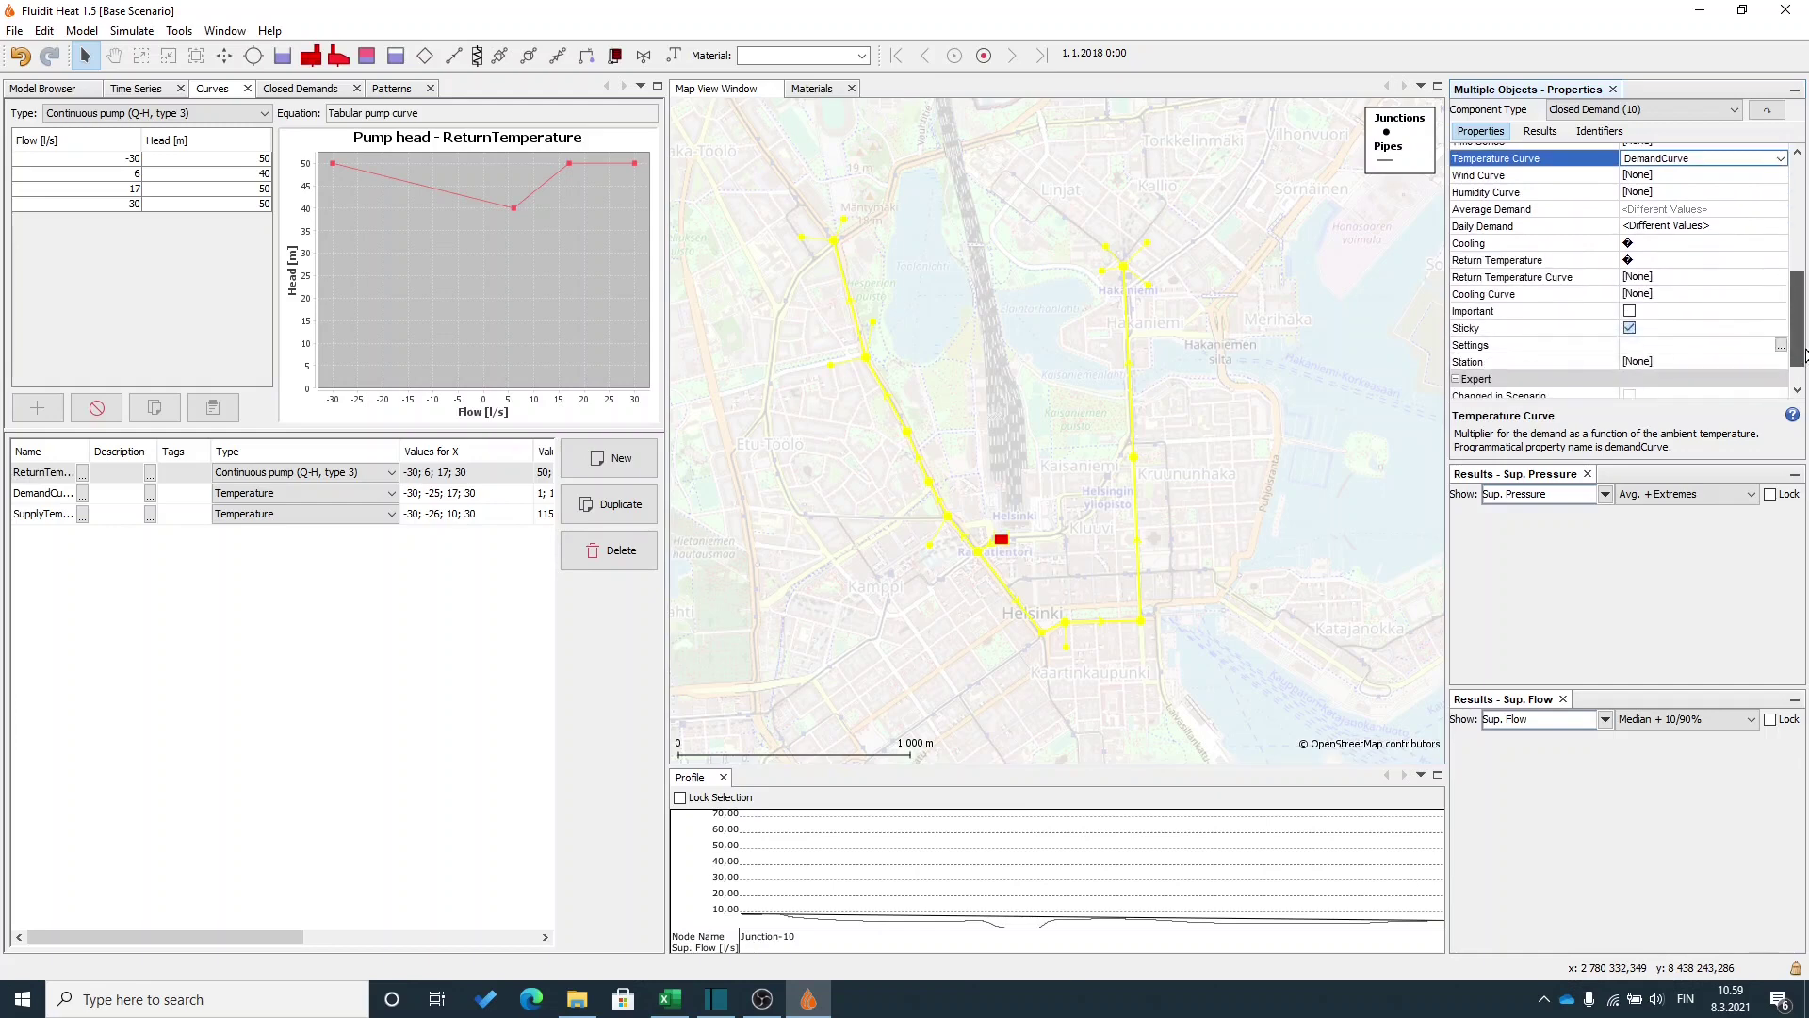
click(1730, 278)
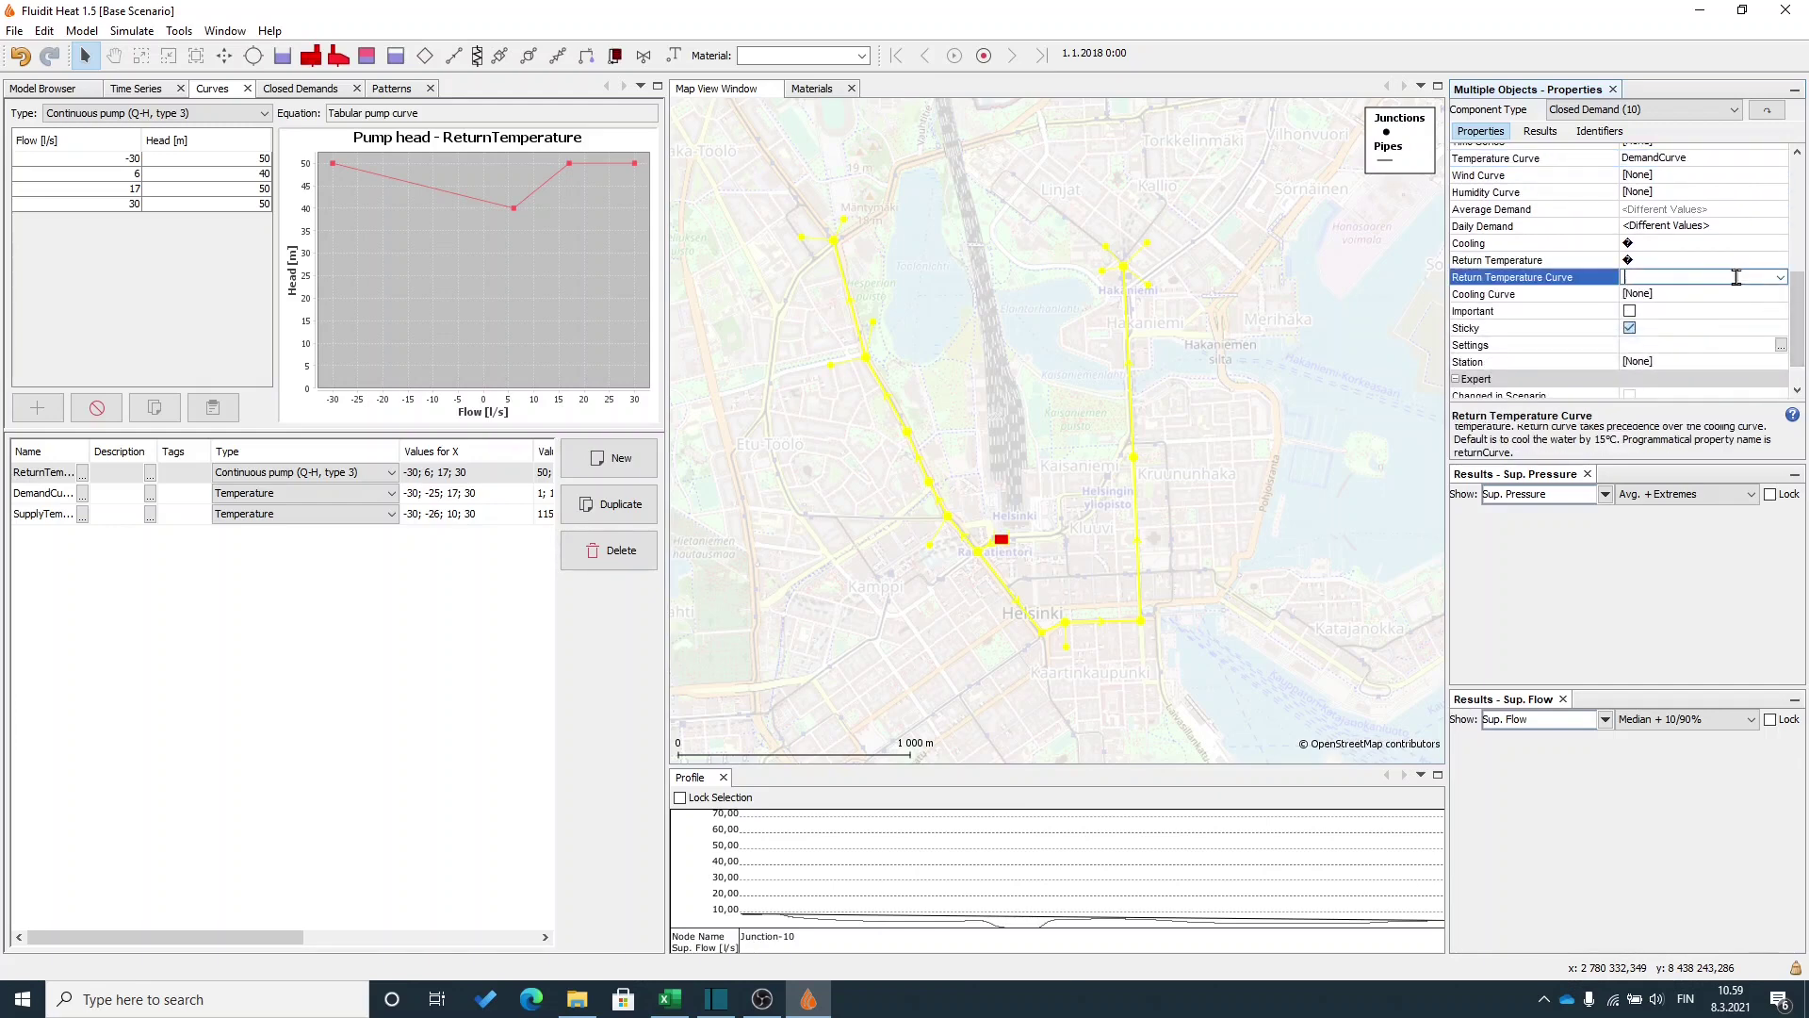
click(1770, 280)
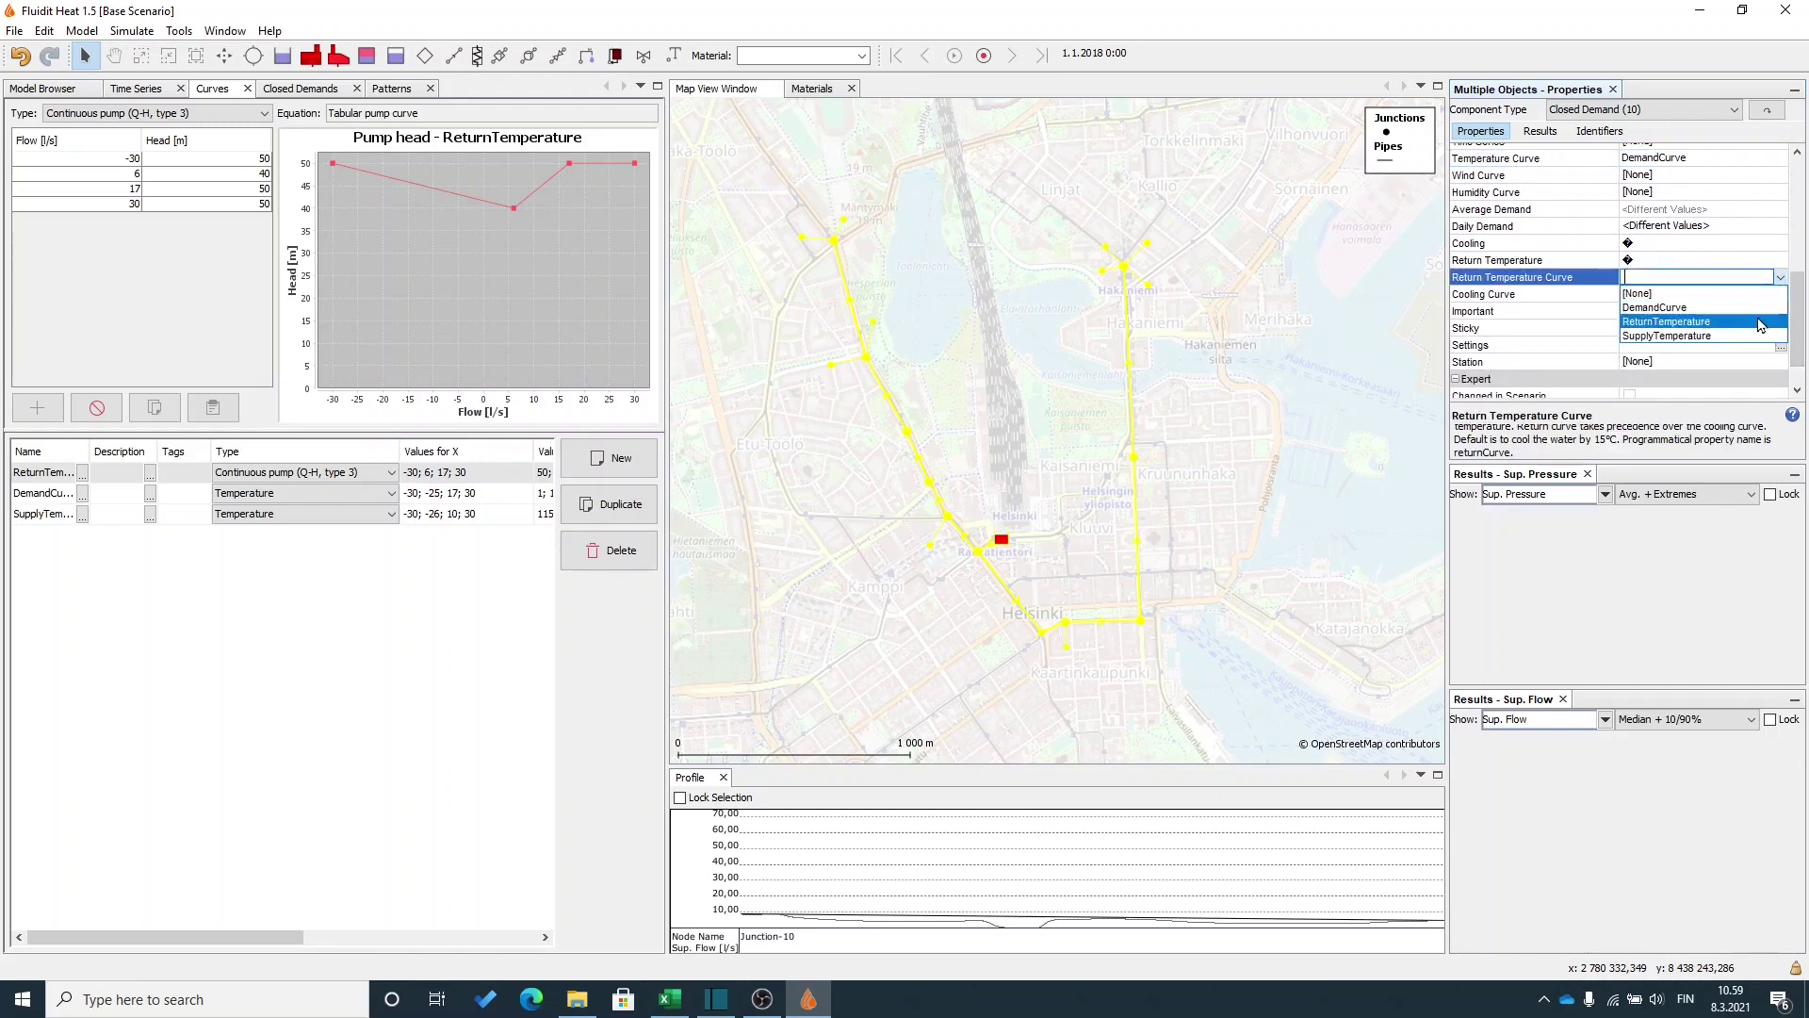
click(1760, 323)
click(1739, 261)
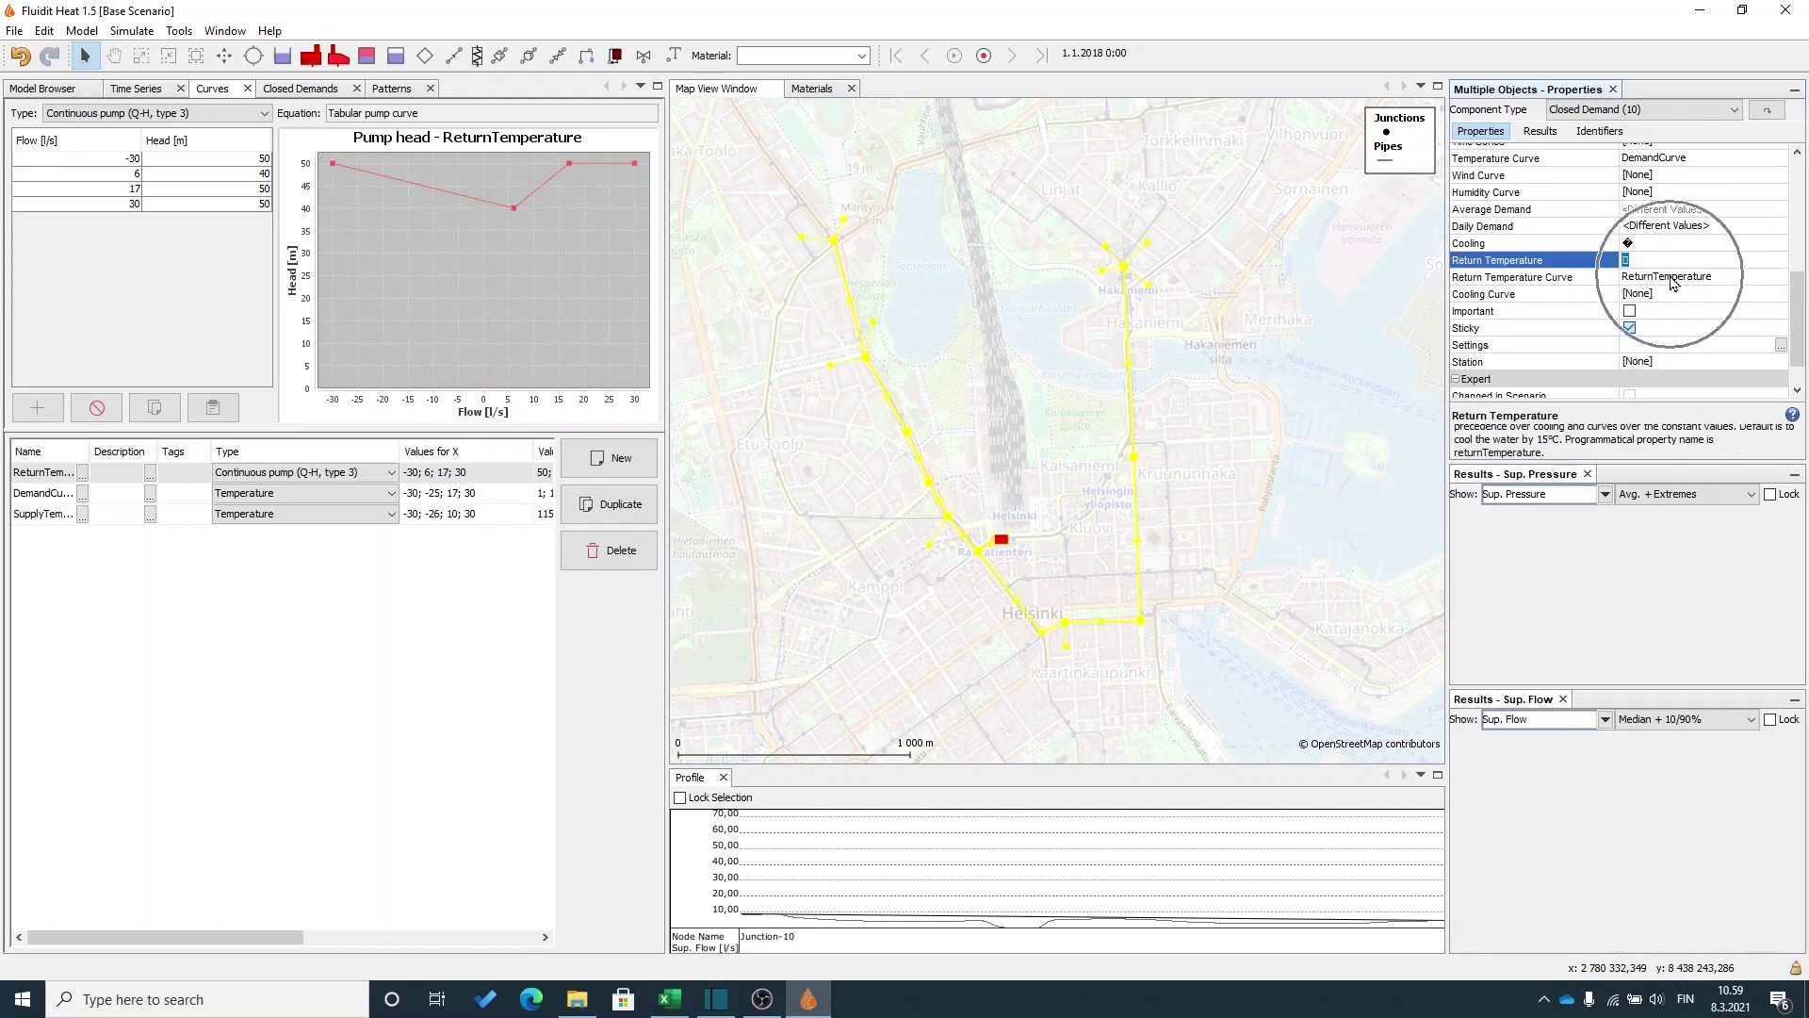
Set MainPlant-1's Supply Temperature Curve to the SupplyTemperature curve.
click(1016, 544)
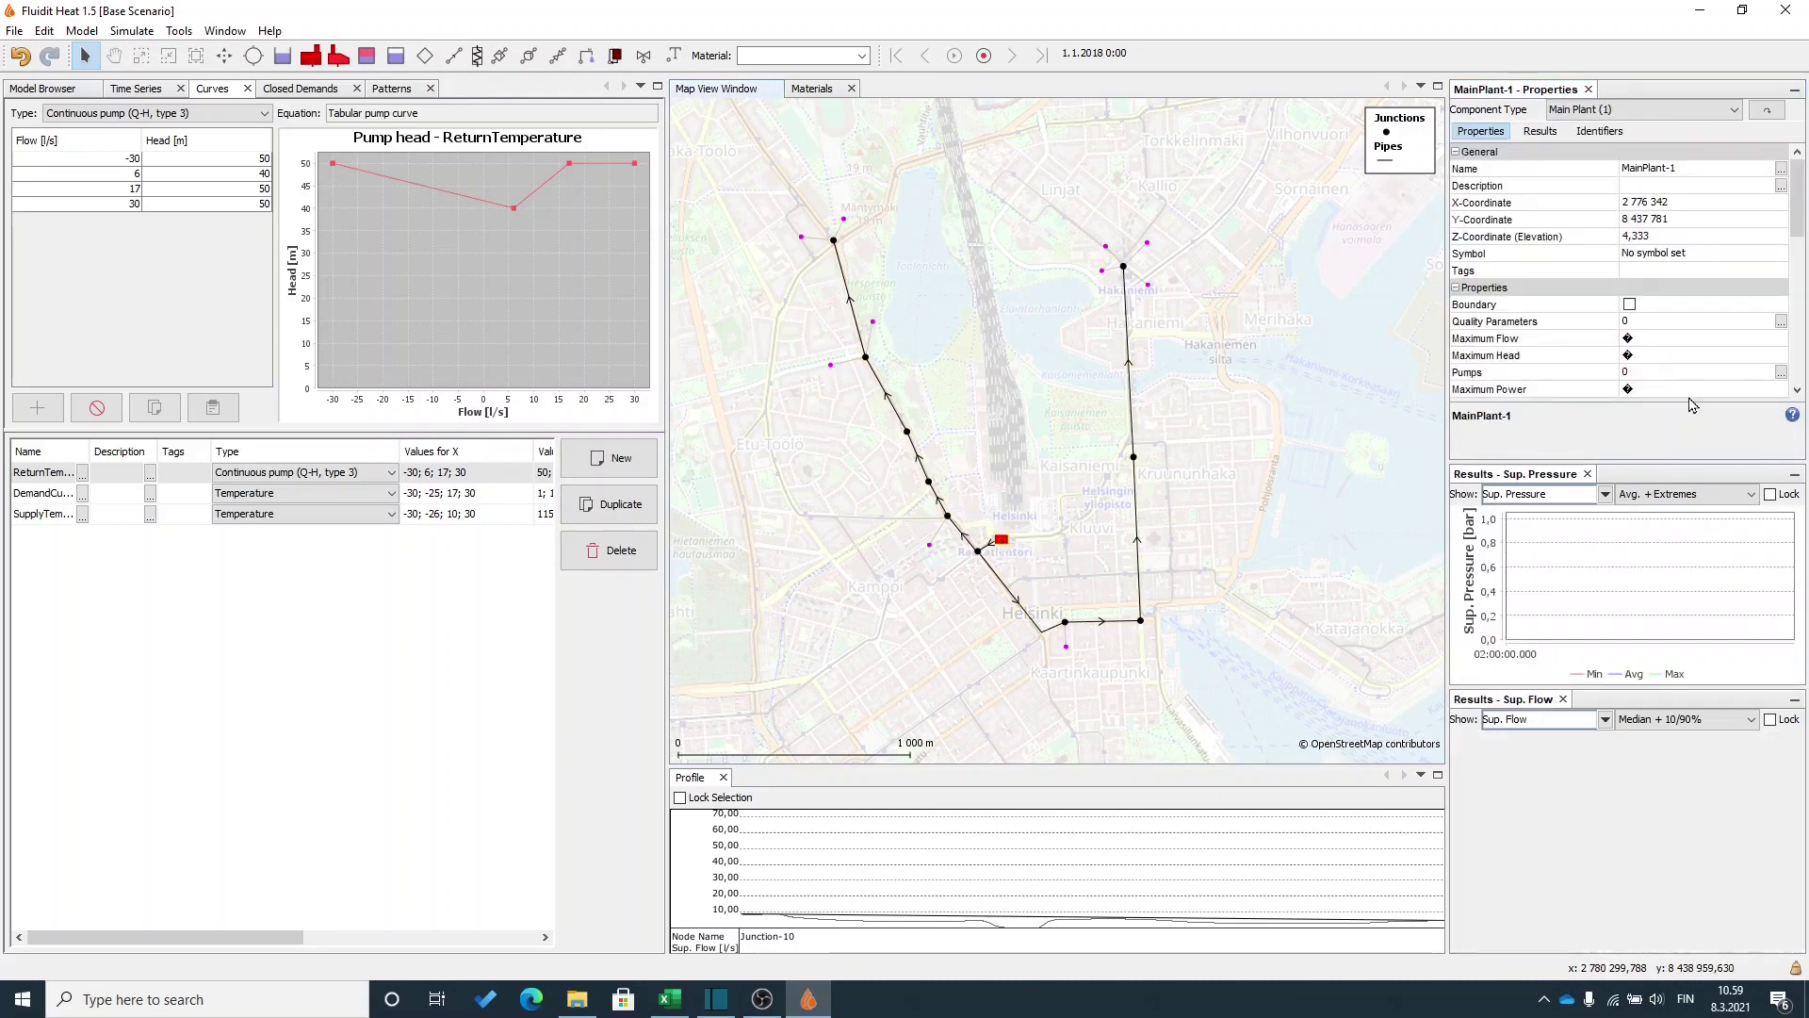
scroll(1705, 359, down, 2)
scroll(1707, 357, down, 3)
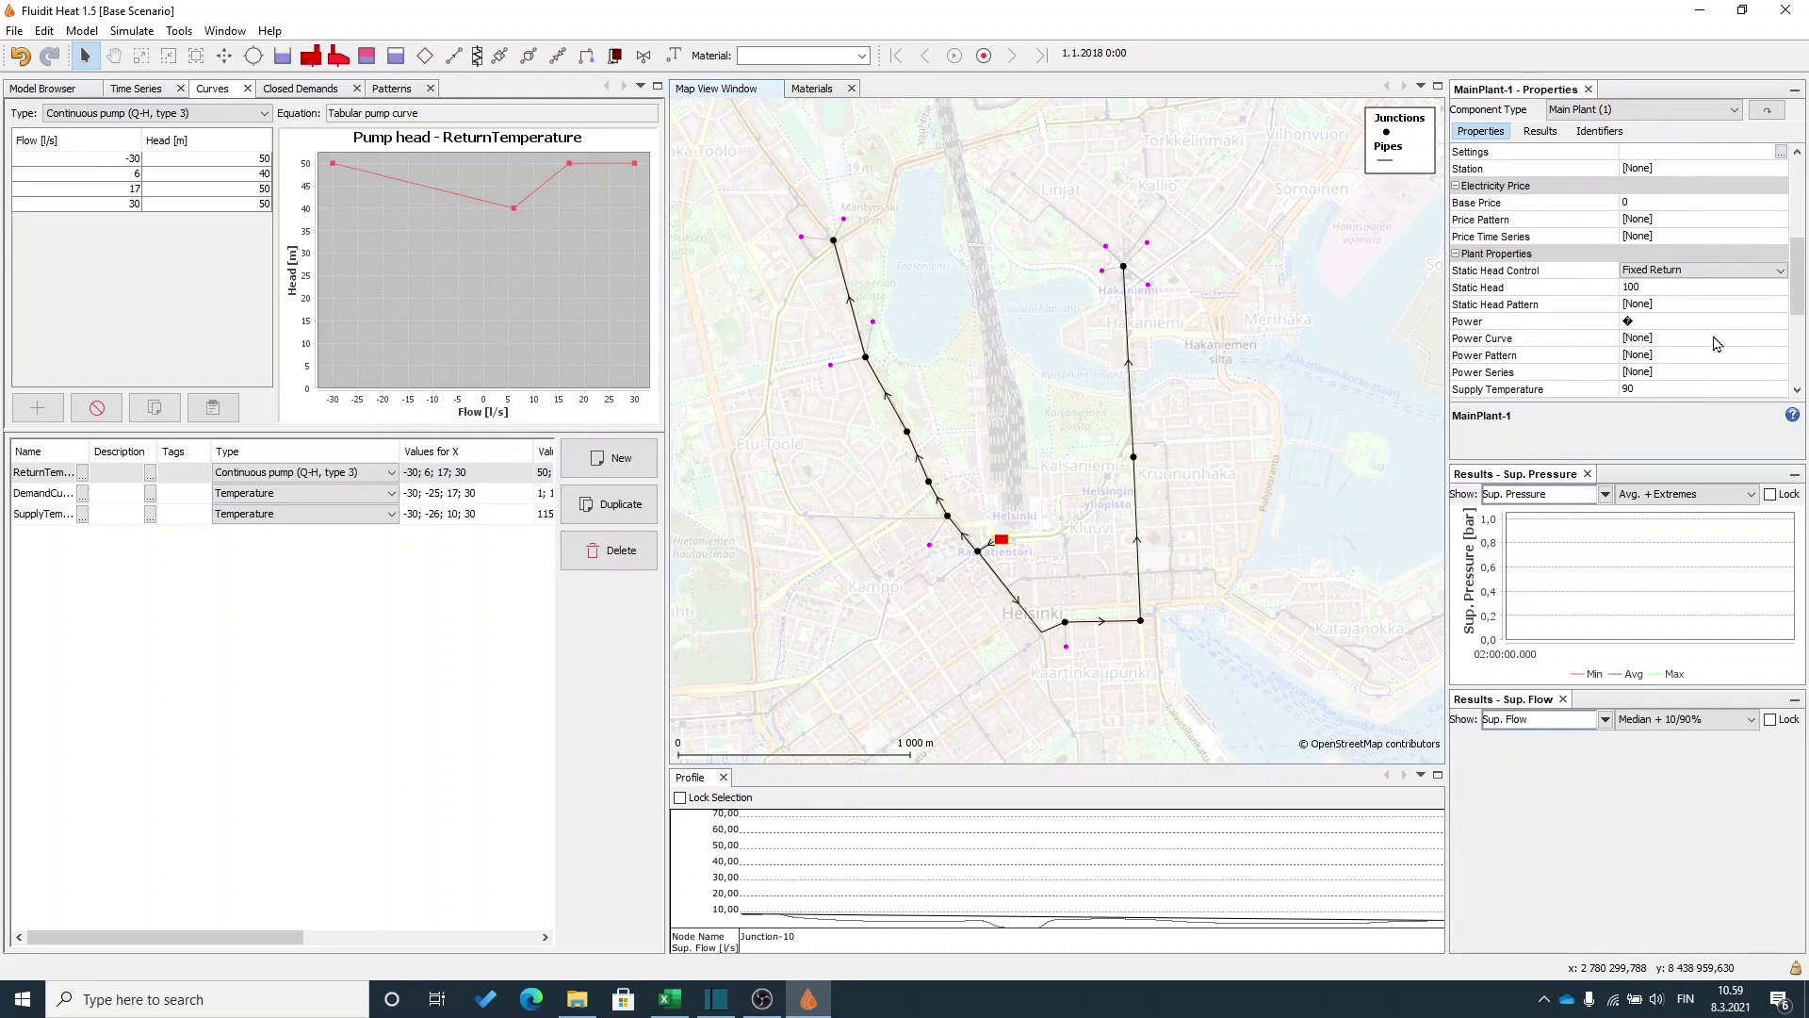
scroll(1716, 343, down, 1)
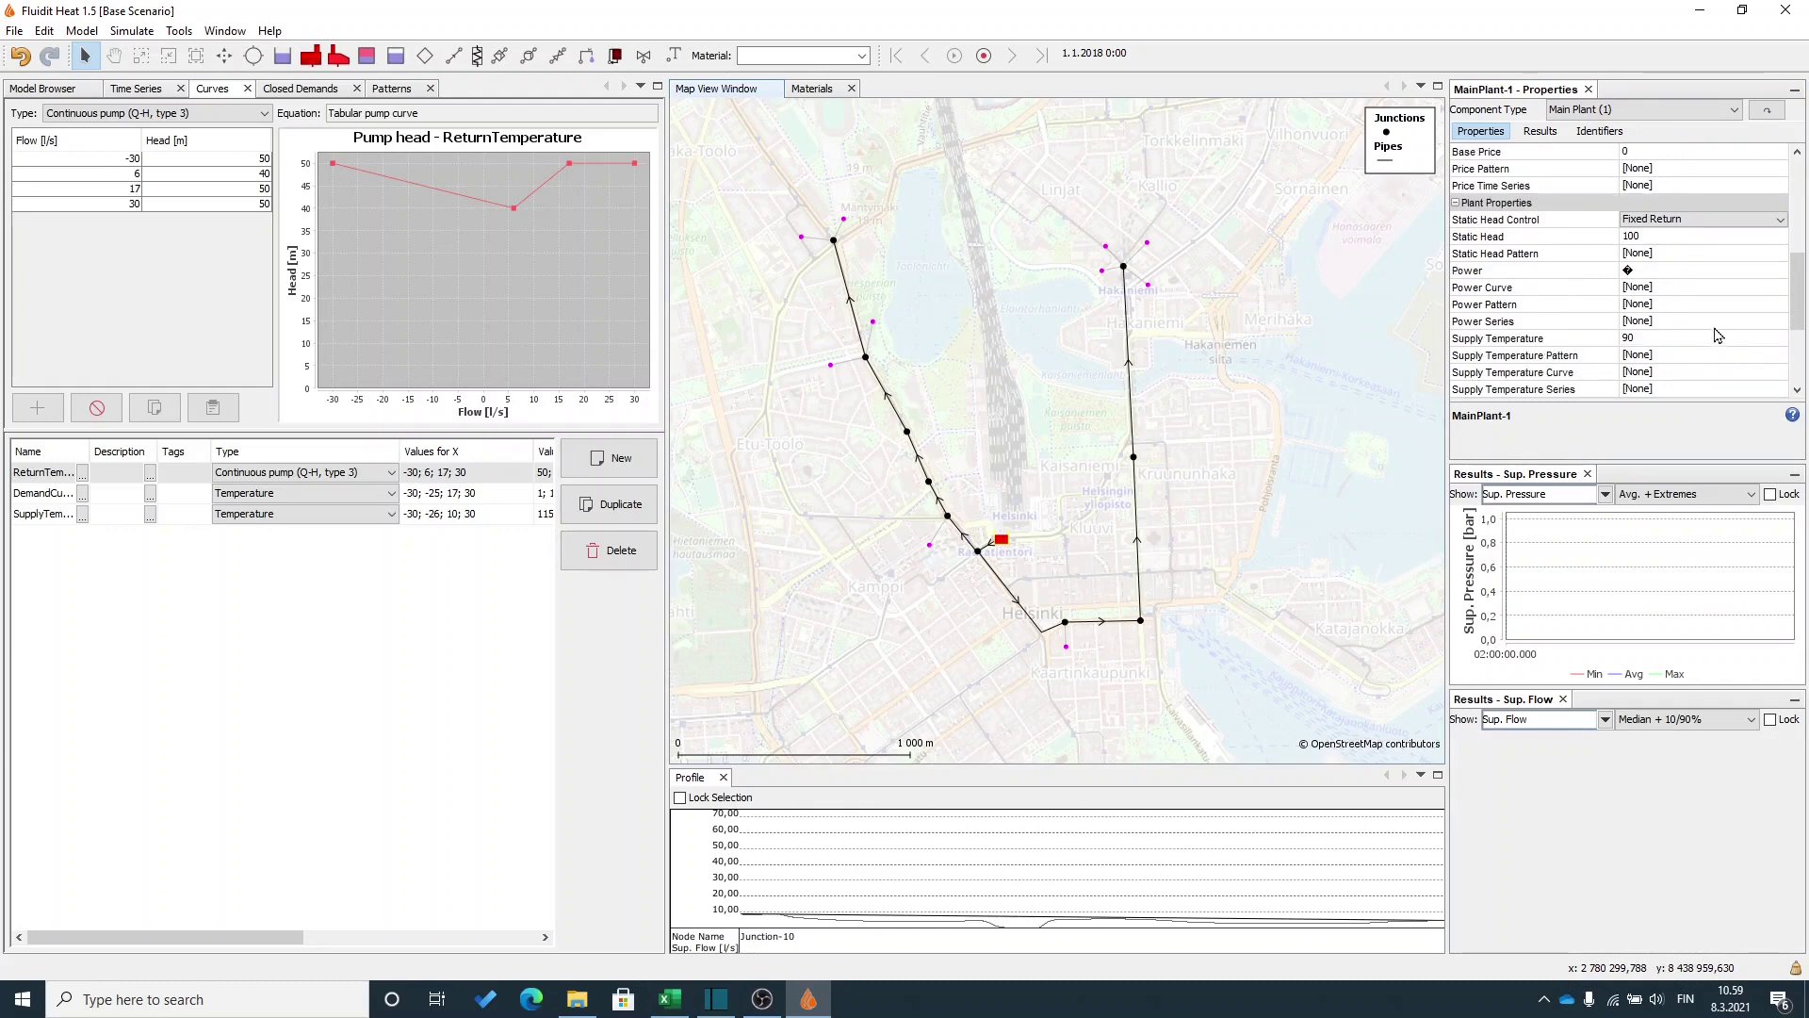
click(1717, 377)
click(1780, 372)
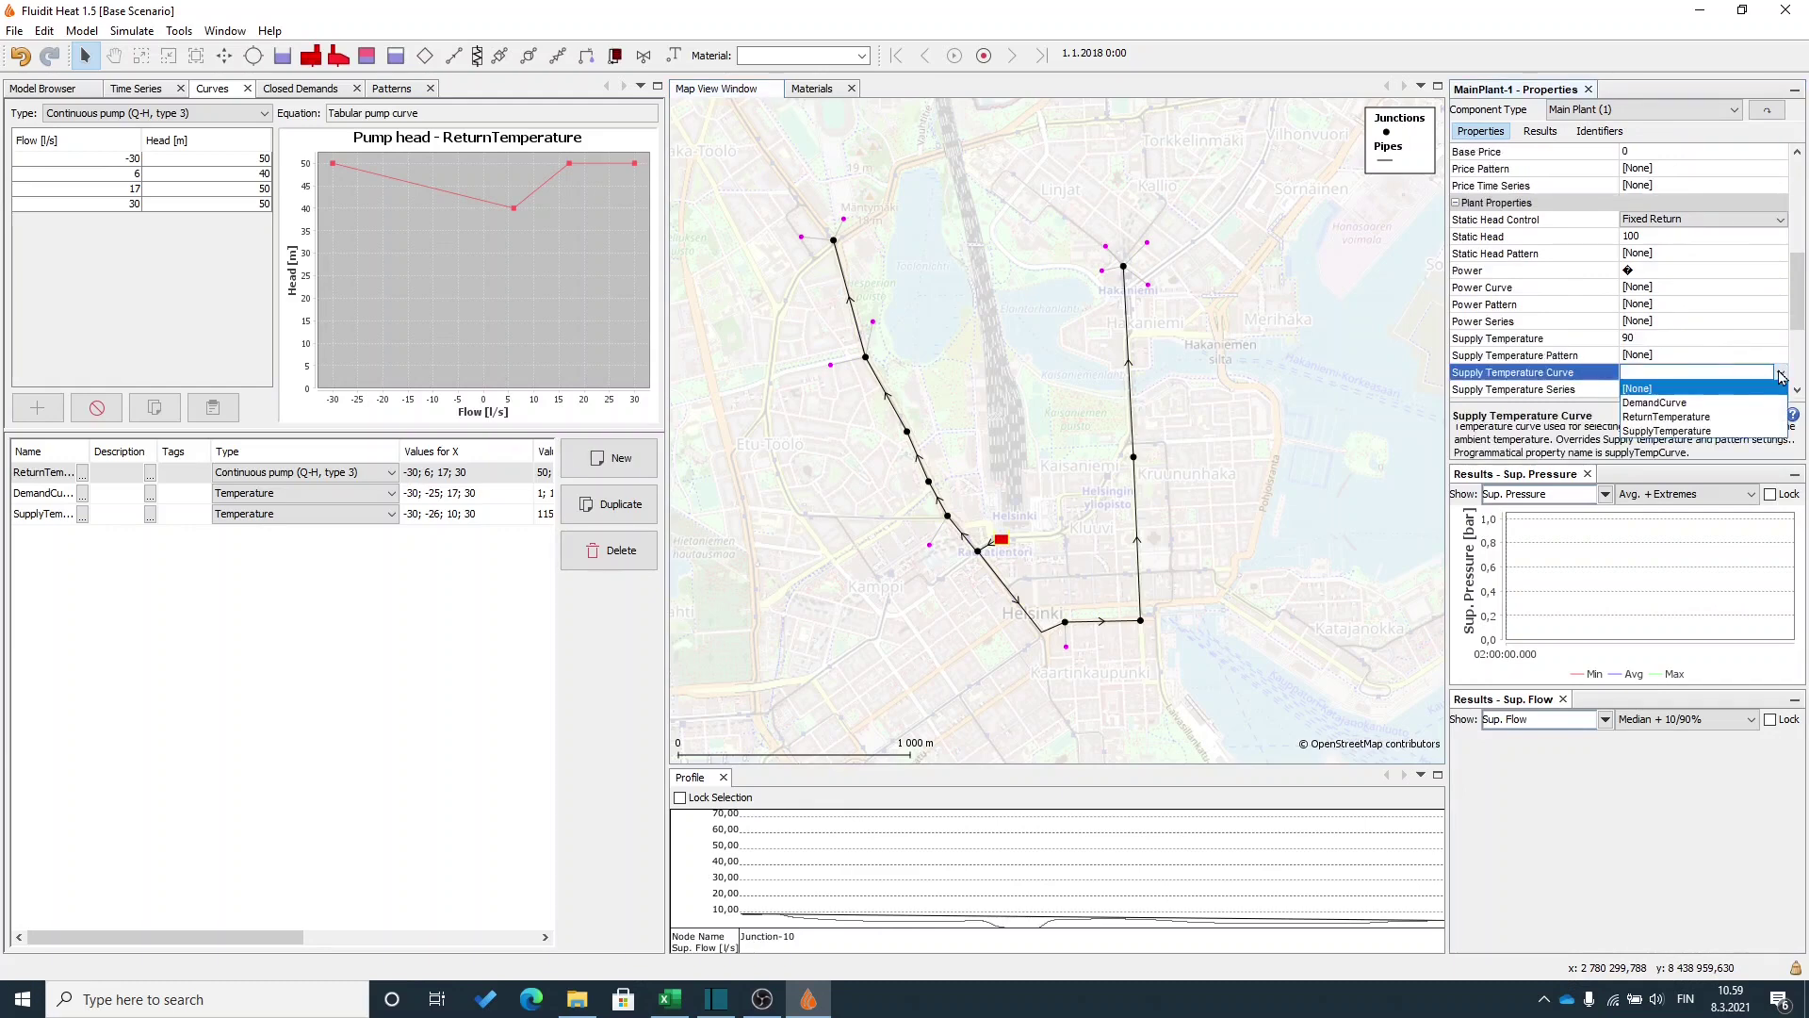
click(1755, 431)
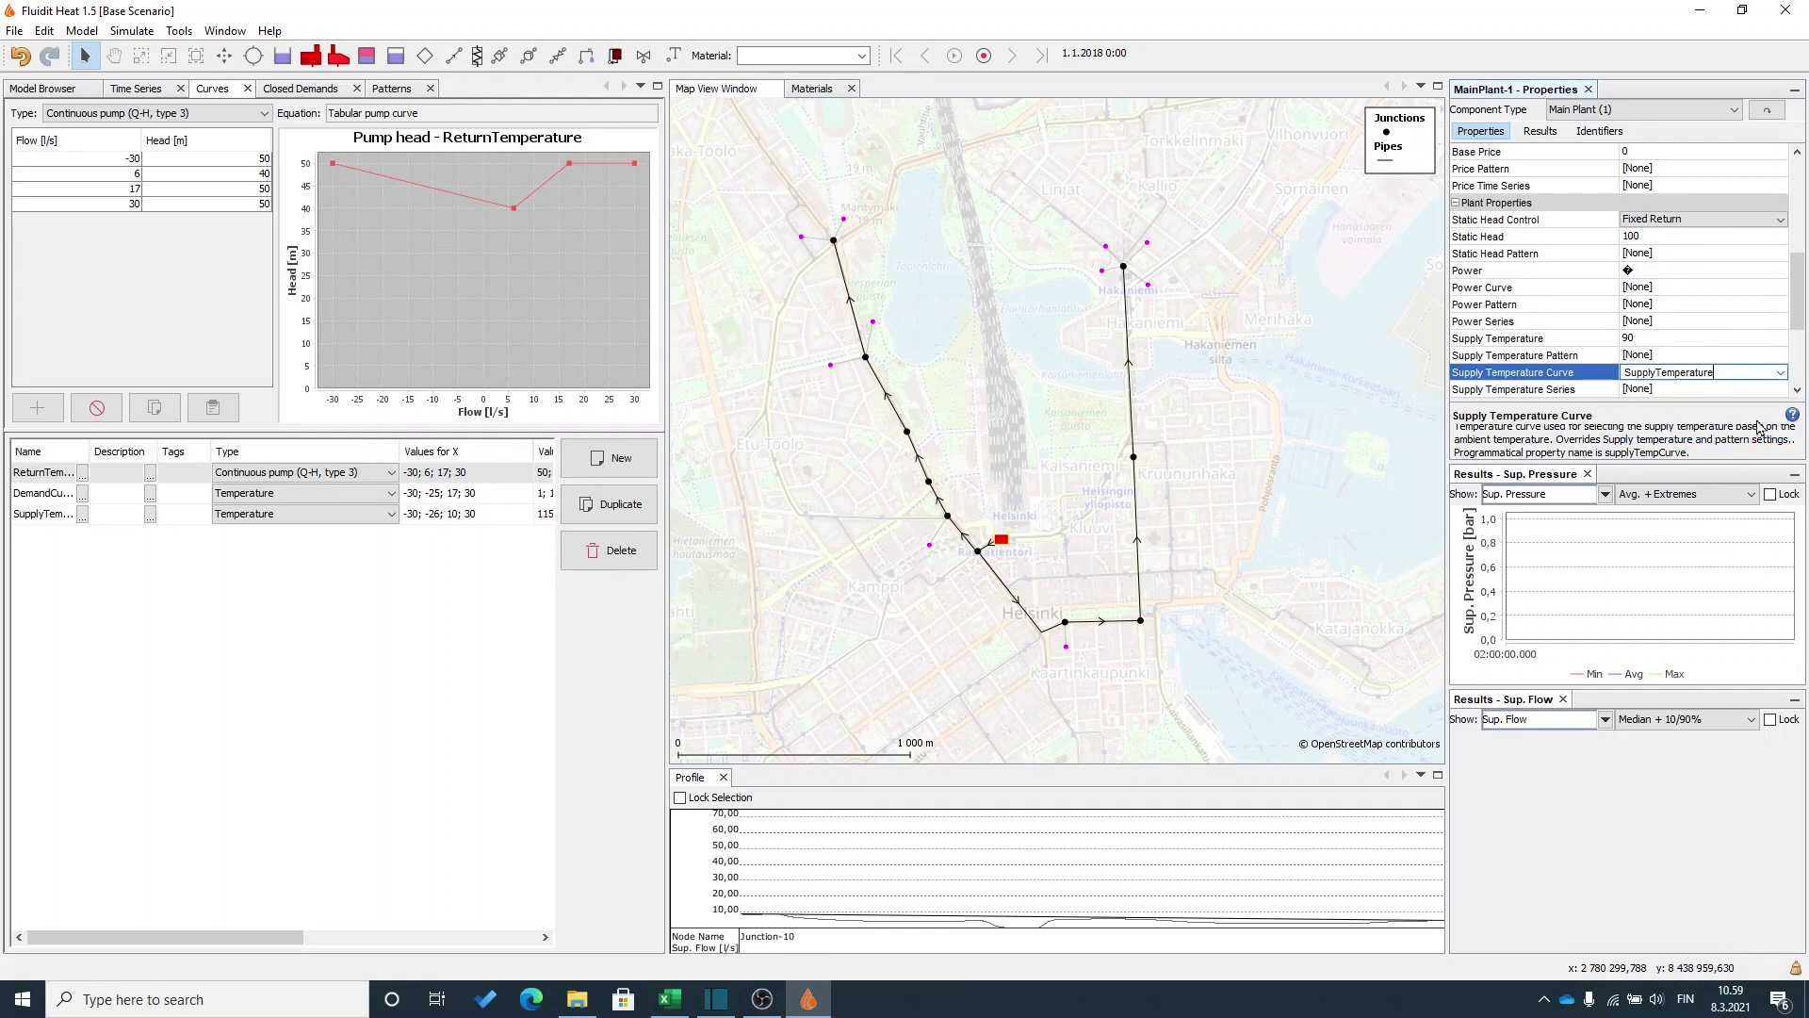
click(1764, 269)
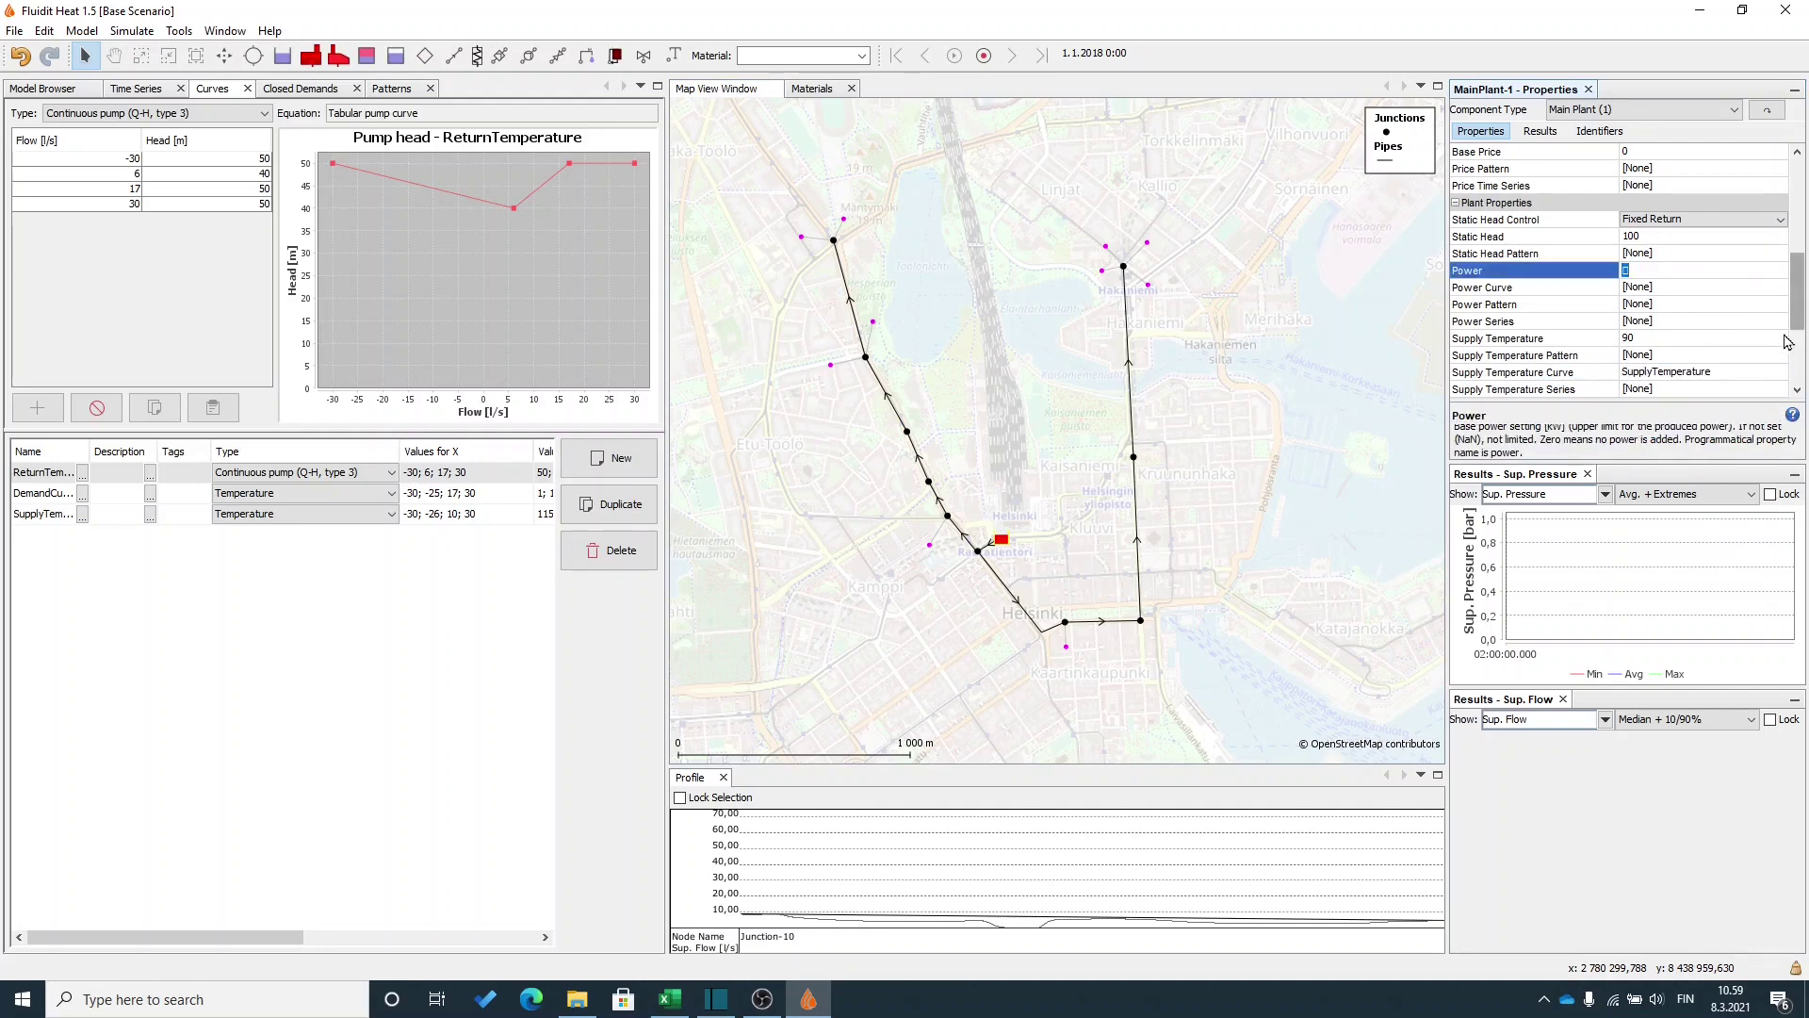
scroll(1753, 358, up, 2)
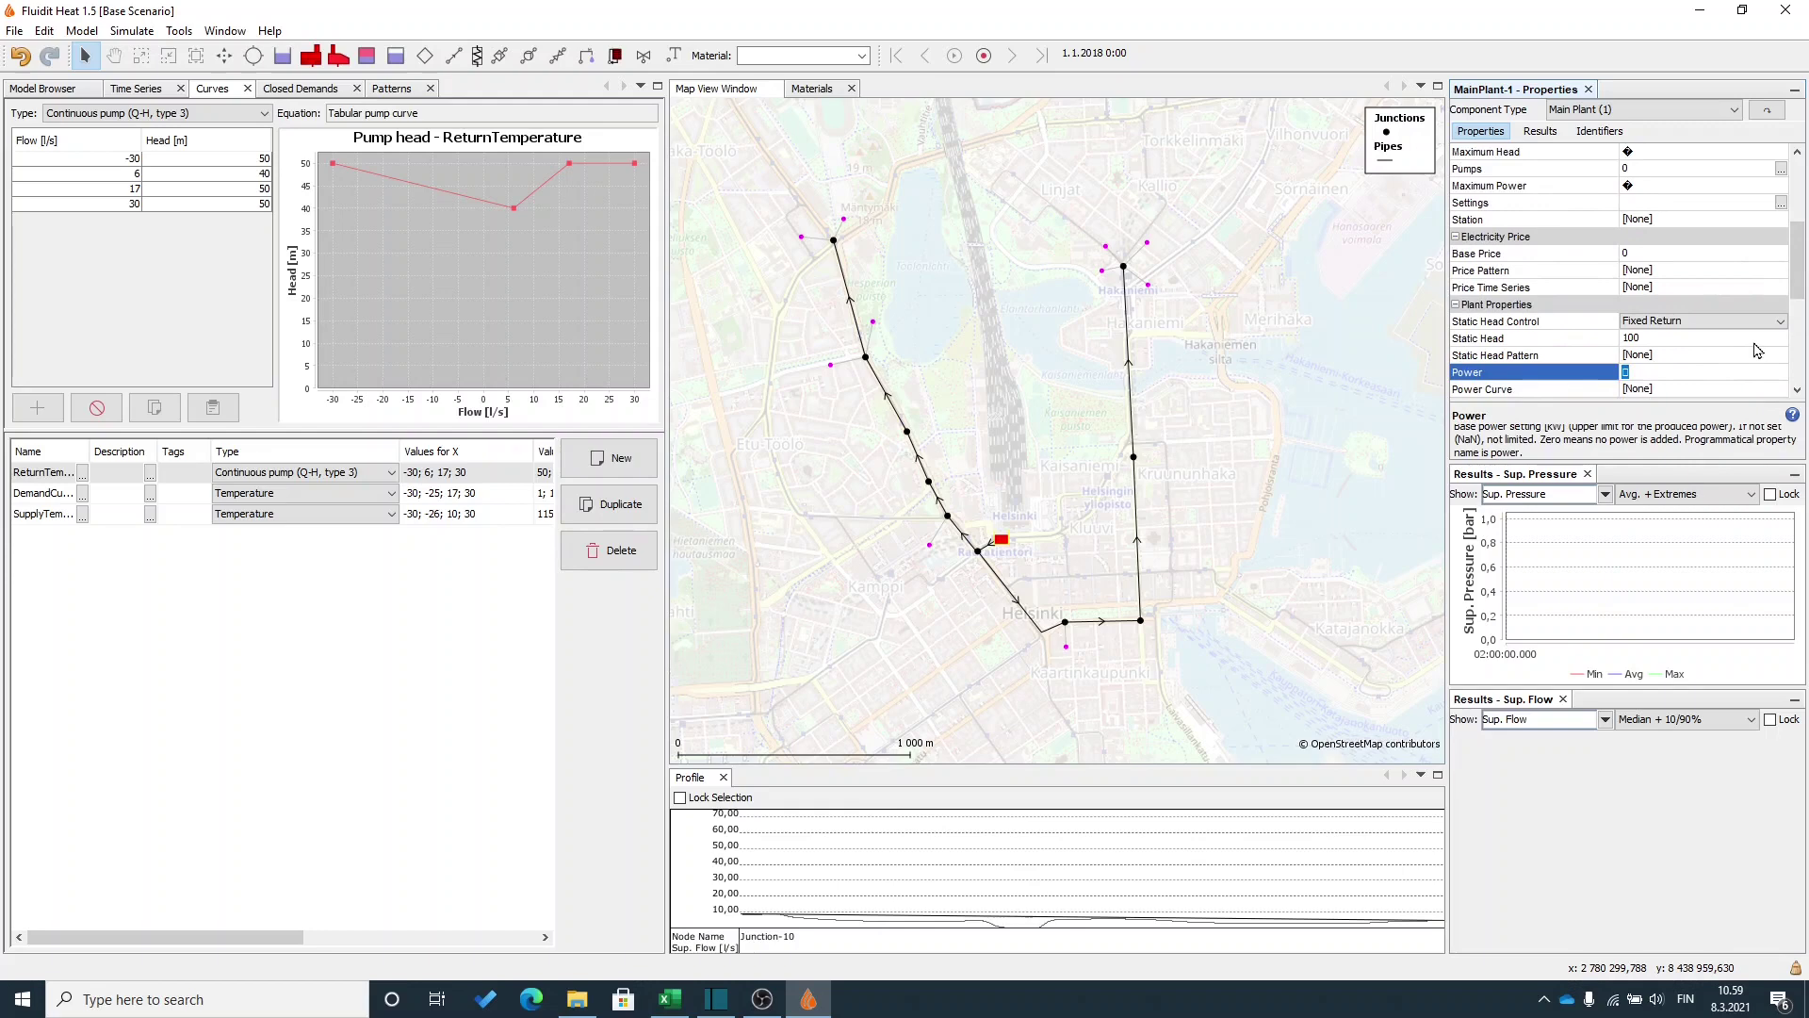
scroll(1772, 332, up, 2)
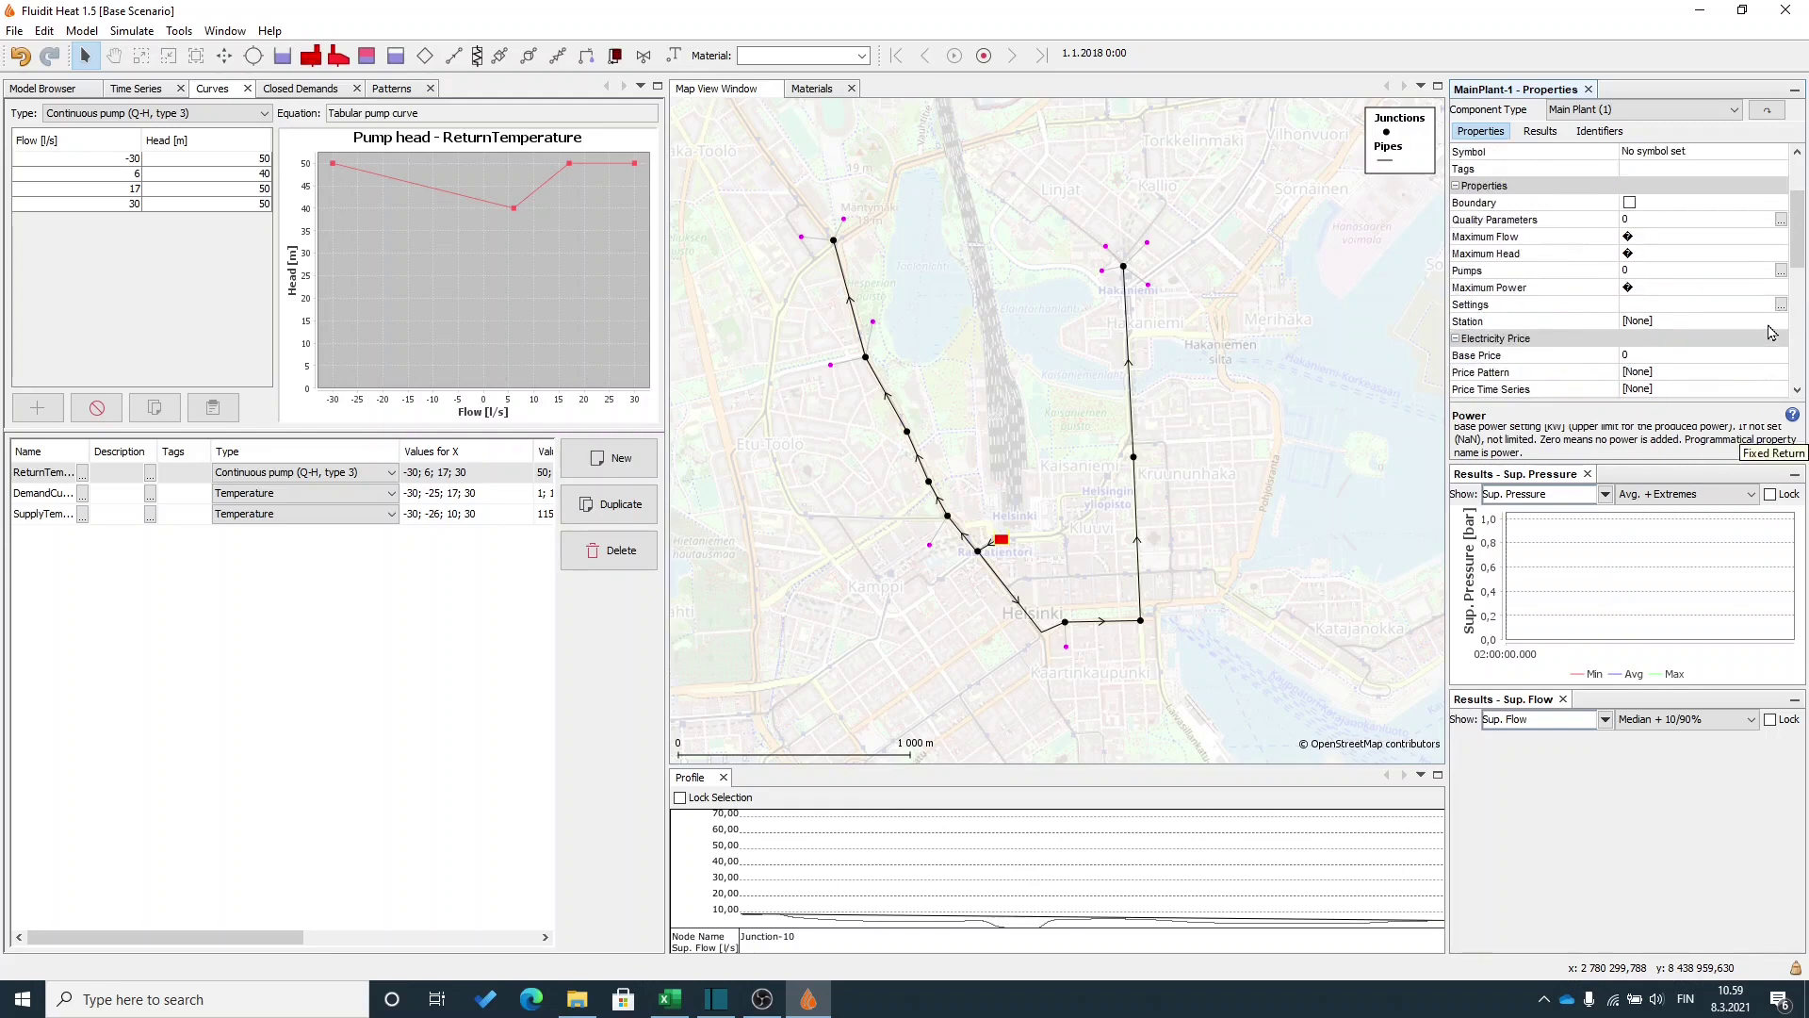
scroll(1772, 331, down, 2)
click(1293, 491)
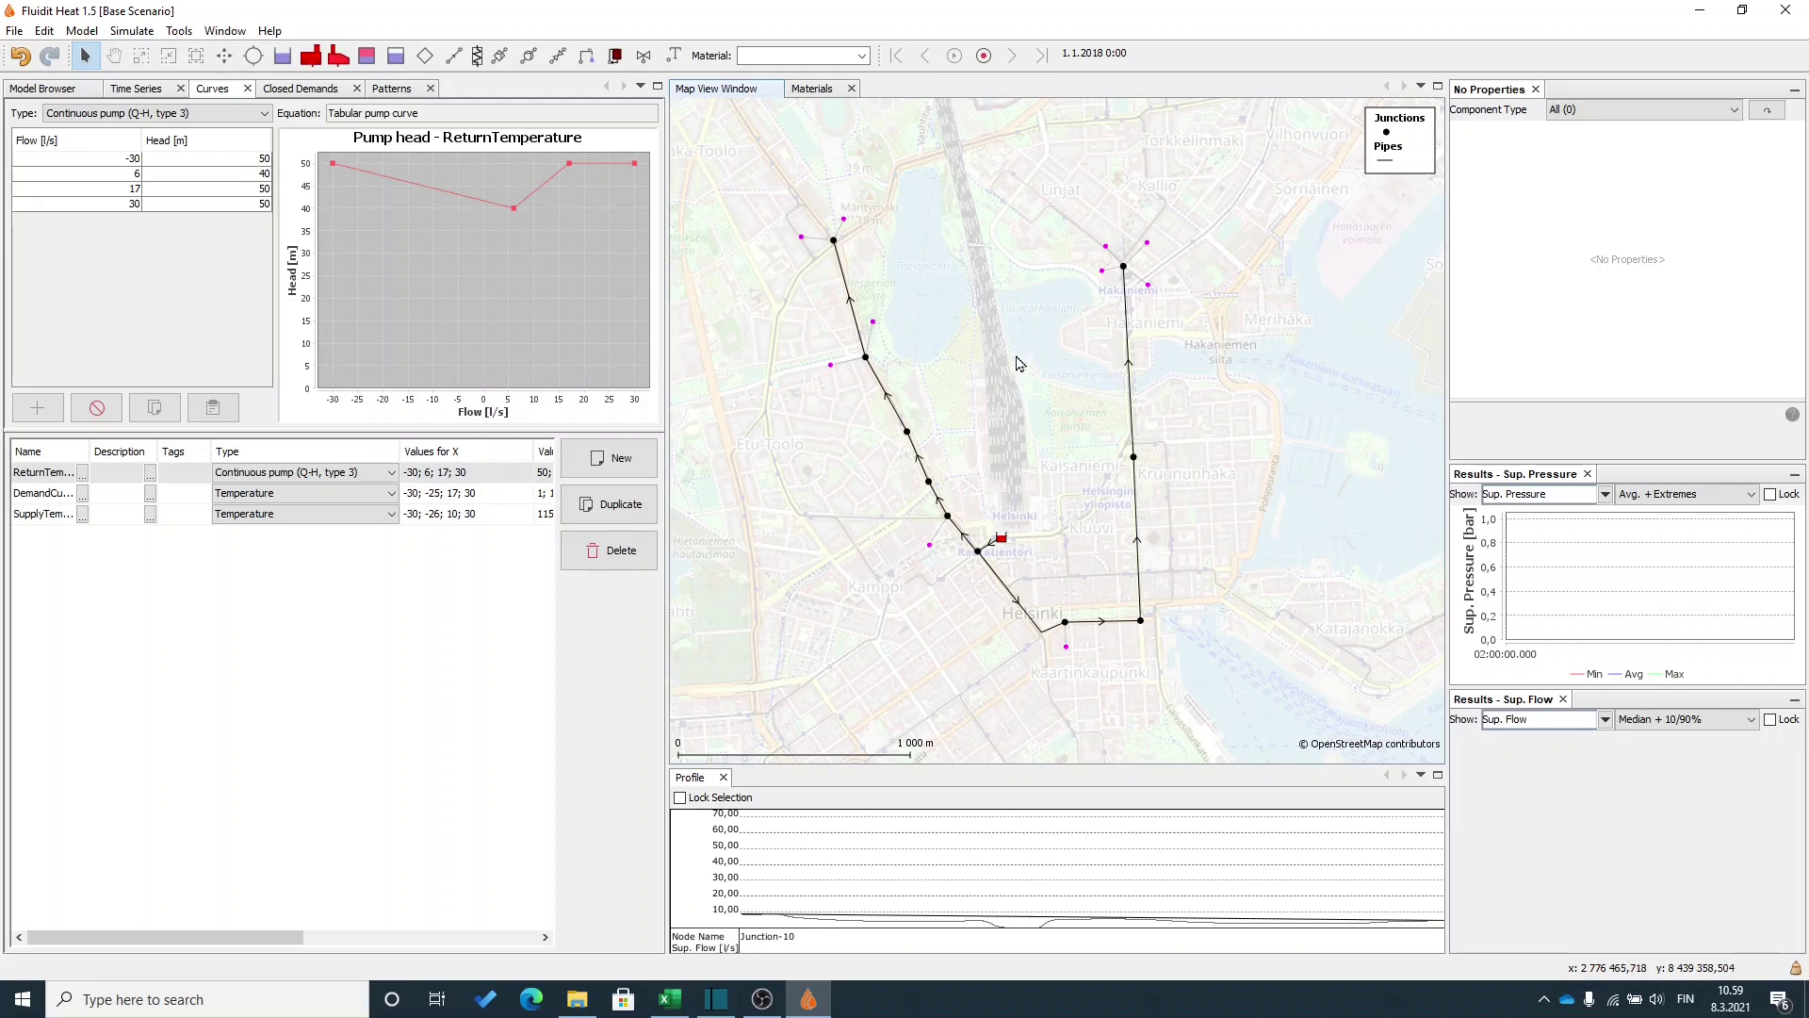
Create a new hourly pattern in the Patterns editor and rename Pattern-1 to HotWaterFluctuation.
click(89, 34)
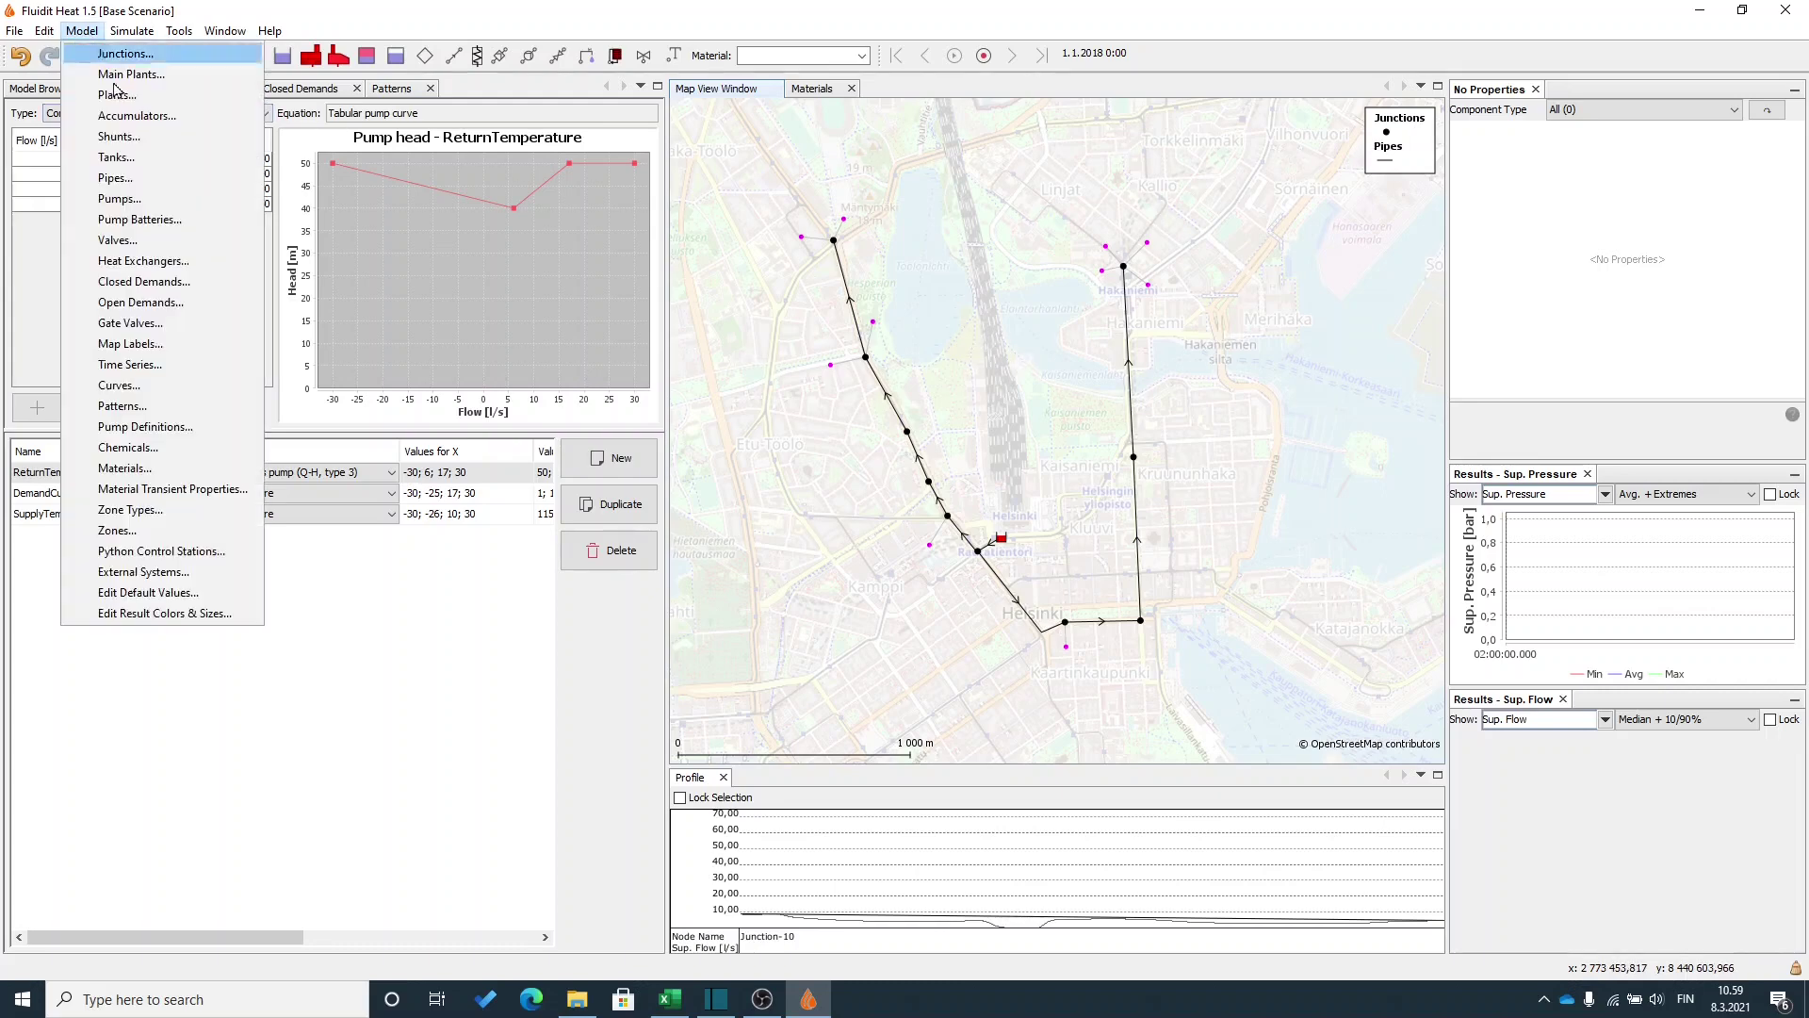
click(179, 411)
click(613, 458)
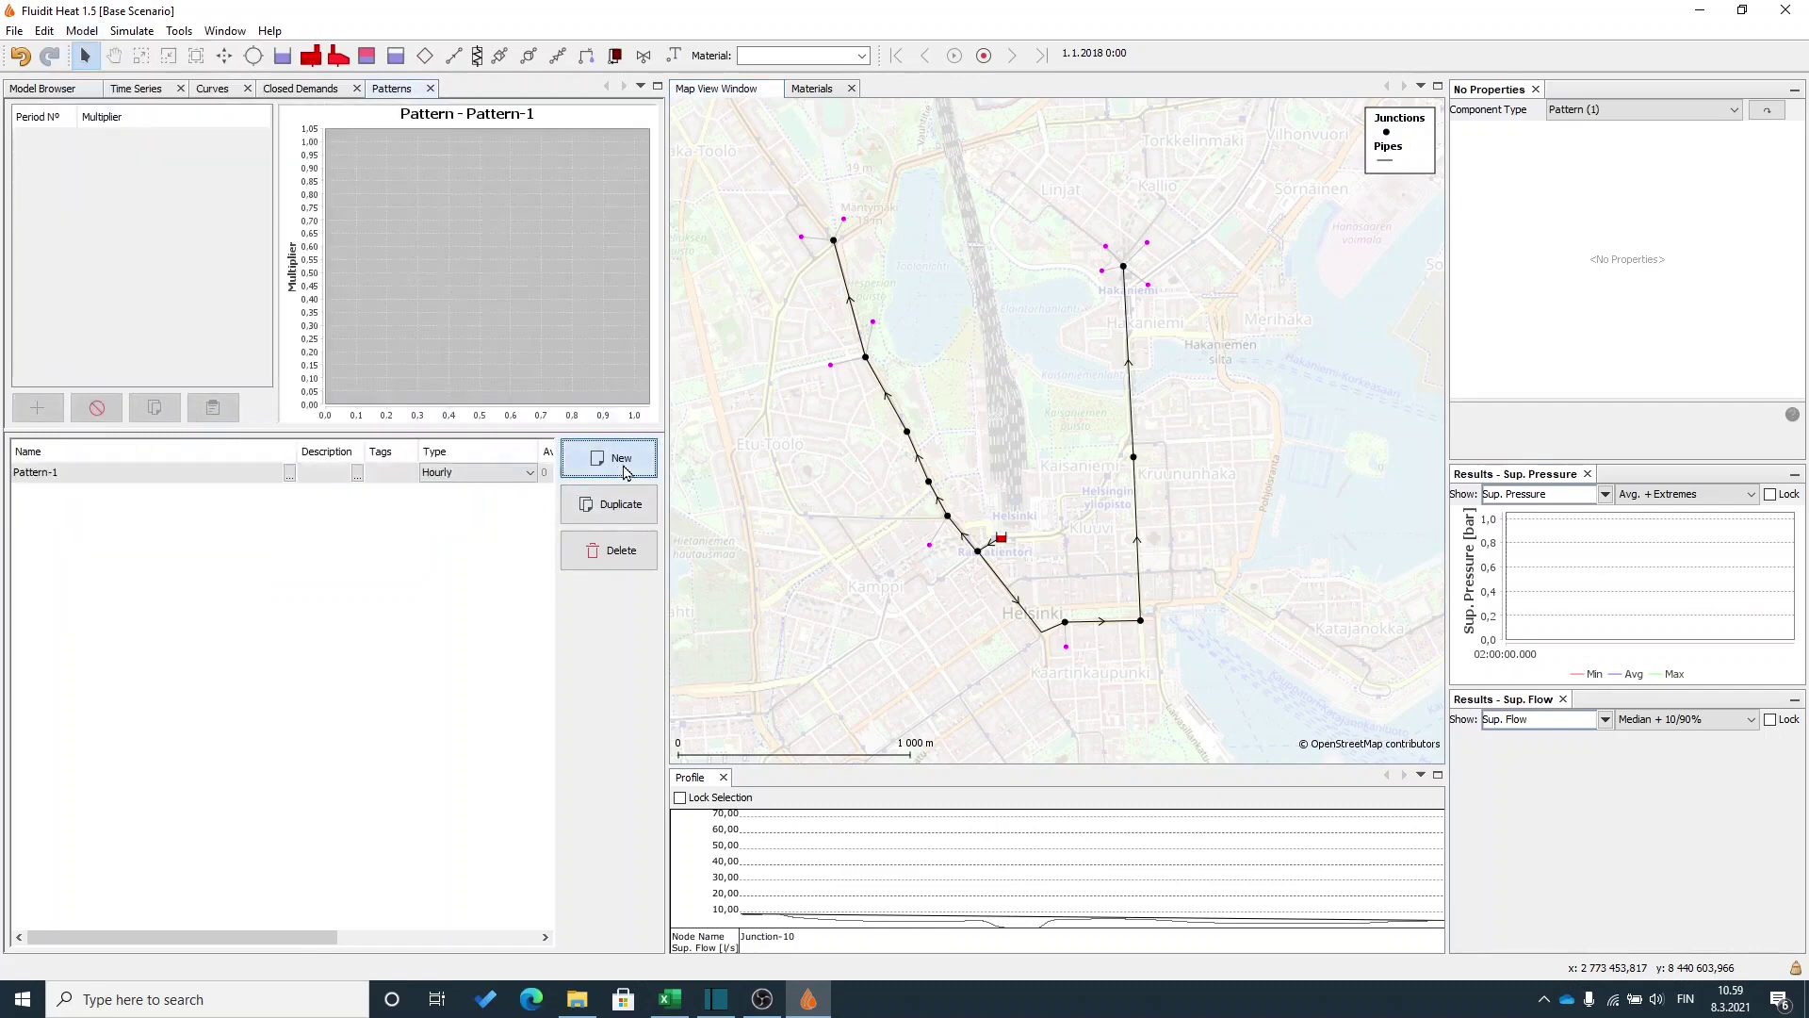
click(1704, 170)
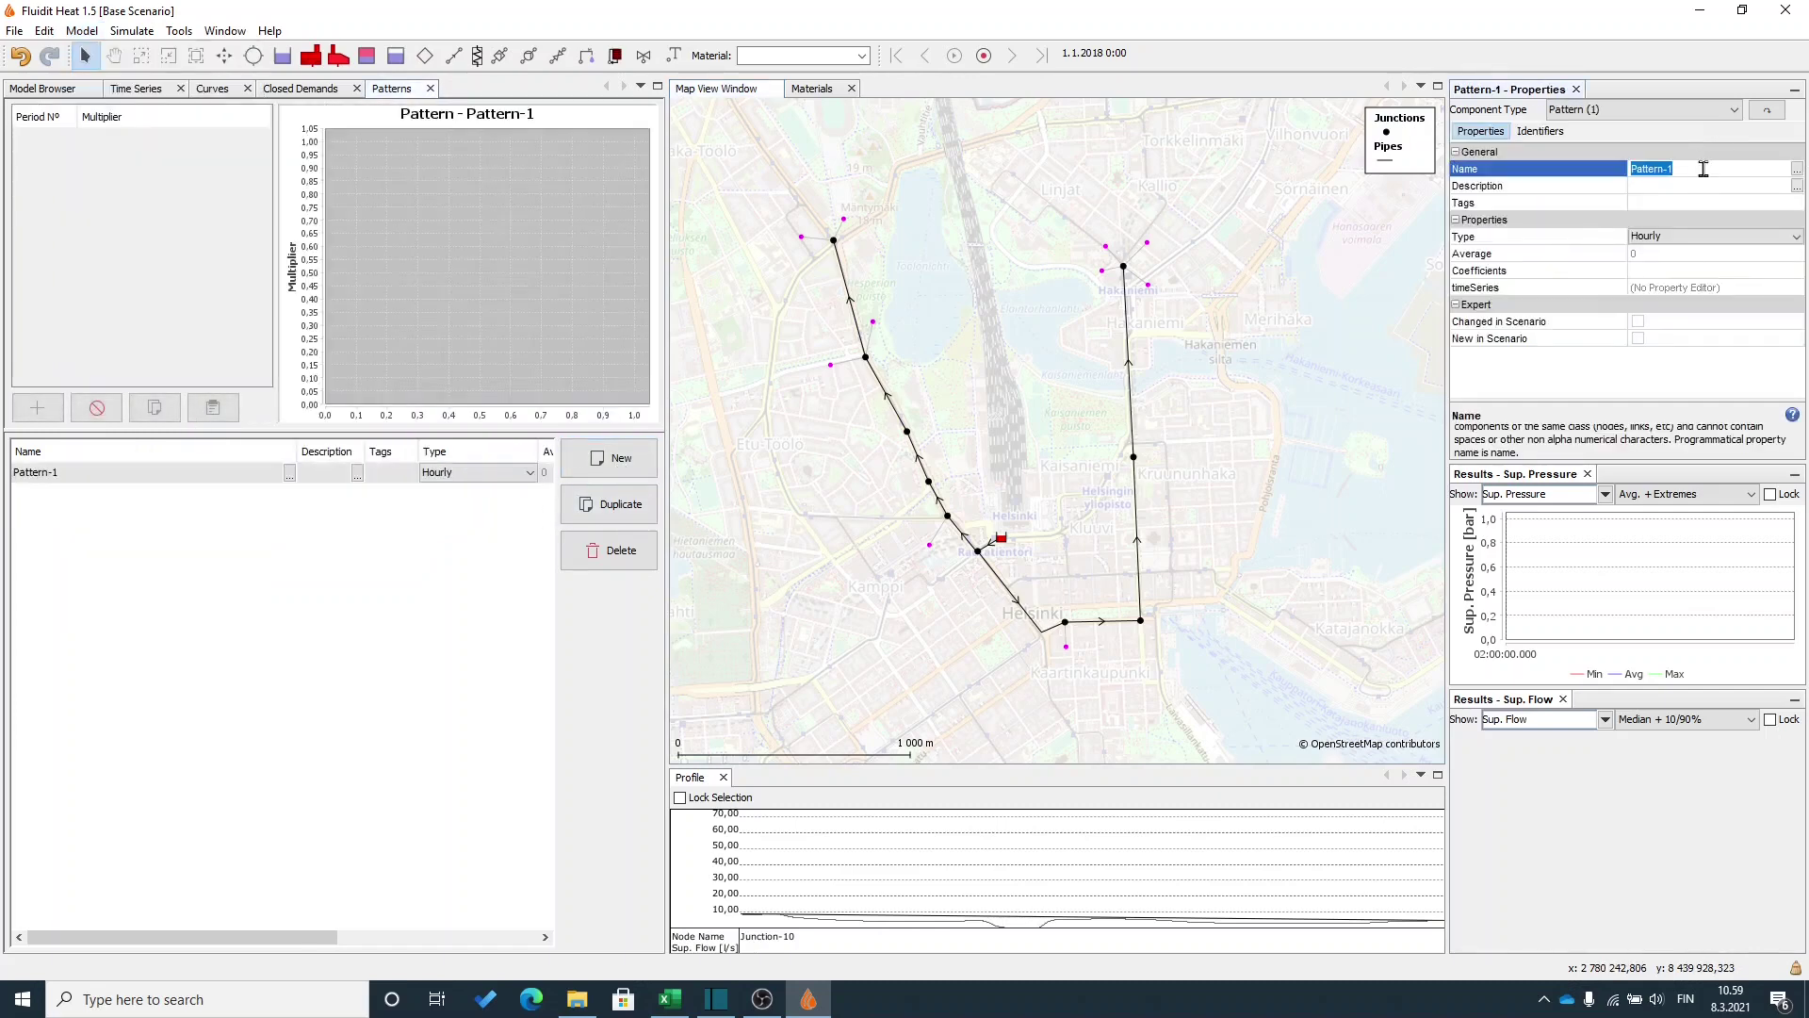
text(HotW)
key(Return)
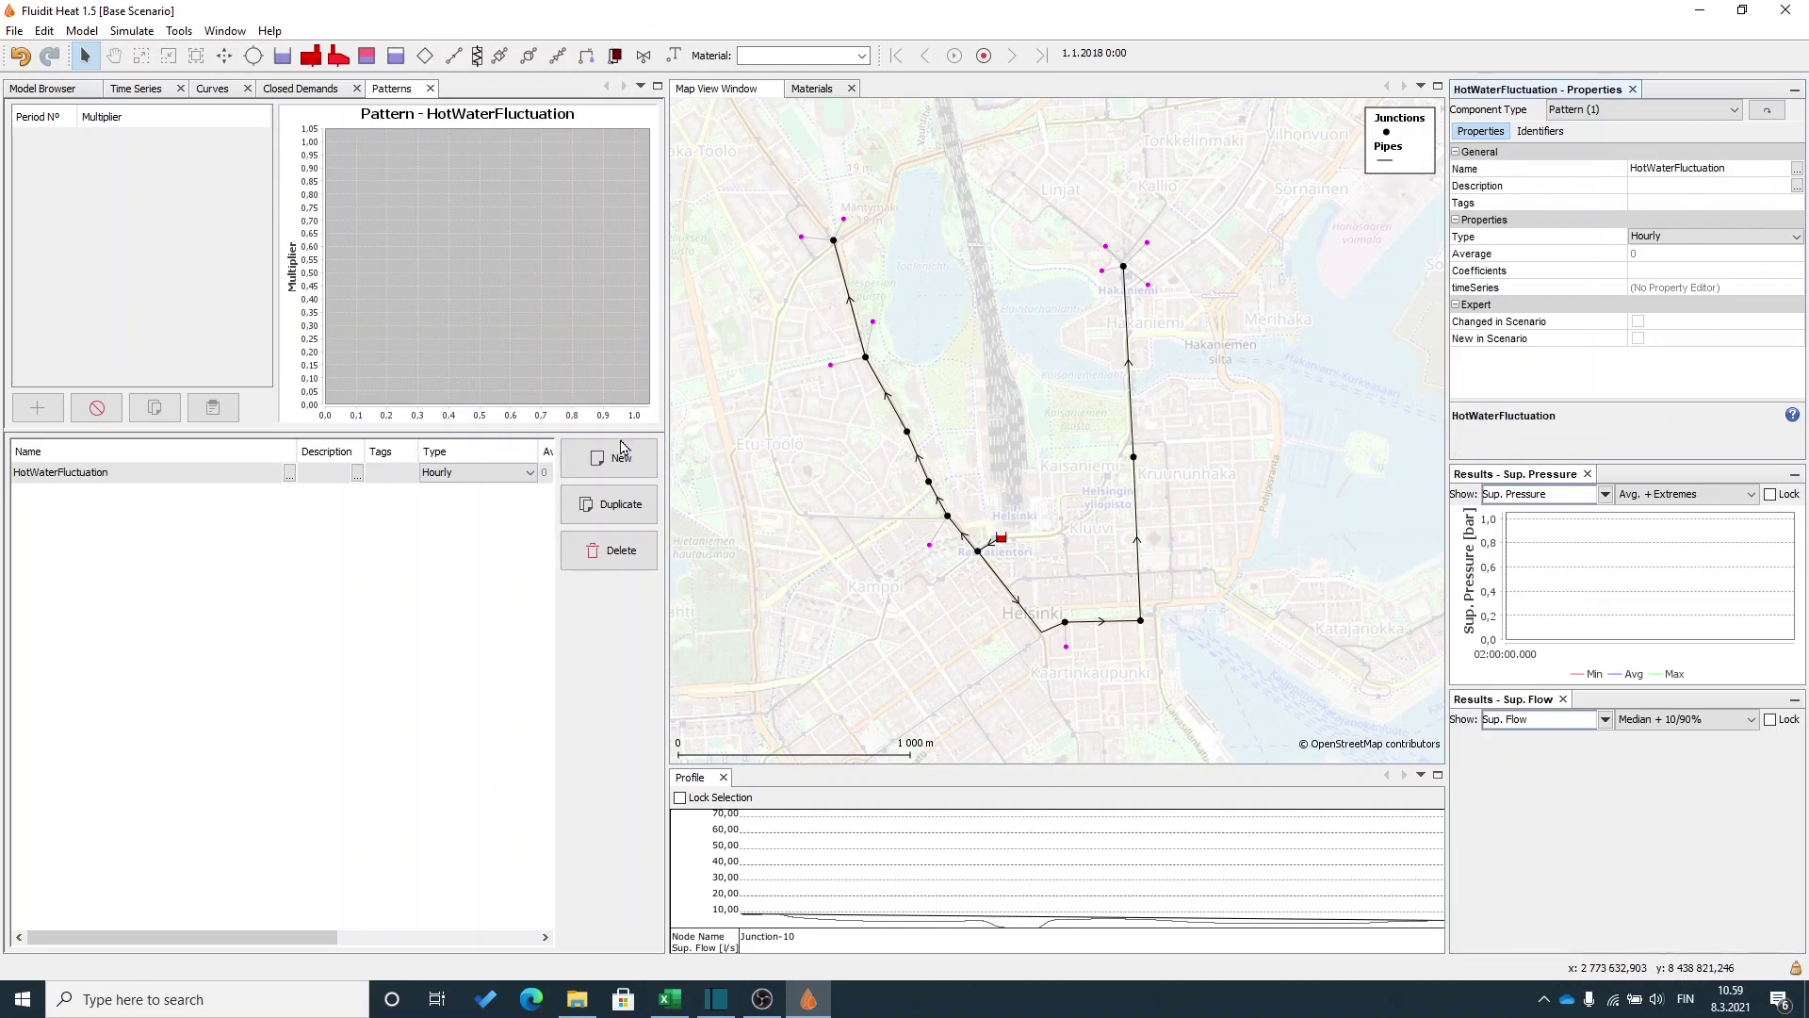
double_click(190, 466)
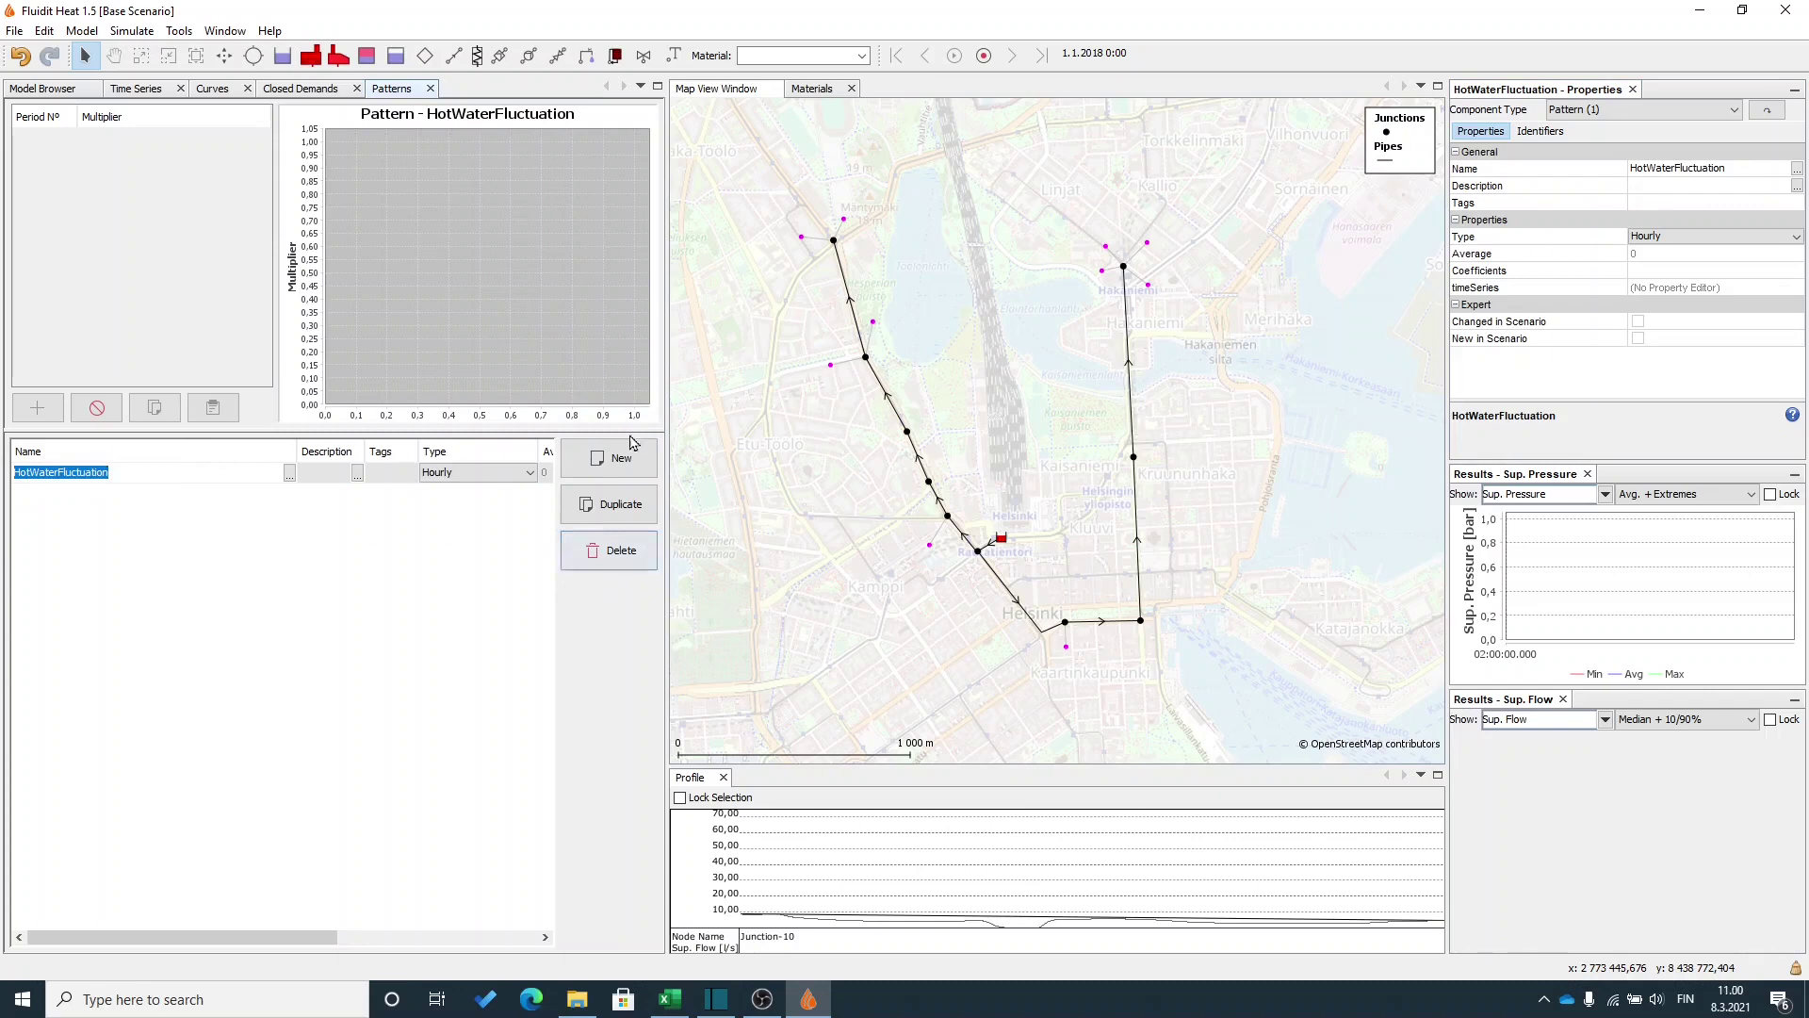
key(Escape)
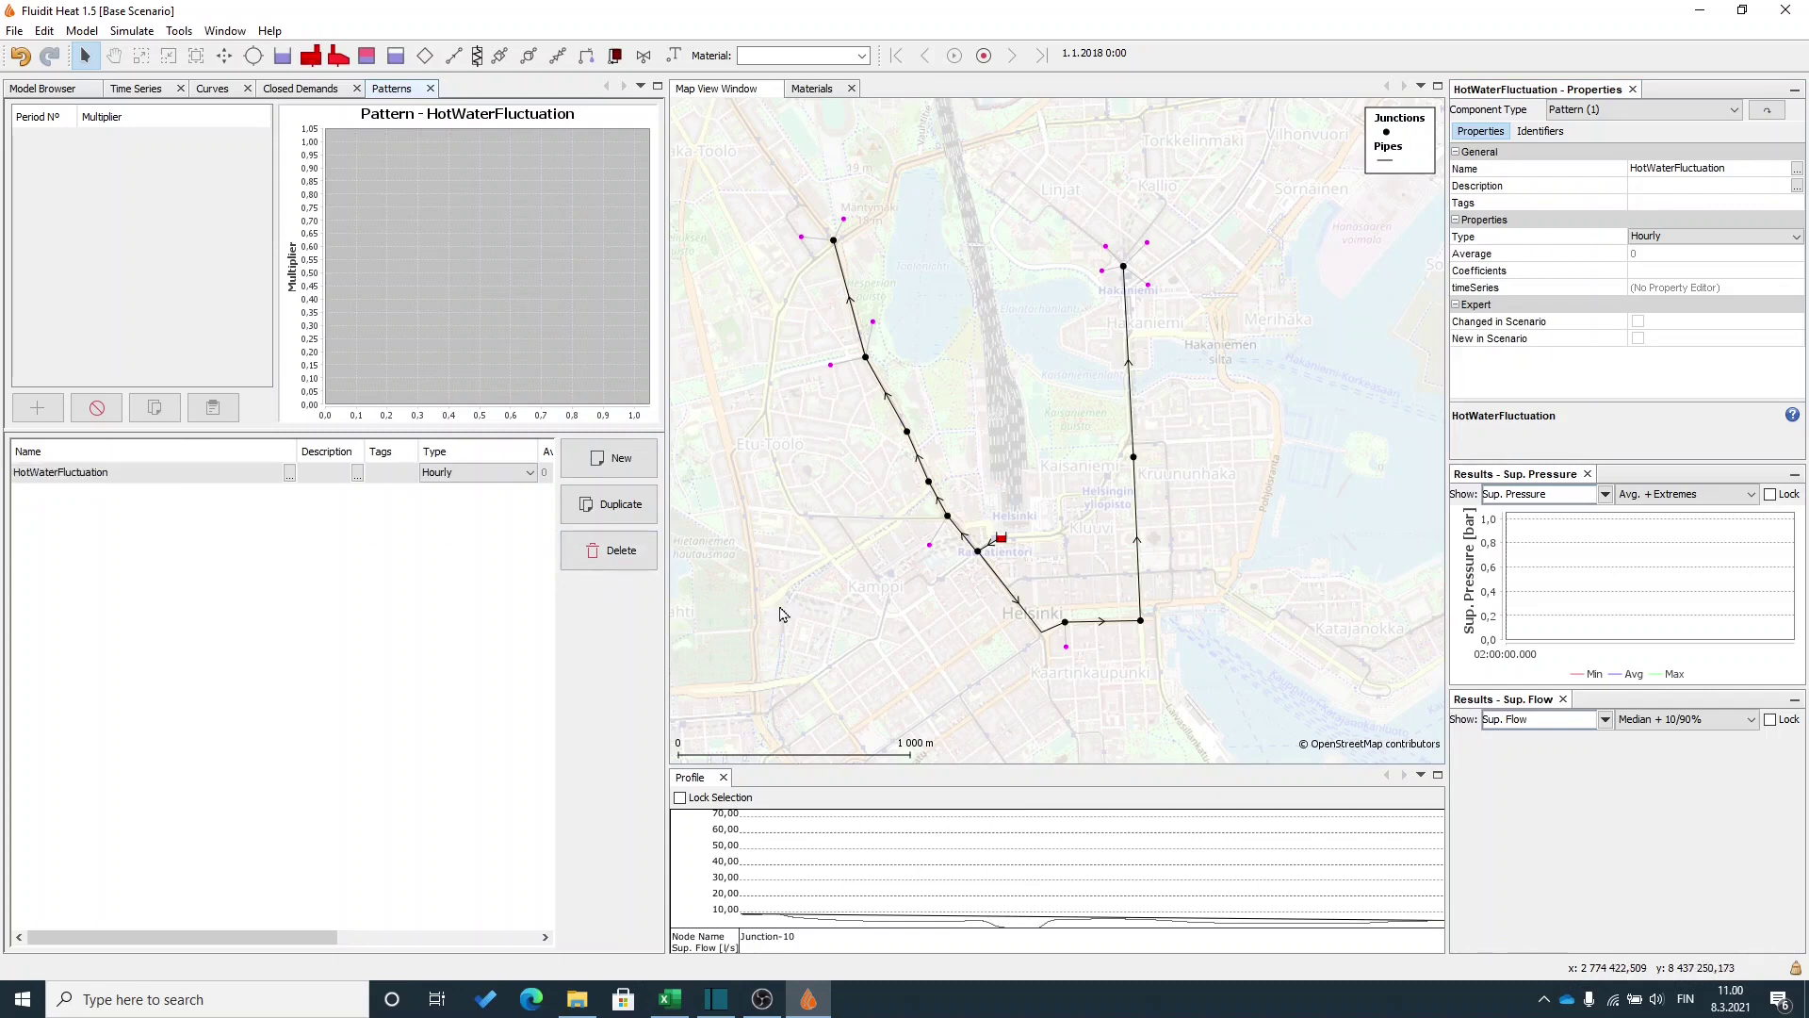
Copy the 24 WaterDemandFluctuation values in A24:A47 from Excel back to Fluidit Heat.
click(657, 1013)
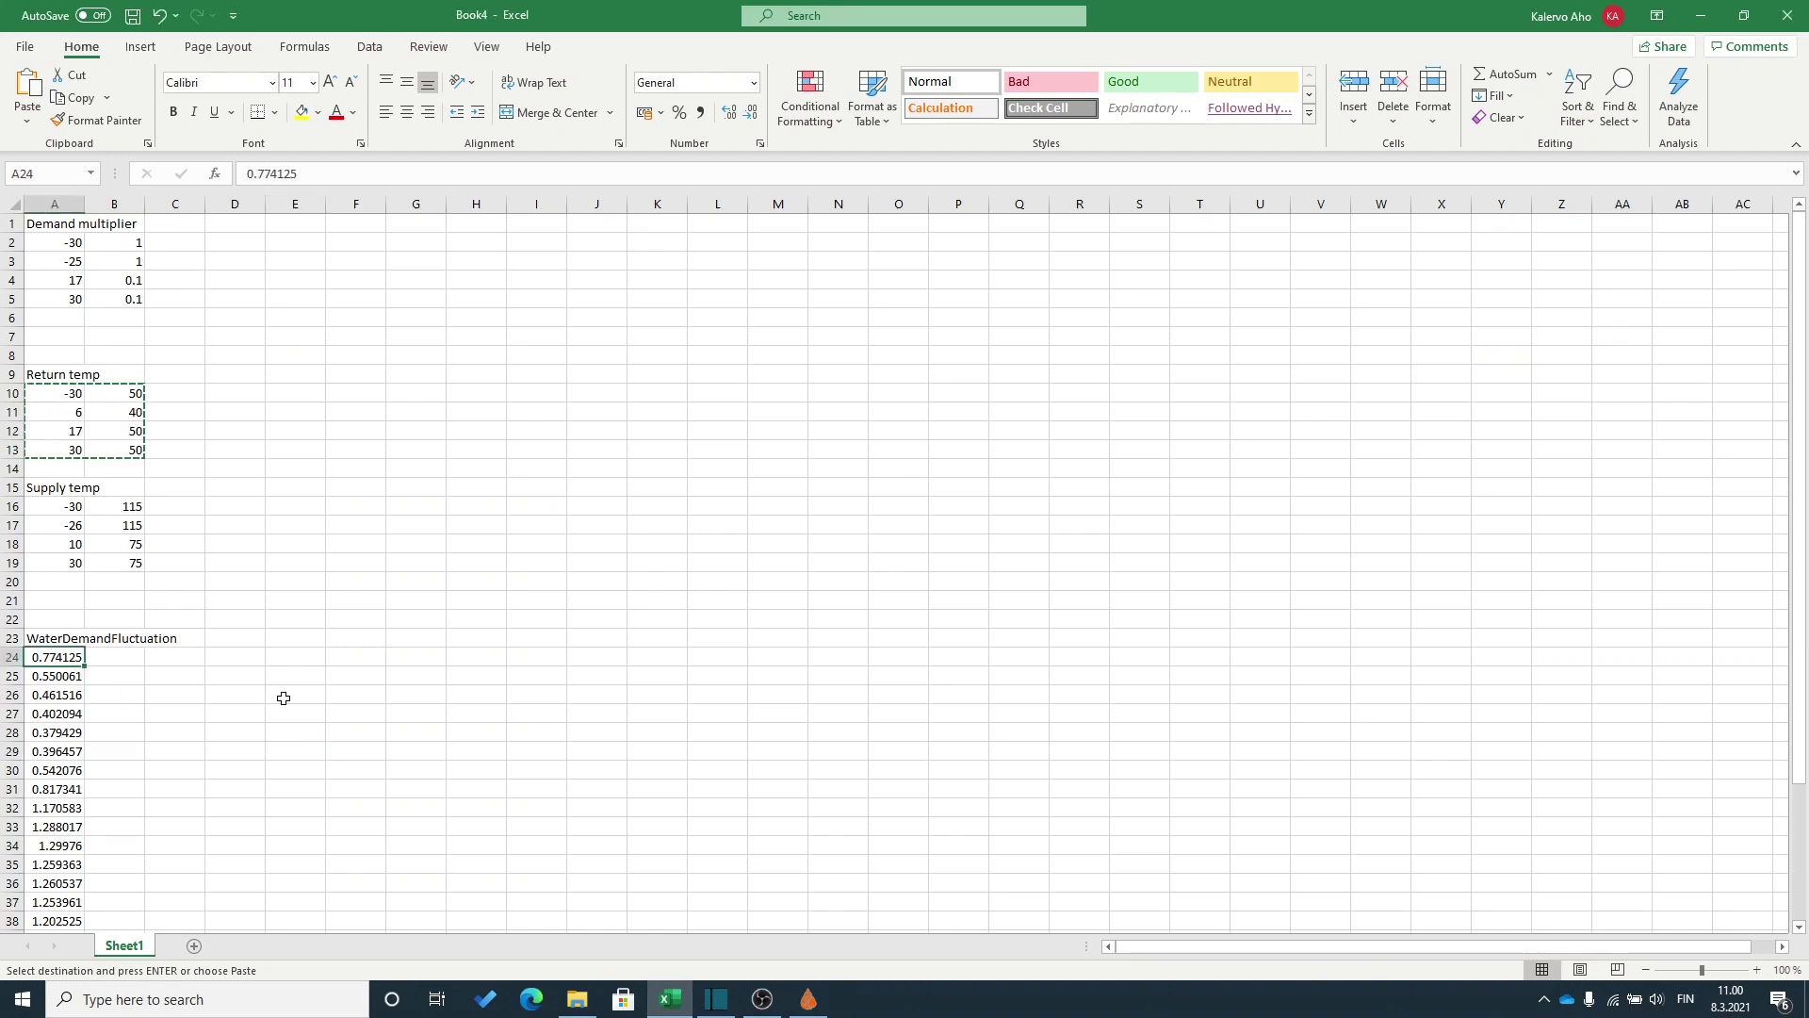
scroll(283, 698, down, 6)
ctrl+click(59, 753)
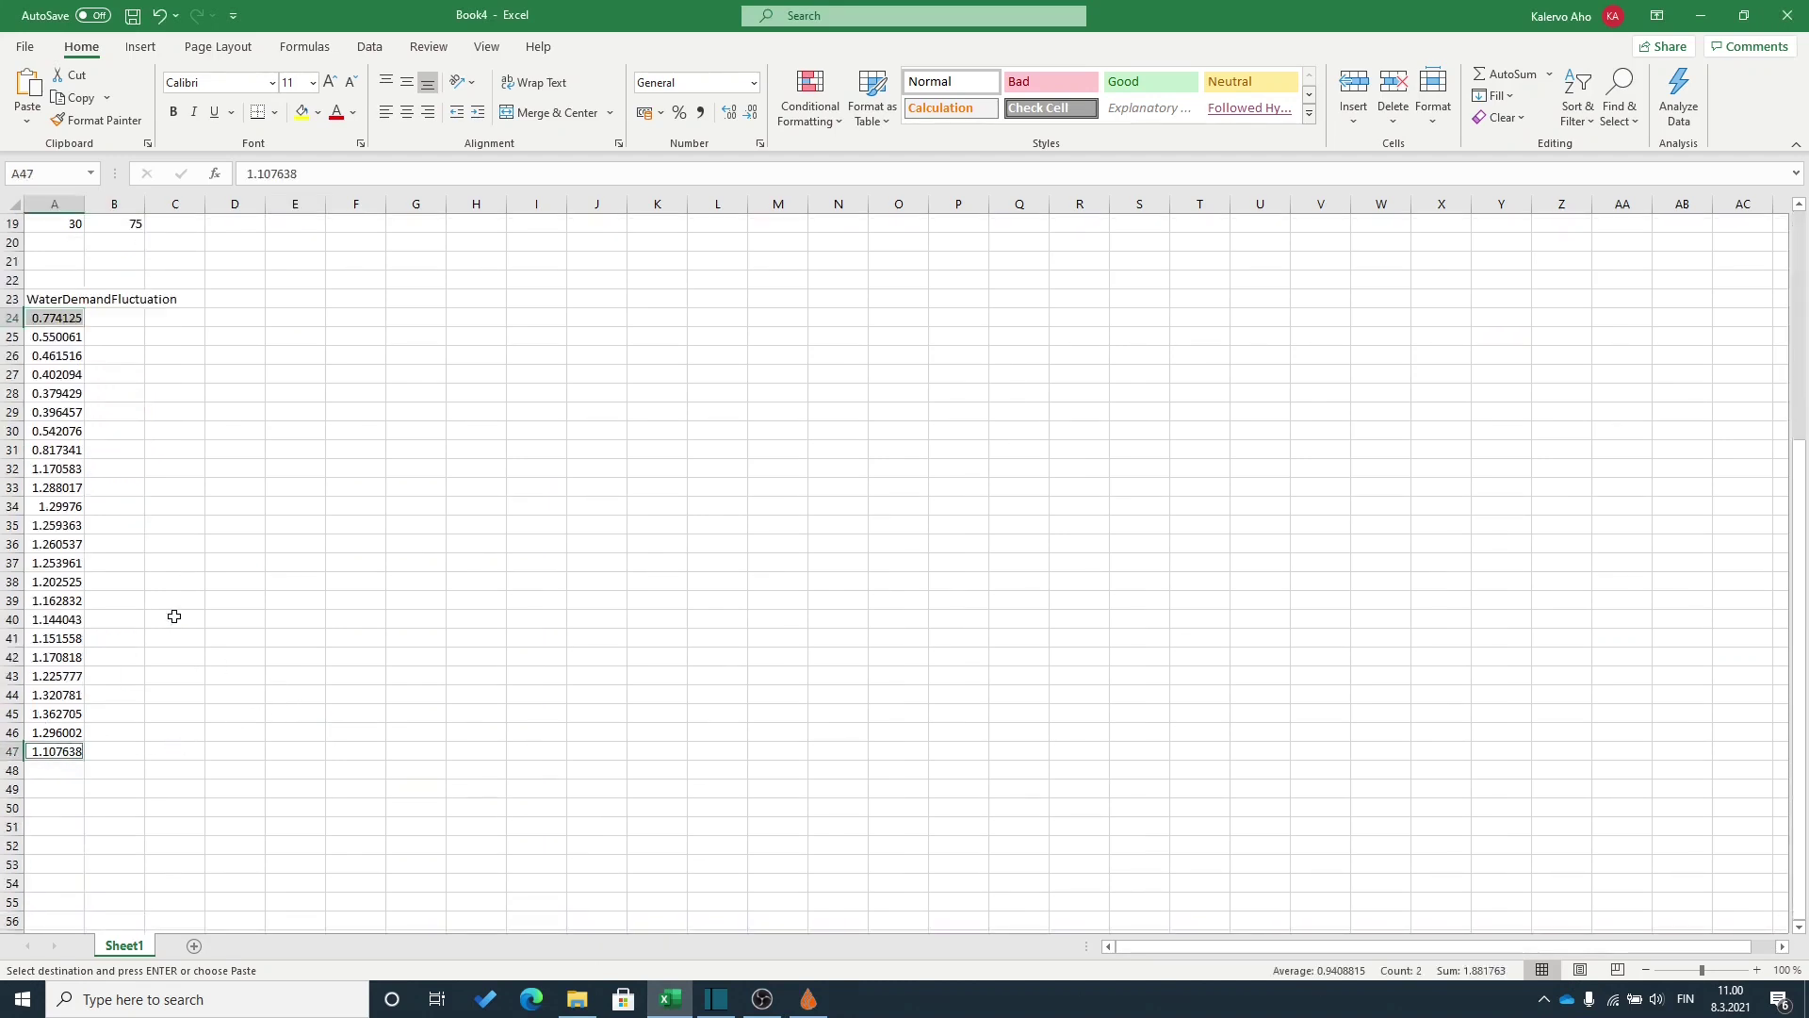
click(282, 582)
drag(46, 319, 57, 750)
key(ctrl+c)
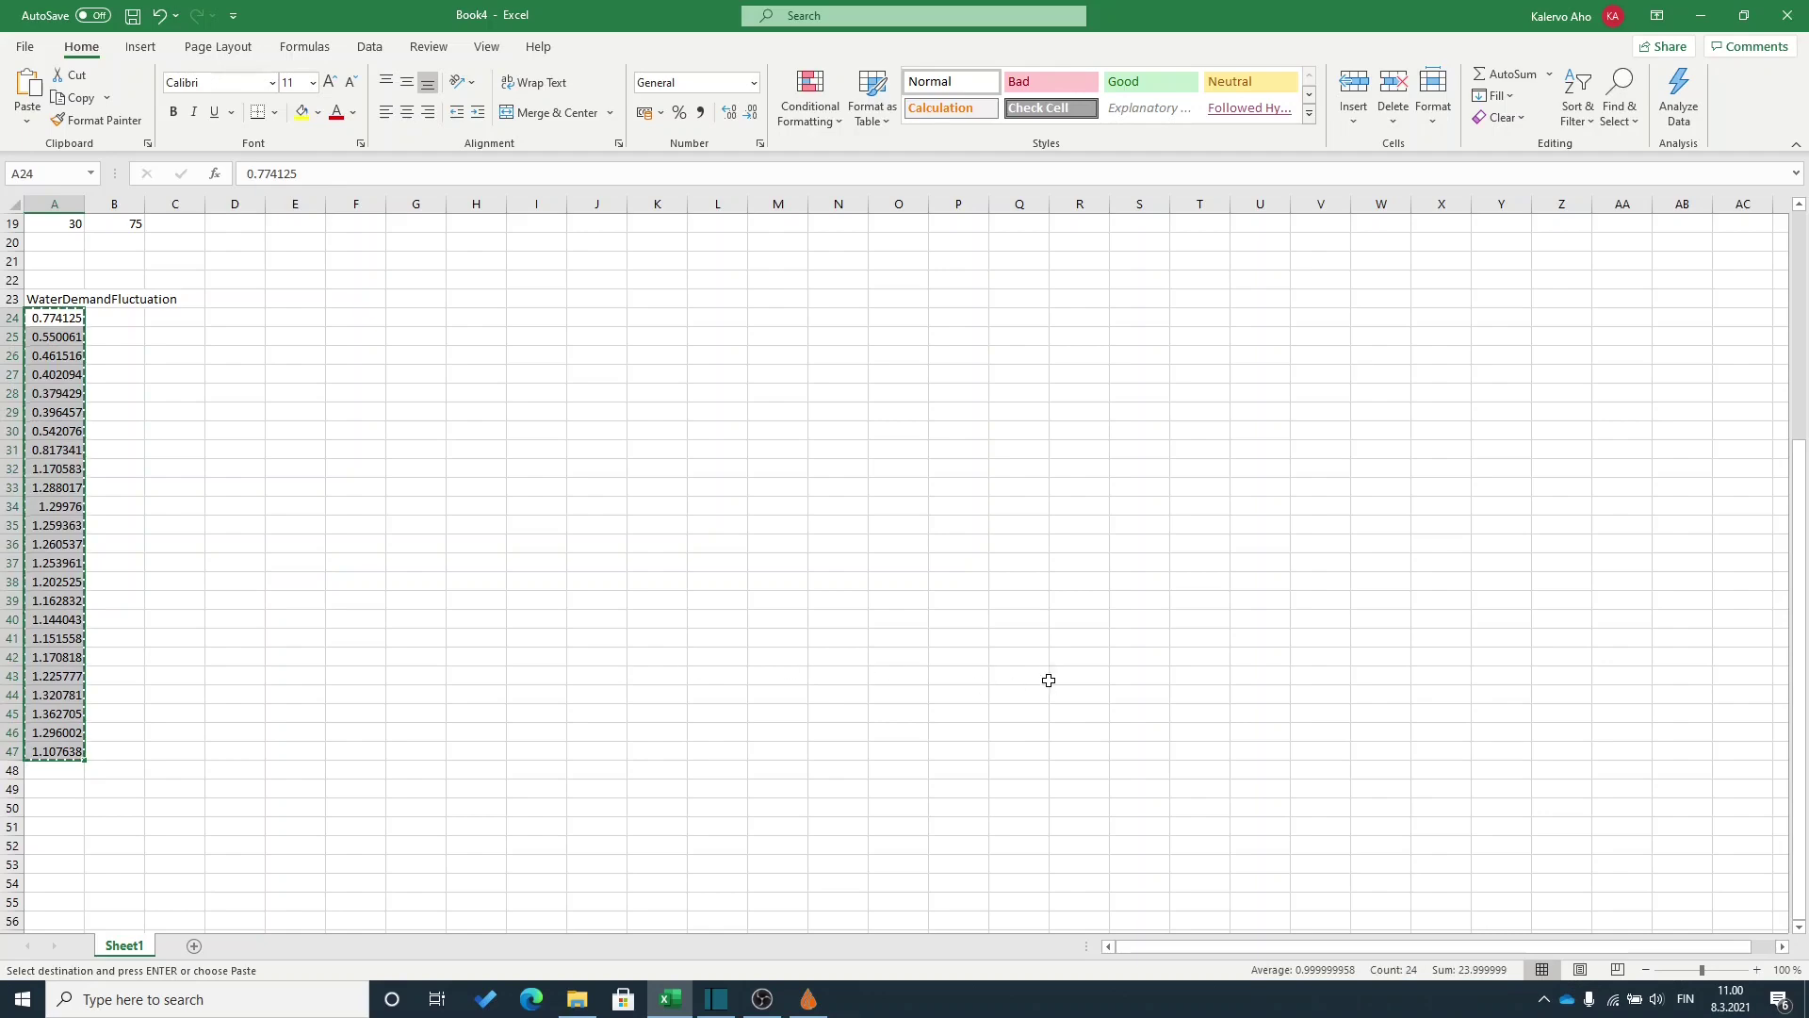
click(821, 1006)
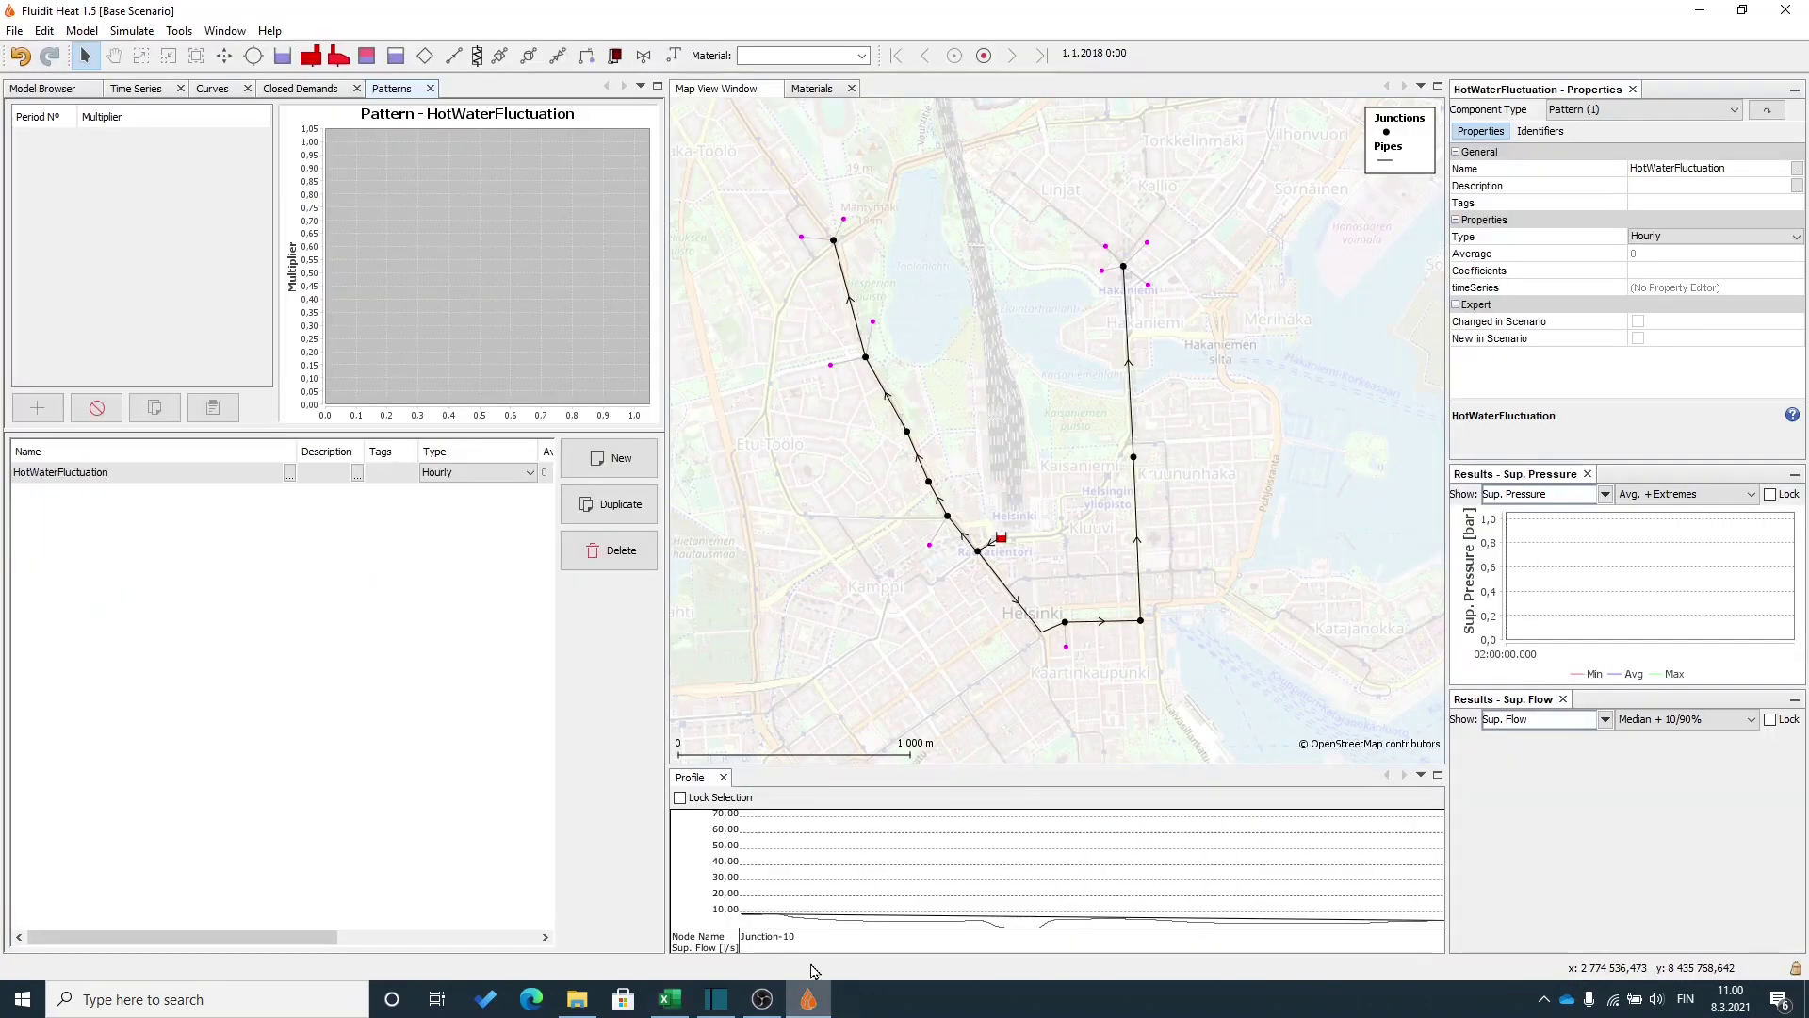
Paste the hourly multipliers (0,774, 0,55, 0,462, …) into HotWaterFluctuation, then box-select the network.
click(215, 411)
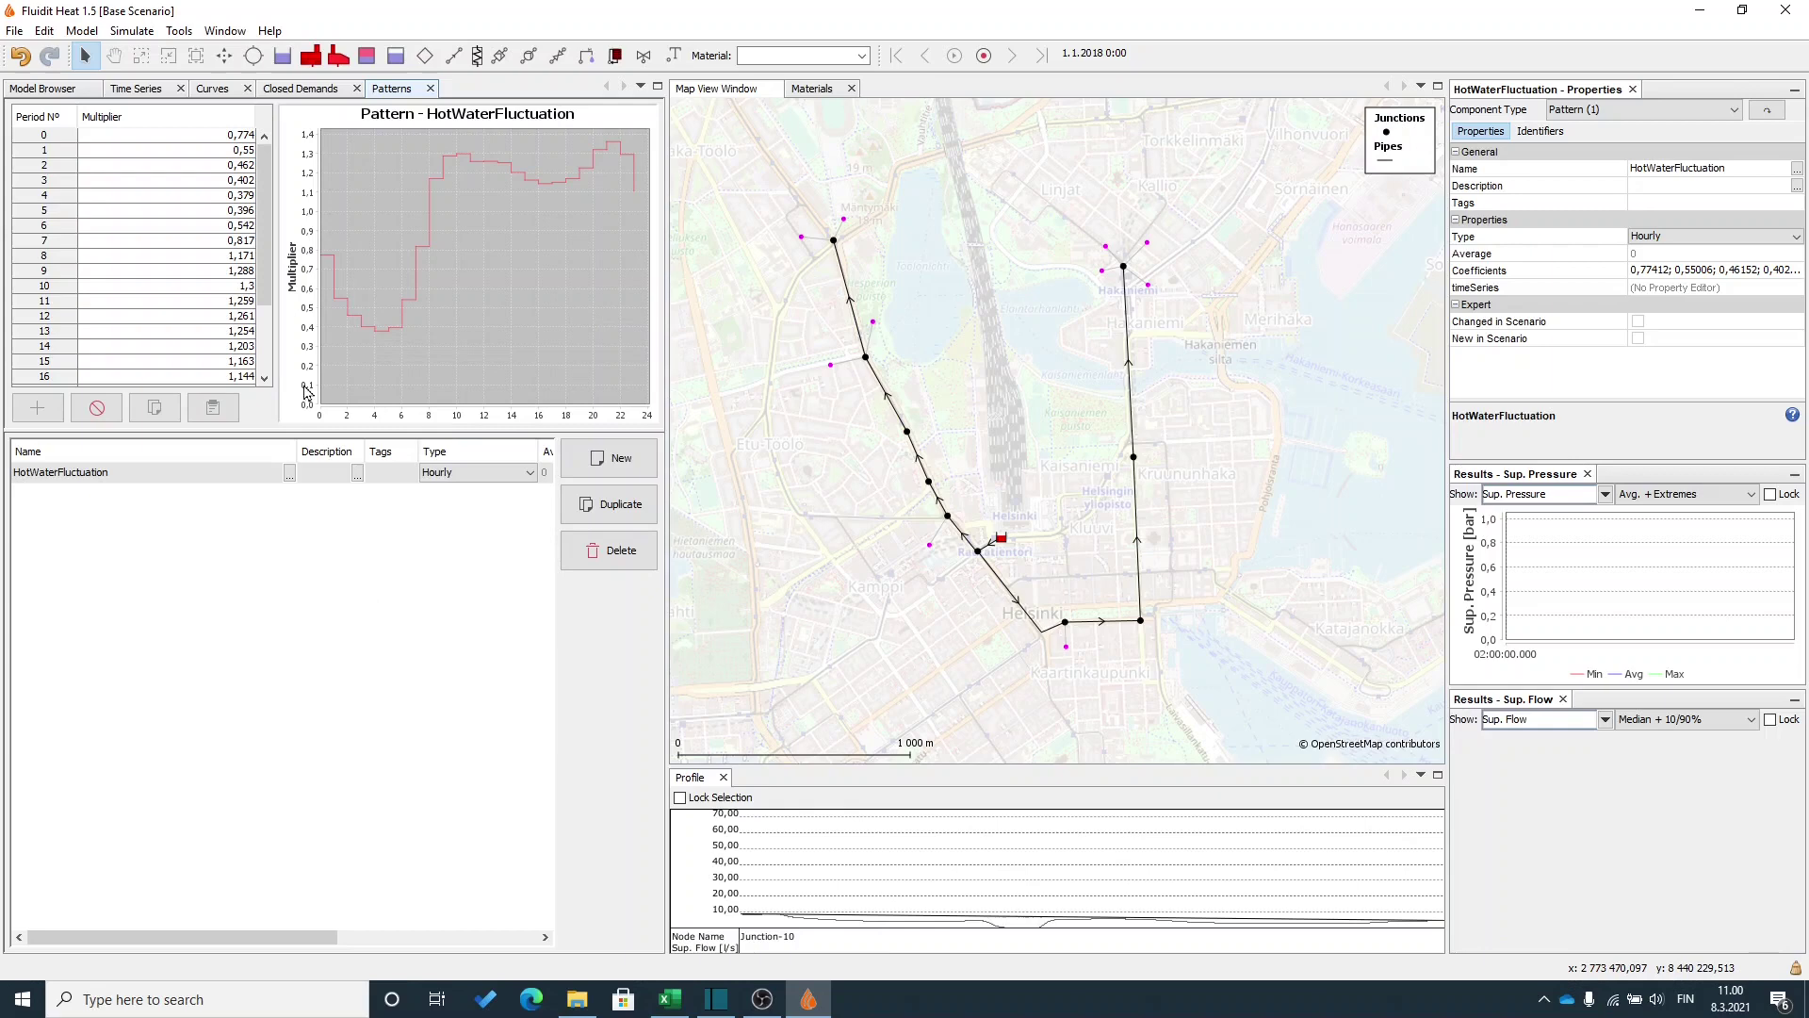
drag(742, 164, 1308, 698)
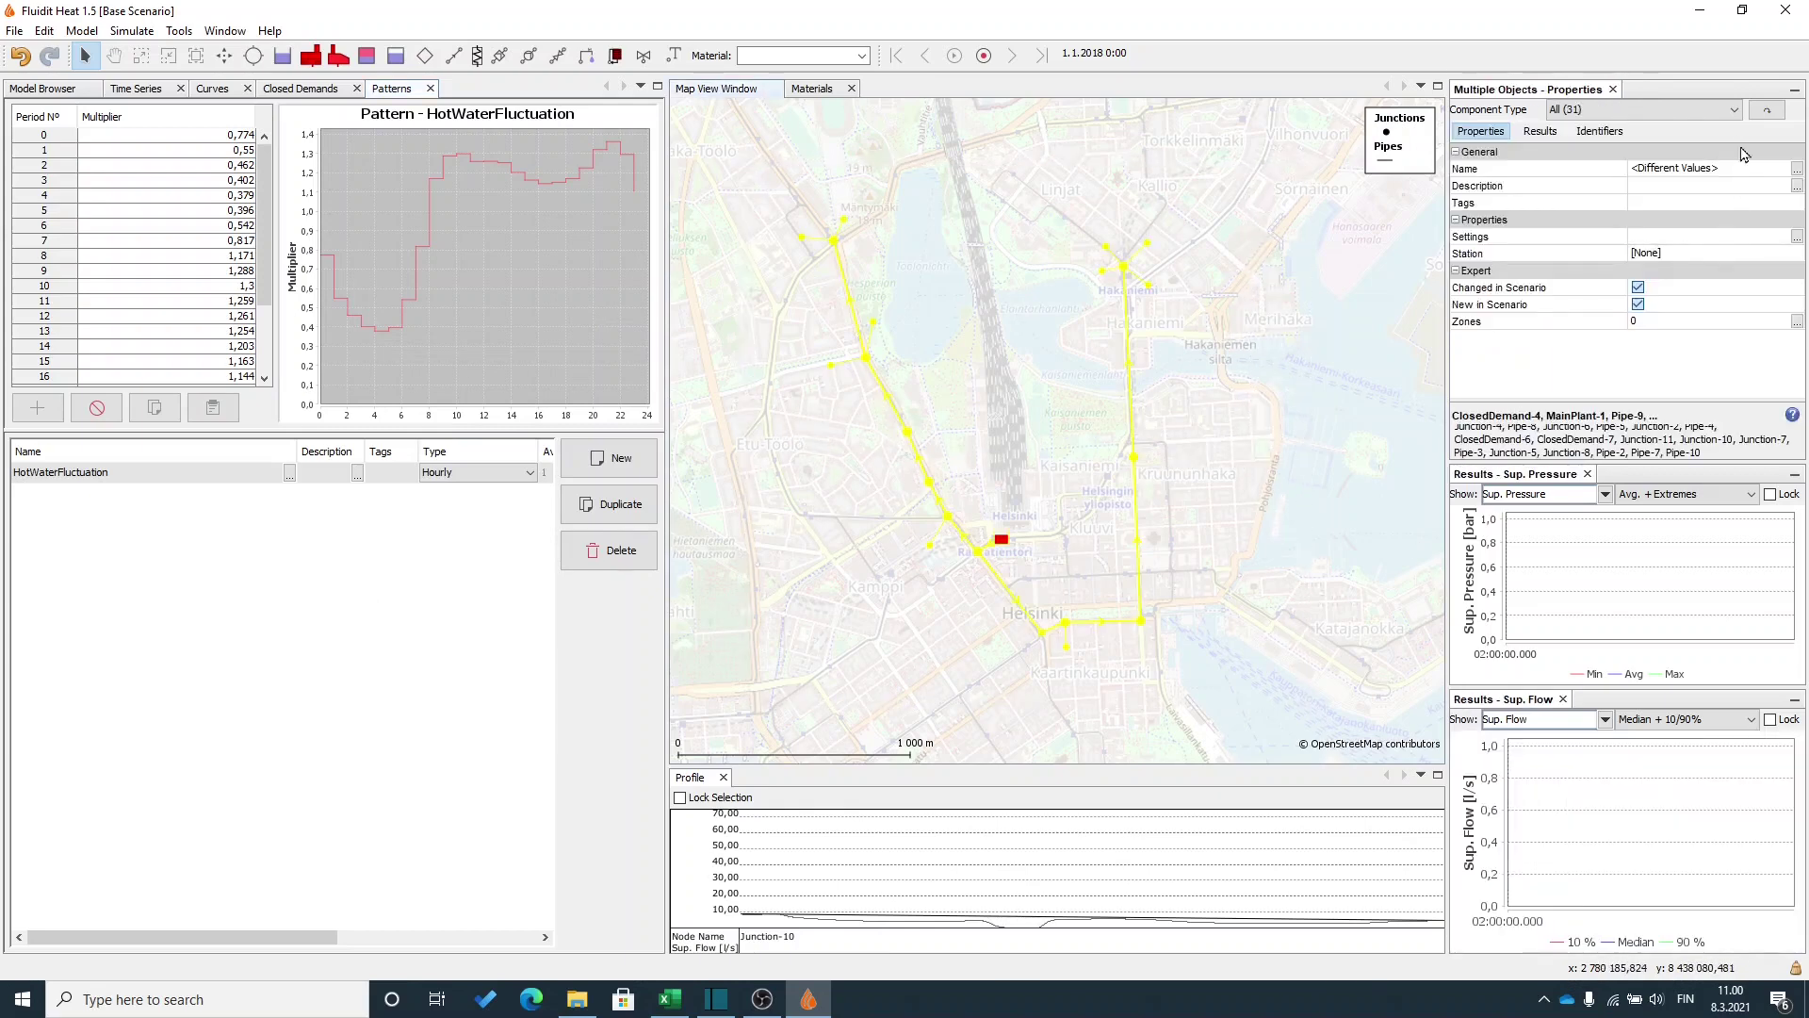
Narrow the selection to the ten closed demands and assign them the HotWaterFluctuation pattern.
click(1737, 110)
click(1593, 144)
scroll(1687, 330, down, 2)
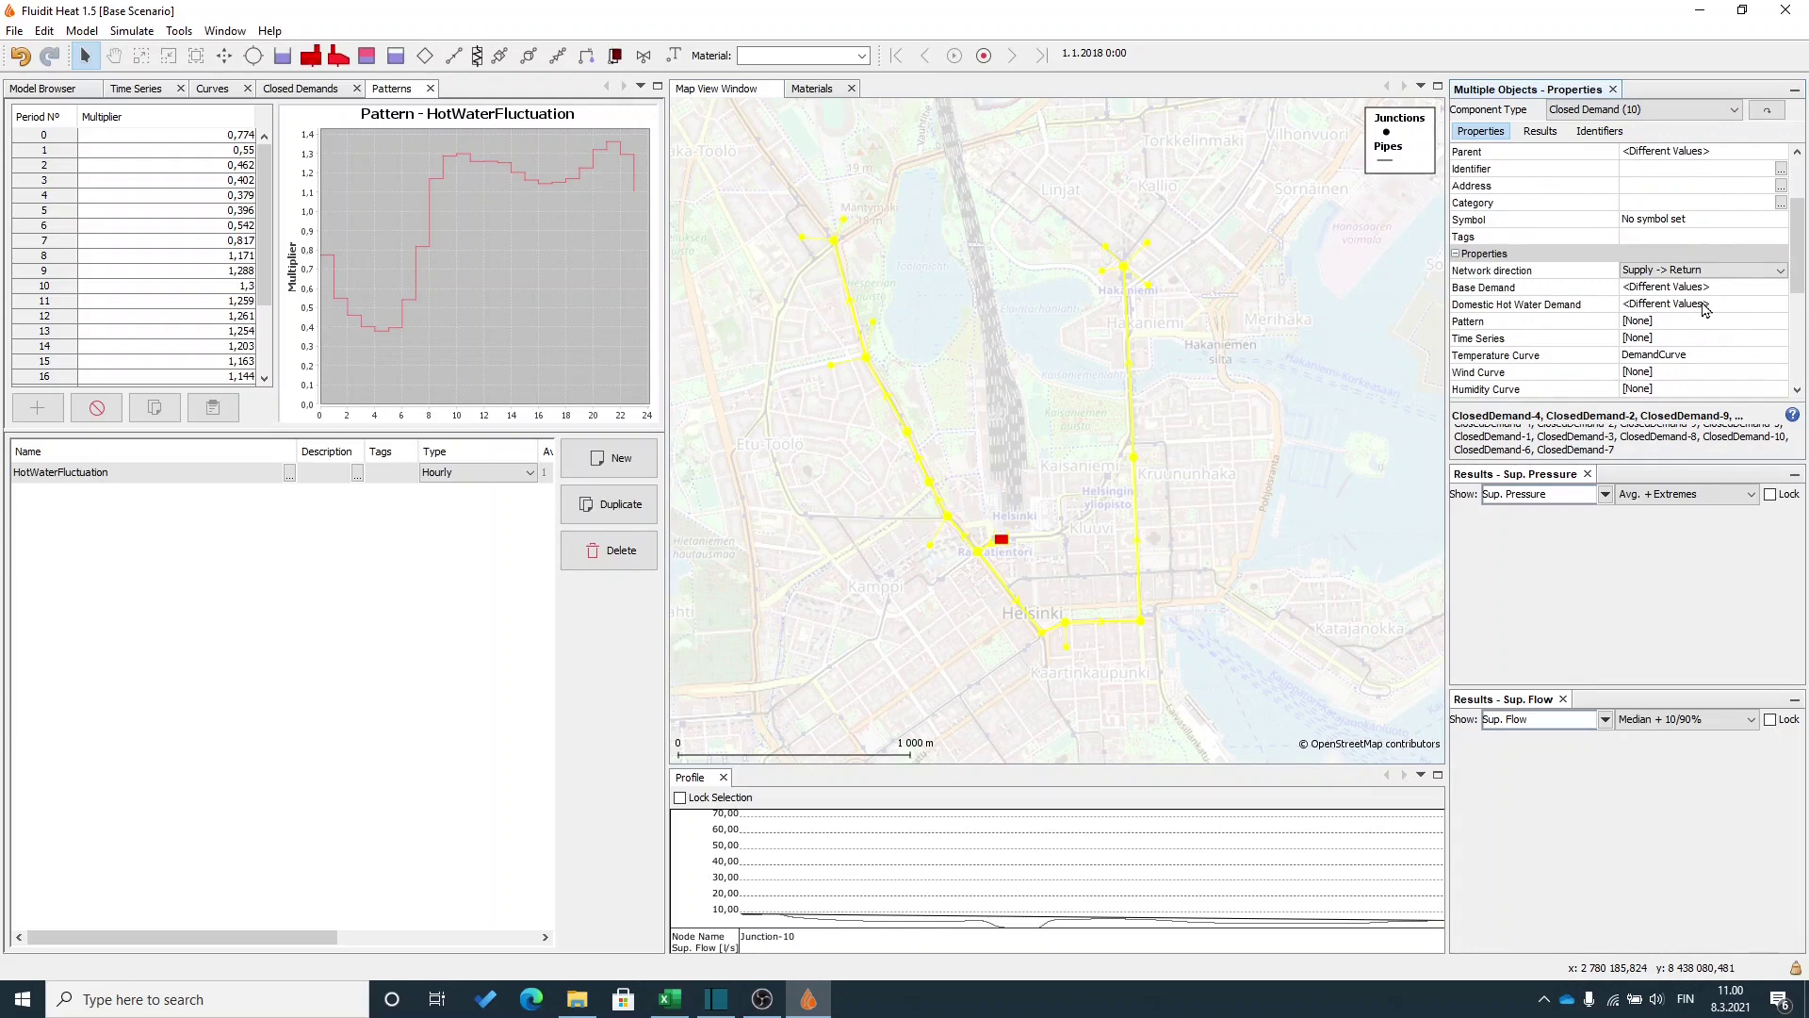
scroll(1723, 356, down, 2)
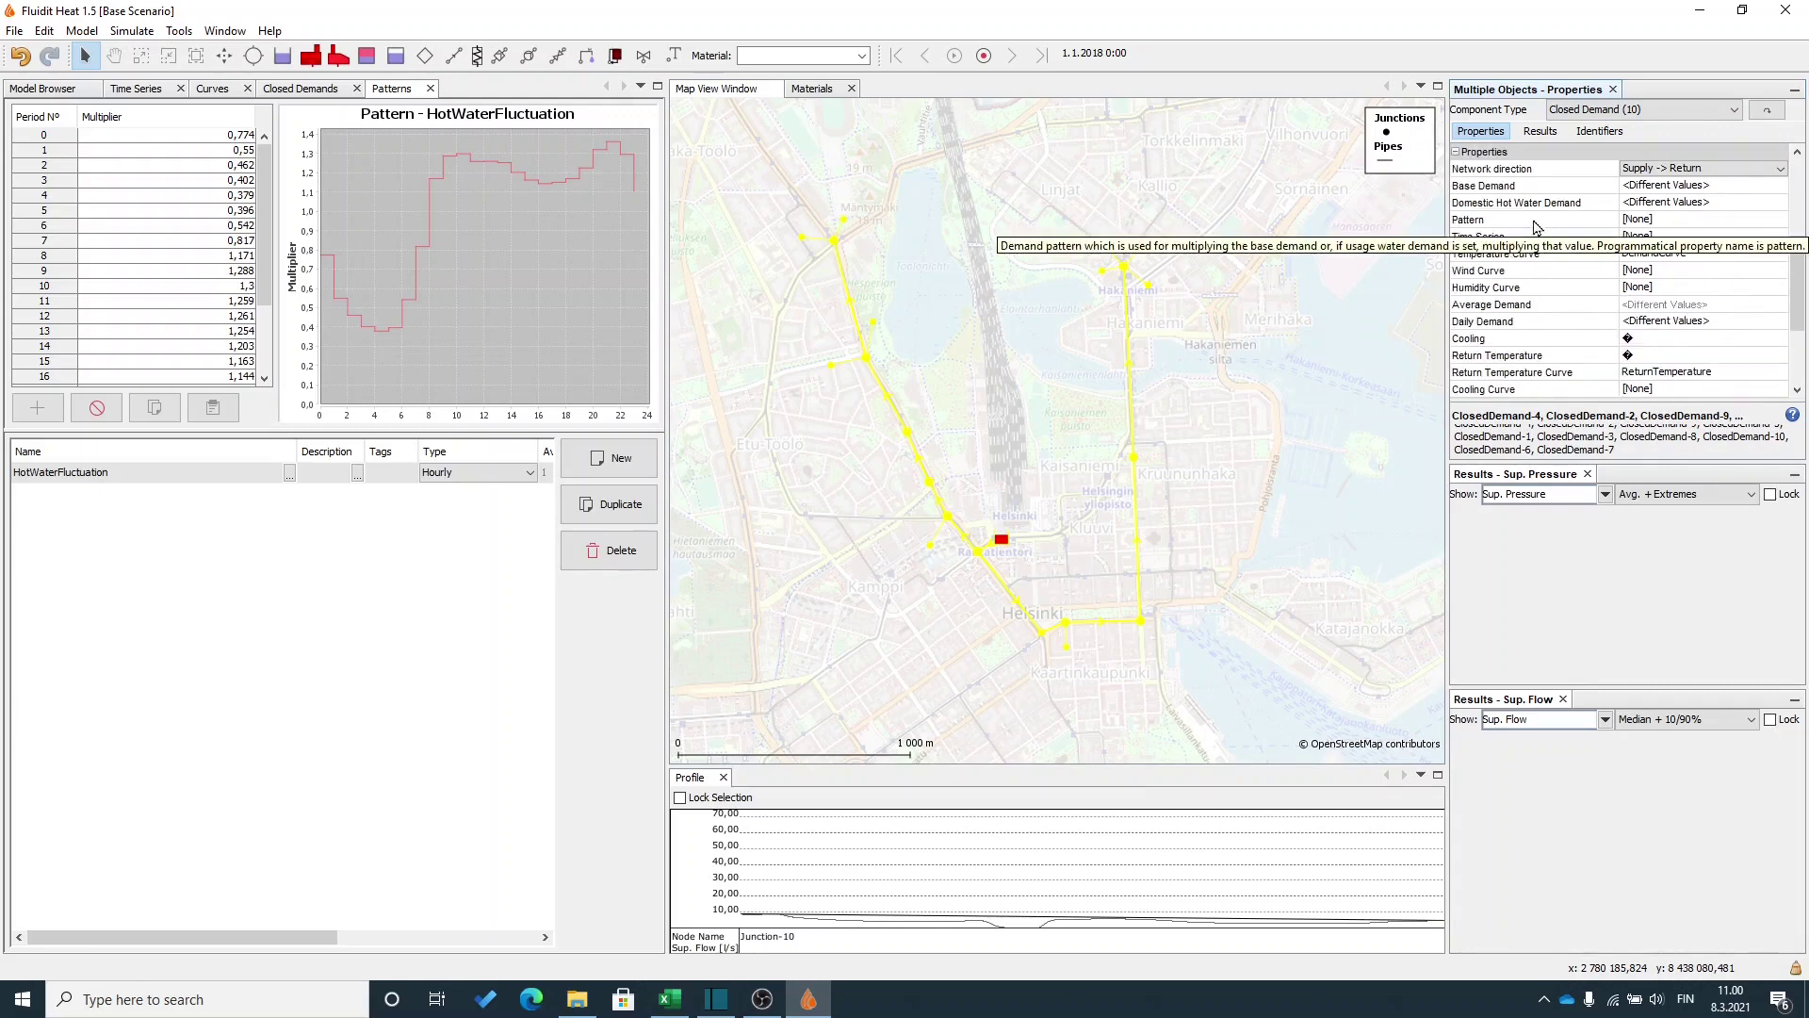
click(1686, 223)
click(1778, 220)
click(1742, 248)
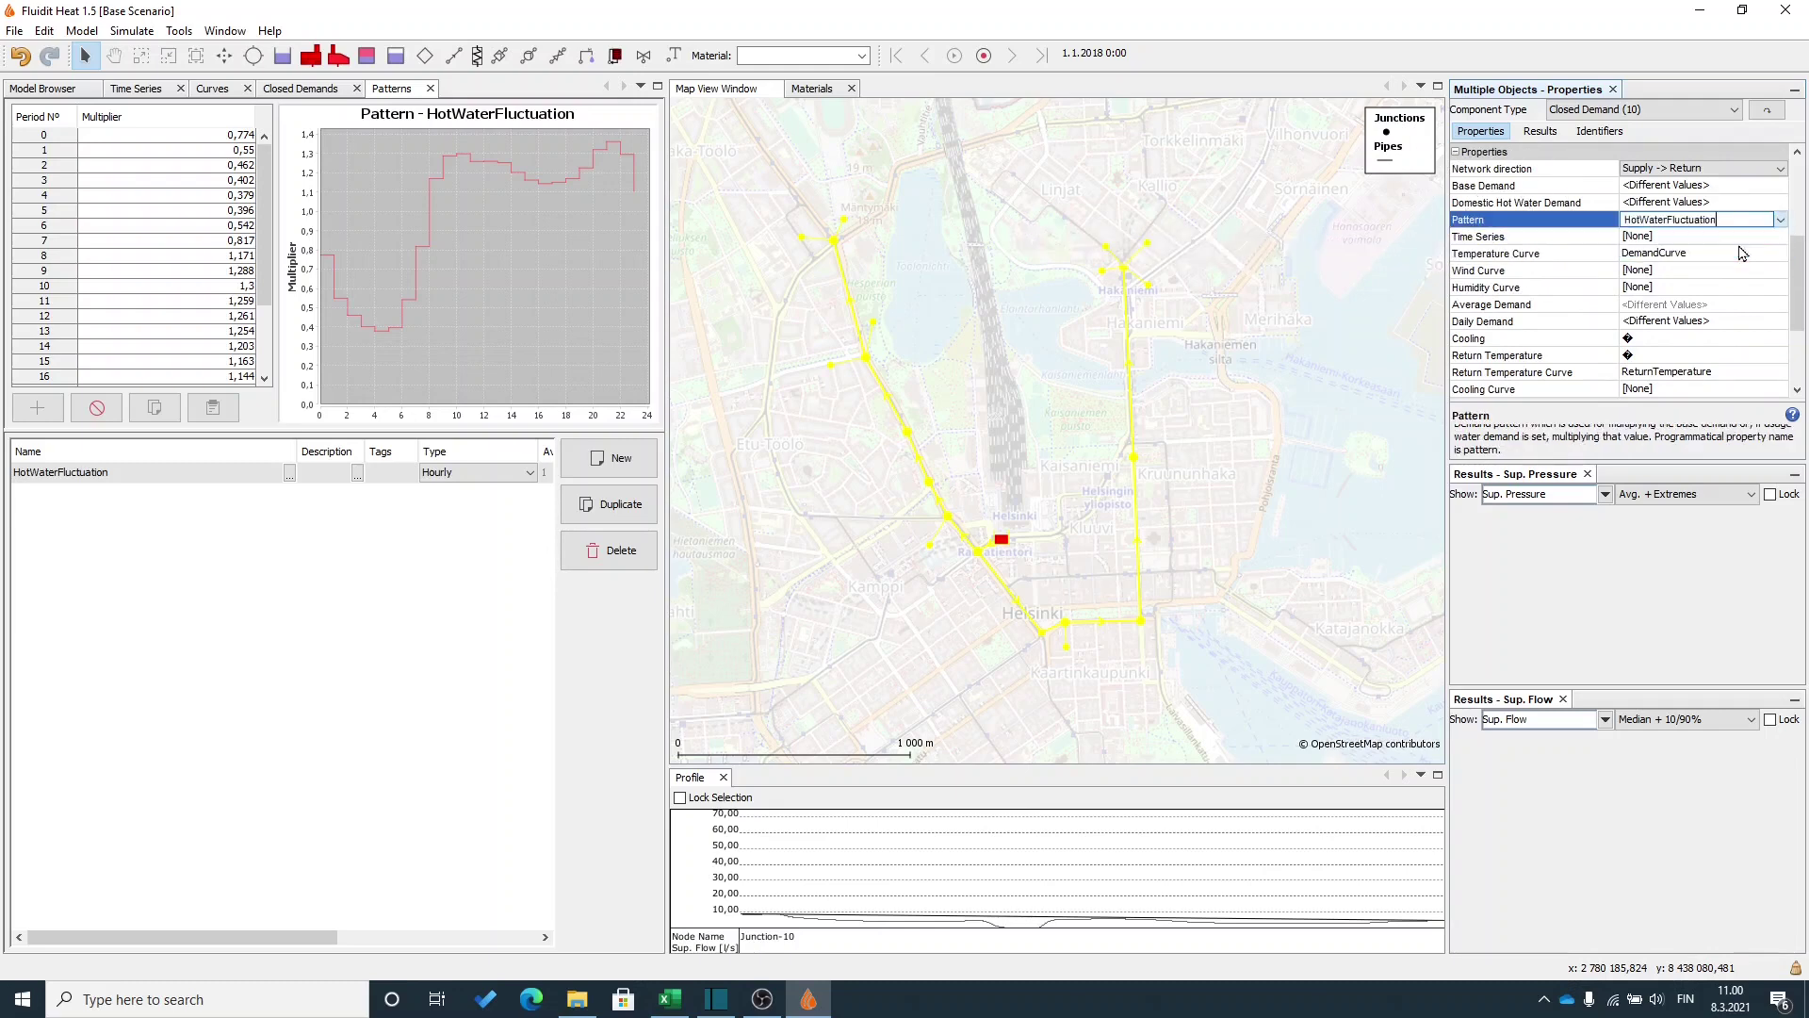
scroll(1682, 271, up, 2)
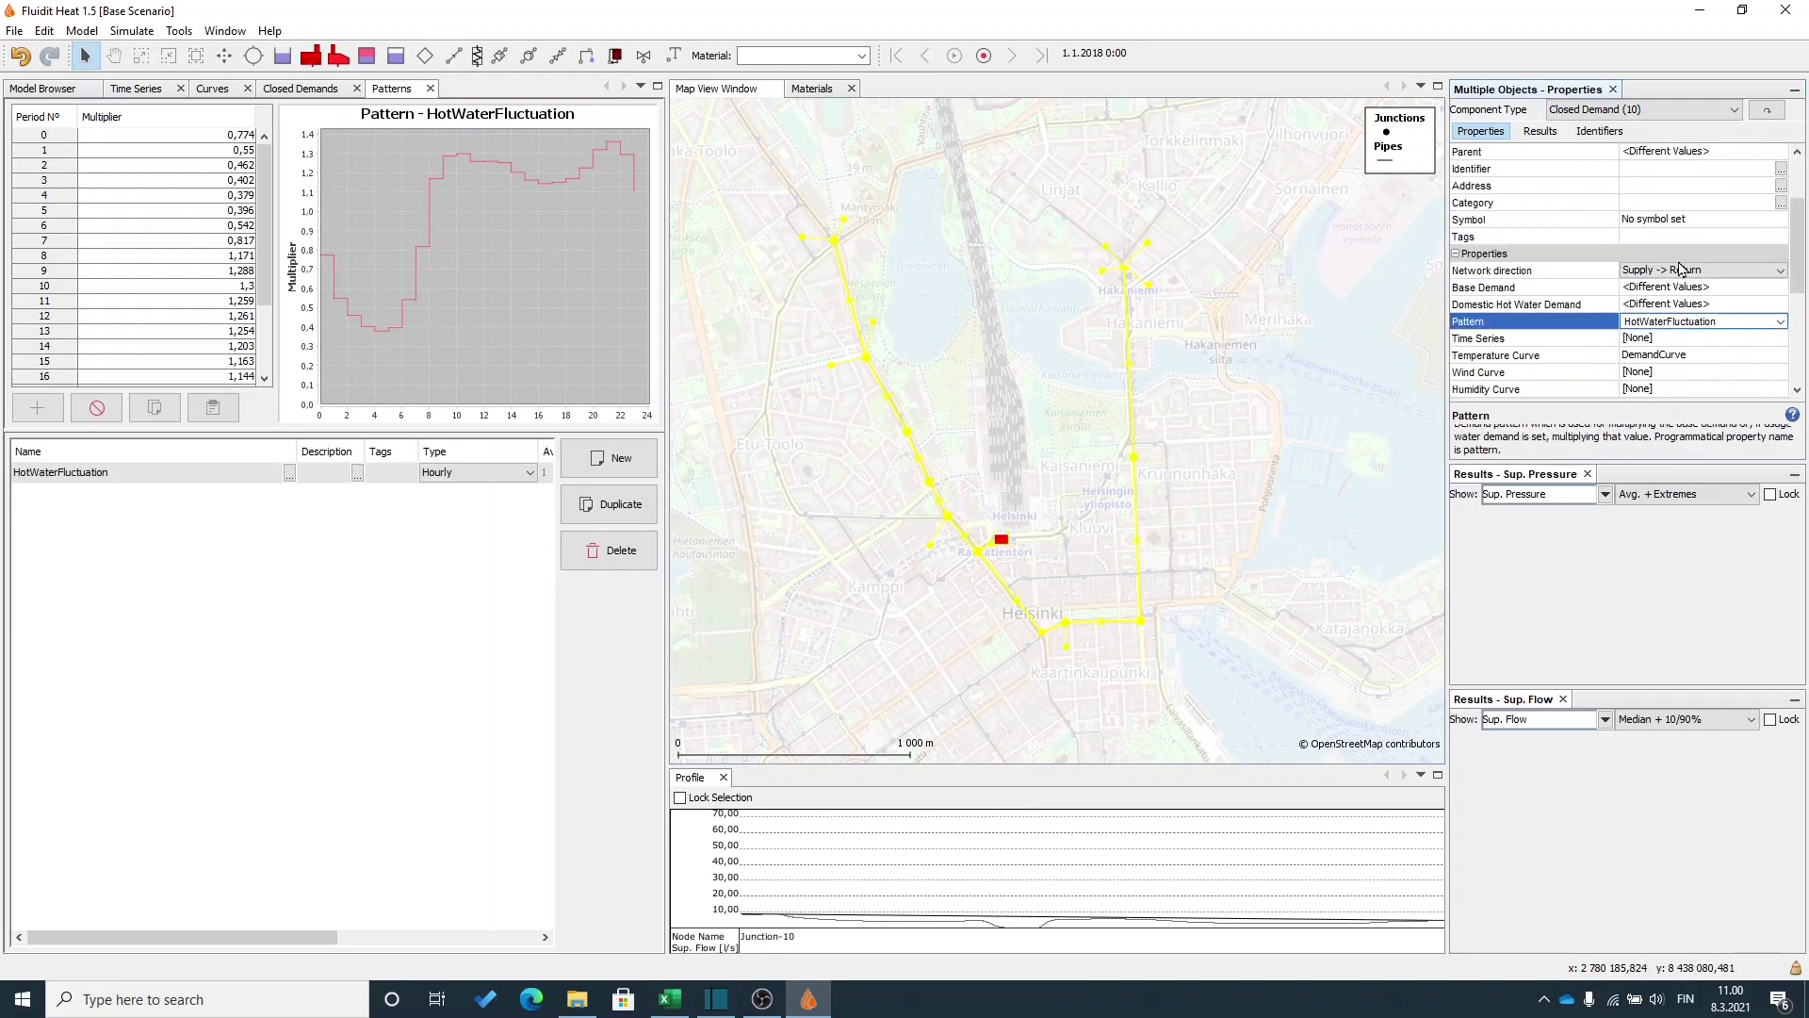
click(1666, 195)
Deselect everything, close the Patterns, Closed Demands and Curves editors, and recentre the map.
click(1235, 437)
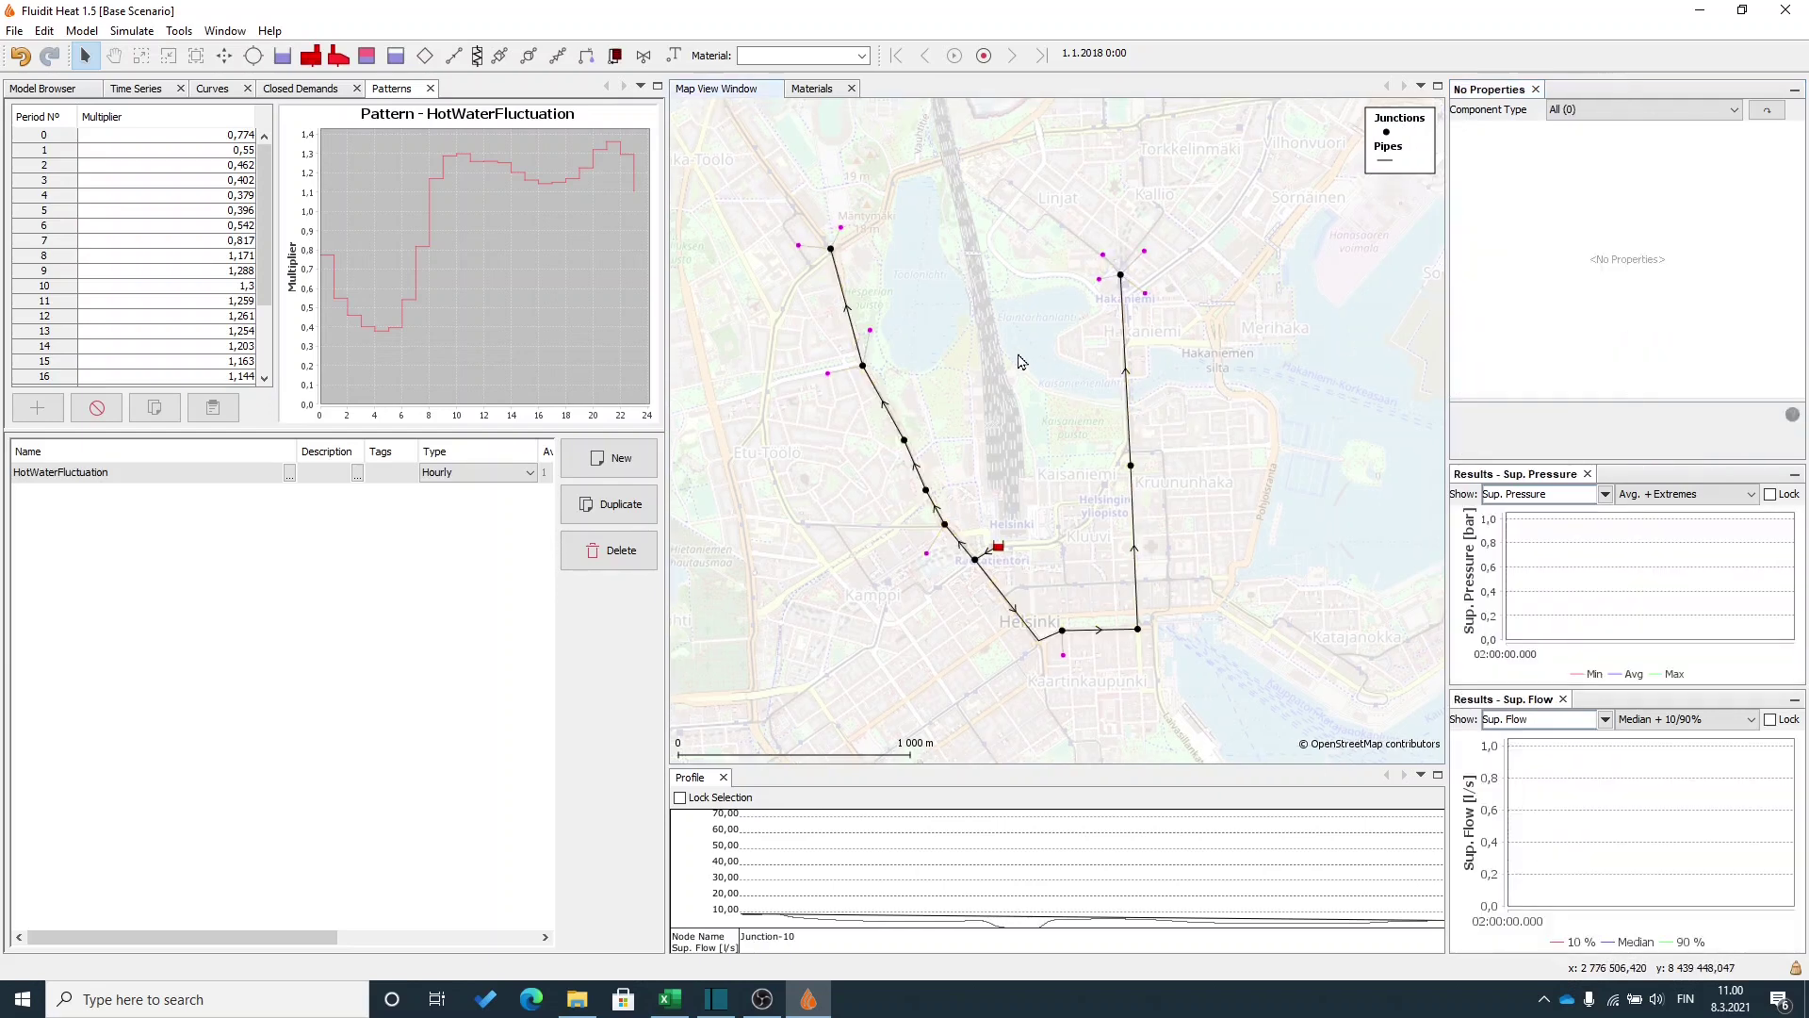
drag(943, 340, 953, 389)
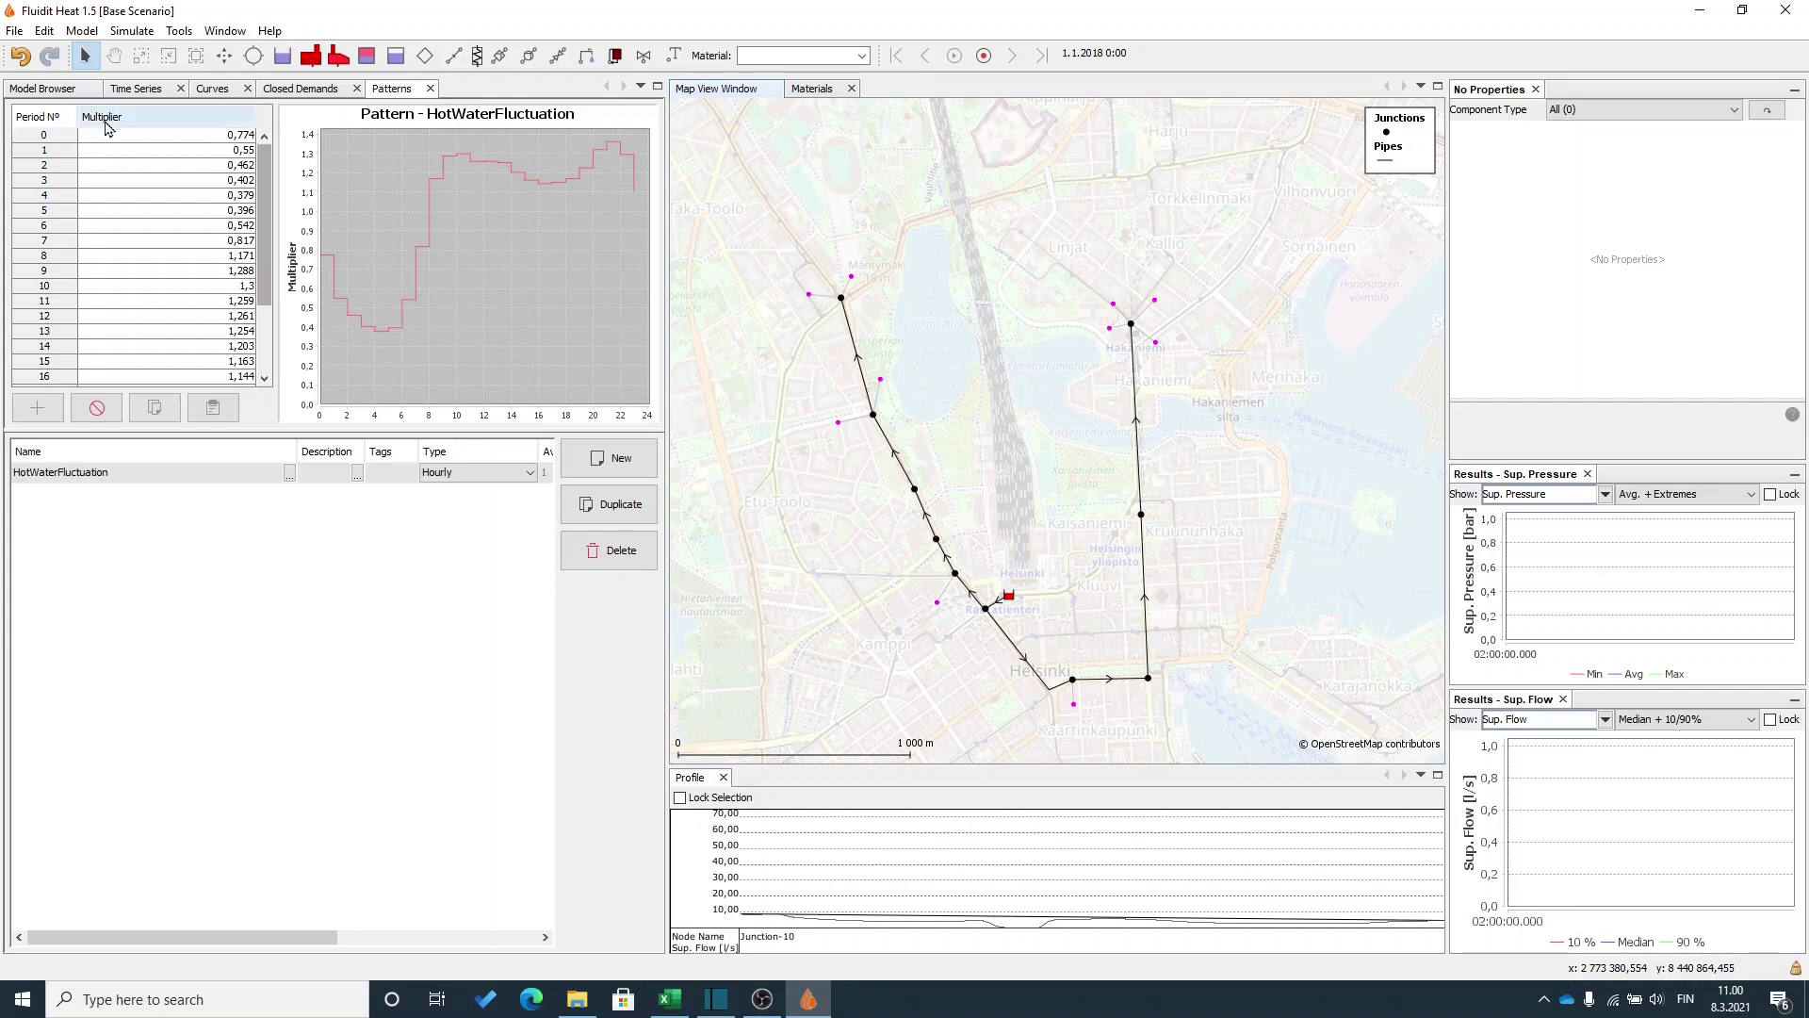
click(430, 88)
click(356, 87)
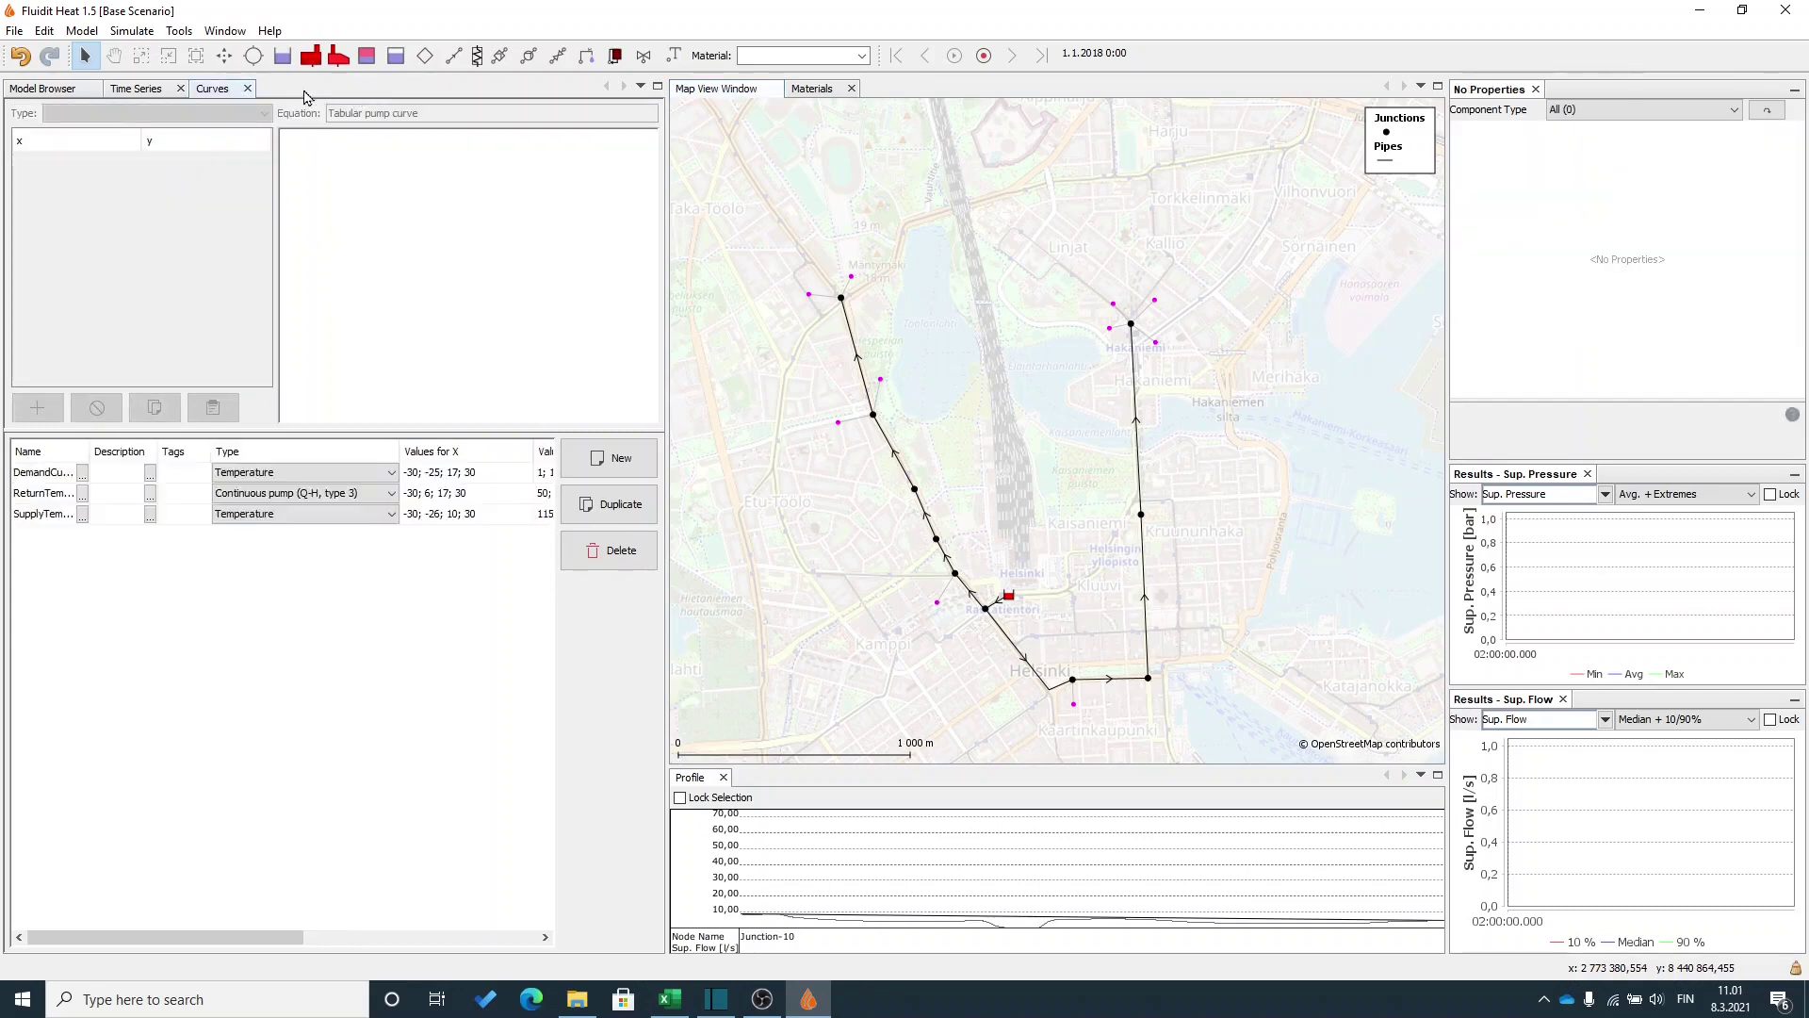
click(247, 88)
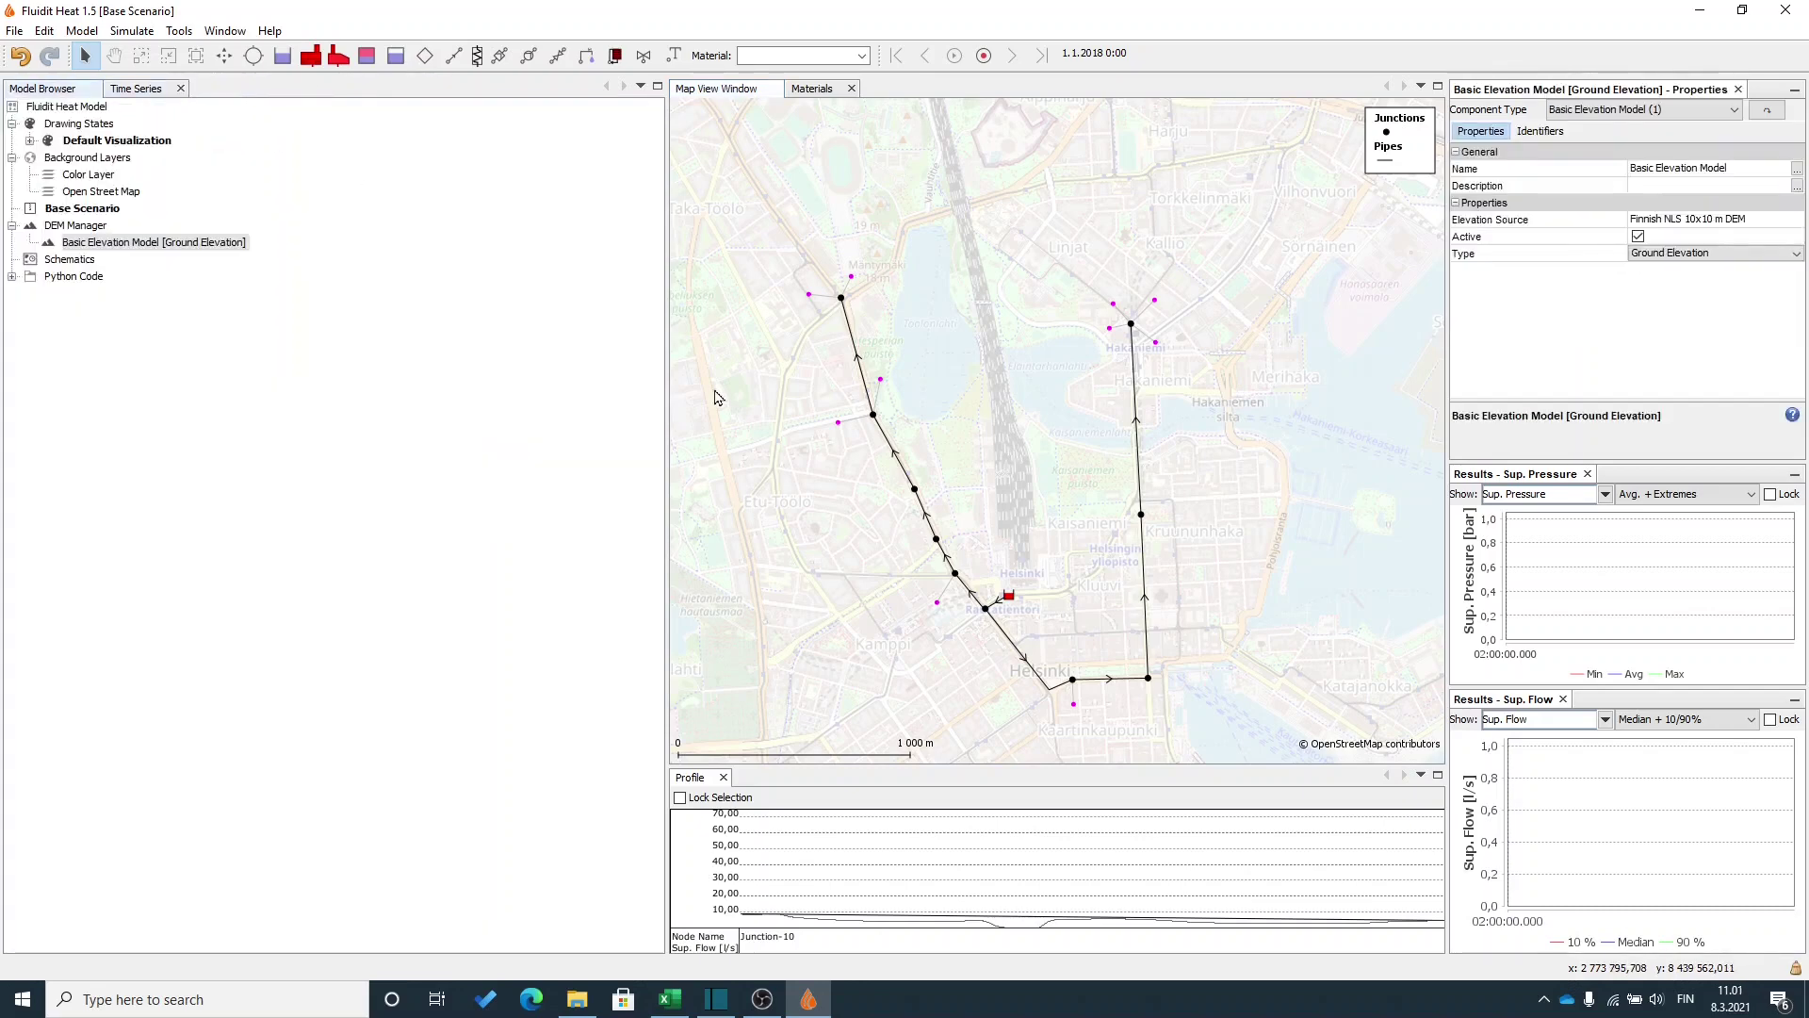
drag(1078, 476, 1175, 371)
drag(1371, 399, 1334, 428)
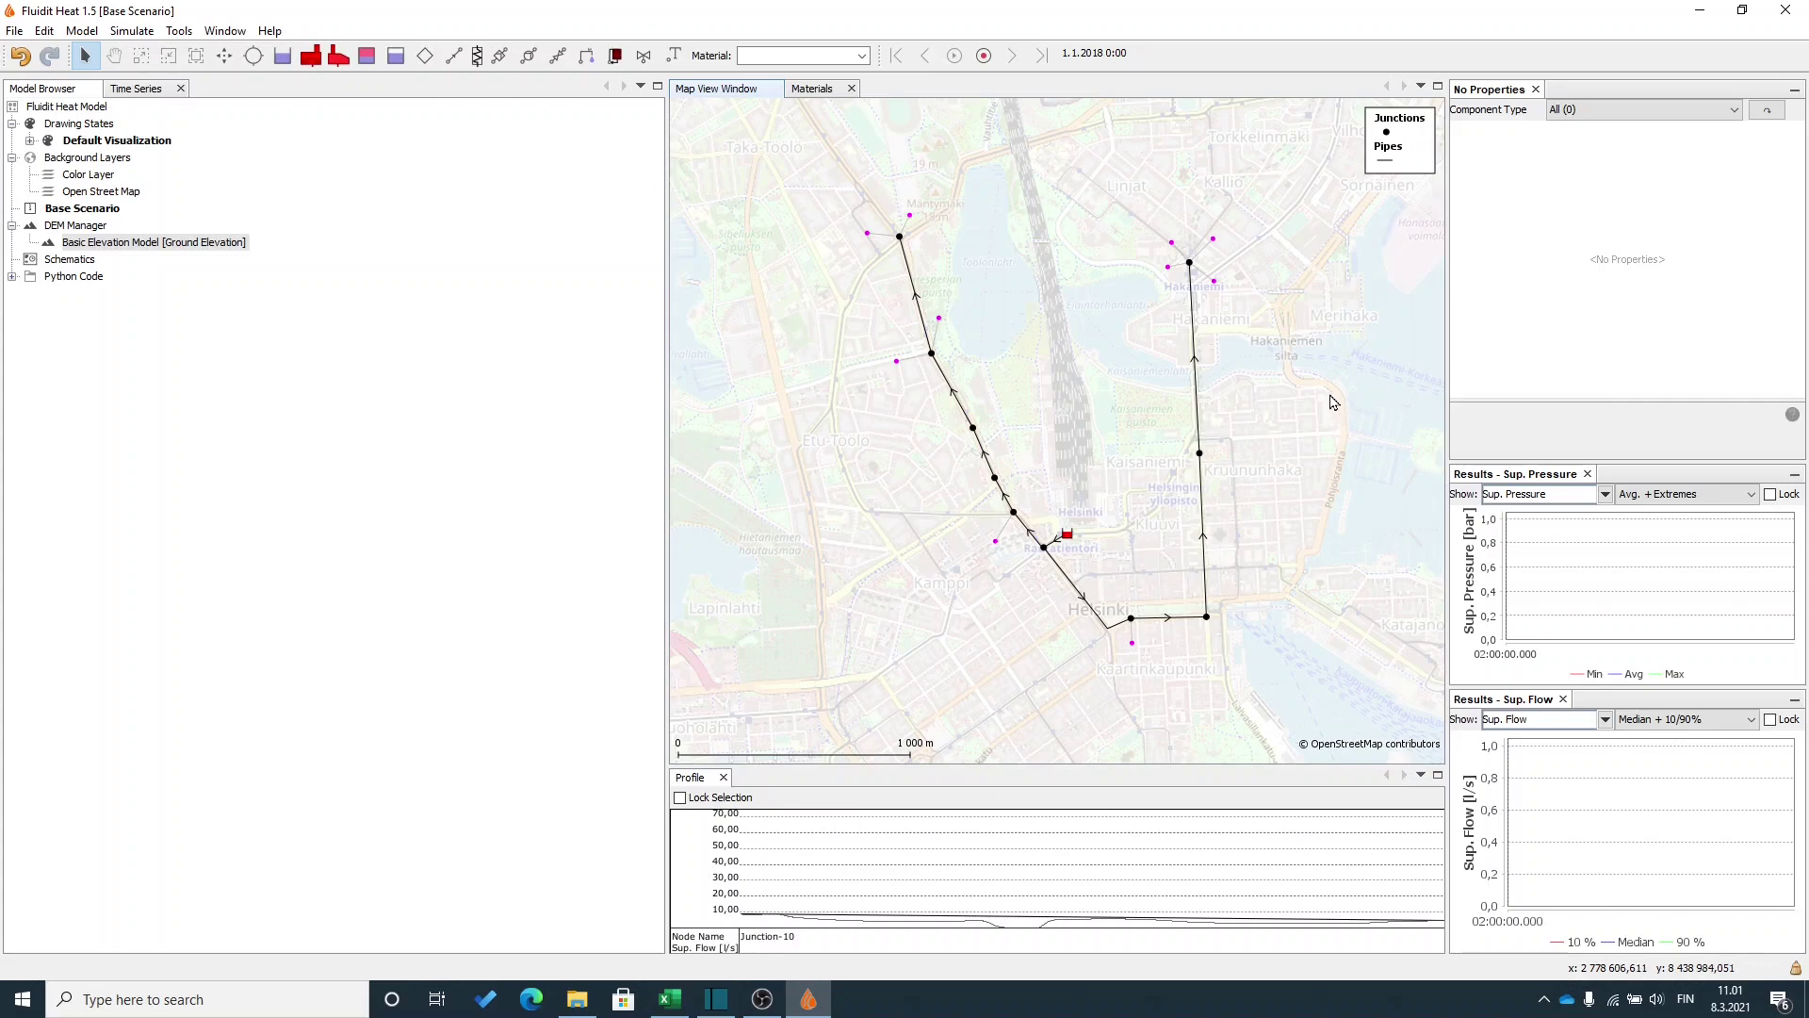
Save the model as DemoModel, bringing up the 1-warning prompt for Base Scenario.
key(ctrl+s)
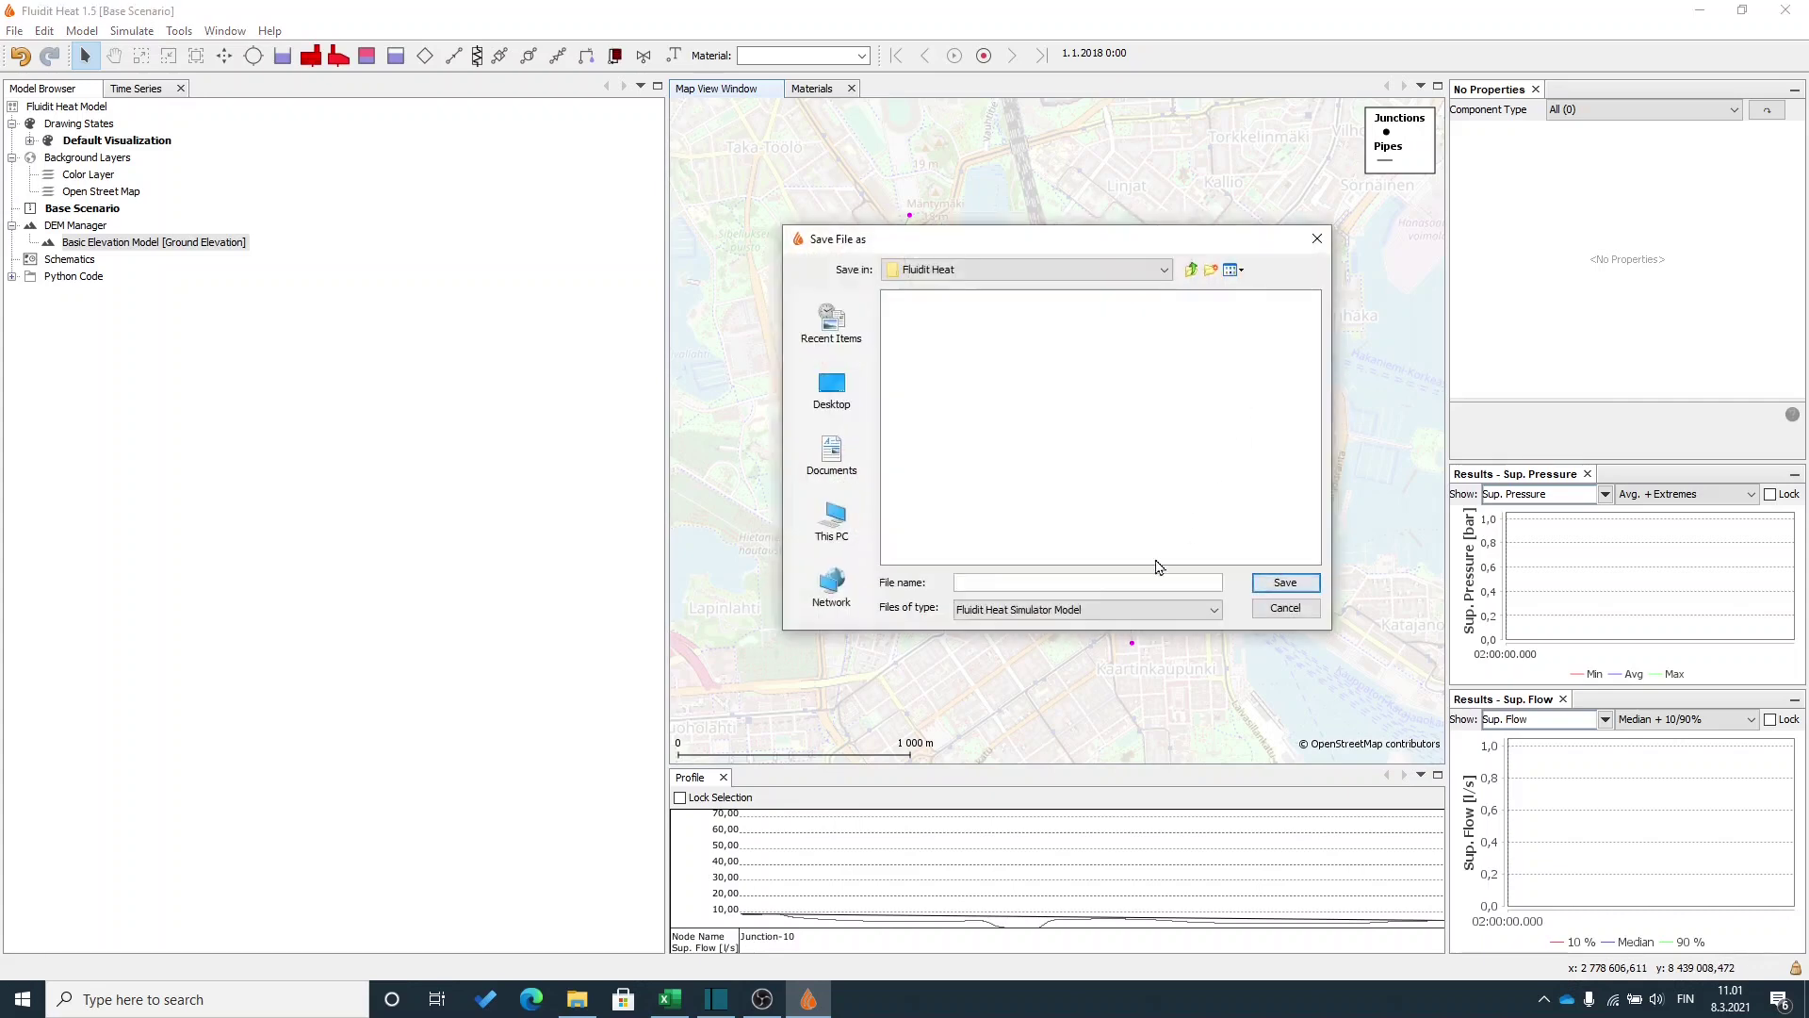
text(Demo)
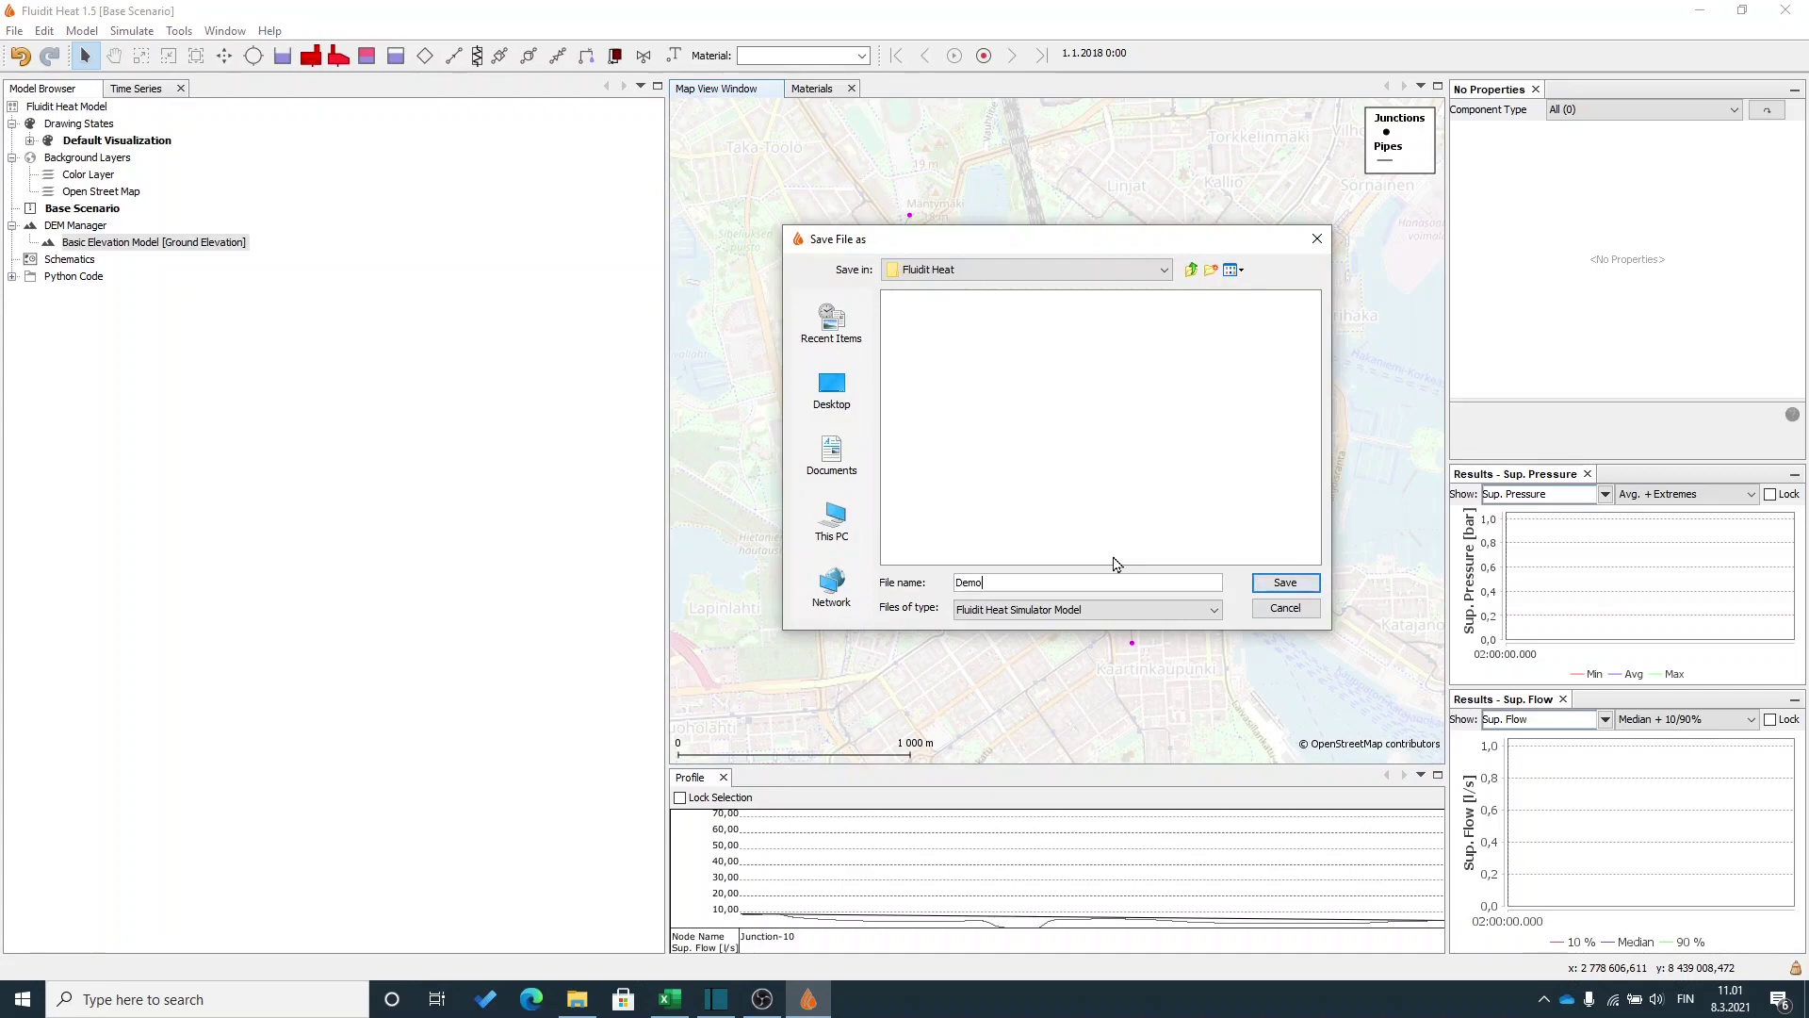
text(Model)
key(Return)
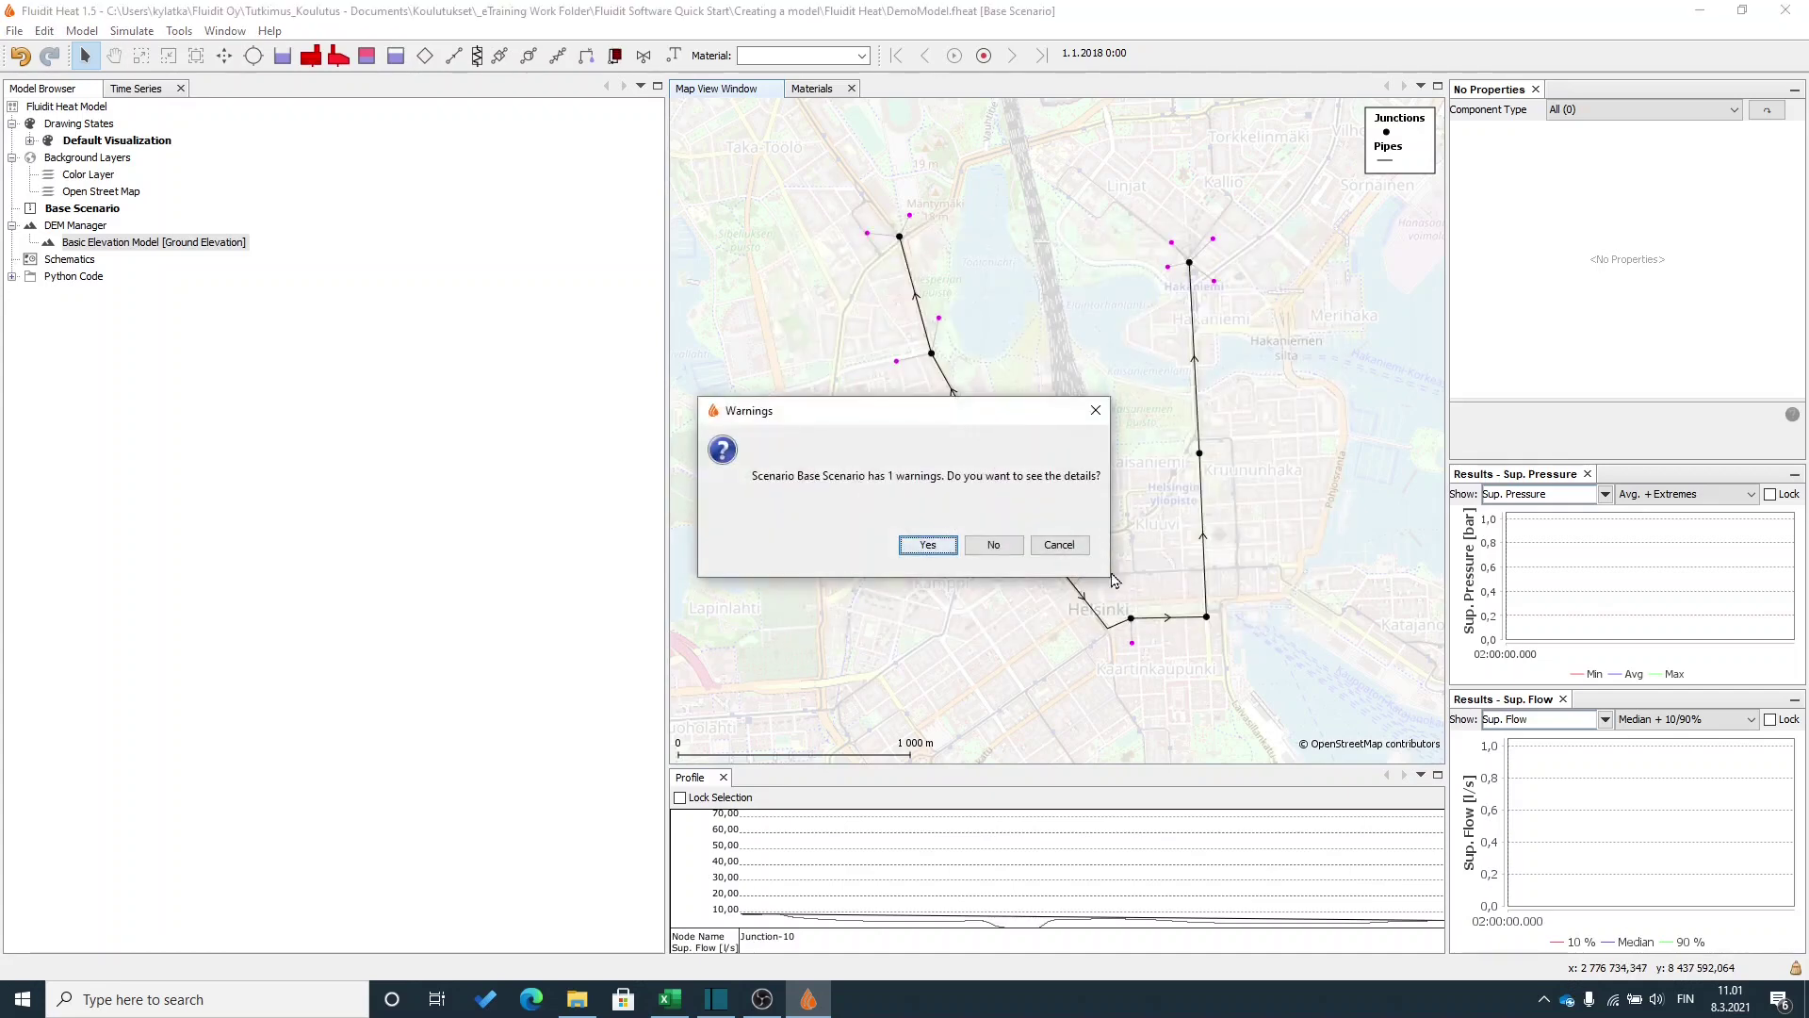
Trace the pressure-difference-control warning to MainPlant-1 on the map, then close Validation Results.
click(926, 544)
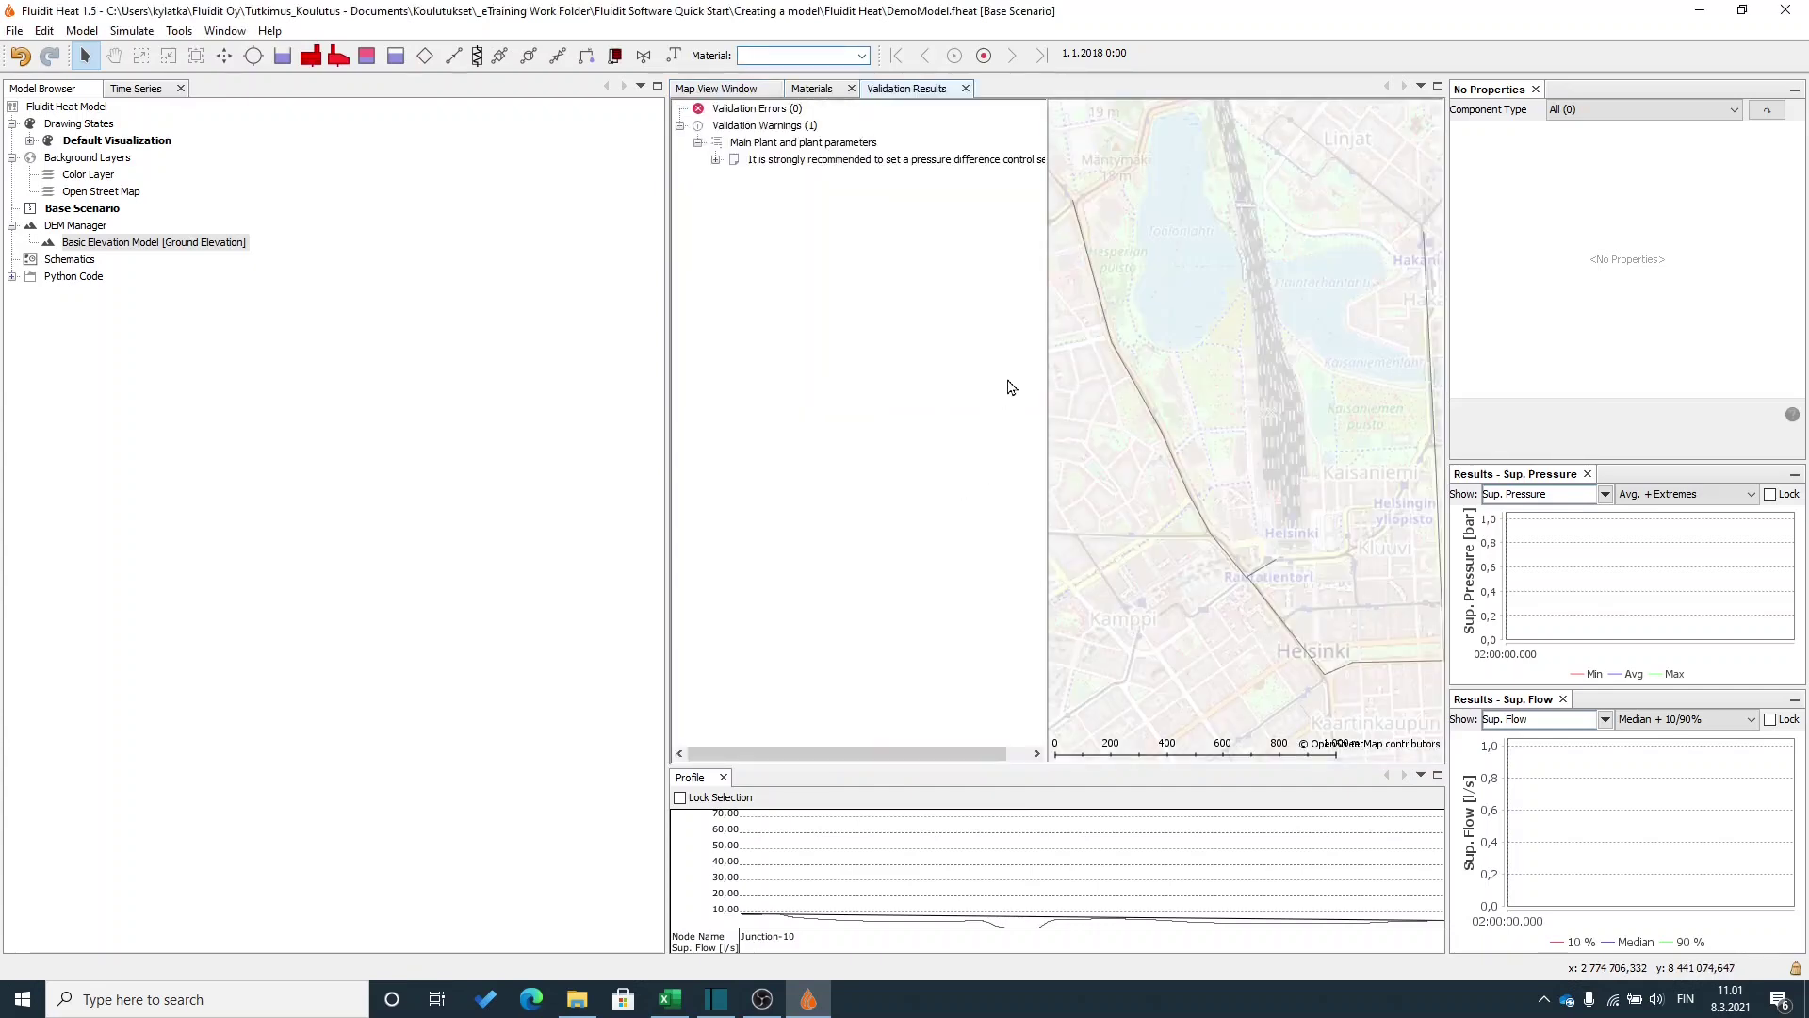
click(919, 160)
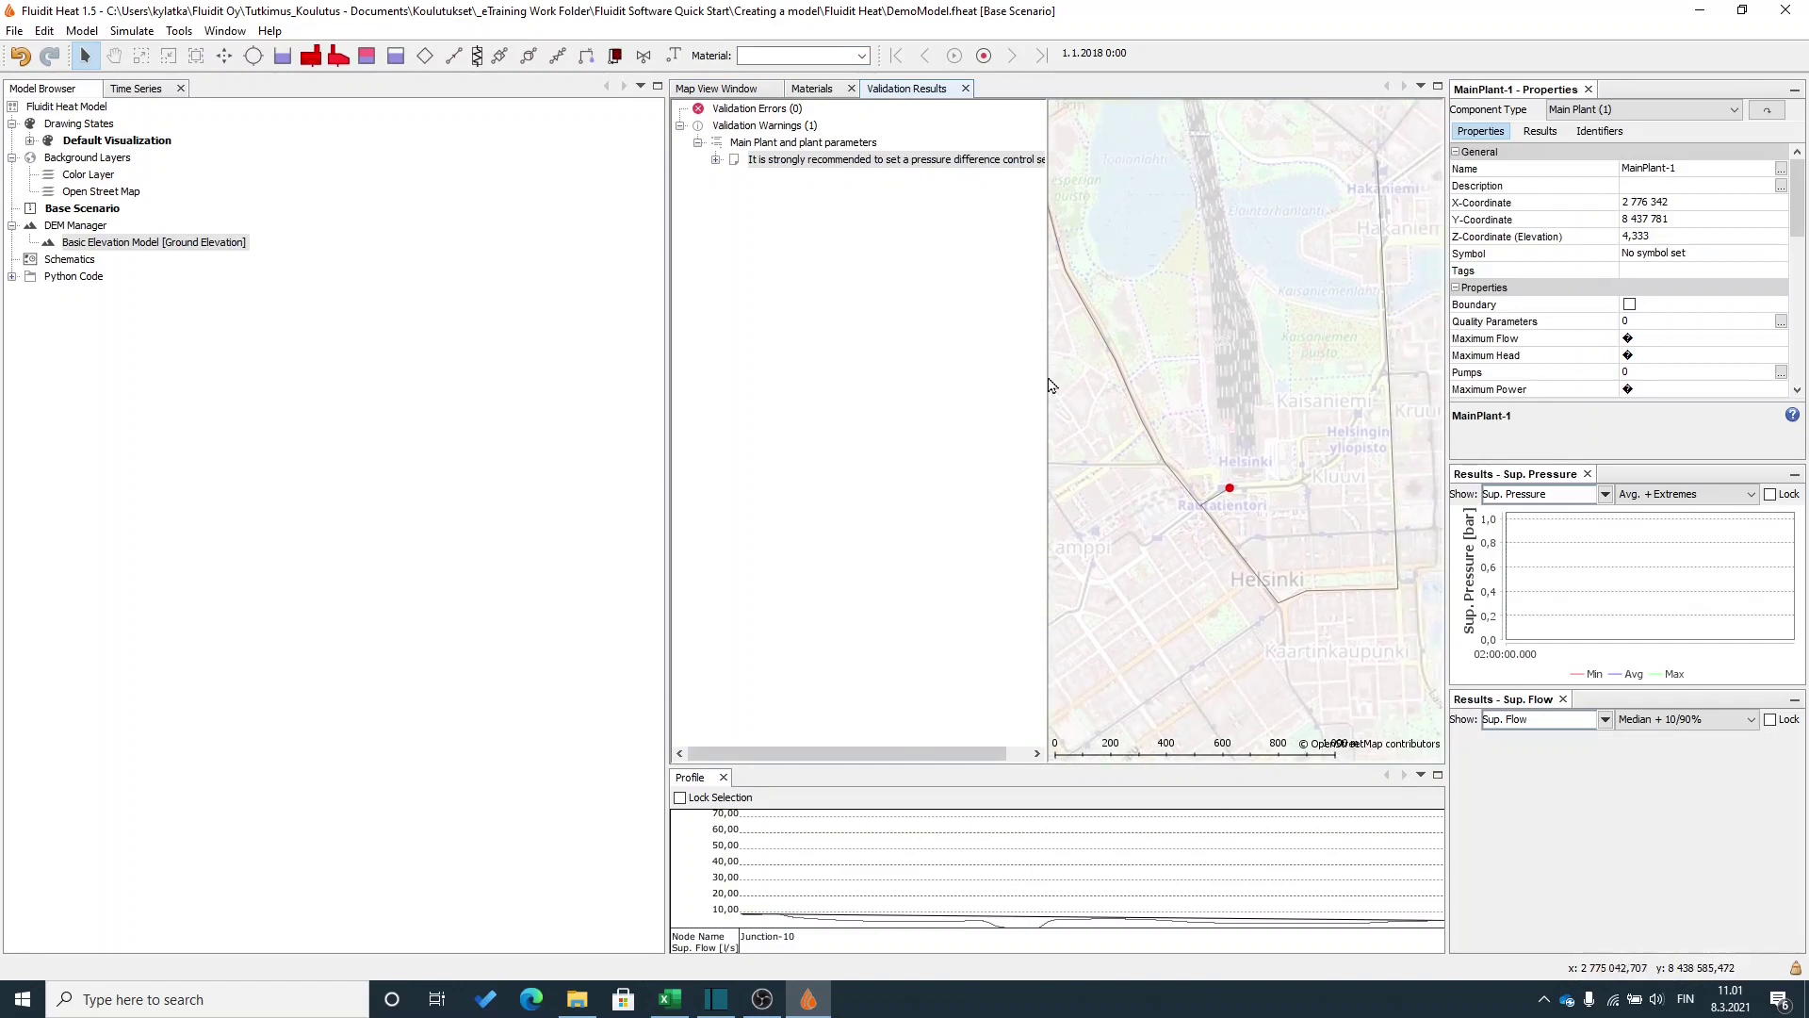
drag(1244, 290, 1293, 344)
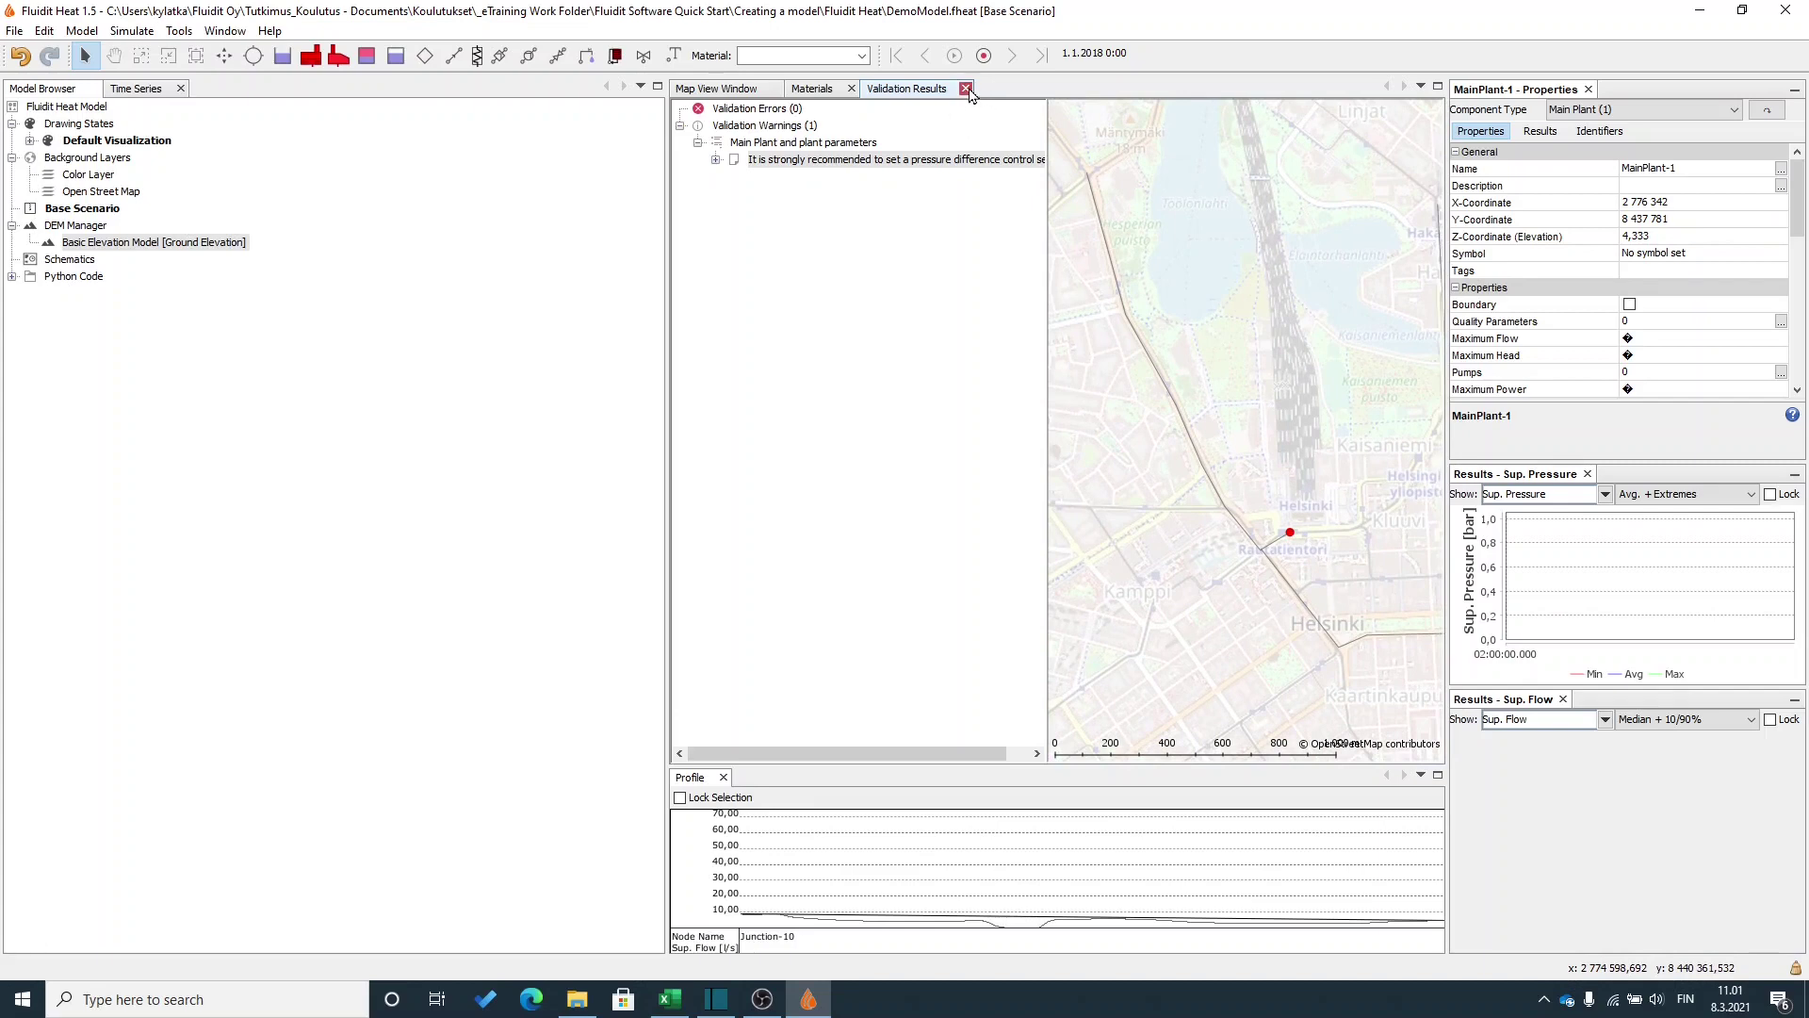
click(966, 88)
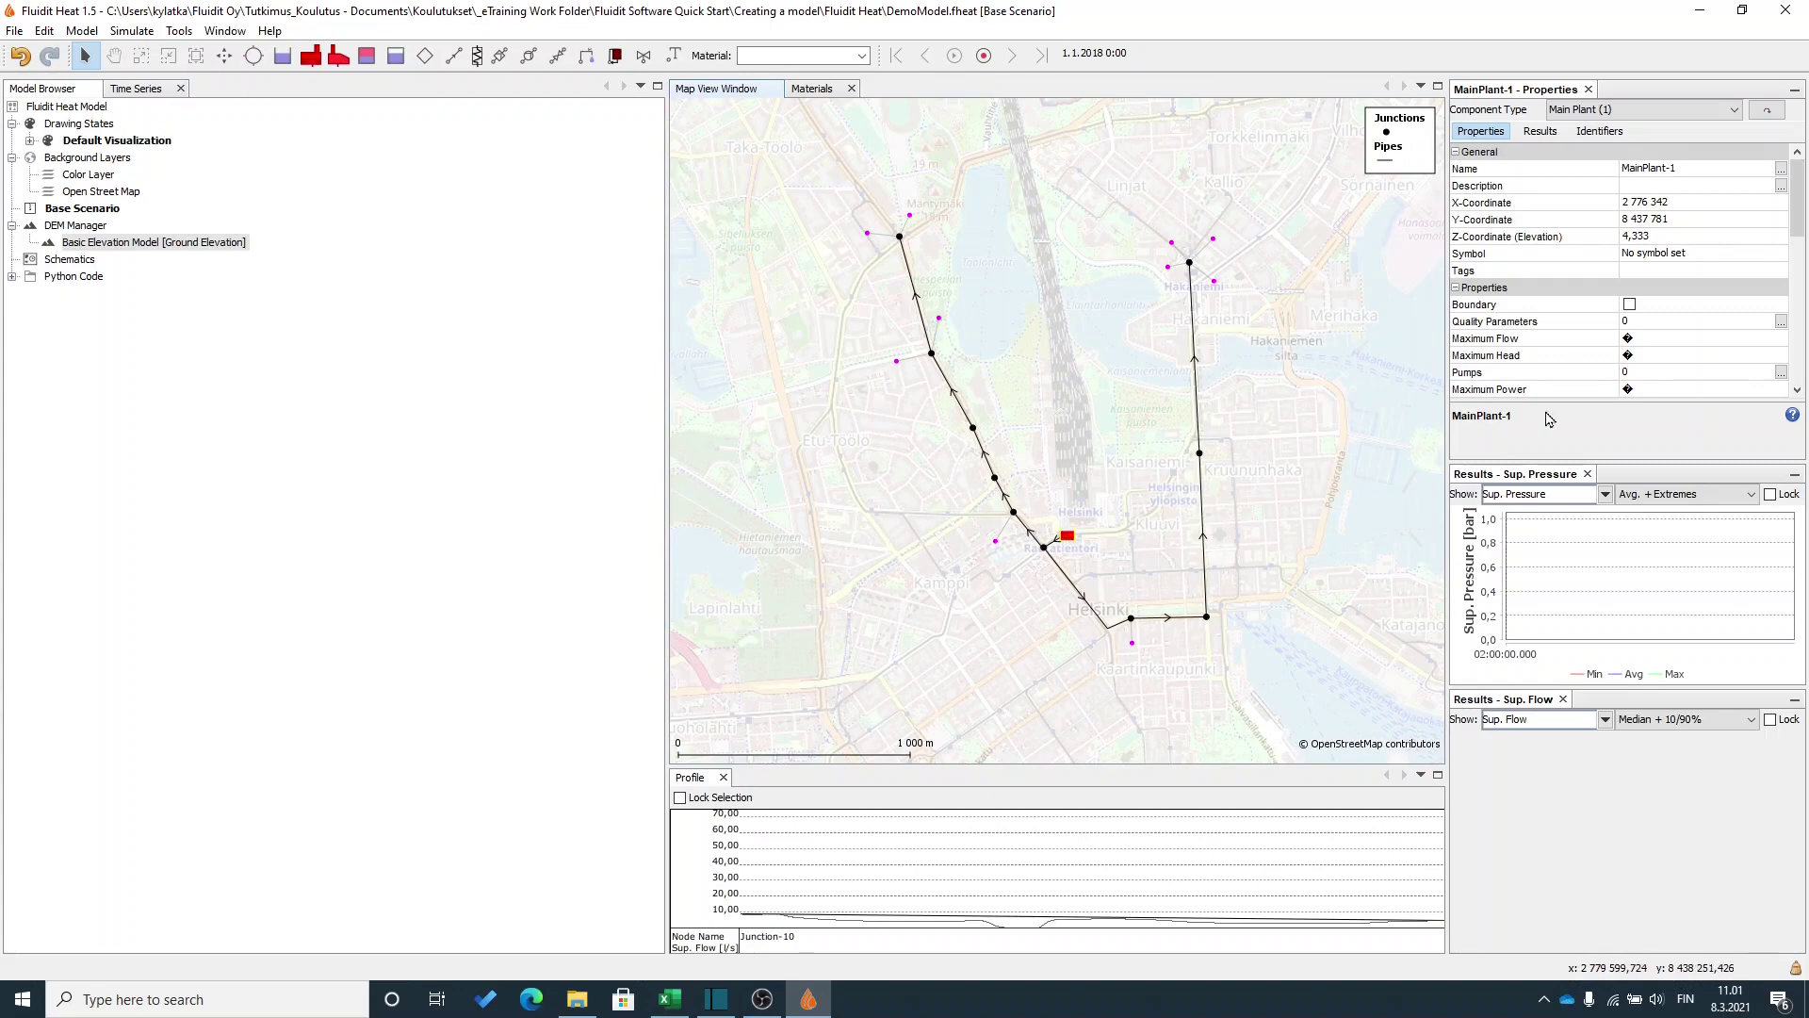
Keep Fixed Return static head control and set MainPlant-1's Pressure Difference Setting to 30.
scroll(1708, 311, down, 3)
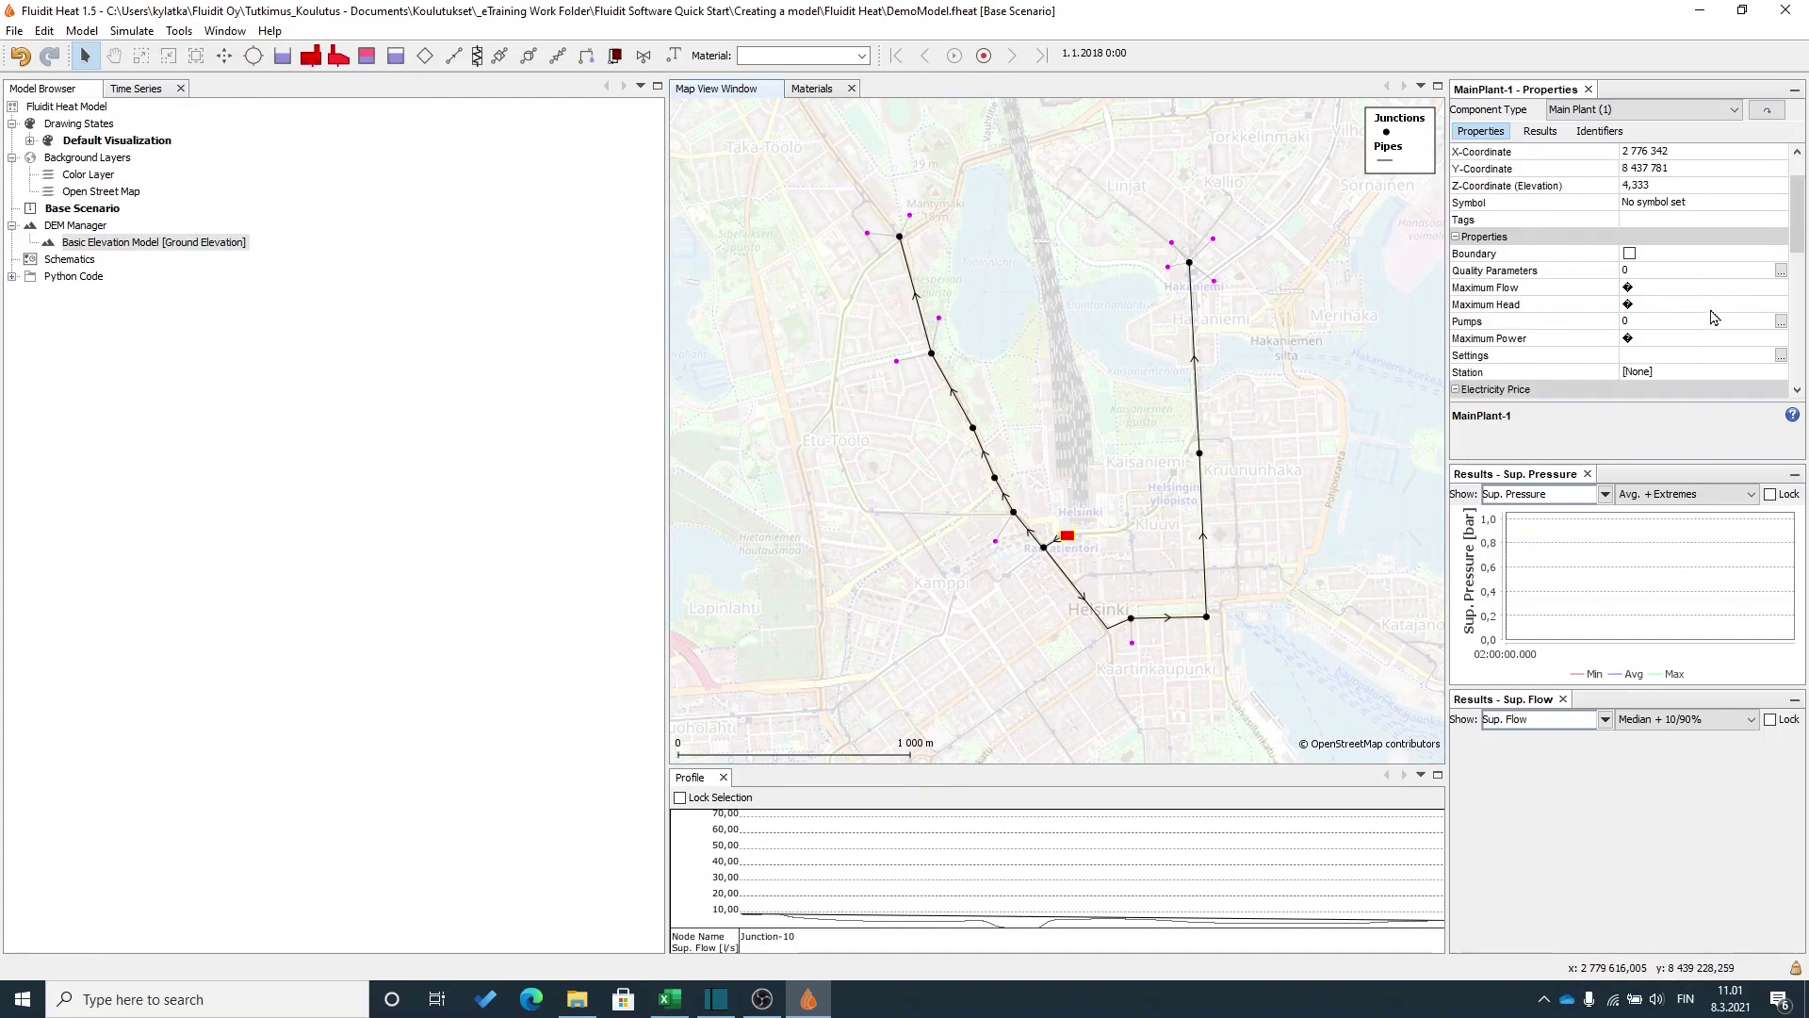
scroll(1713, 320, down, 1)
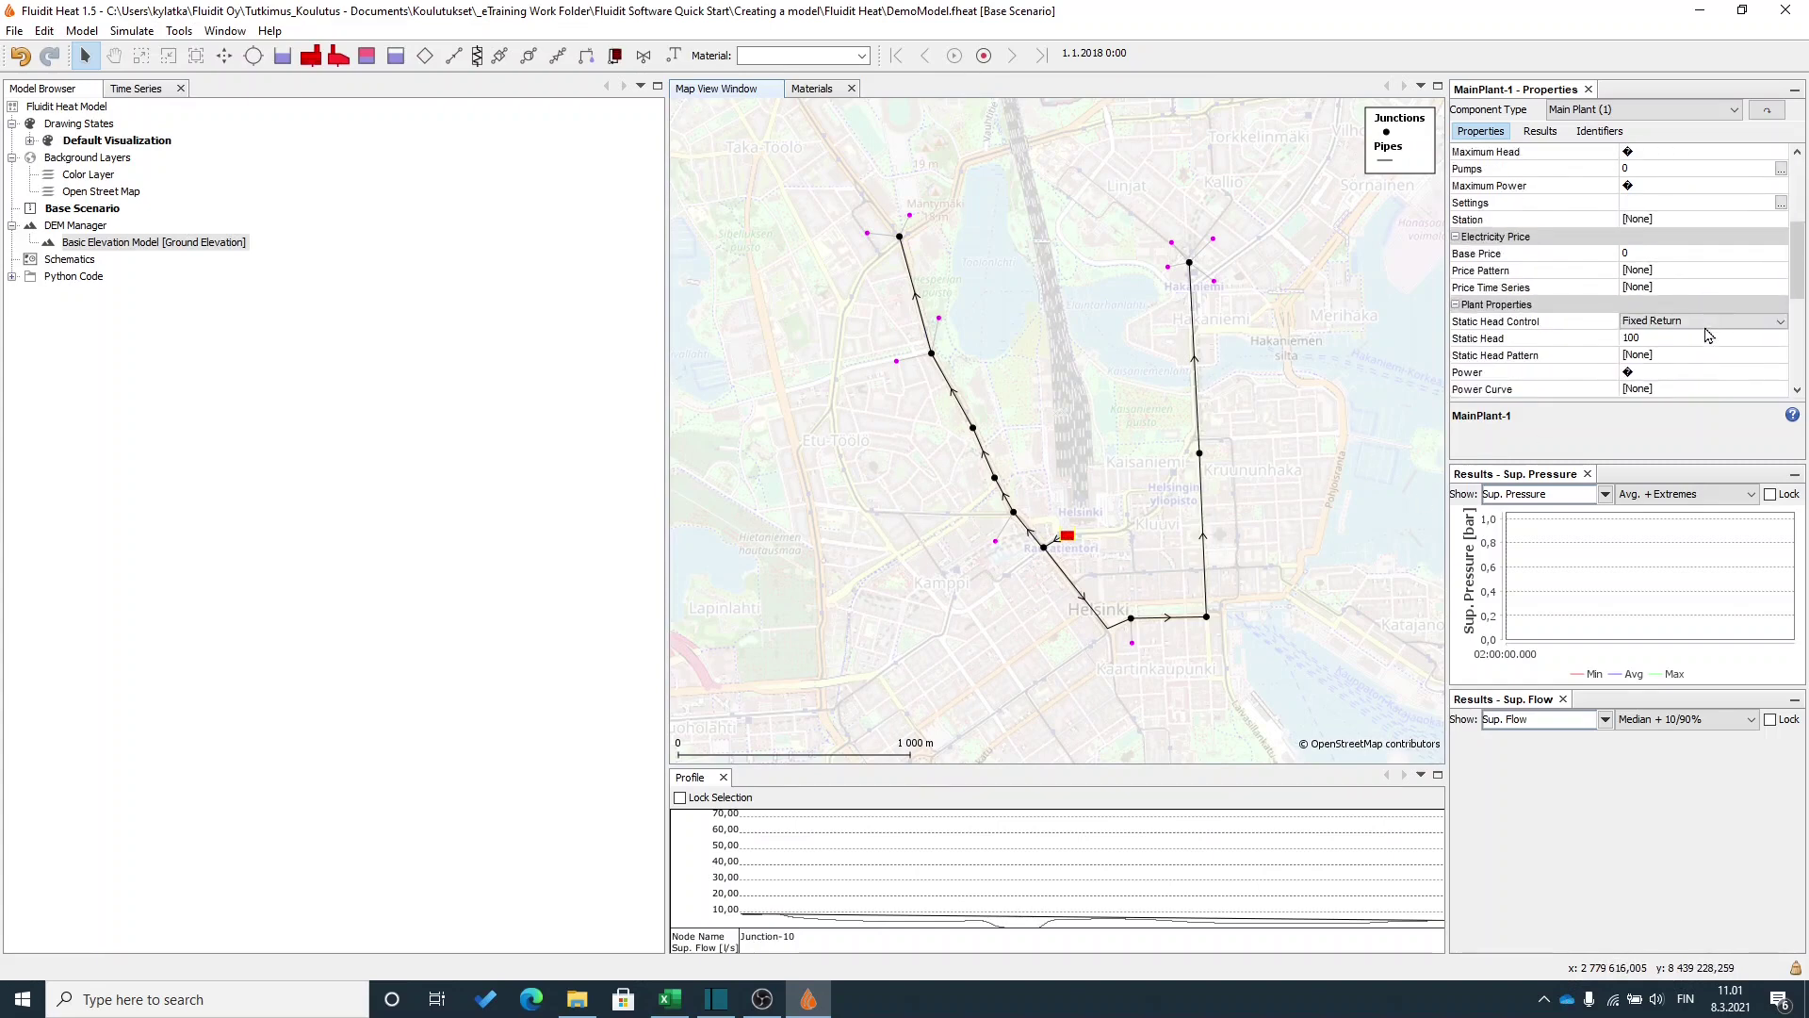
click(1714, 321)
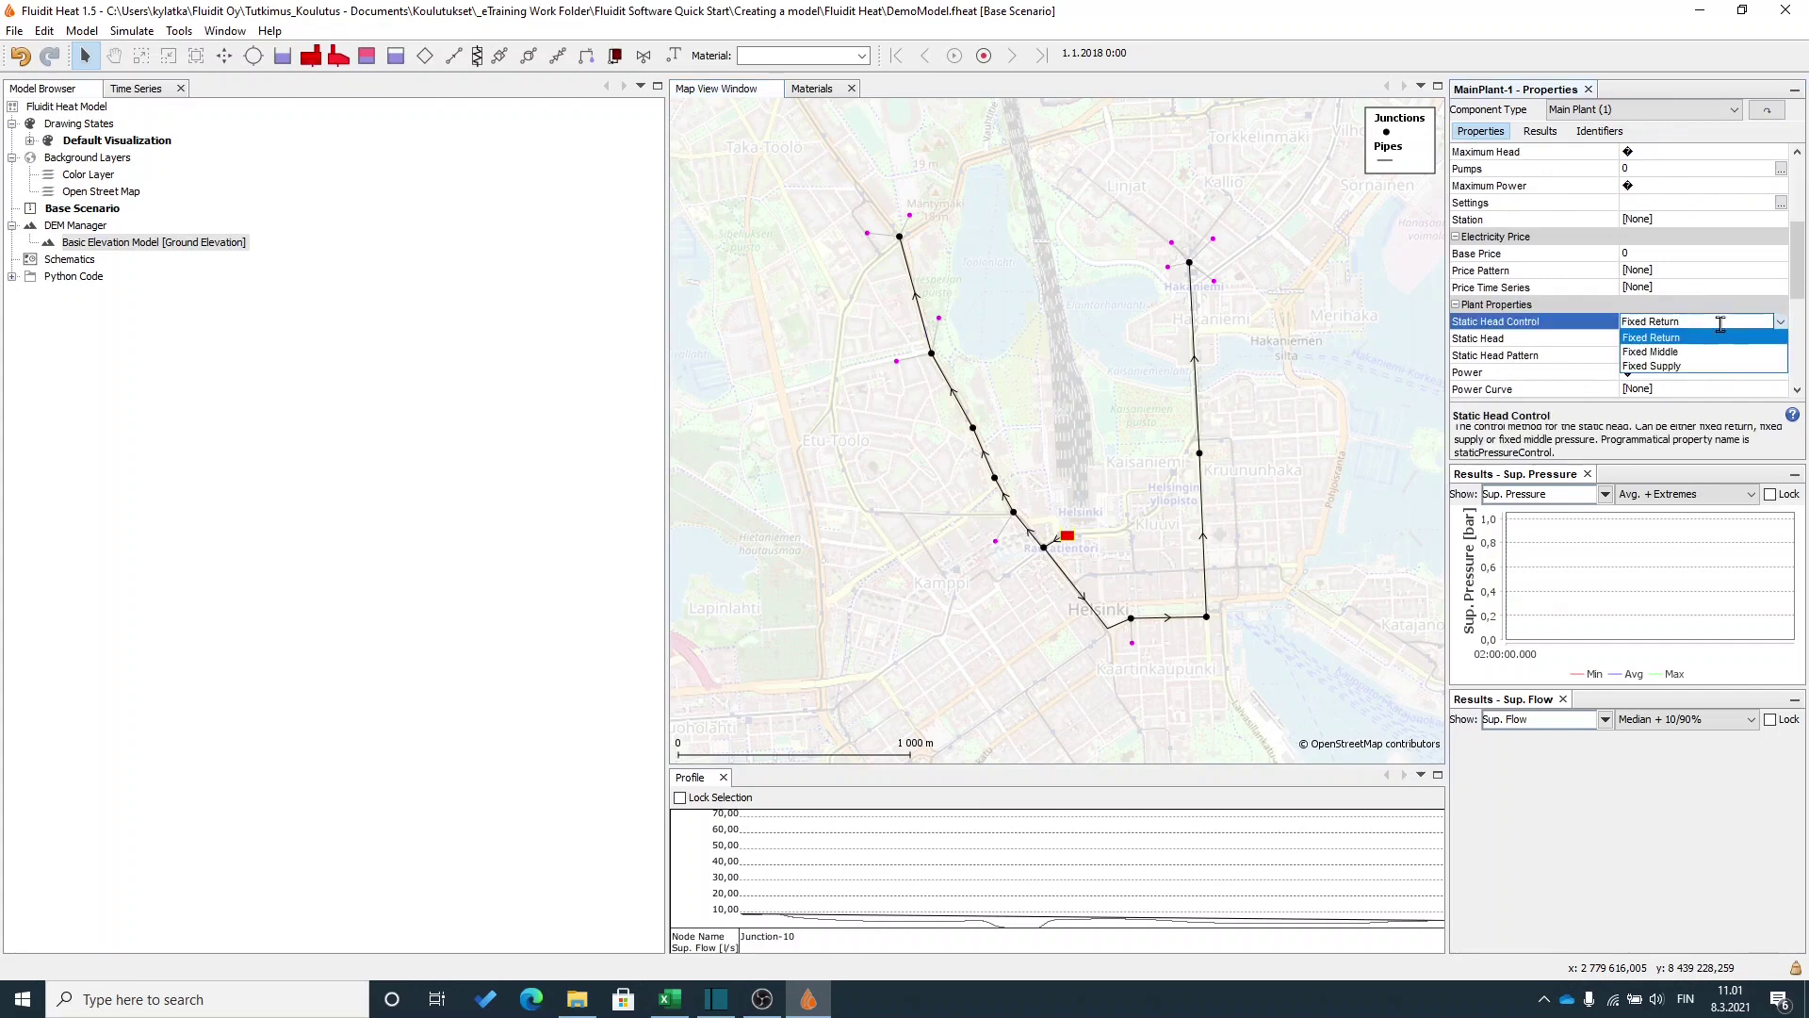
click(1720, 324)
scroll(1714, 388, down, 1)
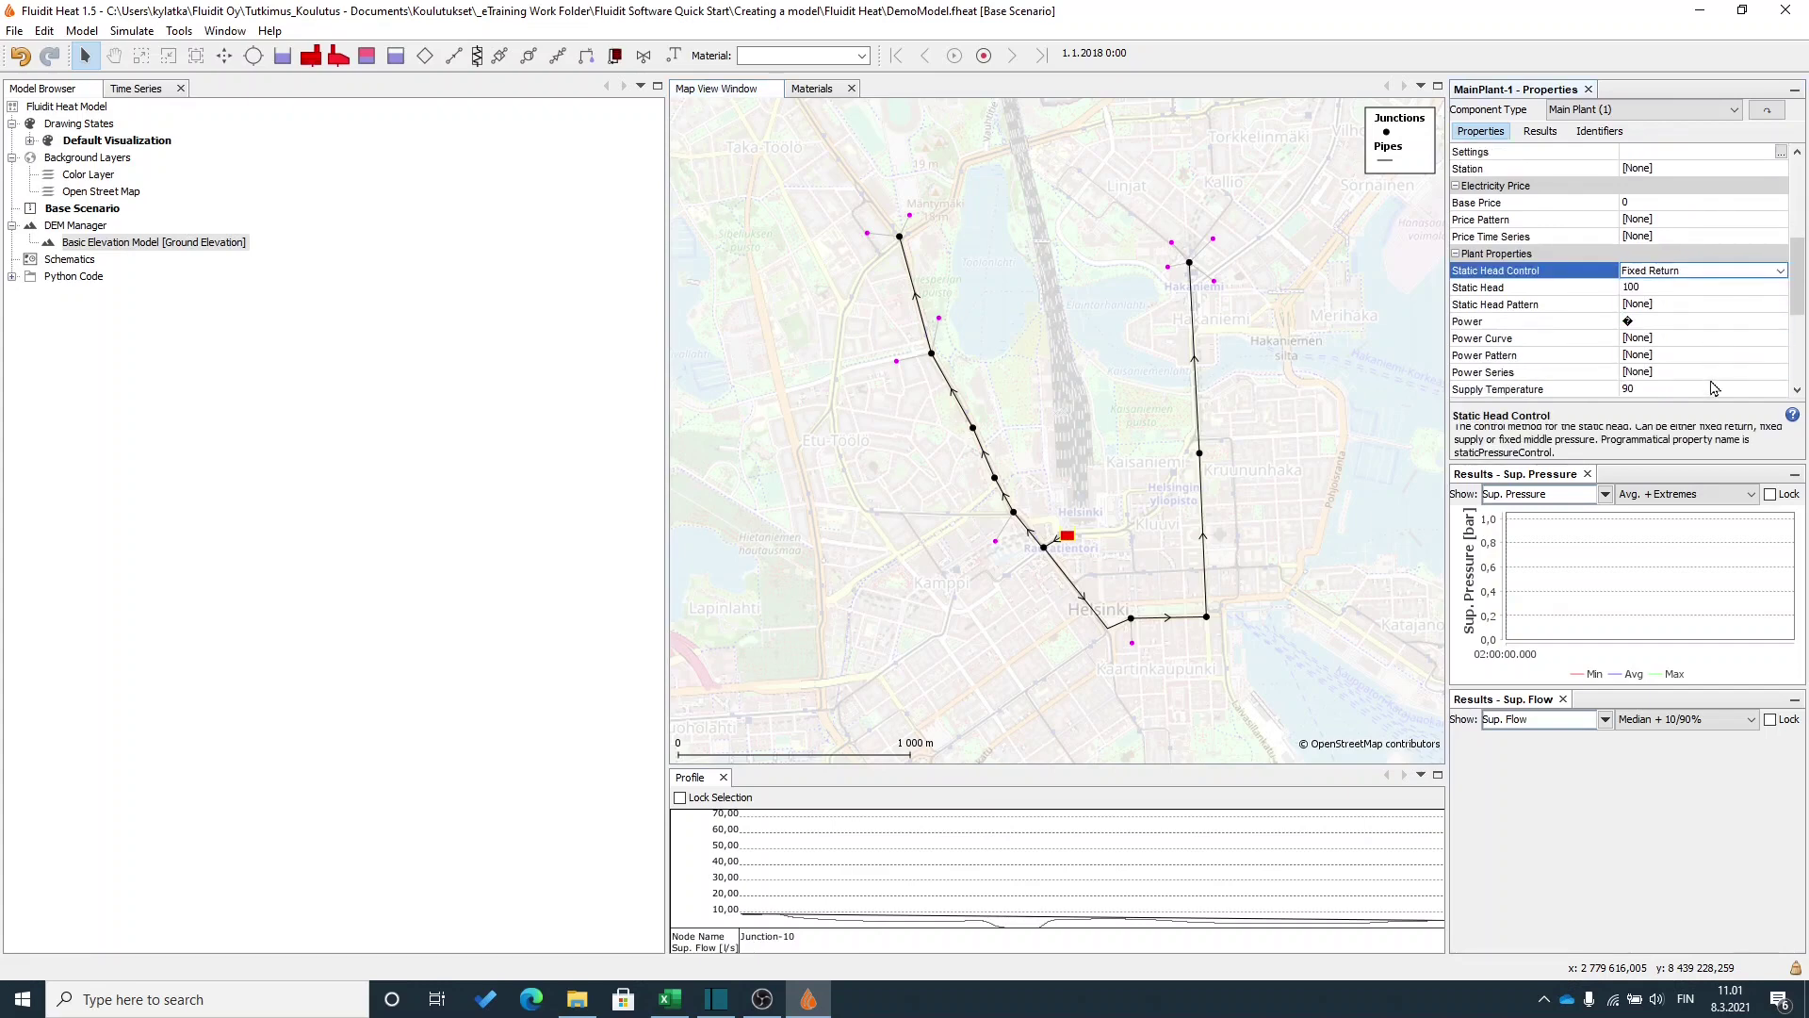
scroll(1712, 377, down, 3)
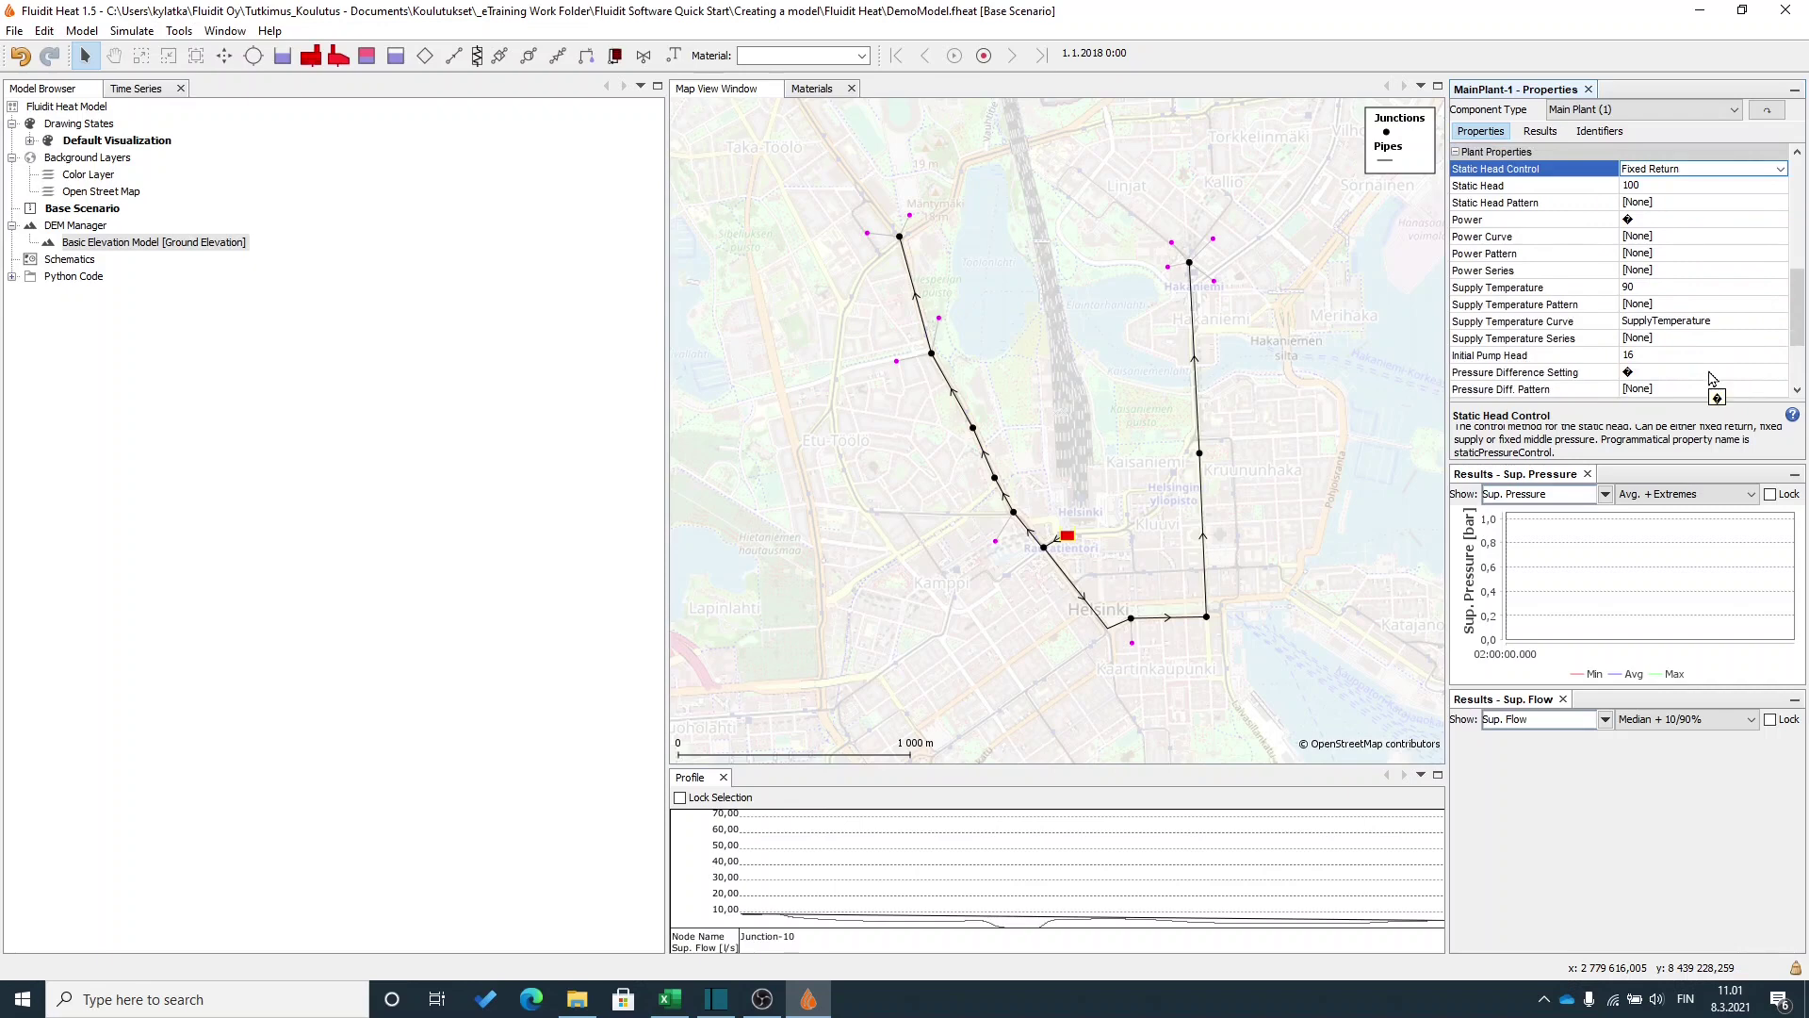
click(1679, 323)
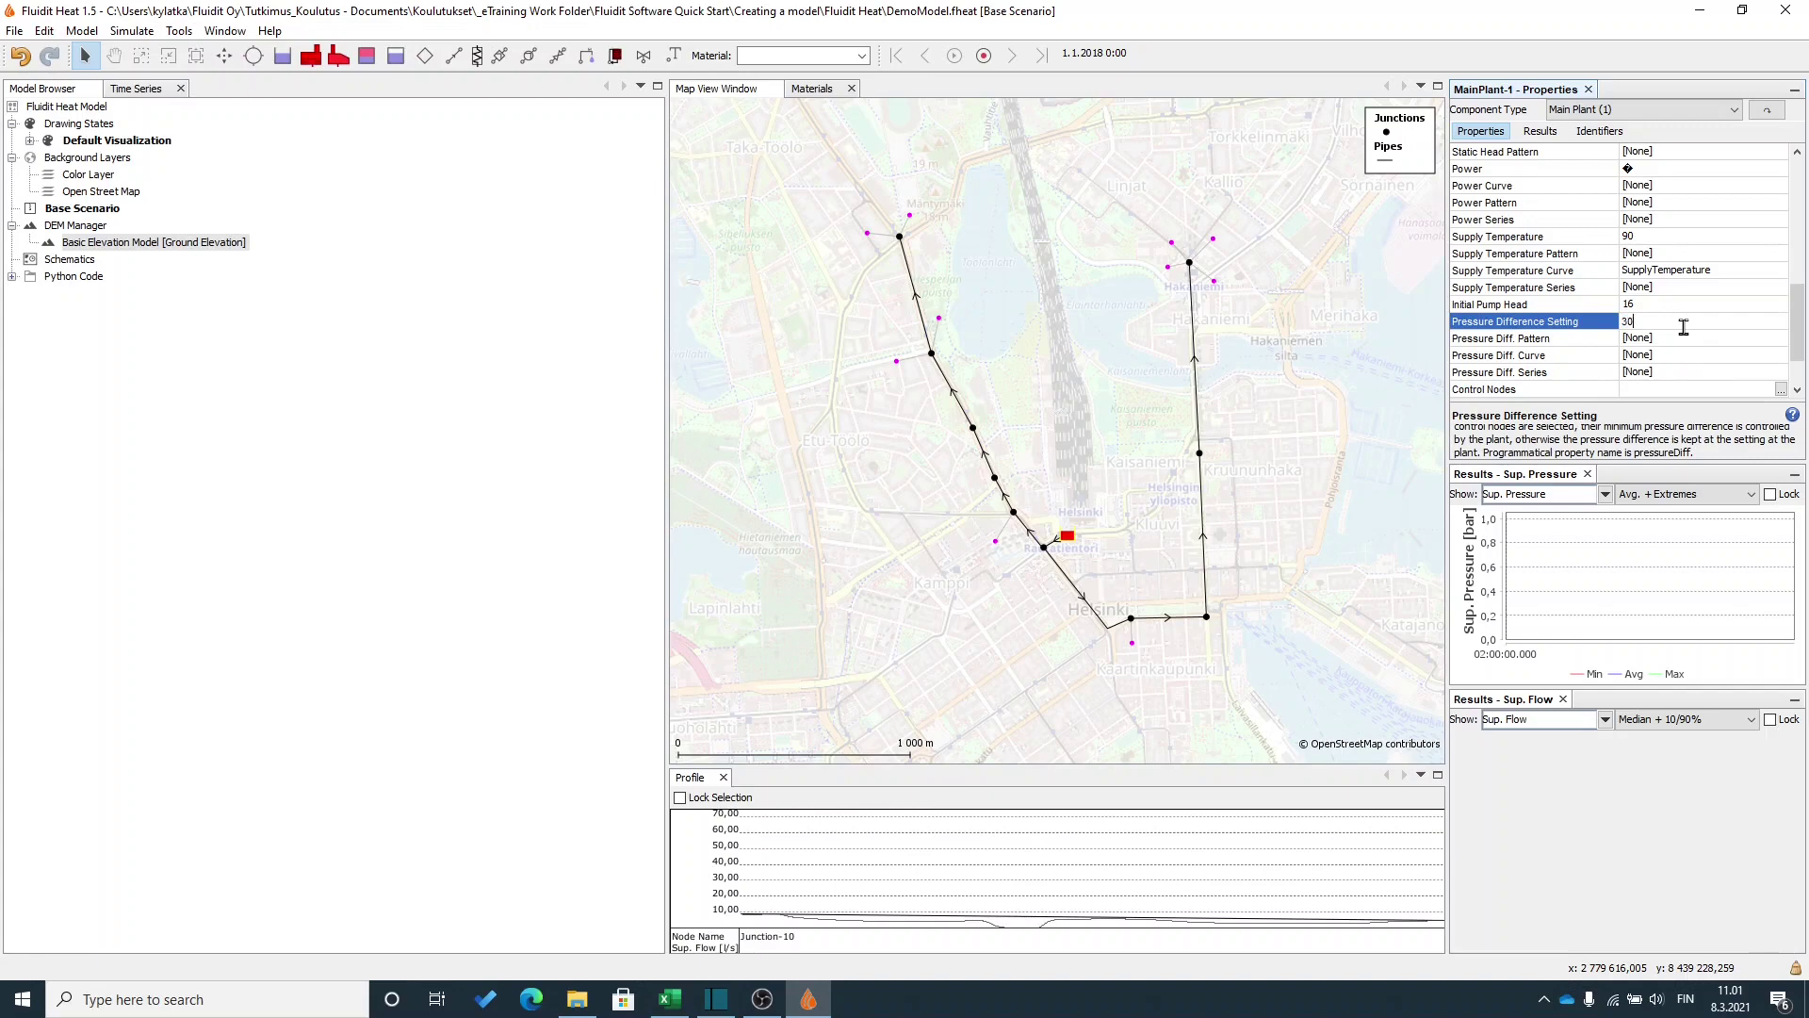
text(30)
key(Return)
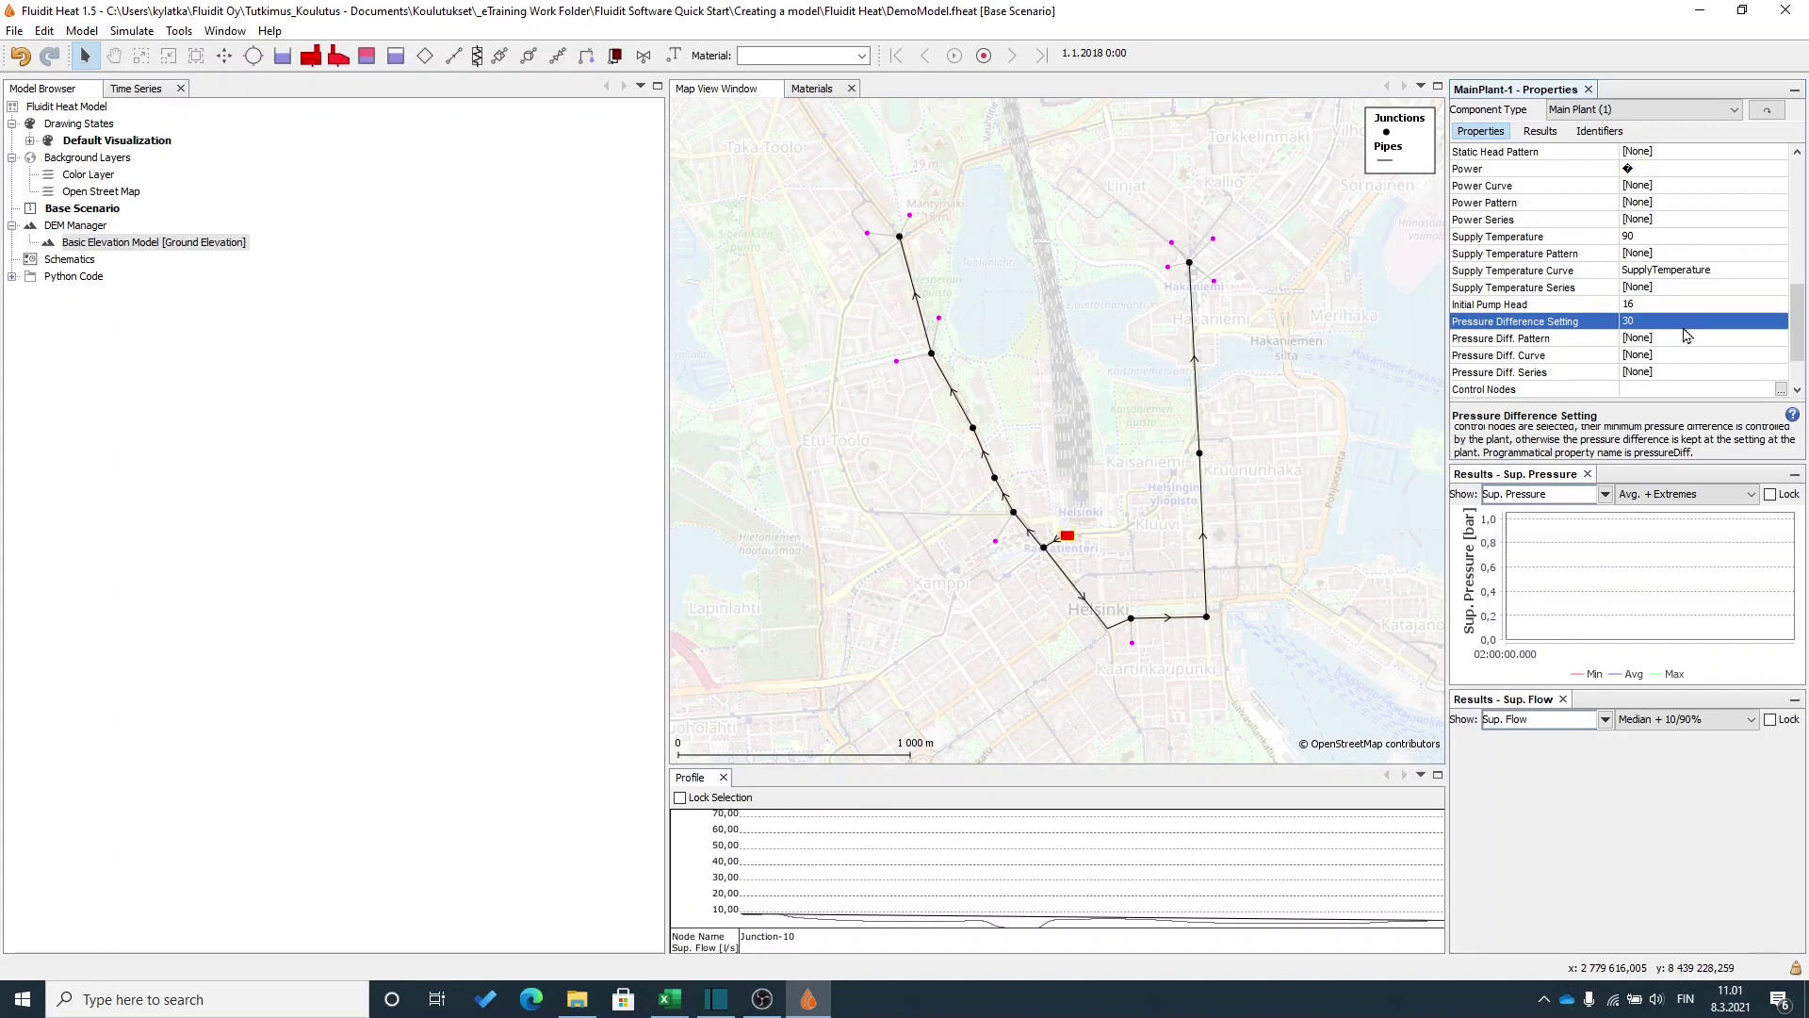
Inspect Junction-6 and browse the plant's control node junction list without choosing one.
click(900, 241)
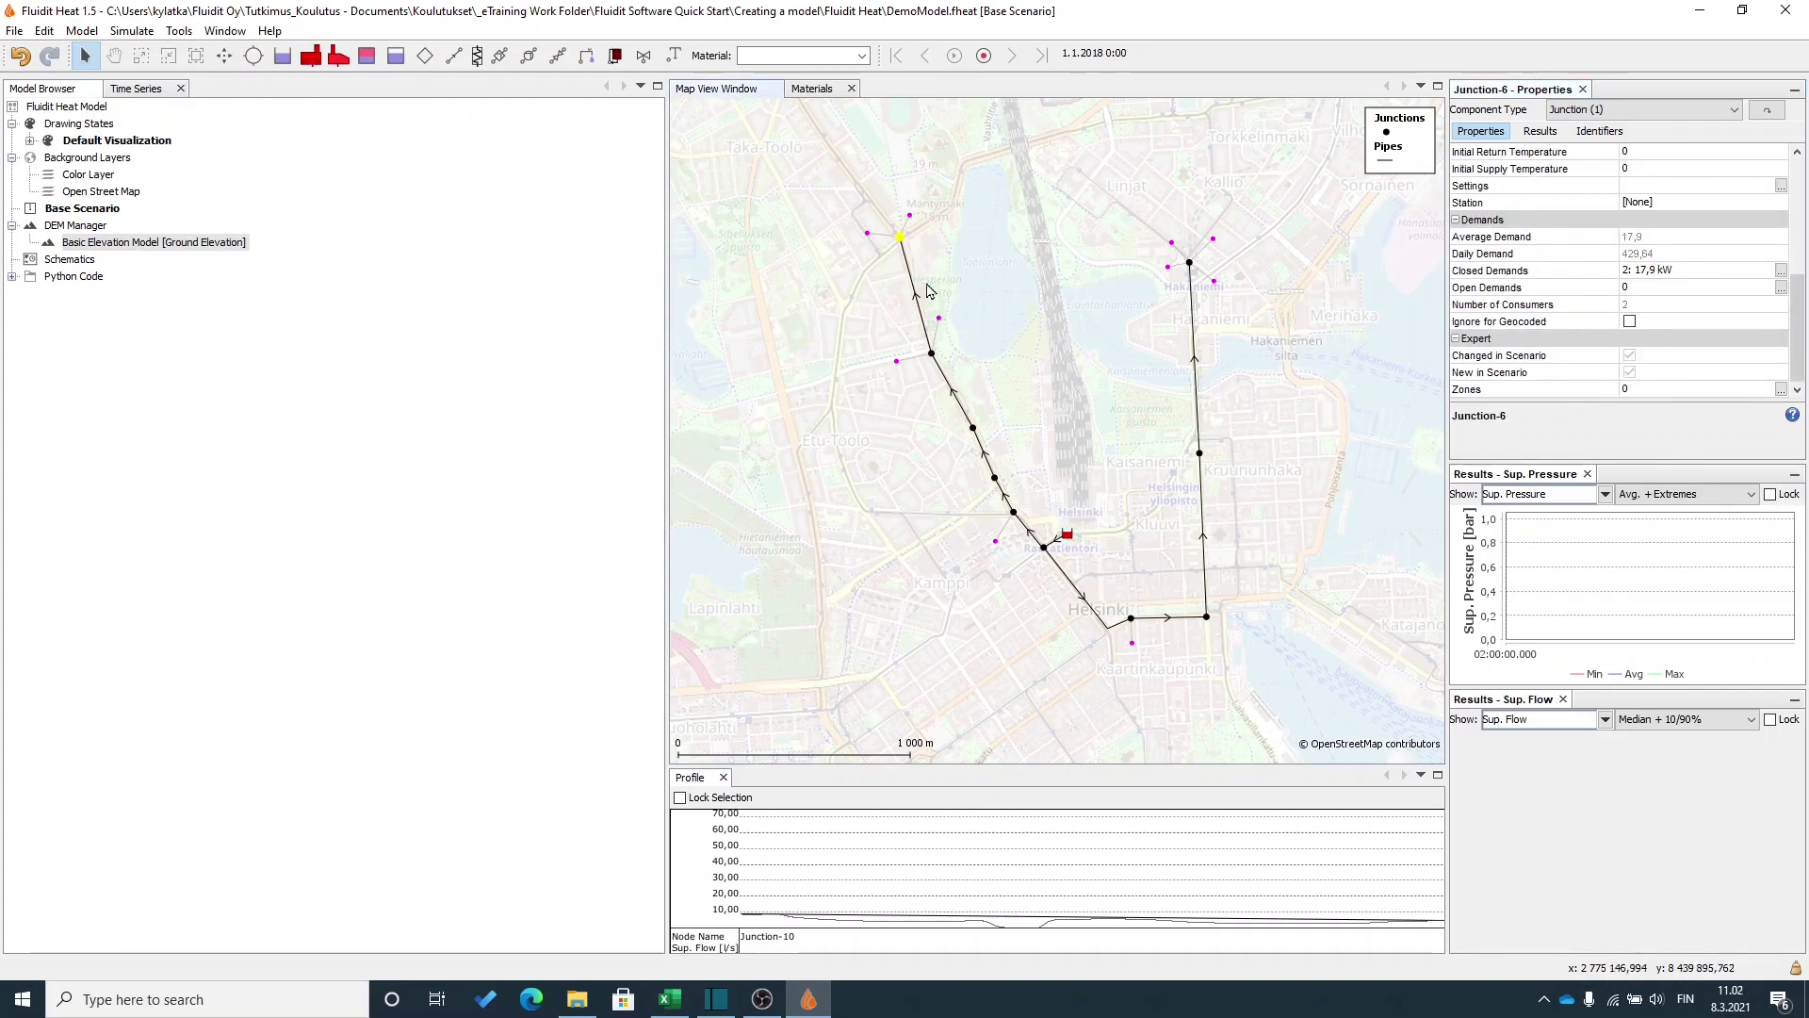
scroll(1645, 319, up, 3)
scroll(1645, 319, up, 2)
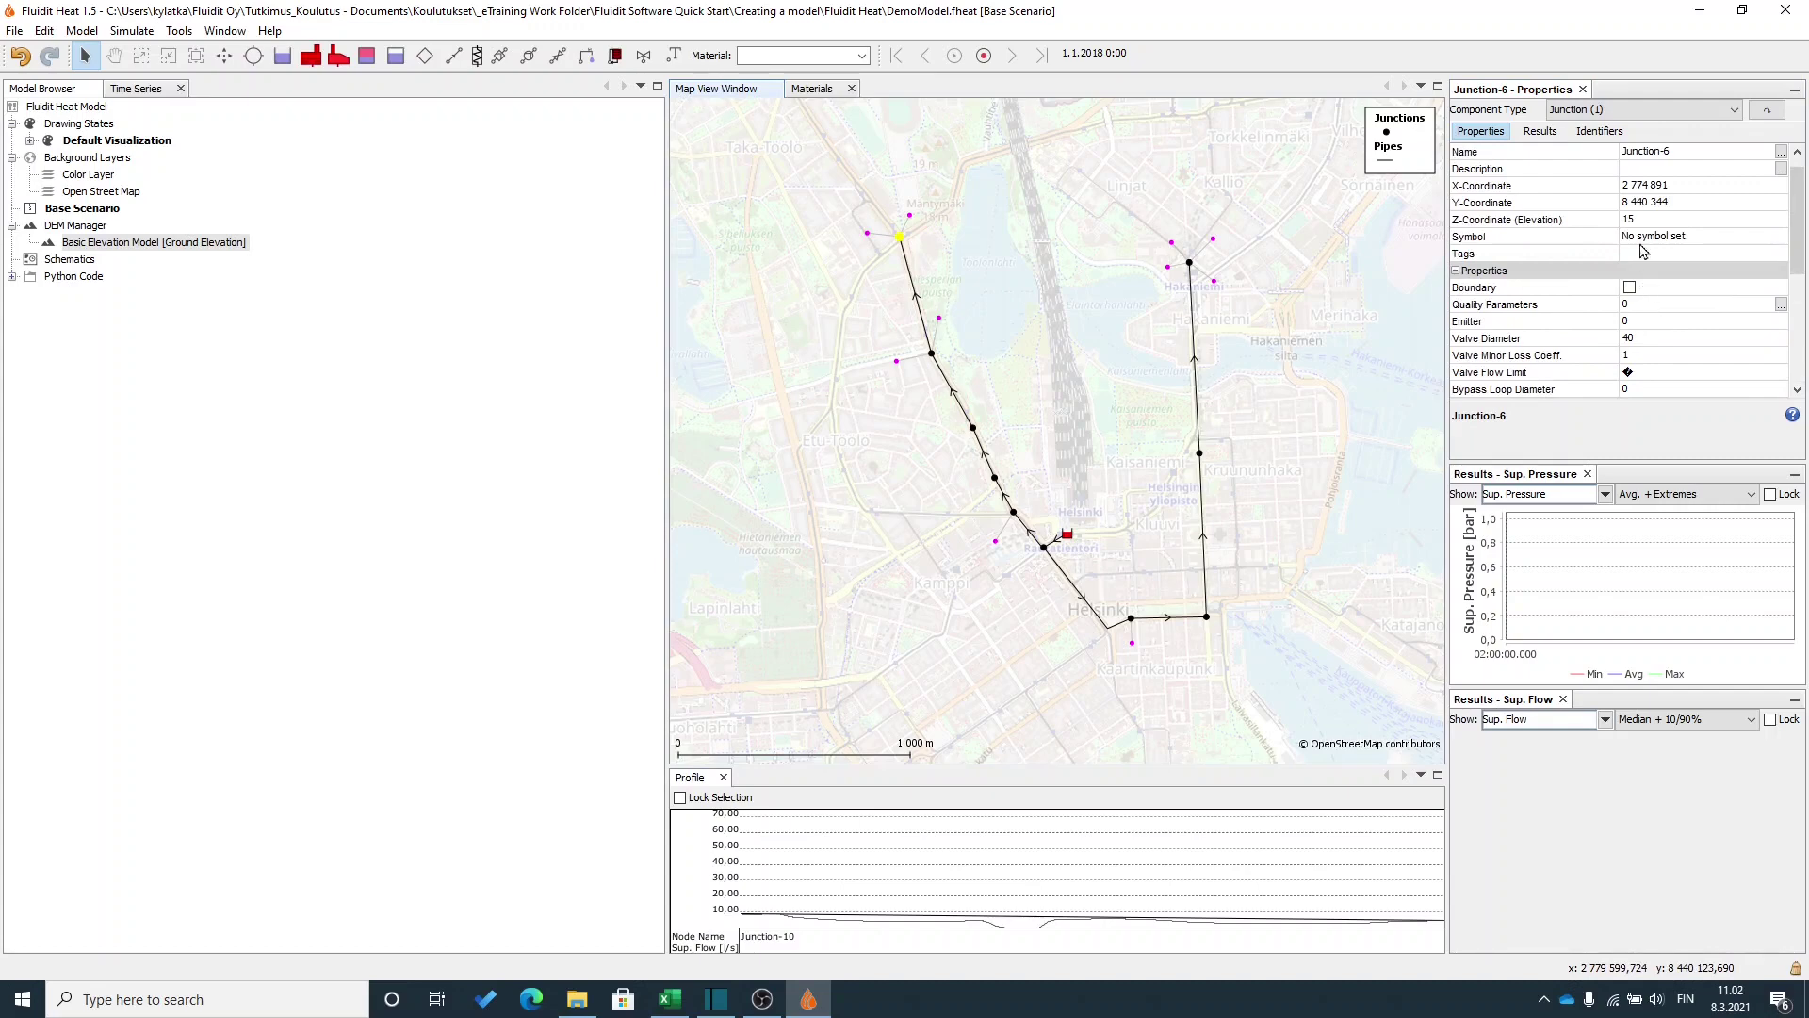
click(1068, 536)
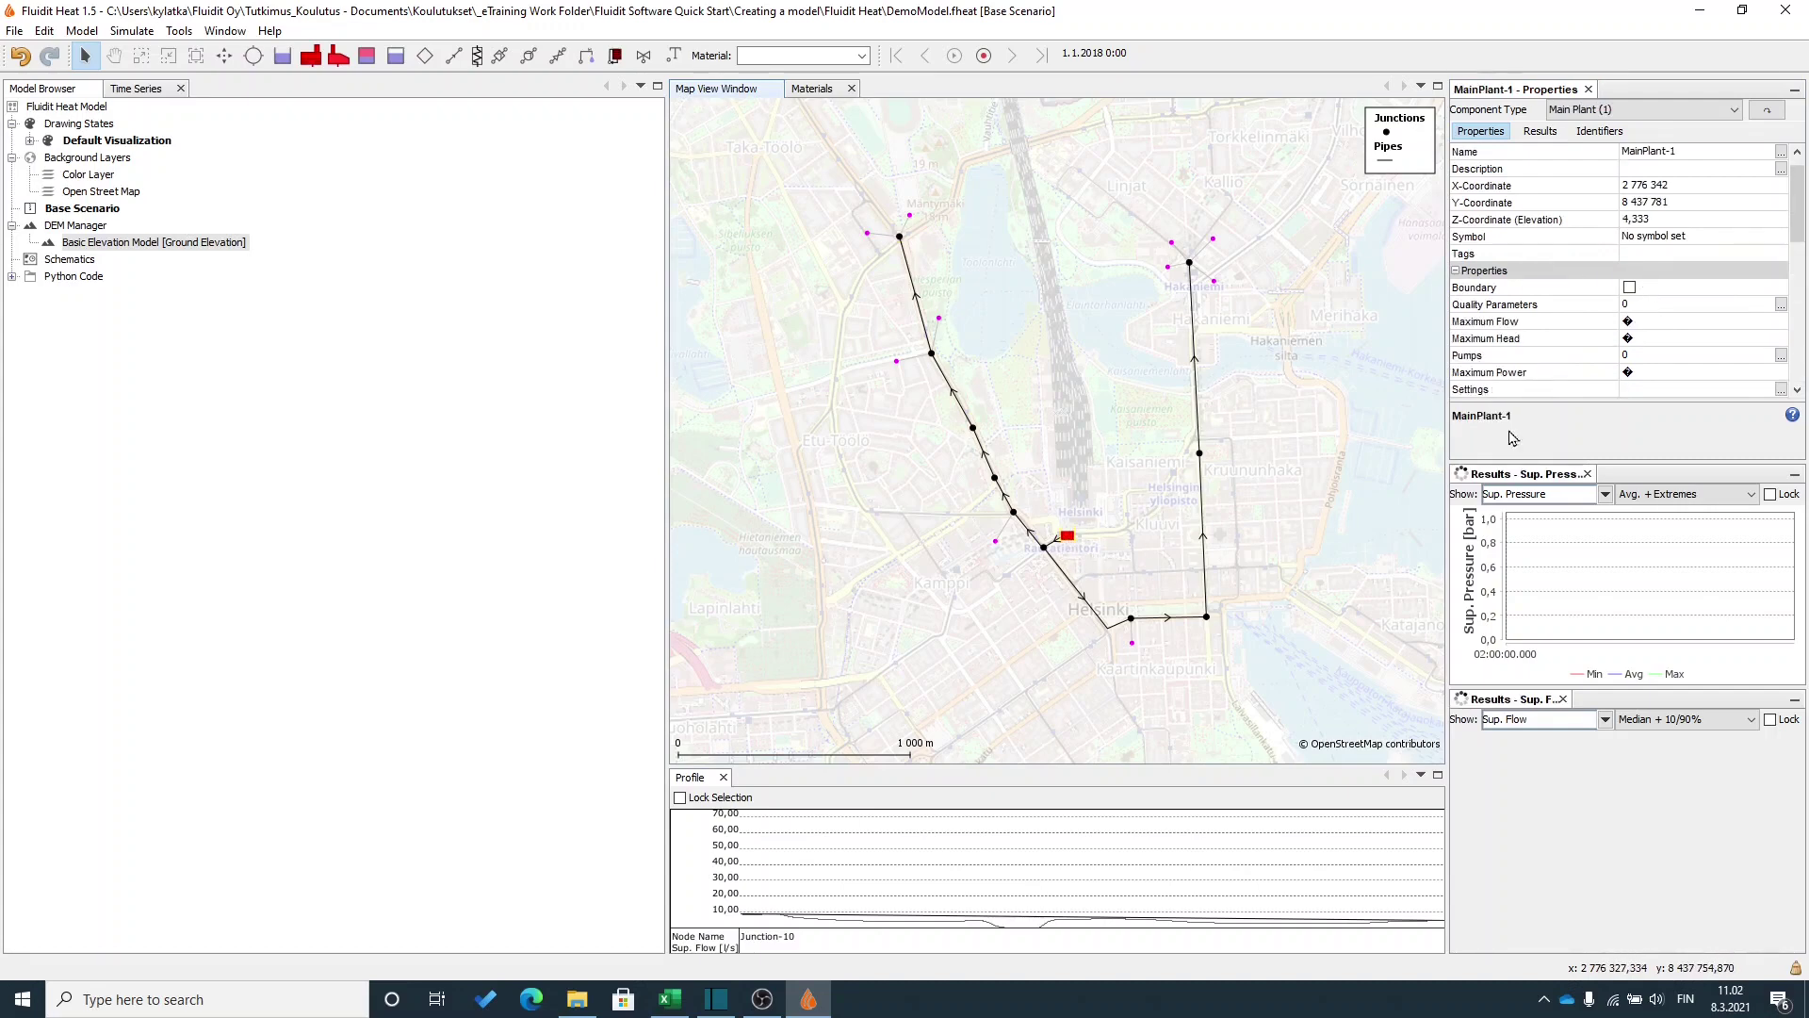
scroll(1730, 373, down, 5)
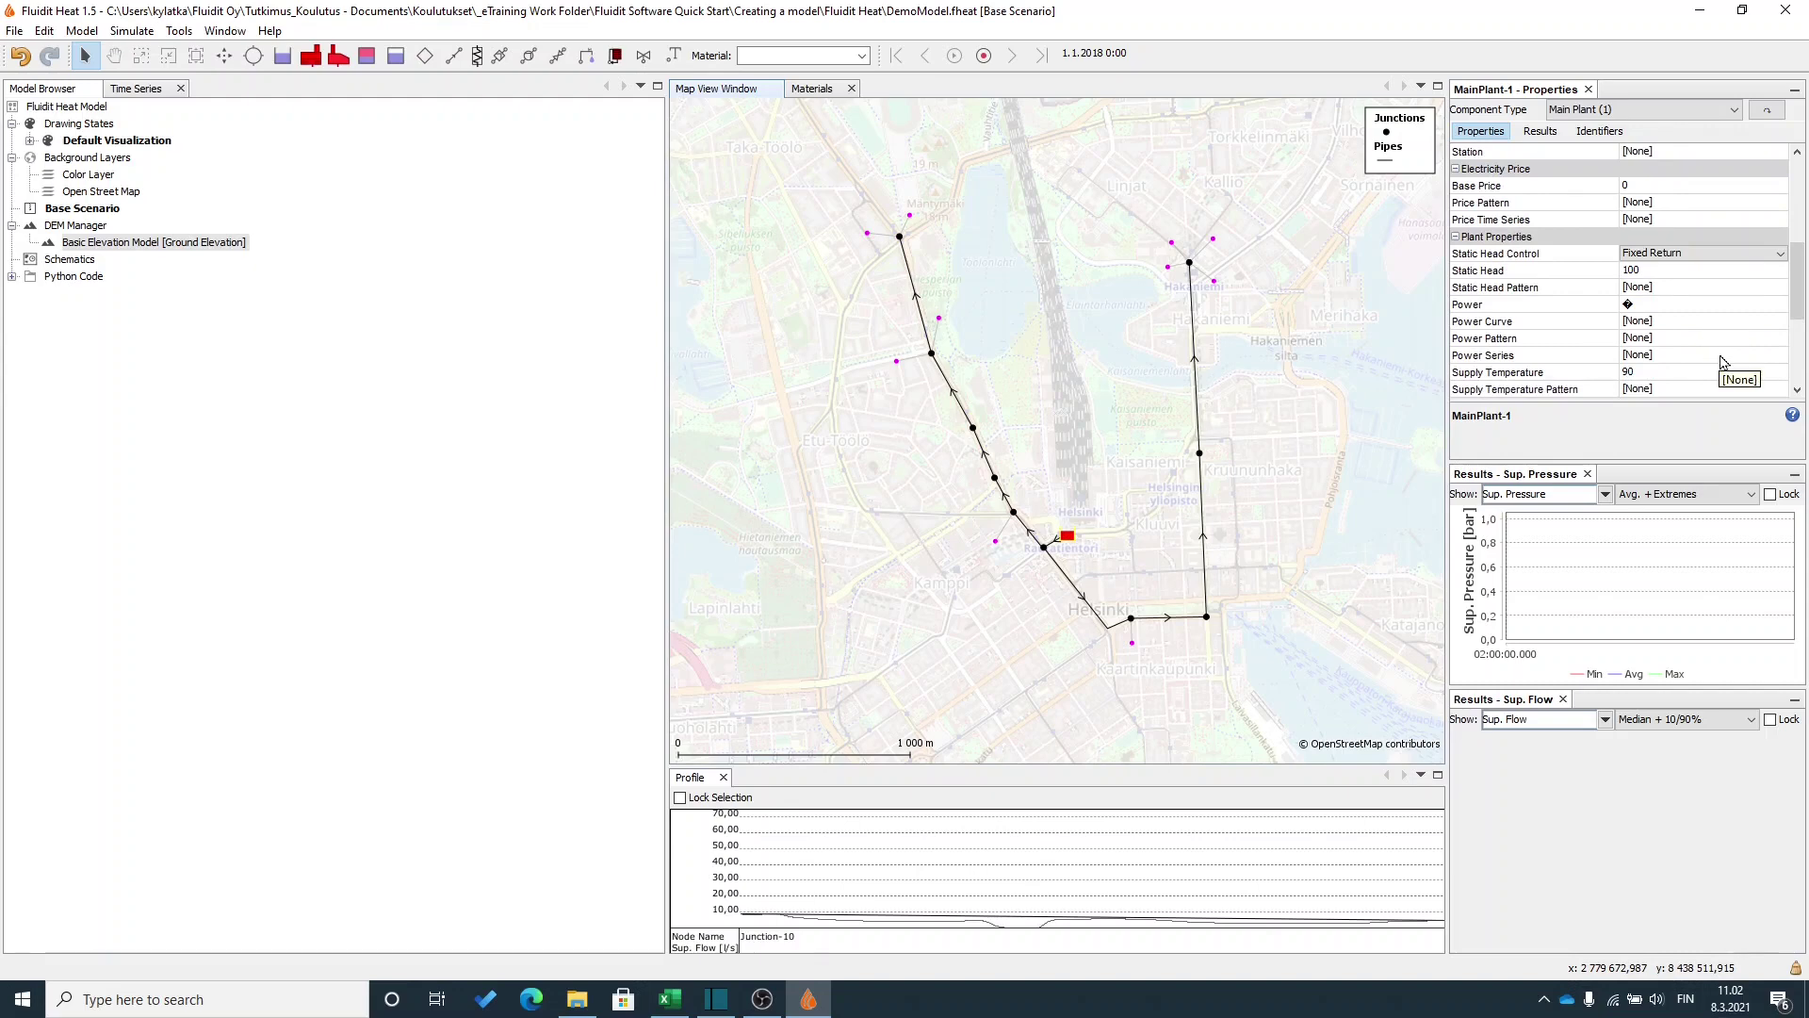
scroll(1725, 368, down, 4)
click(1784, 323)
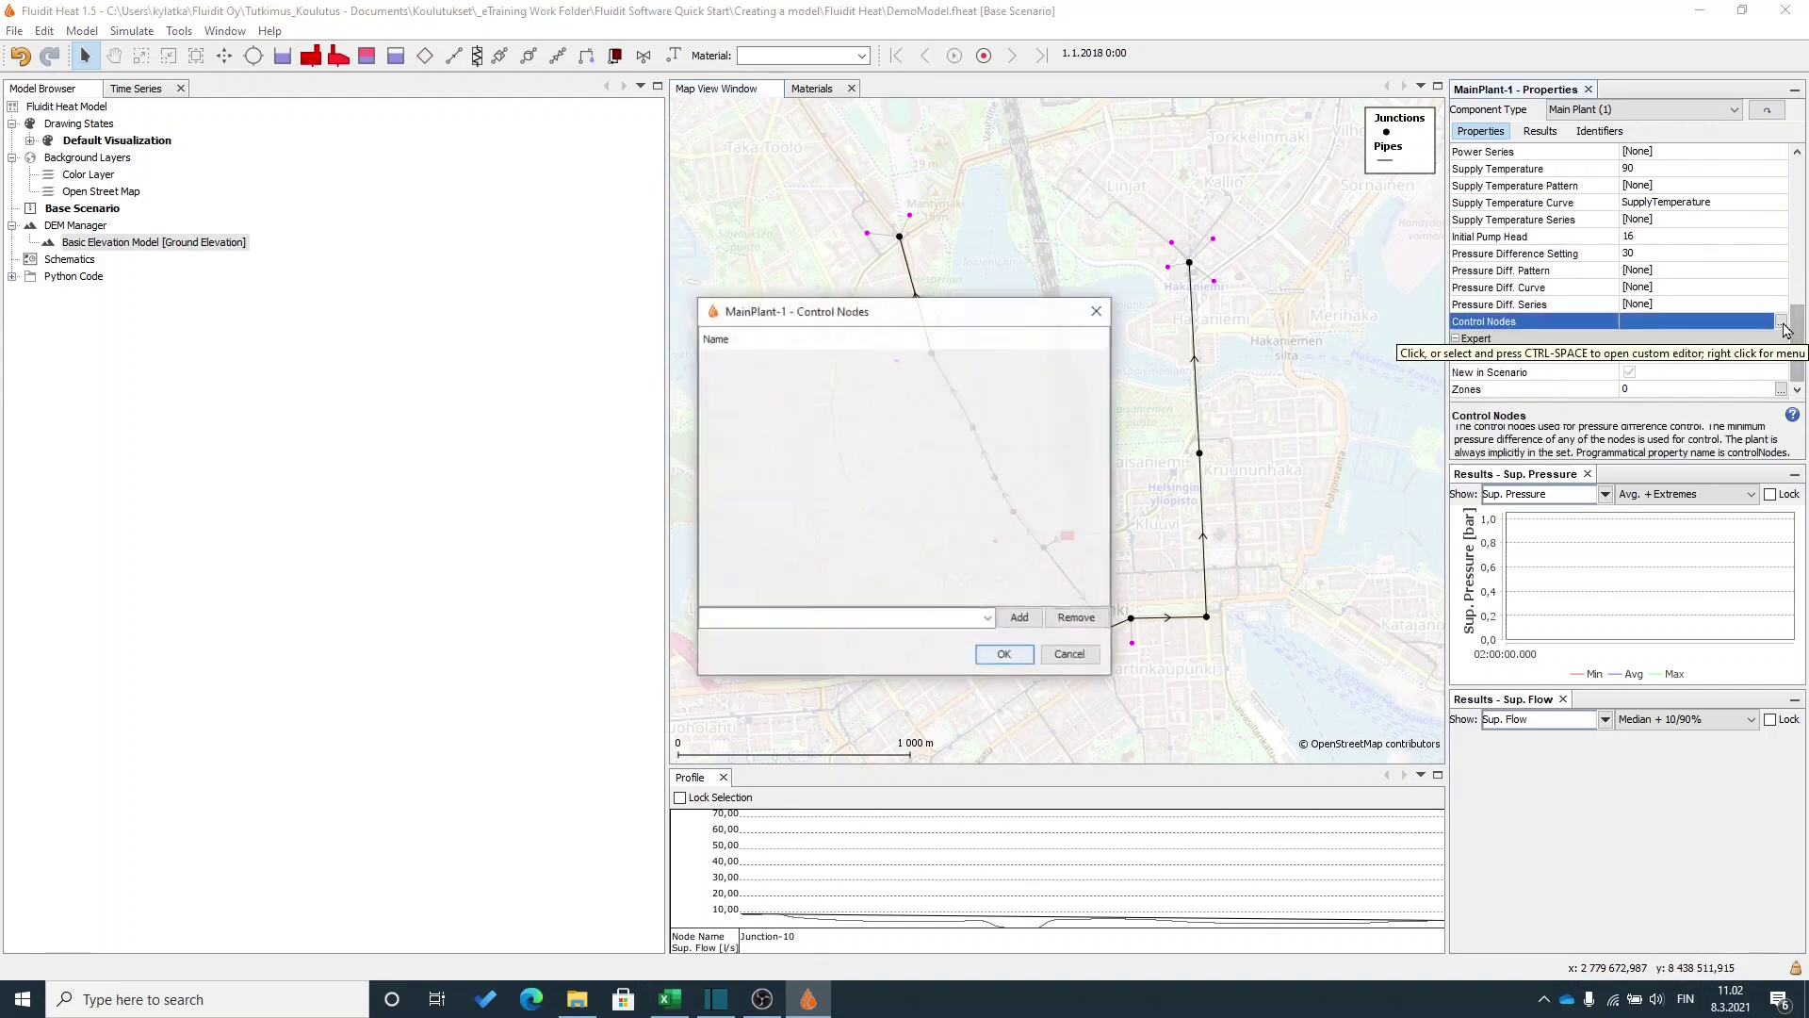
drag(928, 317, 1292, 270)
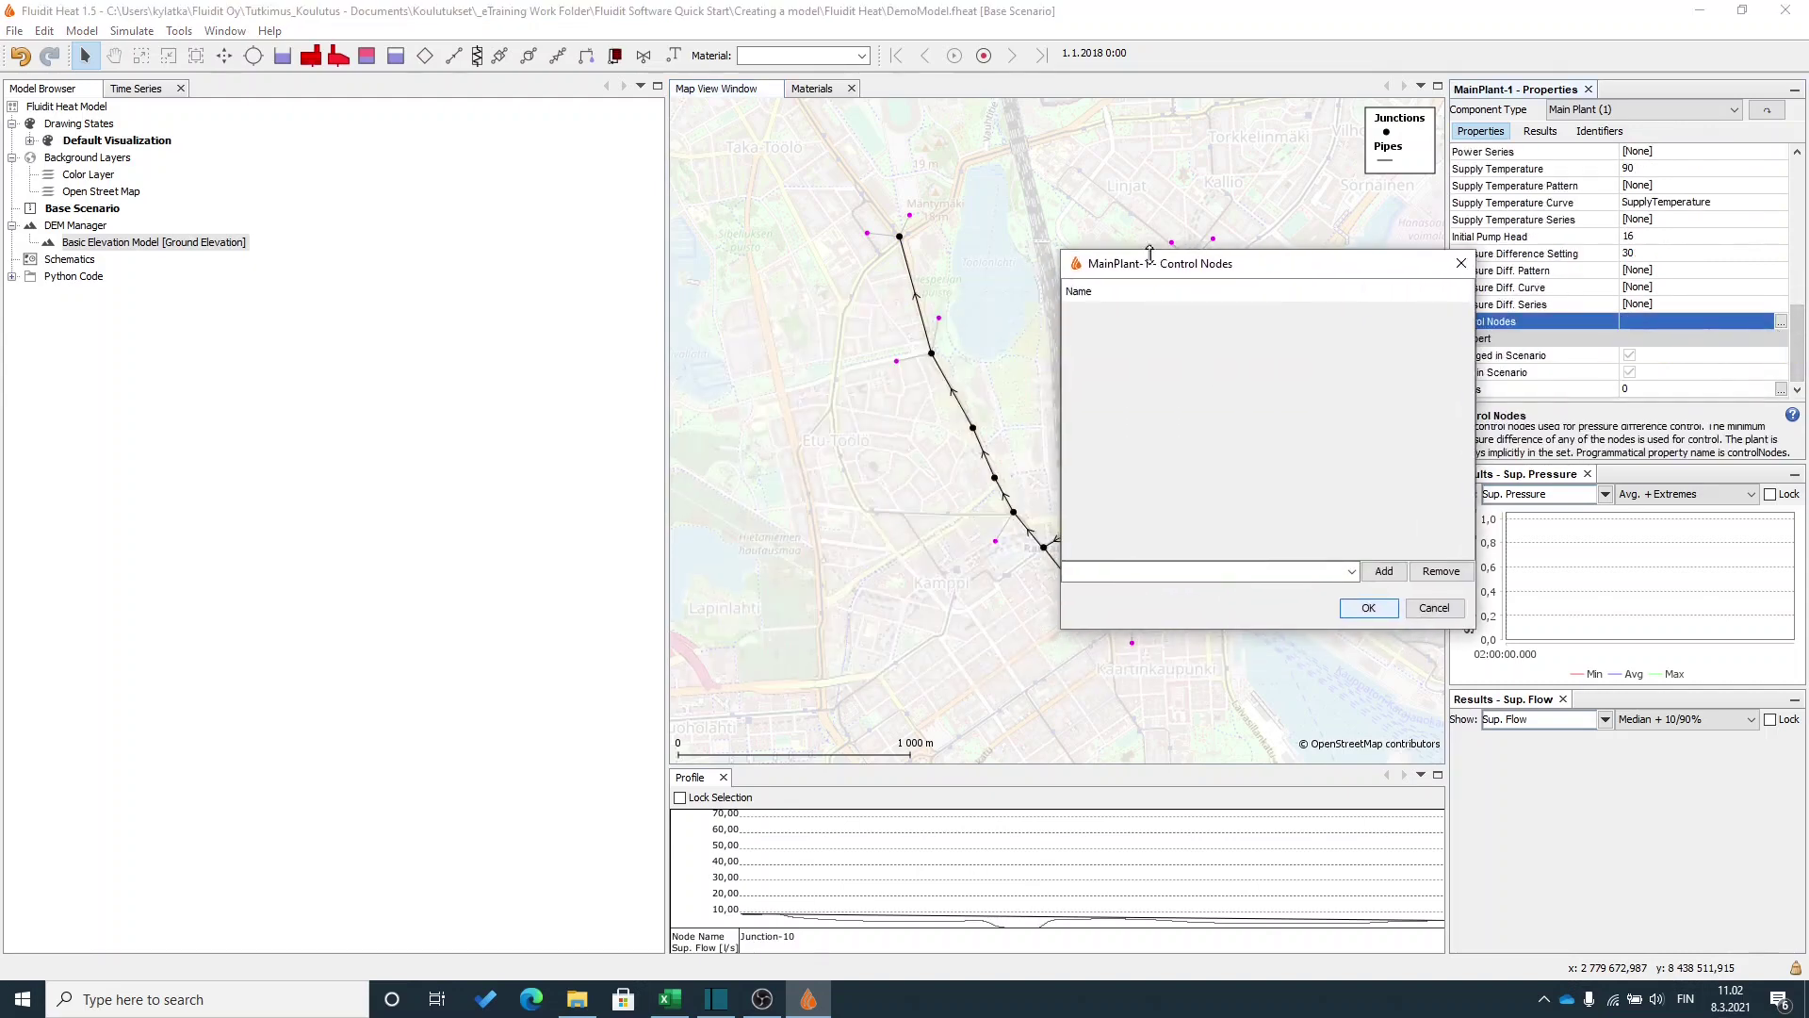
click(1352, 571)
scroll(1192, 637, down, 2)
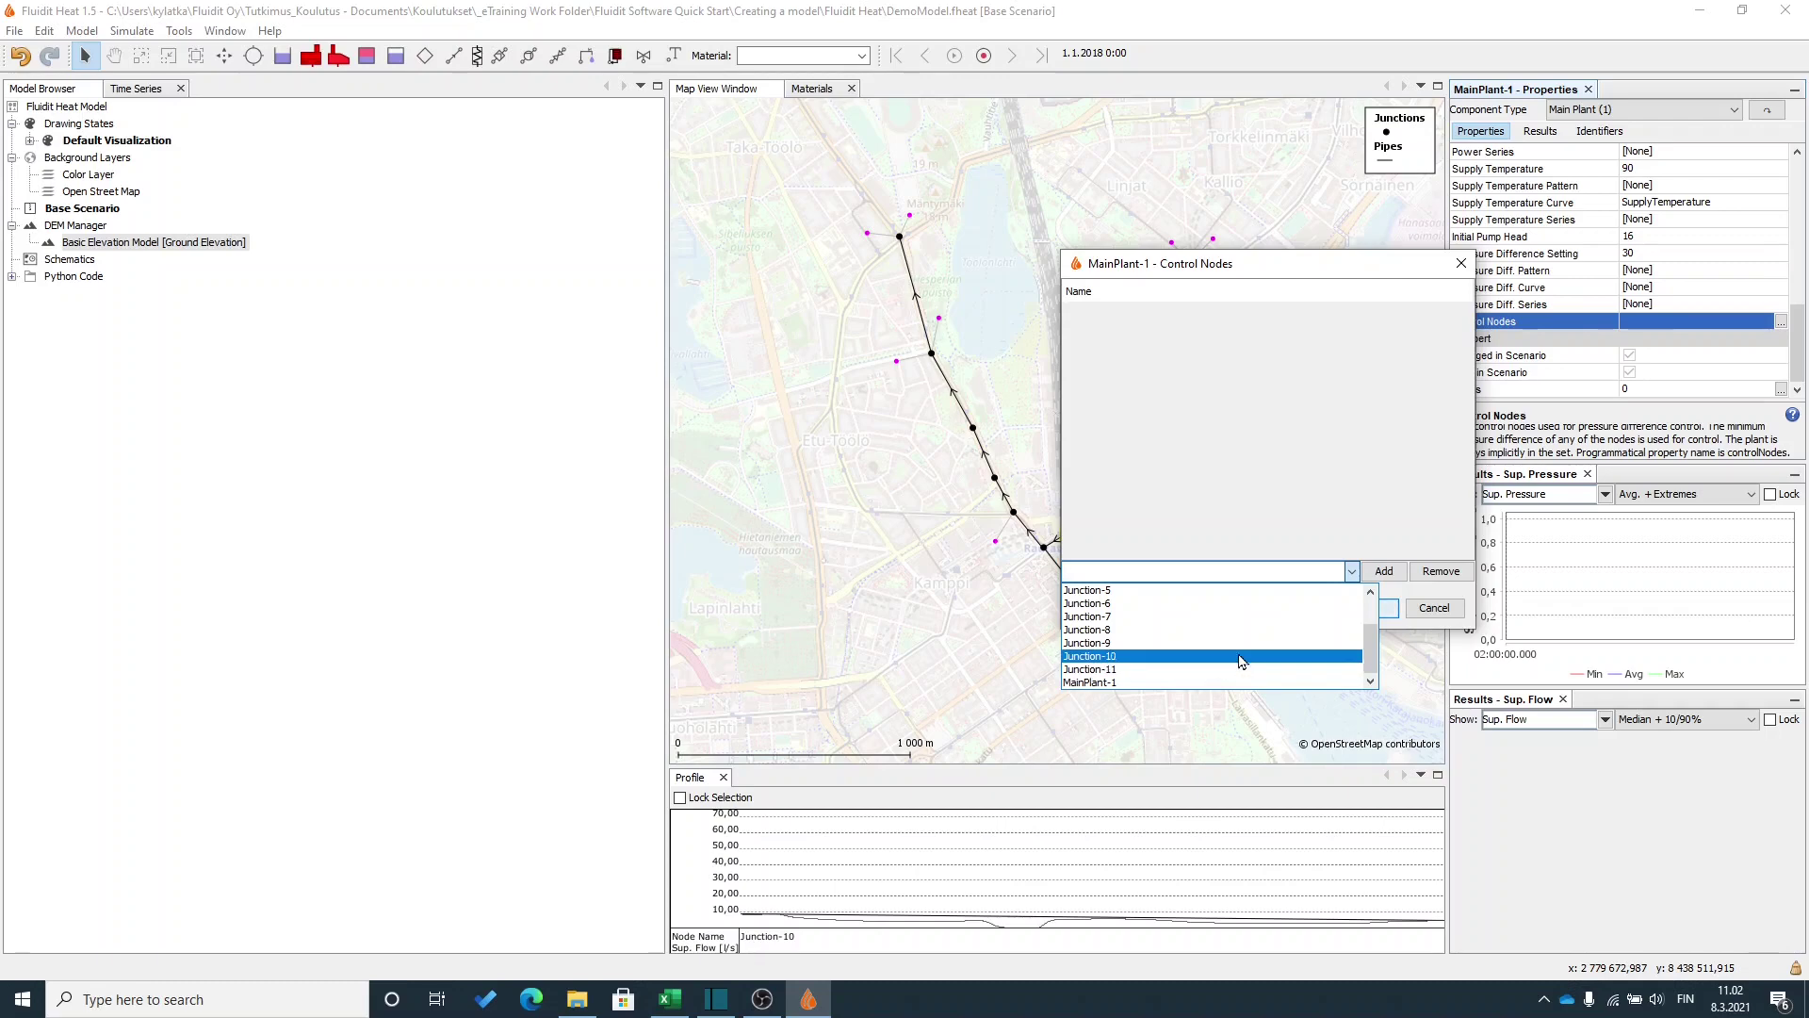
click(1442, 610)
click(1442, 611)
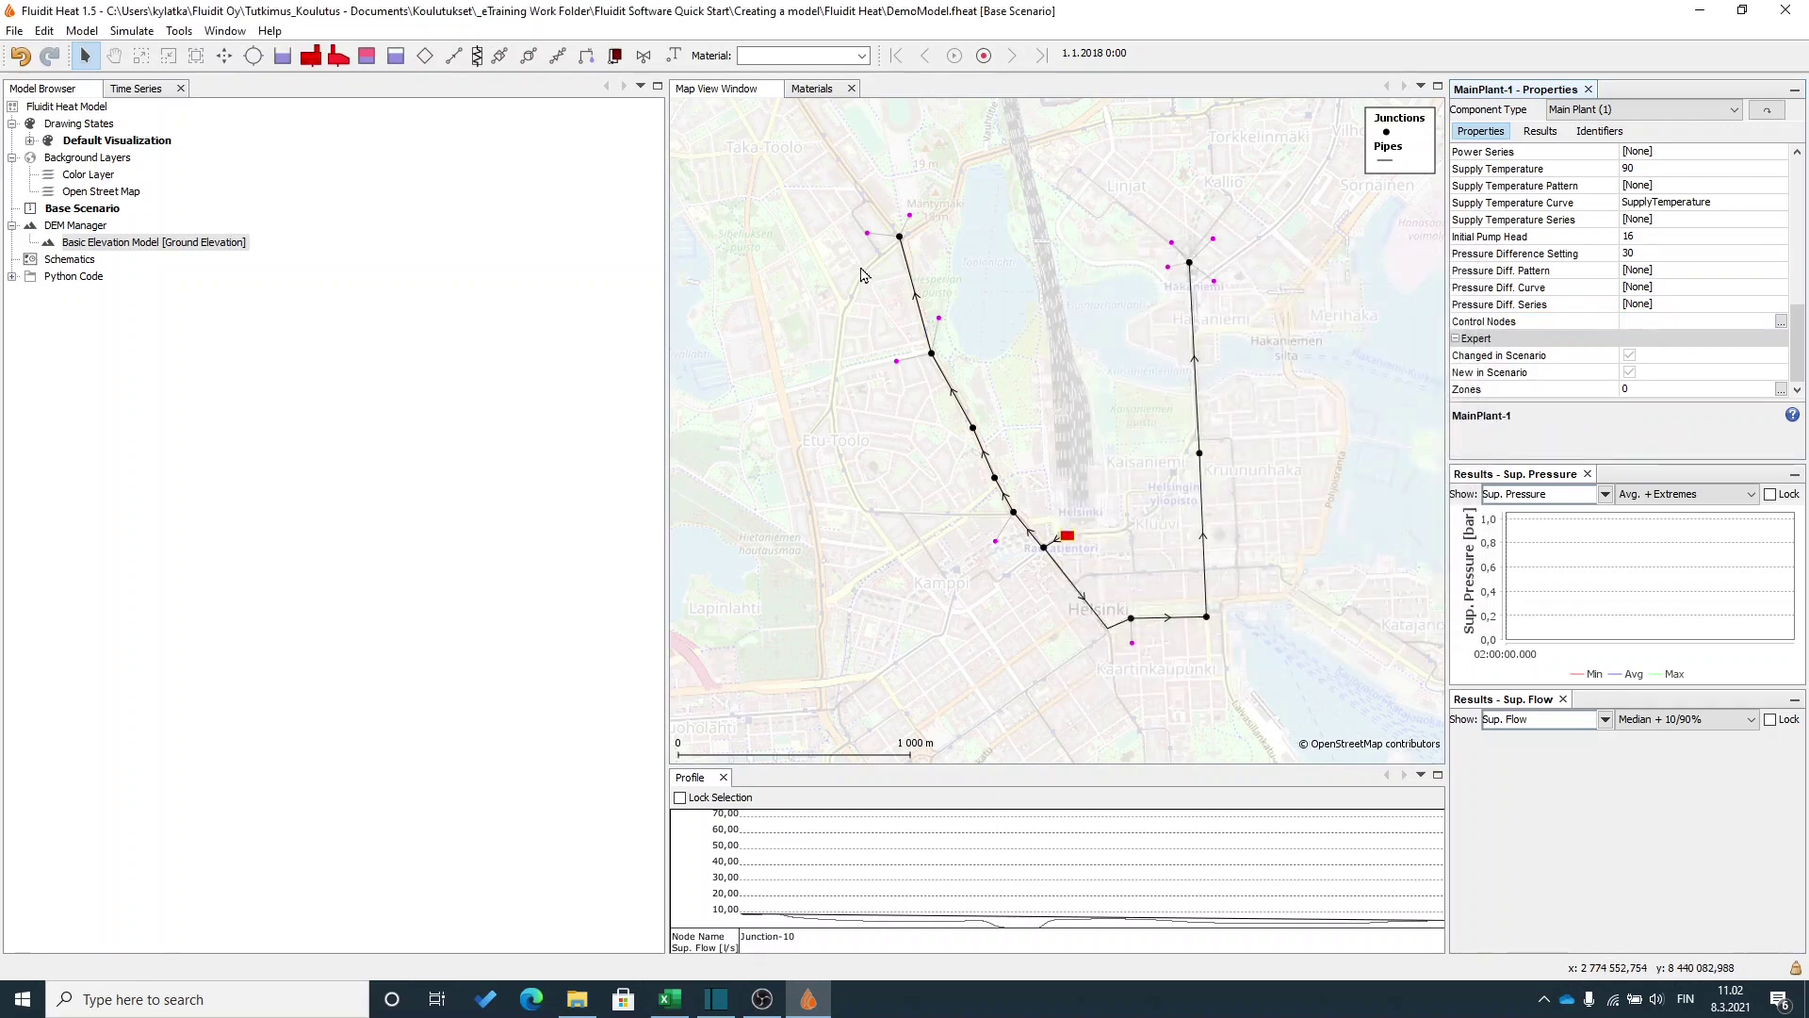
Add Junction-6 as MainPlant-1's single control node and confirm with OK.
click(900, 237)
scroll(1631, 274, up, 5)
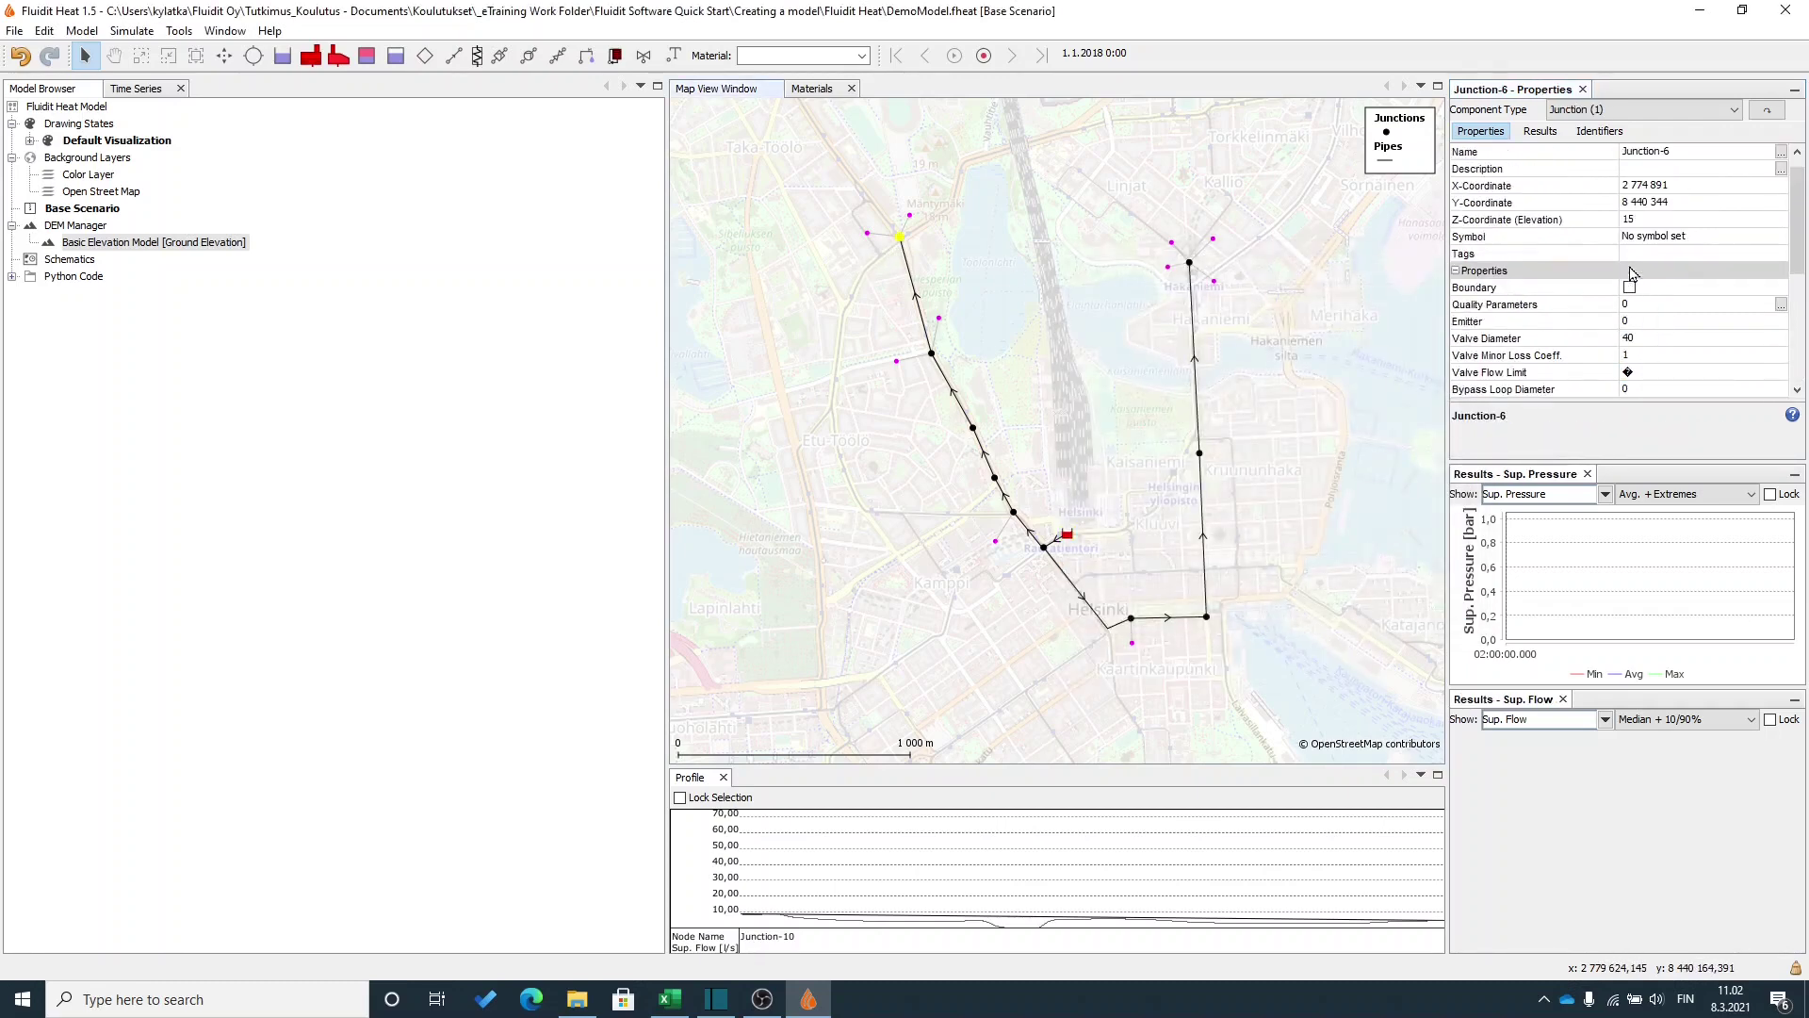
click(1065, 546)
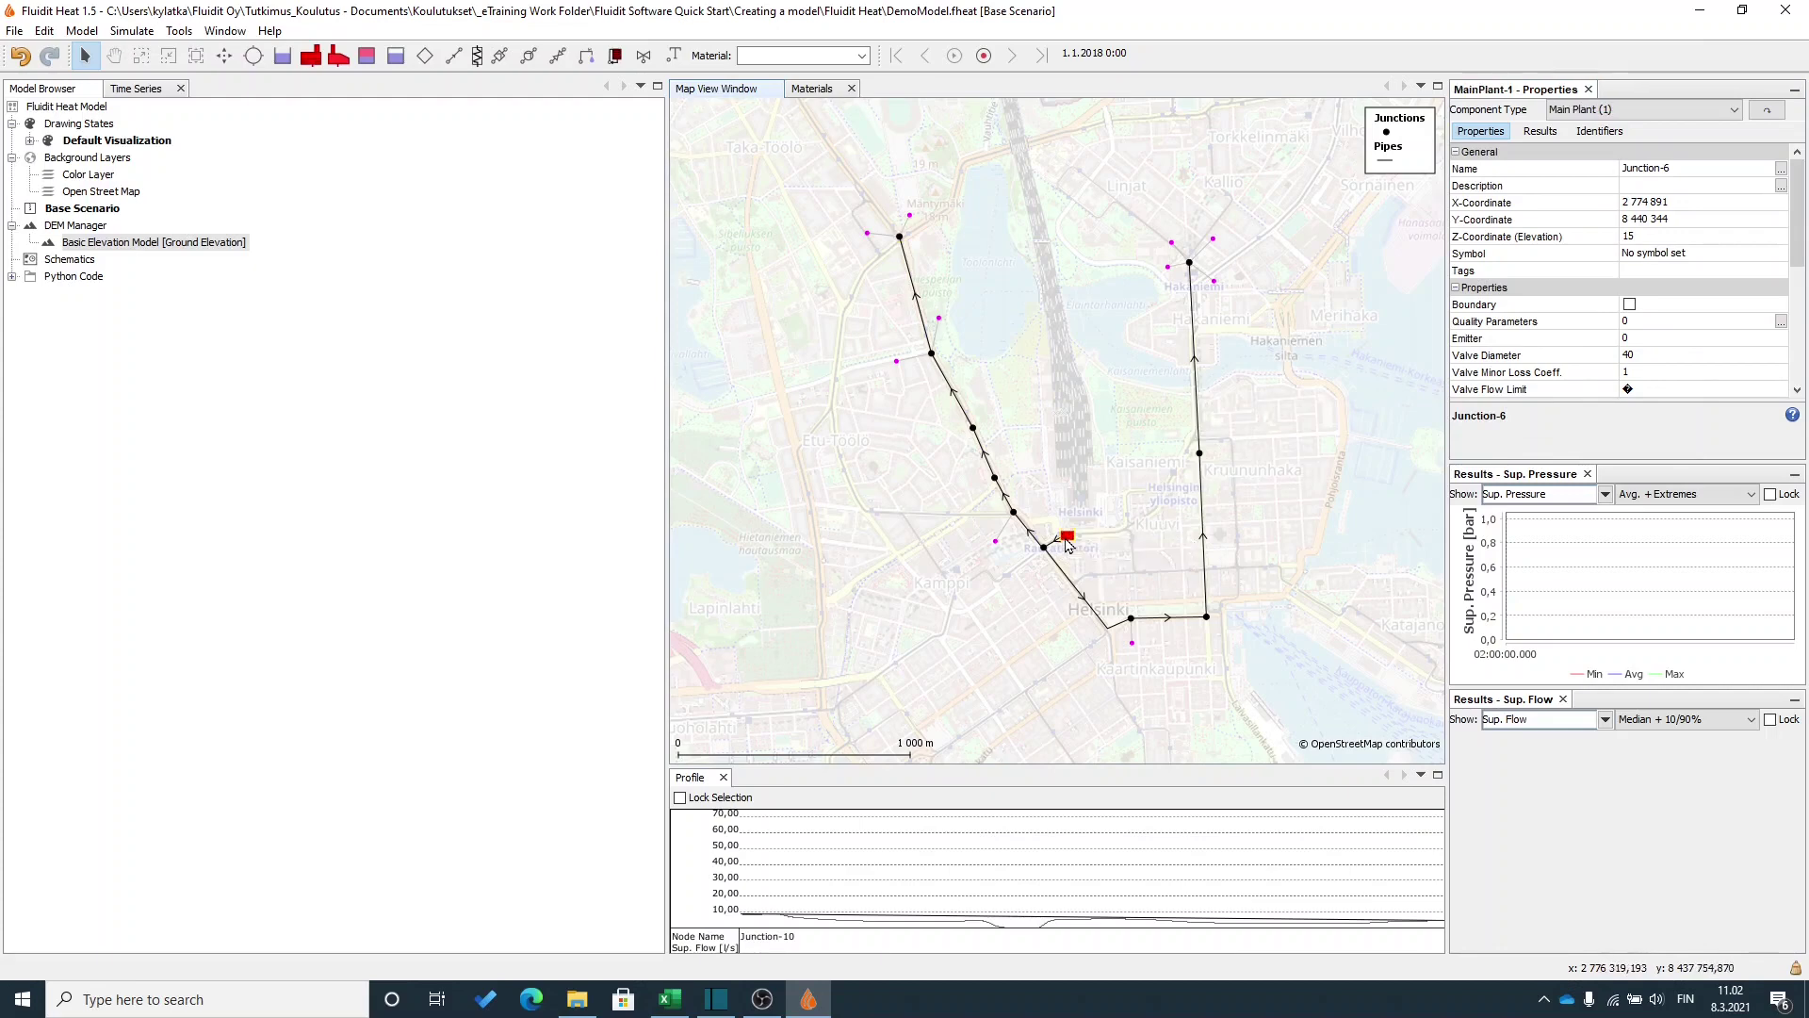
scroll(1734, 377, down, 5)
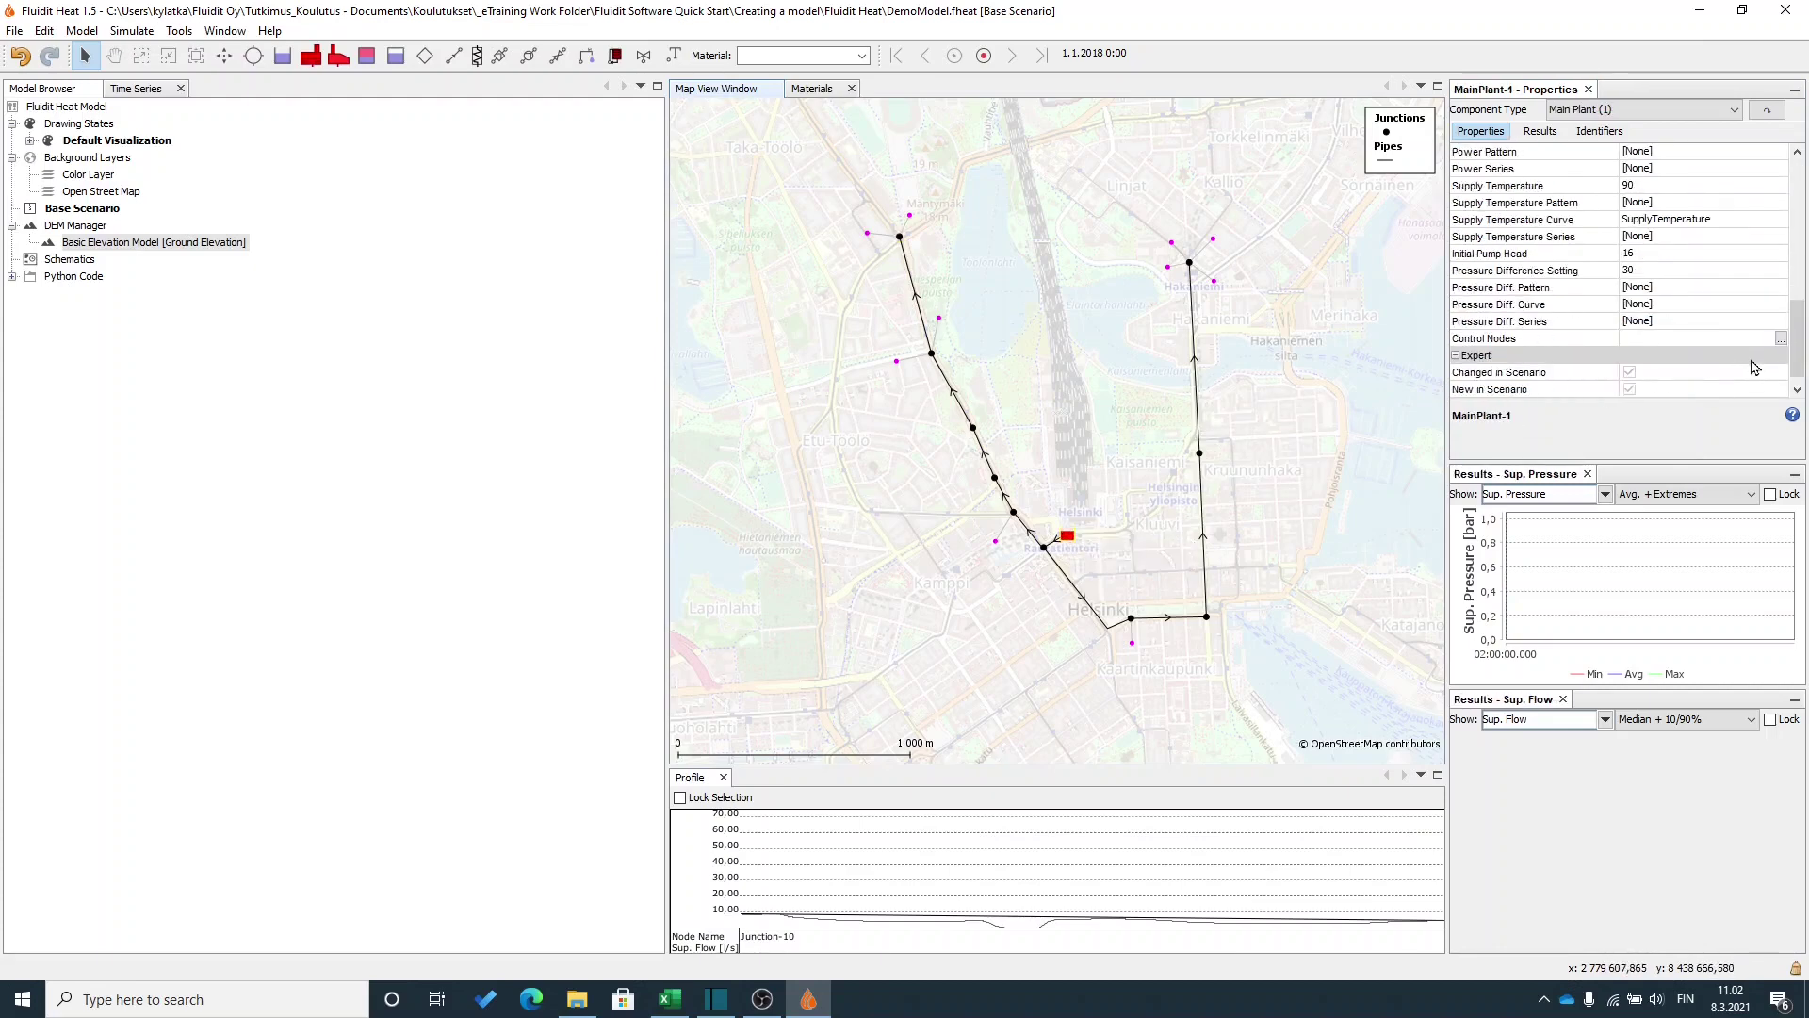
click(1780, 337)
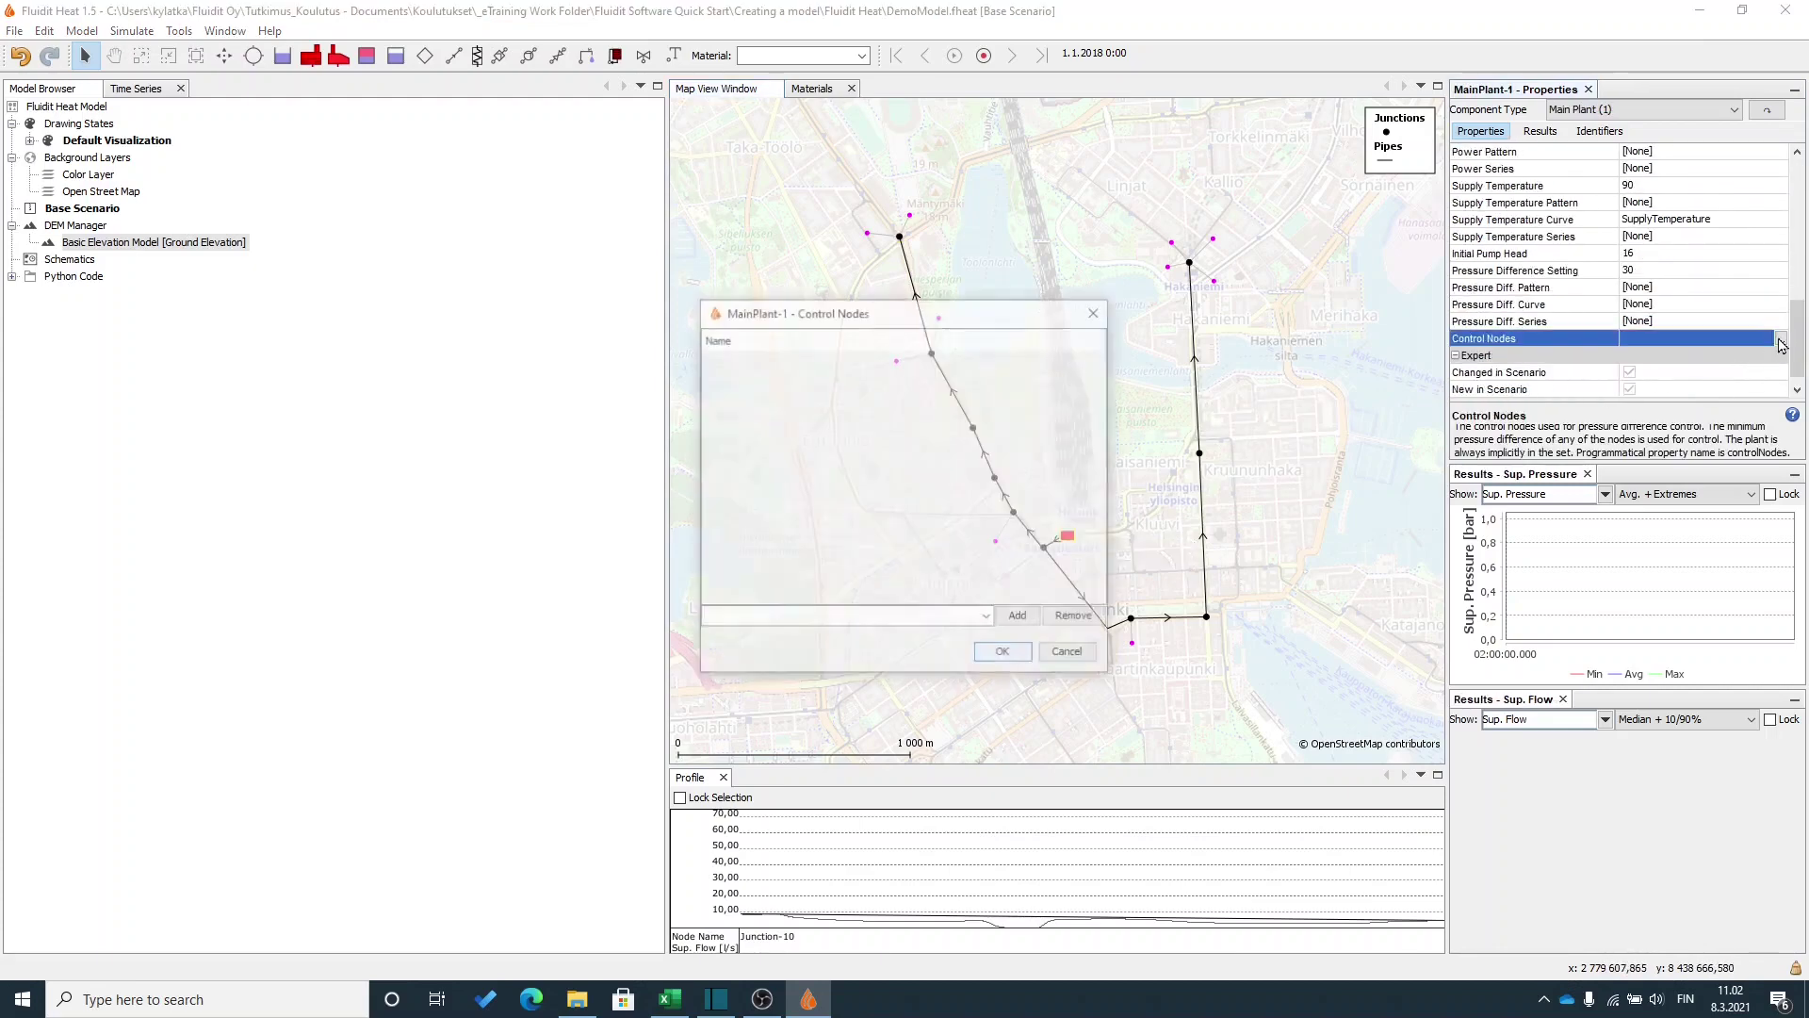
click(988, 618)
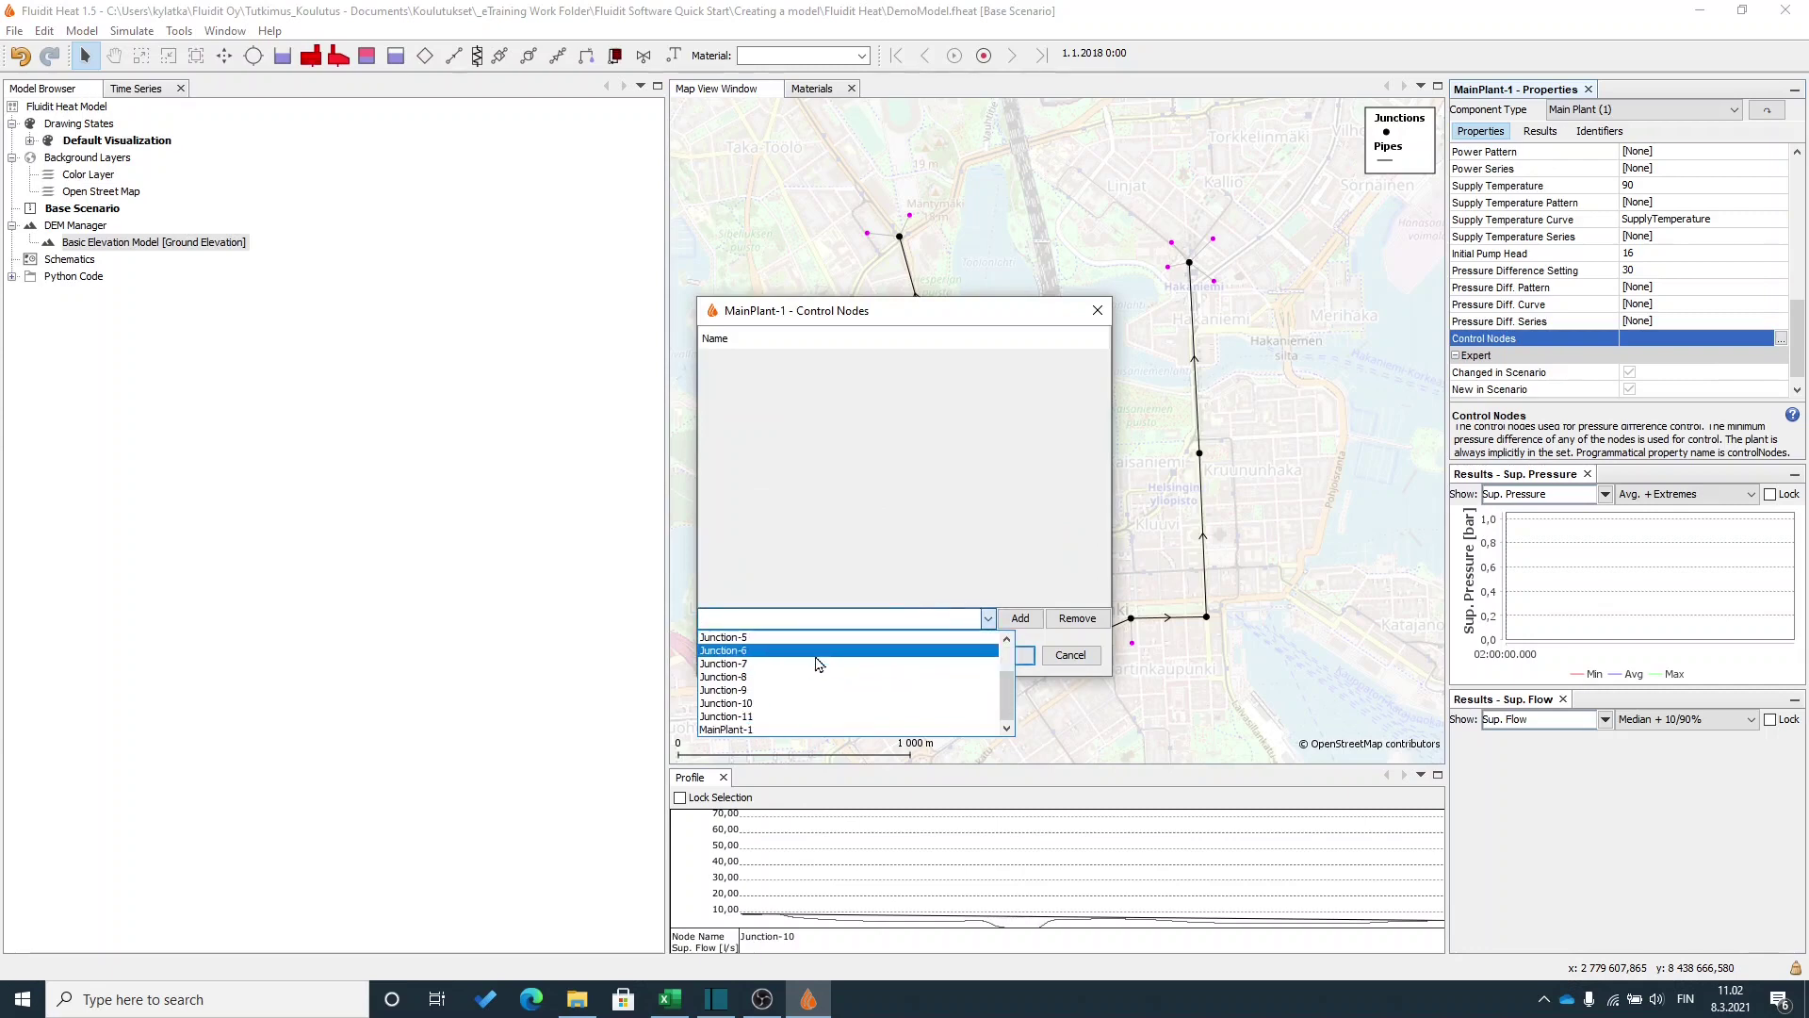
click(816, 654)
click(1020, 618)
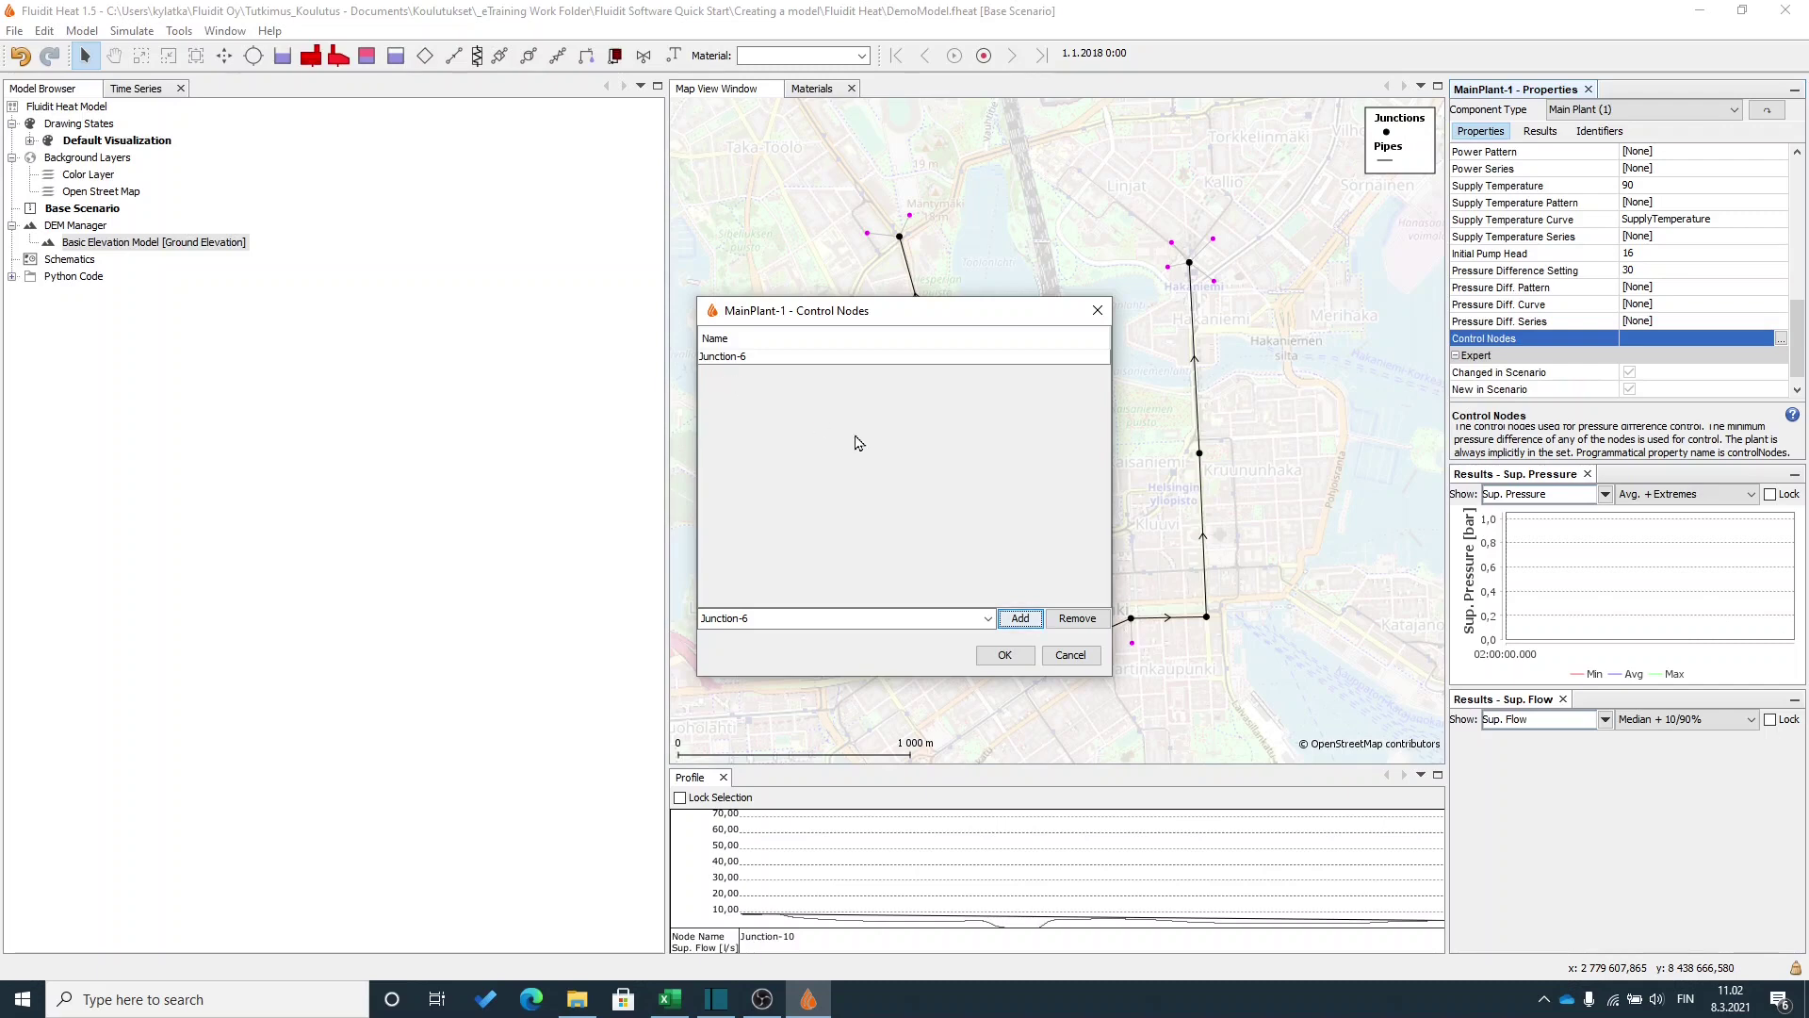
click(1002, 654)
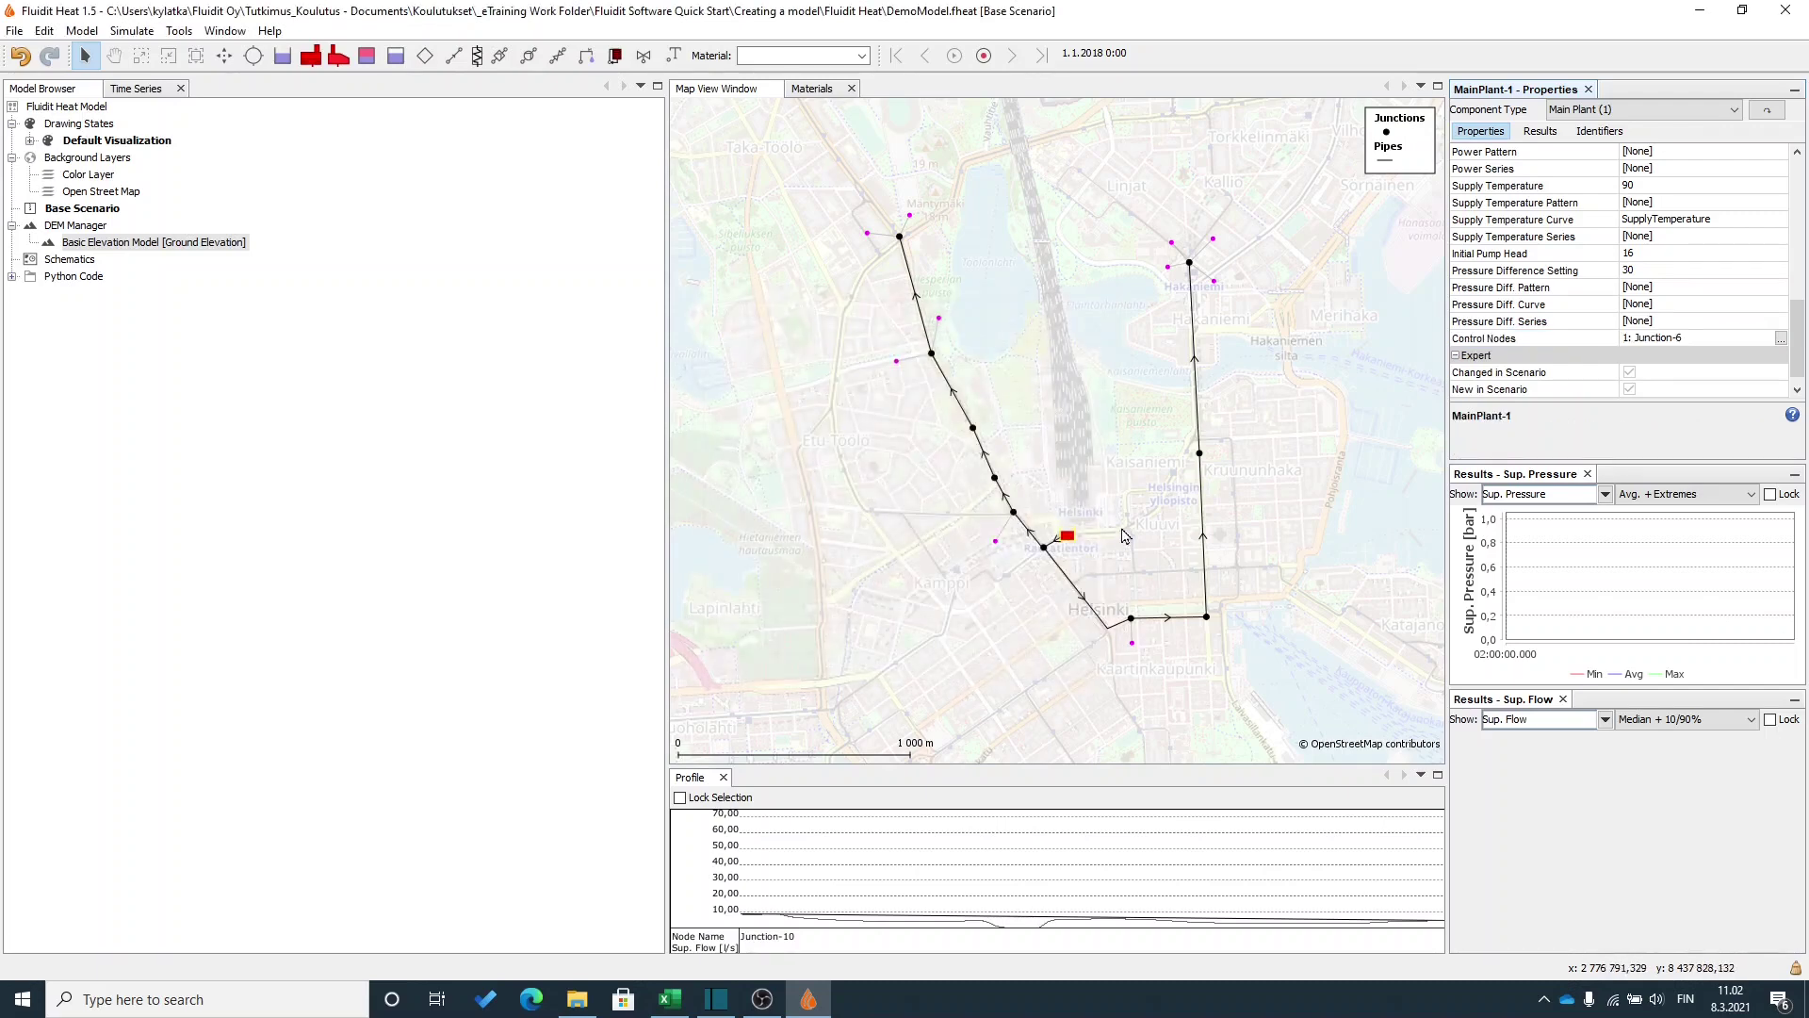
click(1137, 532)
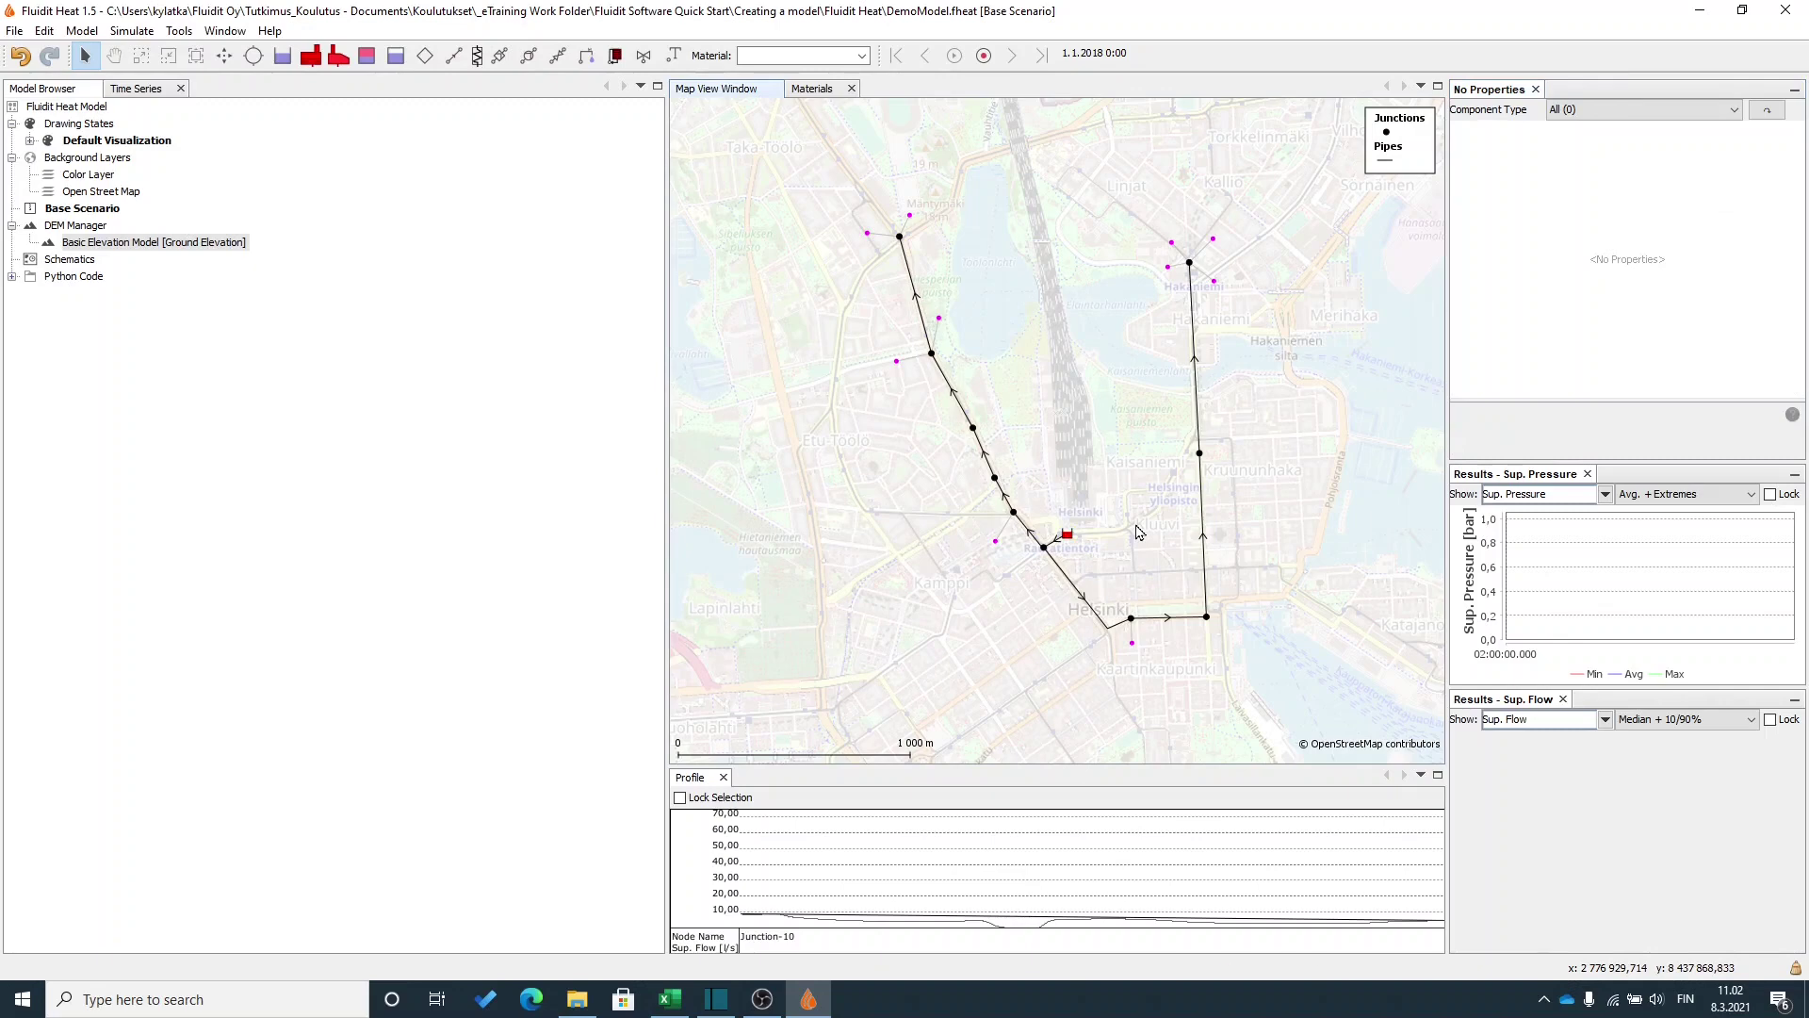
Run the simulation with F5, then enlarge the supply-pressure chart and re-centre the map.
key(F5)
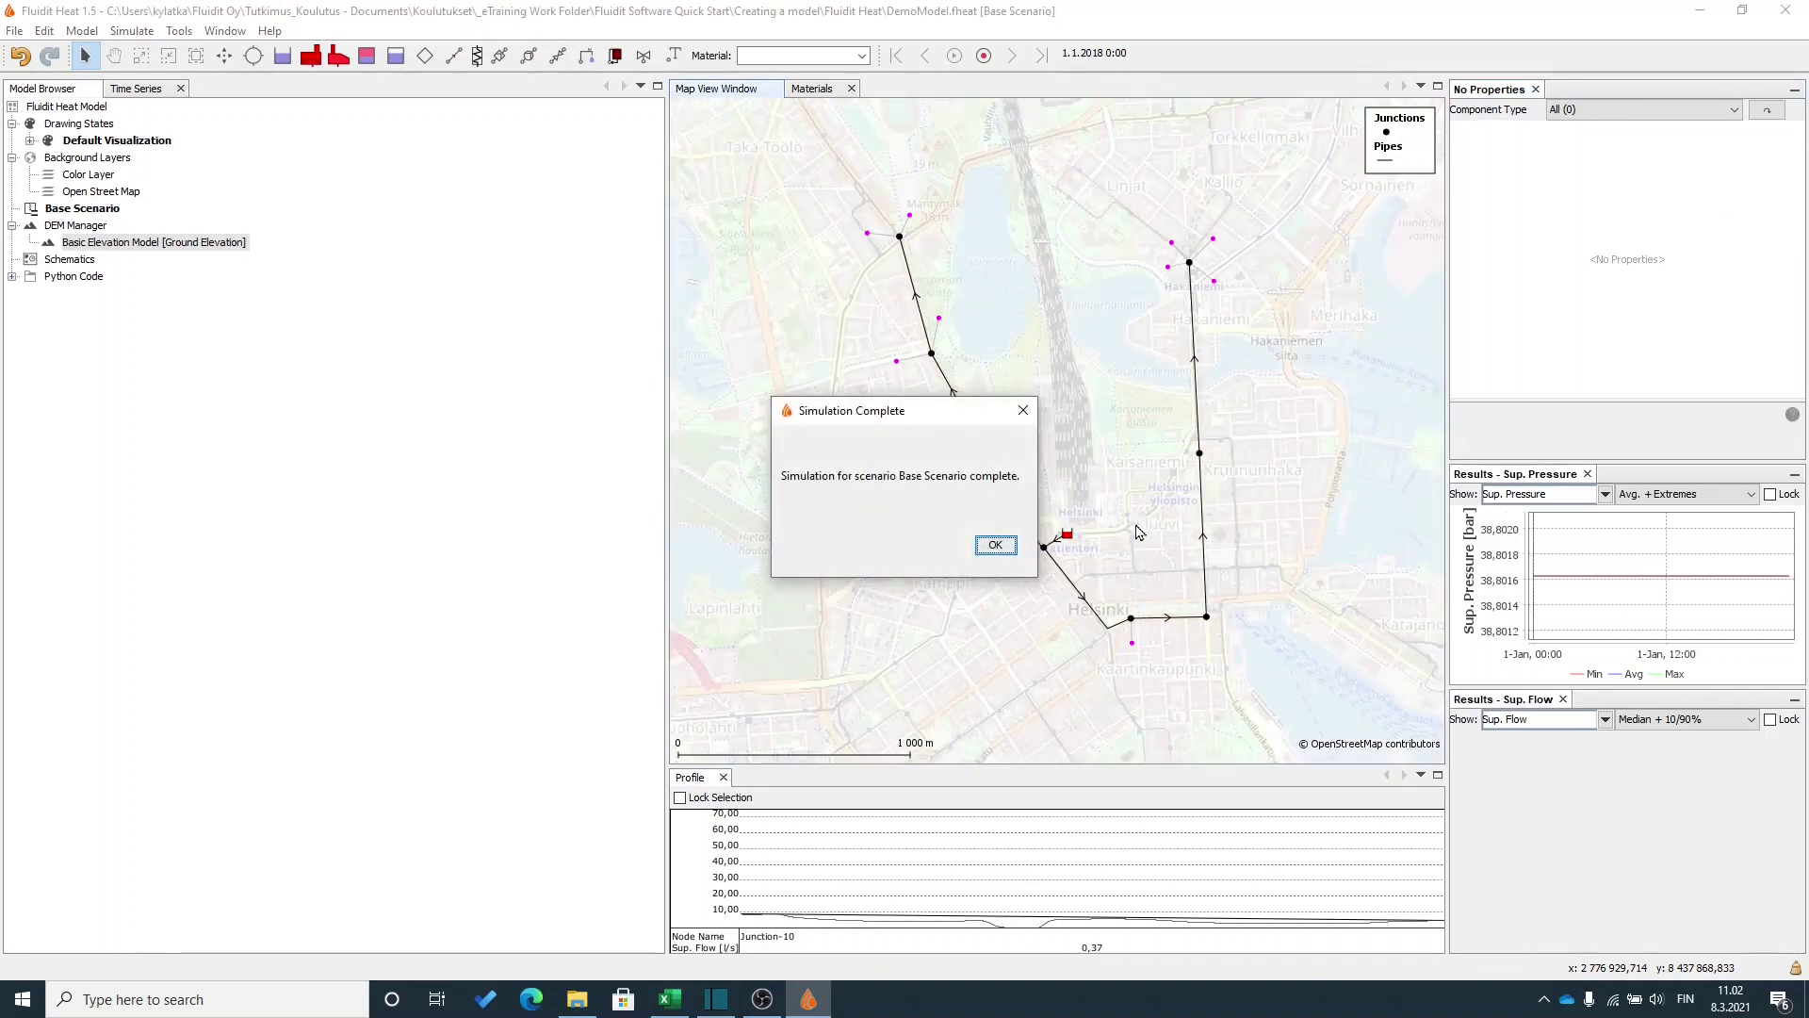
click(996, 545)
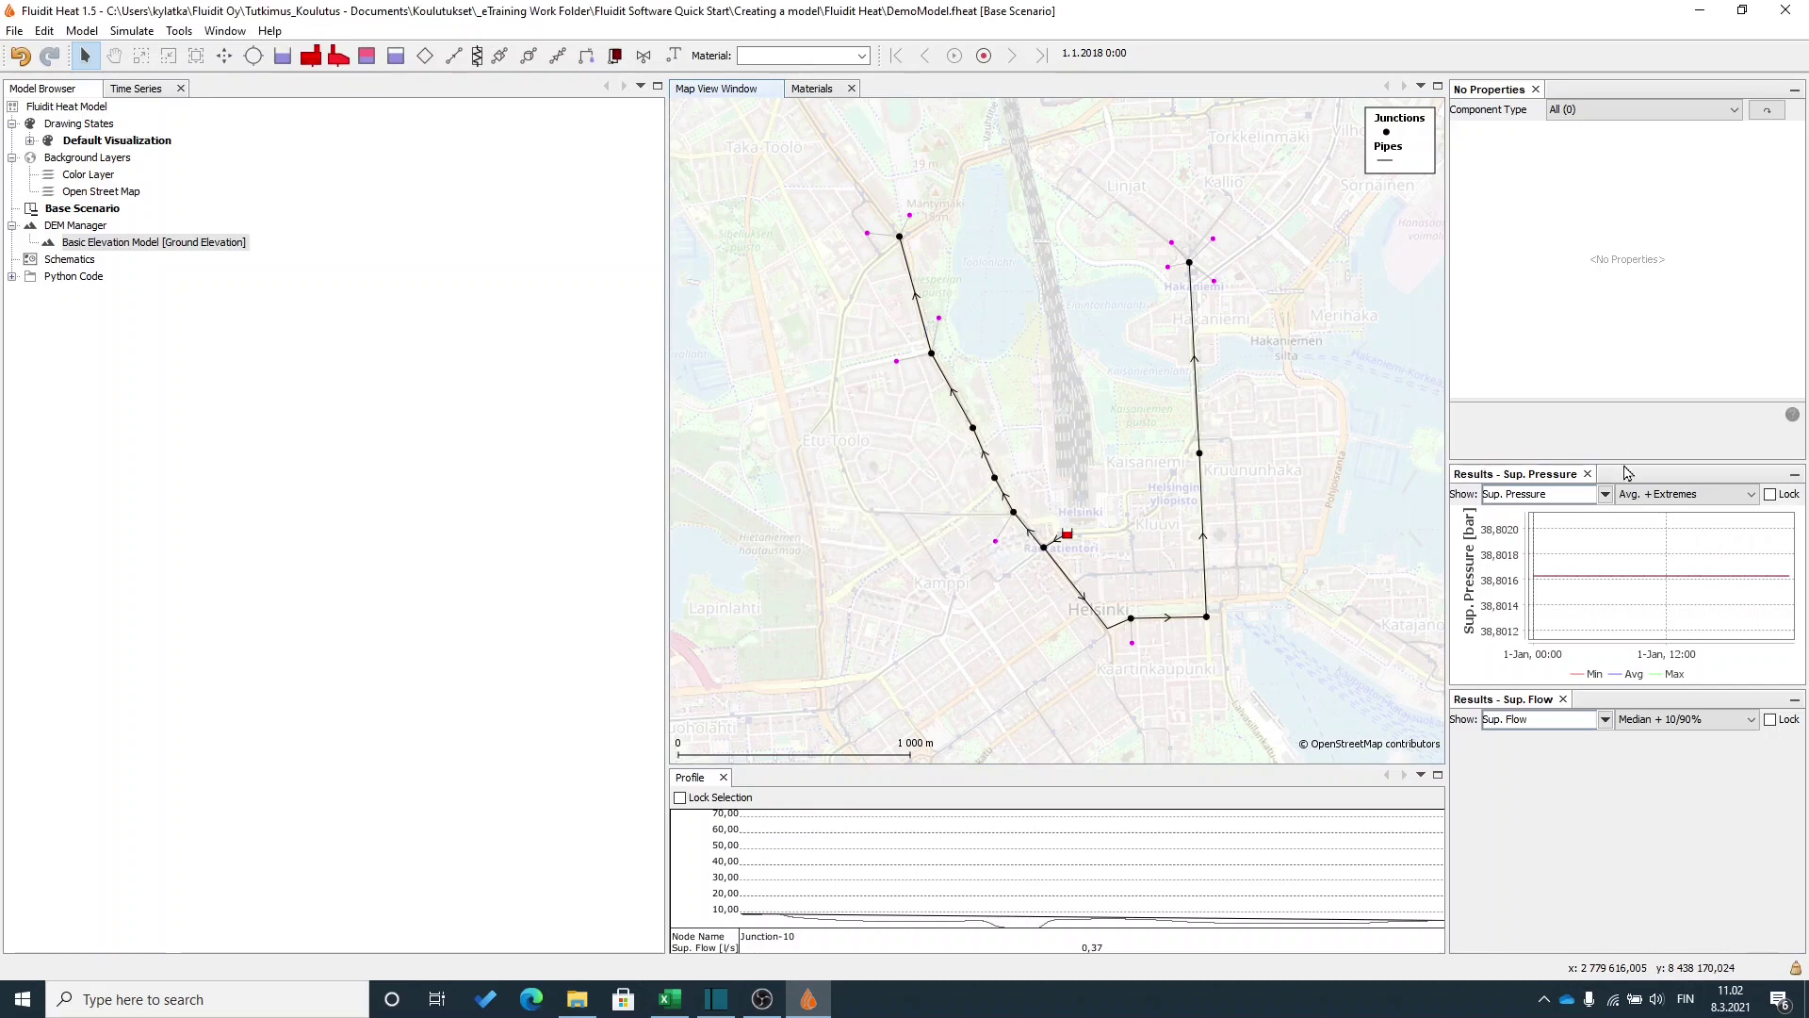
drag(1626, 457, 1625, 390)
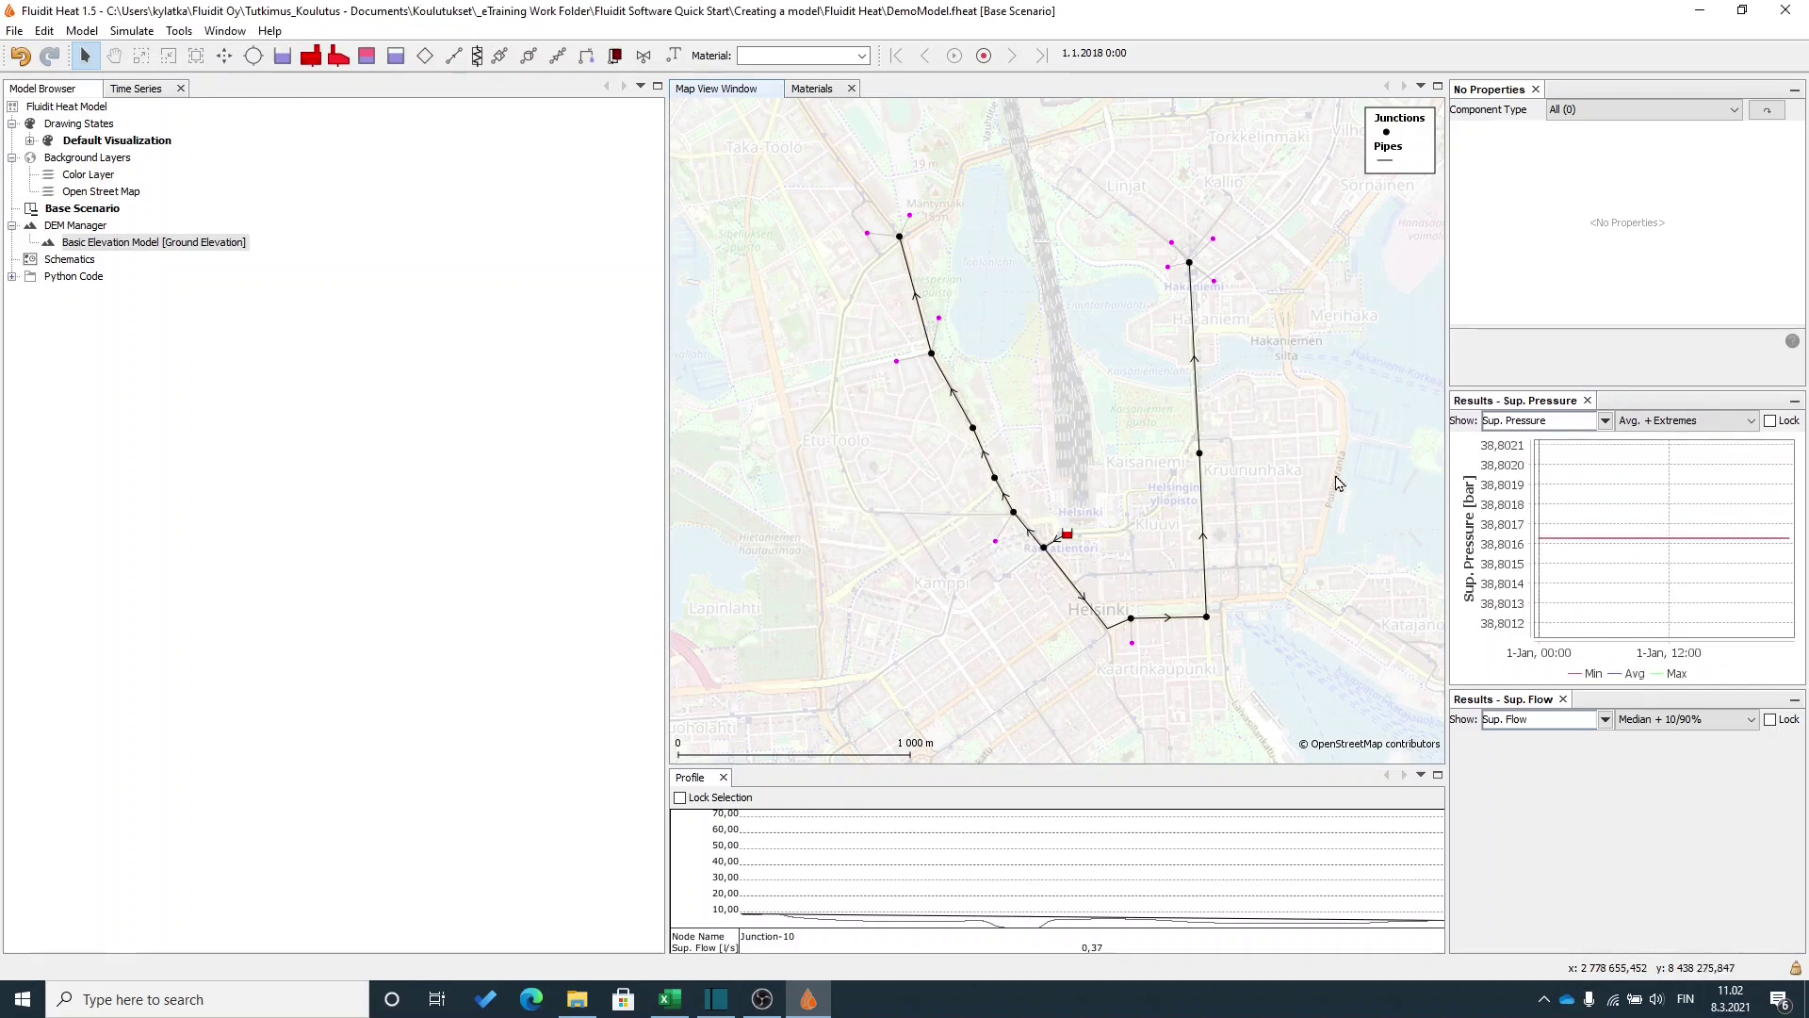
drag(1336, 484, 1272, 329)
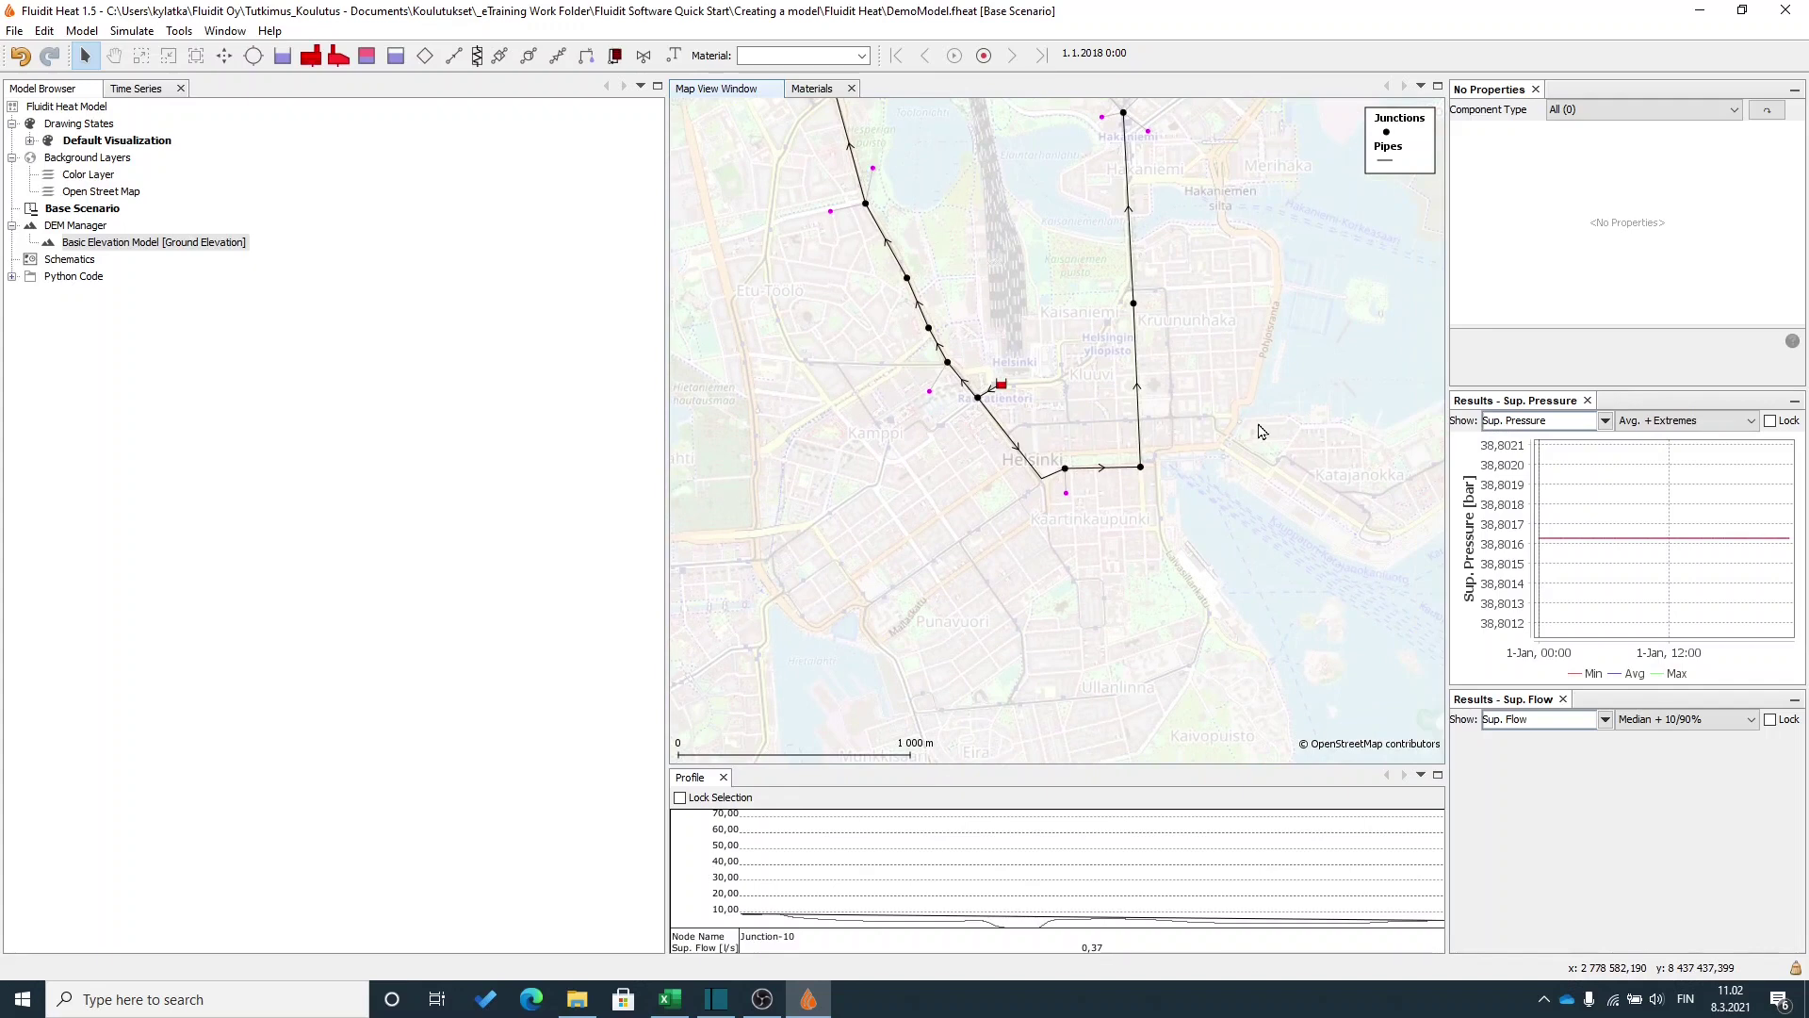
click(1580, 473)
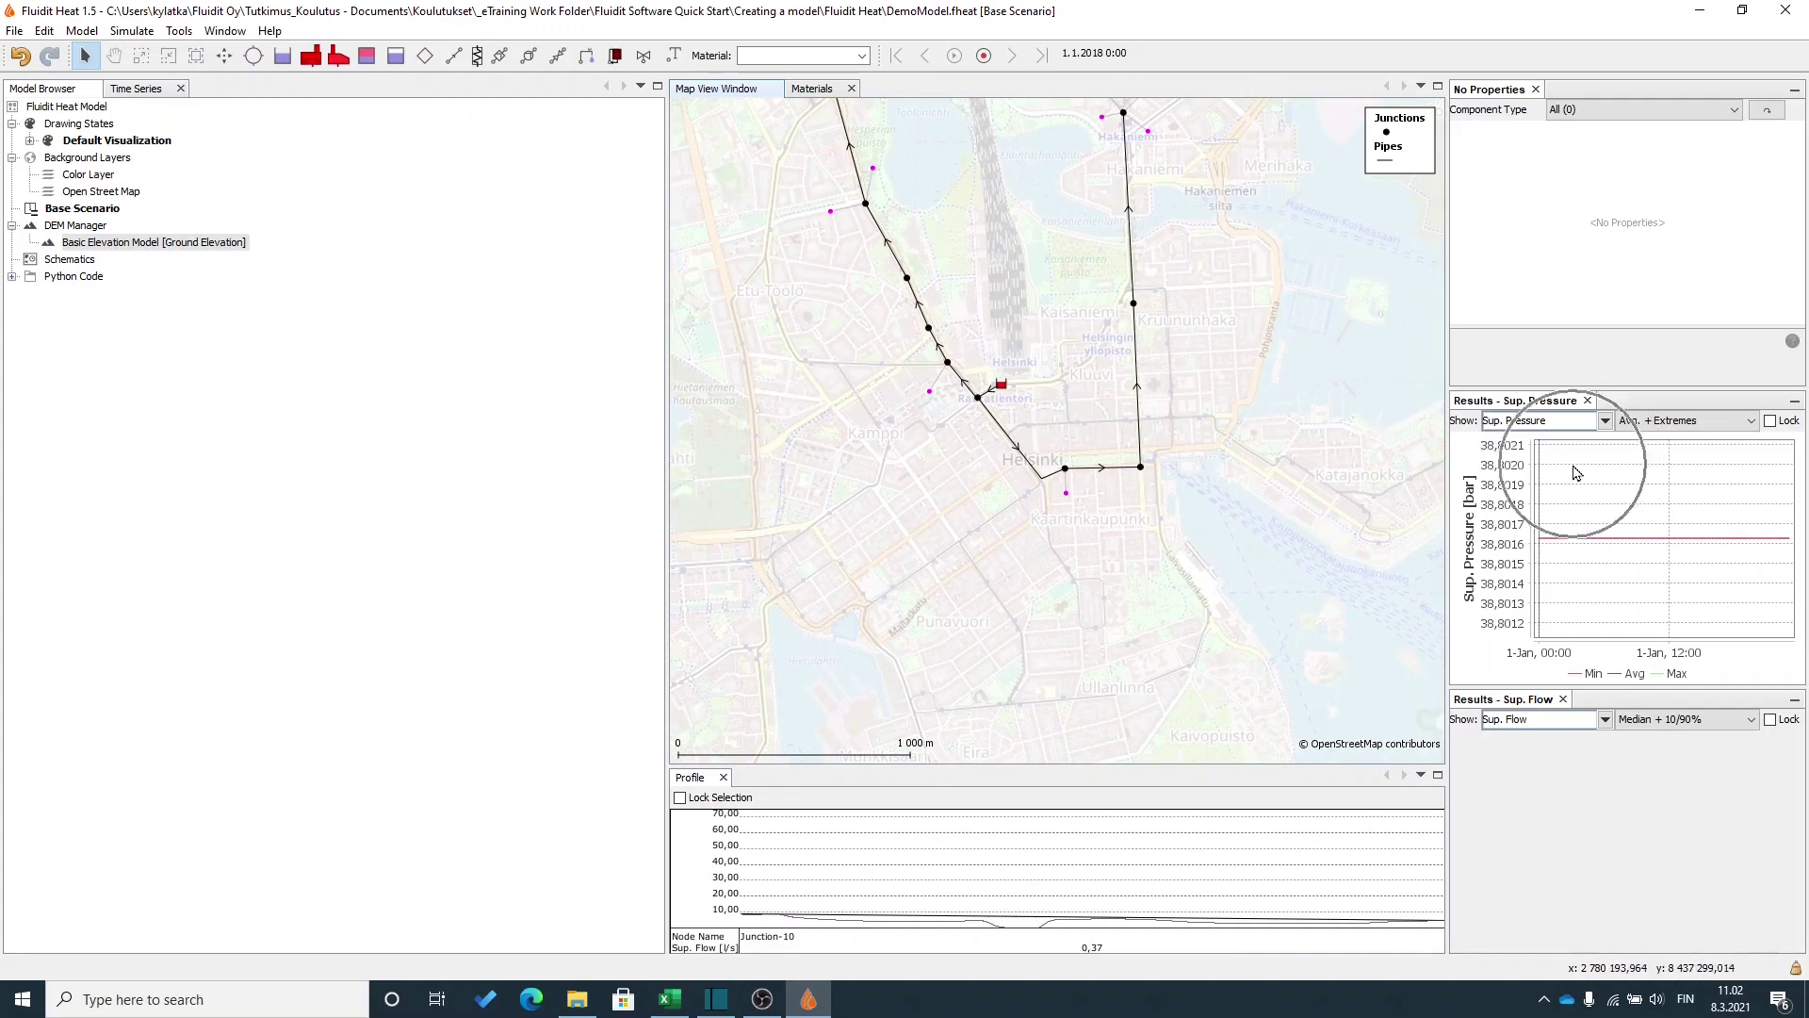
click(1595, 787)
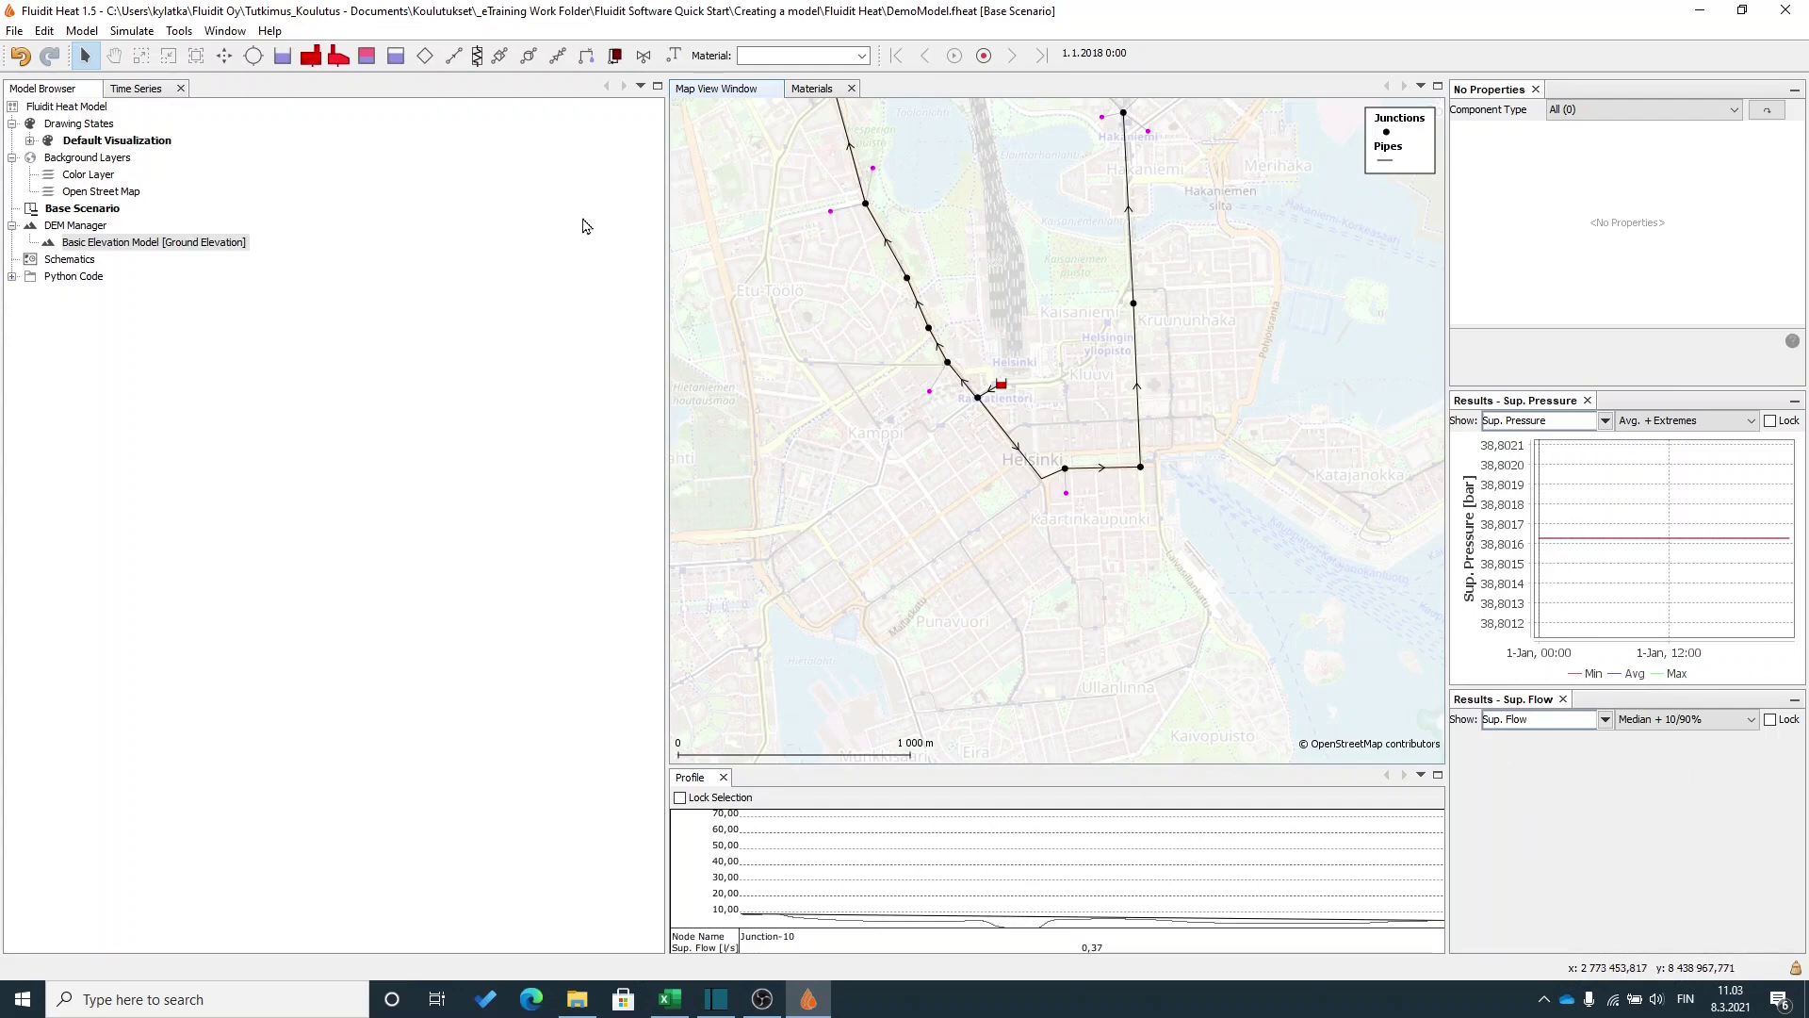
Dock a new Results panel beside properties, close Materials, and narrow the model browser.
click(234, 31)
click(285, 74)
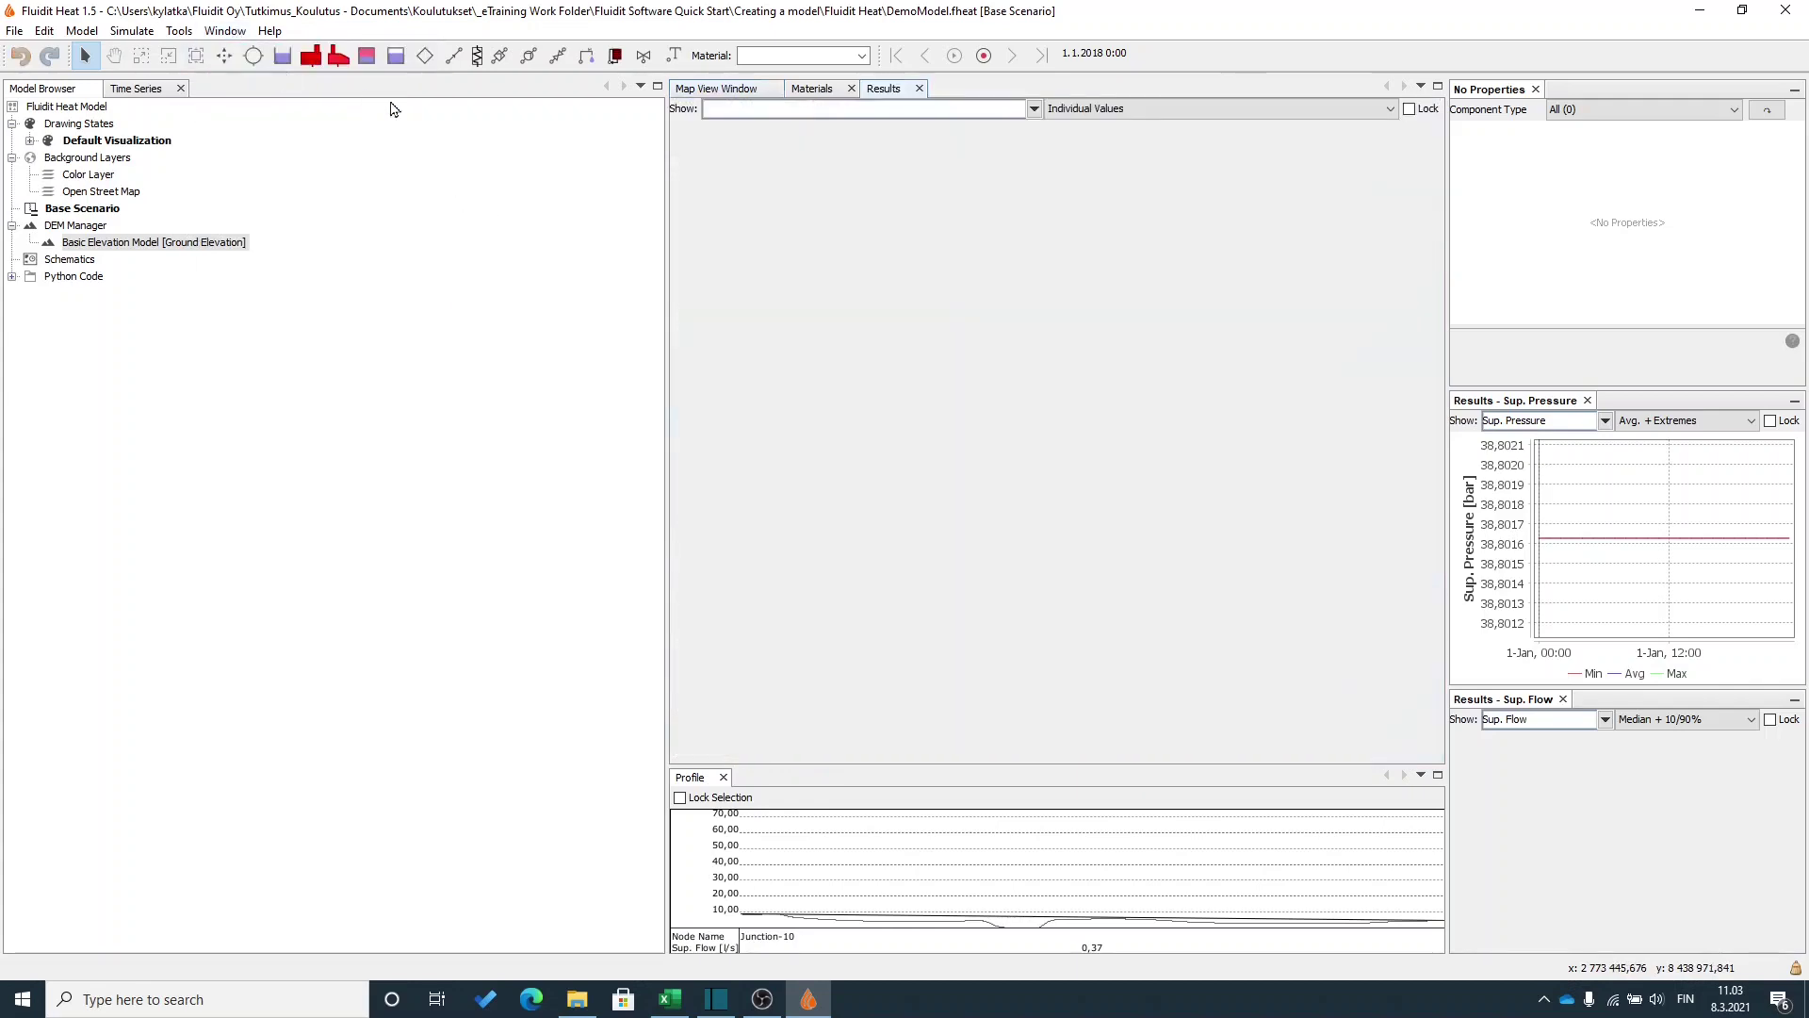
drag(895, 92, 1589, 259)
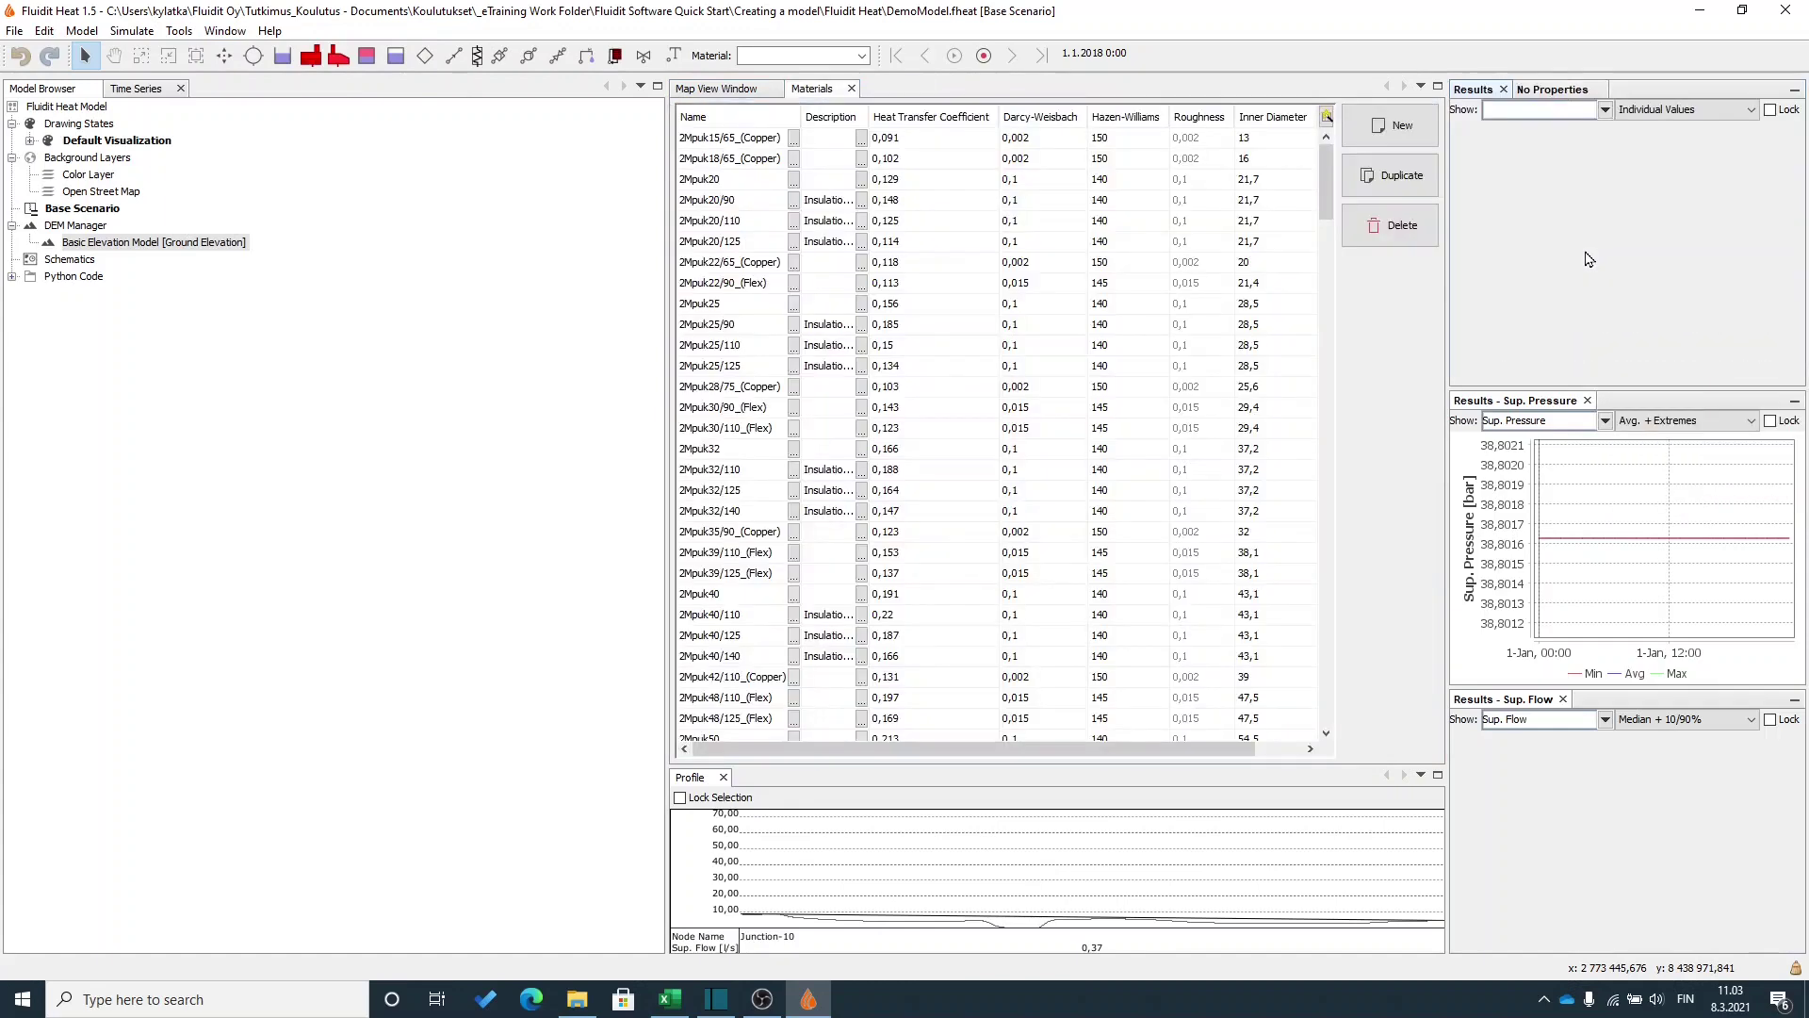
click(851, 88)
drag(667, 362, 371, 363)
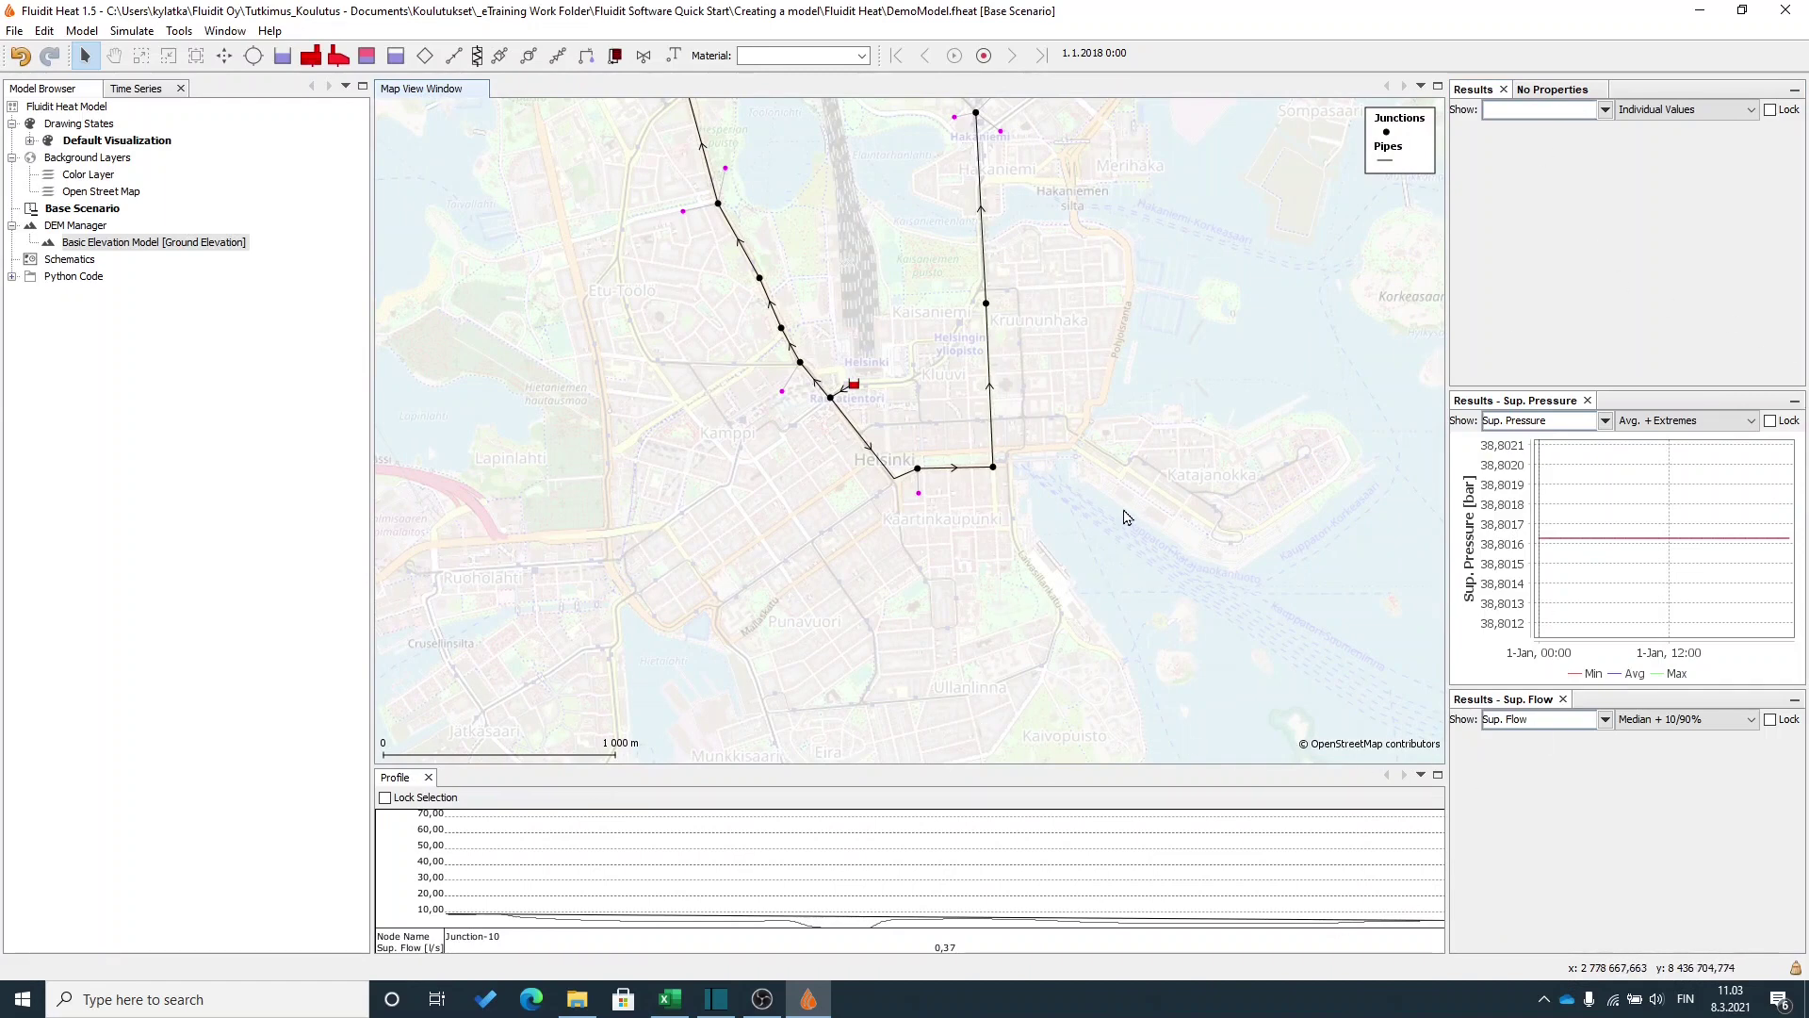
drag(1171, 493, 1178, 603)
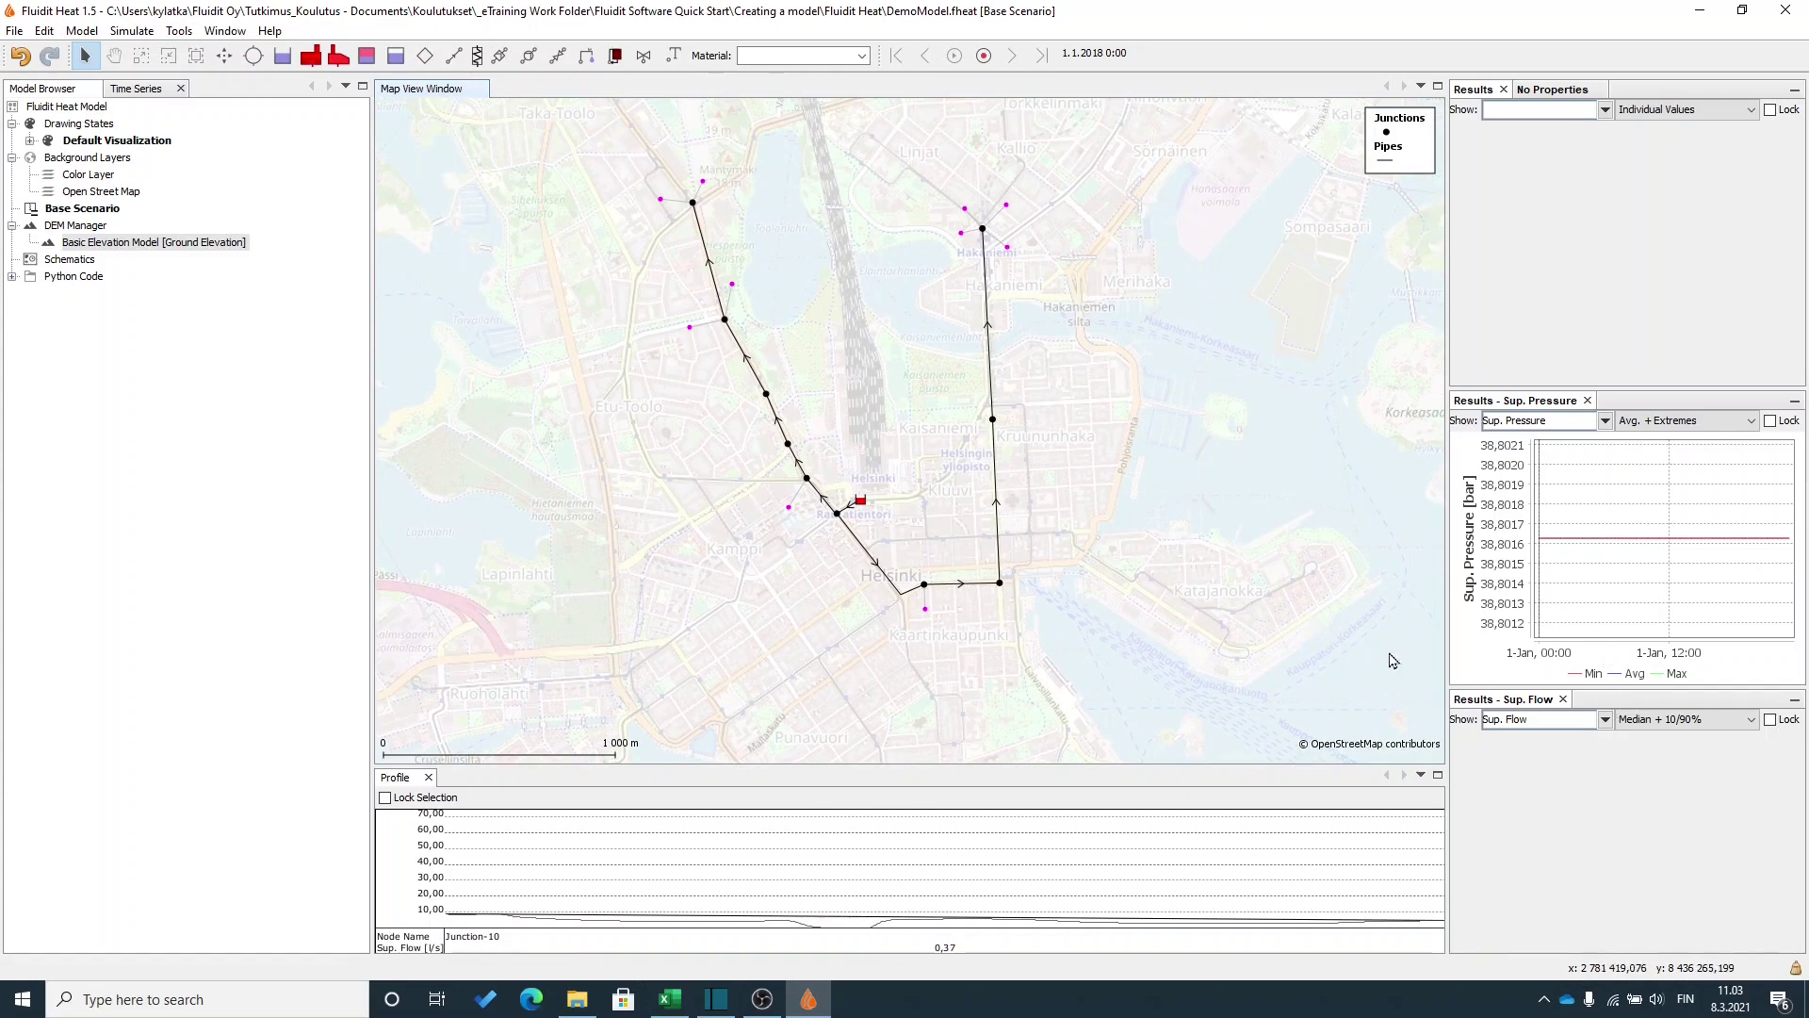
Plot Junction-2, -3 and -4 pressures individually and lock both results charts.
click(1750, 421)
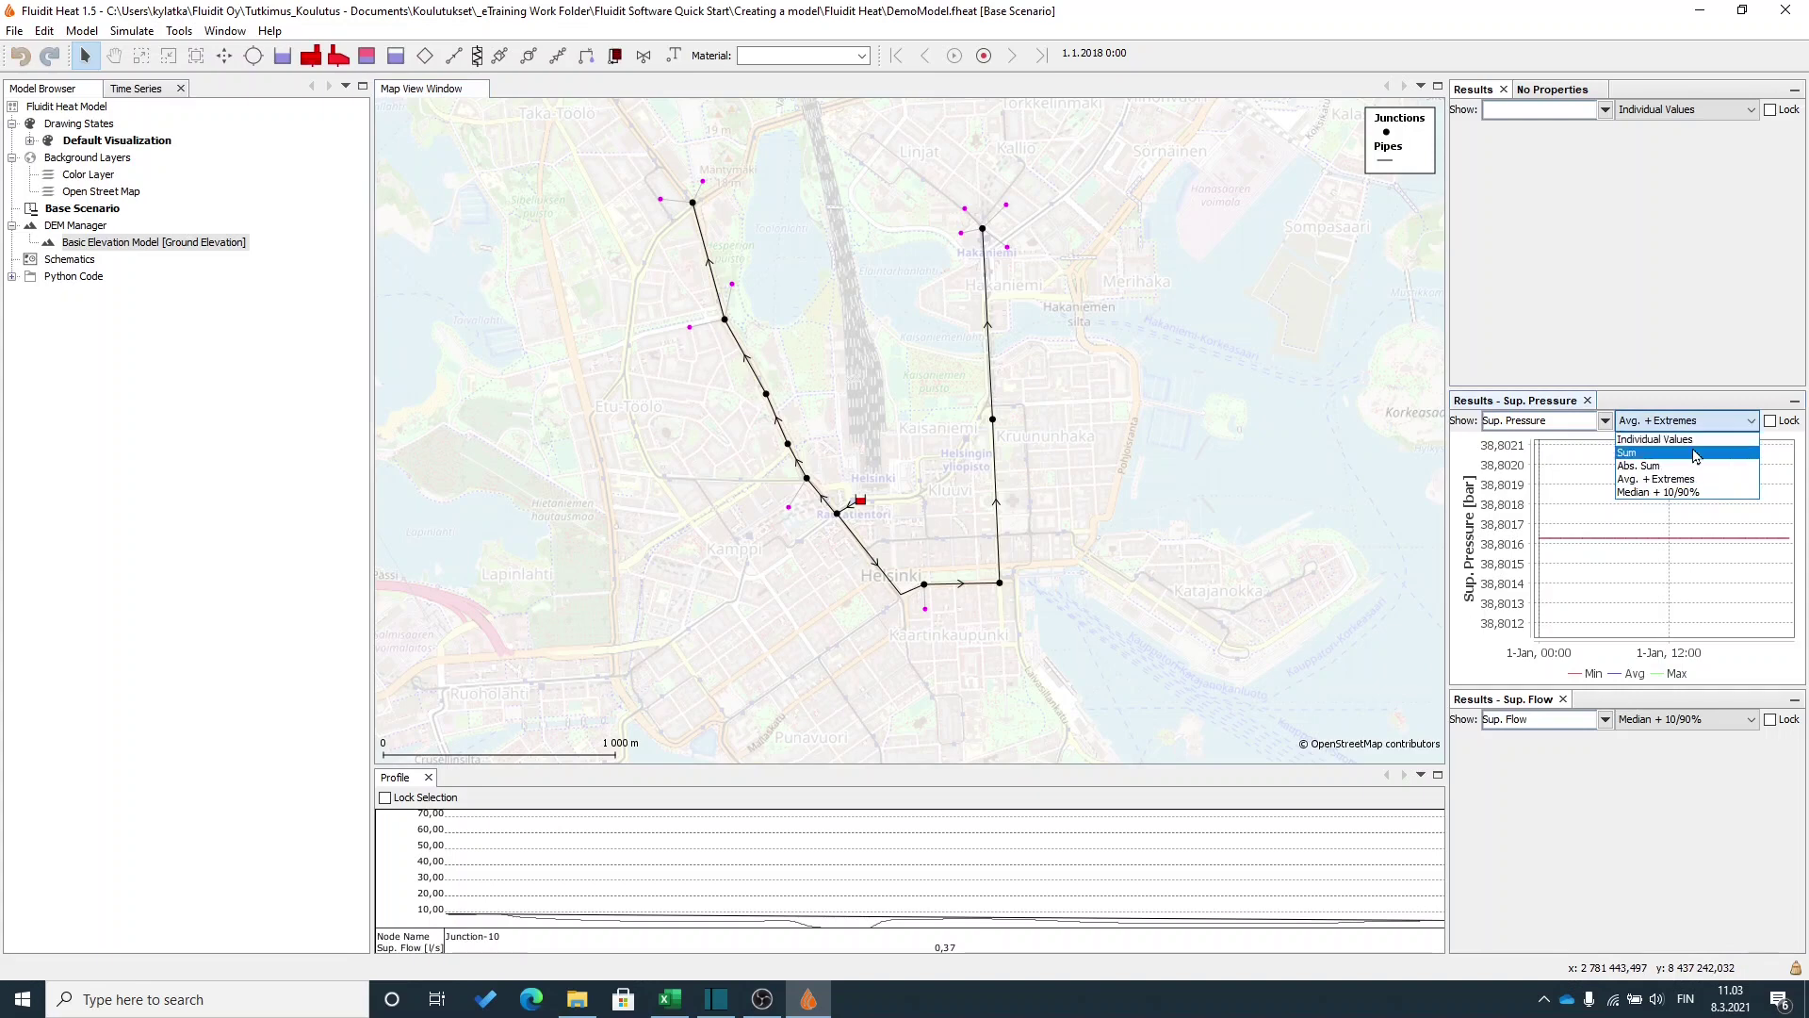
click(1659, 439)
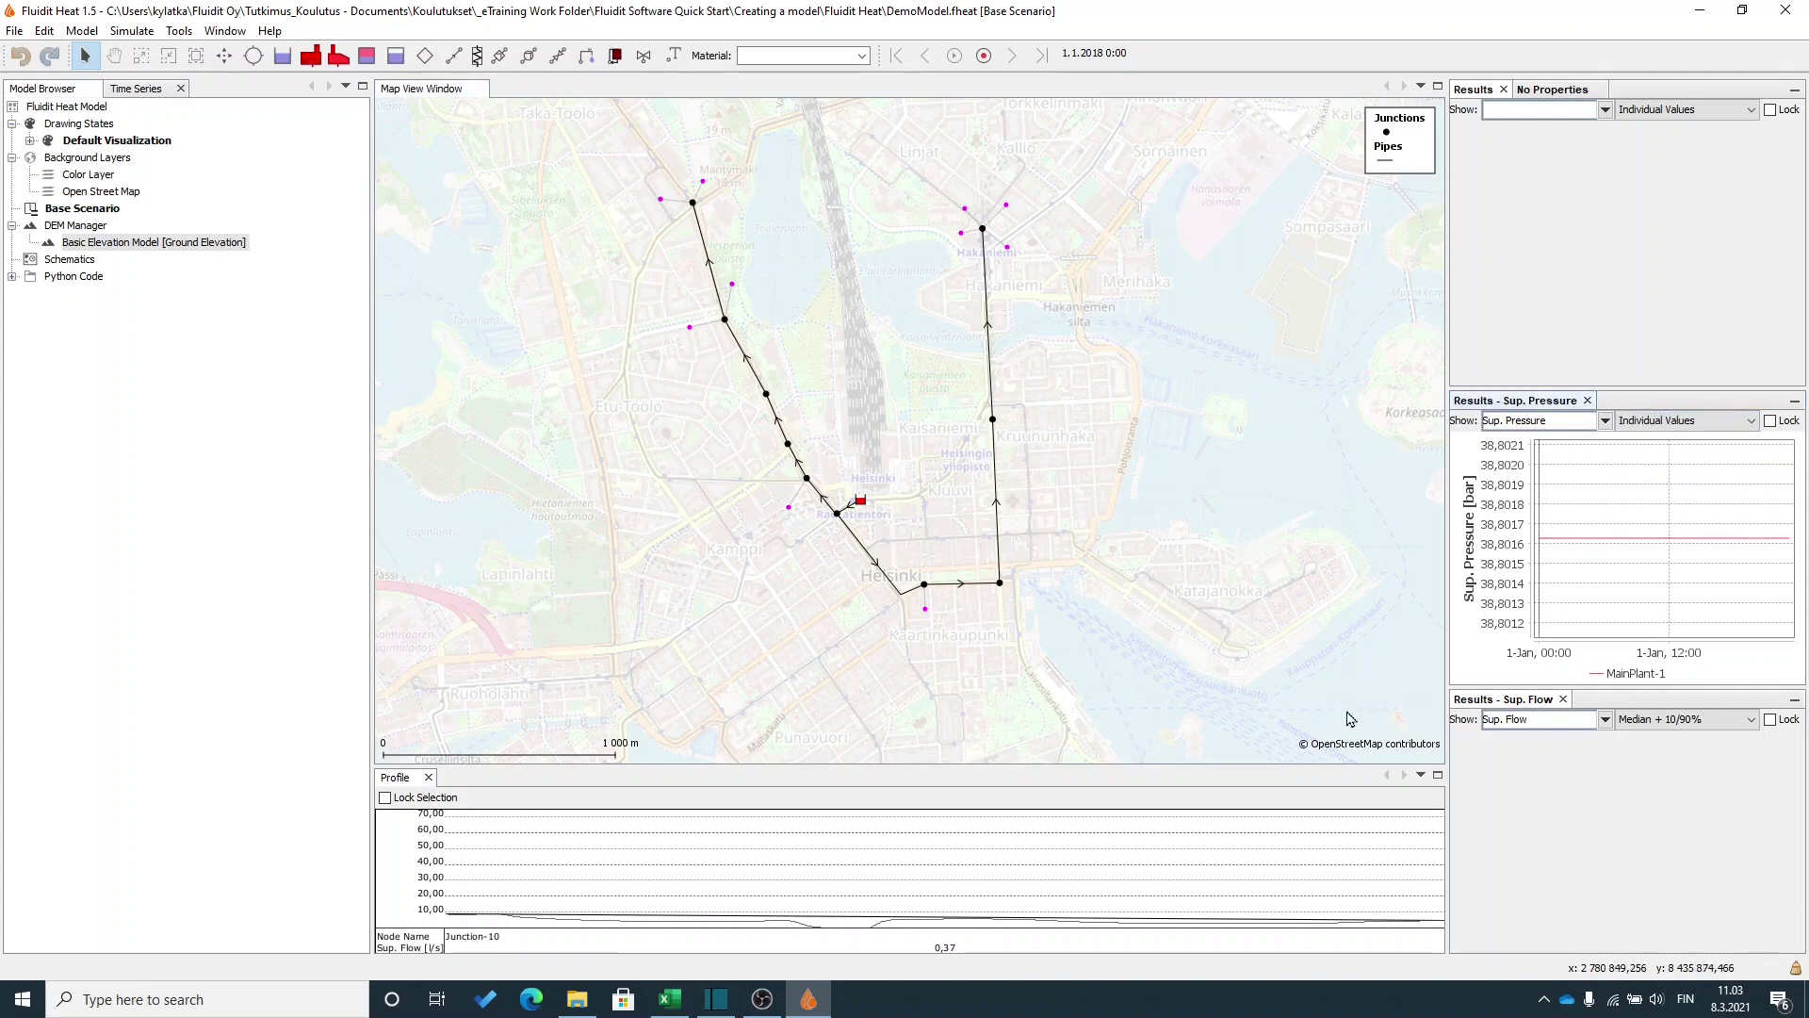
click(963, 586)
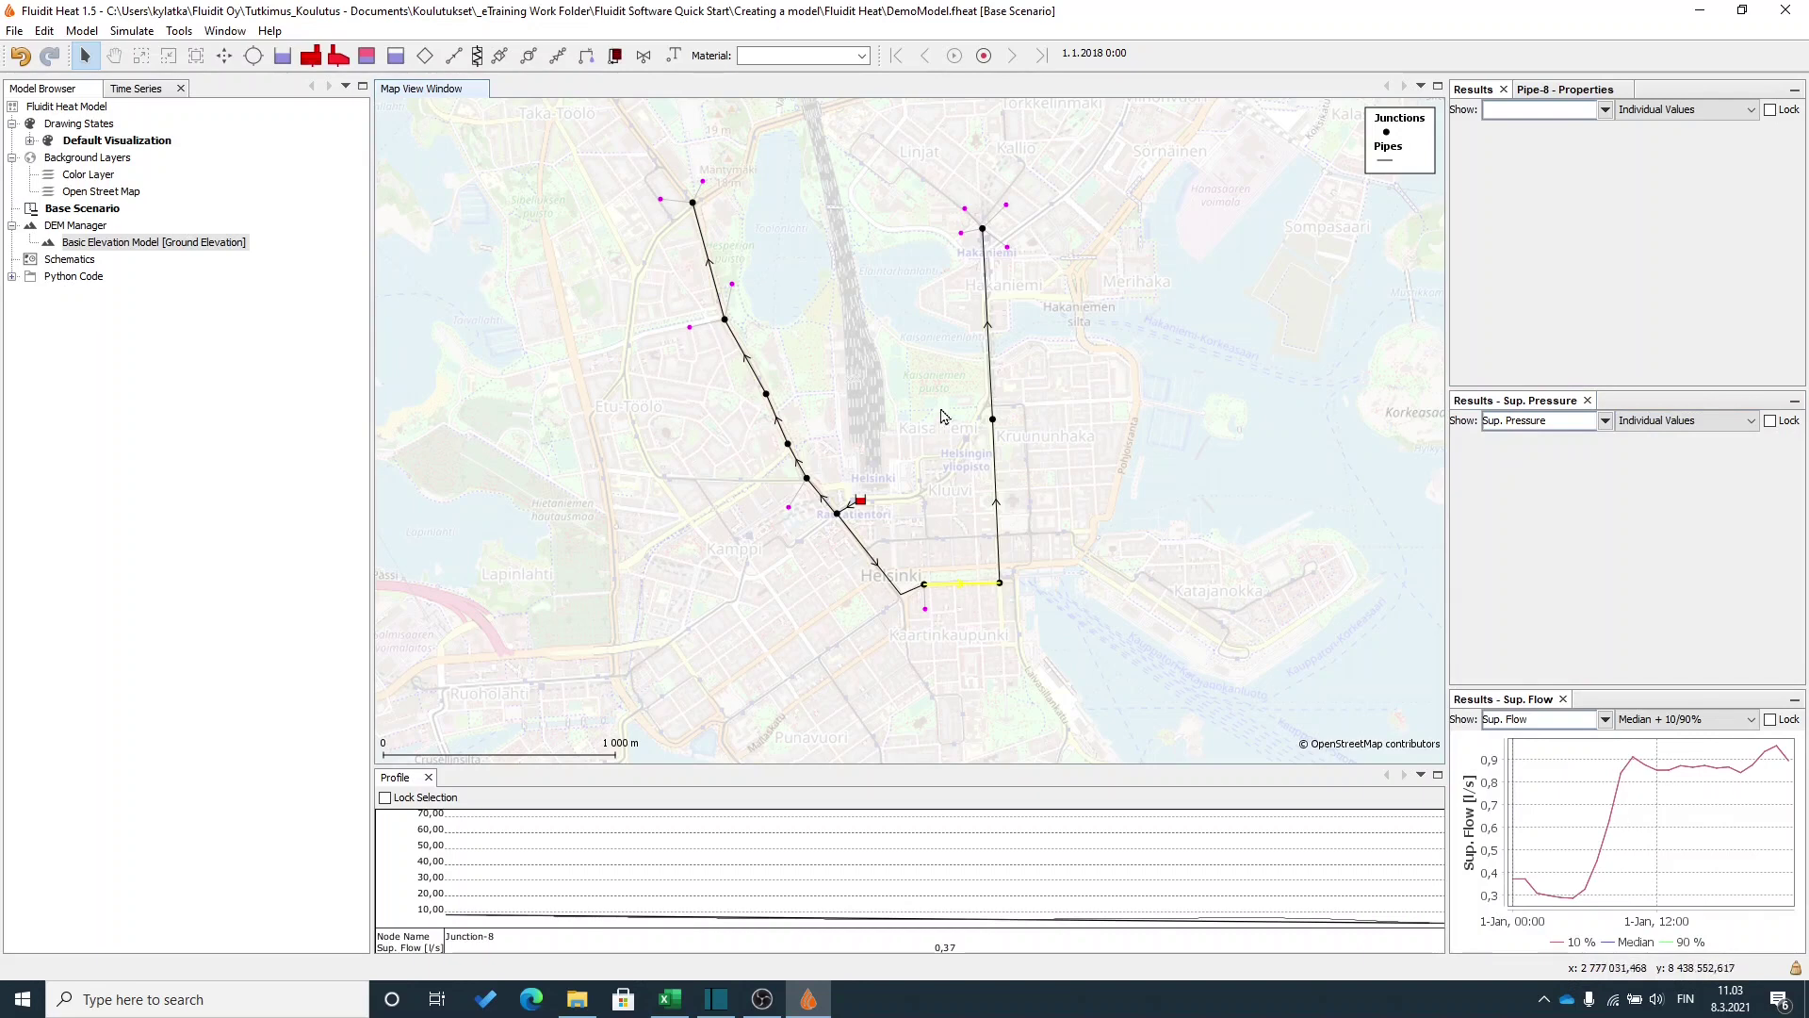
click(990, 405)
click(816, 485)
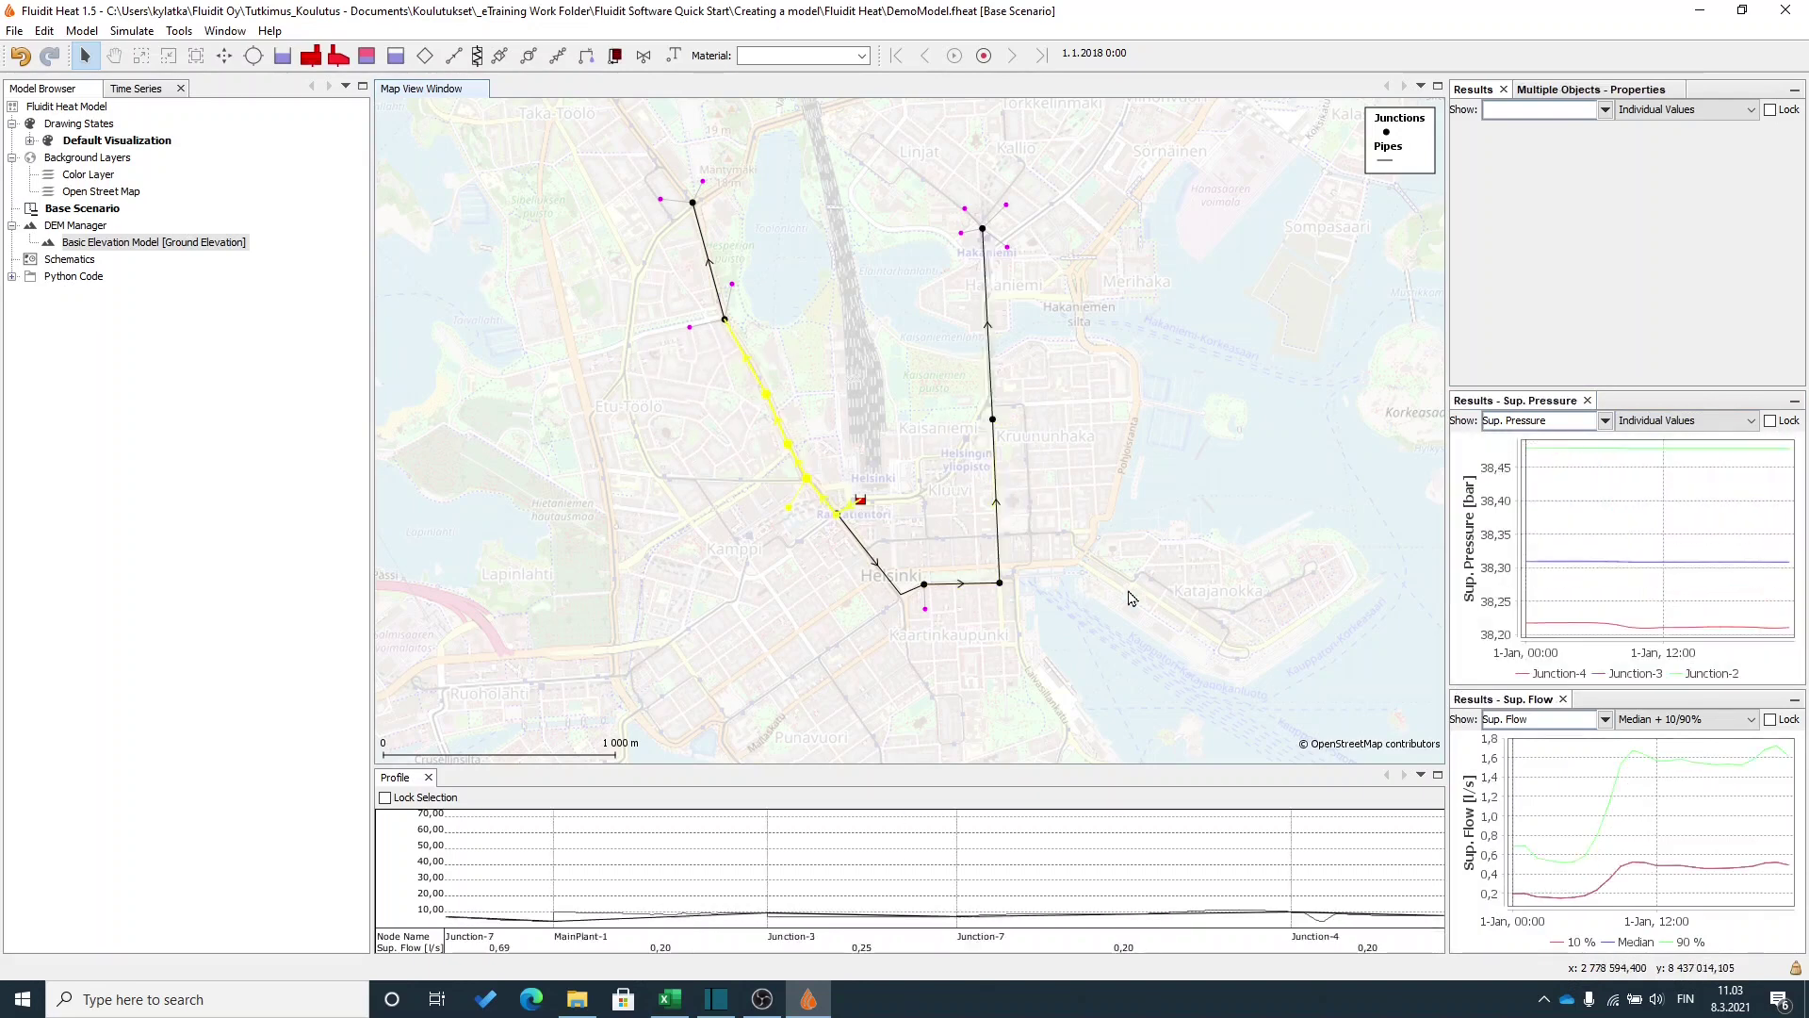
click(1770, 719)
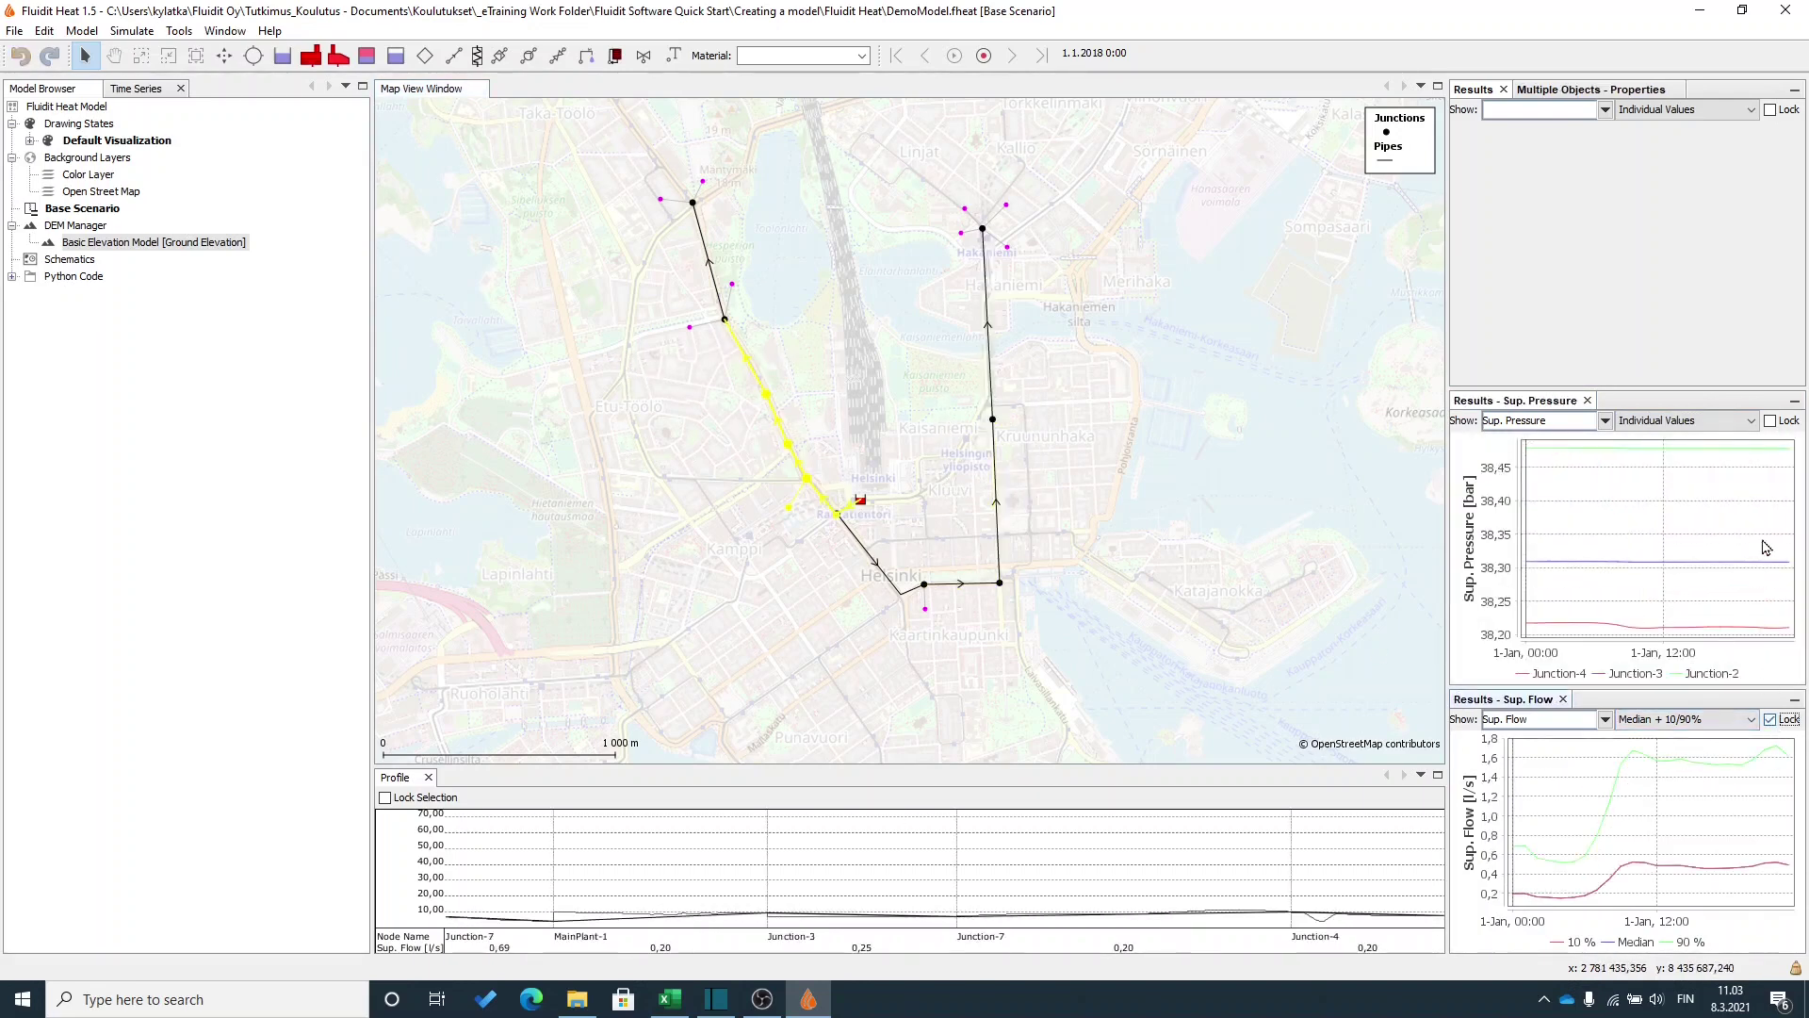
click(1777, 424)
click(1031, 574)
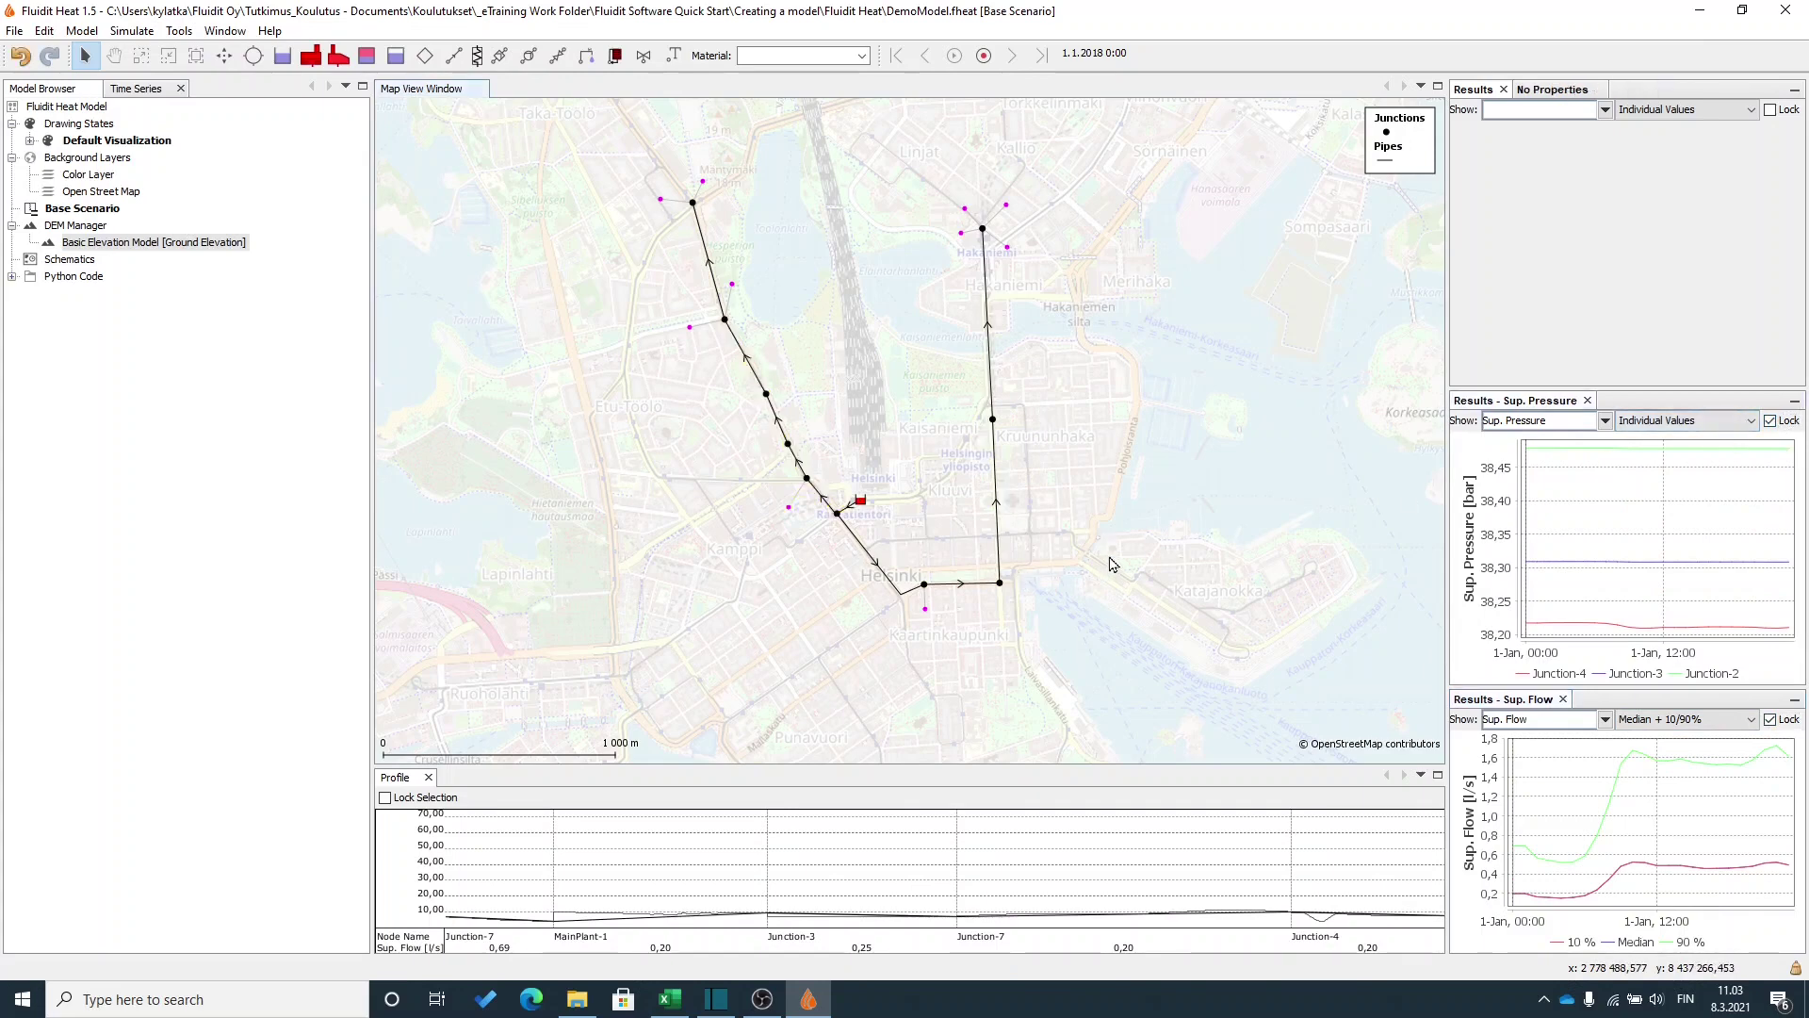
Plot individual flows for Pipe-1, Pipe-3, Pipe-6, Pipe-4 and Pipe-2.
drag(1110, 564, 885, 485)
drag(666, 189, 1225, 510)
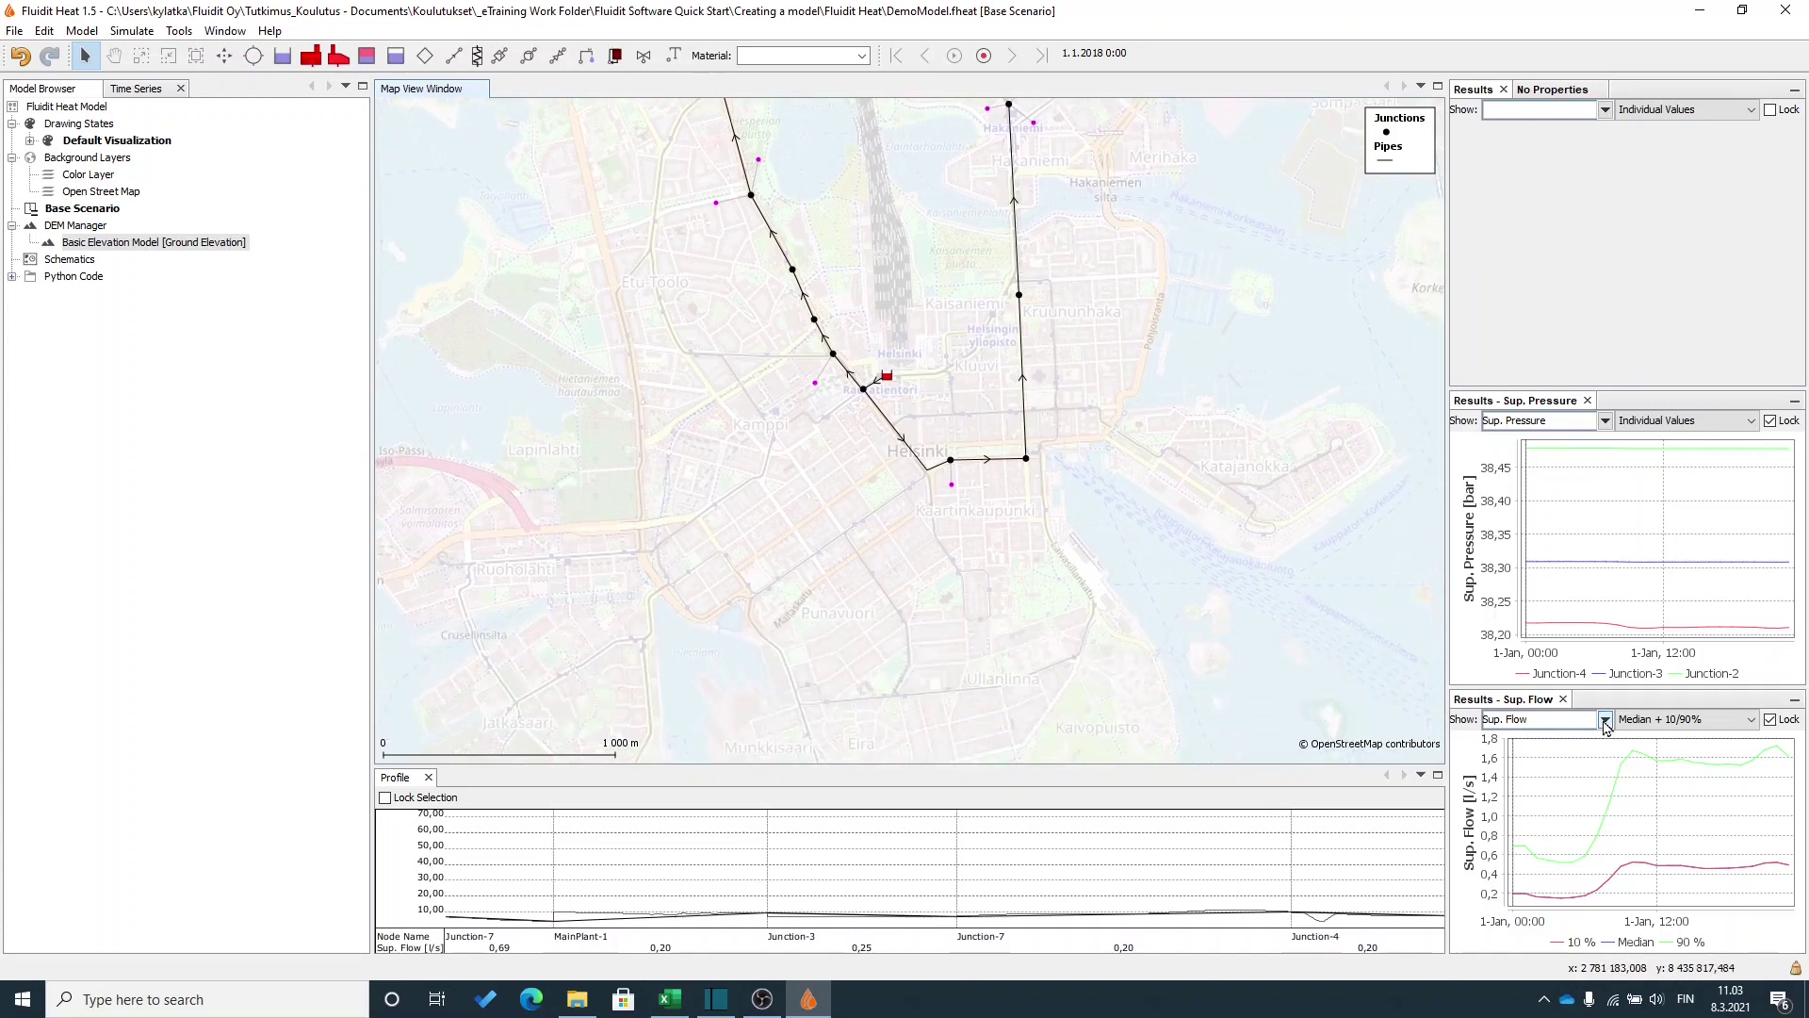
click(1753, 719)
click(1659, 739)
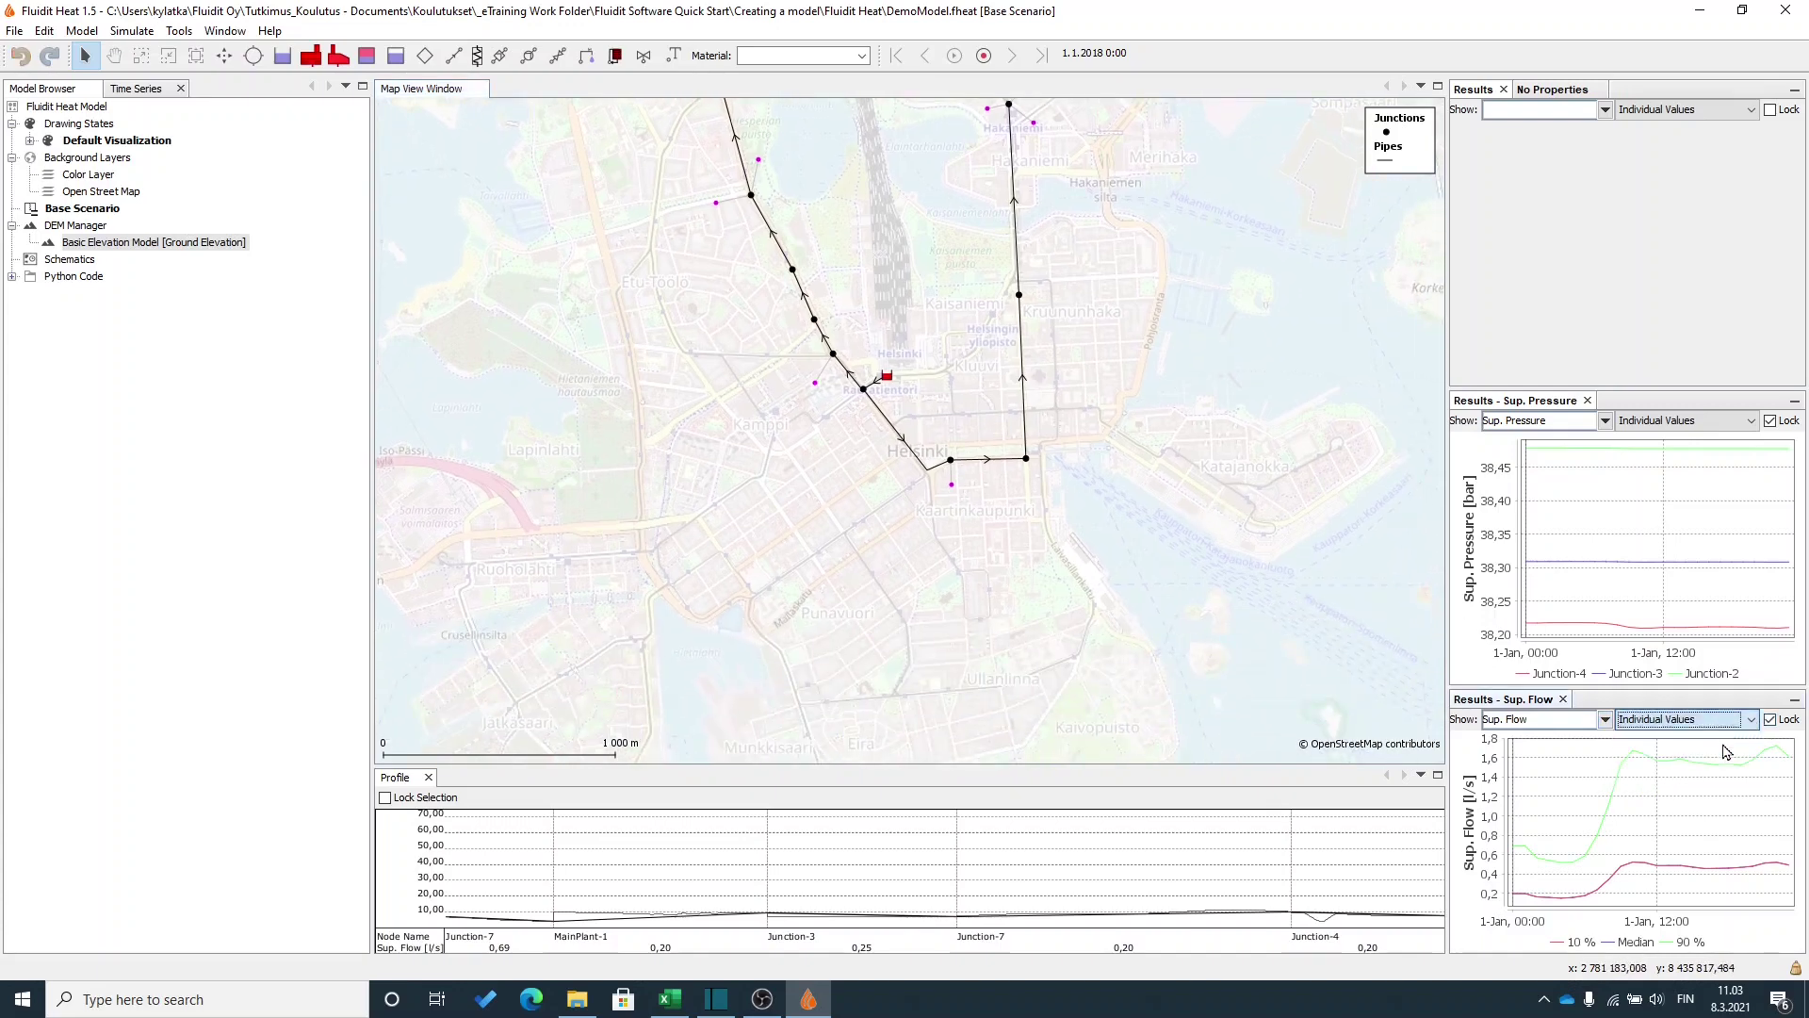
drag(1160, 472, 1190, 511)
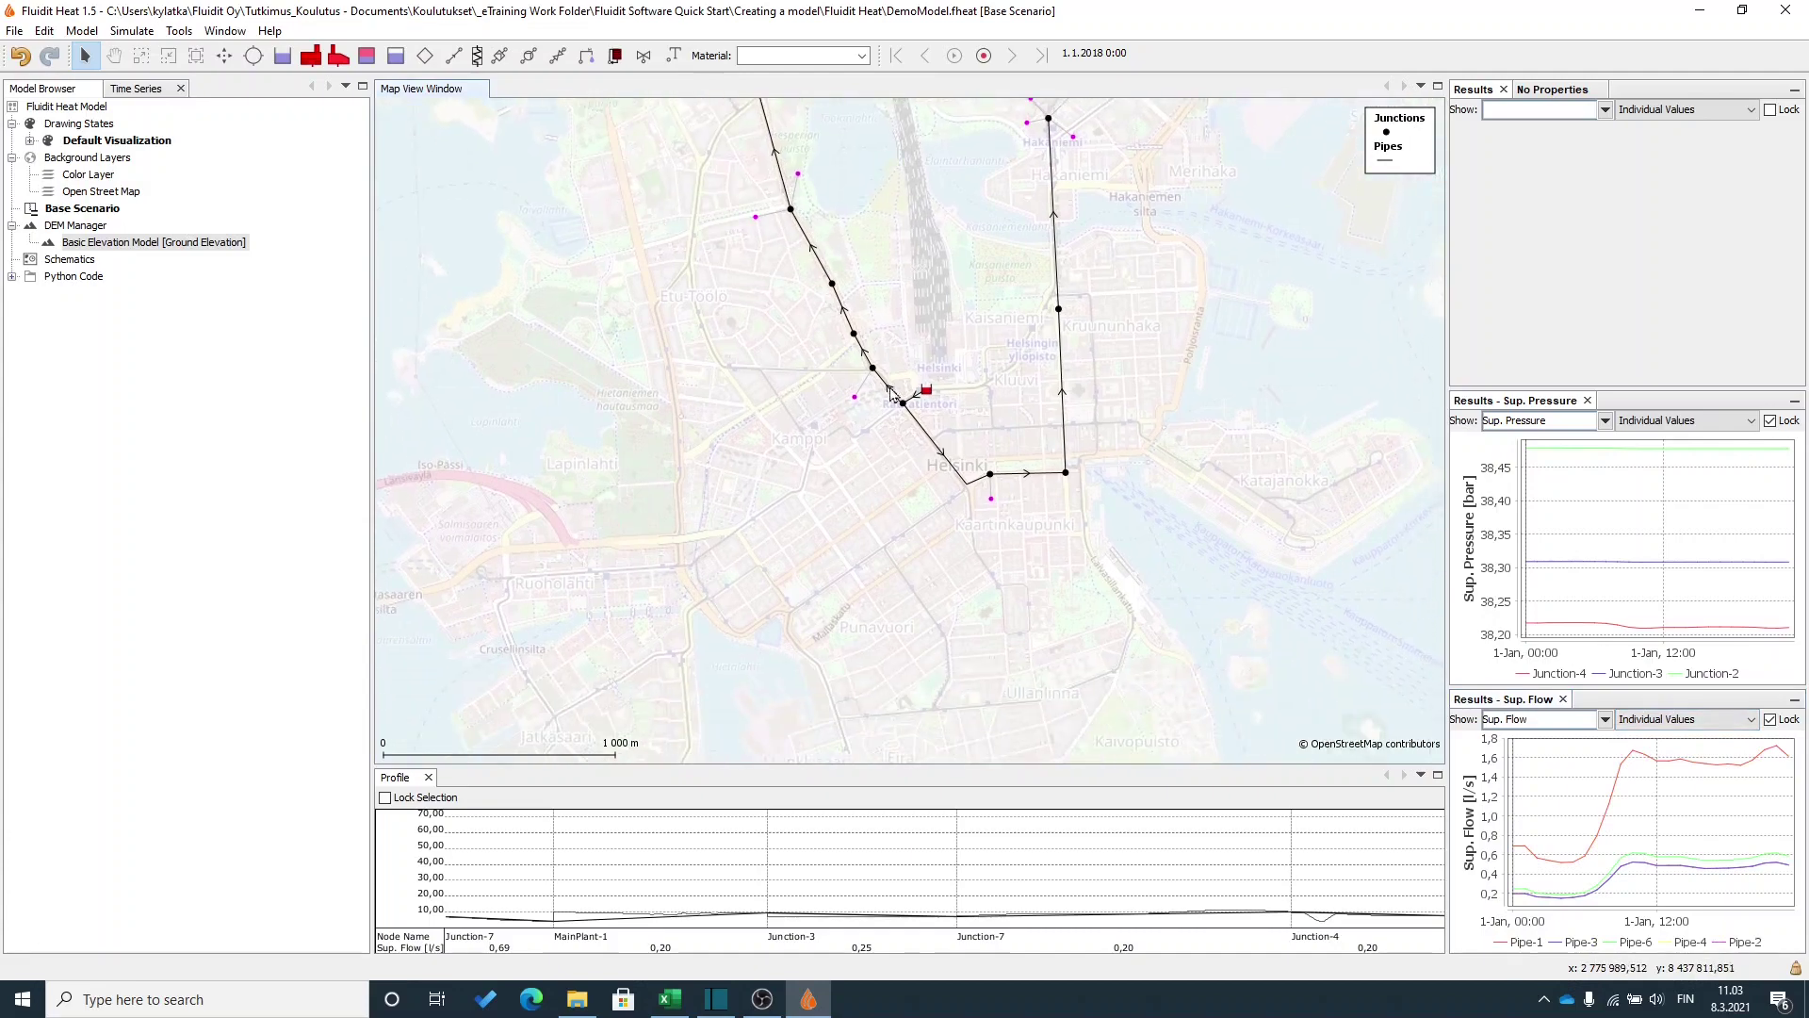
Select Pipe-1 and switch the lower chart's quantity from supply flow to Power in kW.
scroll(890, 394, up, 3)
click(933, 405)
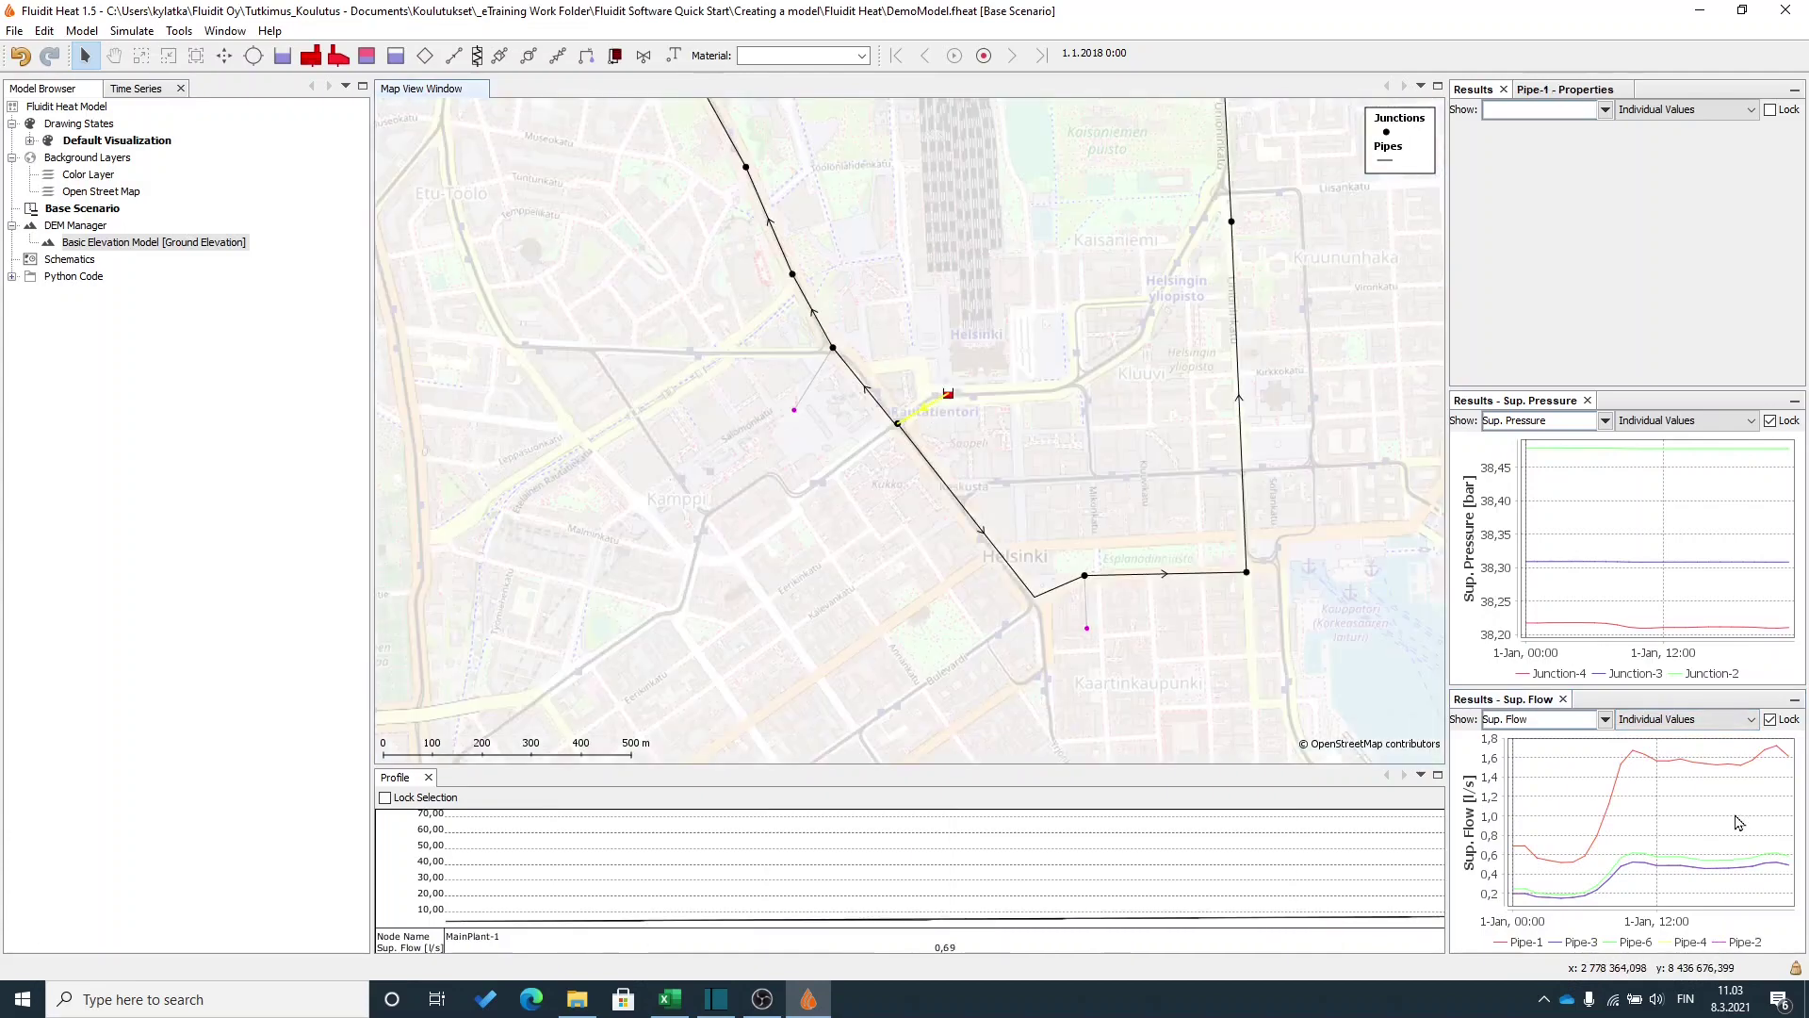
click(1606, 722)
scroll(1614, 792, down, 6)
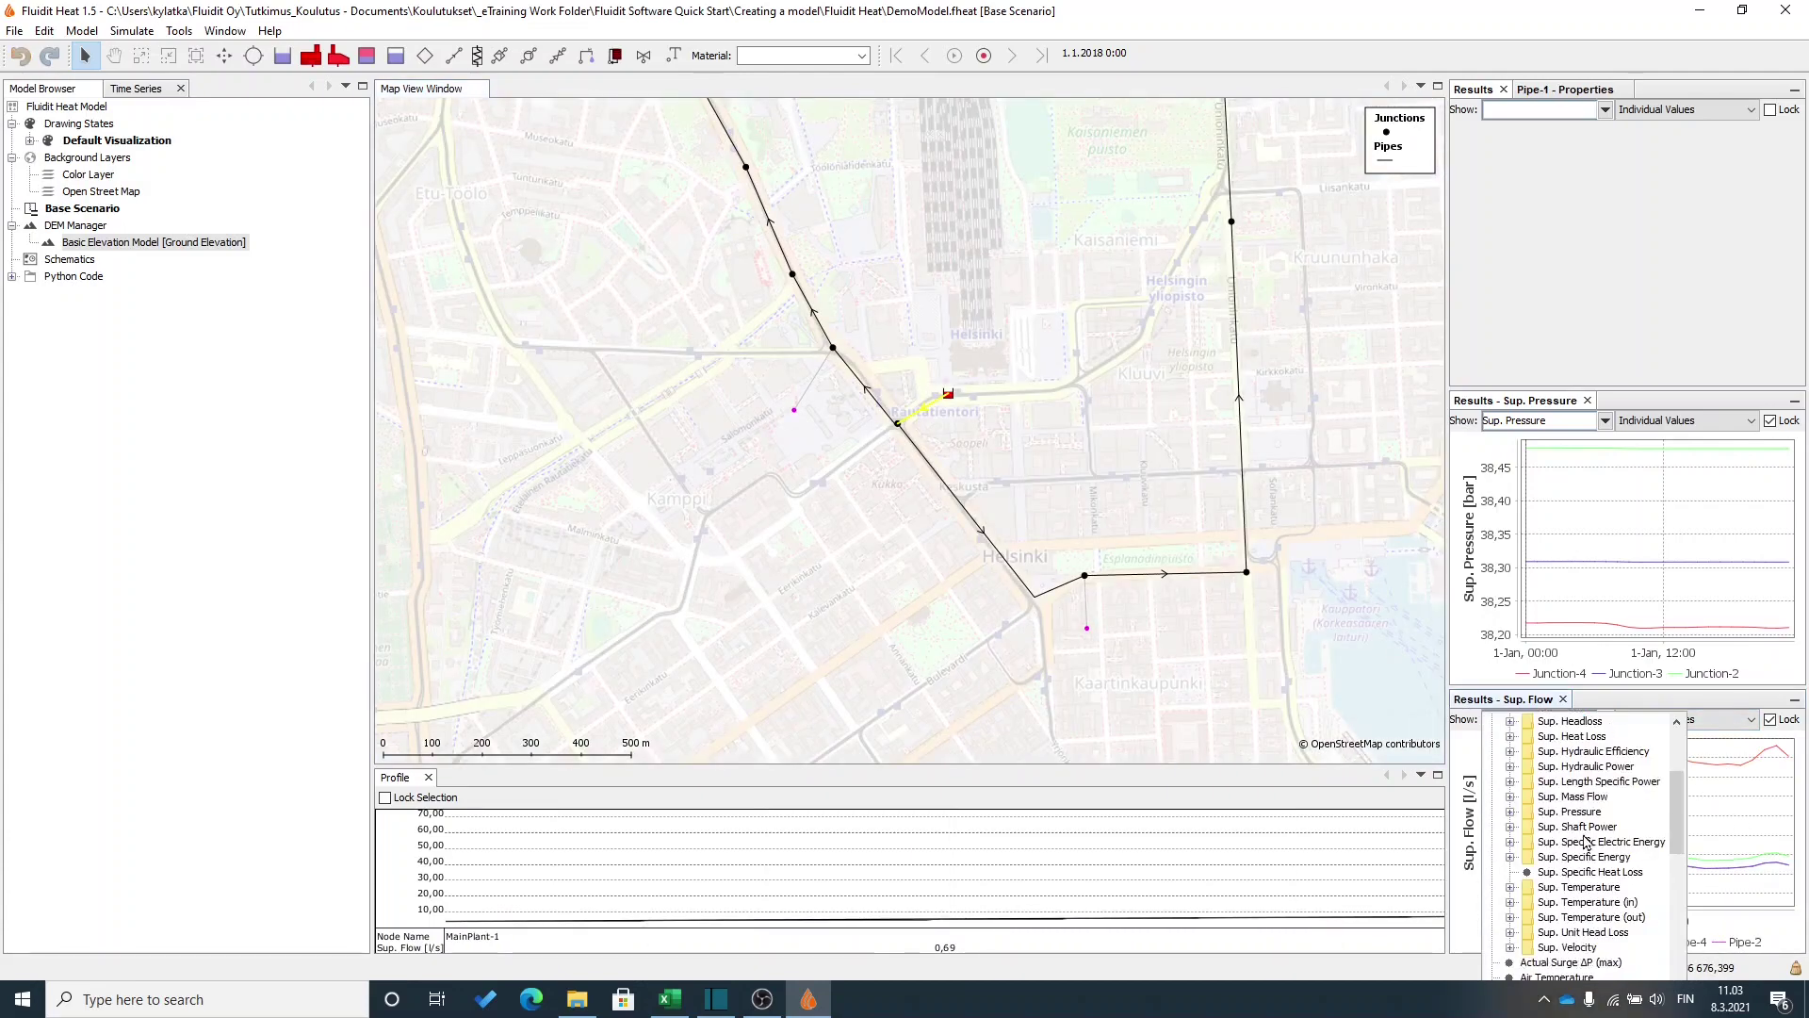
scroll(1619, 838, down, 6)
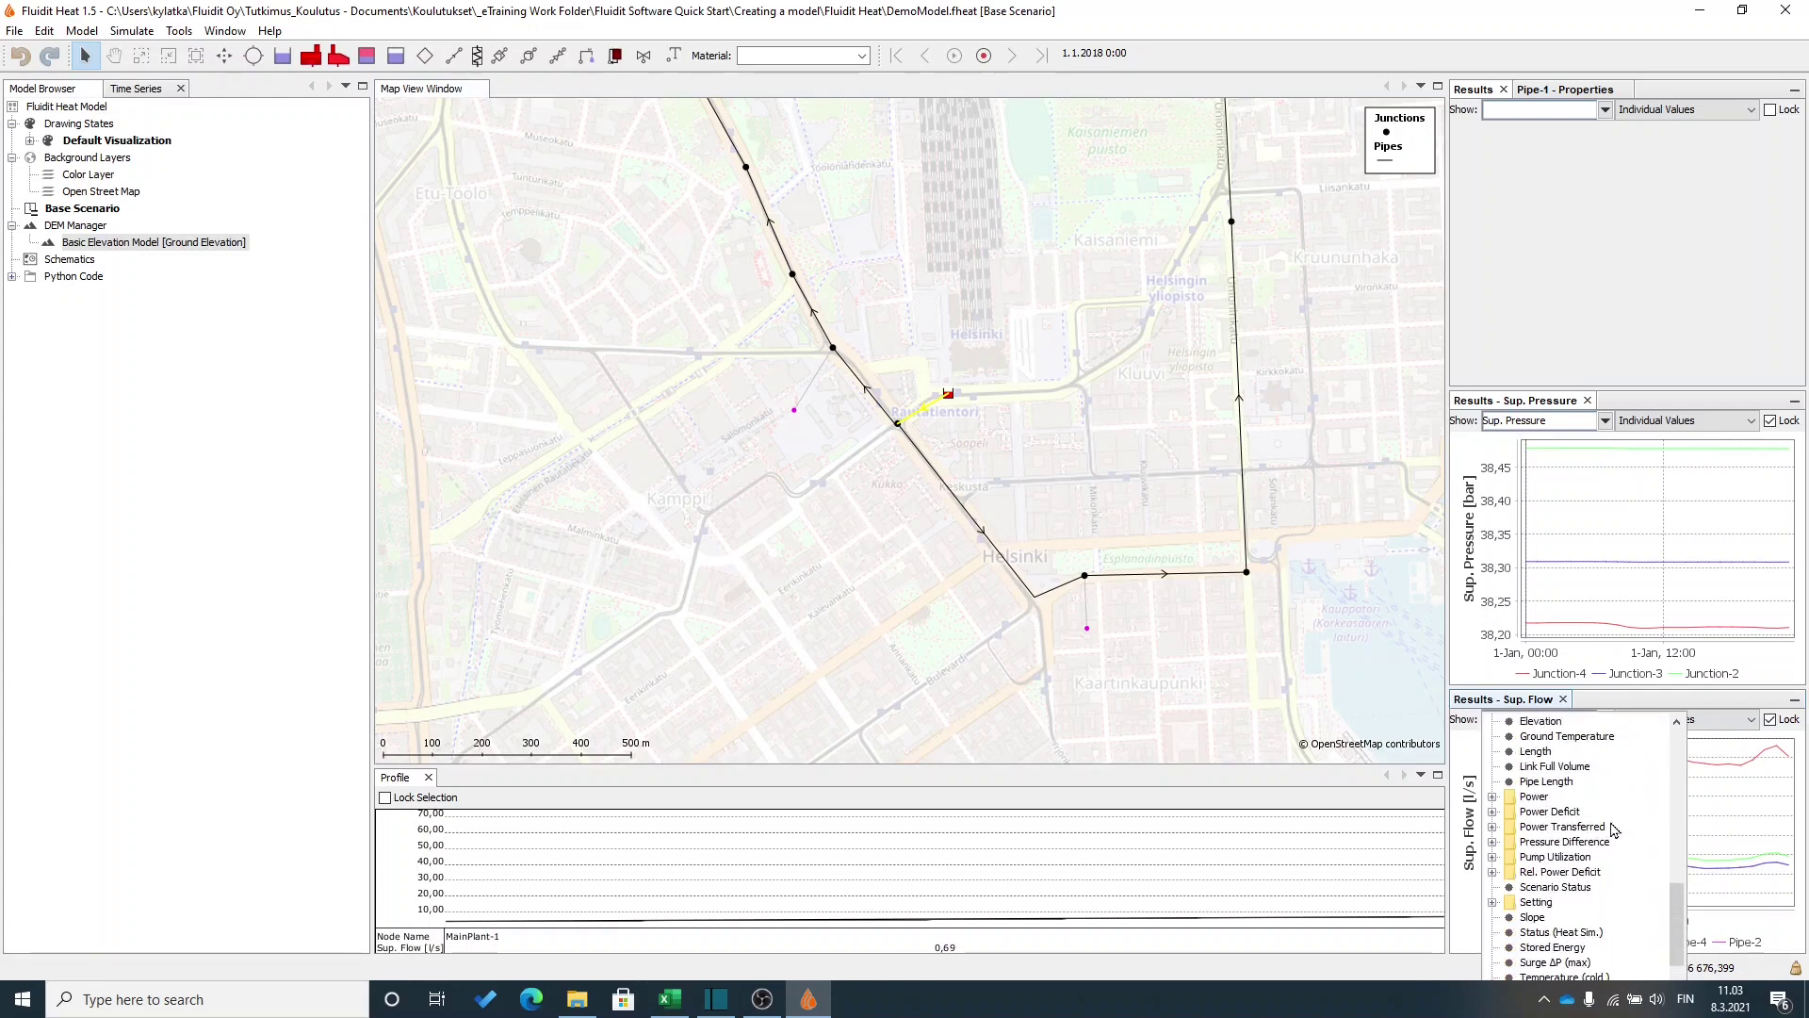
scroll(1607, 837, up, 10)
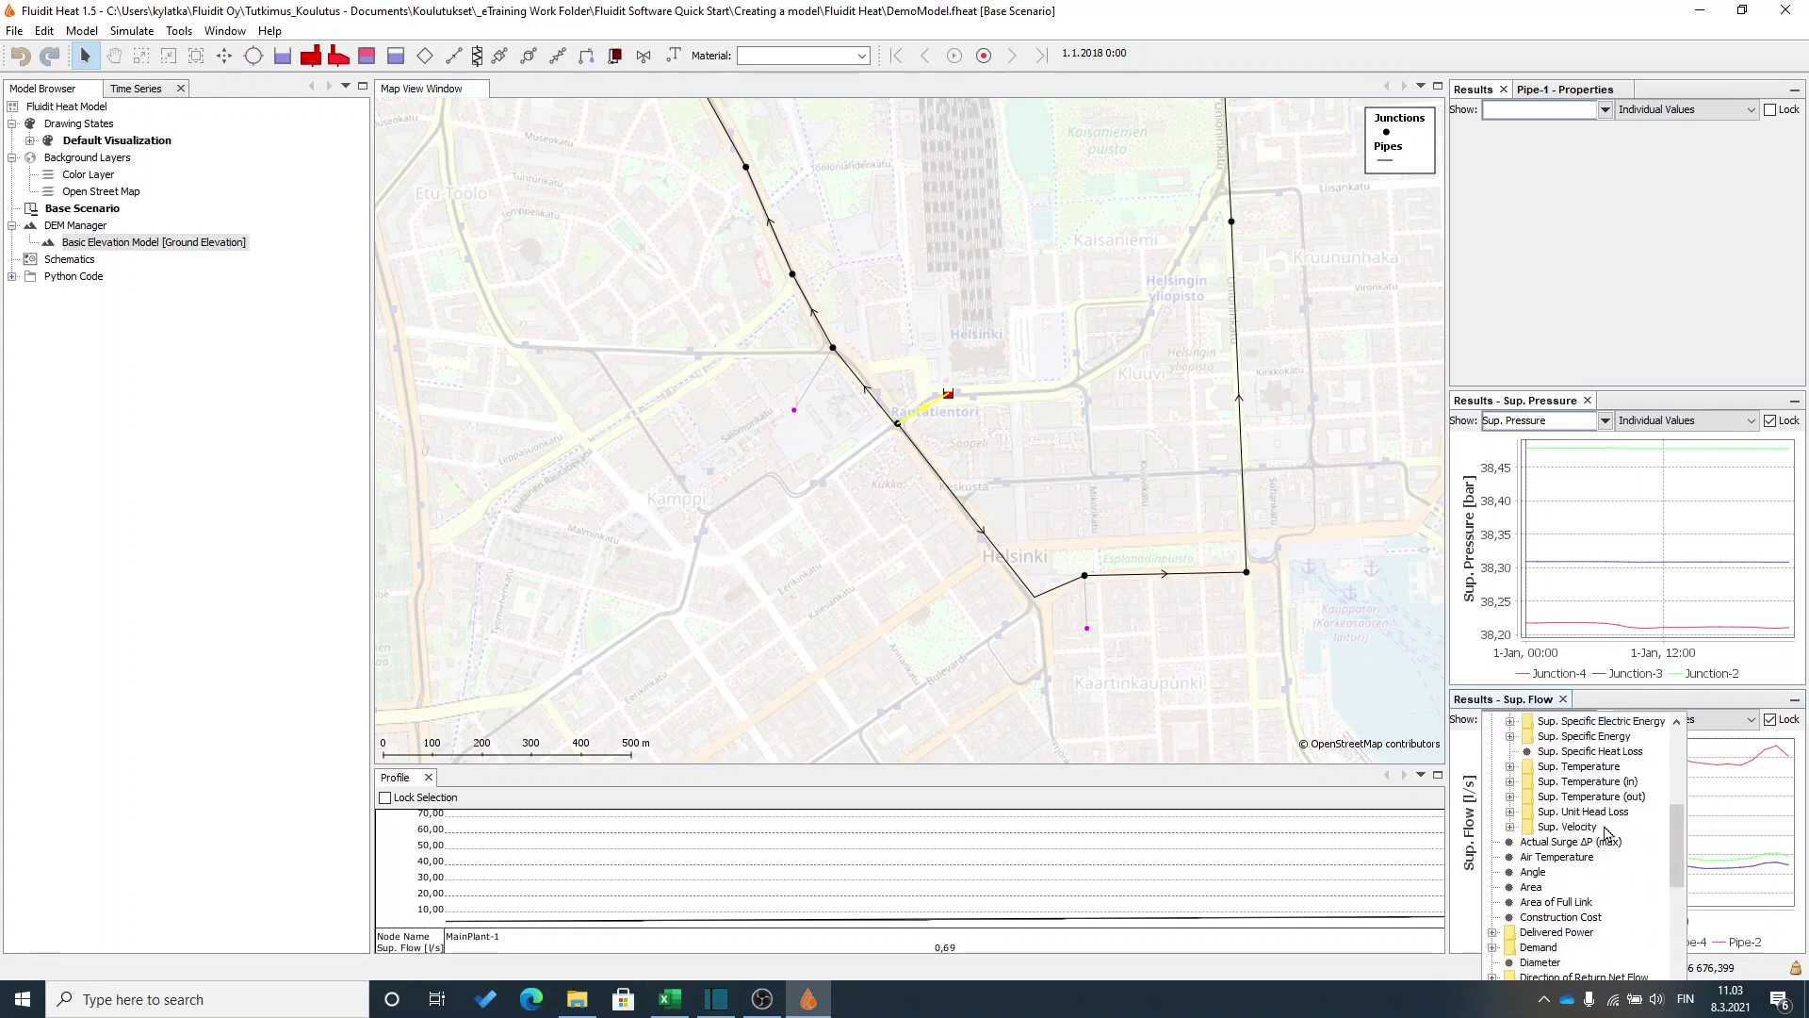
click(1491, 737)
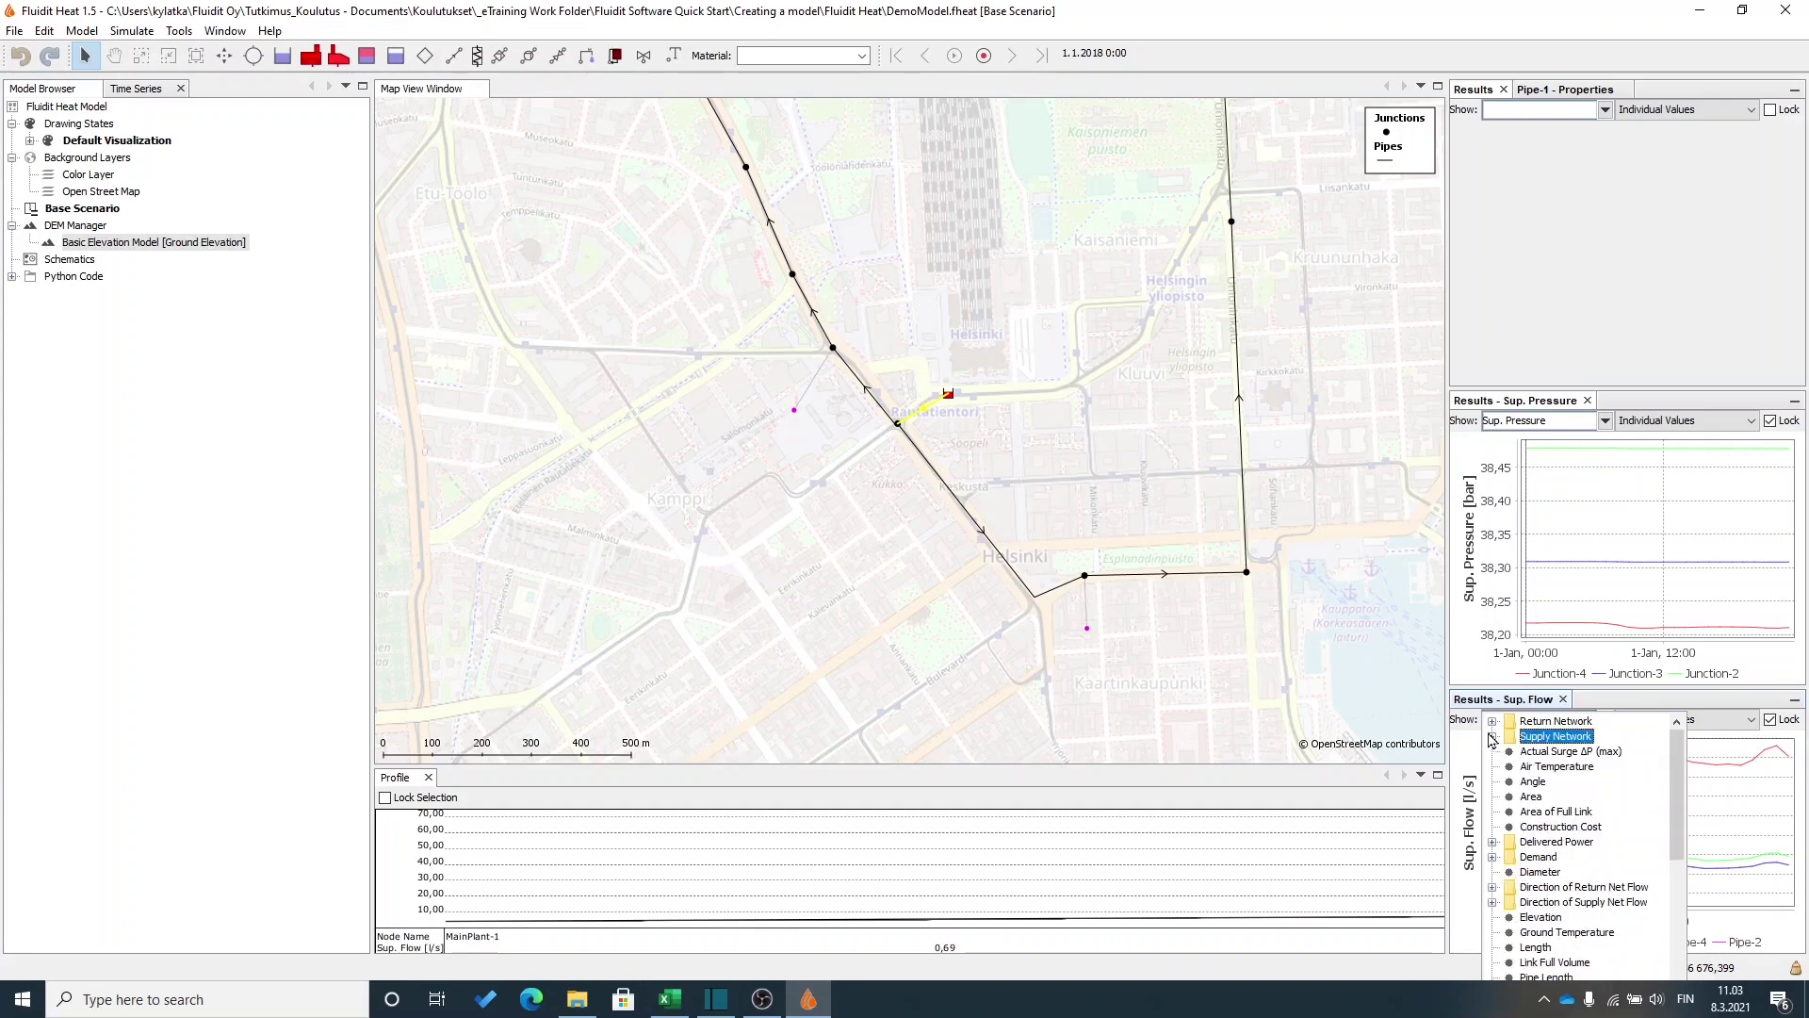
scroll(1569, 796, down, 1)
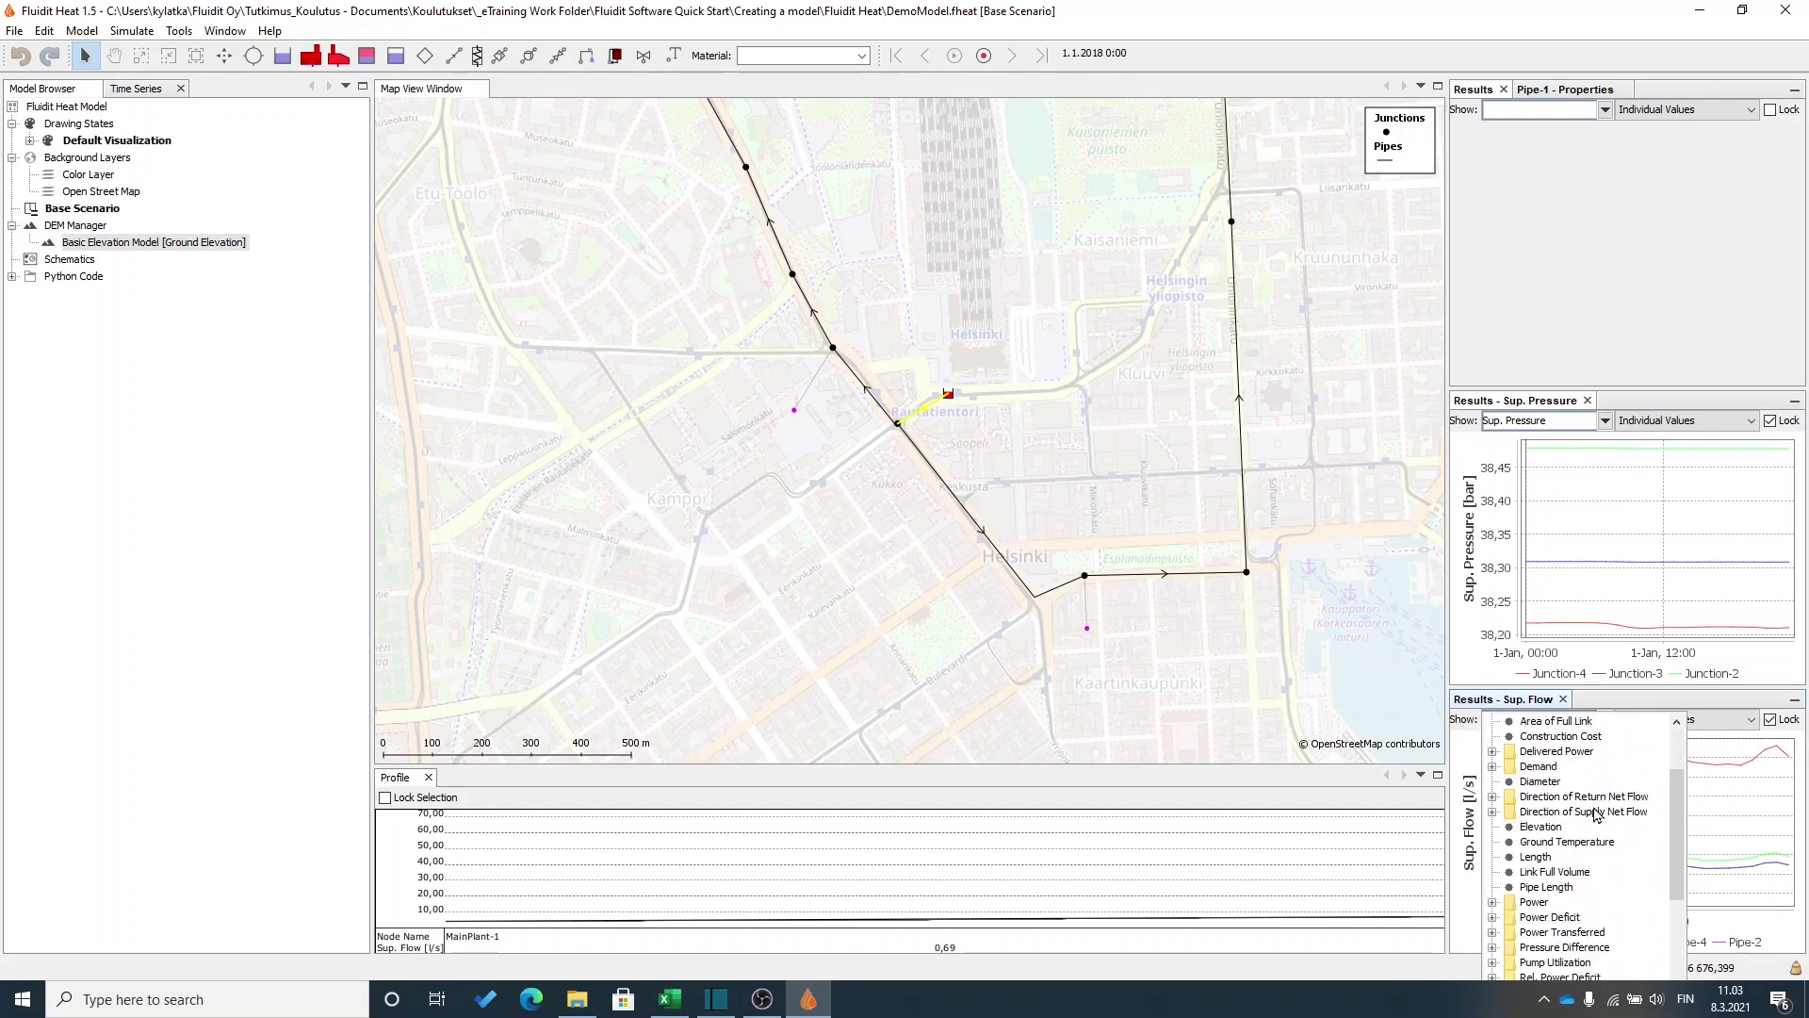
click(1531, 902)
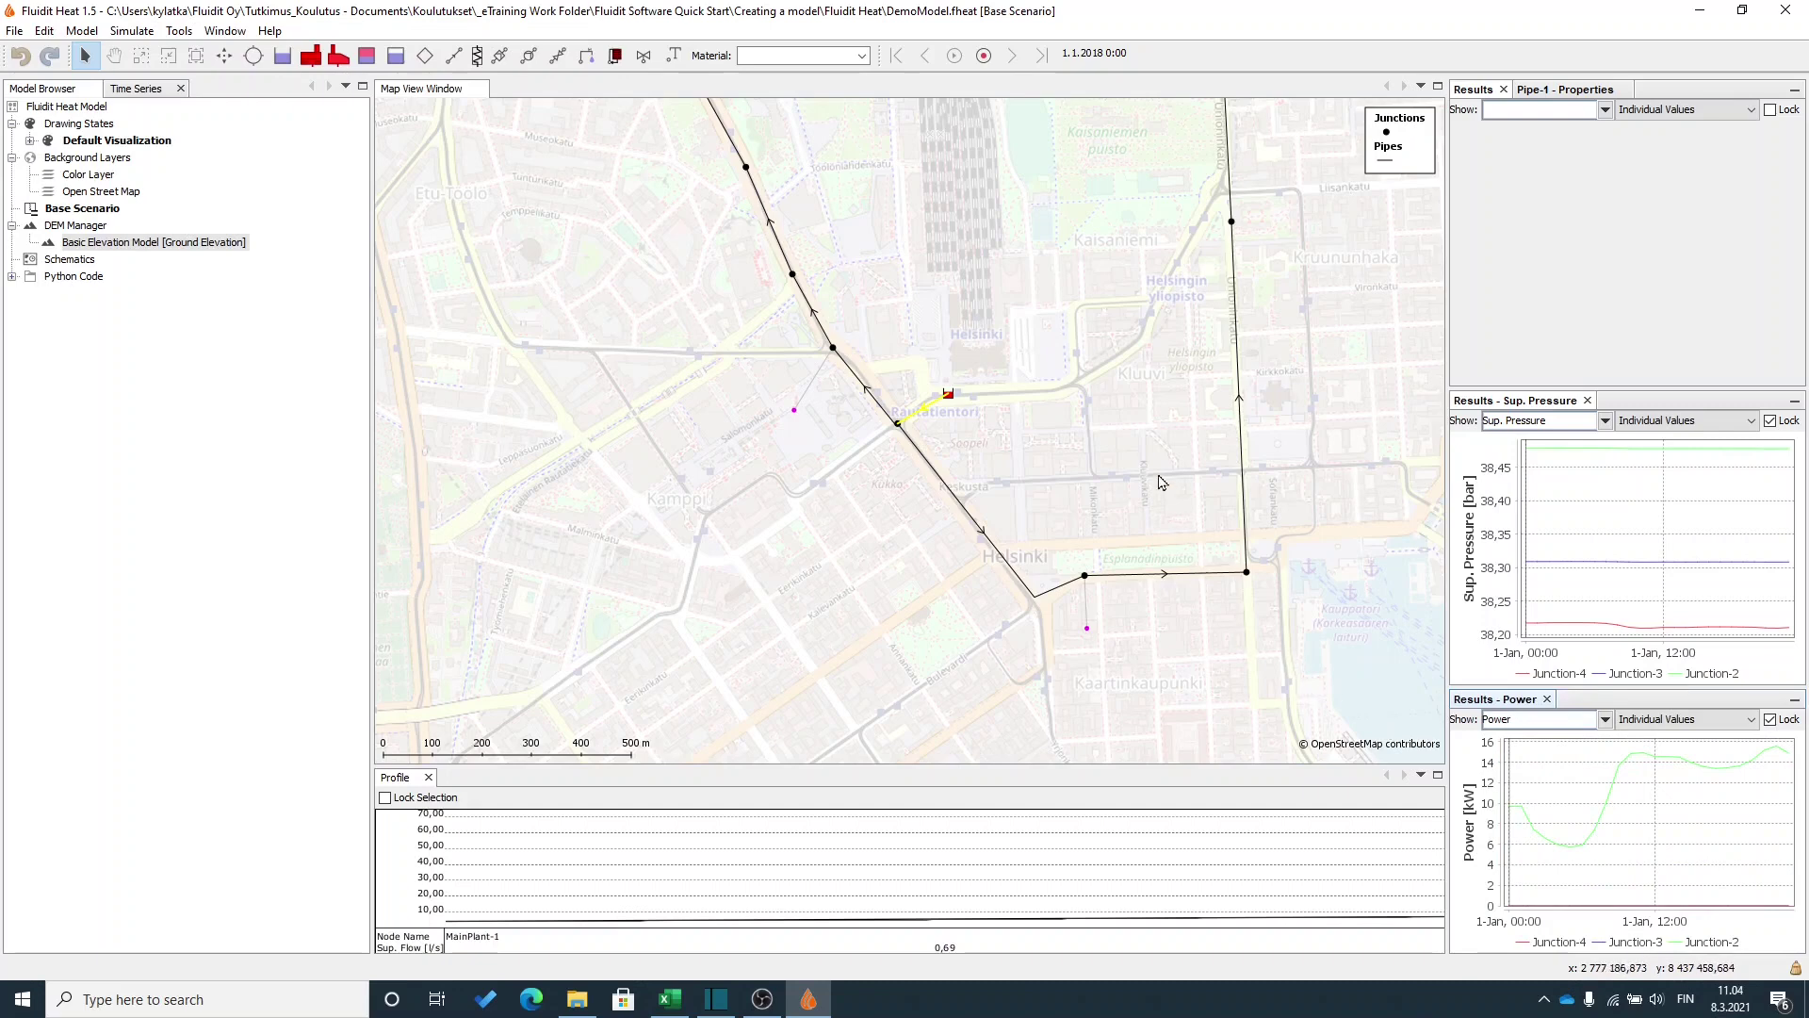
Reselect the pipe between the junction and the main plant.
drag(1159, 485, 1091, 481)
click(941, 472)
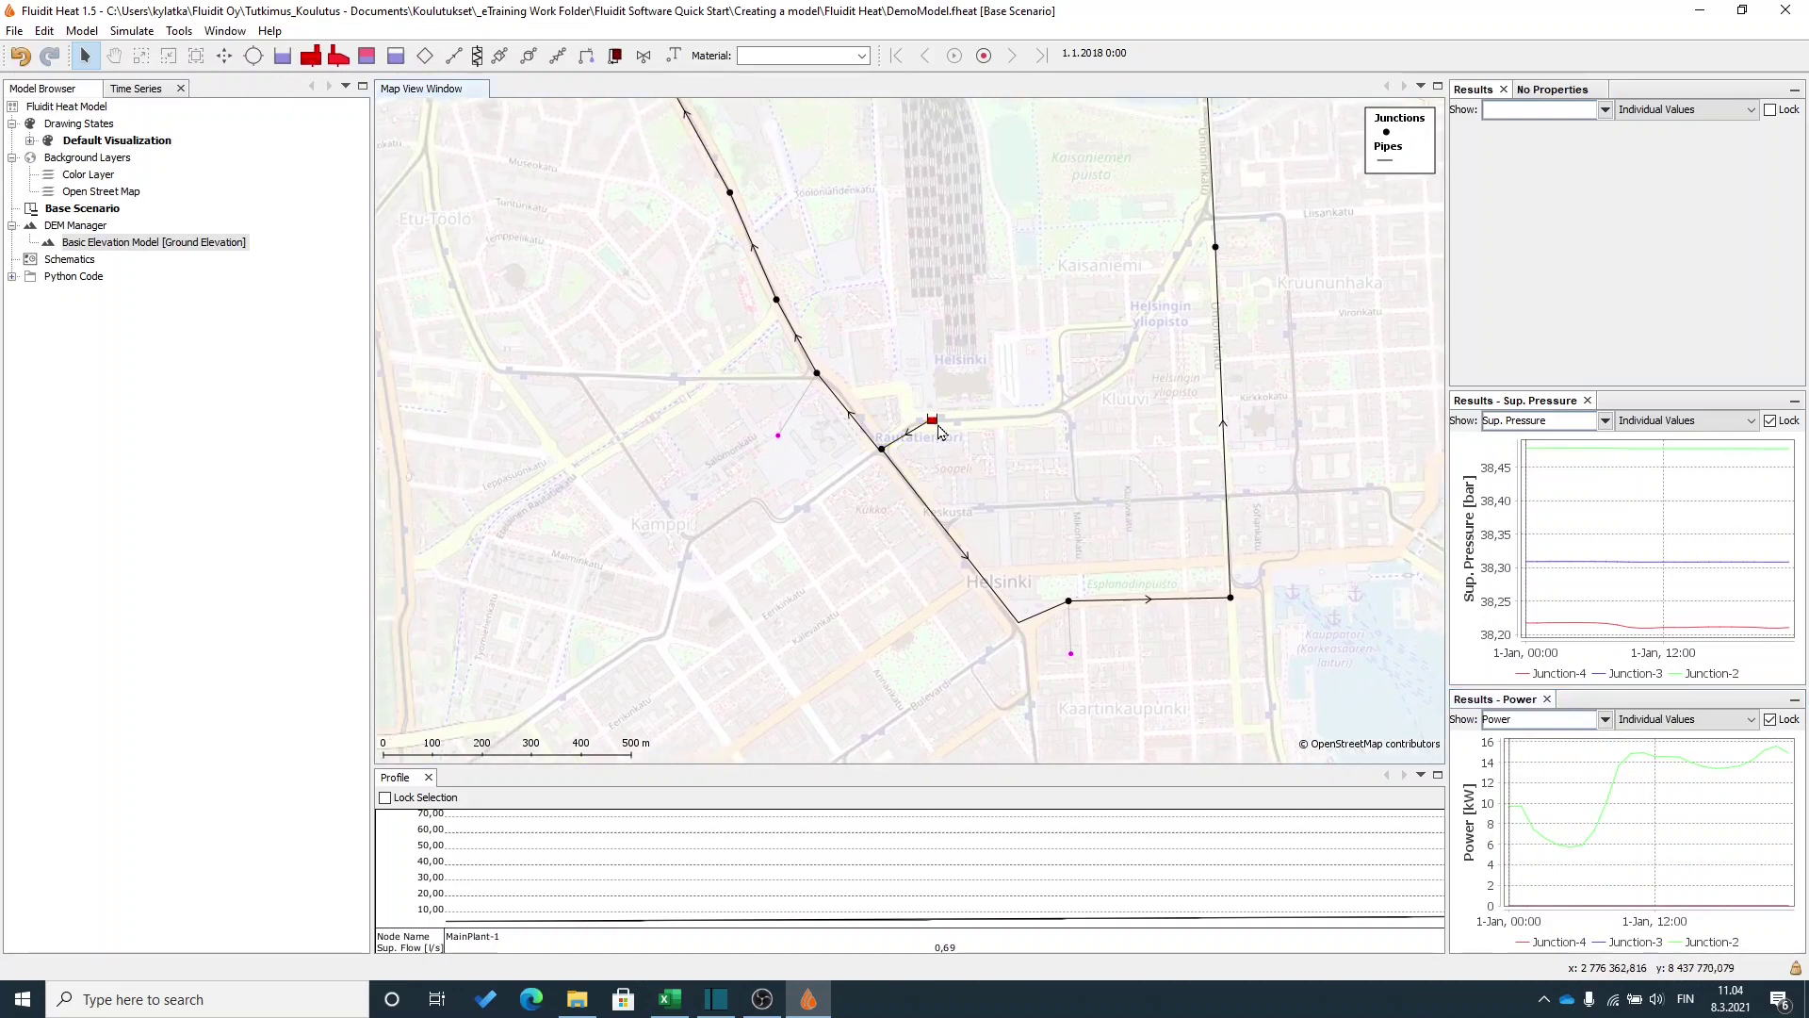
click(921, 426)
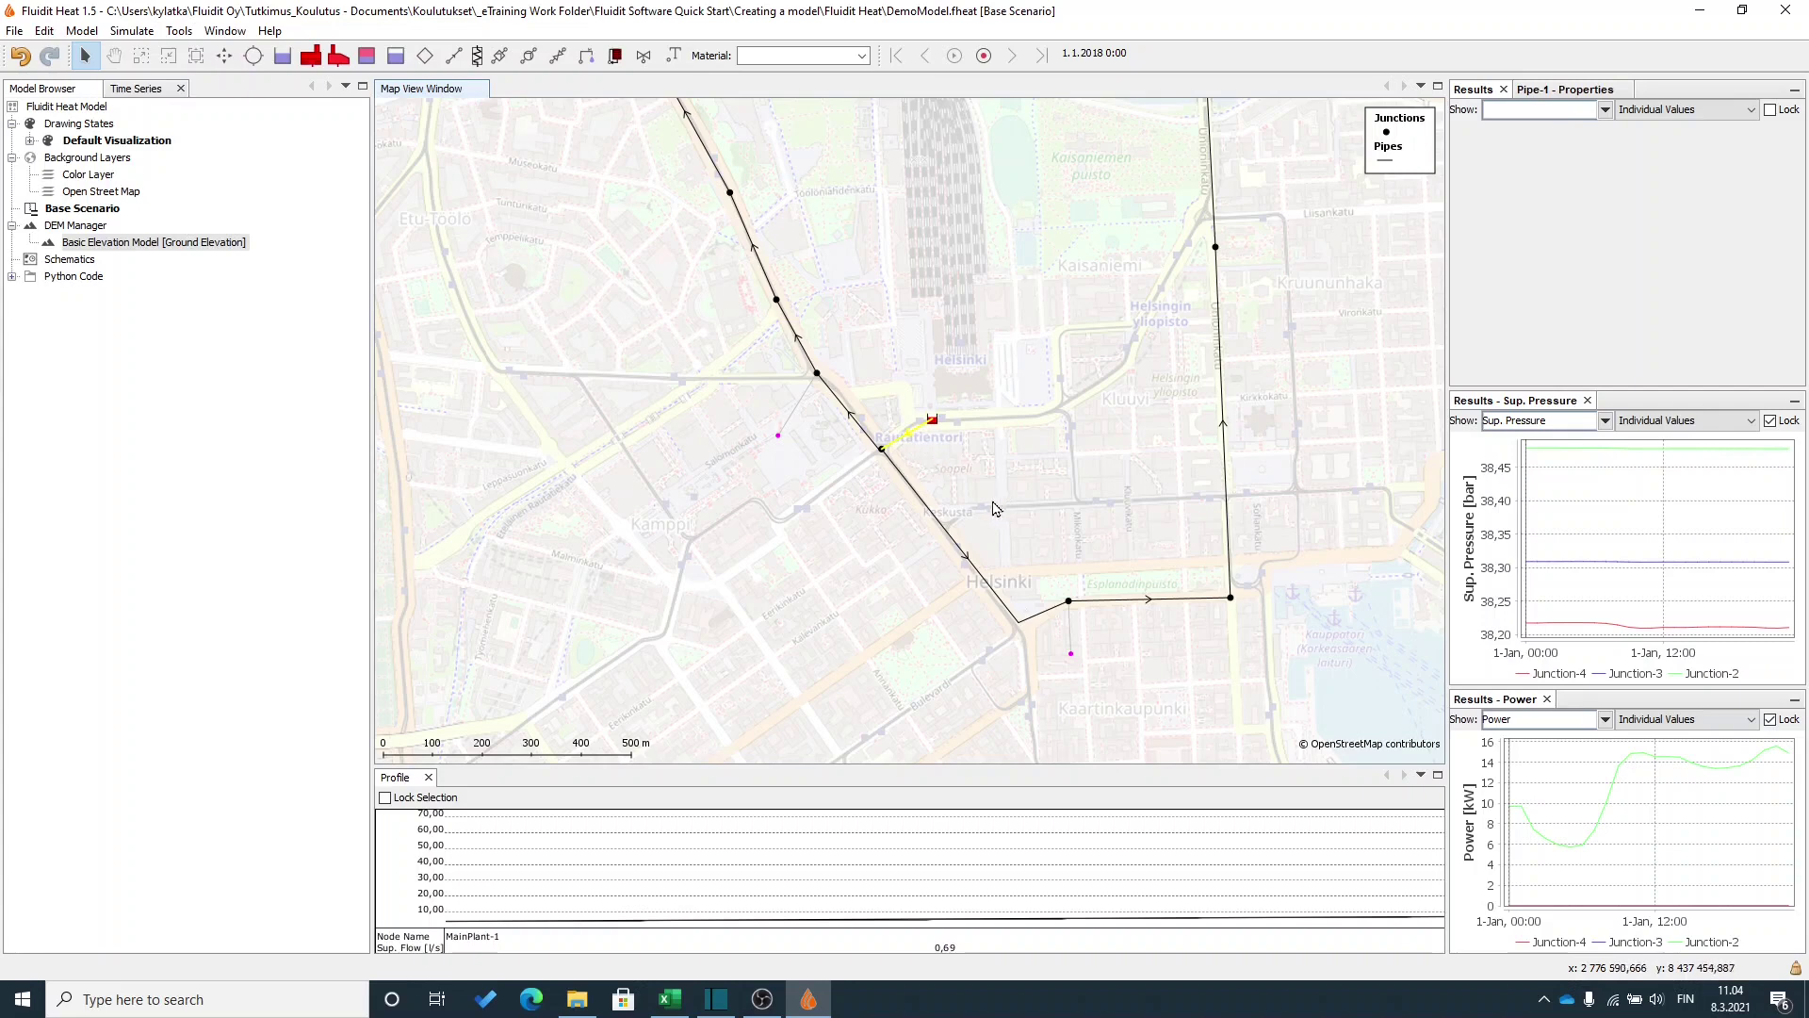
scroll(941, 462, up, 2)
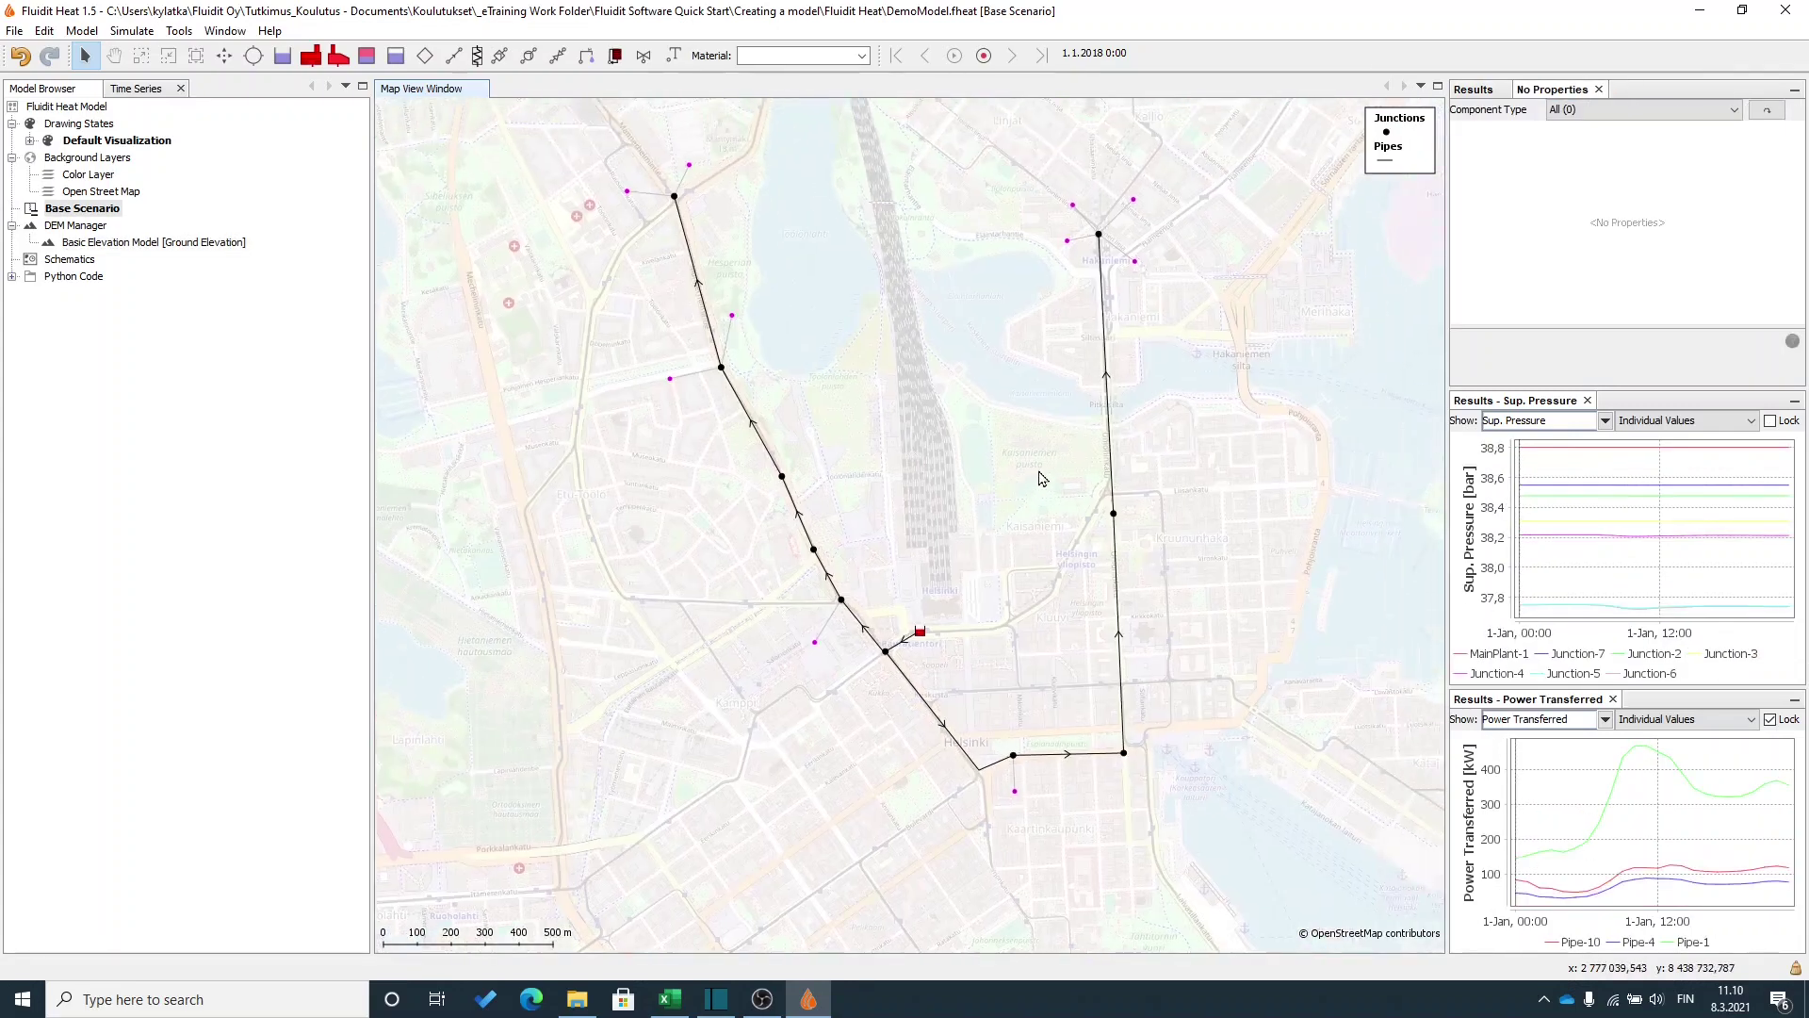
scroll(1040, 478, down, 1)
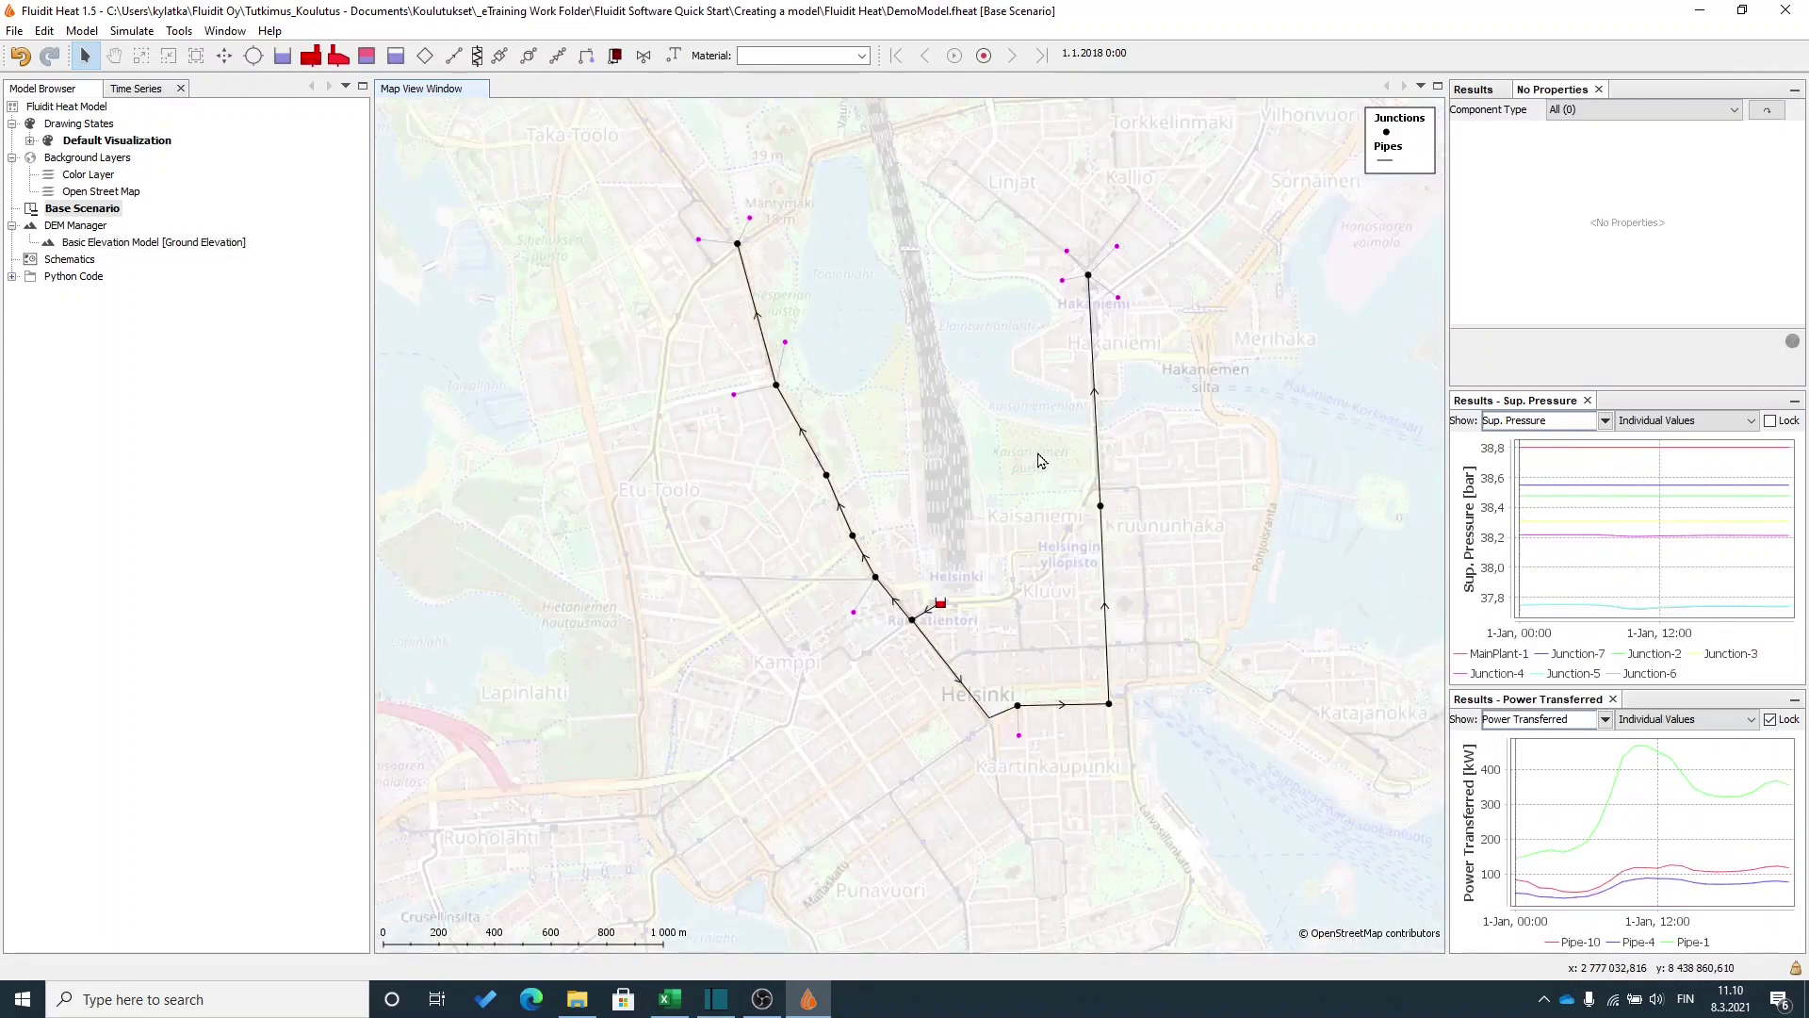